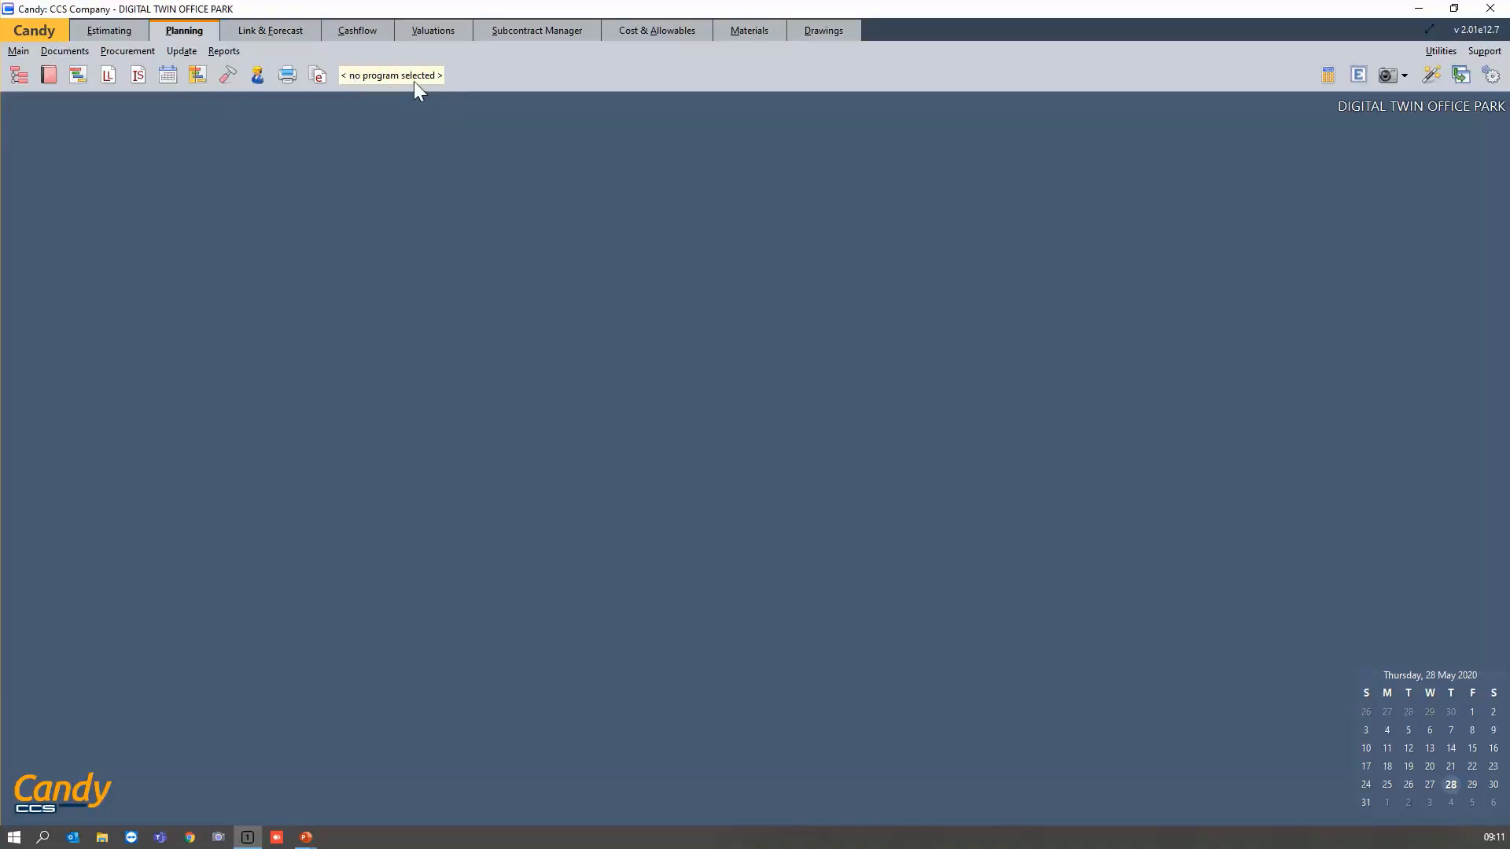
# Load the Digital Twin Office Park program from the Tender Programme group and open its Standard Barchart.
pyautogui.click(18, 77)
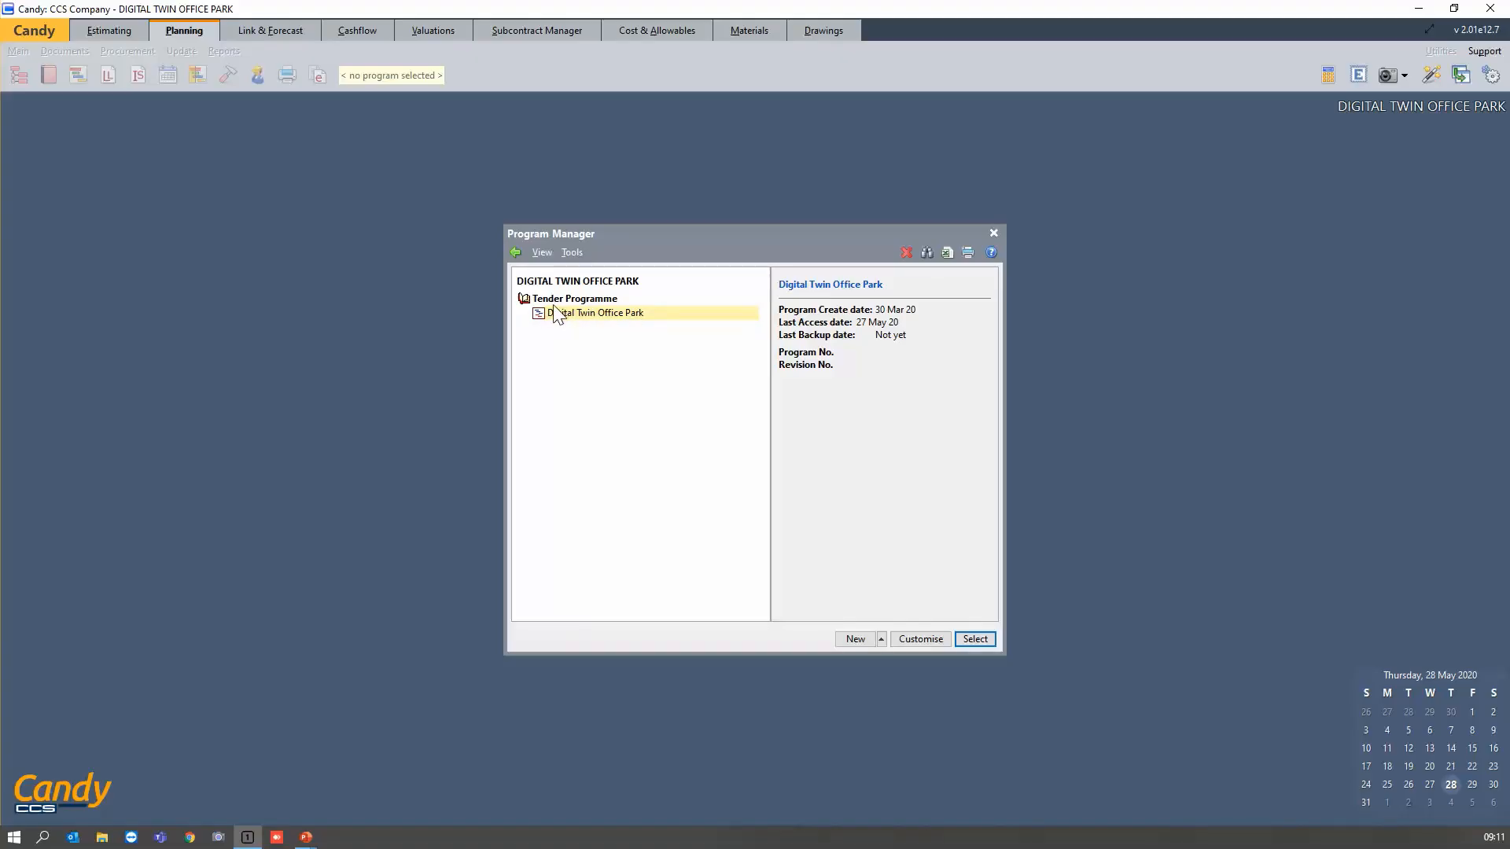
pyautogui.doubleClick(607, 314)
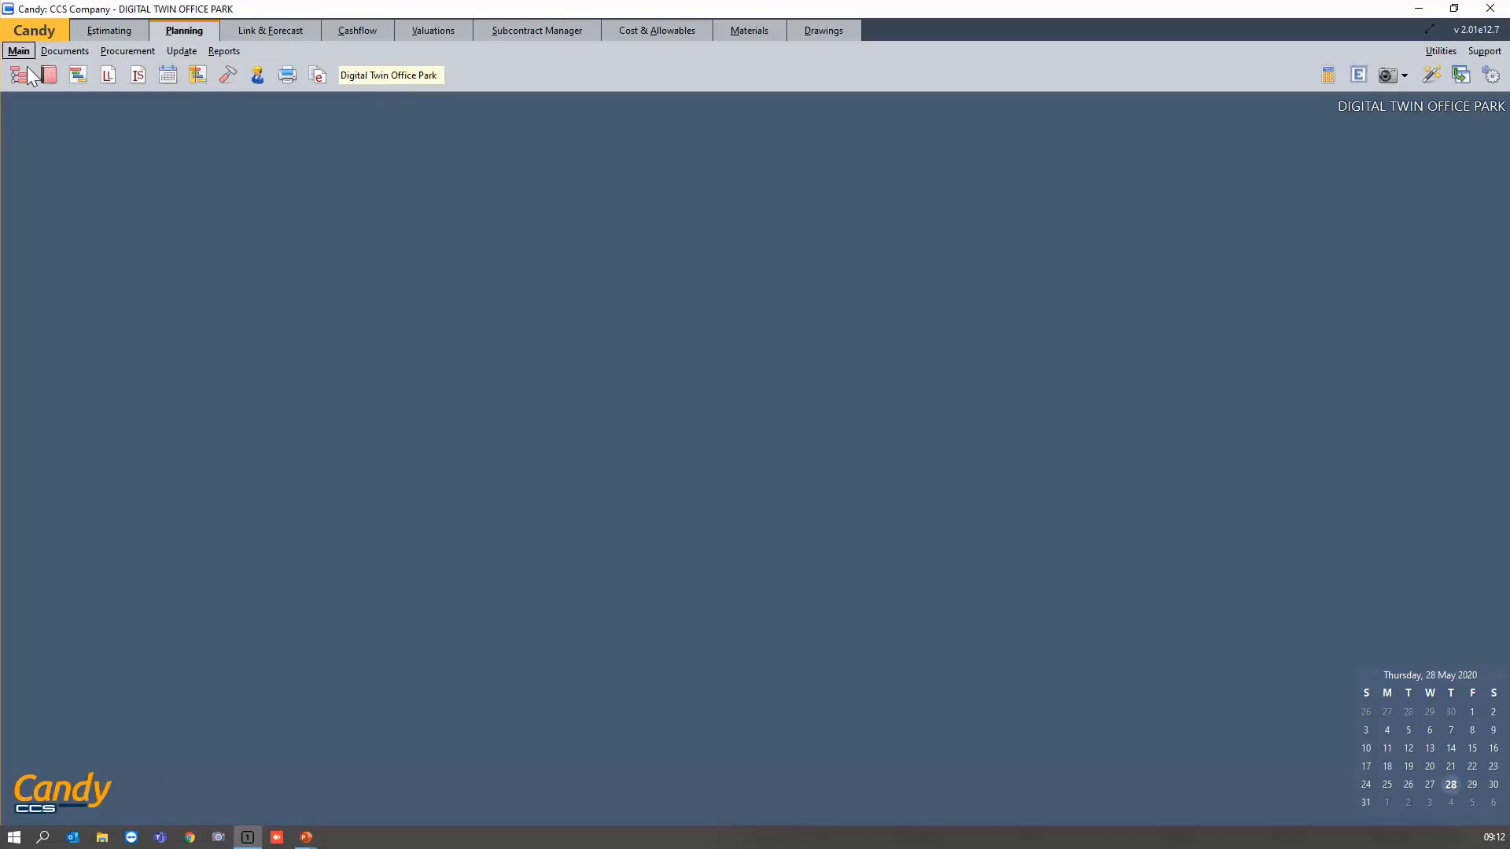
pyautogui.click(78, 77)
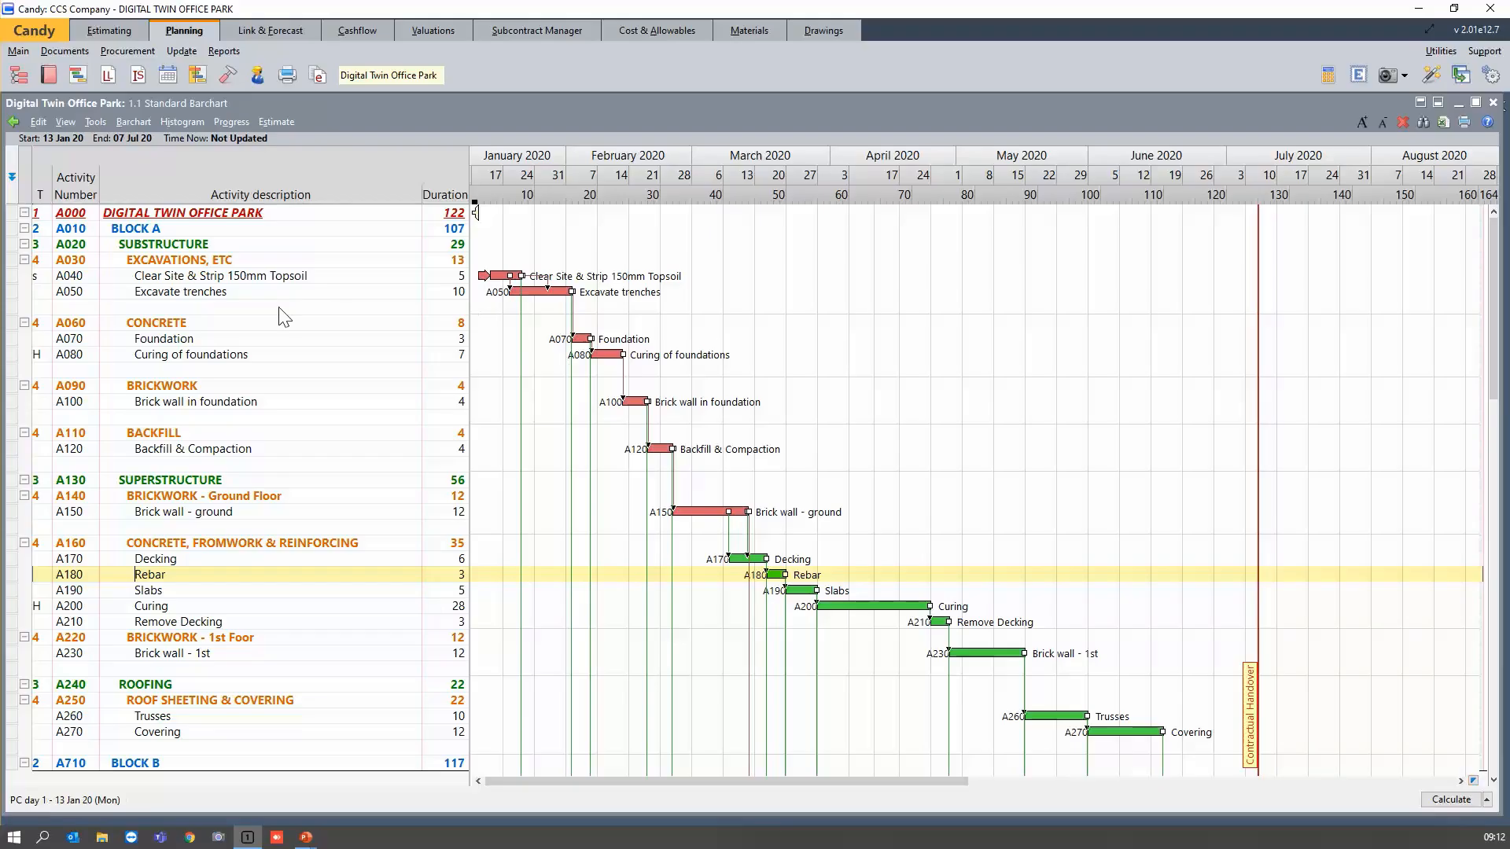
# Summarise the barchart to level 1 and level 2, and expand BLOCK A to its level 3 headings.
pyautogui.hotkey('ctrl', '1')
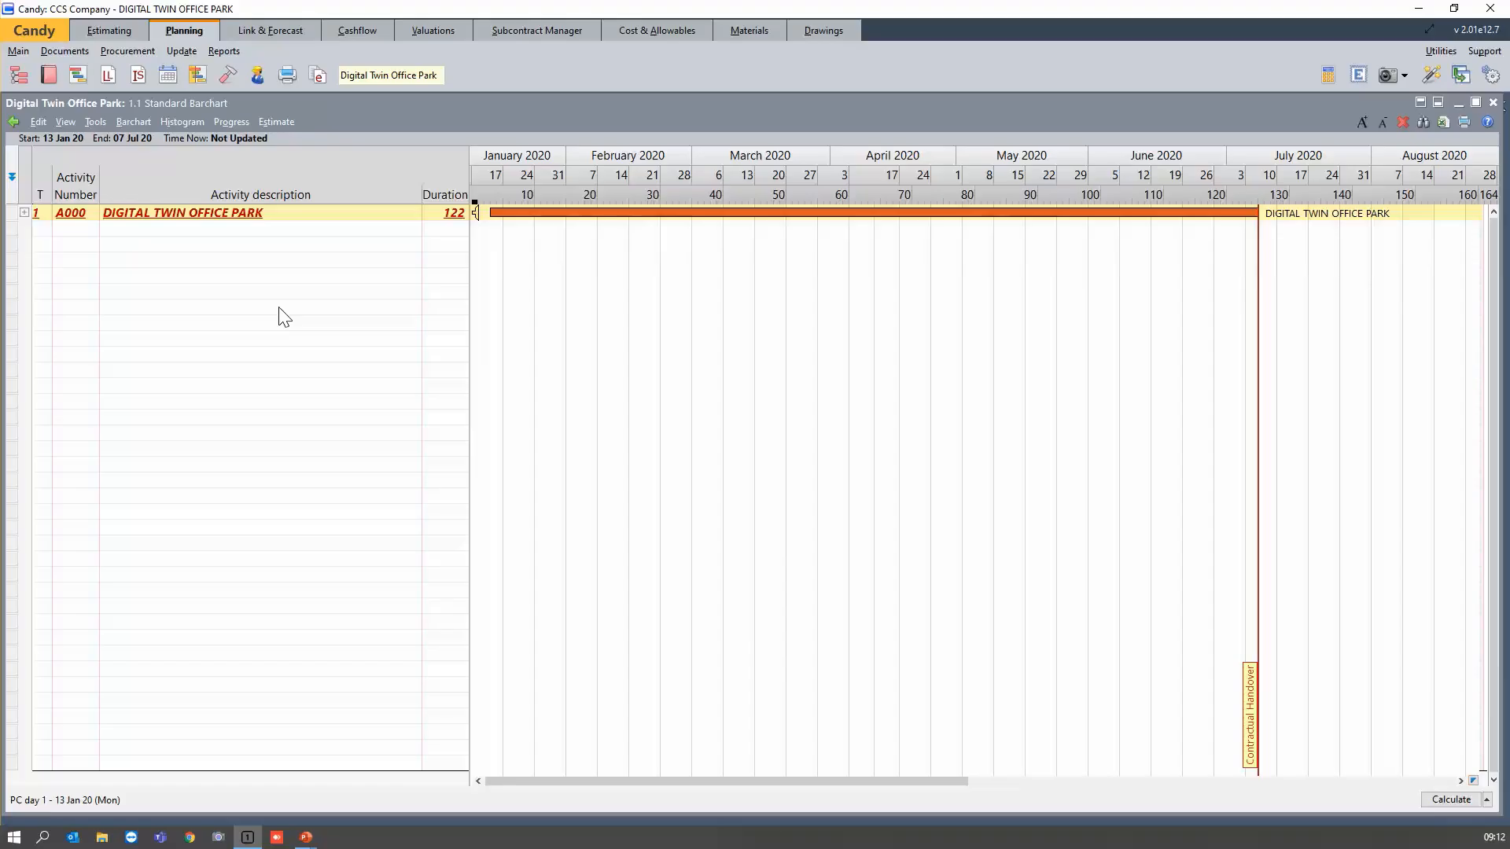
pyautogui.hotkey('ctrl', '2')
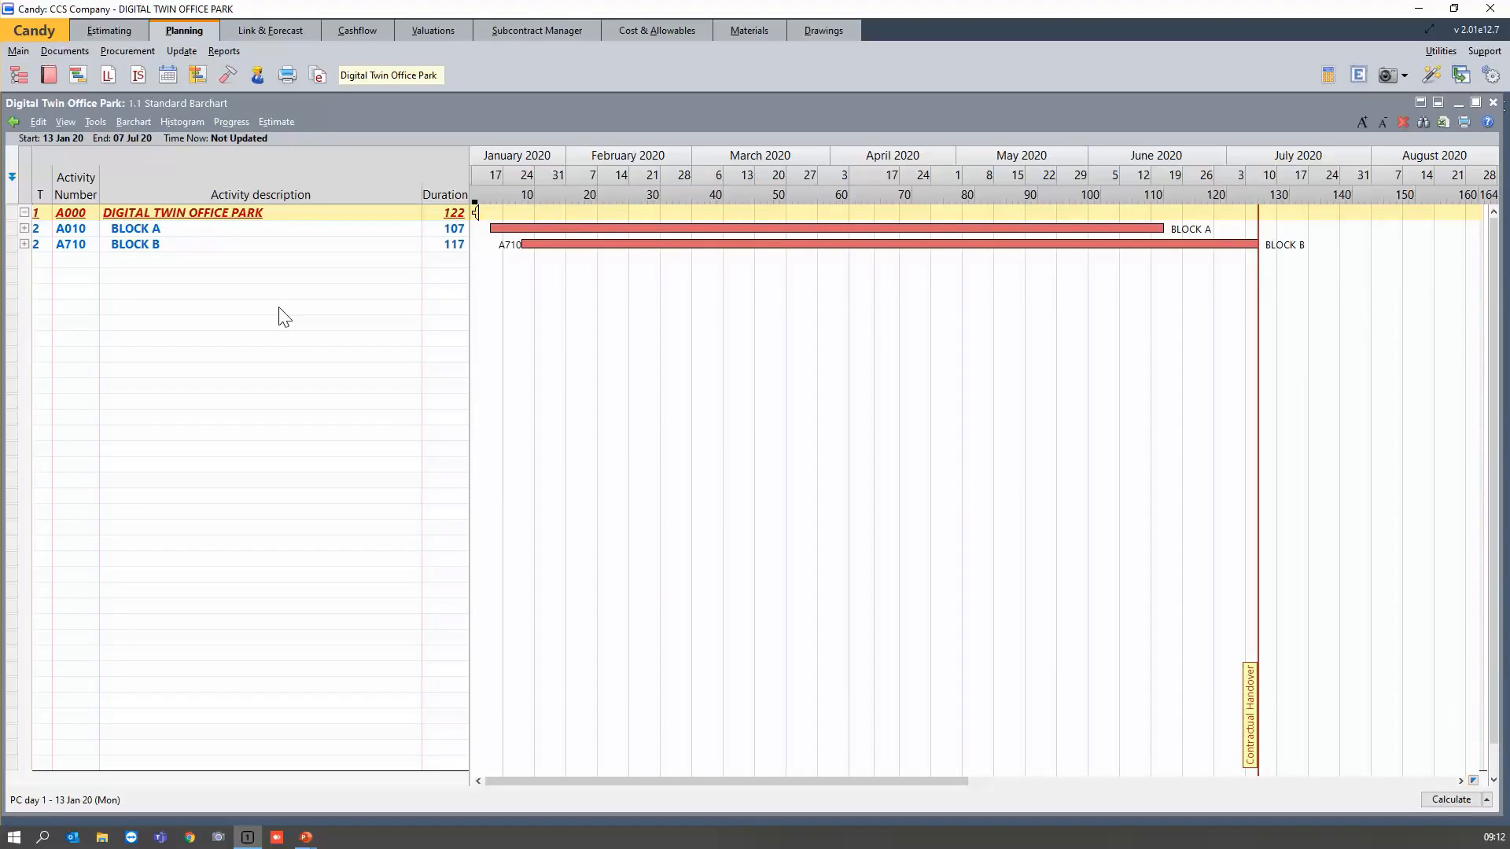
pyautogui.press('Down')
pyautogui.press('+')
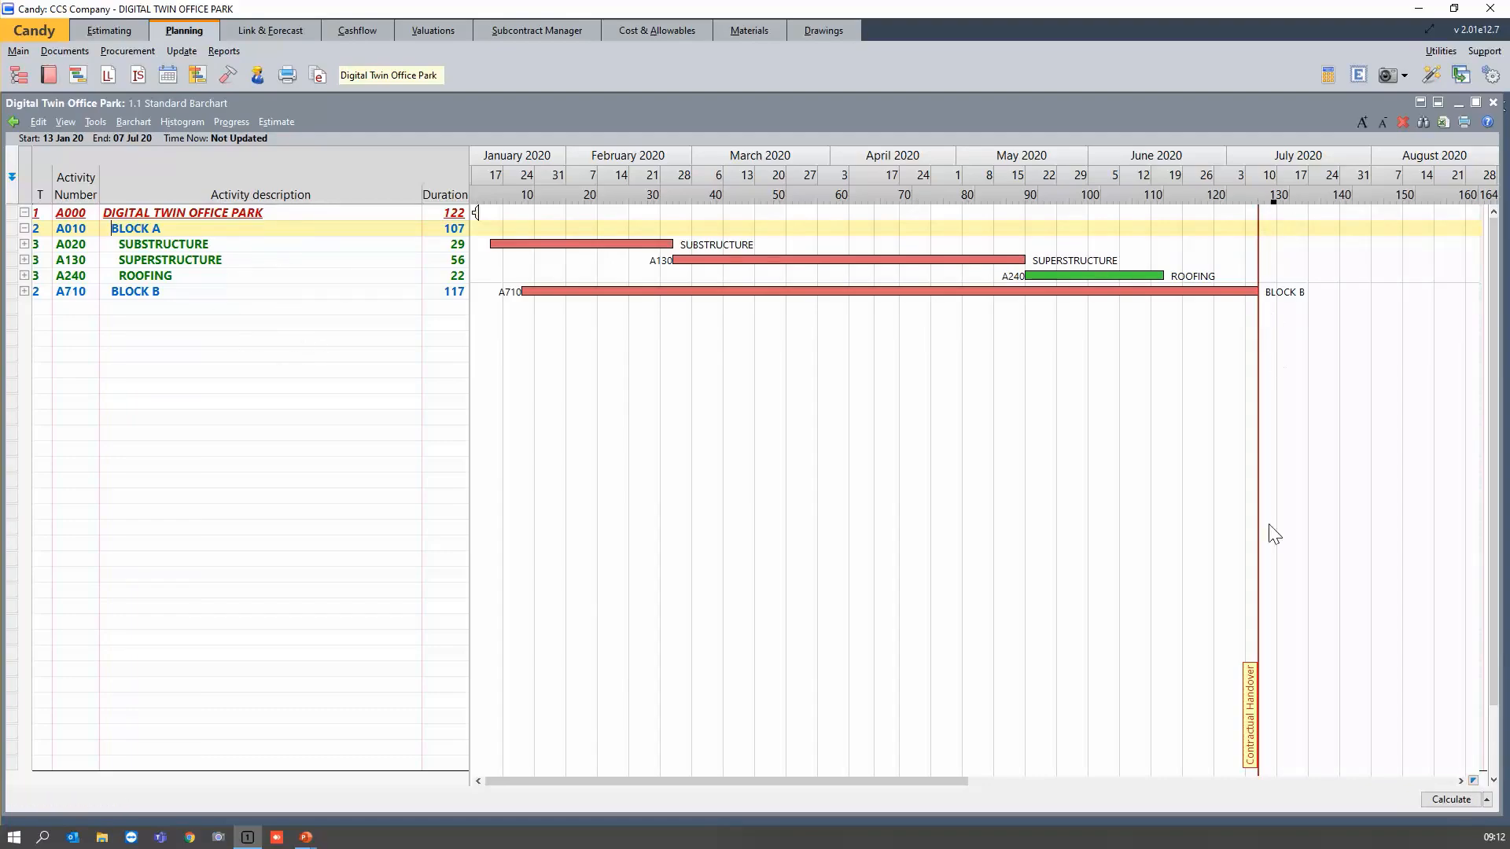
# Expand BLOCK B and COMPLETION DATES, and show all activity levels of the whole program from the first activity.
pyautogui.press('Down')
pyautogui.press('Down')
pyautogui.press('Down')
pyautogui.press('Down')
pyautogui.press('Down')
pyautogui.press('Down')
pyautogui.press('Down')
pyautogui.press('Down')
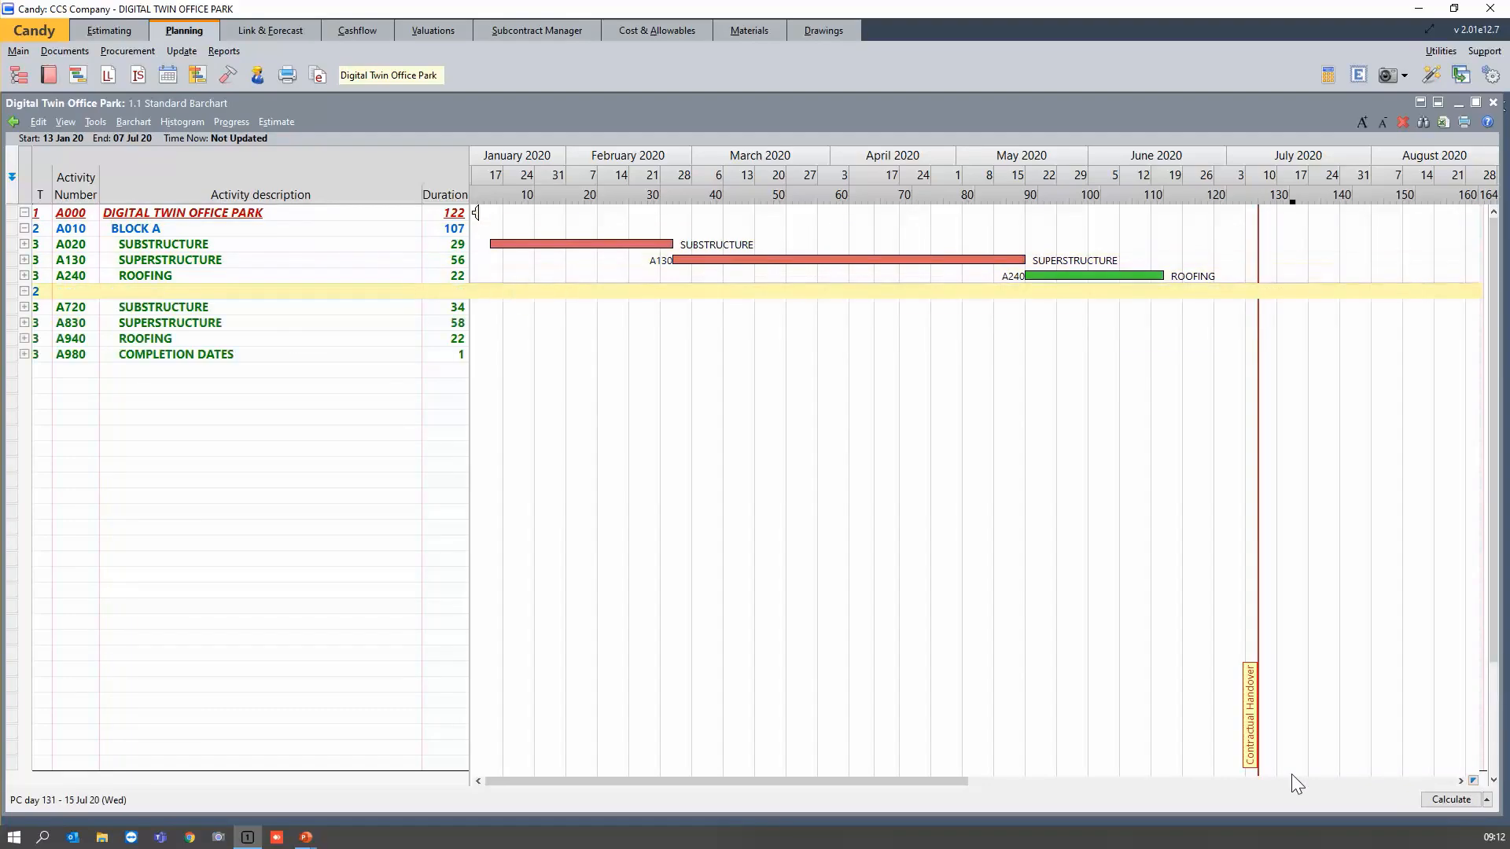
pyautogui.press('Right')
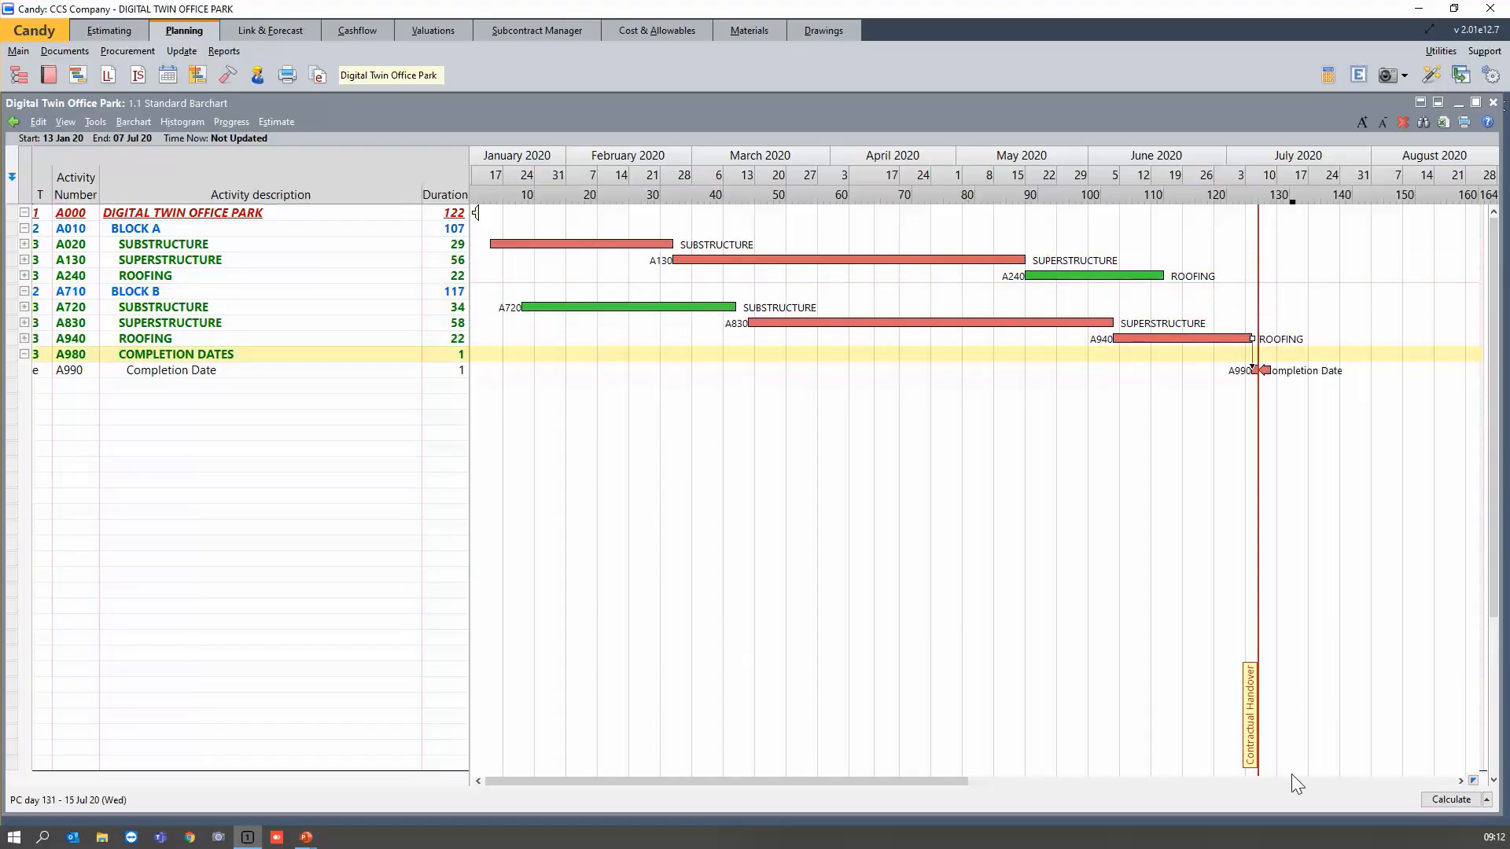
pyautogui.hotkey('ctrl', '+')
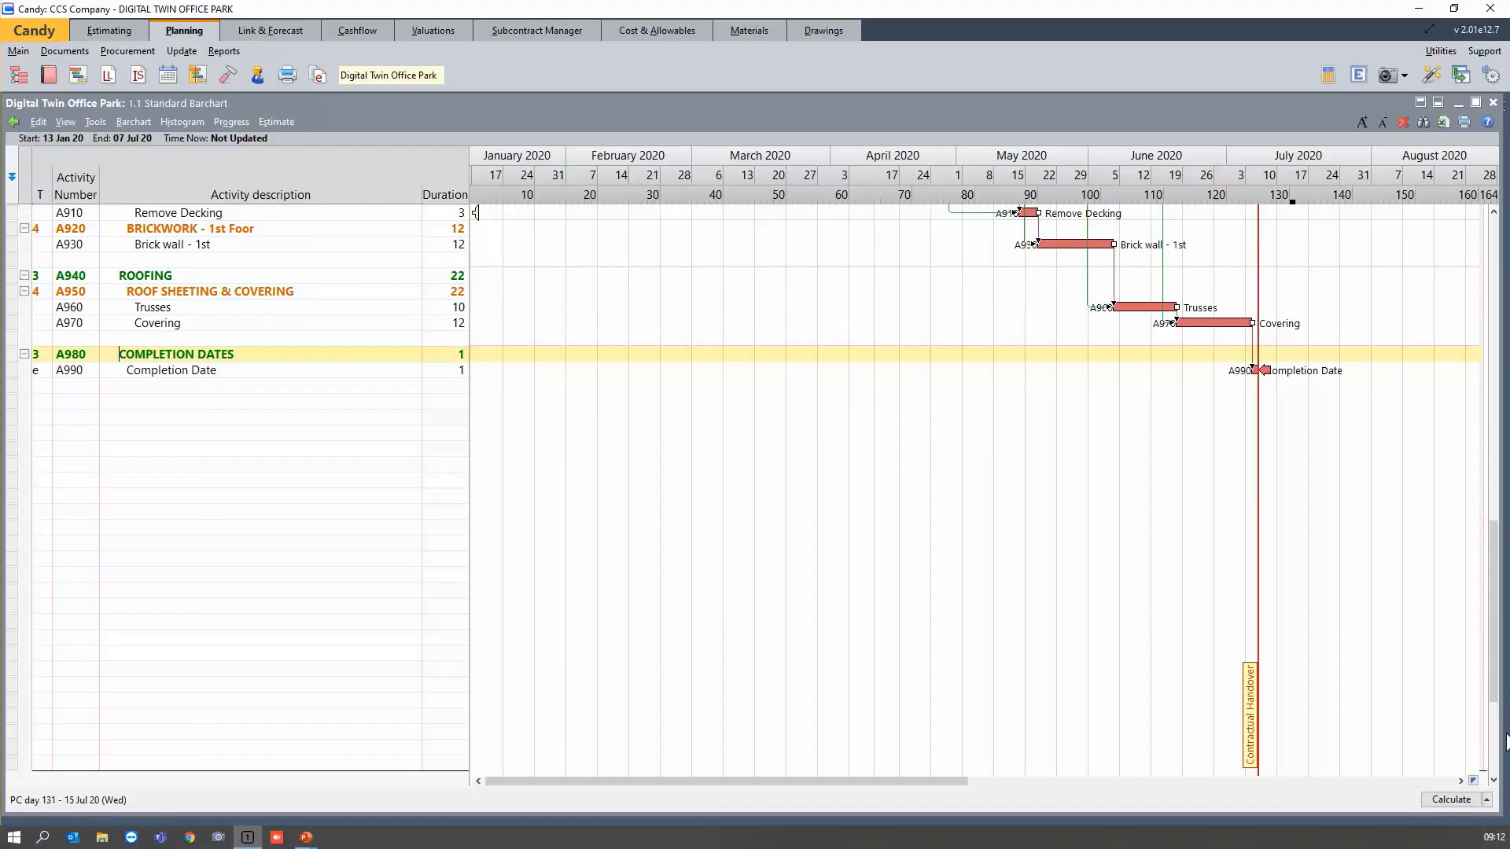
pyautogui.moveTo(1495, 653); pyautogui.dragTo(1487, 358)
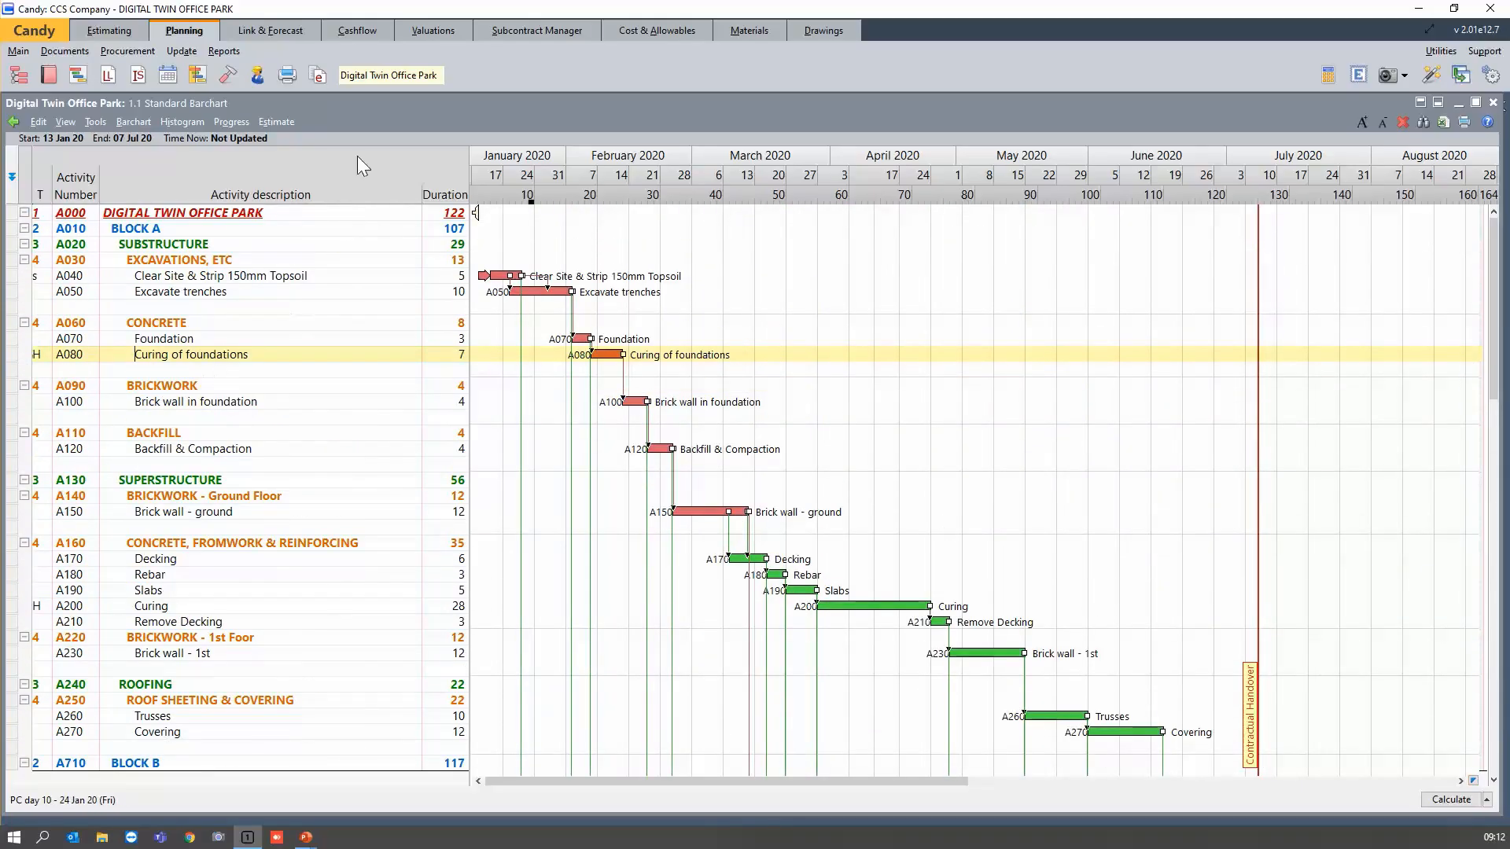
# Open the program's Report Manager and collapse the Progress Reports and Progress Analysis groups.
pyautogui.click(288, 76)
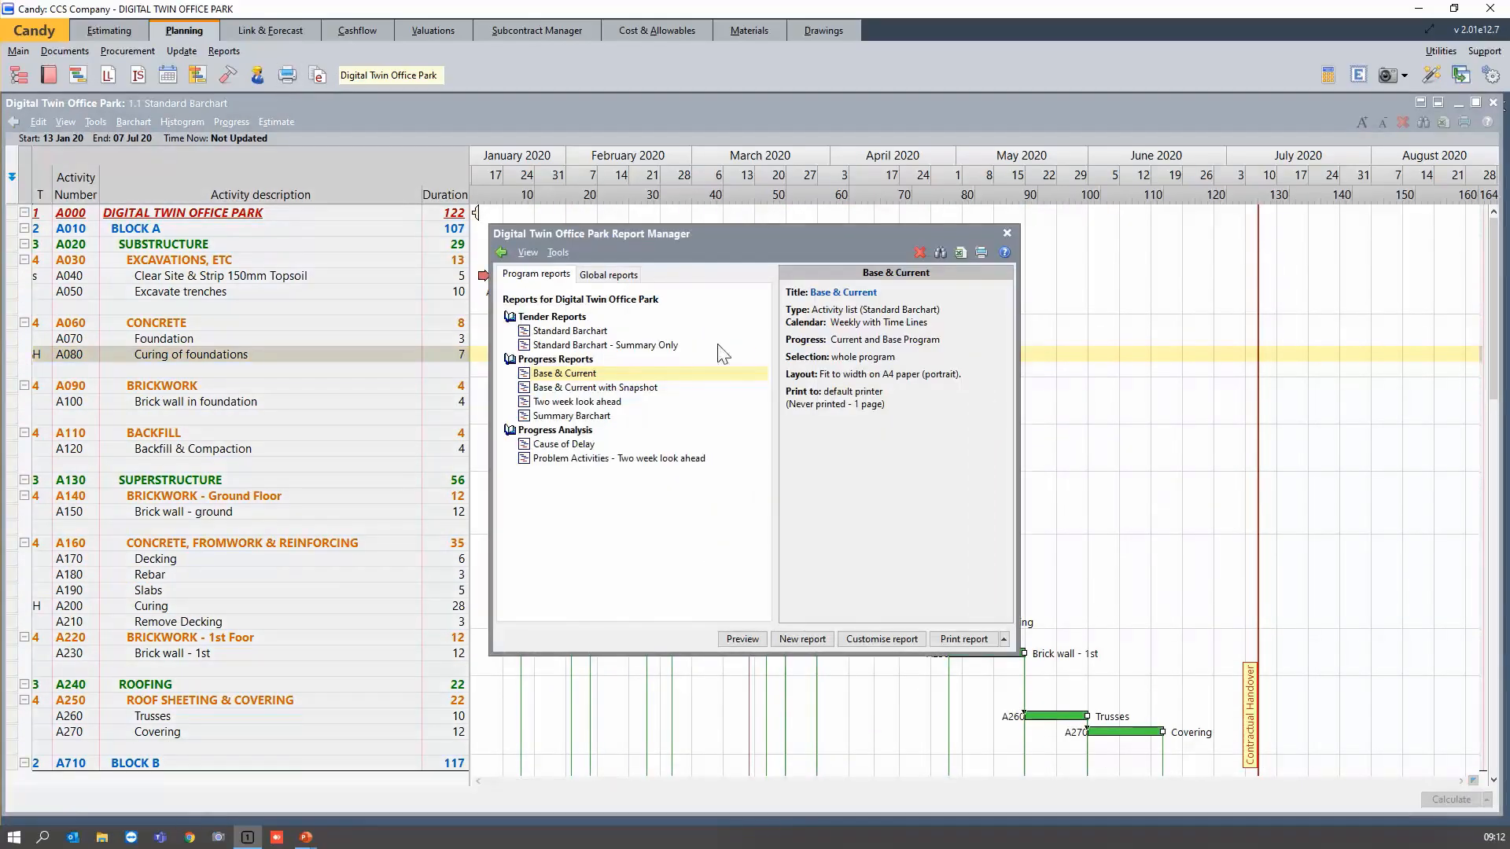
pyautogui.click(602, 331)
pyautogui.click(553, 361)
pyautogui.click(552, 374)
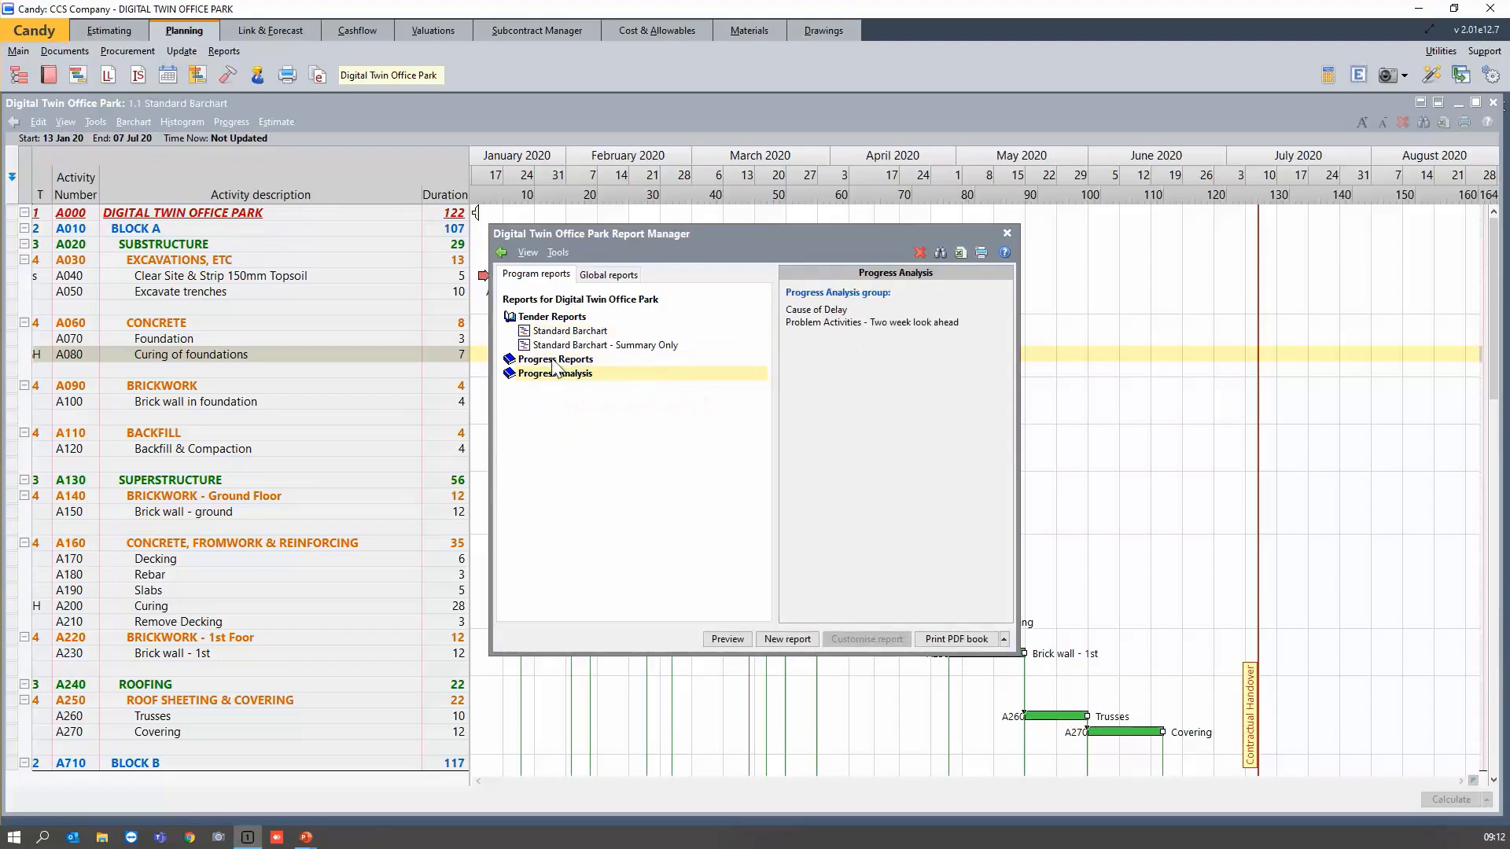
# Preview the Standard Barchart tender report, examine its pages enlarged, and close the preview.
pyautogui.click(561, 332)
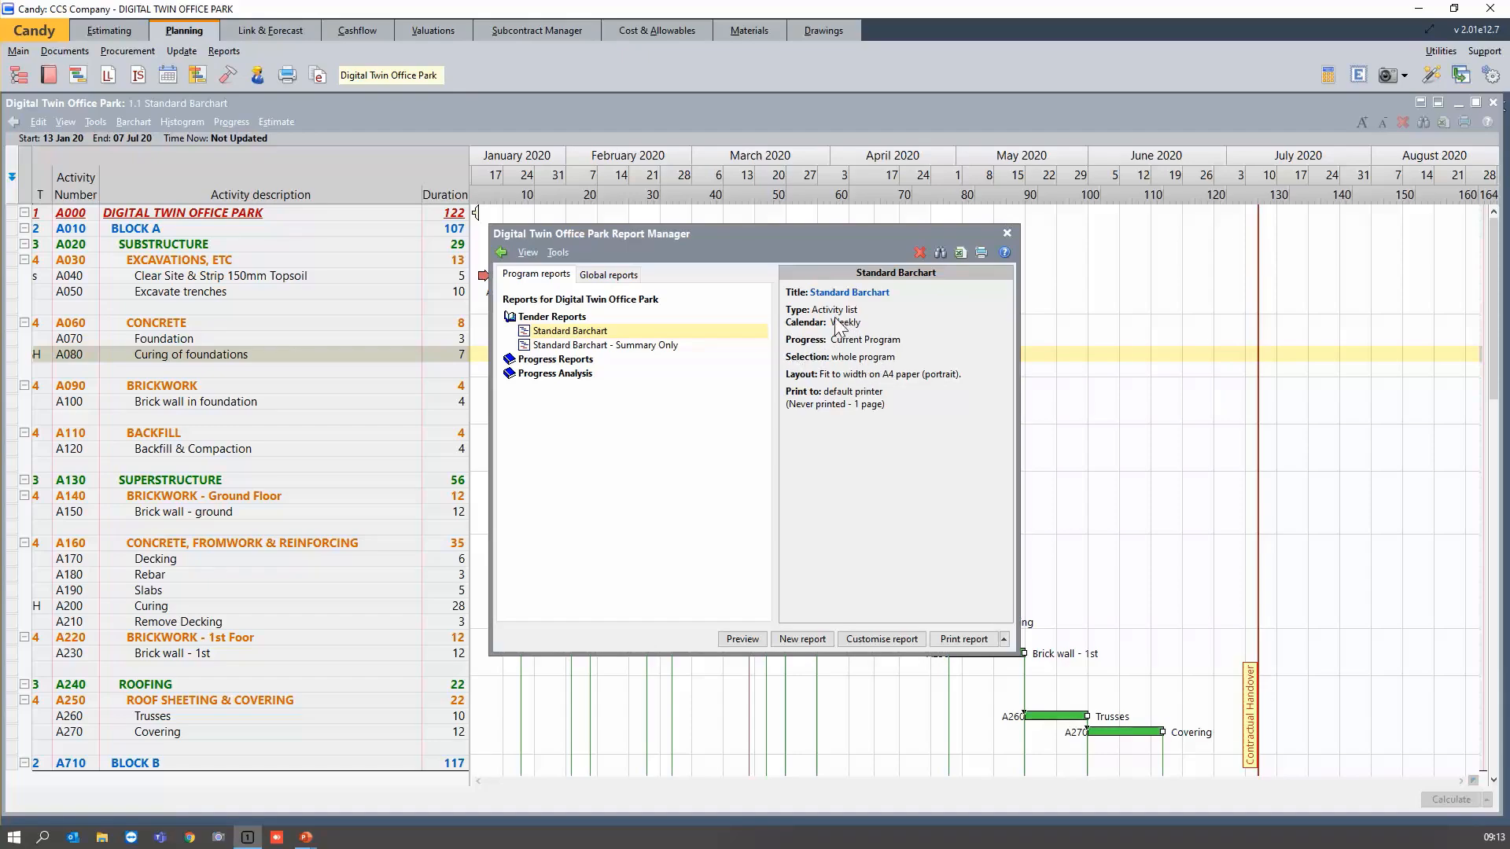
pyautogui.click(753, 638)
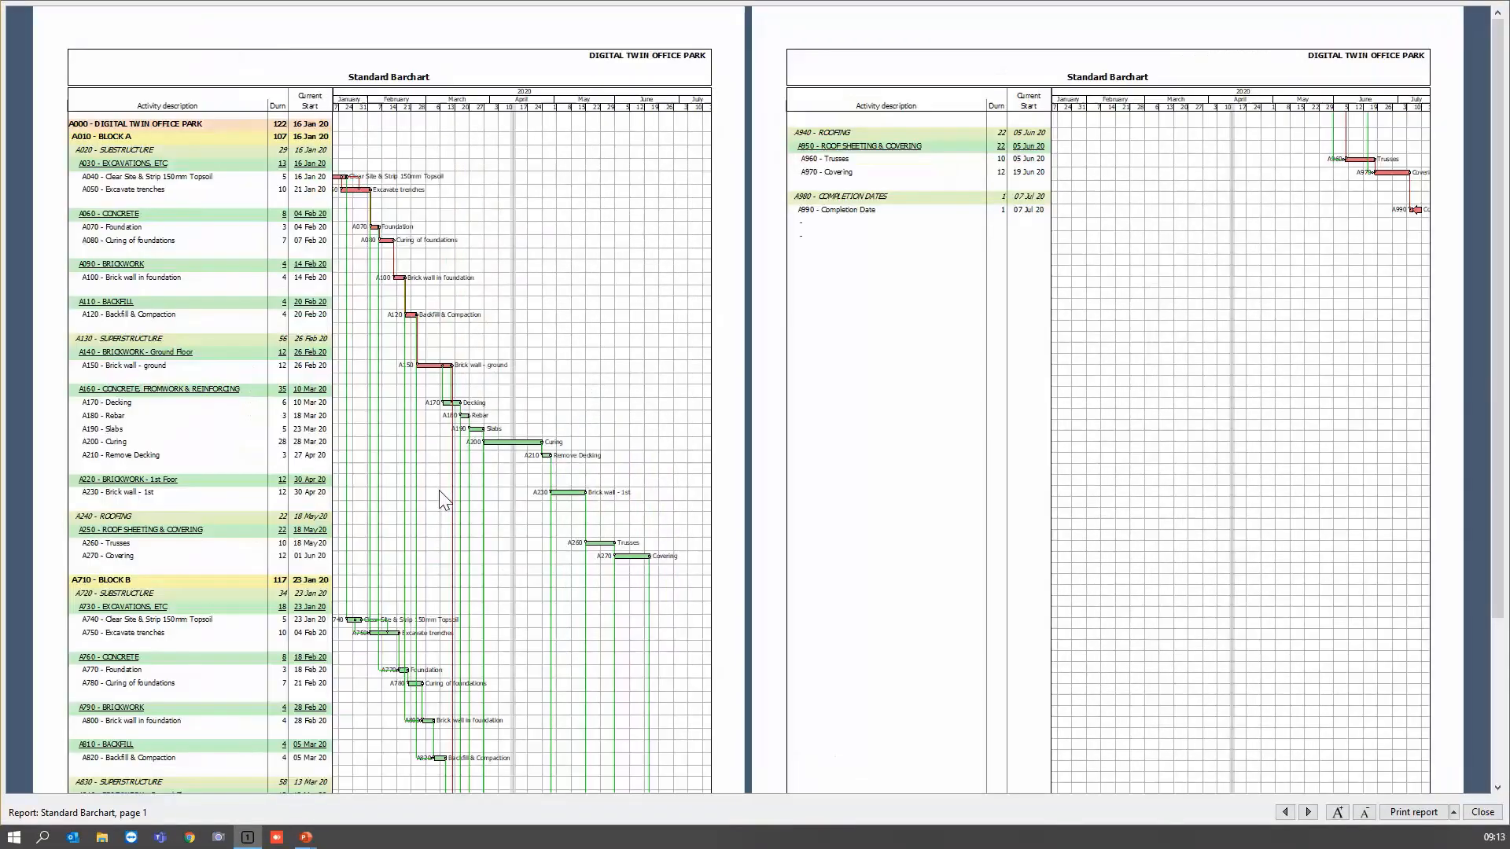
pyautogui.click(439, 489)
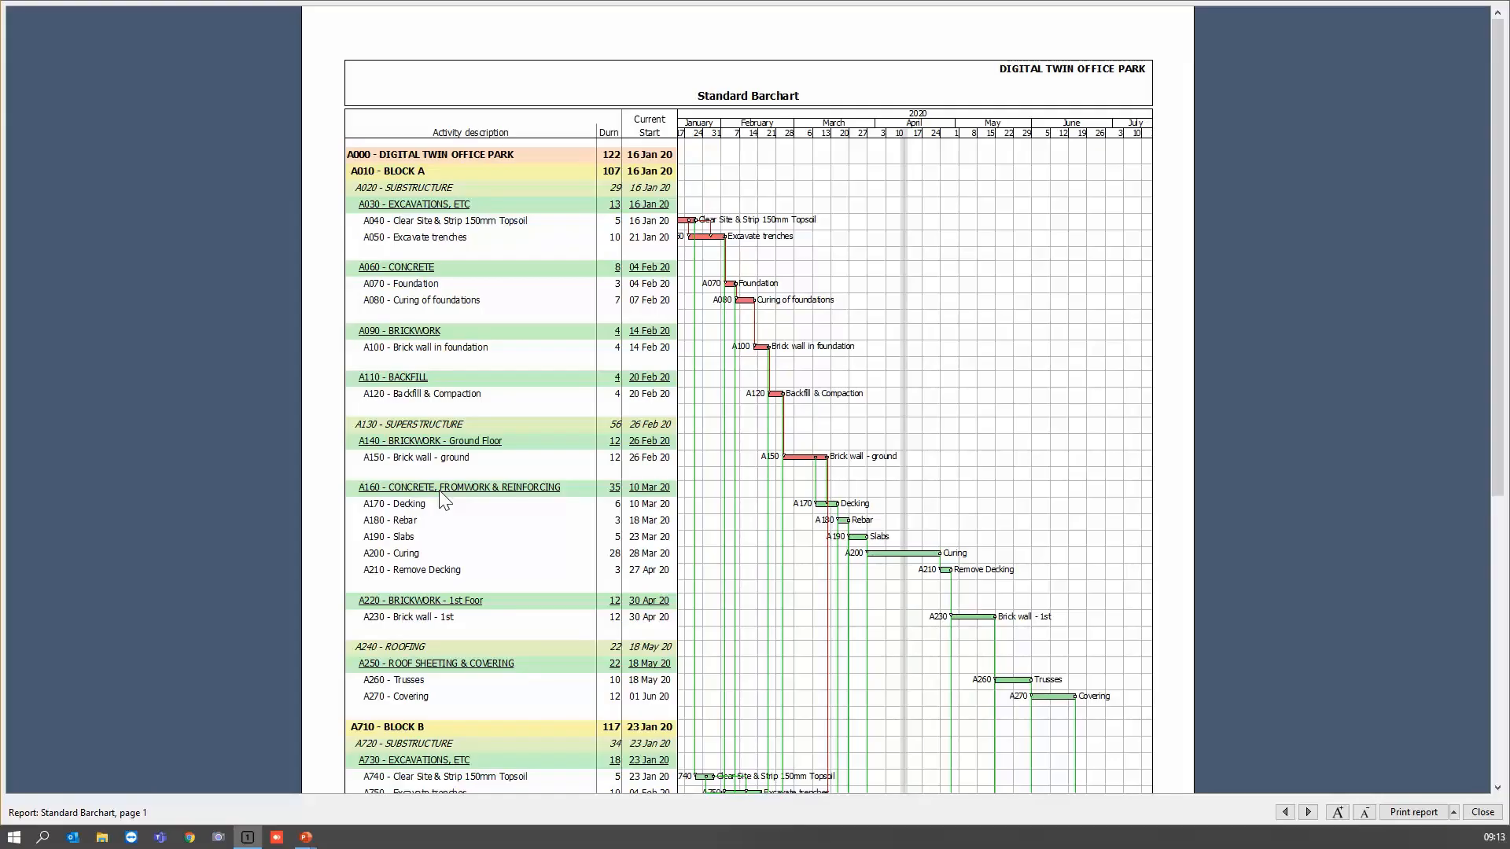
pyautogui.scroll(-1, 439, 492)
pyautogui.moveTo(1499, 177)
pyautogui.mouseDown()
pyautogui.moveTo(1498, 354)
pyautogui.moveTo(1499, 157)
pyautogui.mouseUp()
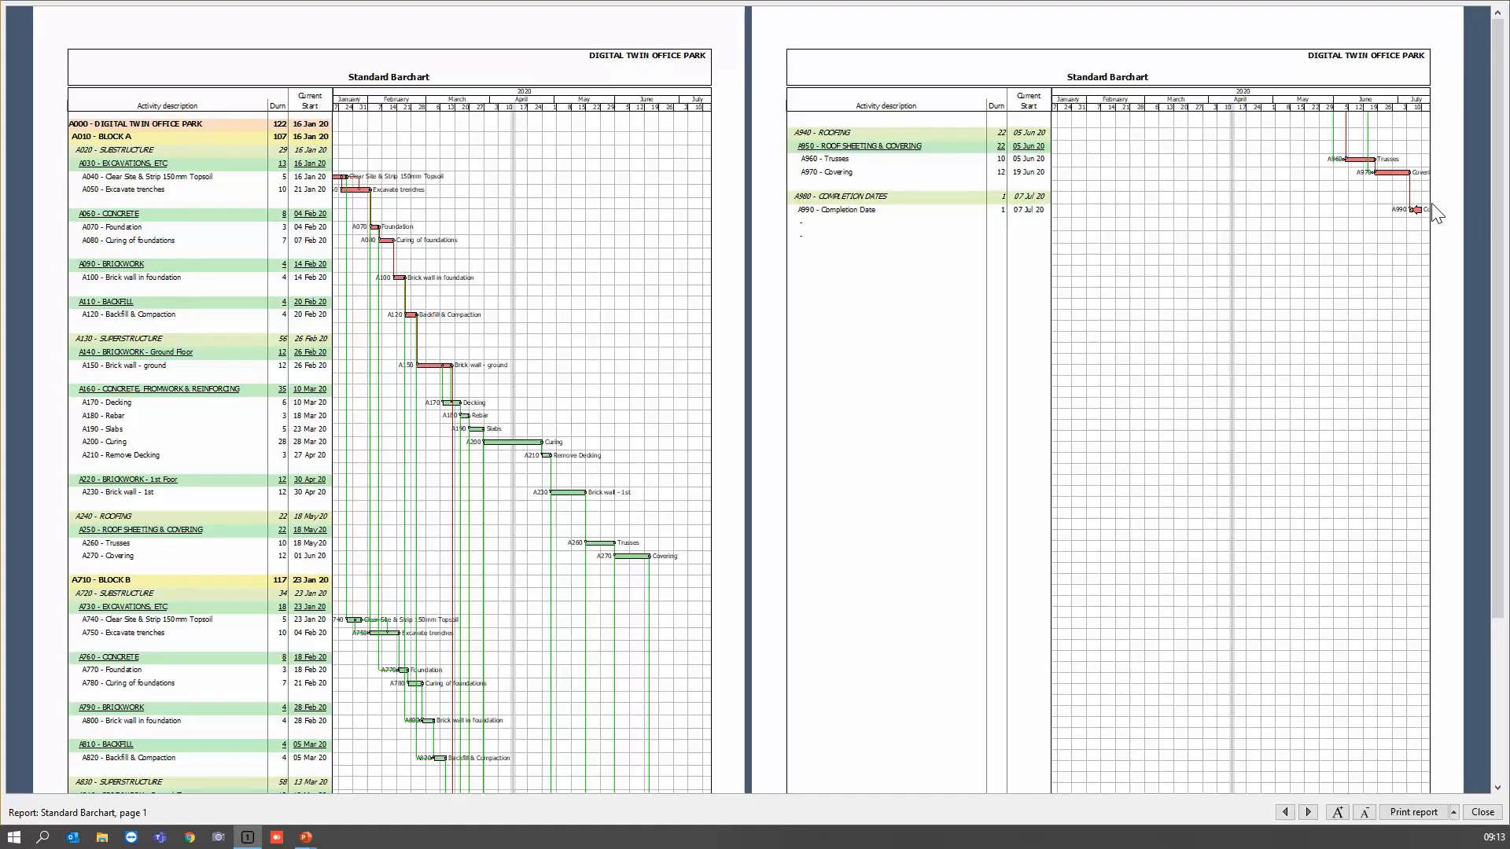
pyautogui.click(1483, 812)
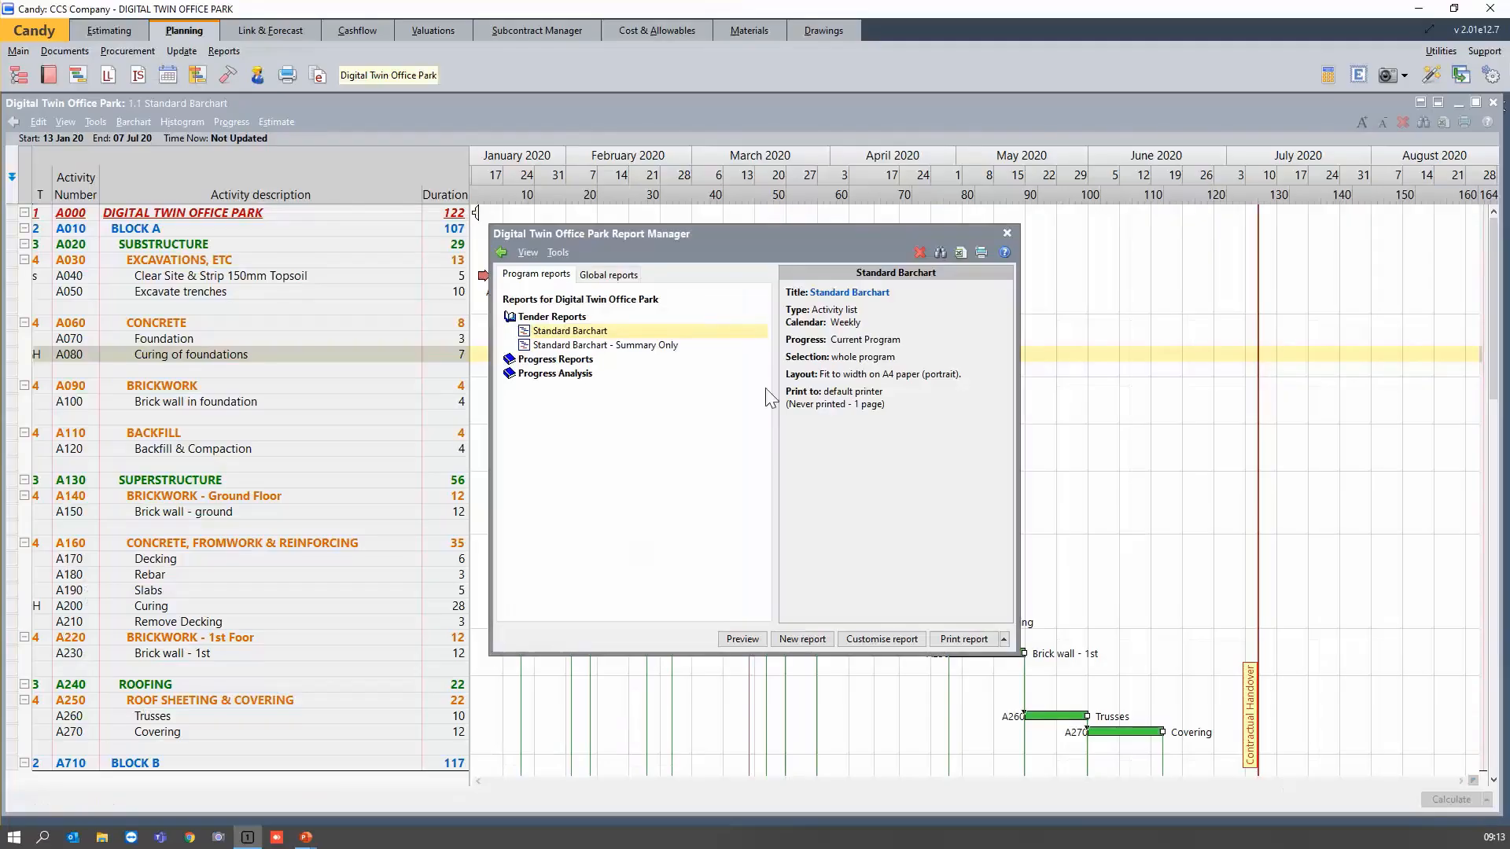
# Preview the Standard Barchart - Summary Only report, and close the preview, the Report Manager and the barchart.
pyautogui.click(639, 346)
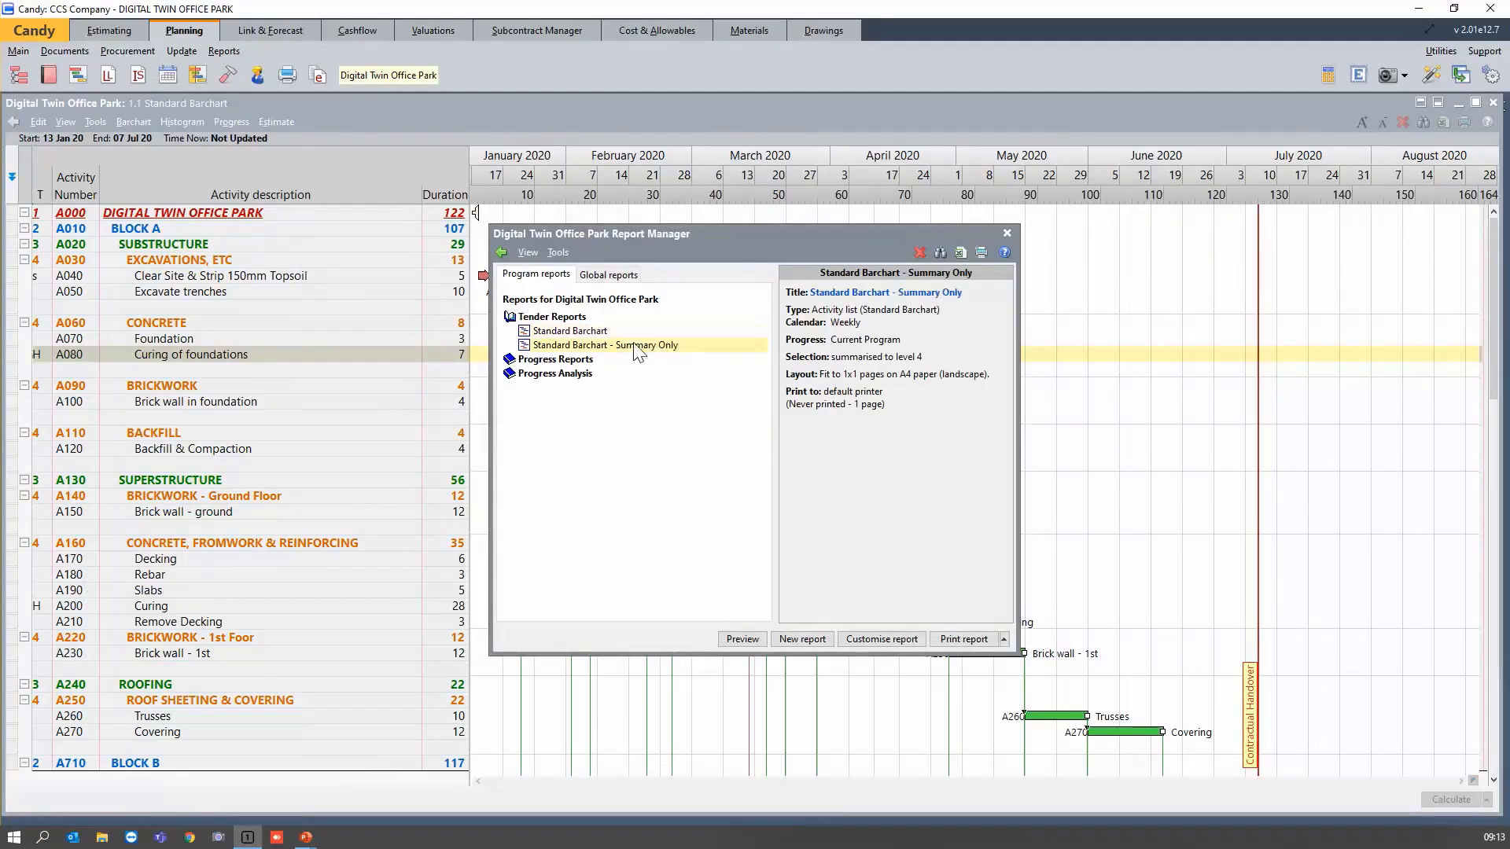
pyautogui.click(739, 647)
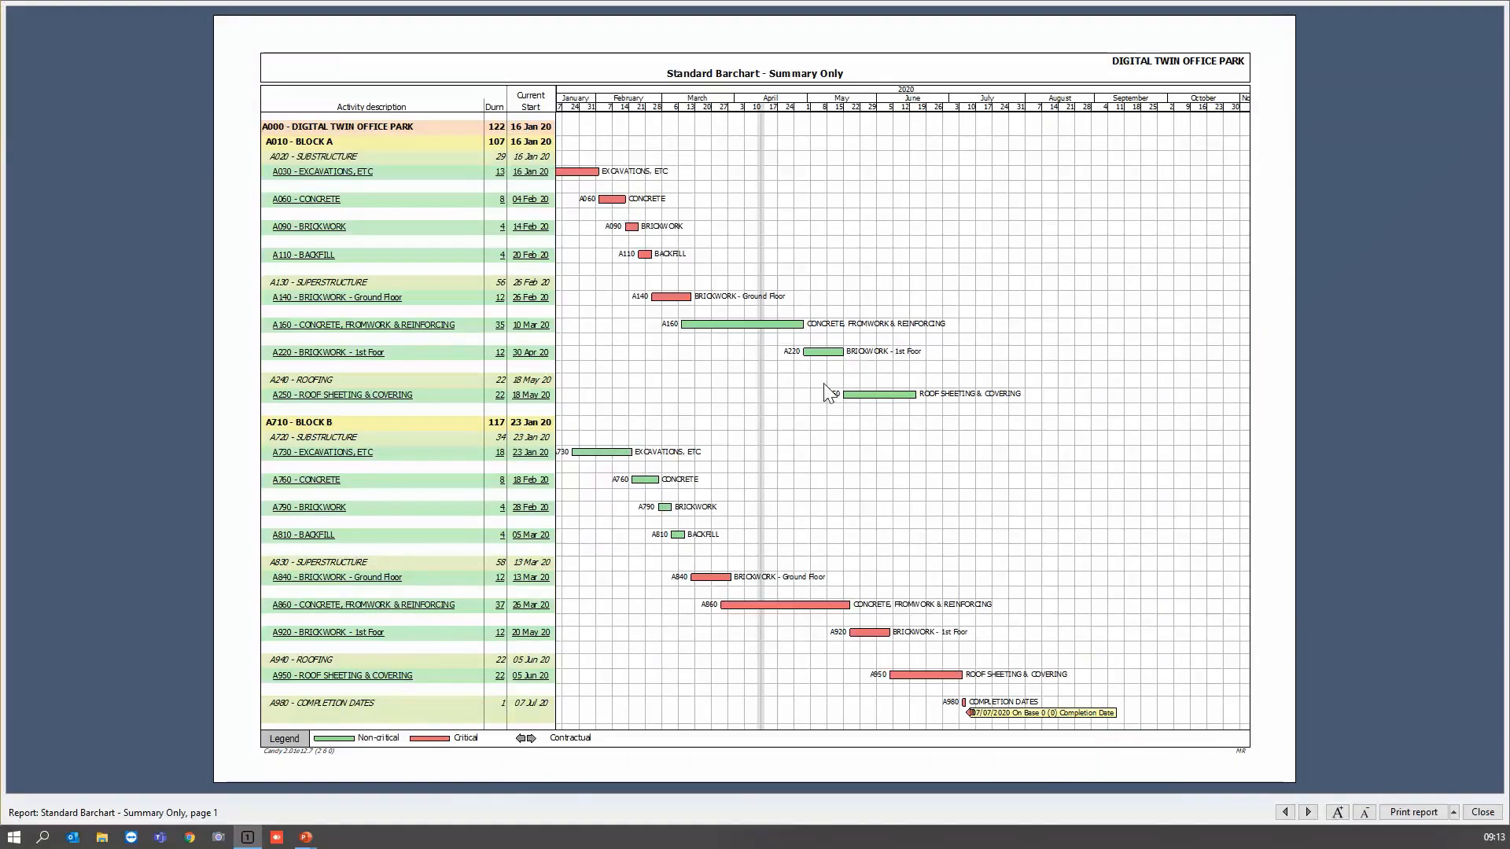
pyautogui.click(1483, 813)
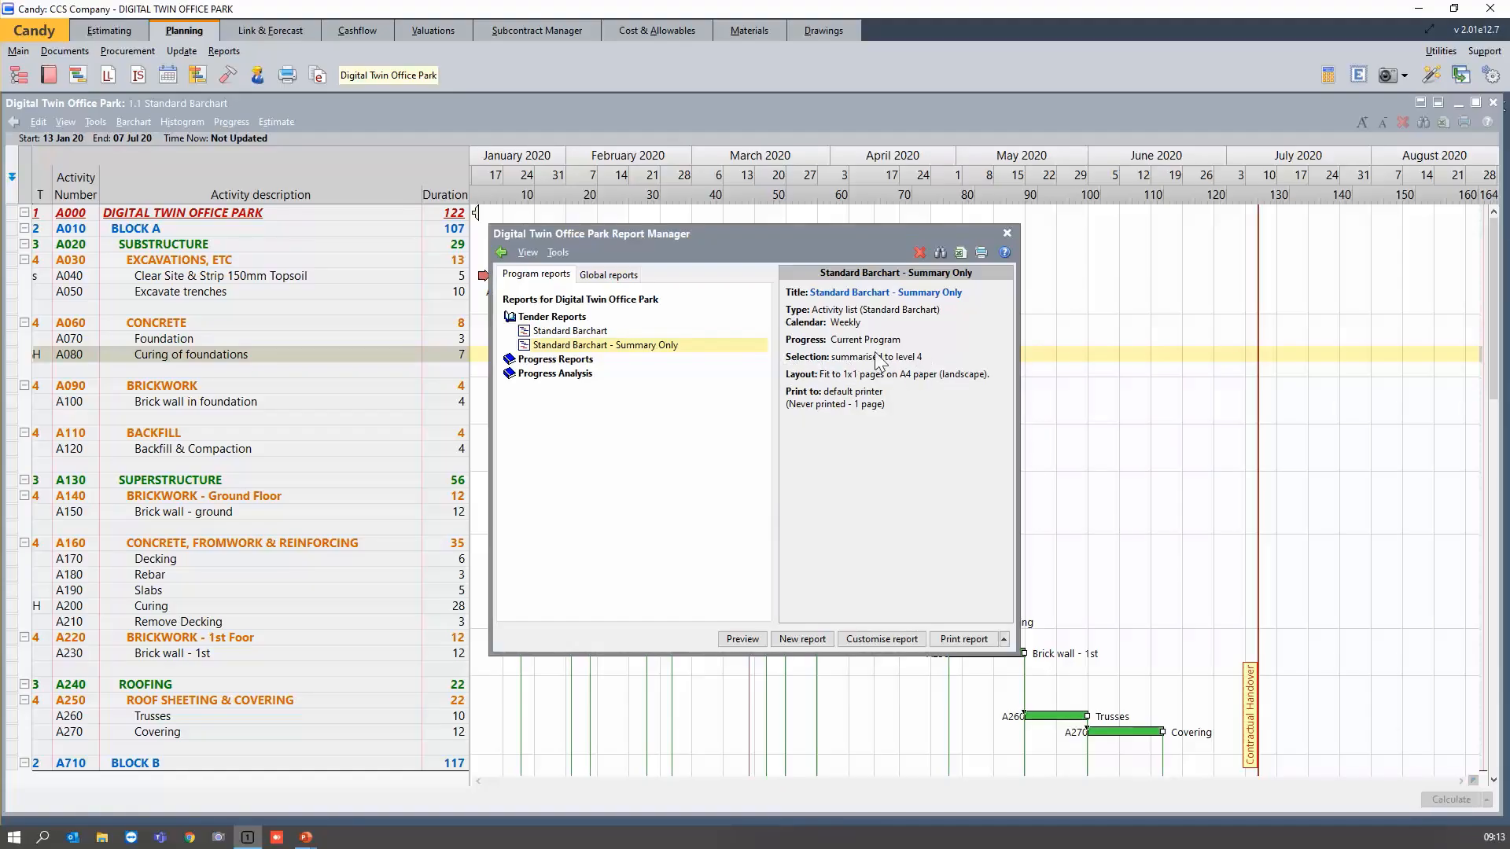
pyautogui.click(759, 639)
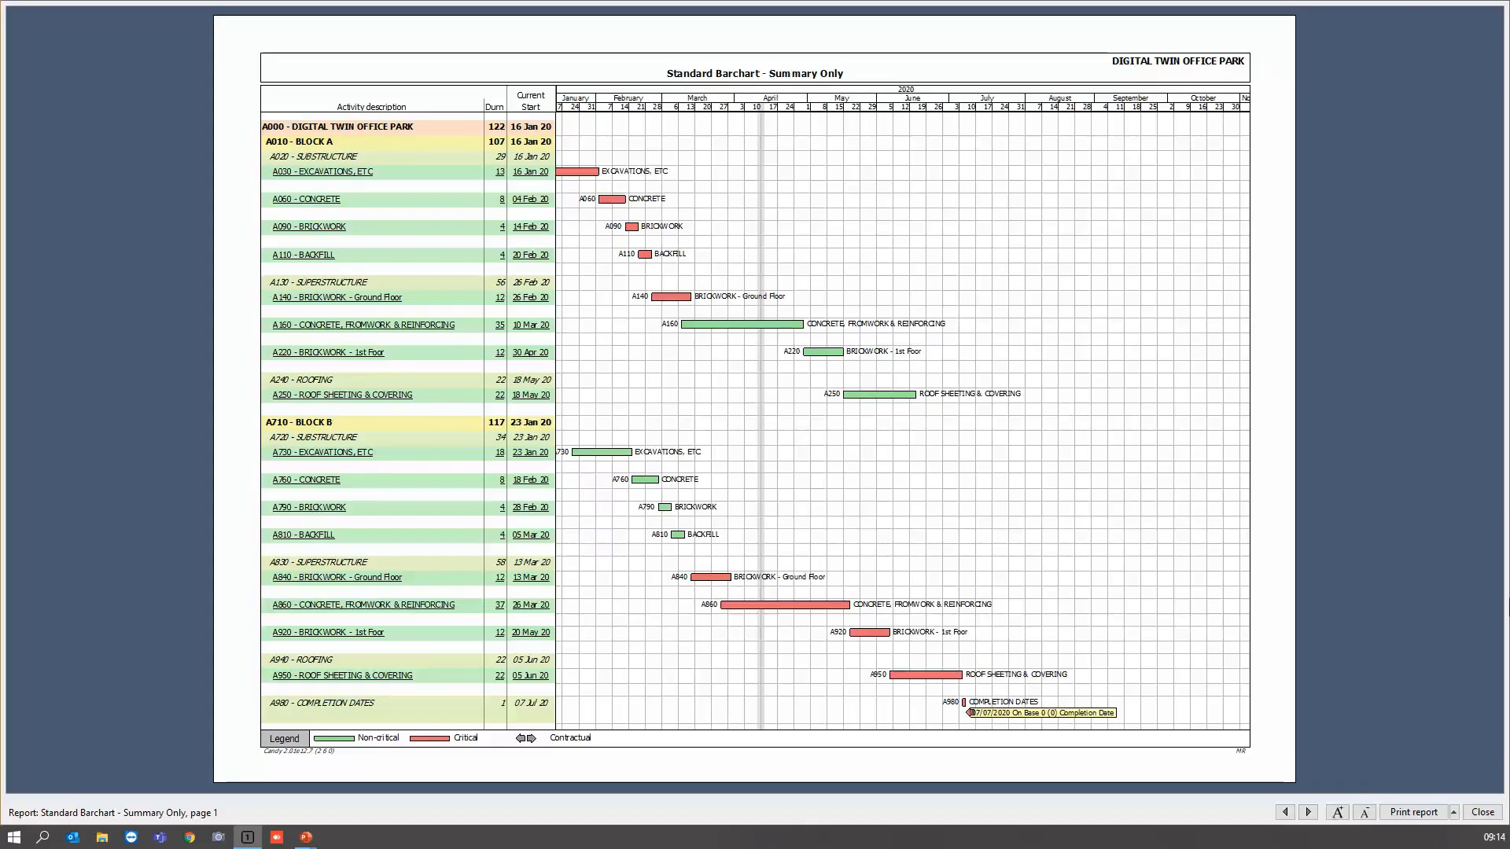
pyautogui.click(1483, 812)
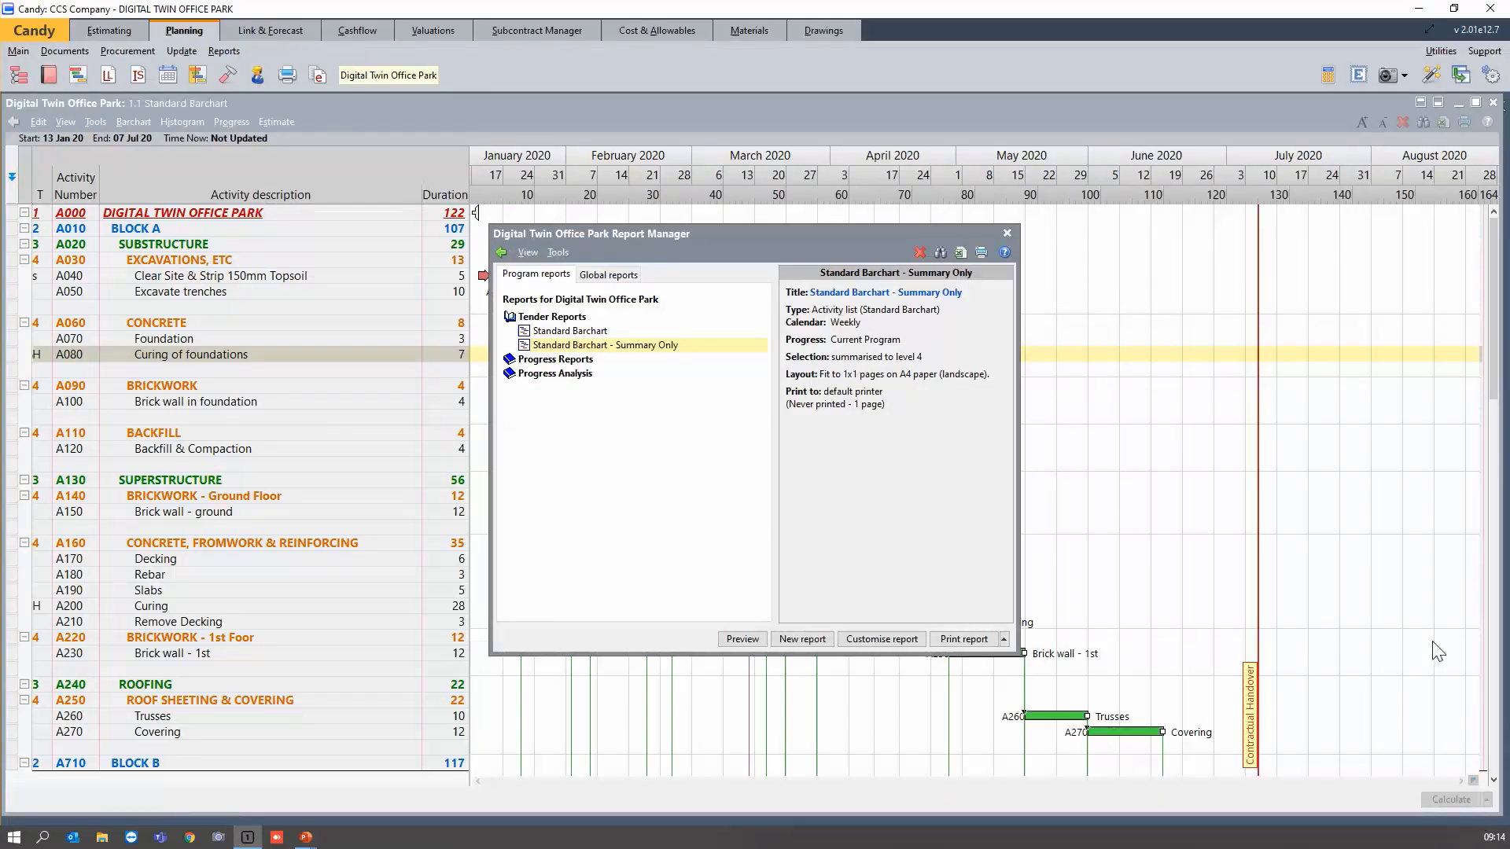
pyautogui.click(1012, 234)
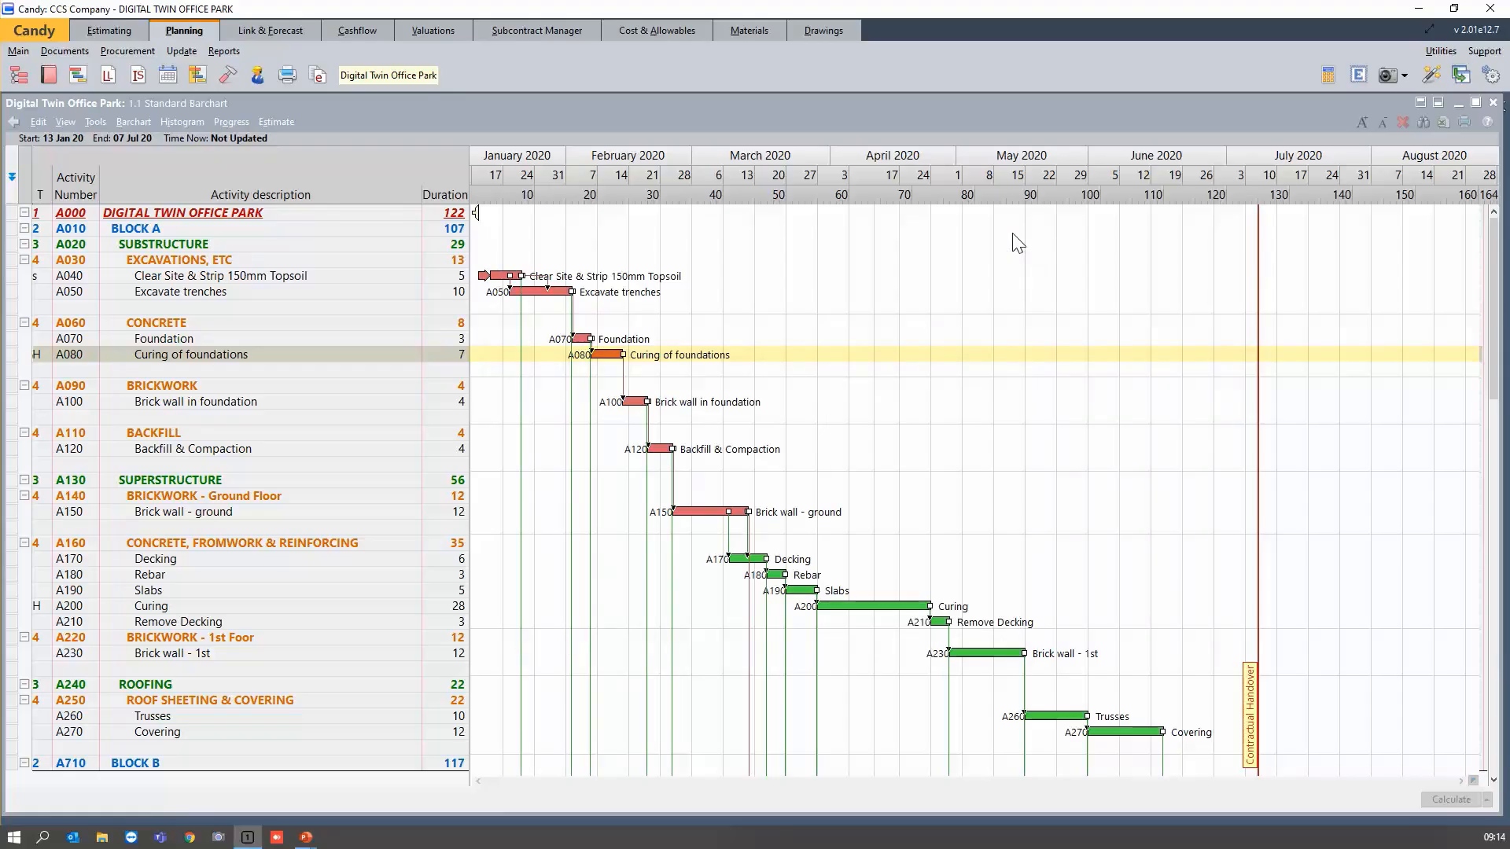
pyautogui.click(1492, 102)
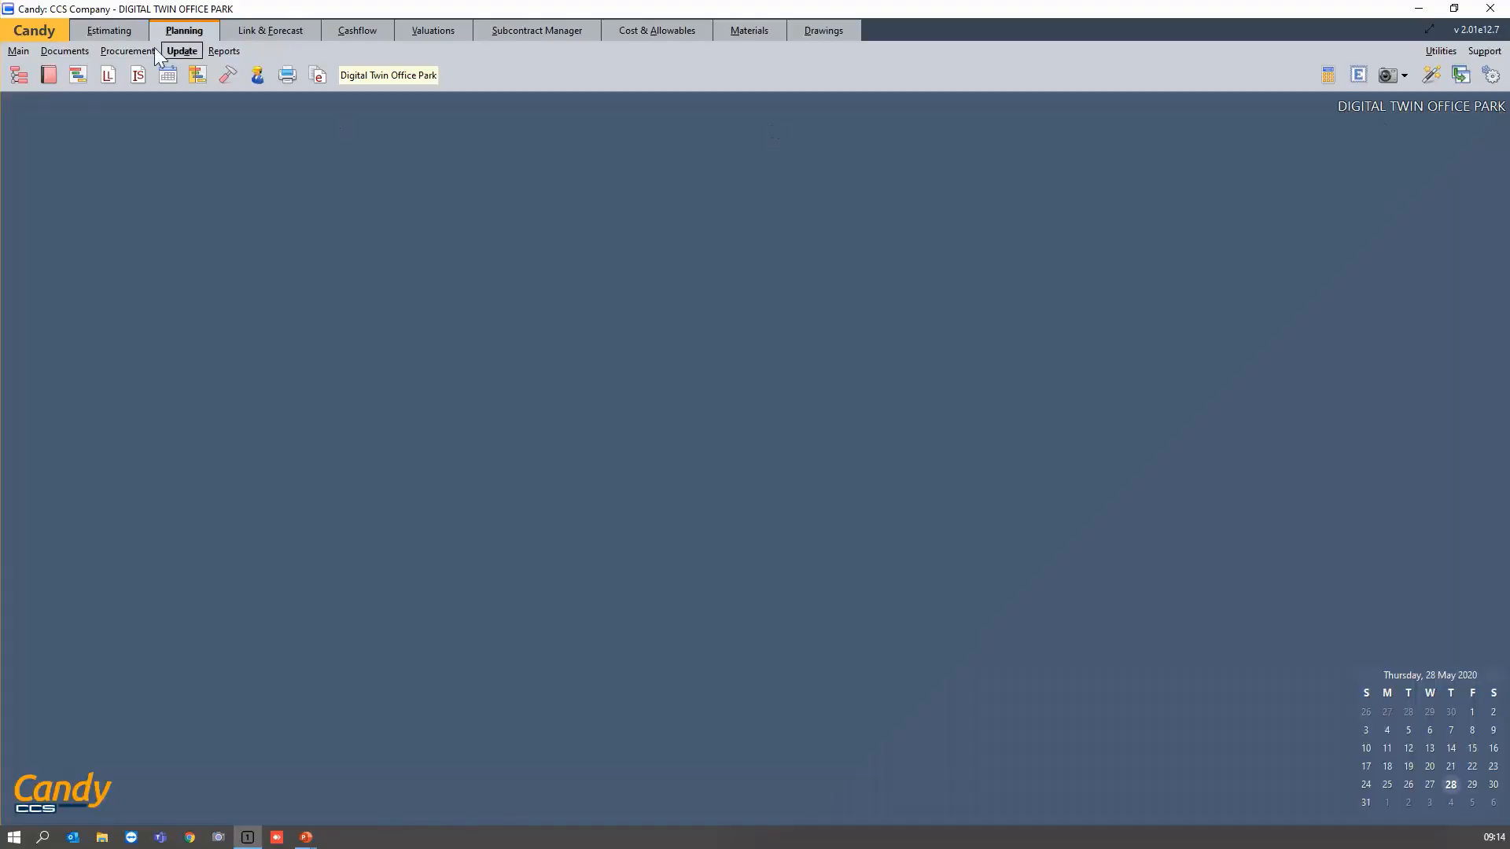
# Duplicate the Digital Twin Office Park program within the Tender Programme group.
pyautogui.click(18, 77)
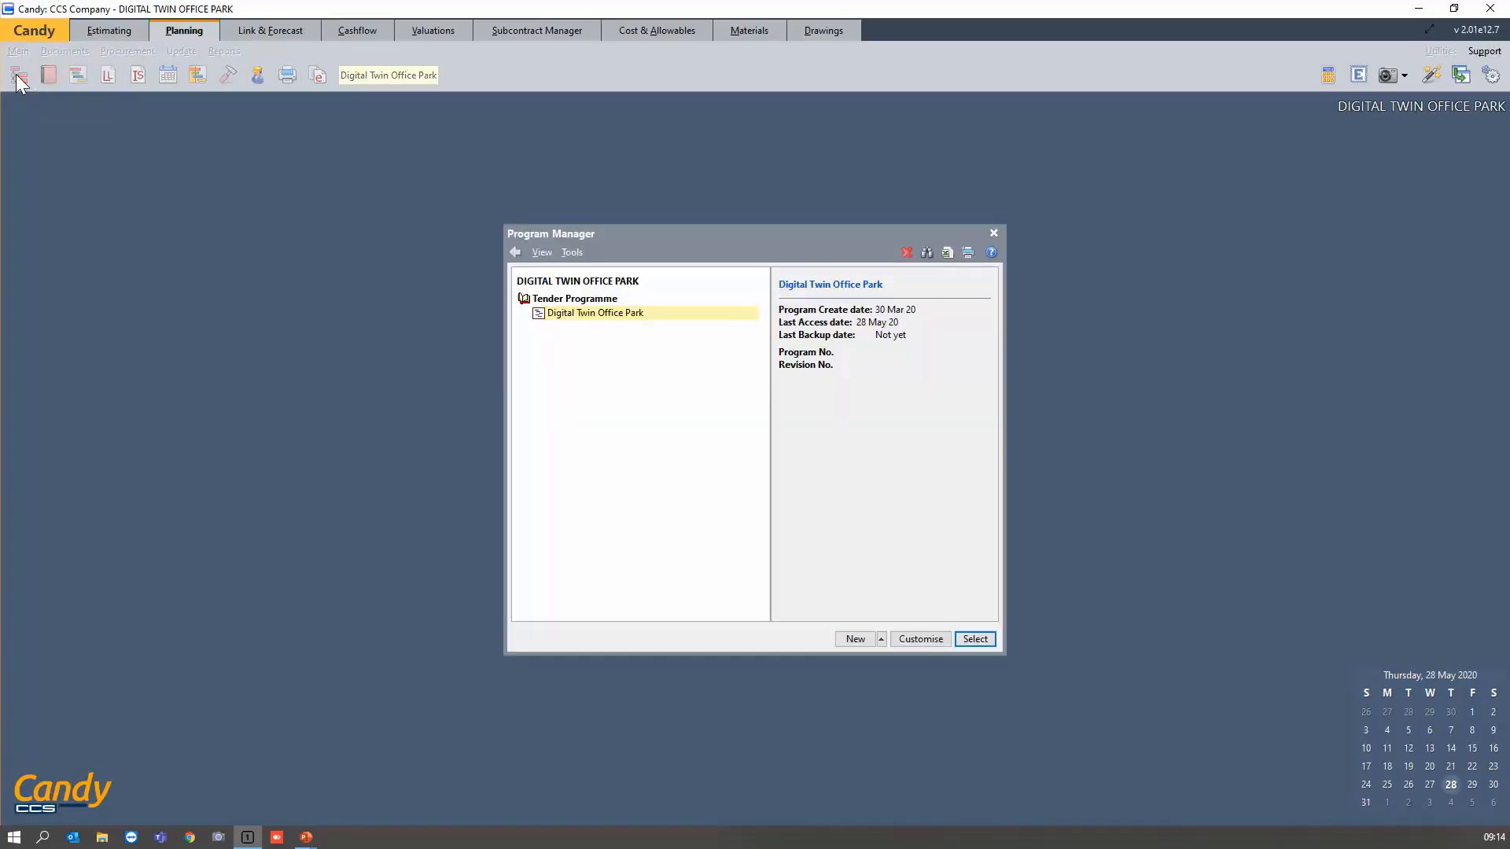
pyautogui.rightClick(574, 315)
pyautogui.click(634, 376)
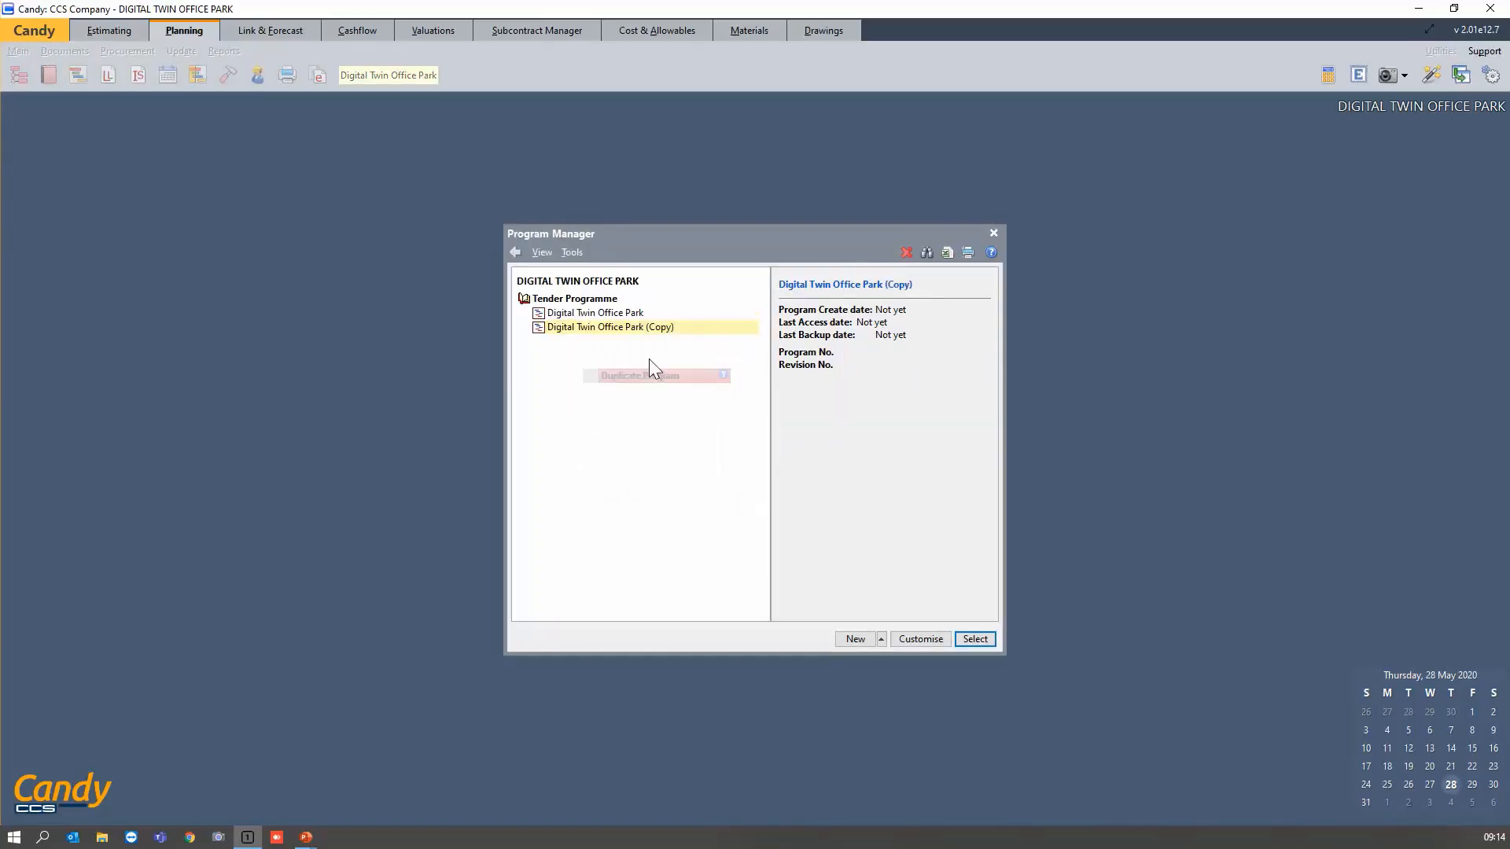
# Rename the copied program as Digital Twin Office Park - Contractual and load it as the active program.
pyautogui.rightClick(657, 328)
pyautogui.click(696, 379)
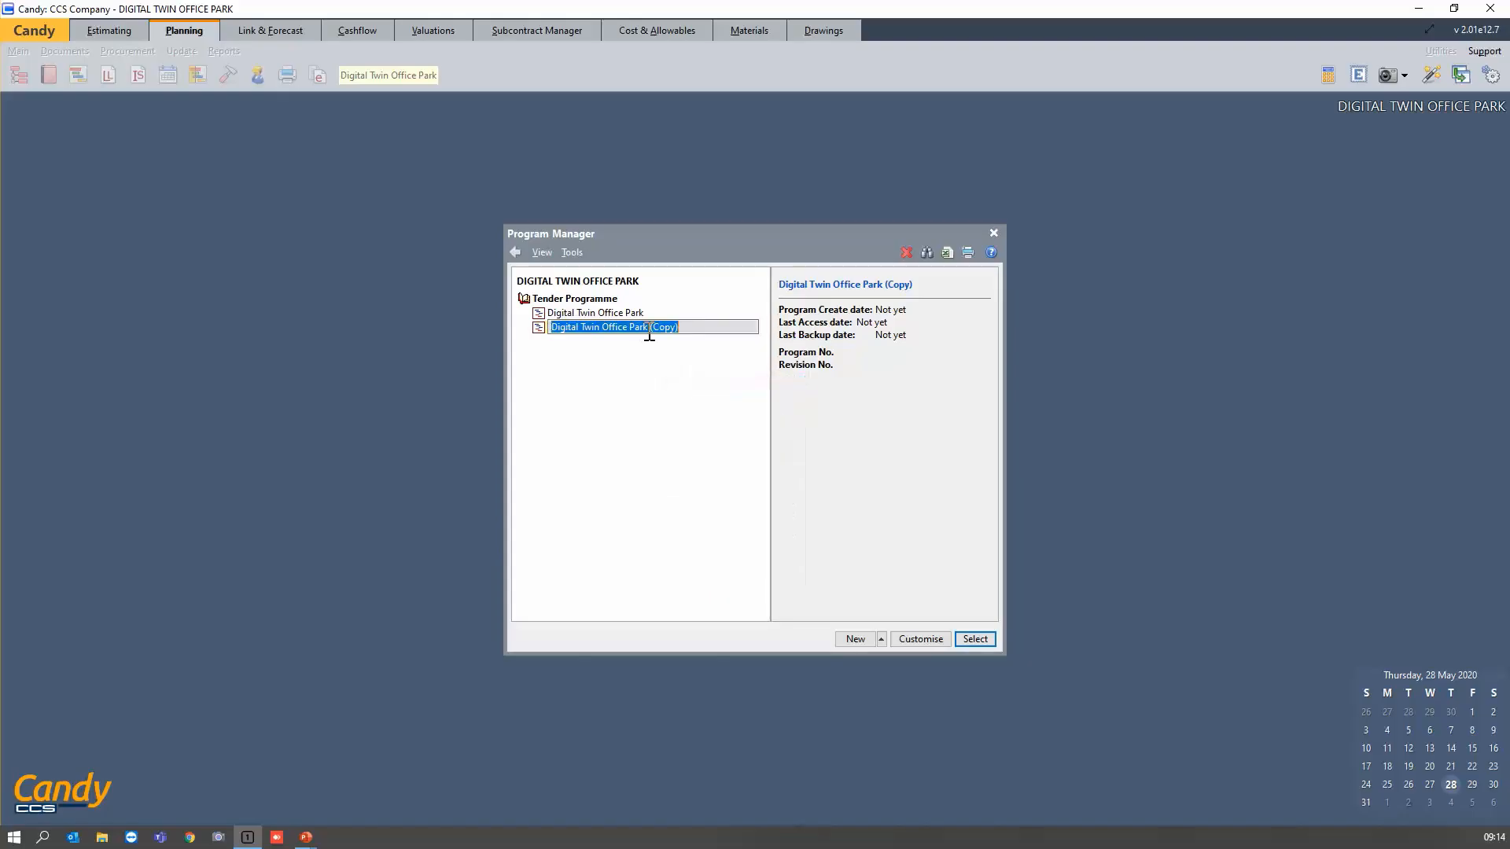
pyautogui.moveTo(652, 328); pyautogui.dragTo(770, 331)
pyautogui.write('- Cpmt')
pyautogui.press('BackSpace')
pyautogui.press('BackSpace')
pyautogui.press('BackSpace')
pyautogui.write('ontractual')
pyautogui.press('Return')
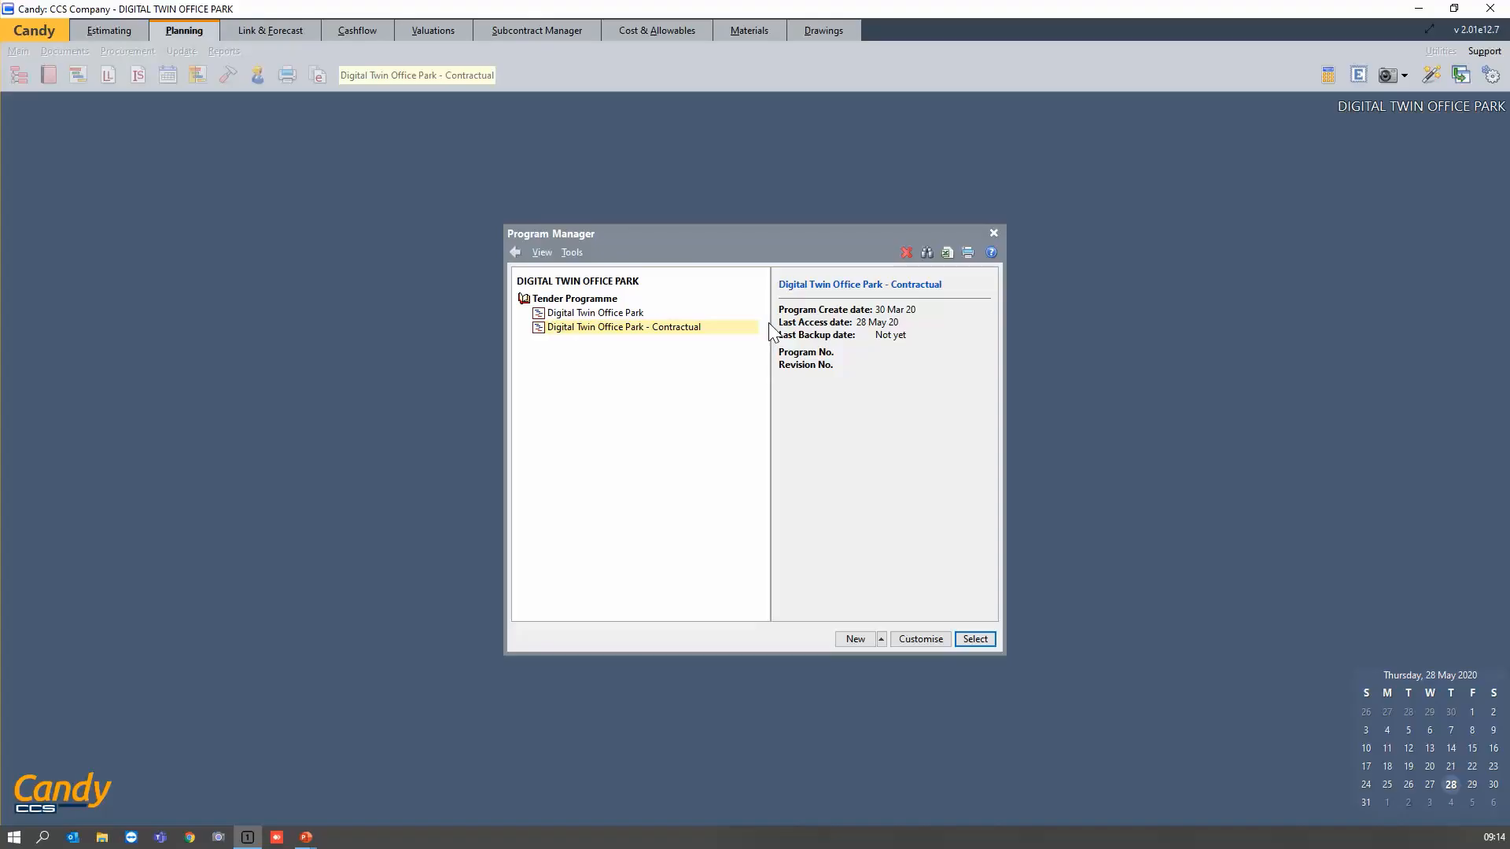
pyautogui.click(983, 637)
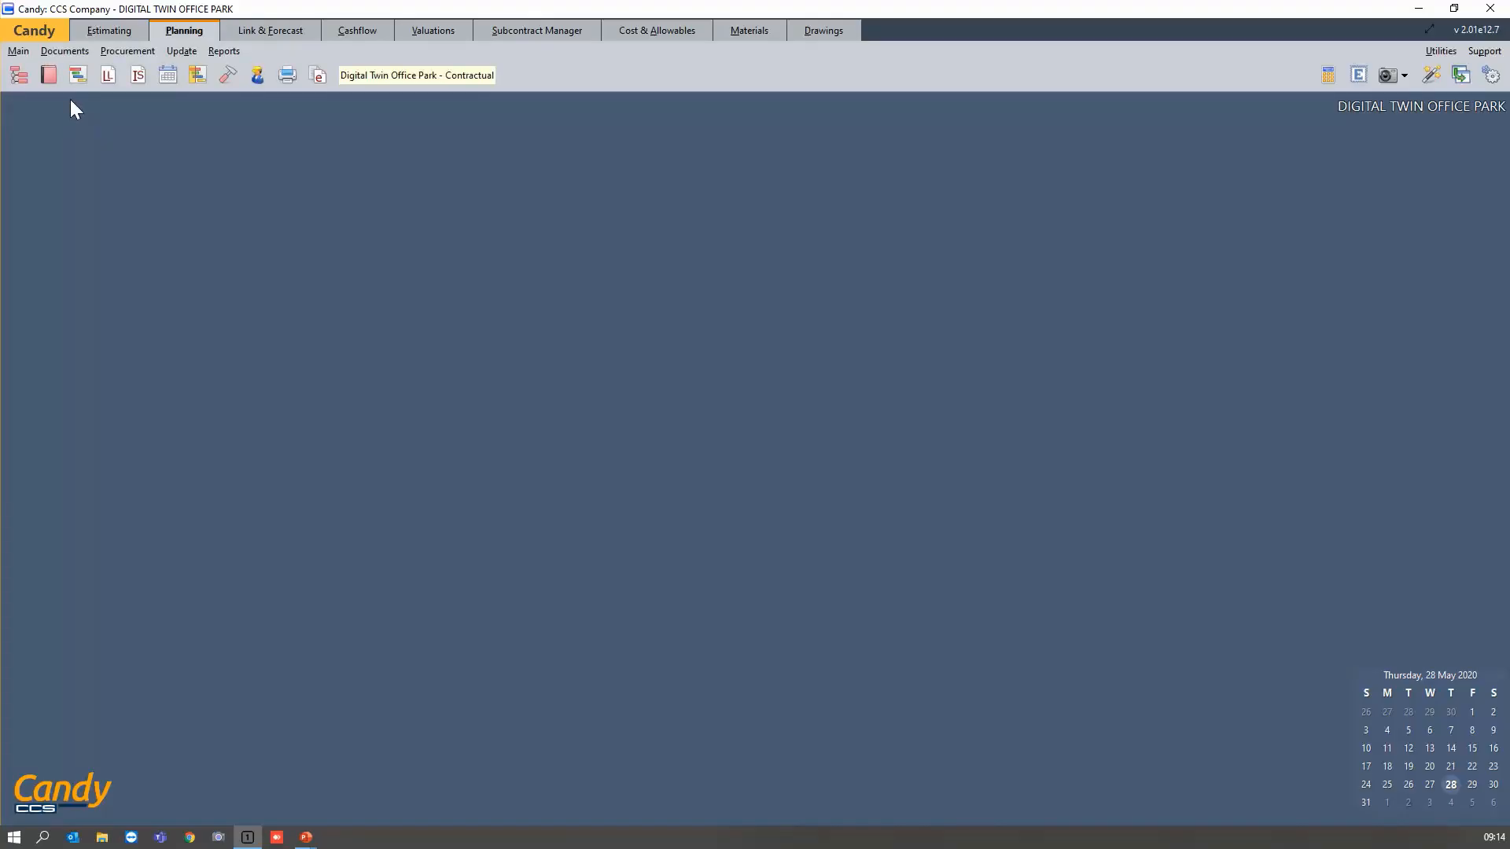
pyautogui.click(183, 51)
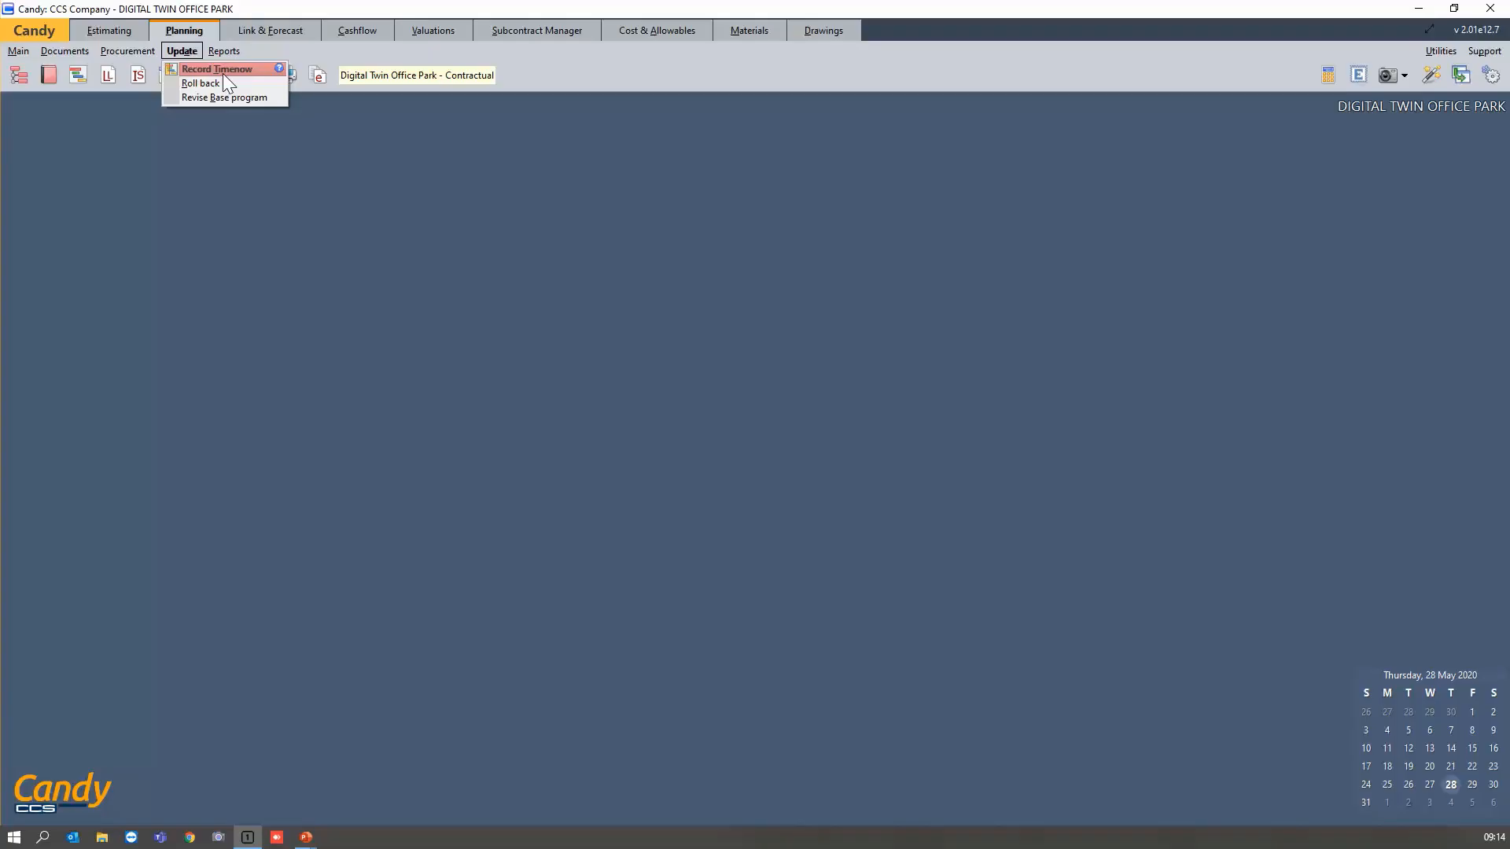
pyautogui.click(351, 420)
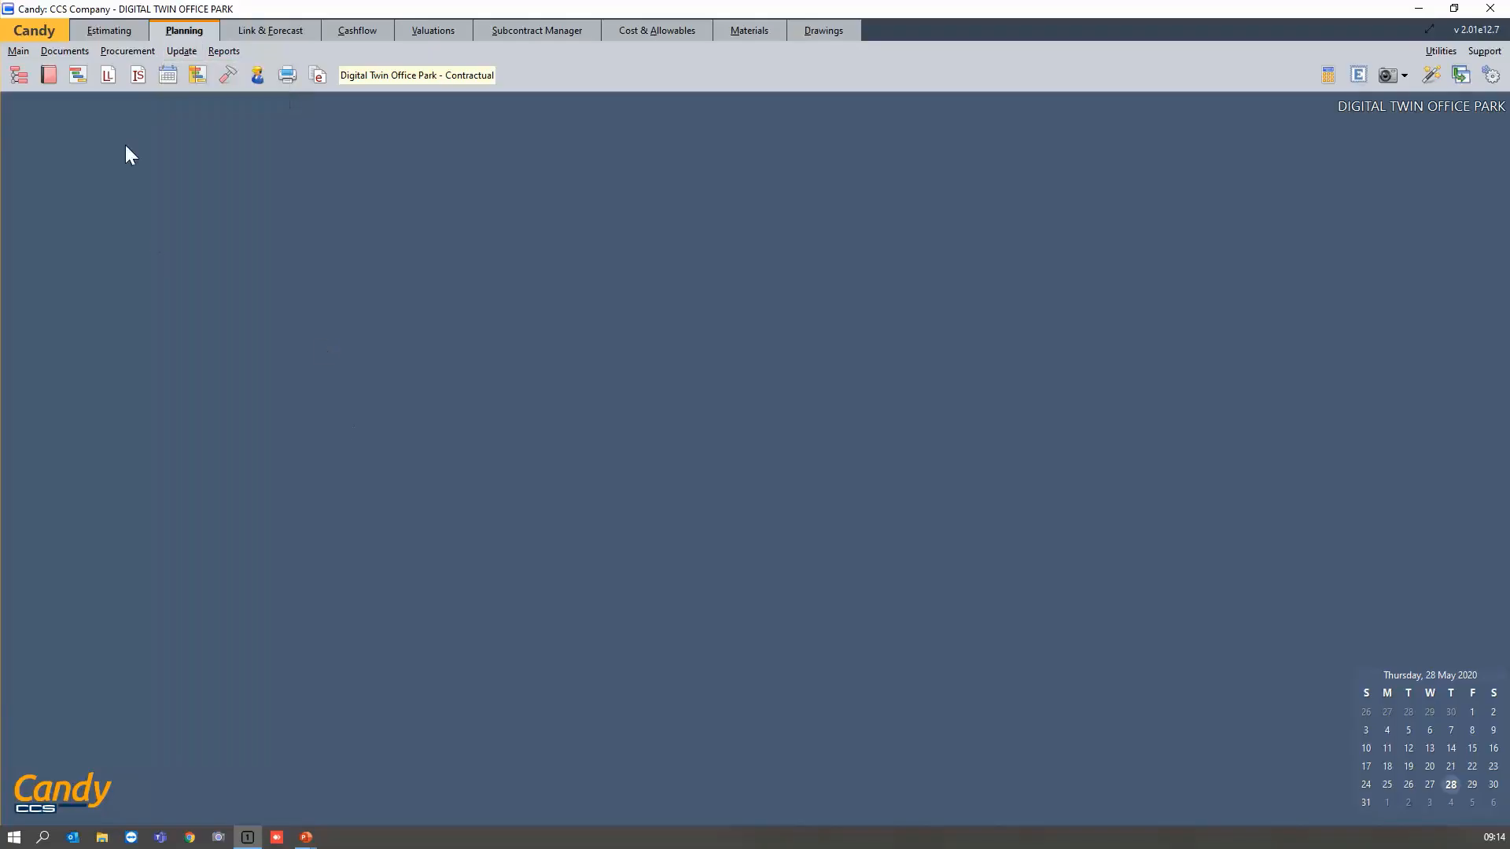
# Open the column layout of planning document 1.1a Standard Barchart - Base & Current and review its selected base date, current date and float columns.
pyautogui.click(48, 80)
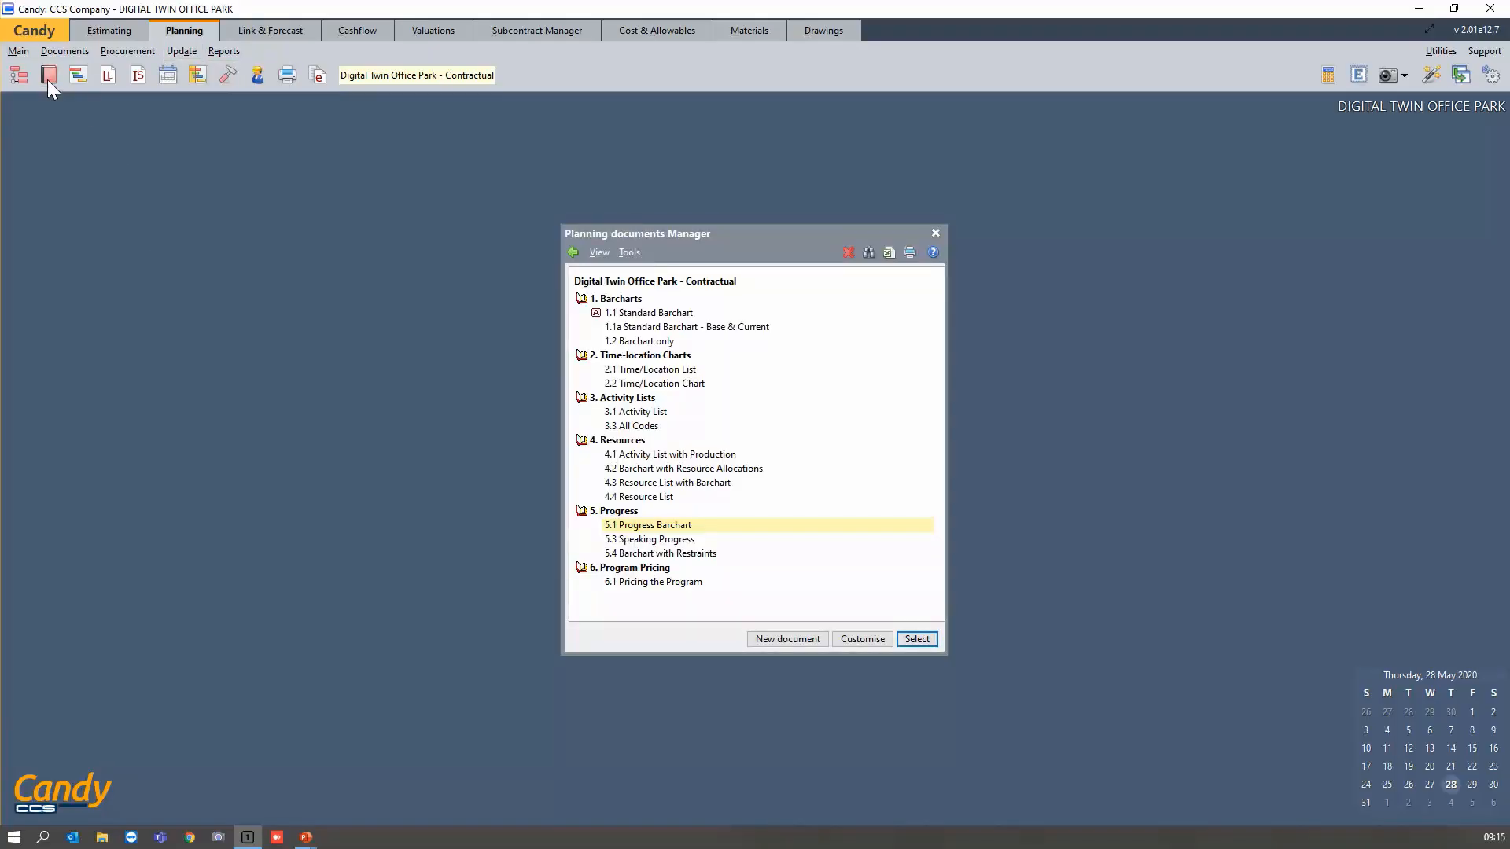
pyautogui.scroll(1, 687, 442)
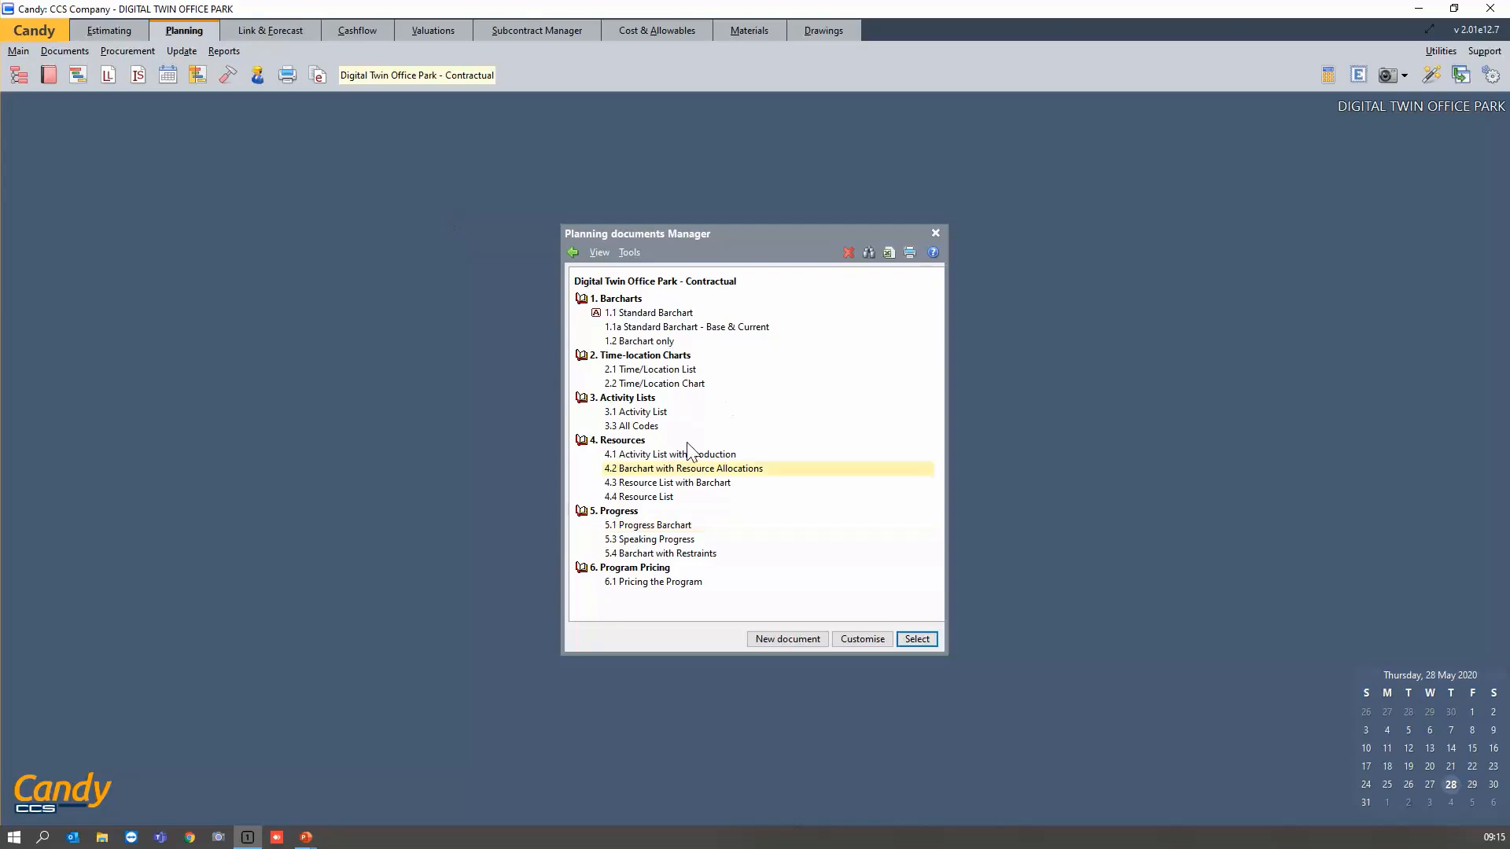
pyautogui.click(656, 315)
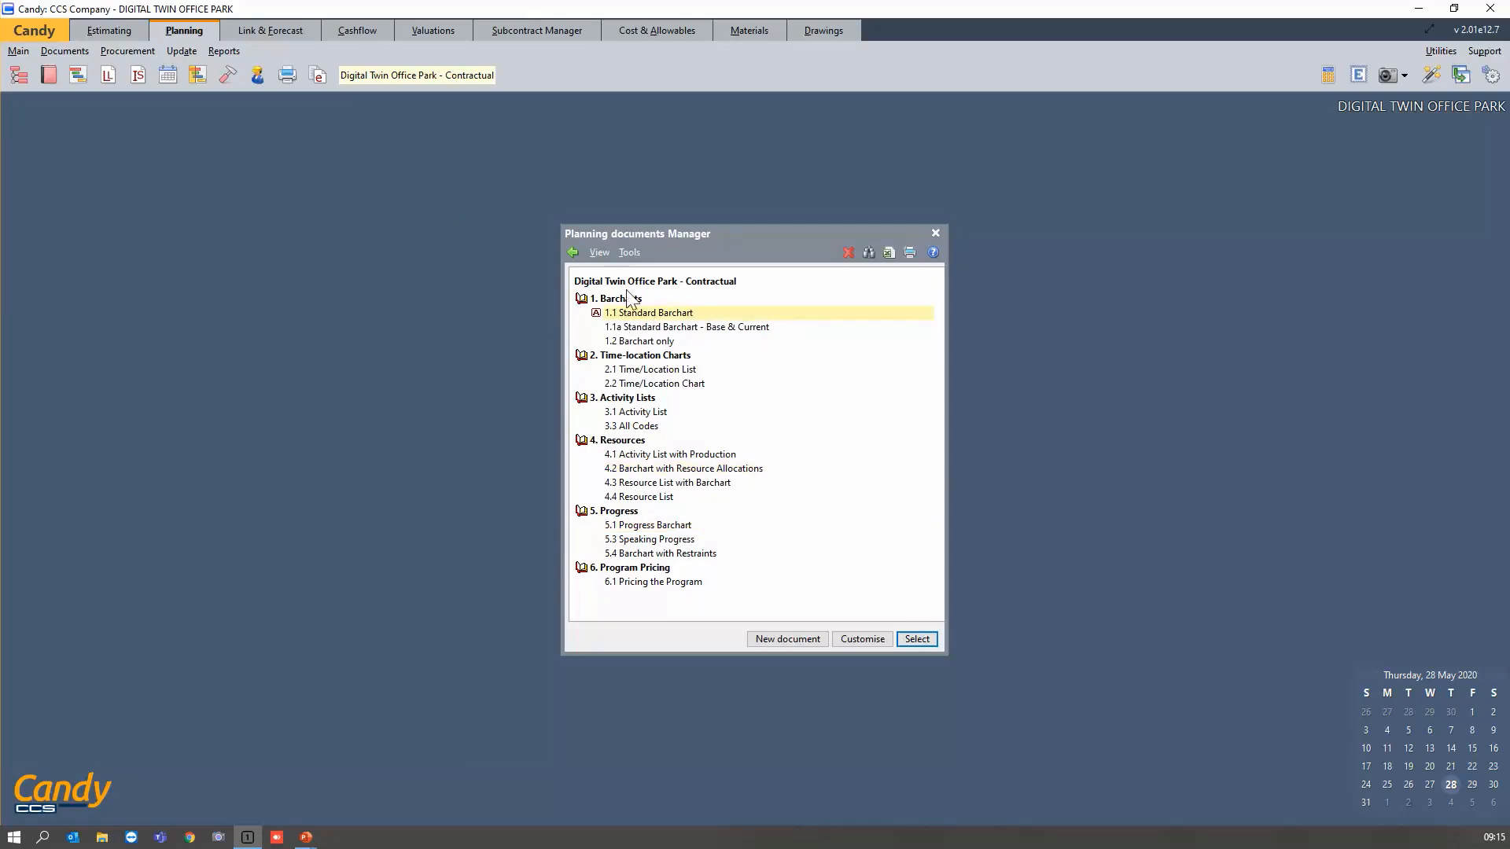
pyautogui.click(707, 328)
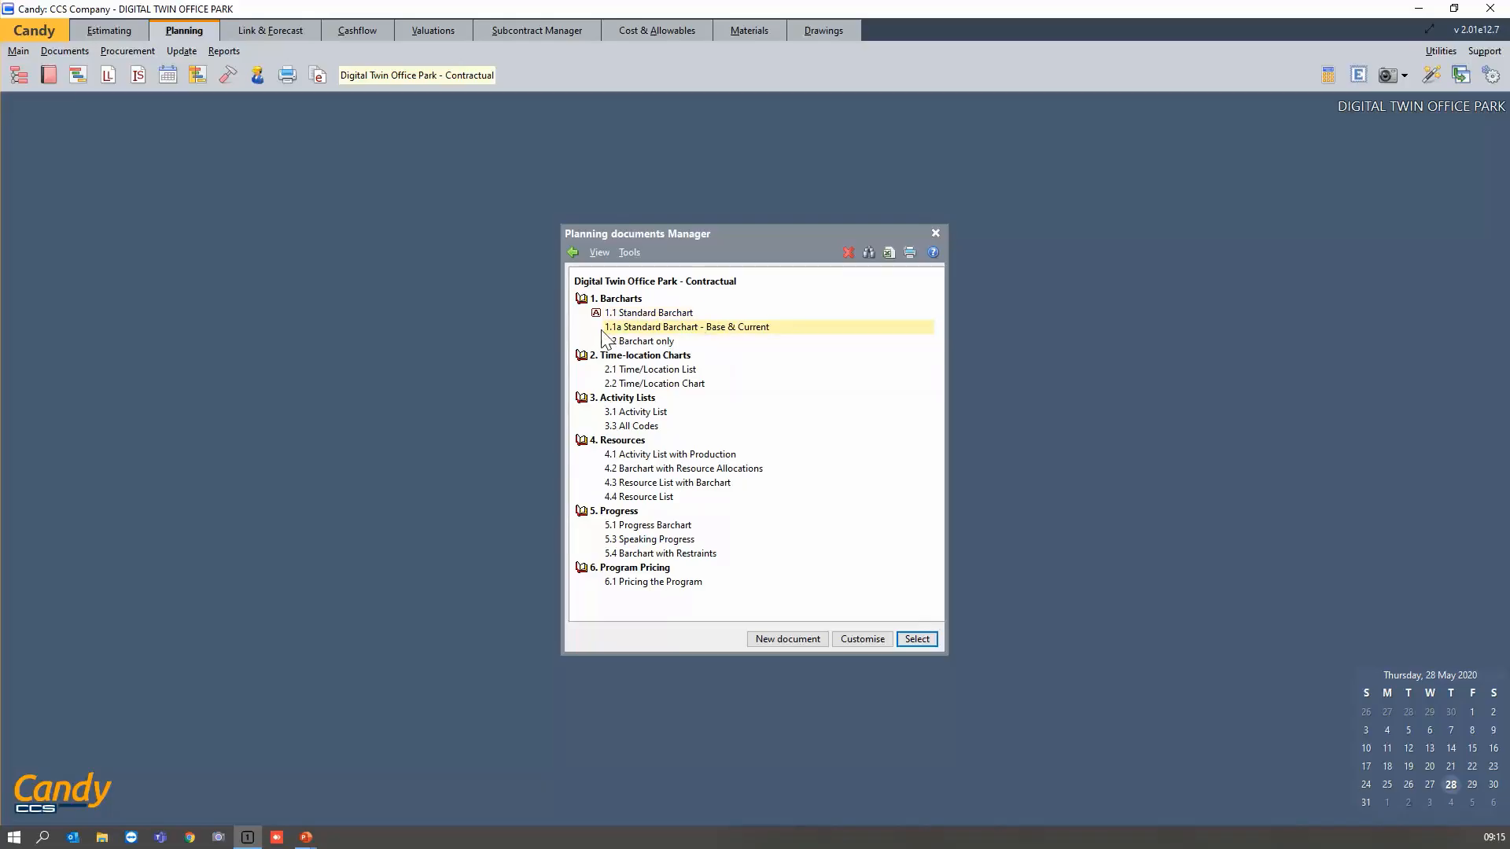
pyautogui.click(871, 643)
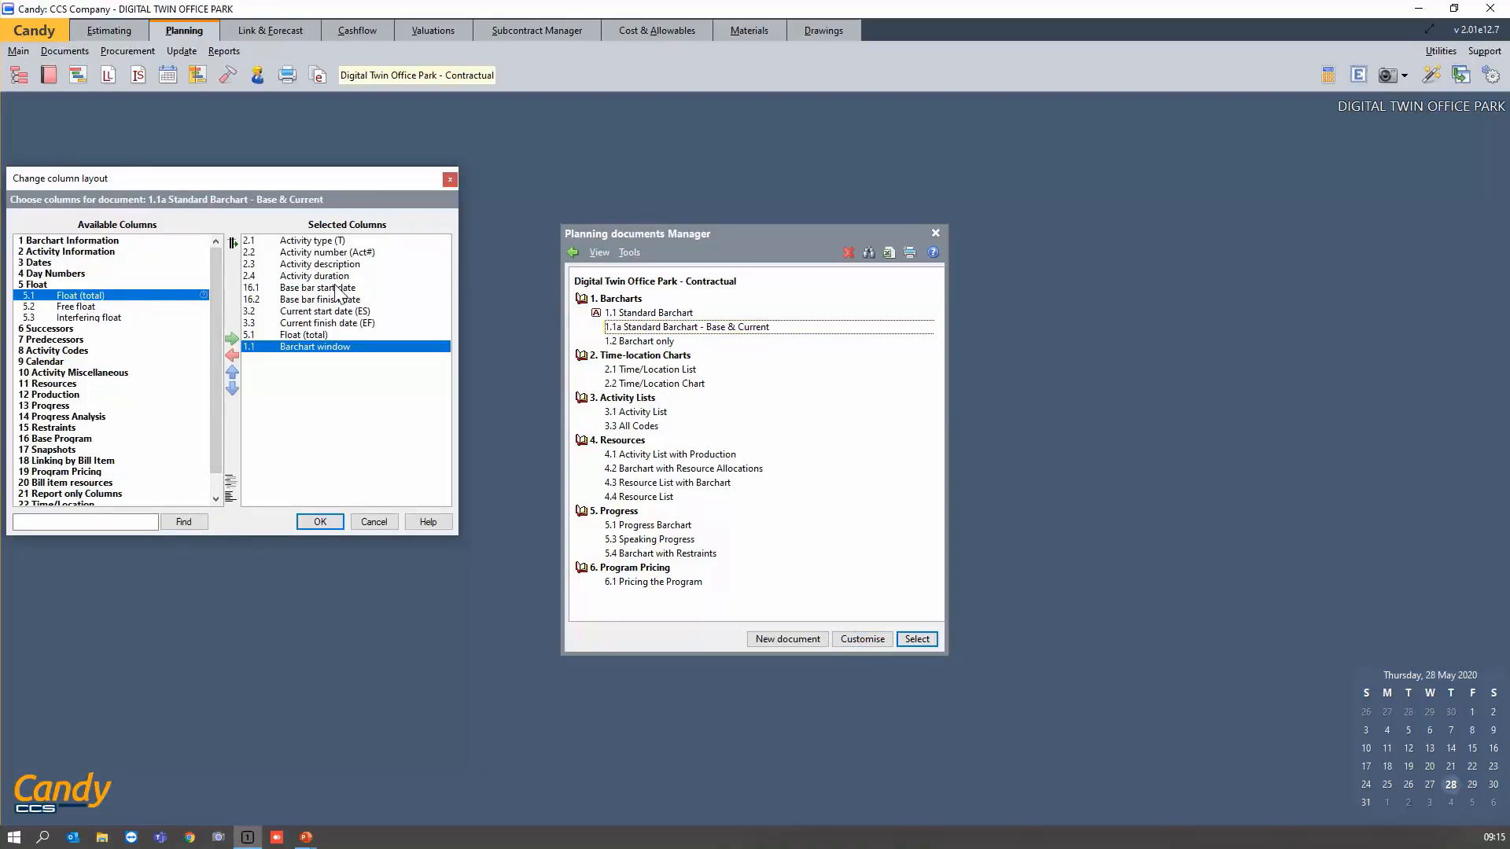
pyautogui.click(368, 288)
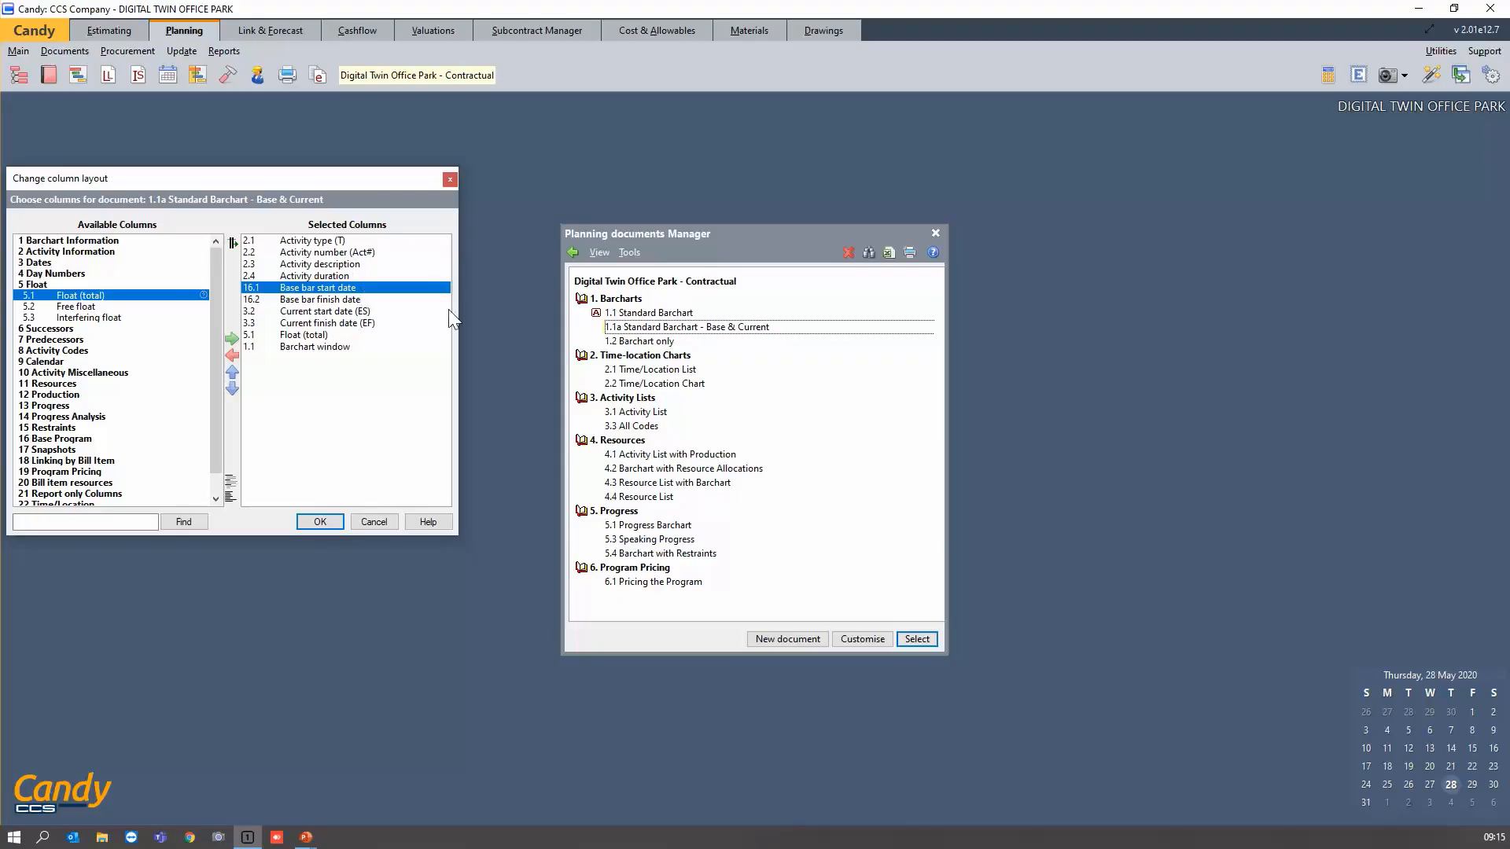
pyautogui.press('Down')
pyautogui.press('Down')
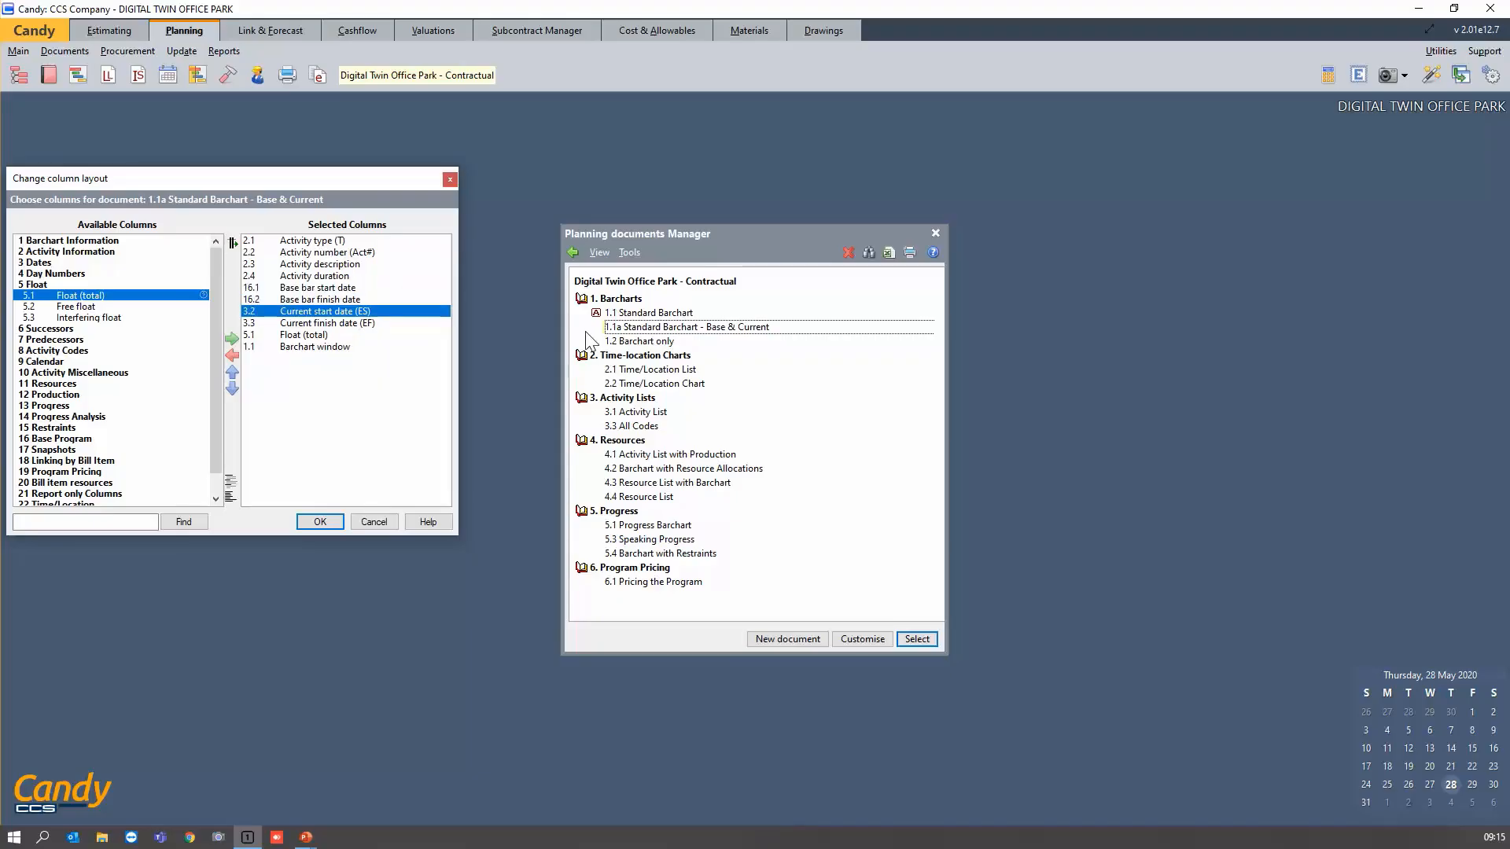
pyautogui.press('Down')
pyautogui.press('Down')
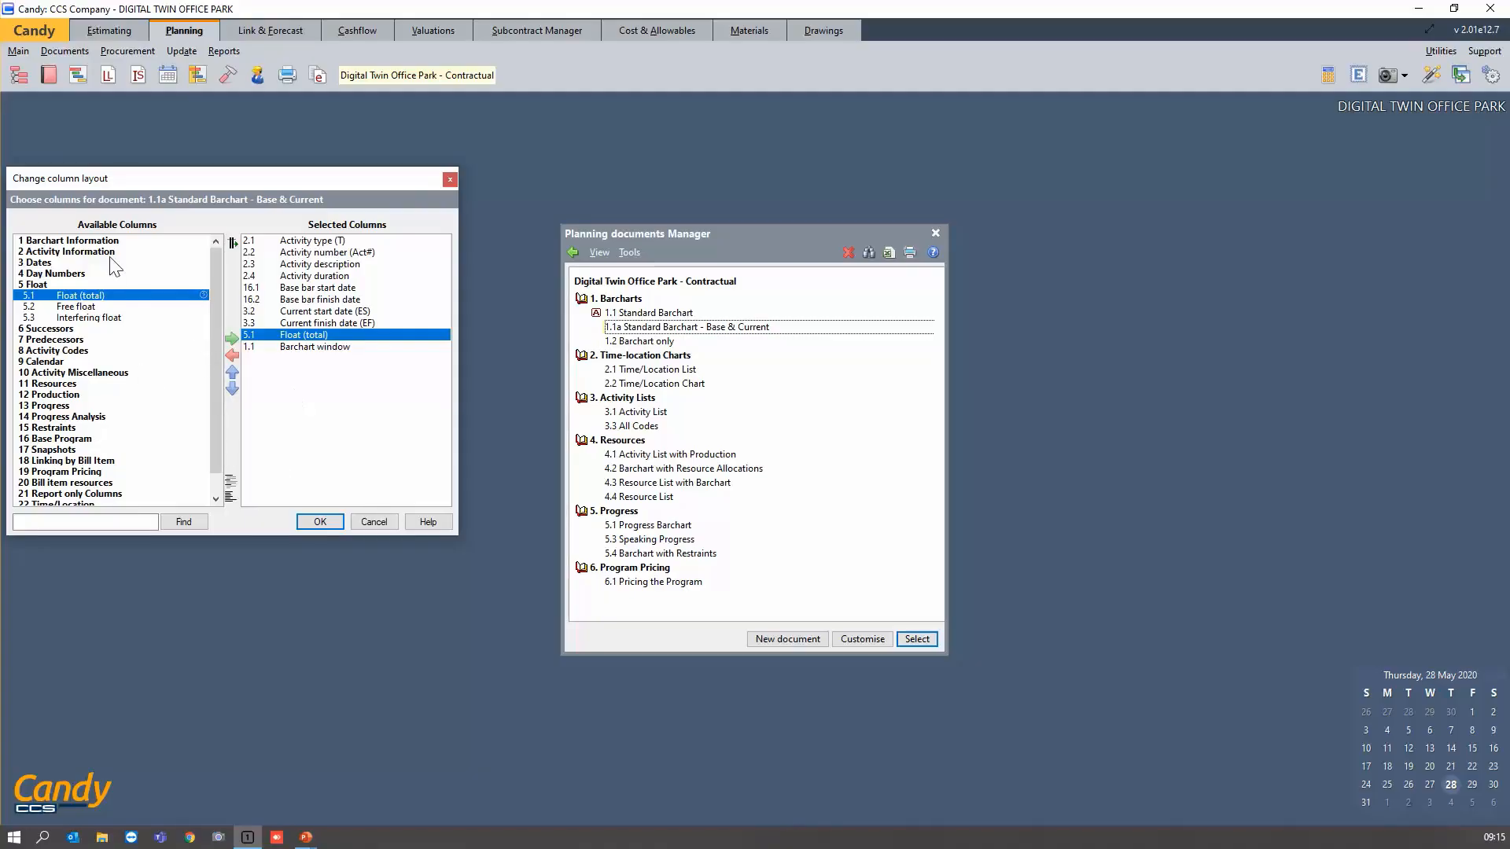
# Browse the available columns, including the Activity Codes group, and close the column layout without changes.
pyautogui.scroll(-1, 119, 260)
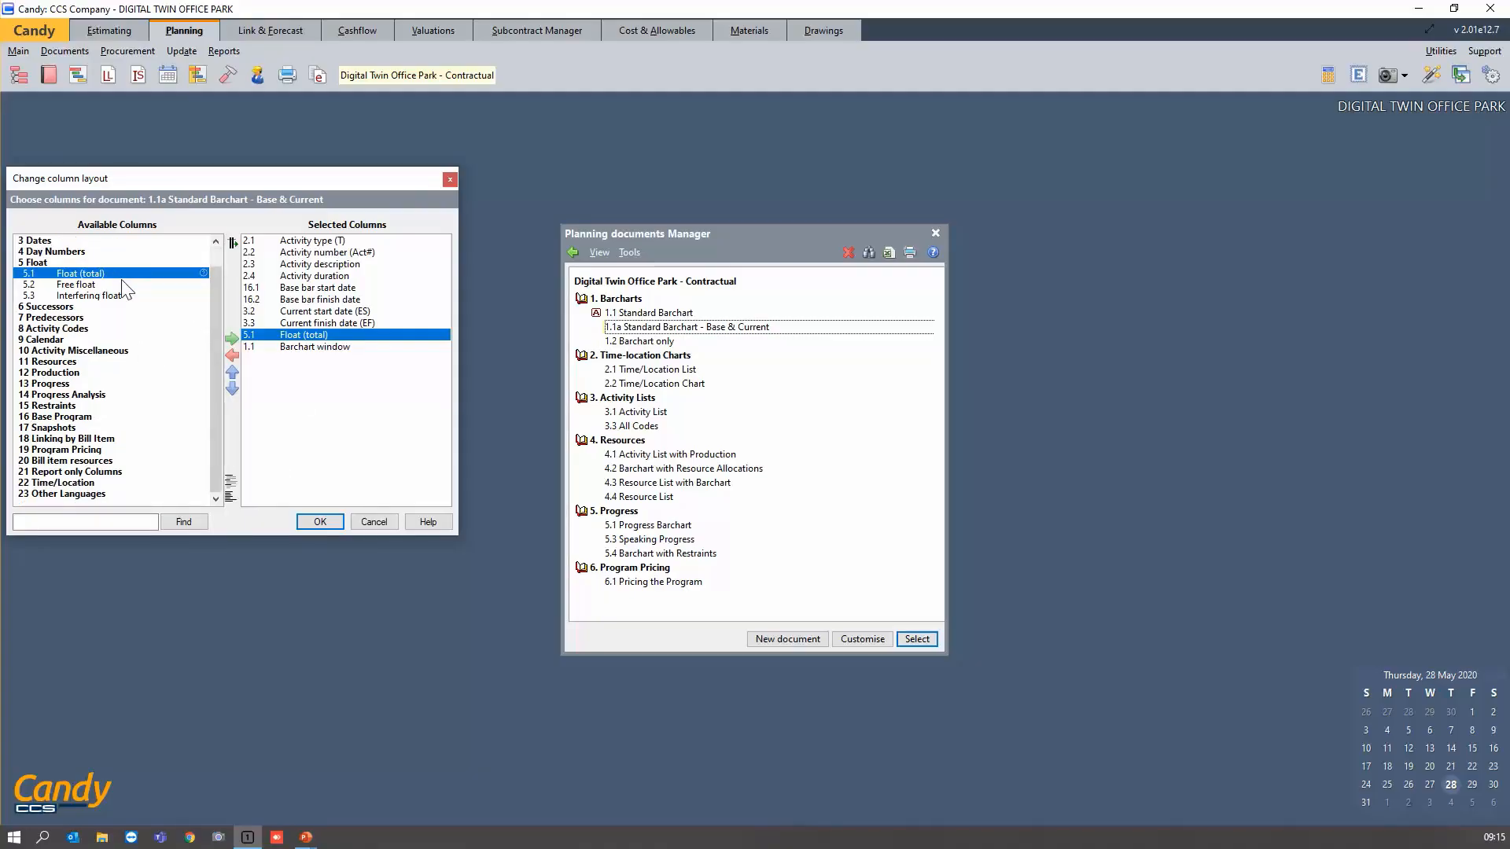
pyautogui.doubleClick(70, 330)
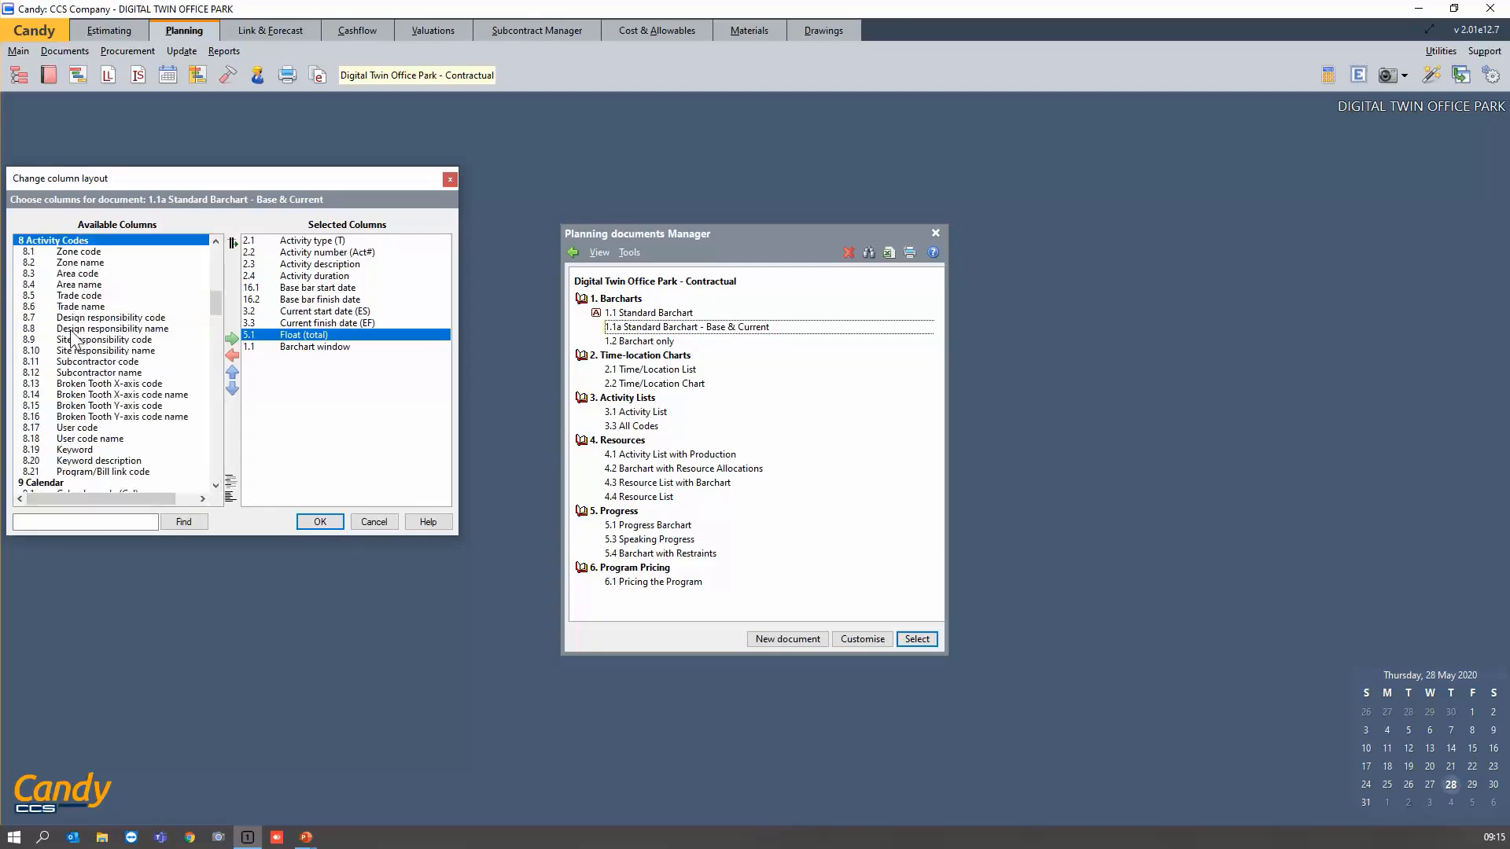
pyautogui.scroll(3, 71, 331)
pyautogui.scroll(11, 71, 331)
pyautogui.scroll(-15, 71, 331)
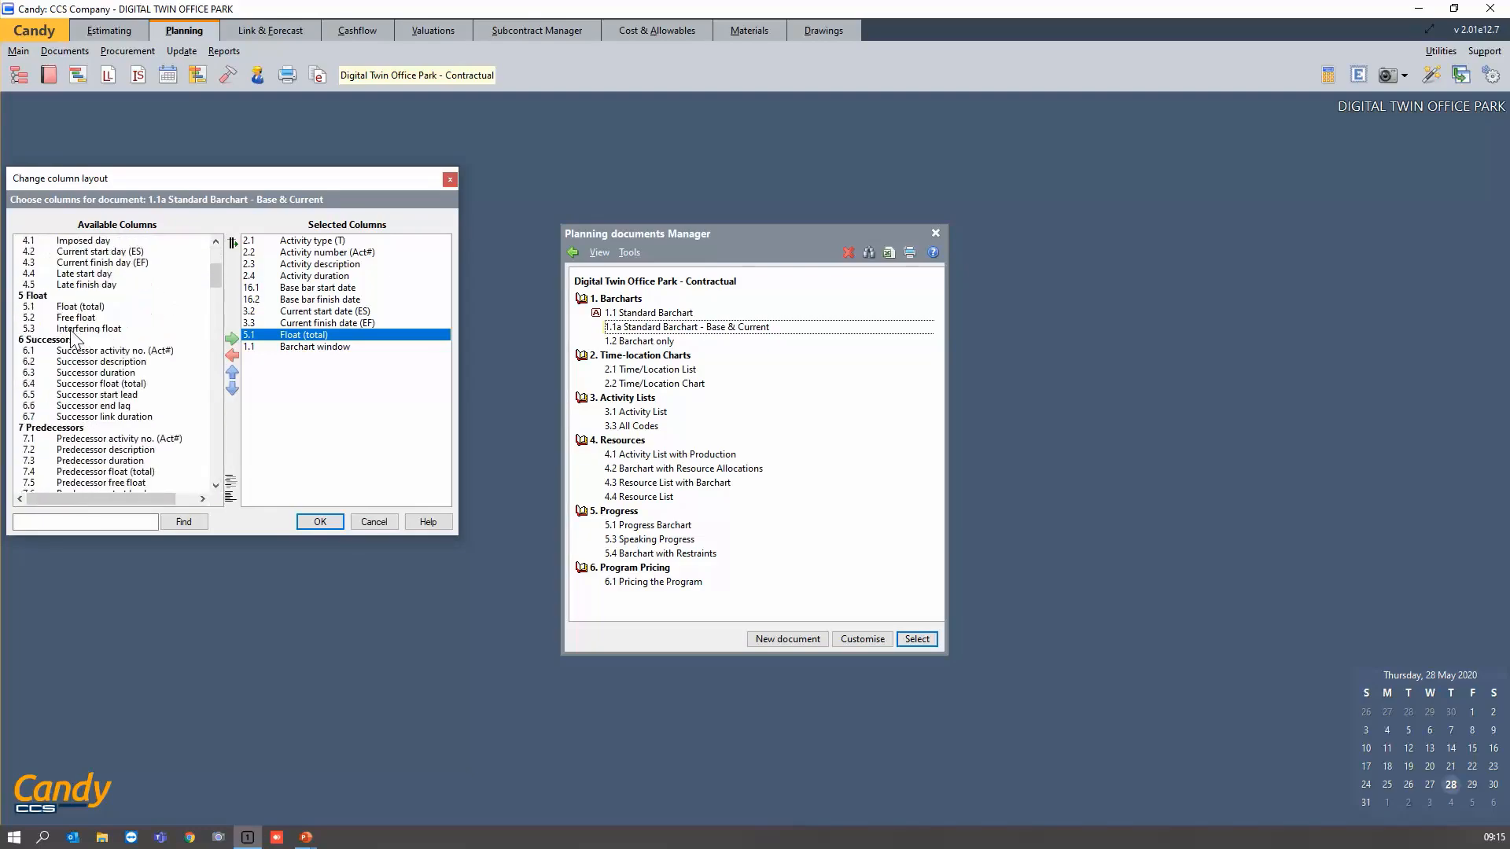
pyautogui.scroll(-6, 71, 338)
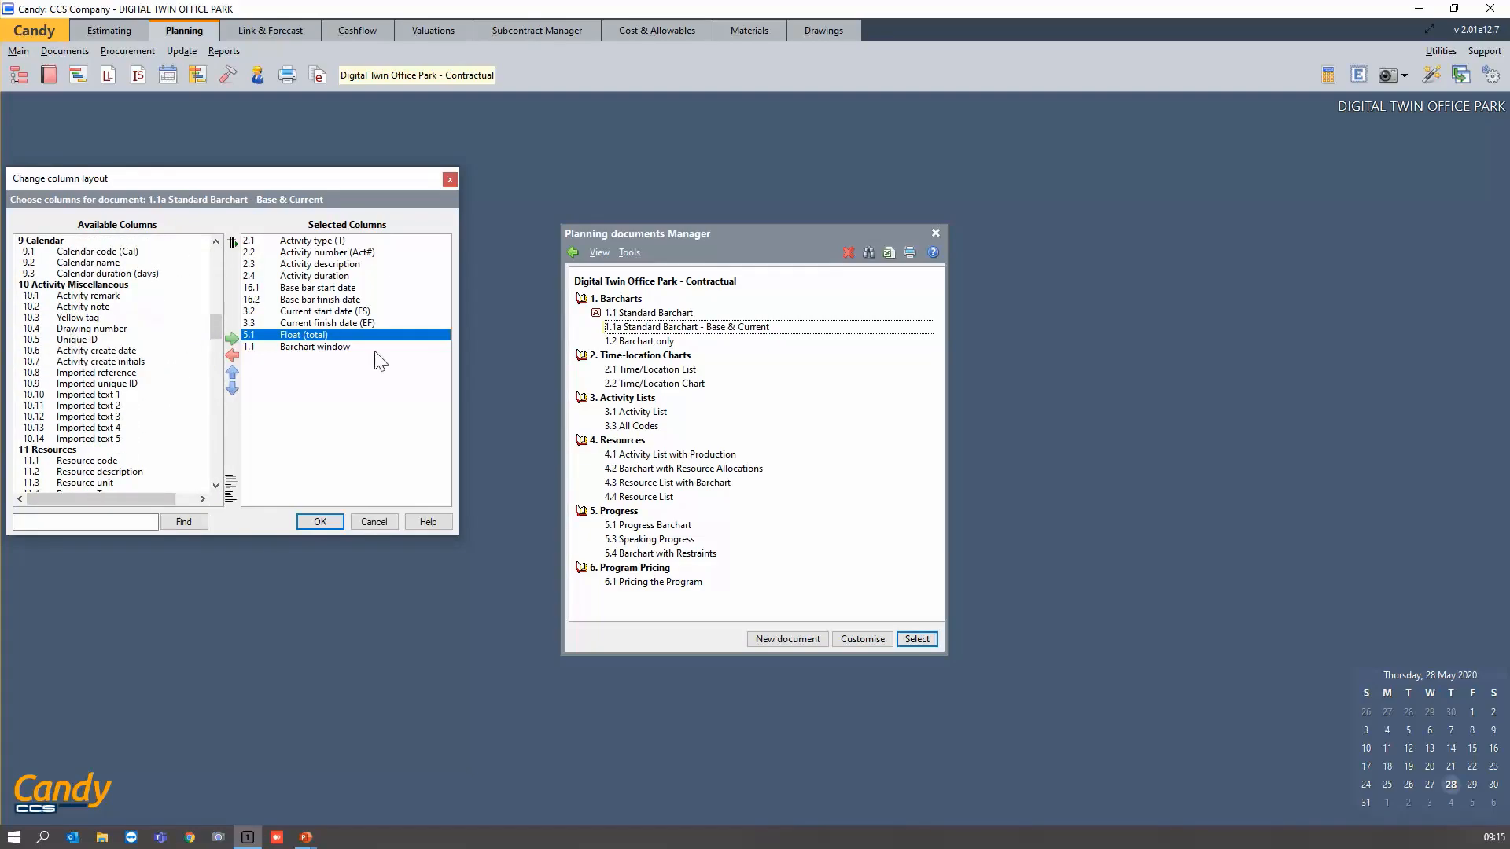
pyautogui.click(362, 522)
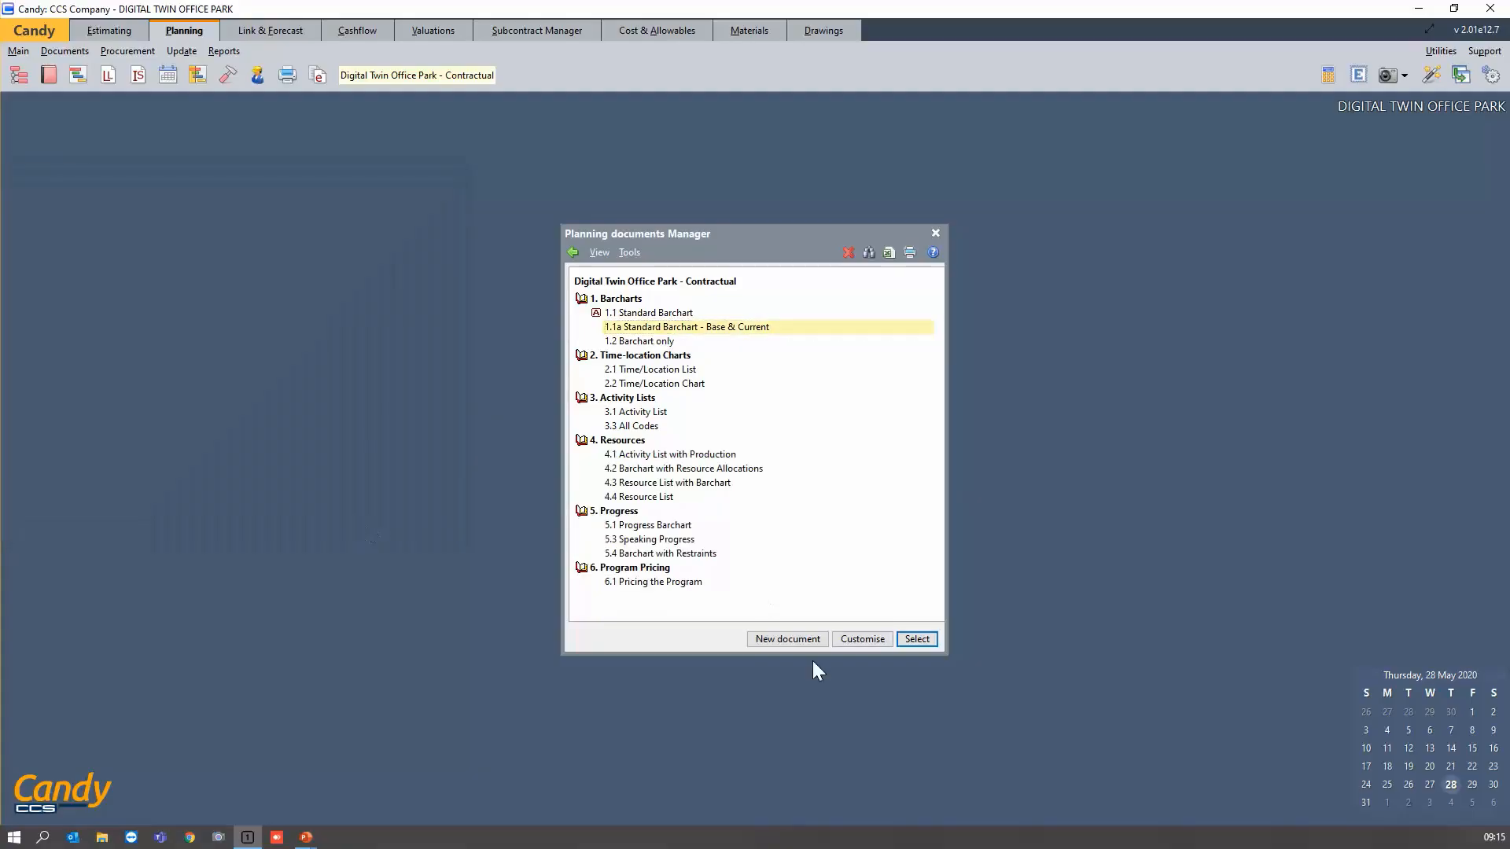
# Examine the document types offered for a new planning document, including the Barcharts group.
pyautogui.click(790, 639)
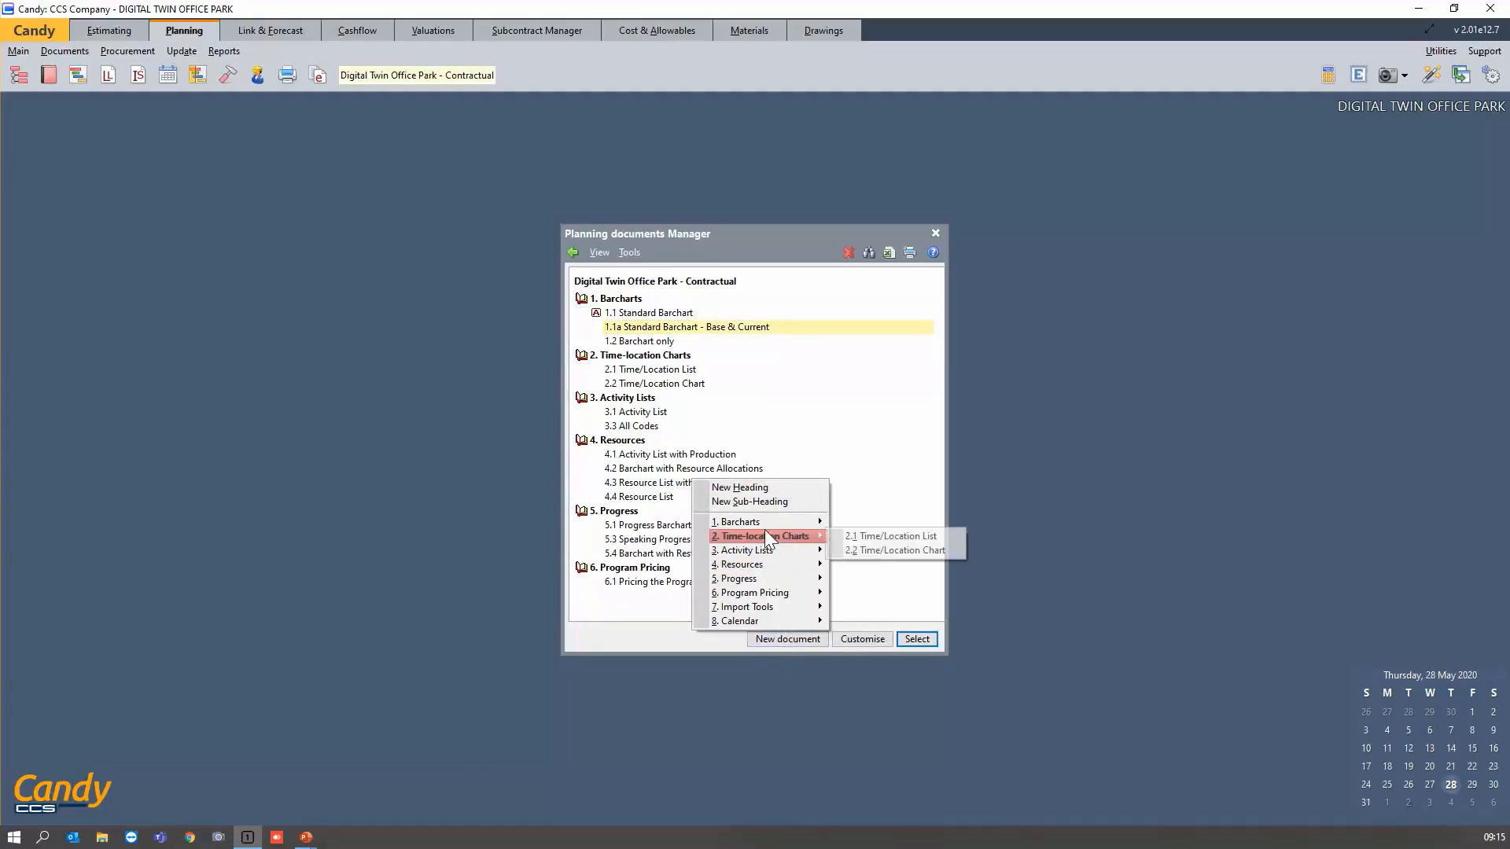
pyautogui.moveTo(763, 521)
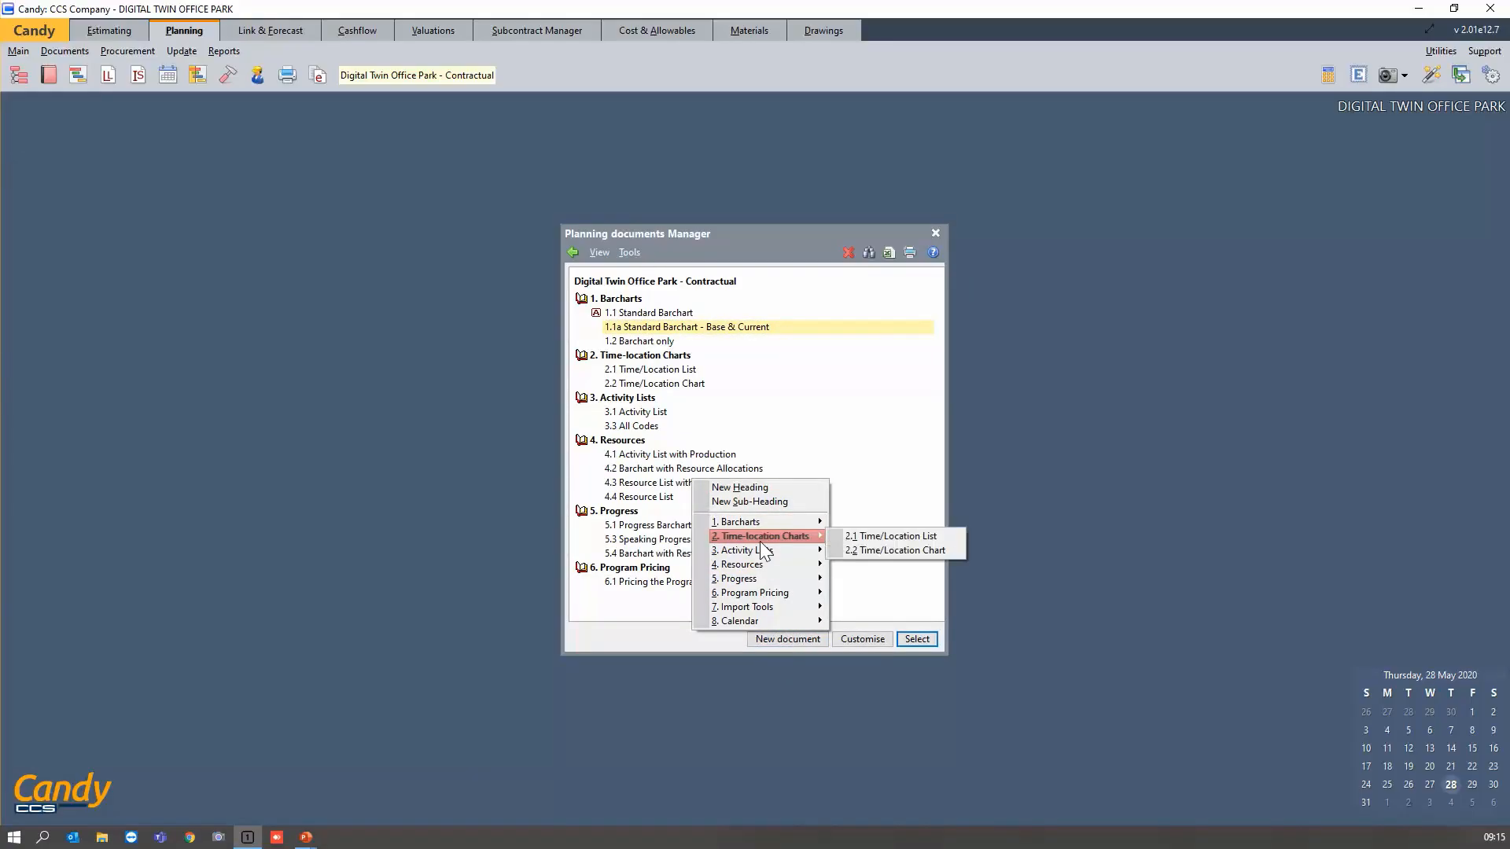
pyautogui.click(665, 316)
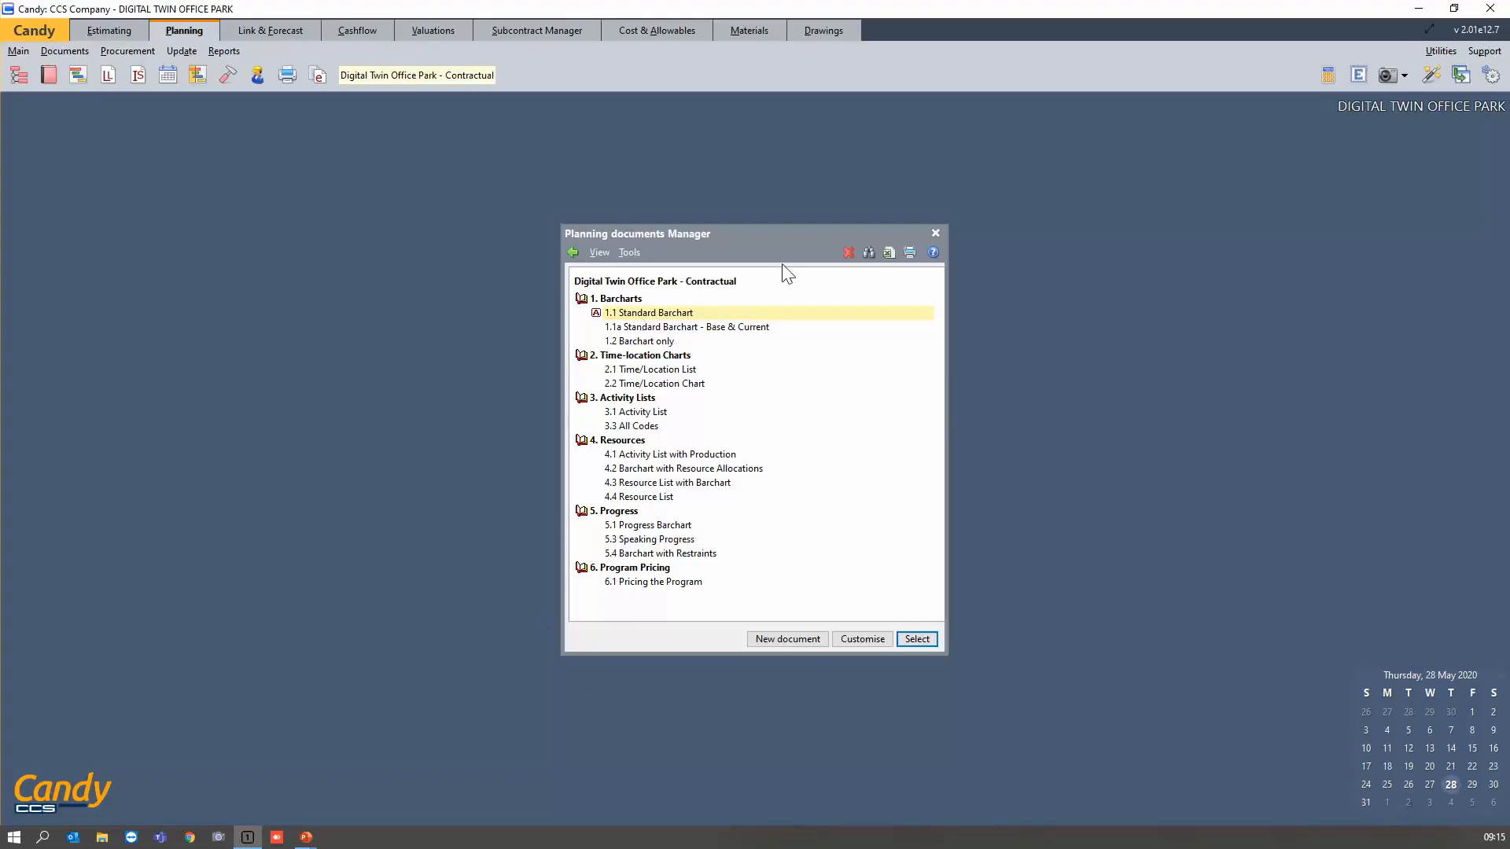
pyautogui.click(769, 640)
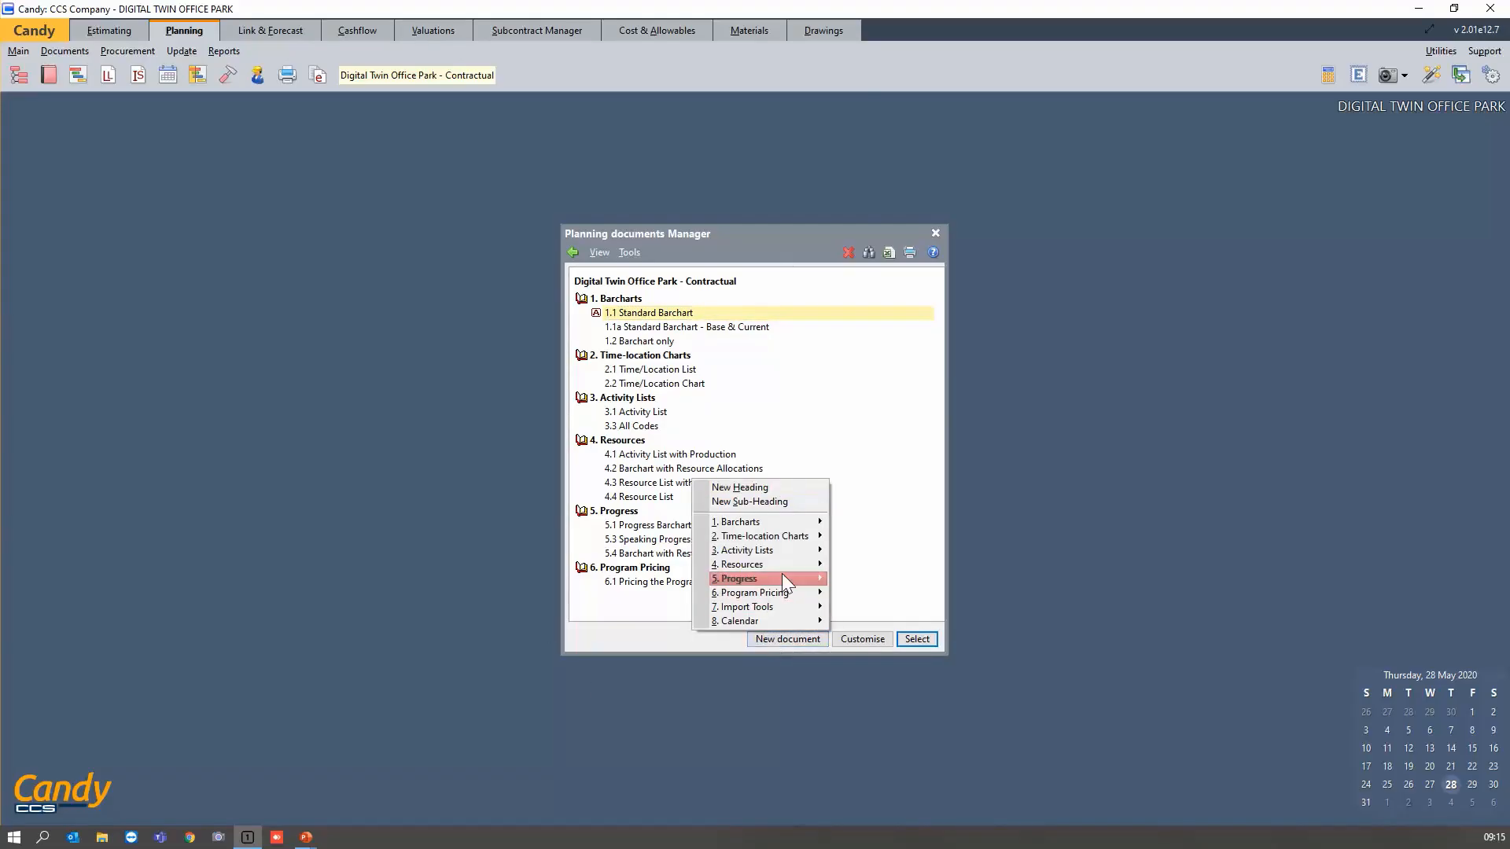
pyautogui.moveTo(786, 522)
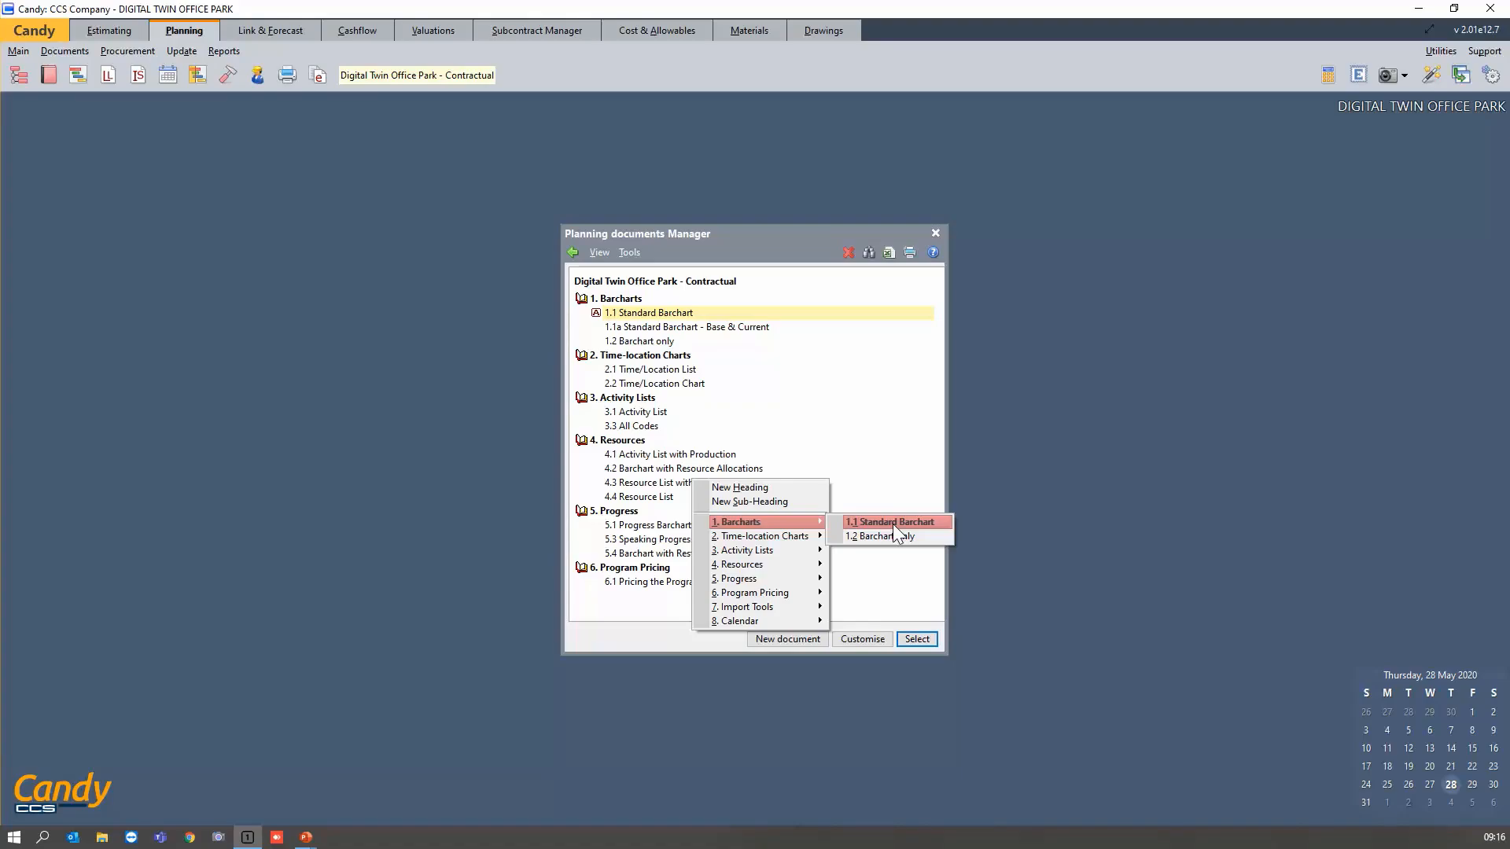
# Open the 1.1a Standard Barchart - Base & Current document and review it collapsed to level 1 and fully expanded.
pyautogui.click(769, 328)
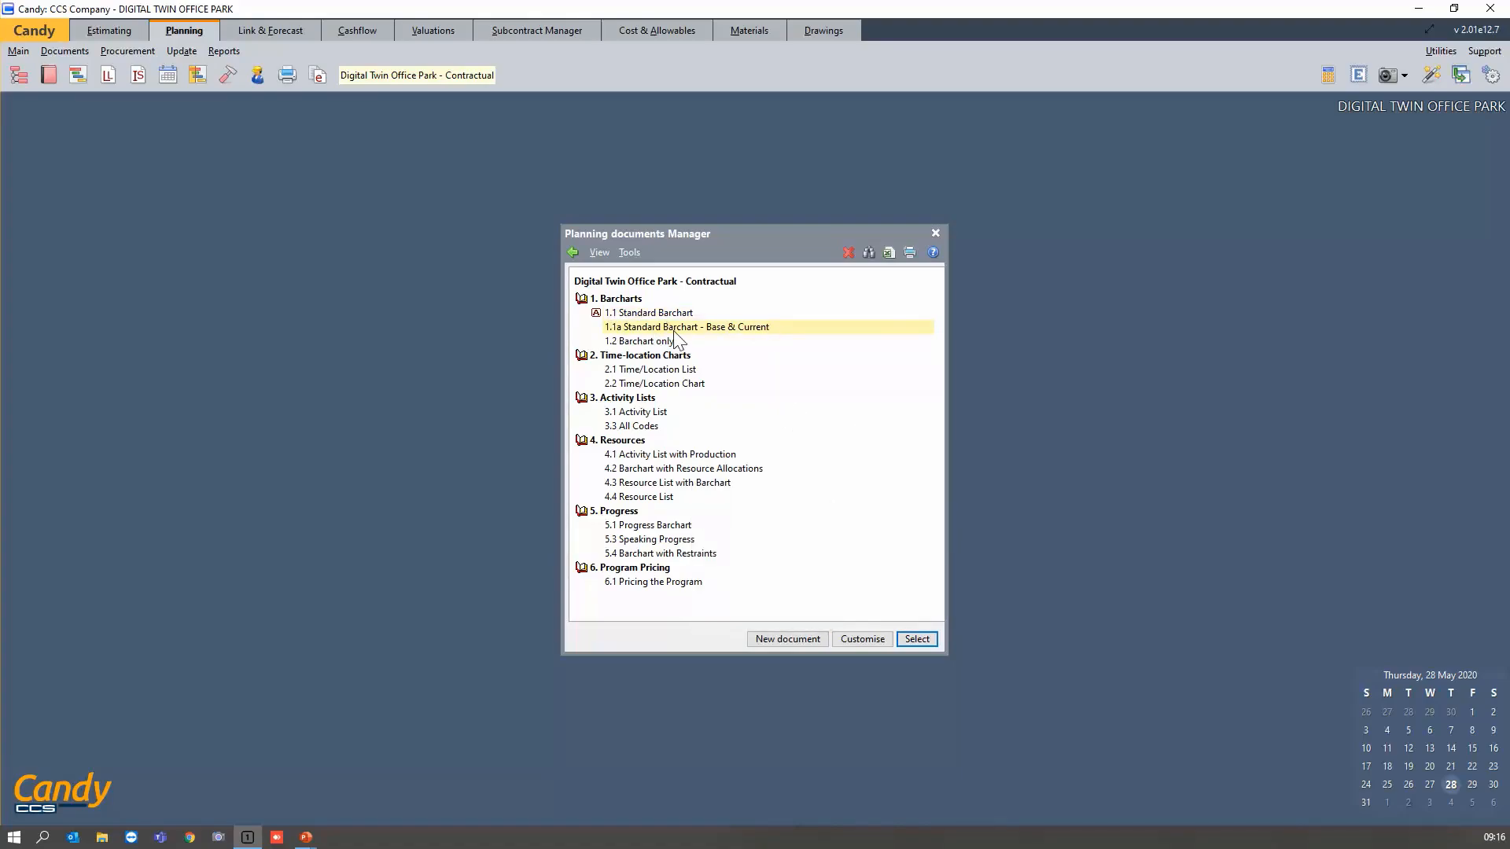
pyautogui.click(917, 640)
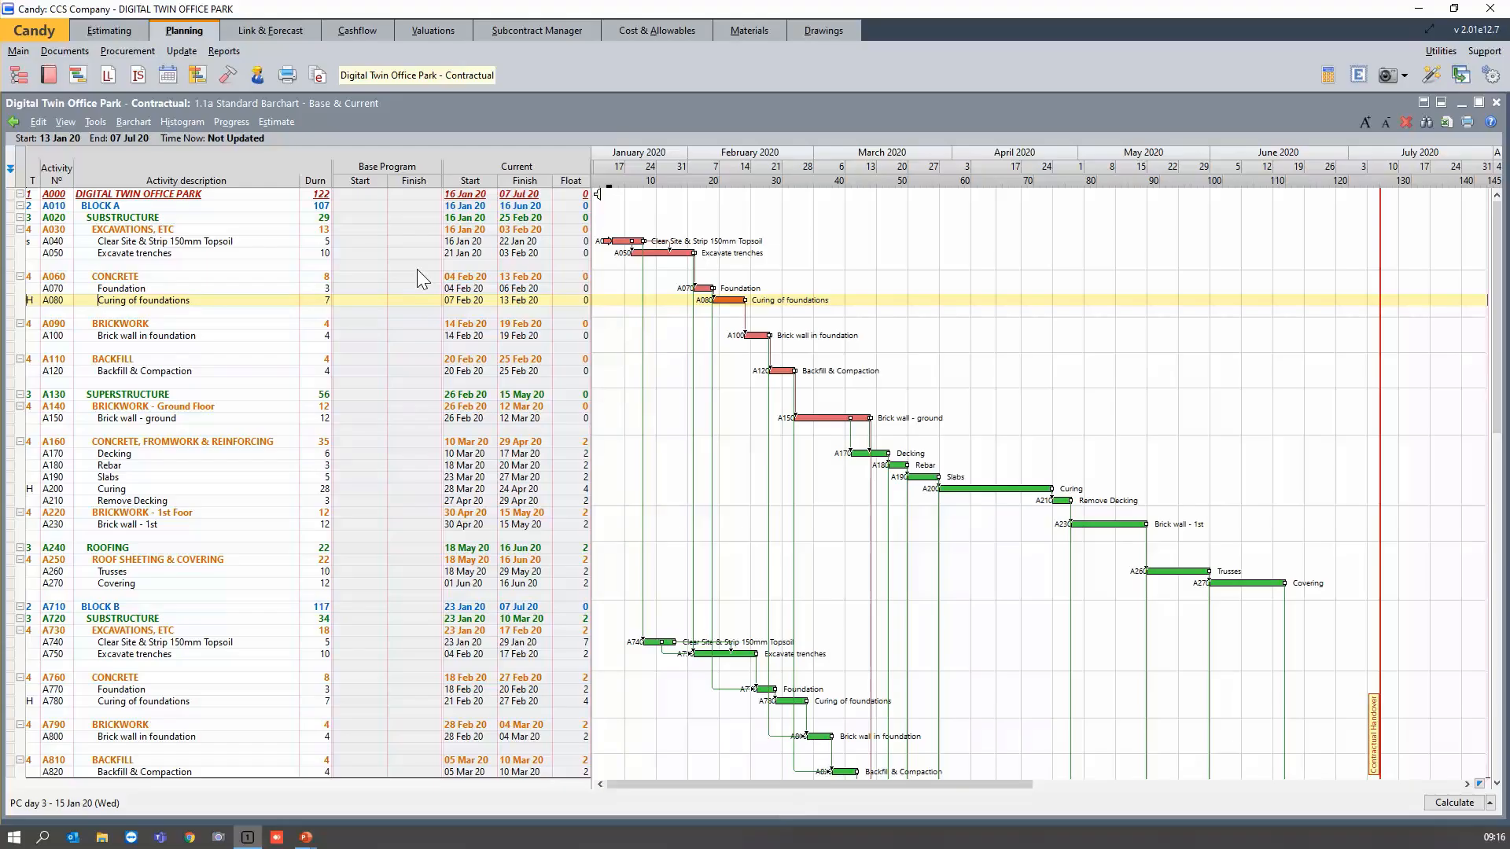
pyautogui.hotkey('ctrl', '1')
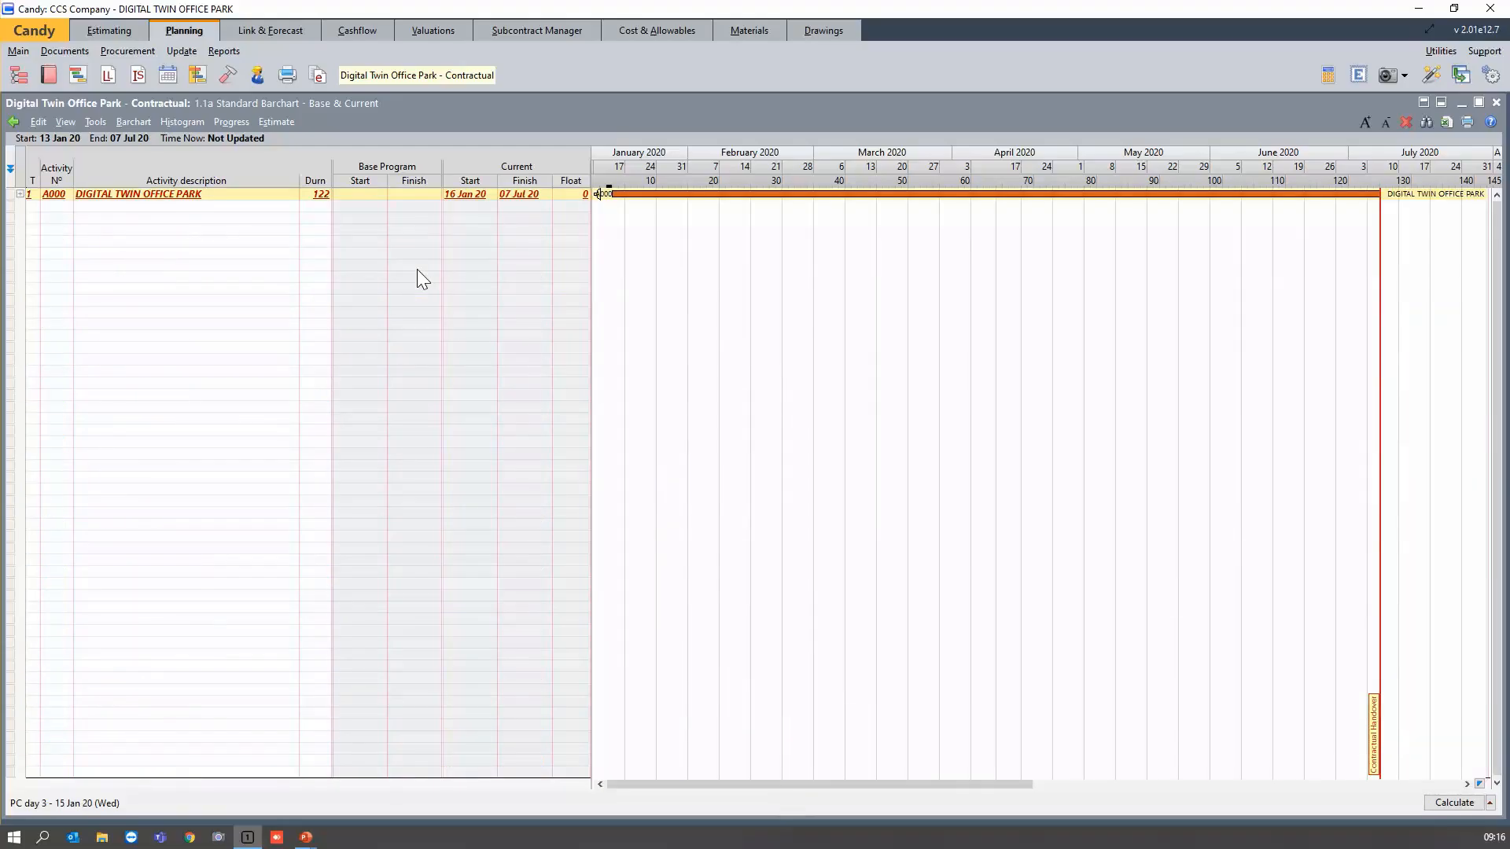
pyautogui.click(470, 276)
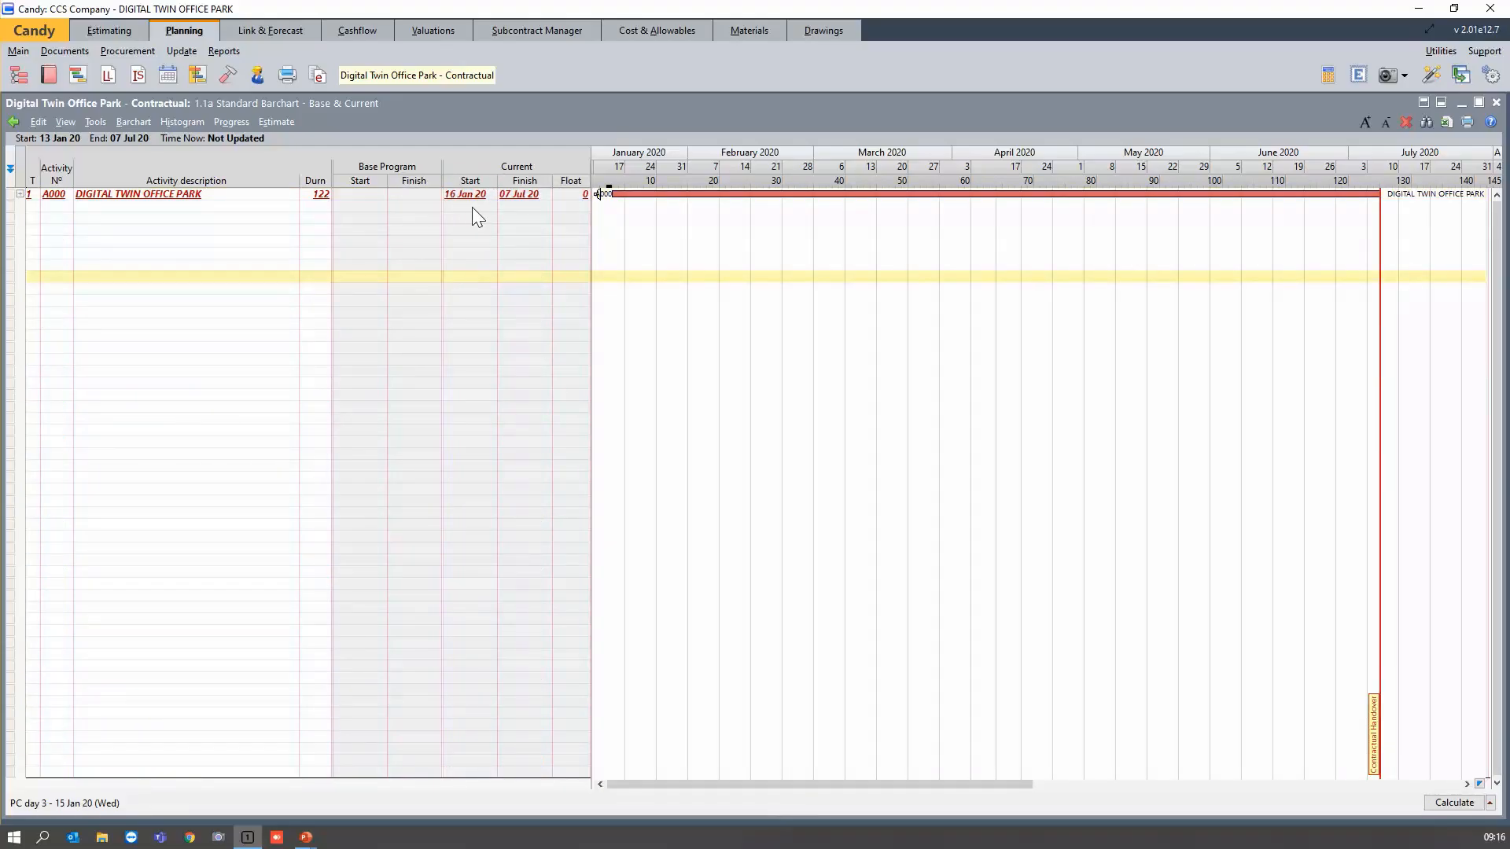
pyautogui.click(510, 206)
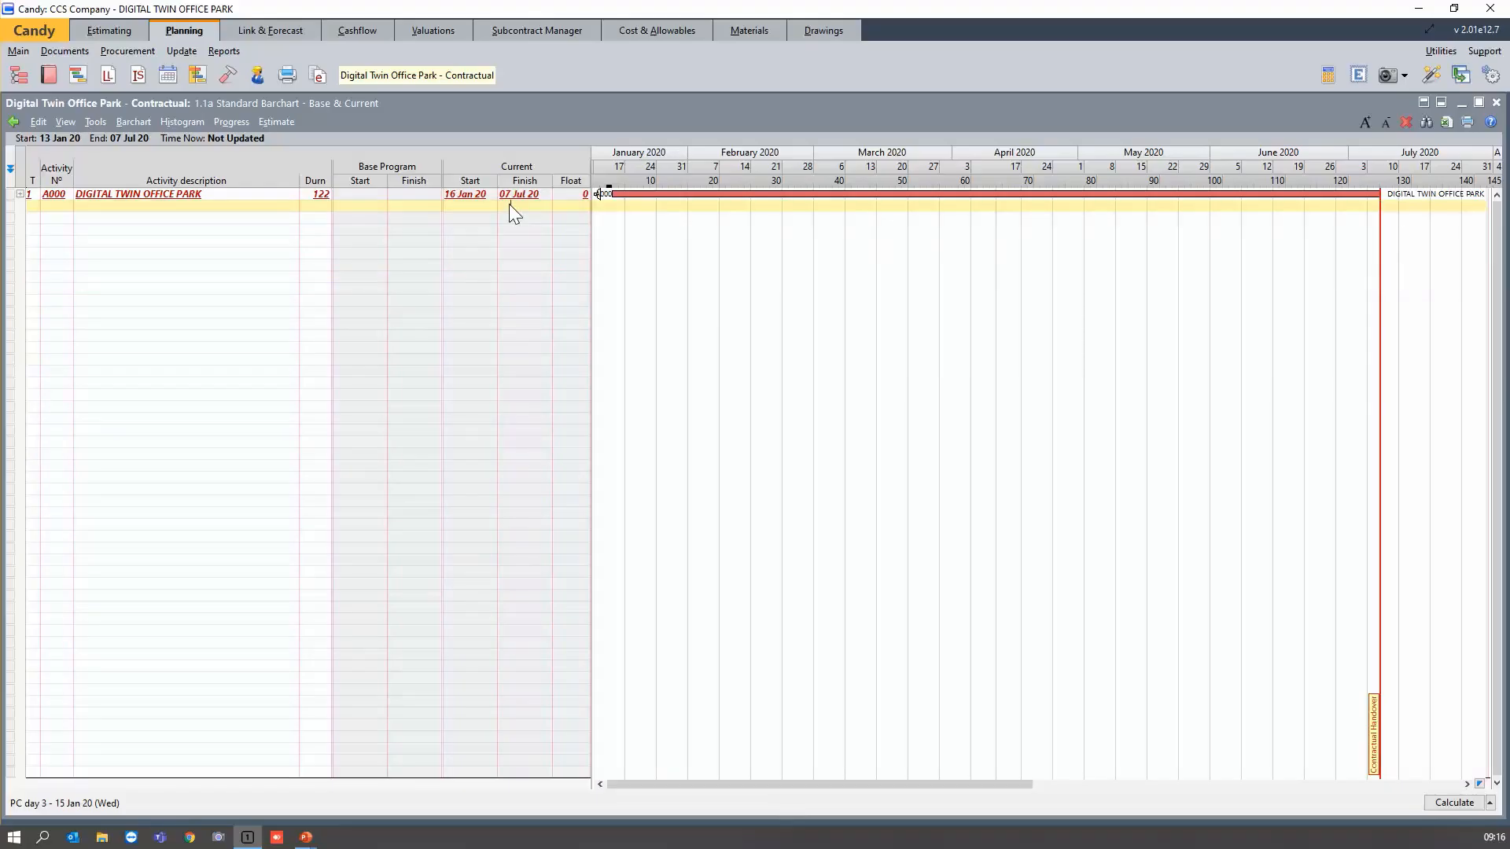
pyautogui.hotkey('ctrl', '2')
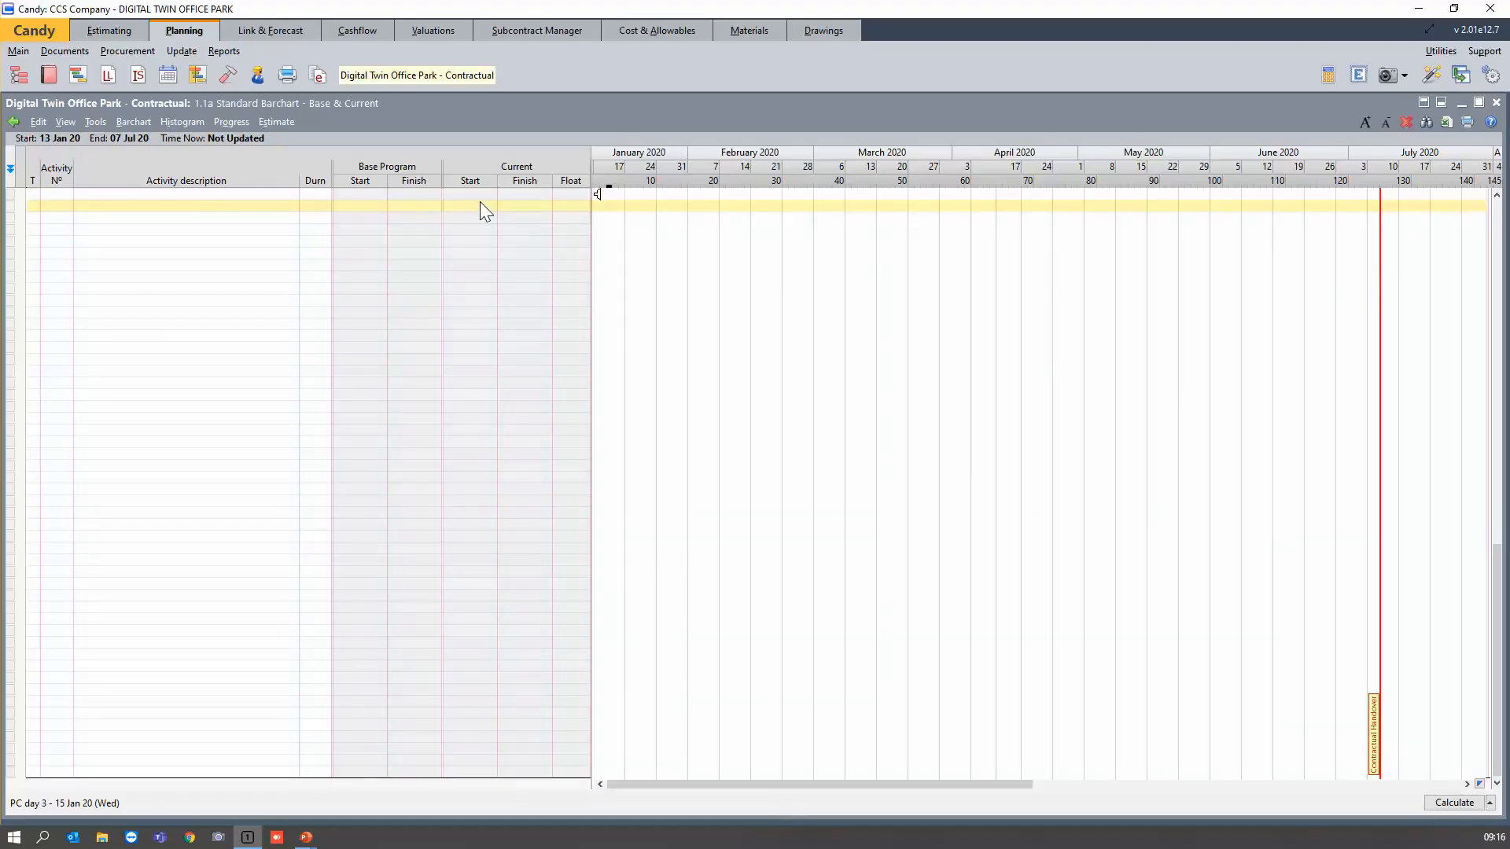
pyautogui.scroll(5, 480, 201)
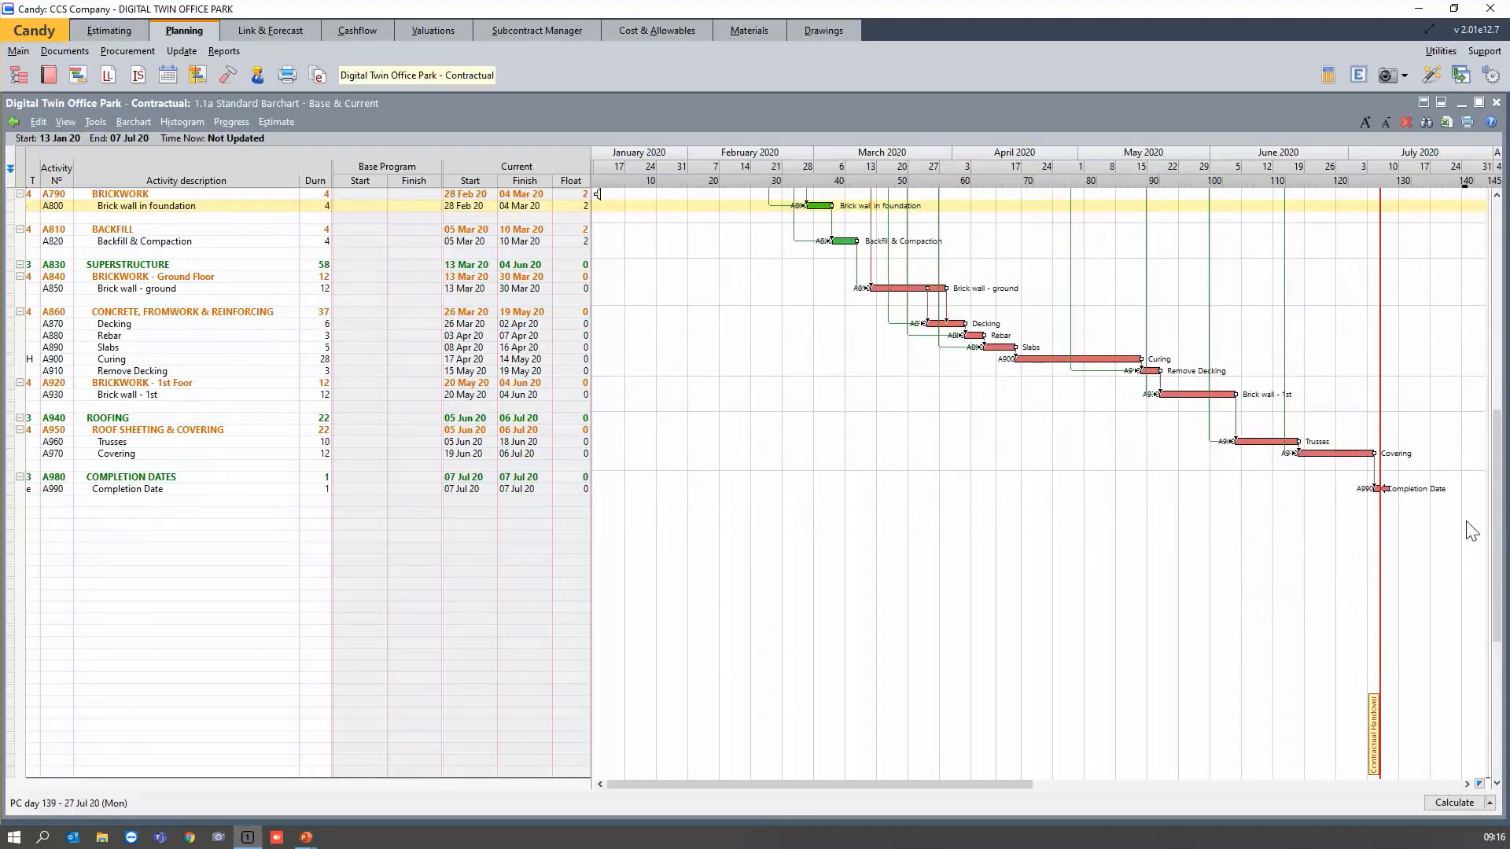
pyautogui.moveTo(1502, 519); pyautogui.dragTo(1502, 299)
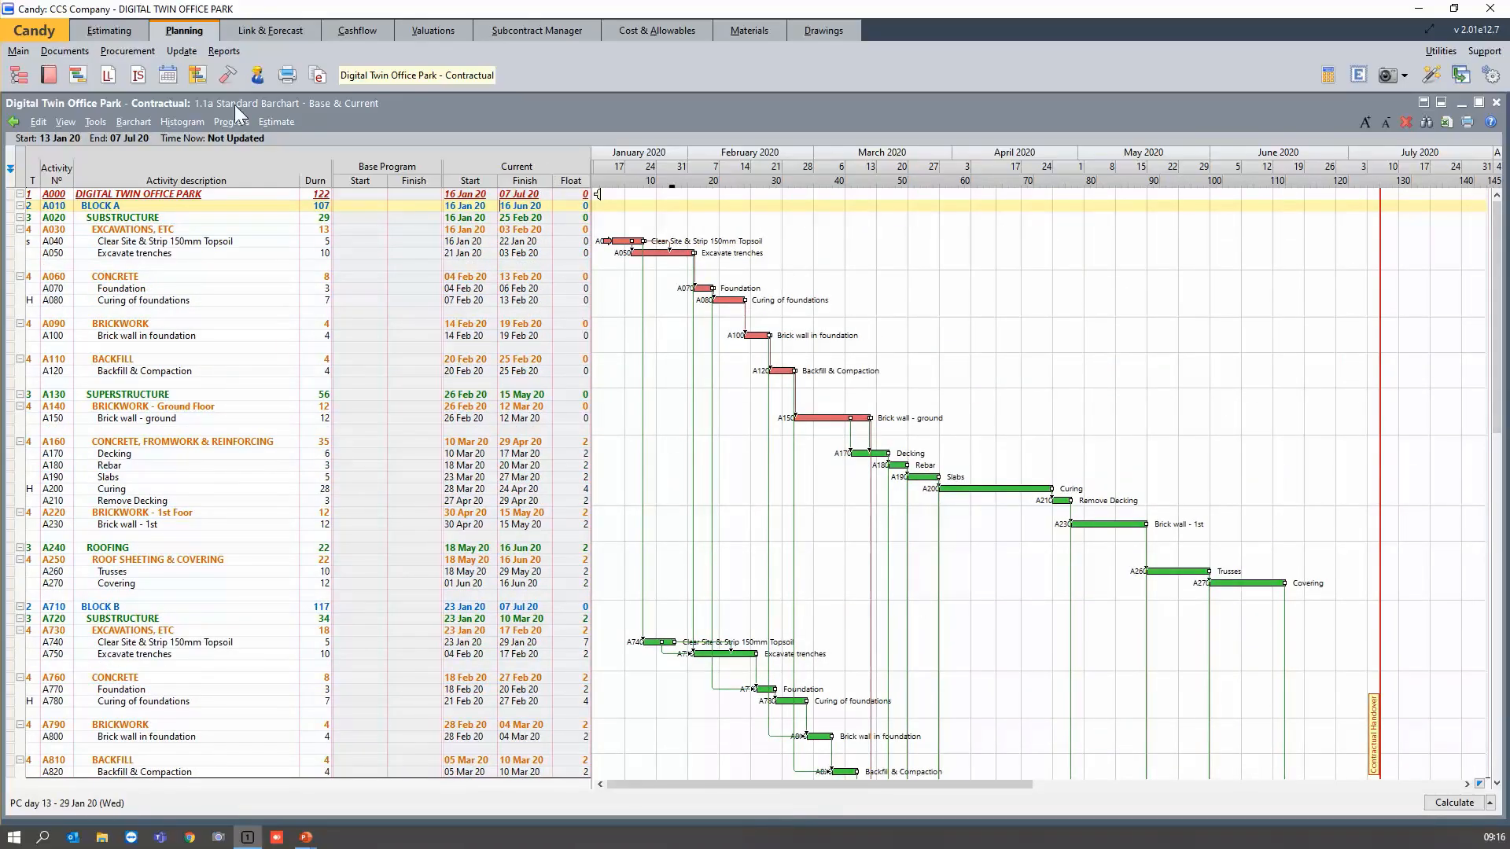
# Start recording Time Now for the contractual program and set its date to 31/01/2020.
pyautogui.click(199, 83)
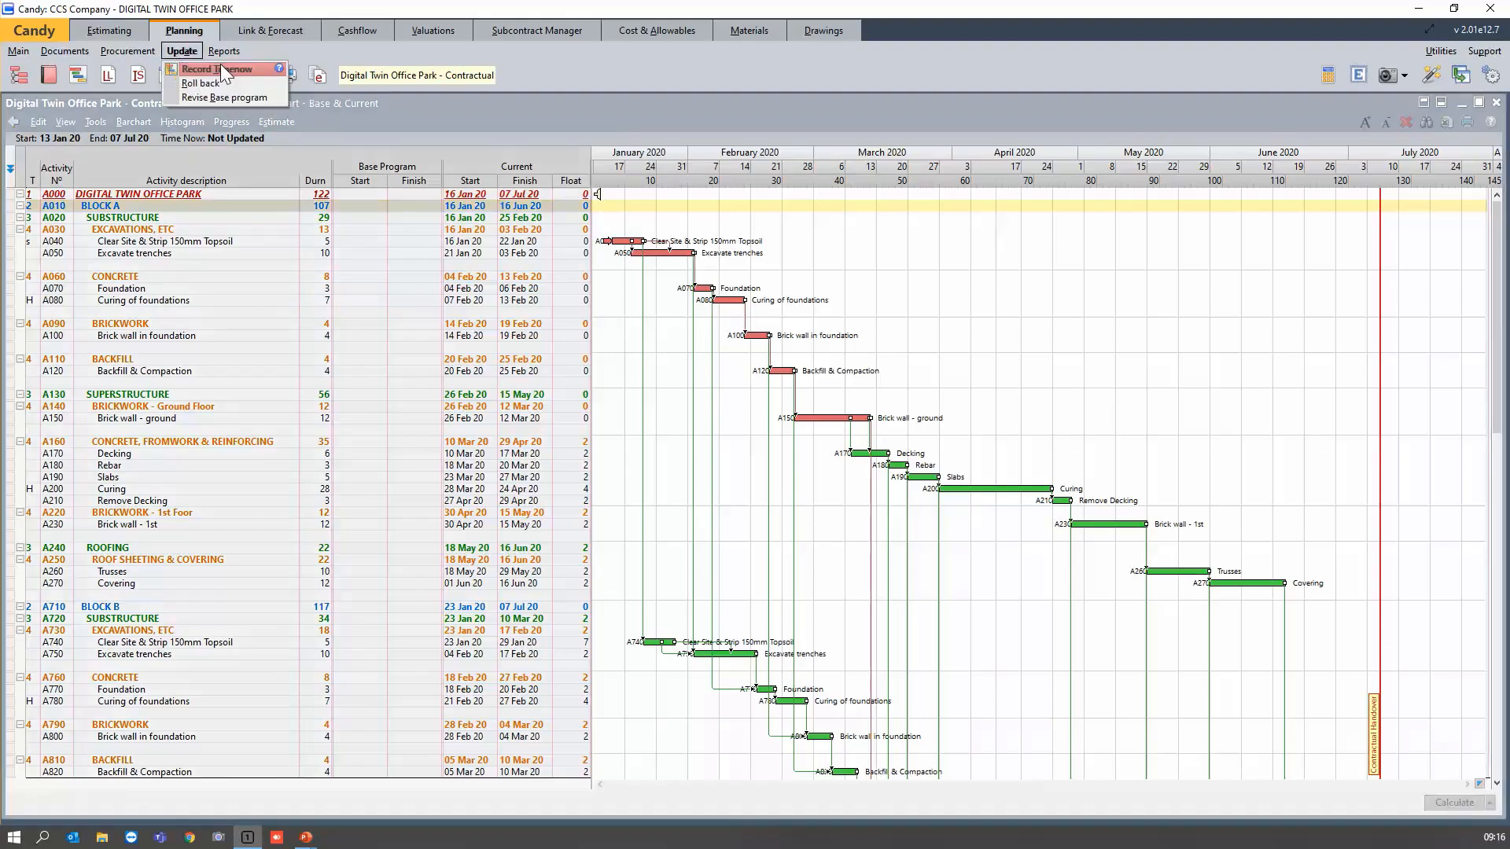
pyautogui.click(221, 69)
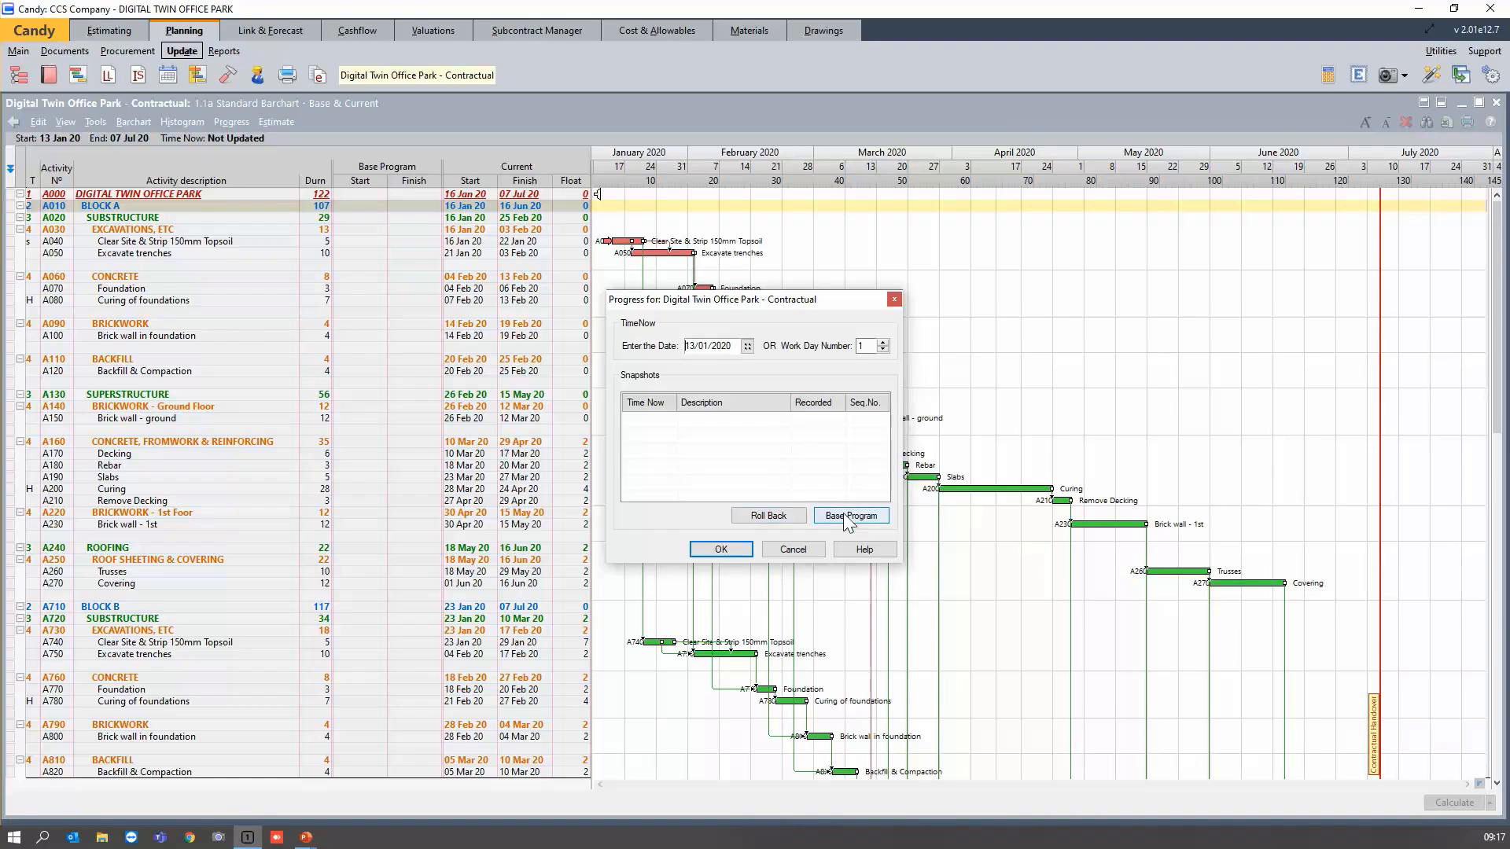
pyautogui.click(747, 346)
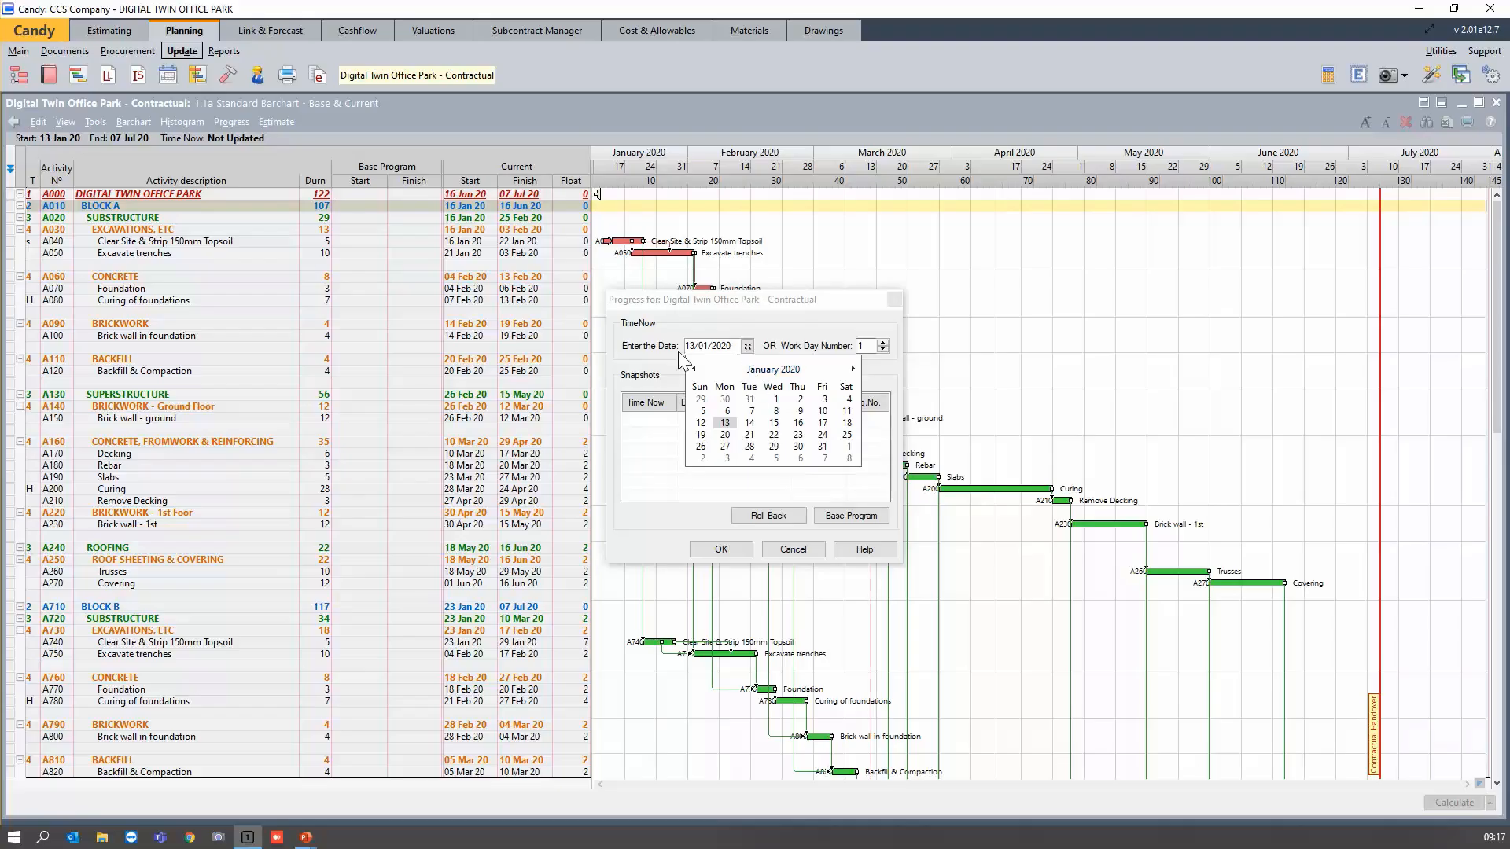
pyautogui.click(822, 446)
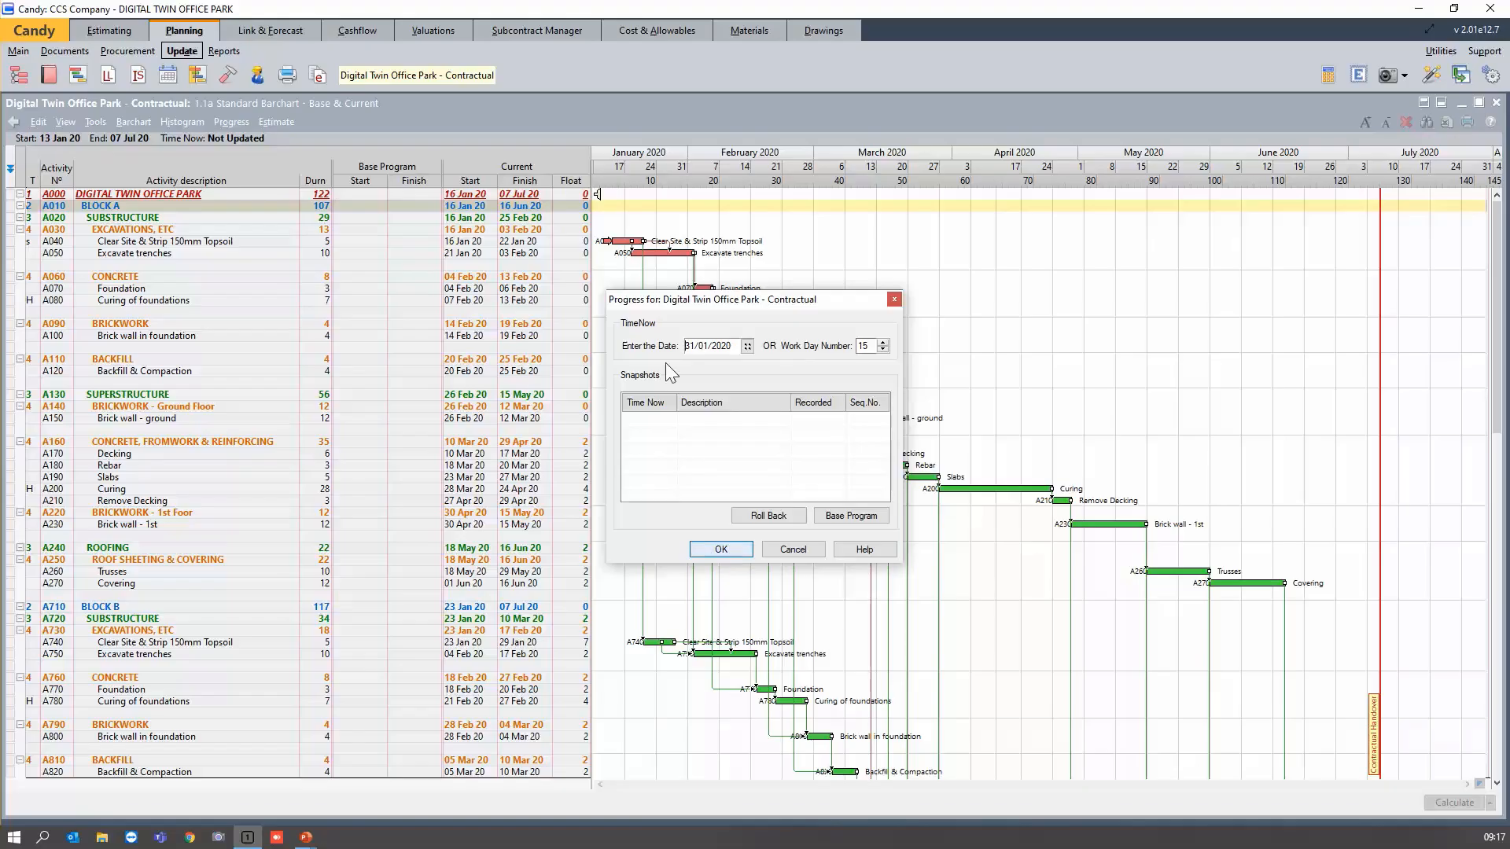
pyautogui.click(750, 347)
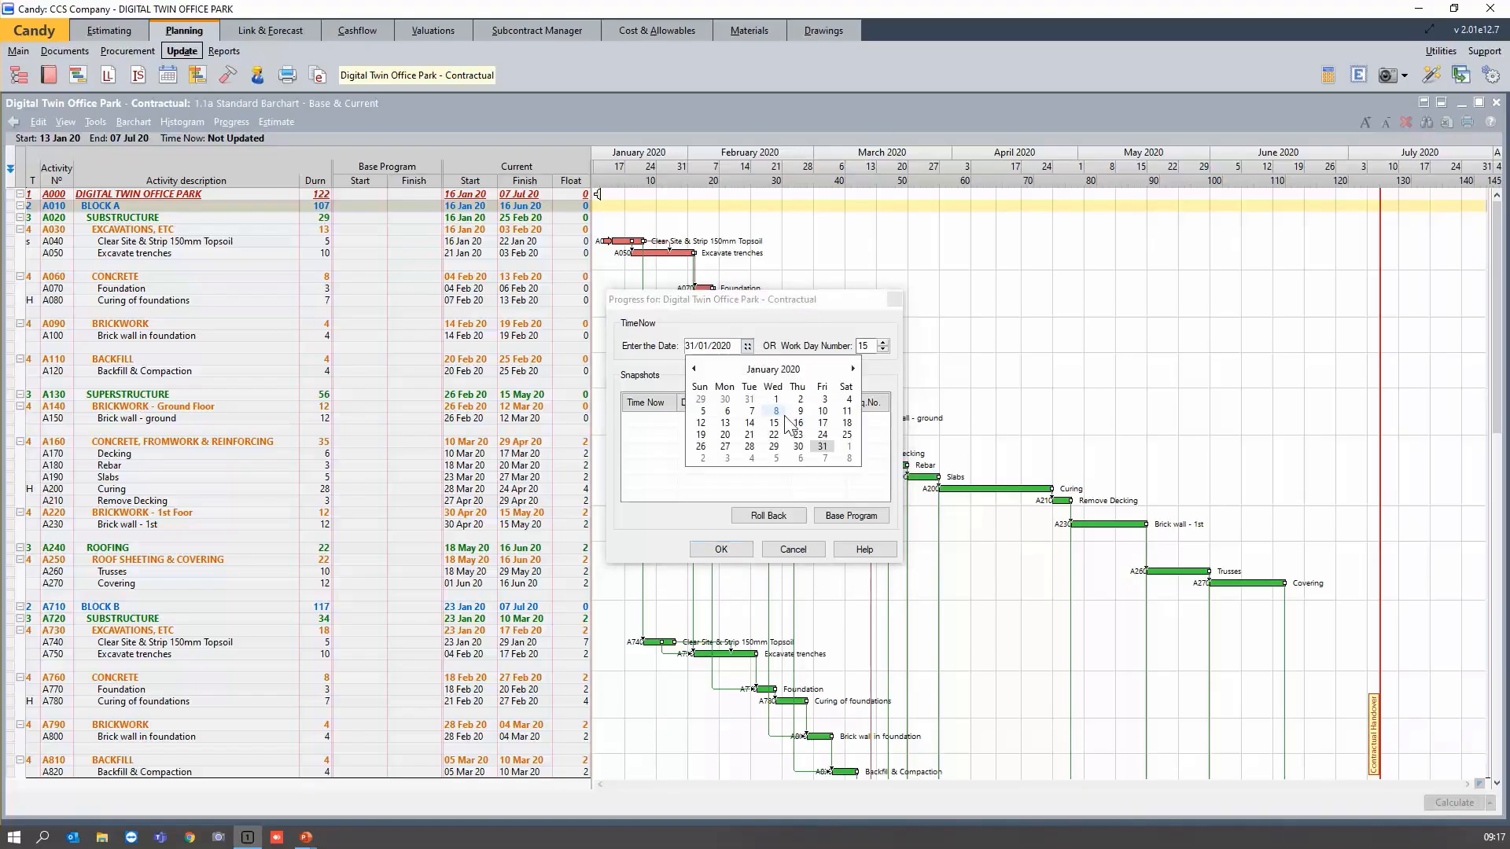
pyautogui.click(737, 432)
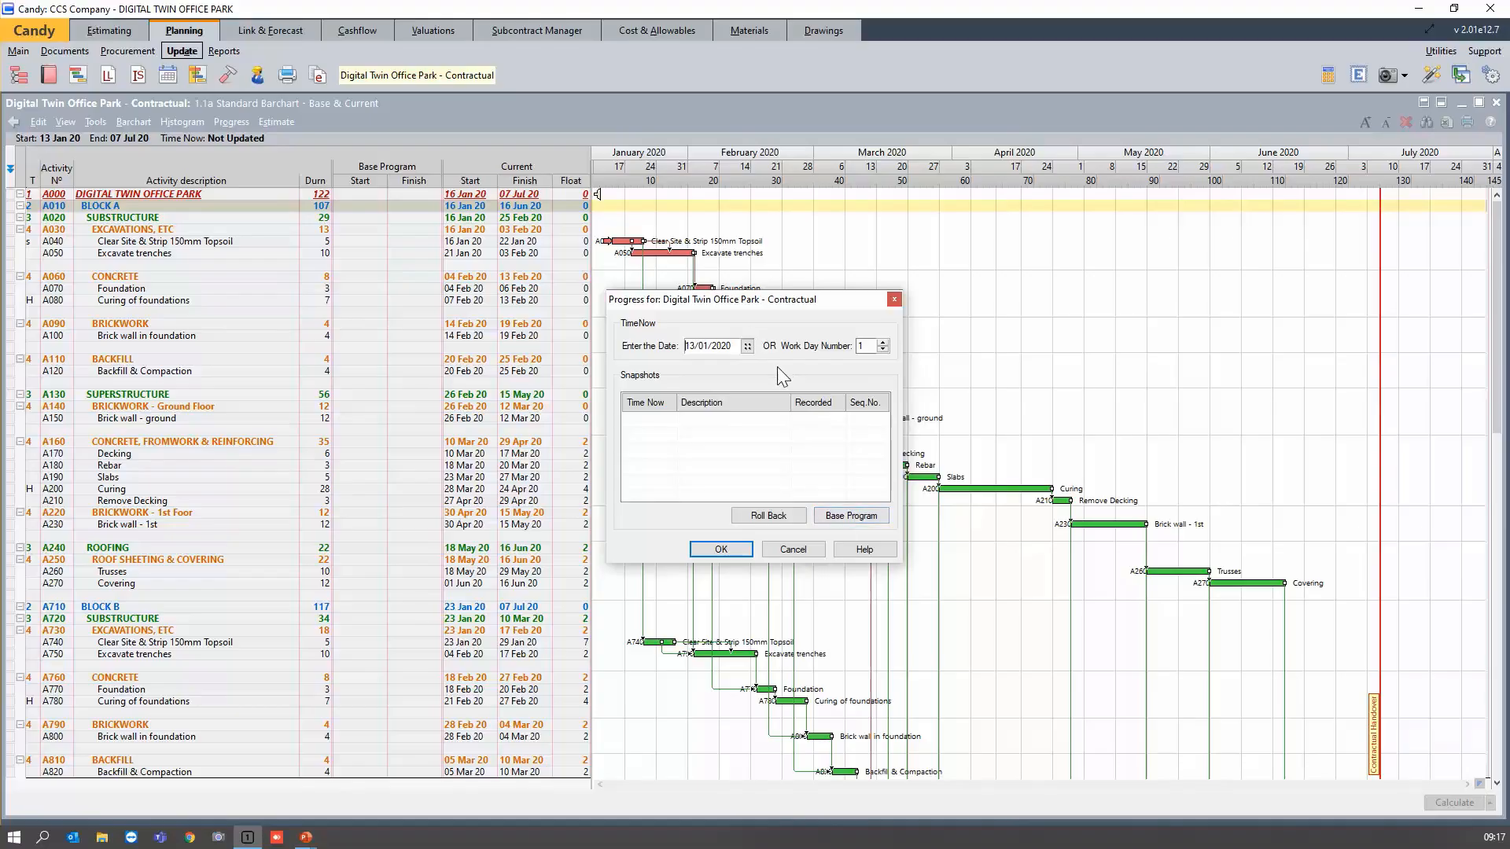
pyautogui.click(748, 347)
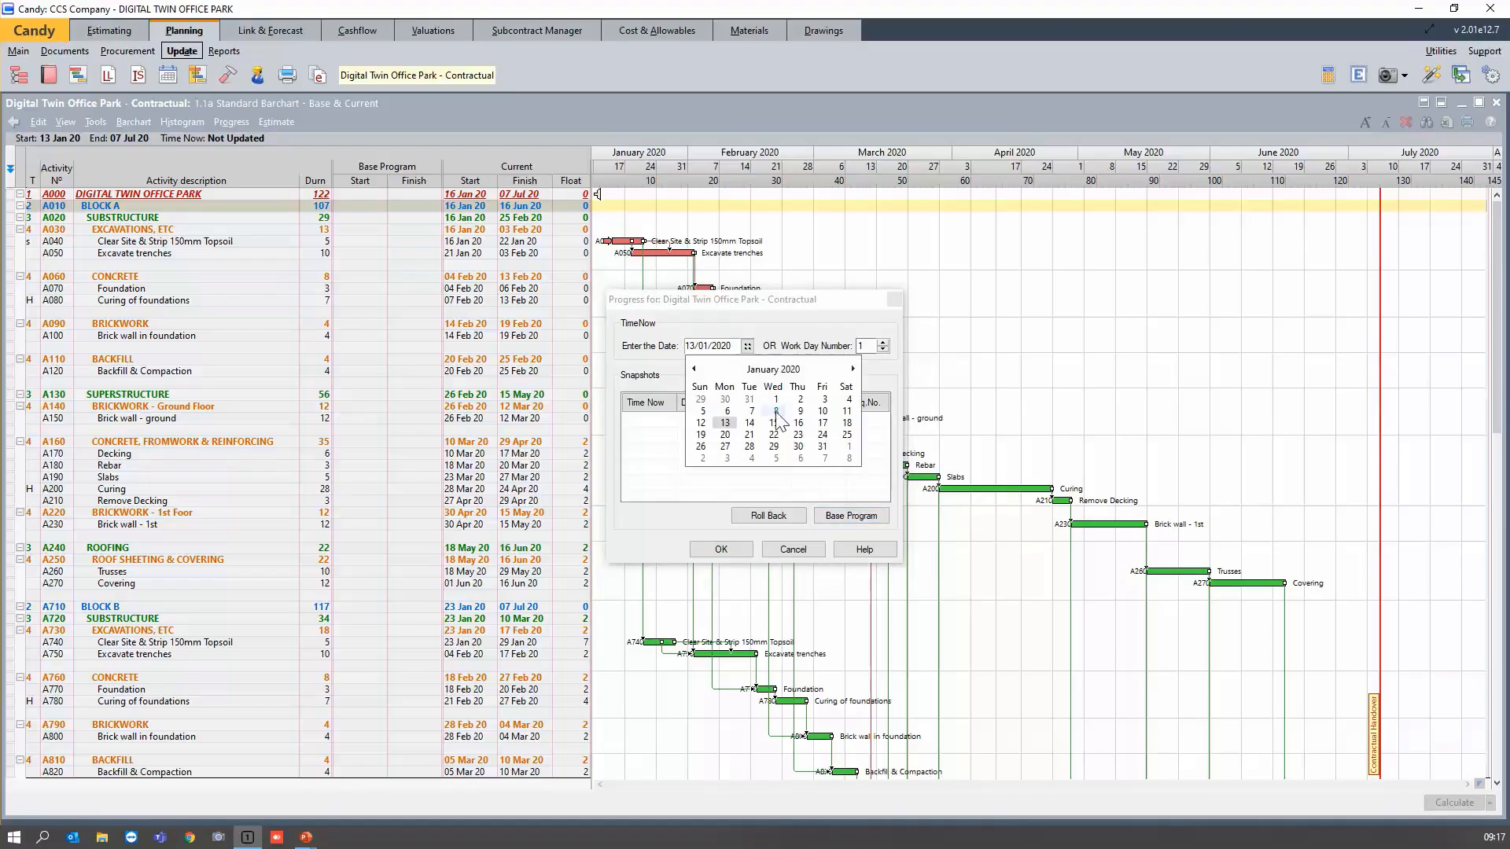
pyautogui.click(822, 446)
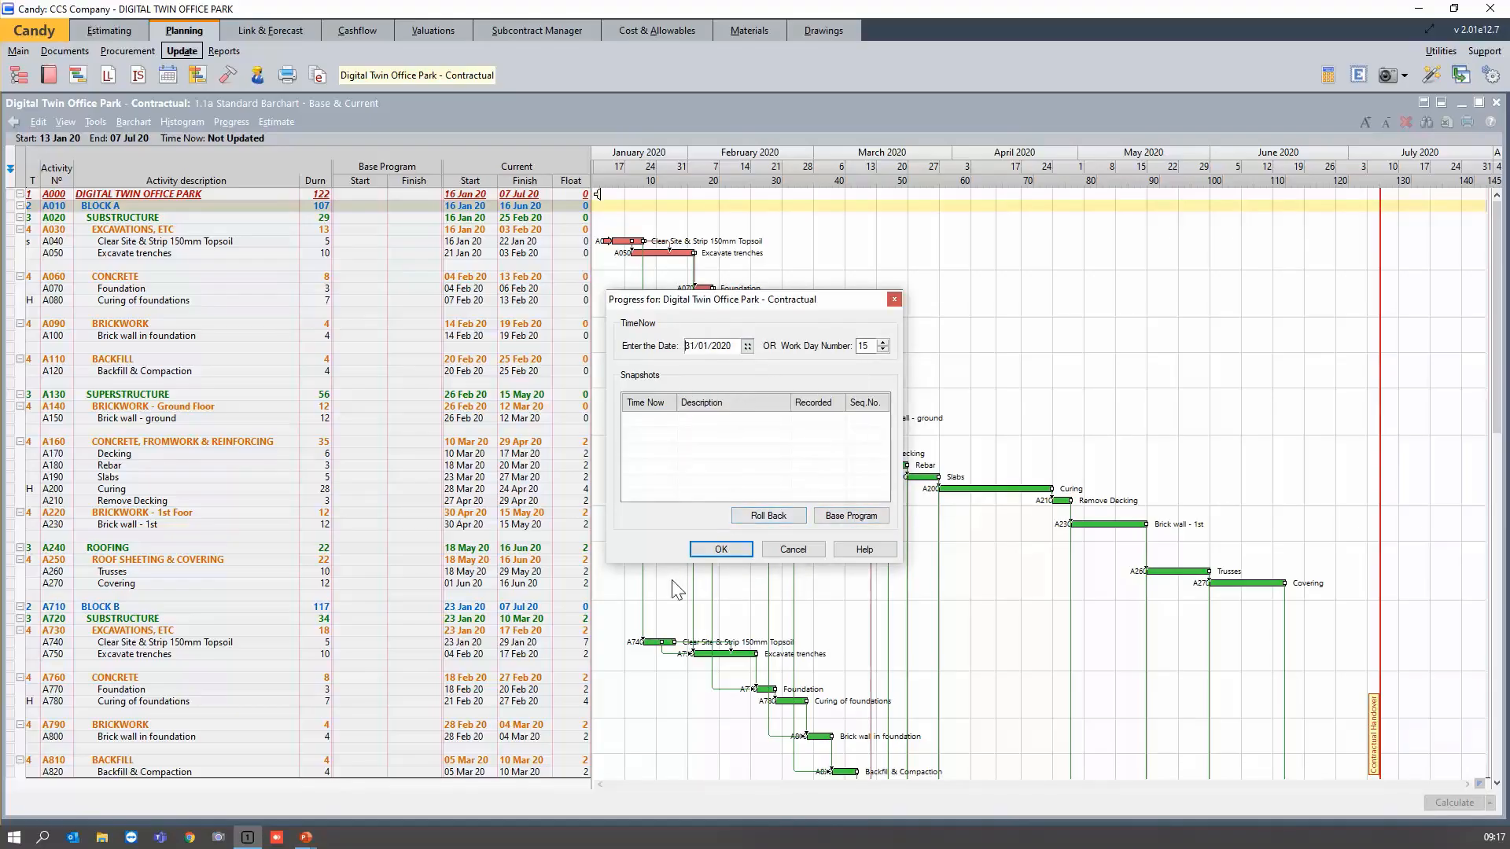
# Confirm advancing Time Now beyond the valuation date and record the program as the Base Program.
pyautogui.click(709, 553)
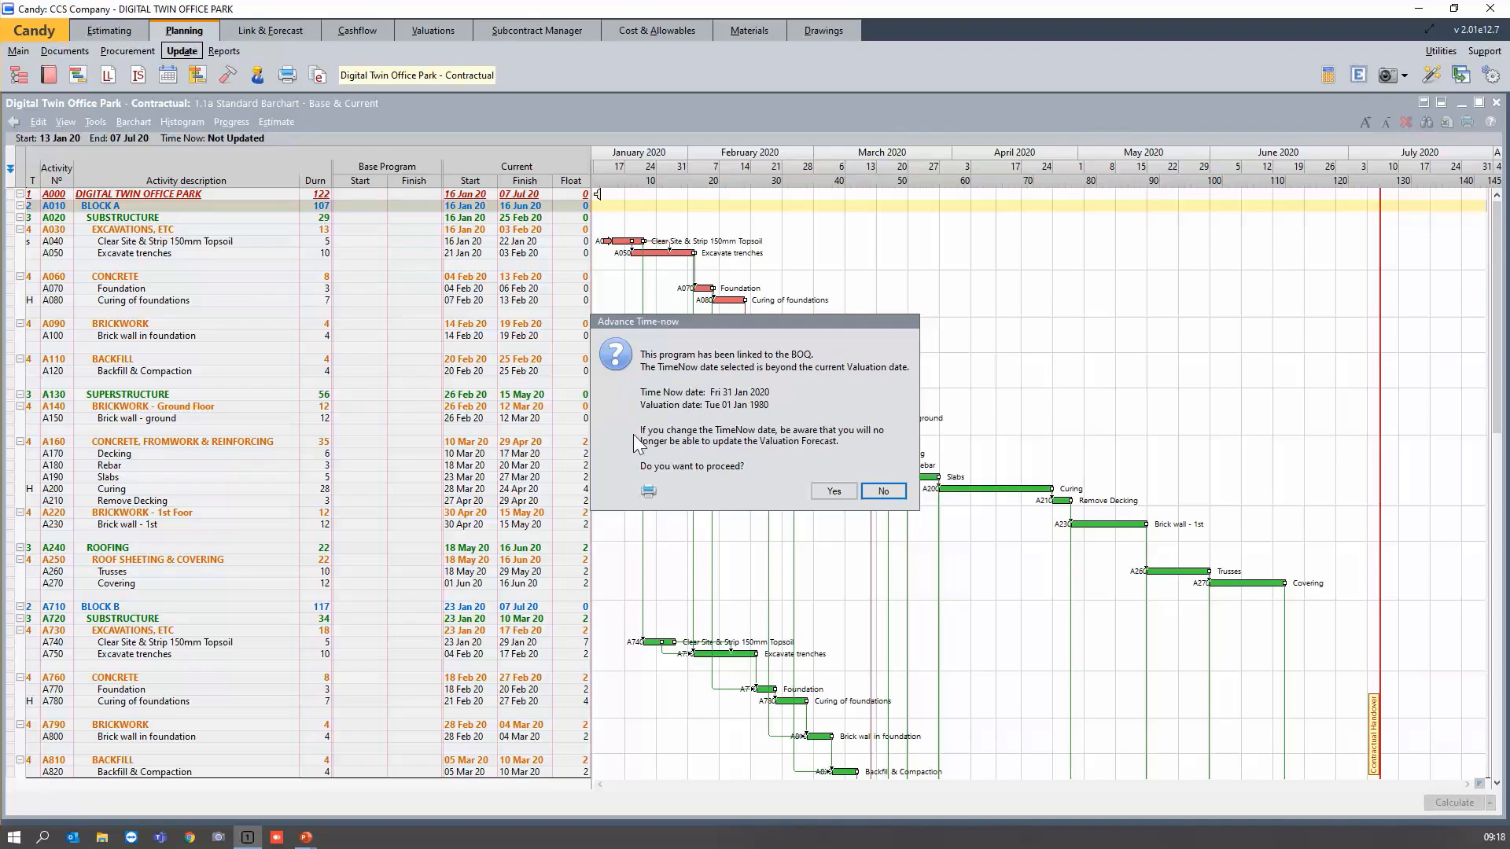
pyautogui.click(832, 491)
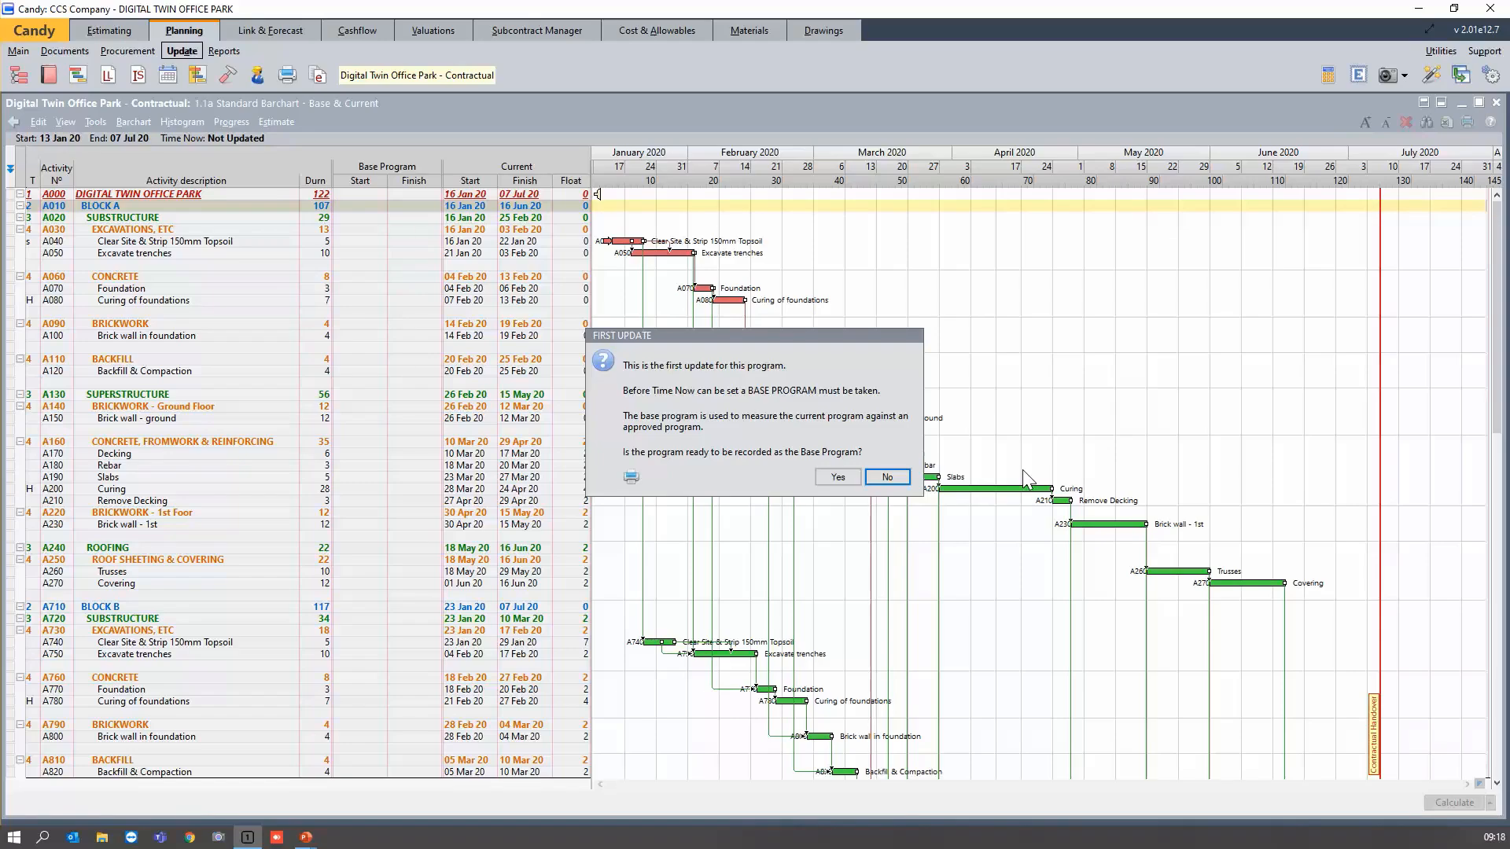
pyautogui.click(838, 478)
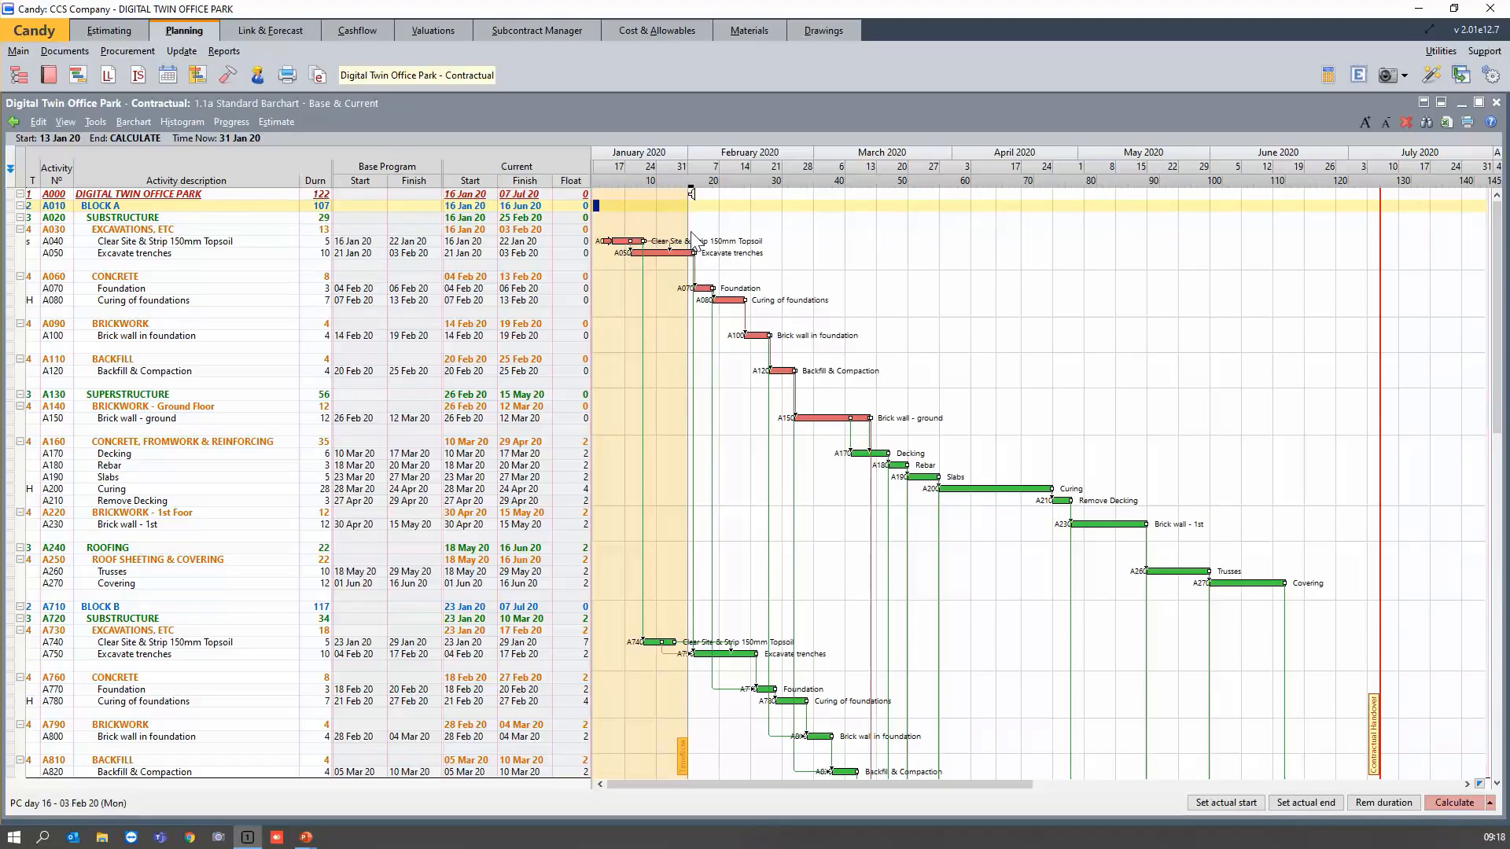
# Recalculate the program from the recorded Time Now and show the base bars against the current bars in the barchart.
pyautogui.scroll(-3, 693, 727)
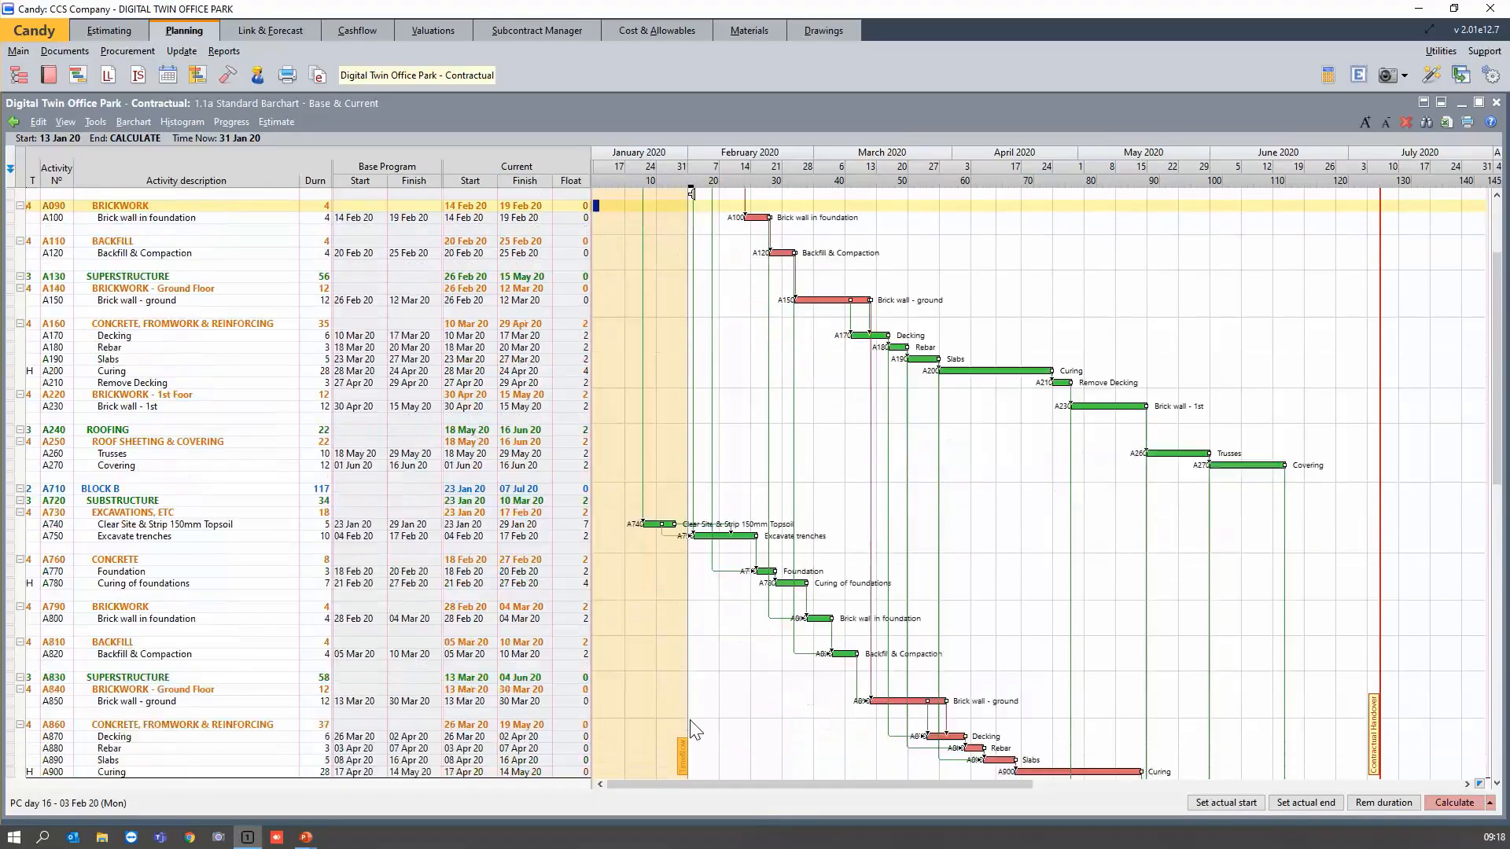
pyautogui.scroll(-4, 692, 730)
pyautogui.scroll(8, 692, 730)
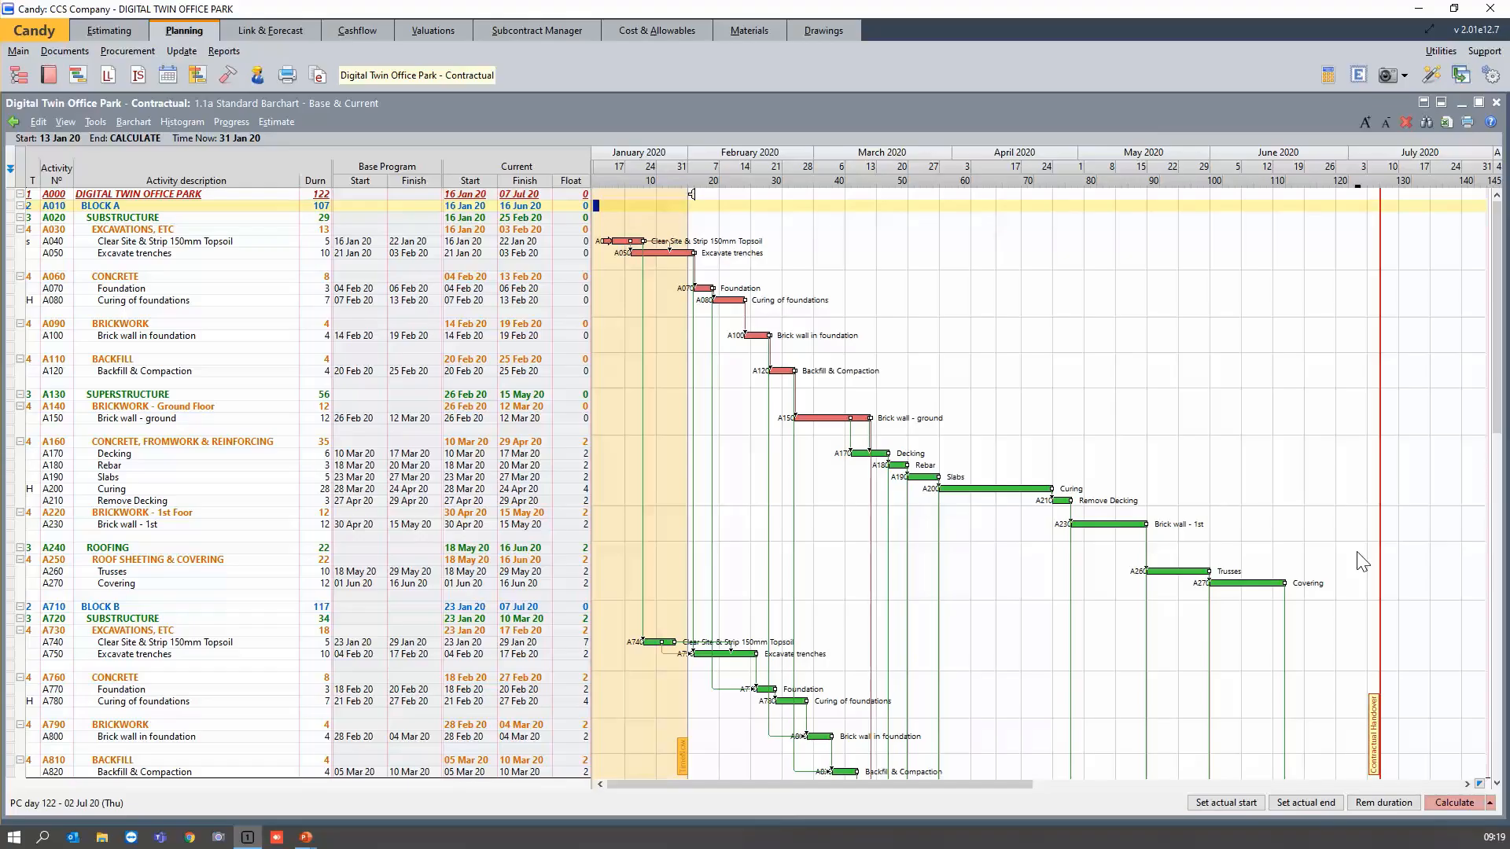
pyautogui.click(1452, 800)
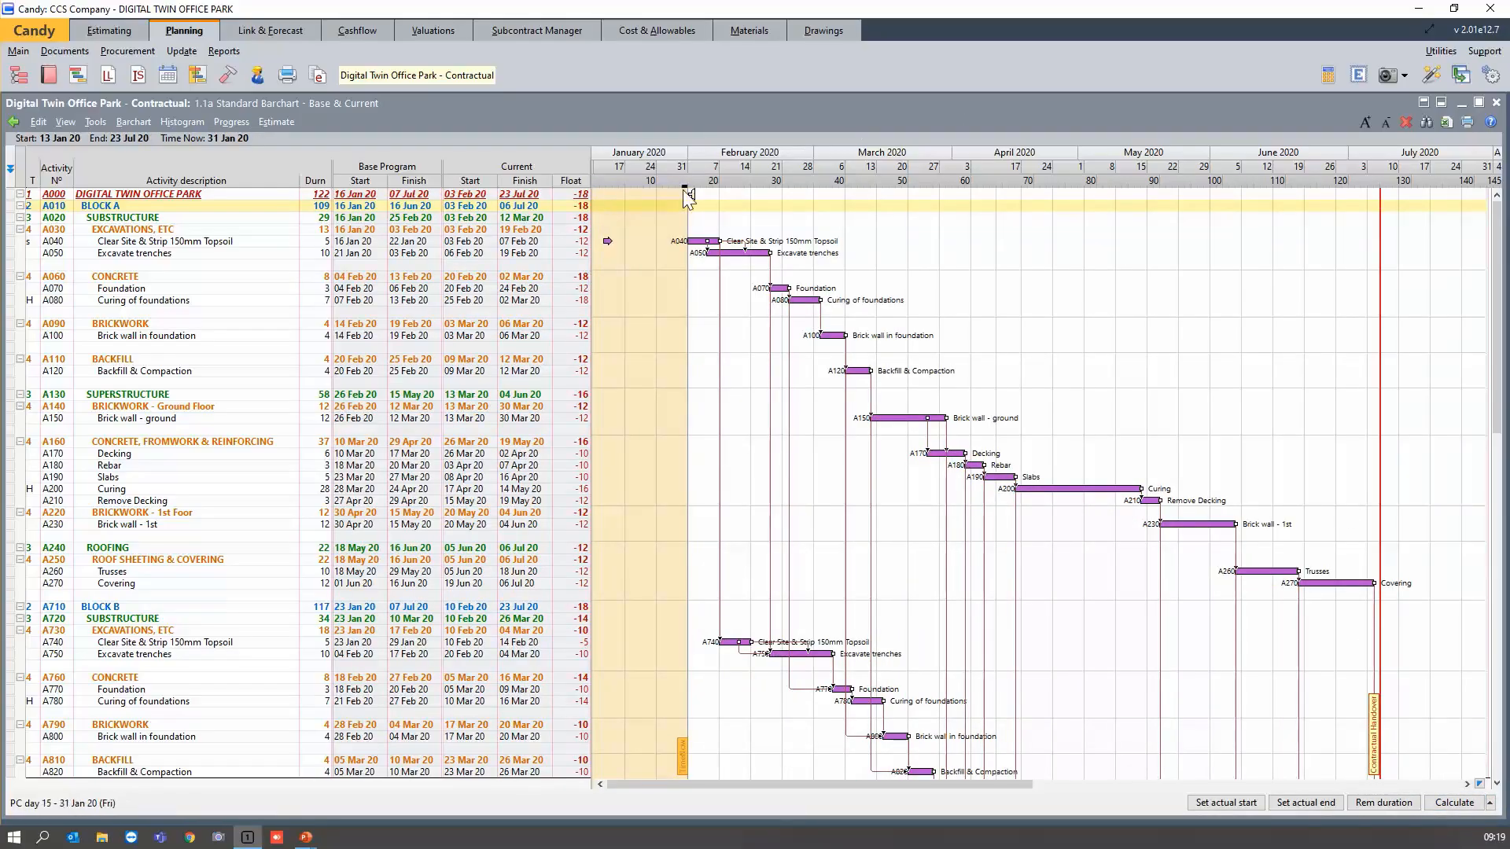
pyautogui.scroll(-12, 672, 242)
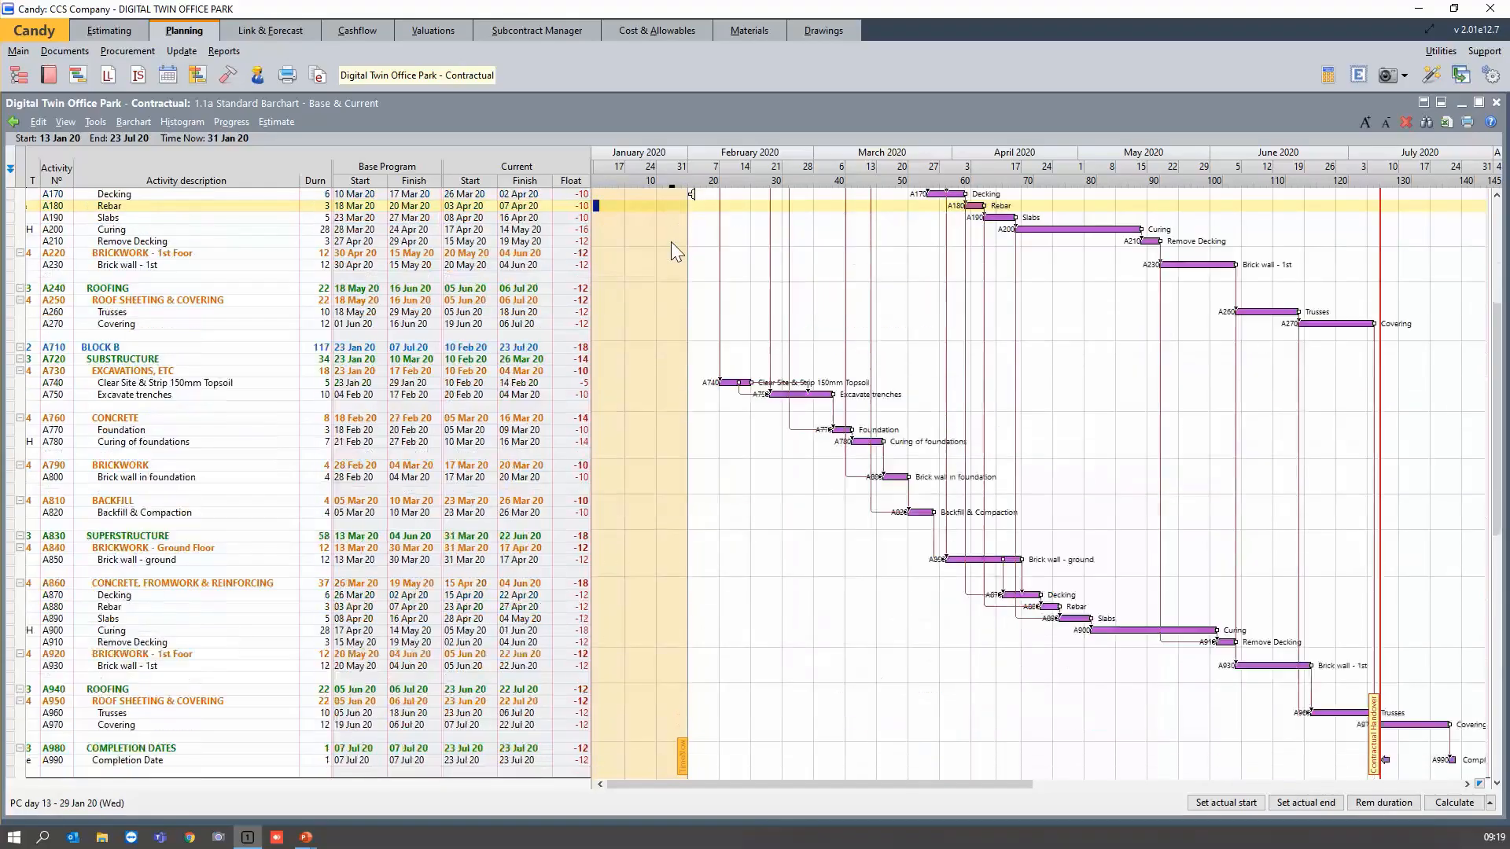
pyautogui.scroll(12, 671, 242)
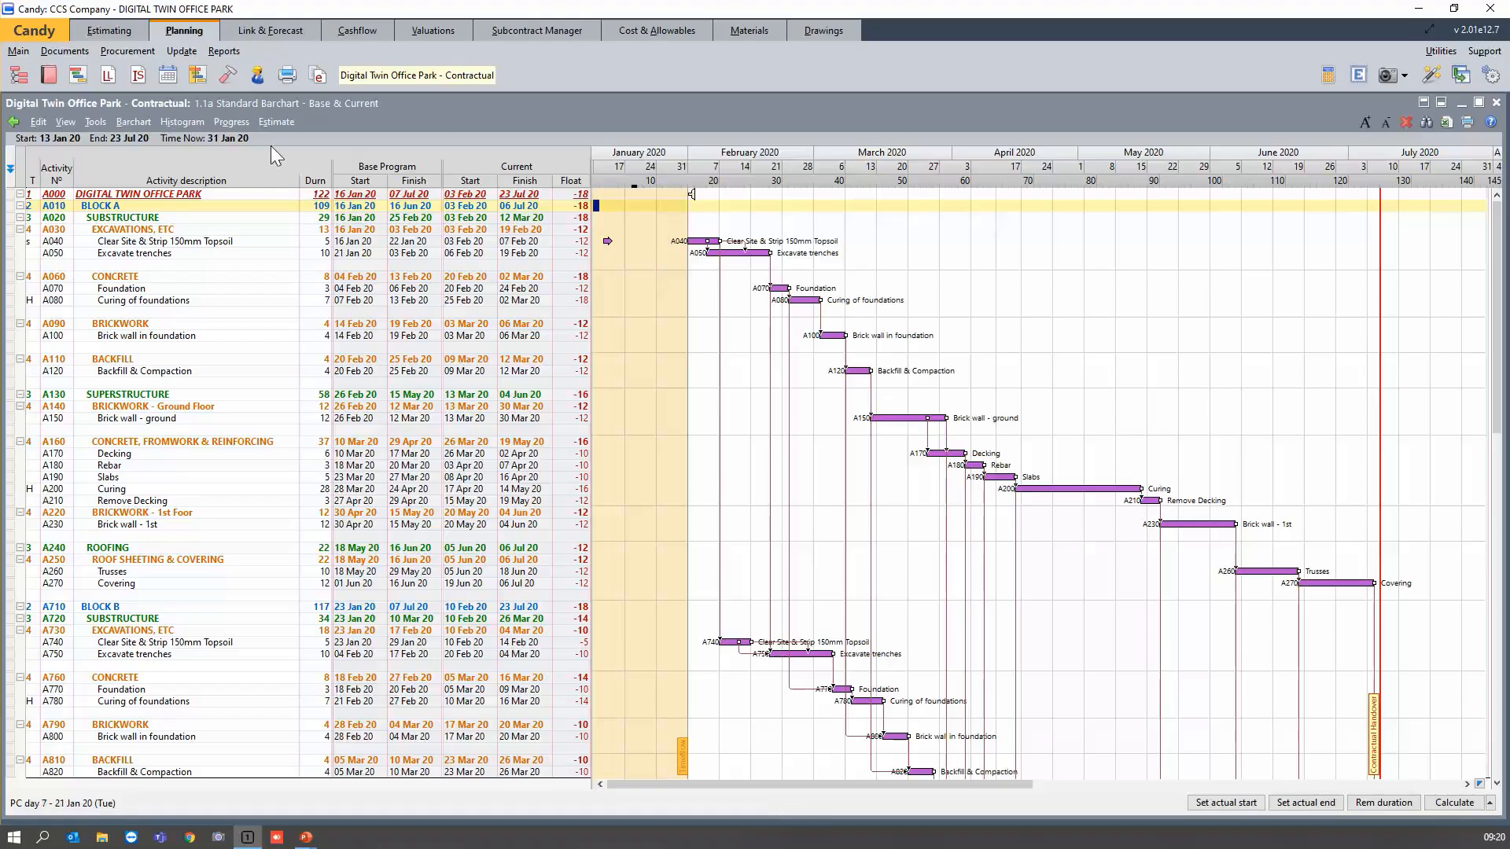
pyautogui.click(236, 122)
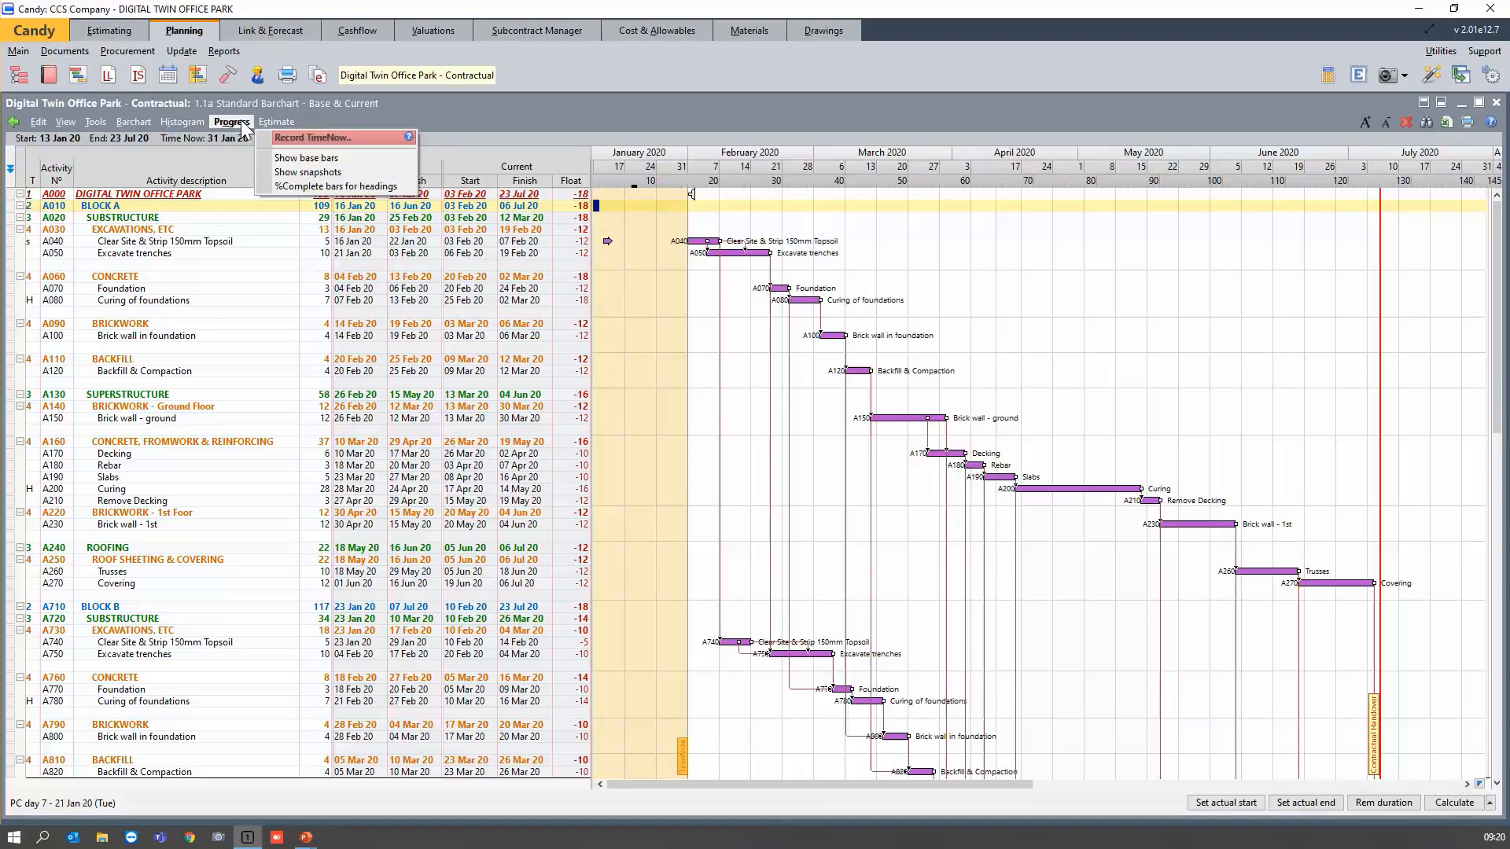
pyautogui.click(318, 161)
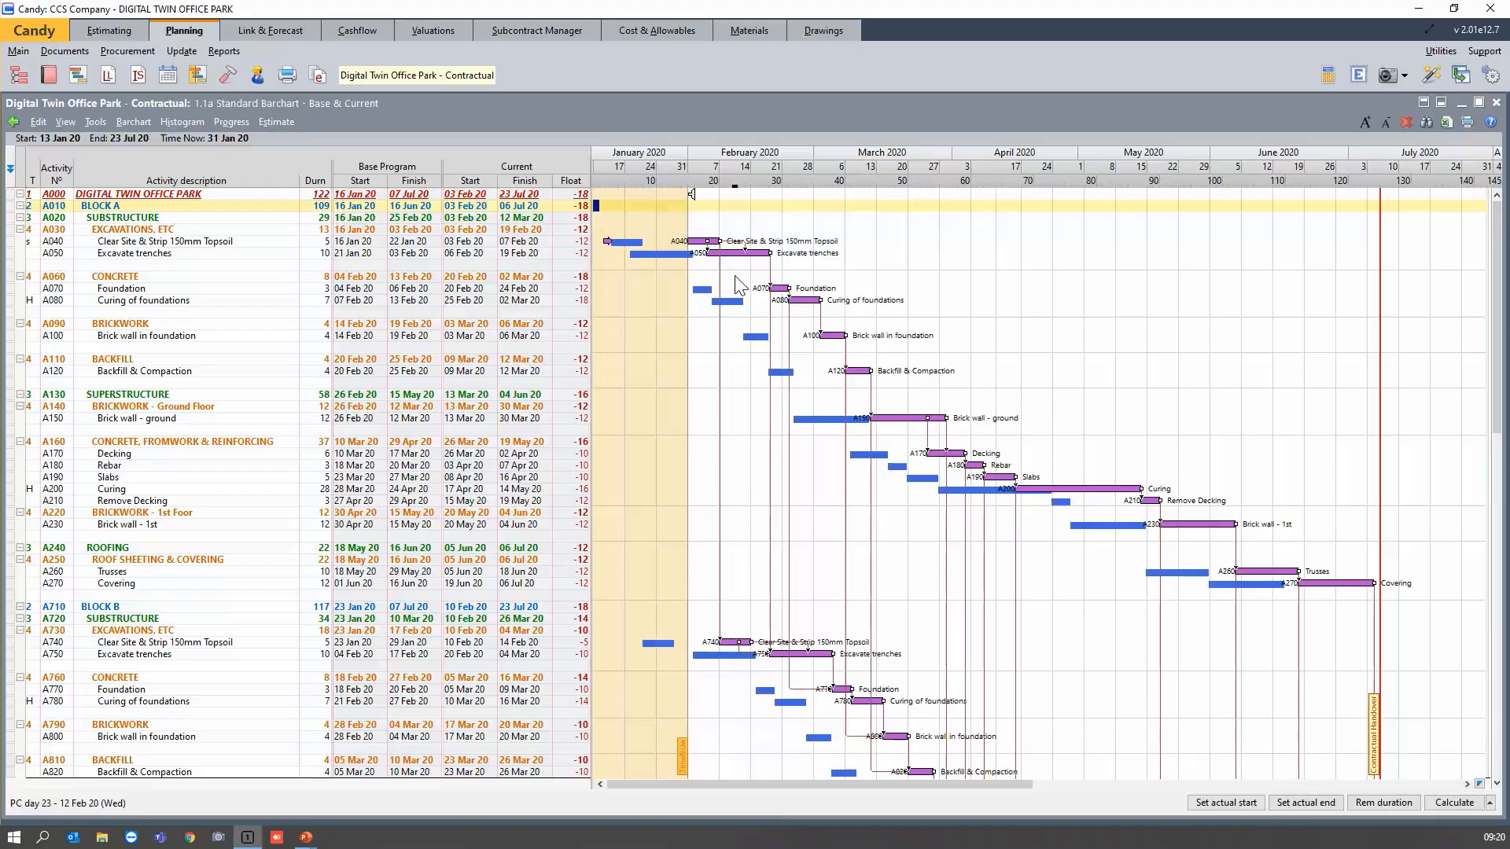
# Roll Time Now back to the previous period and recalculate the contractual program.
pyautogui.click(199, 76)
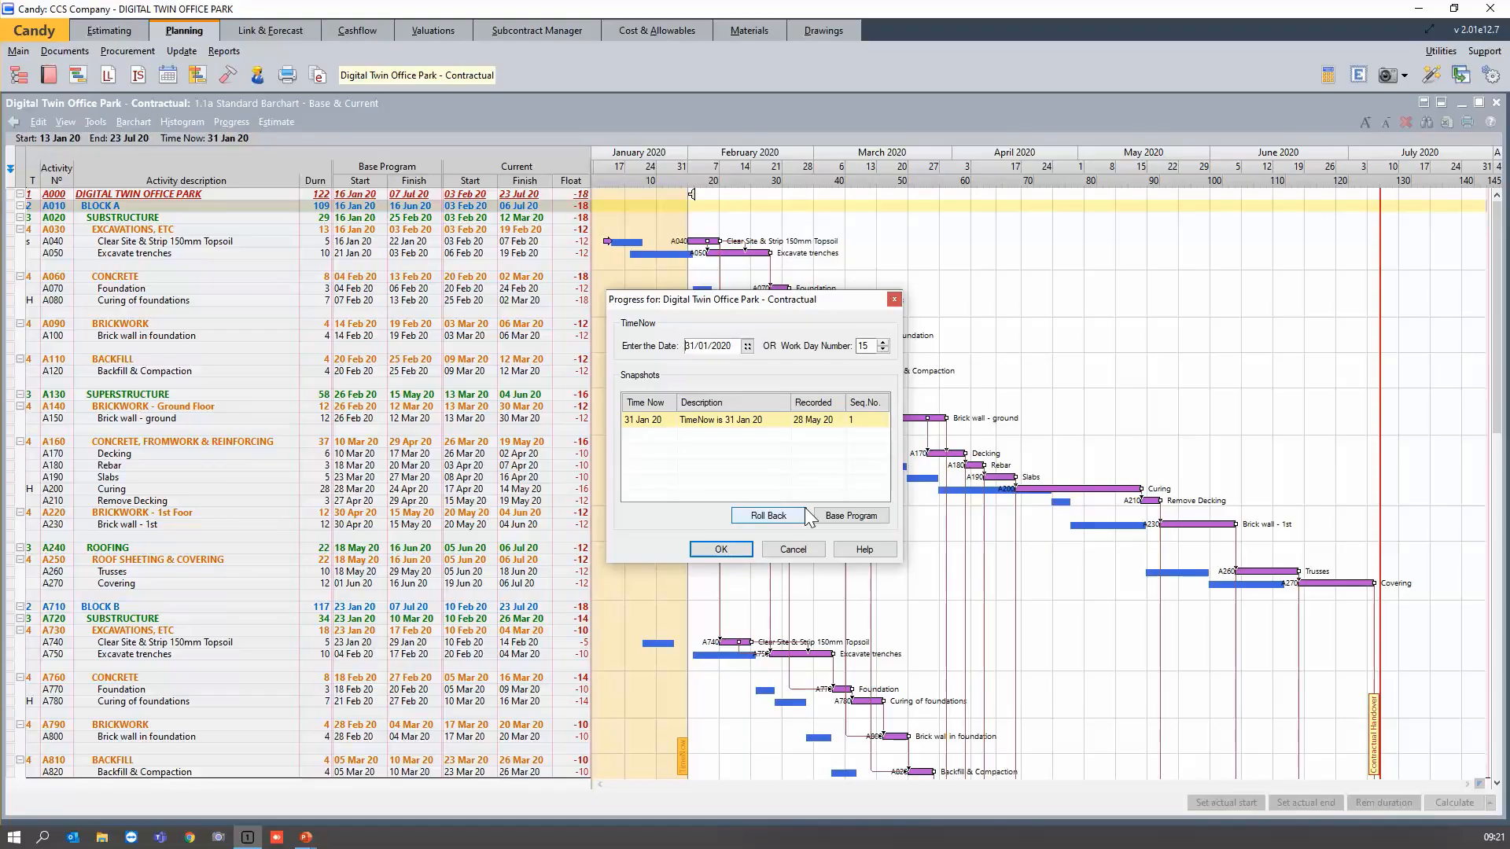
pyautogui.click(774, 517)
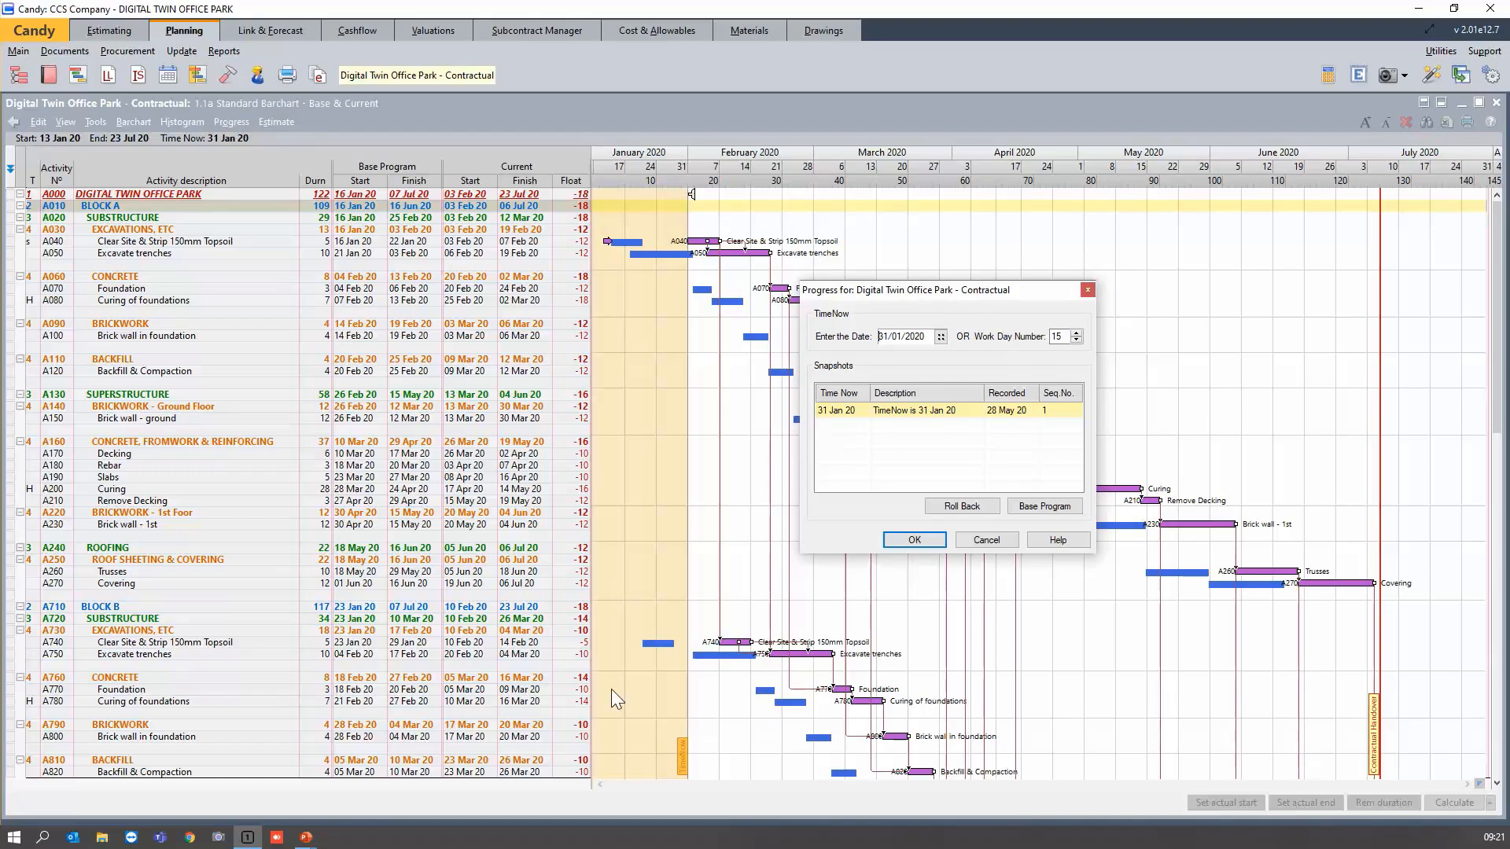
pyautogui.click(956, 507)
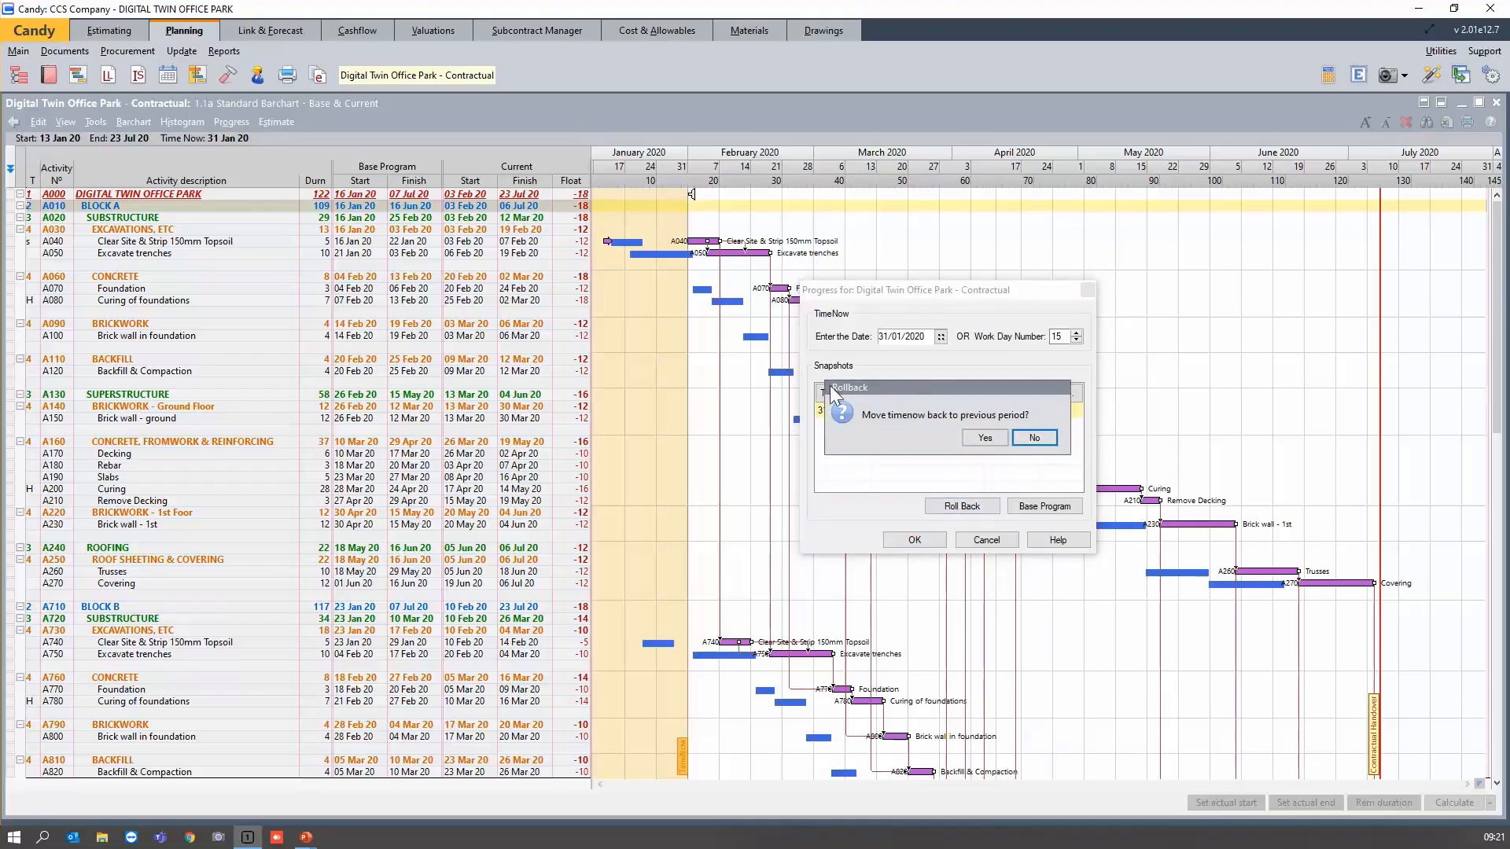
pyautogui.click(985, 440)
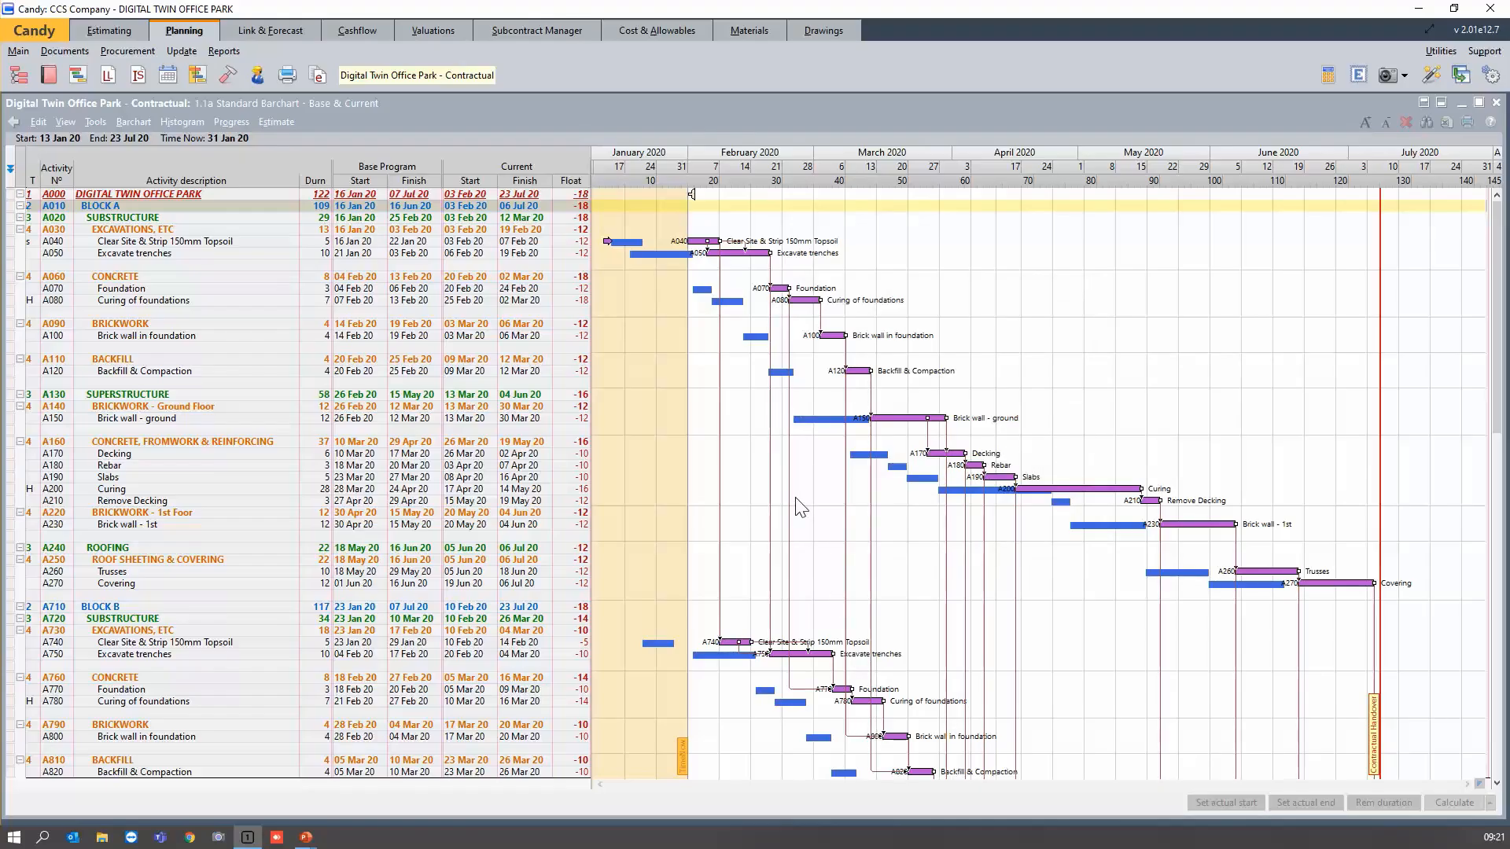
pyautogui.click(1455, 803)
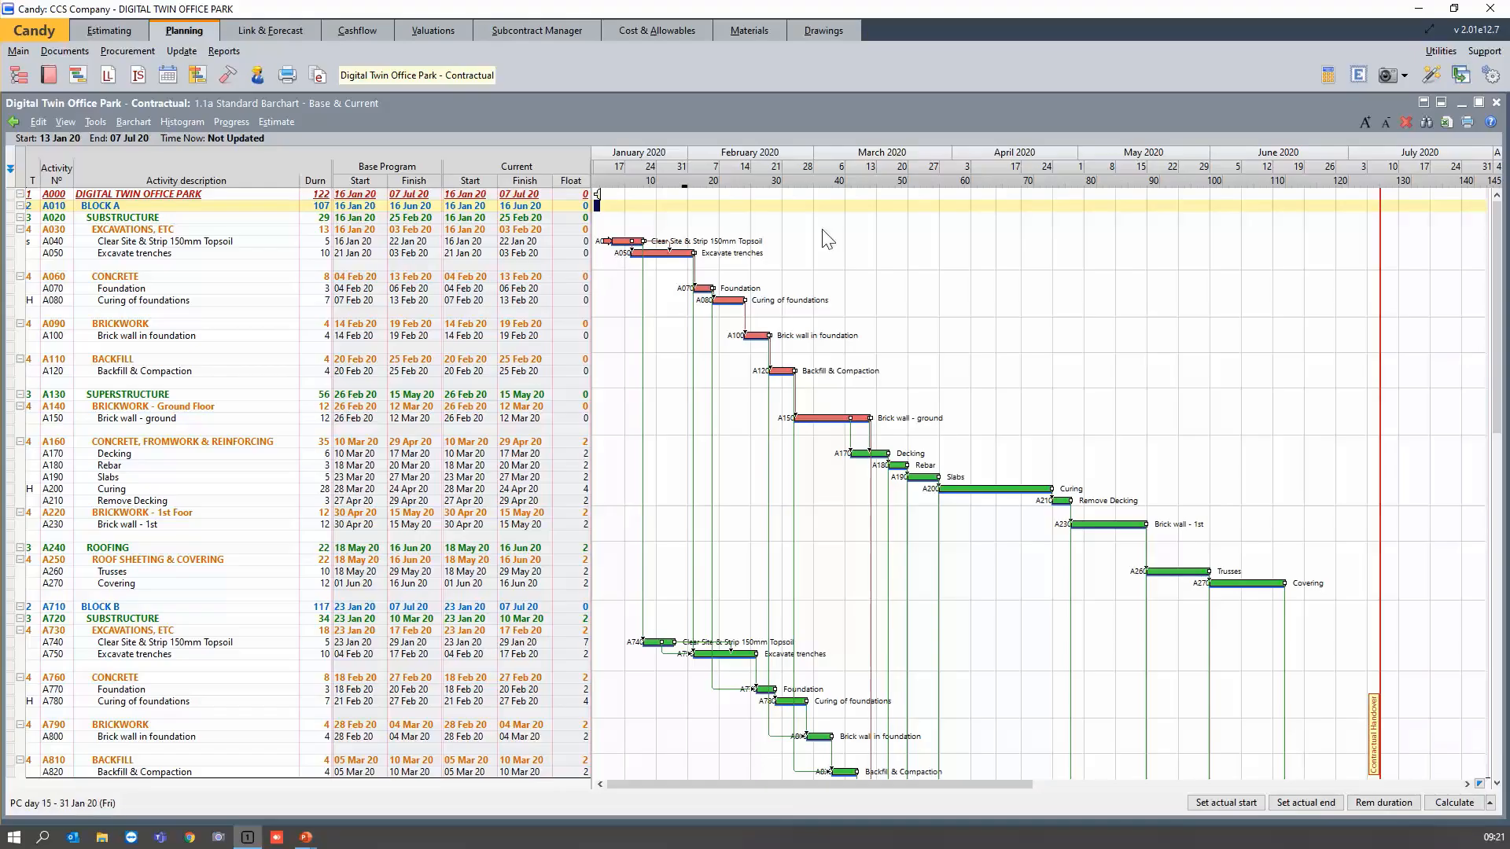
# Close the barchart and add a new heading named Progress Updates in the Program Manager.
pyautogui.click(1495, 105)
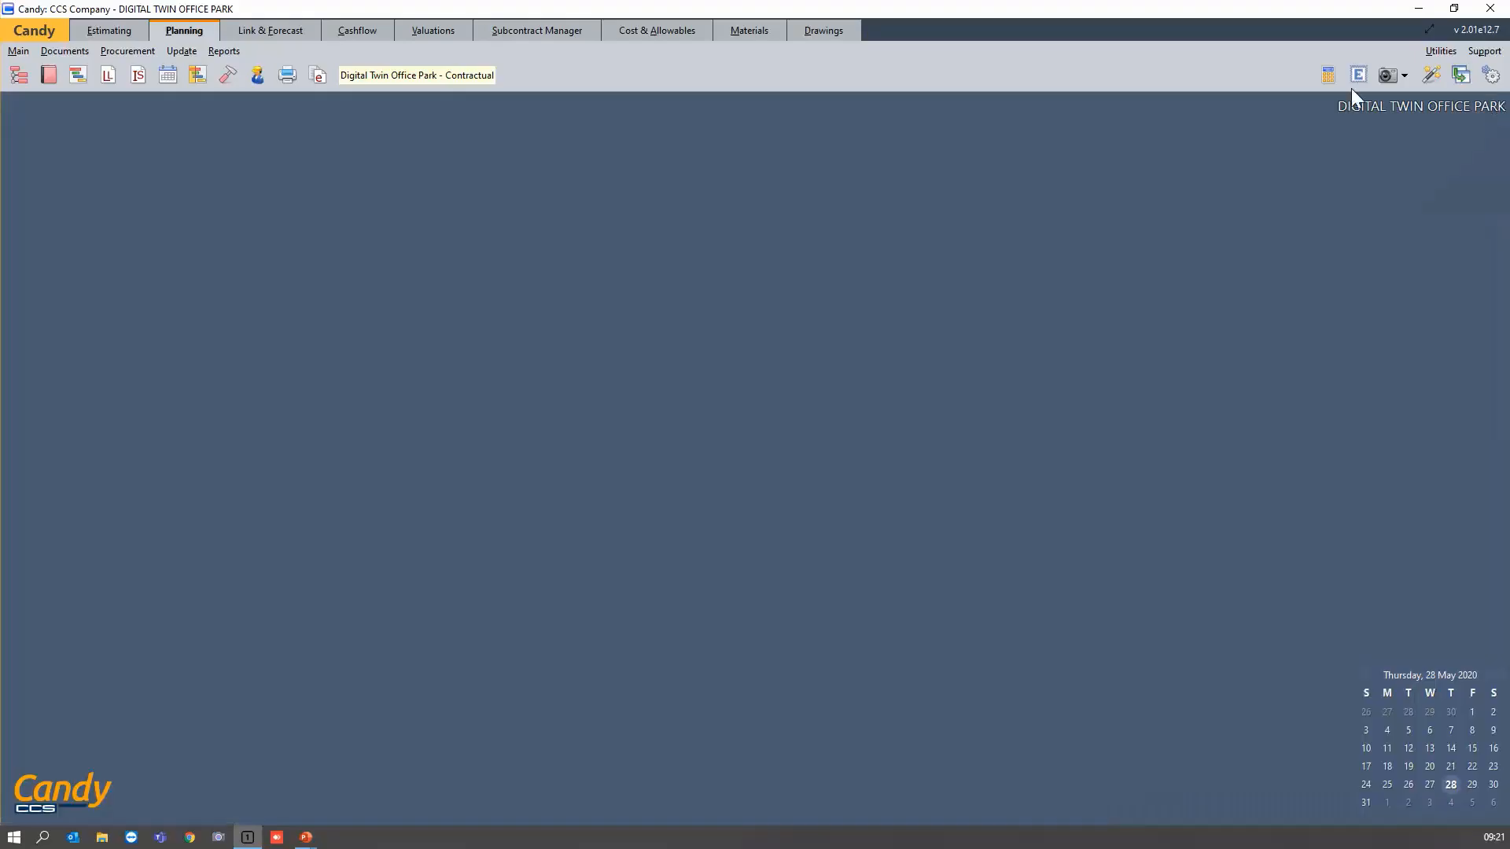
pyautogui.click(20, 81)
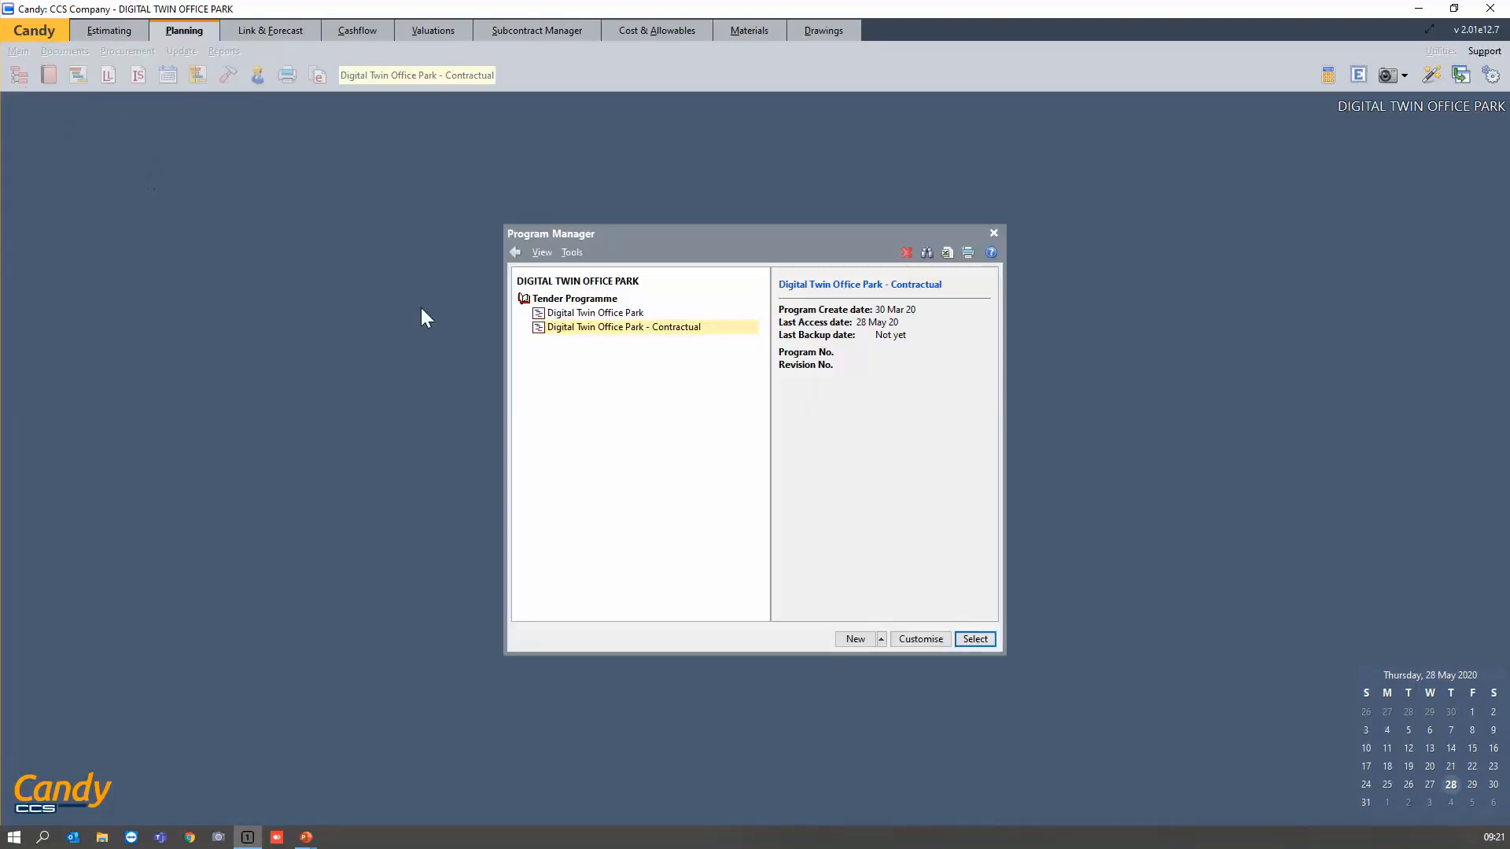
pyautogui.rightClick(640, 331)
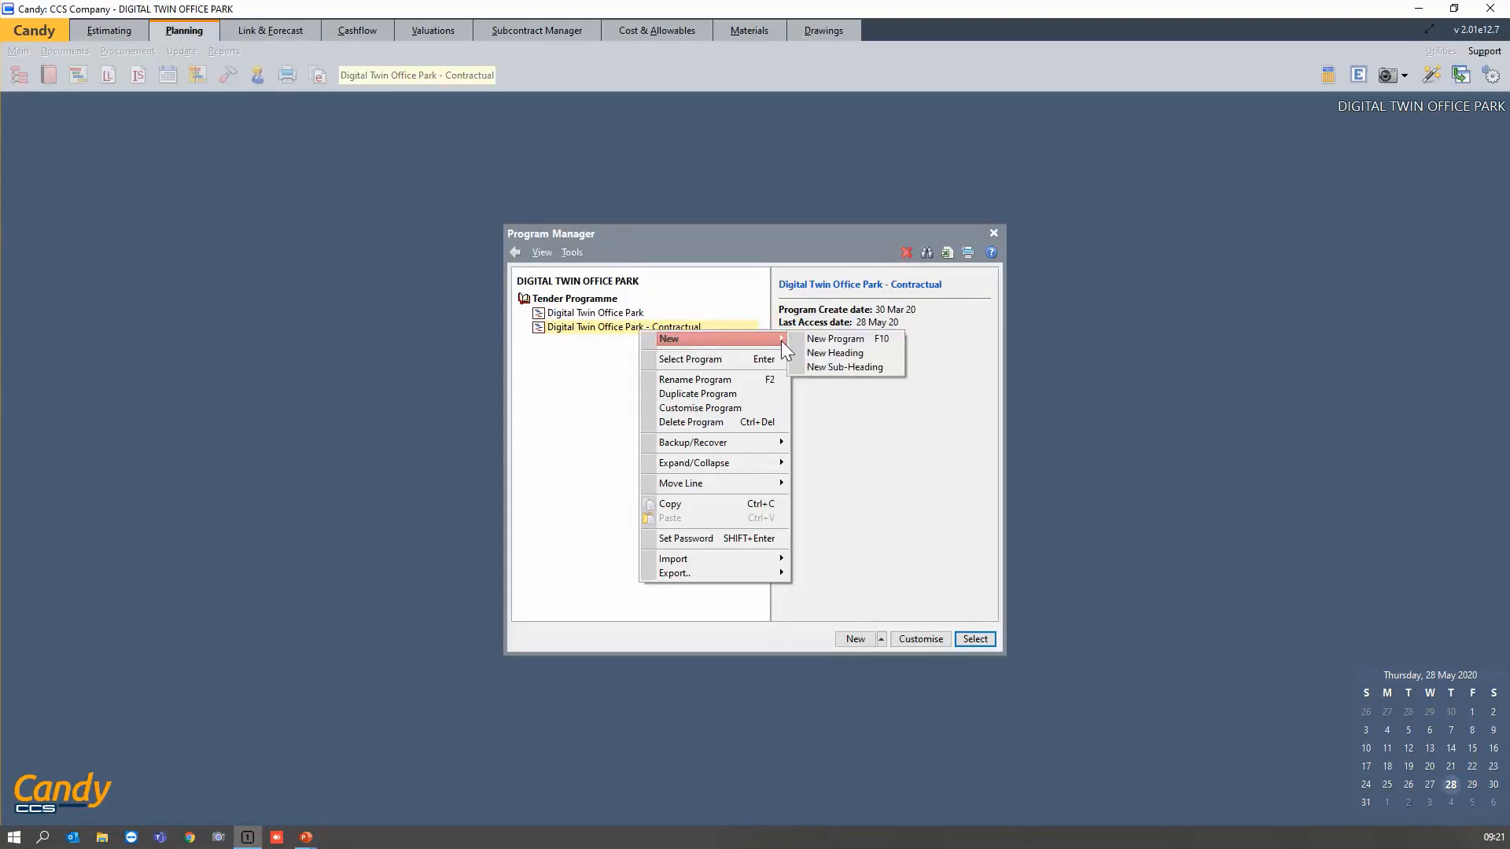
pyautogui.click(821, 353)
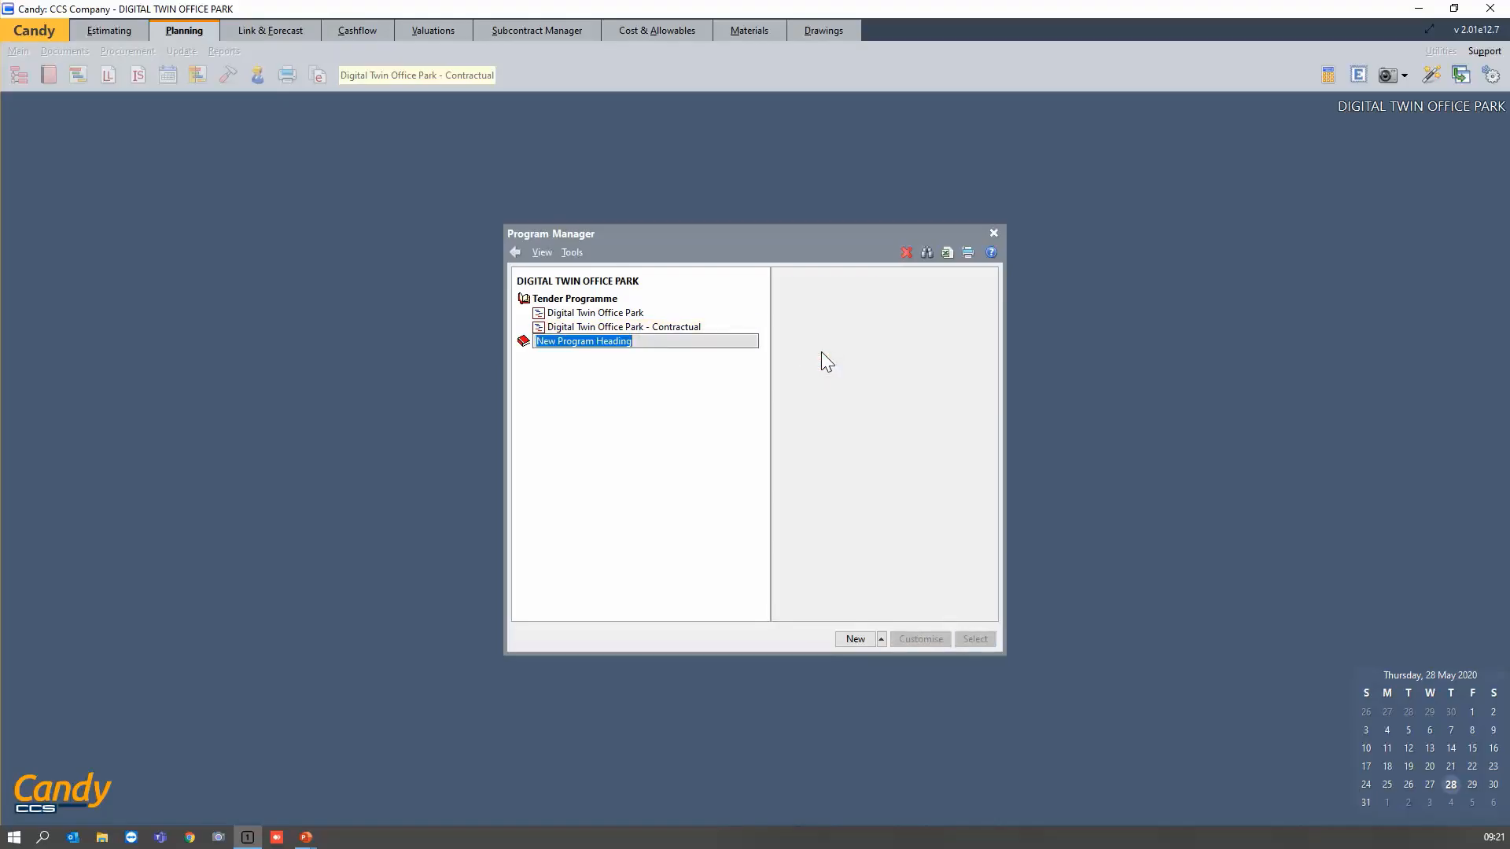
pyautogui.write('Progress Updates')
pyautogui.press('Return')
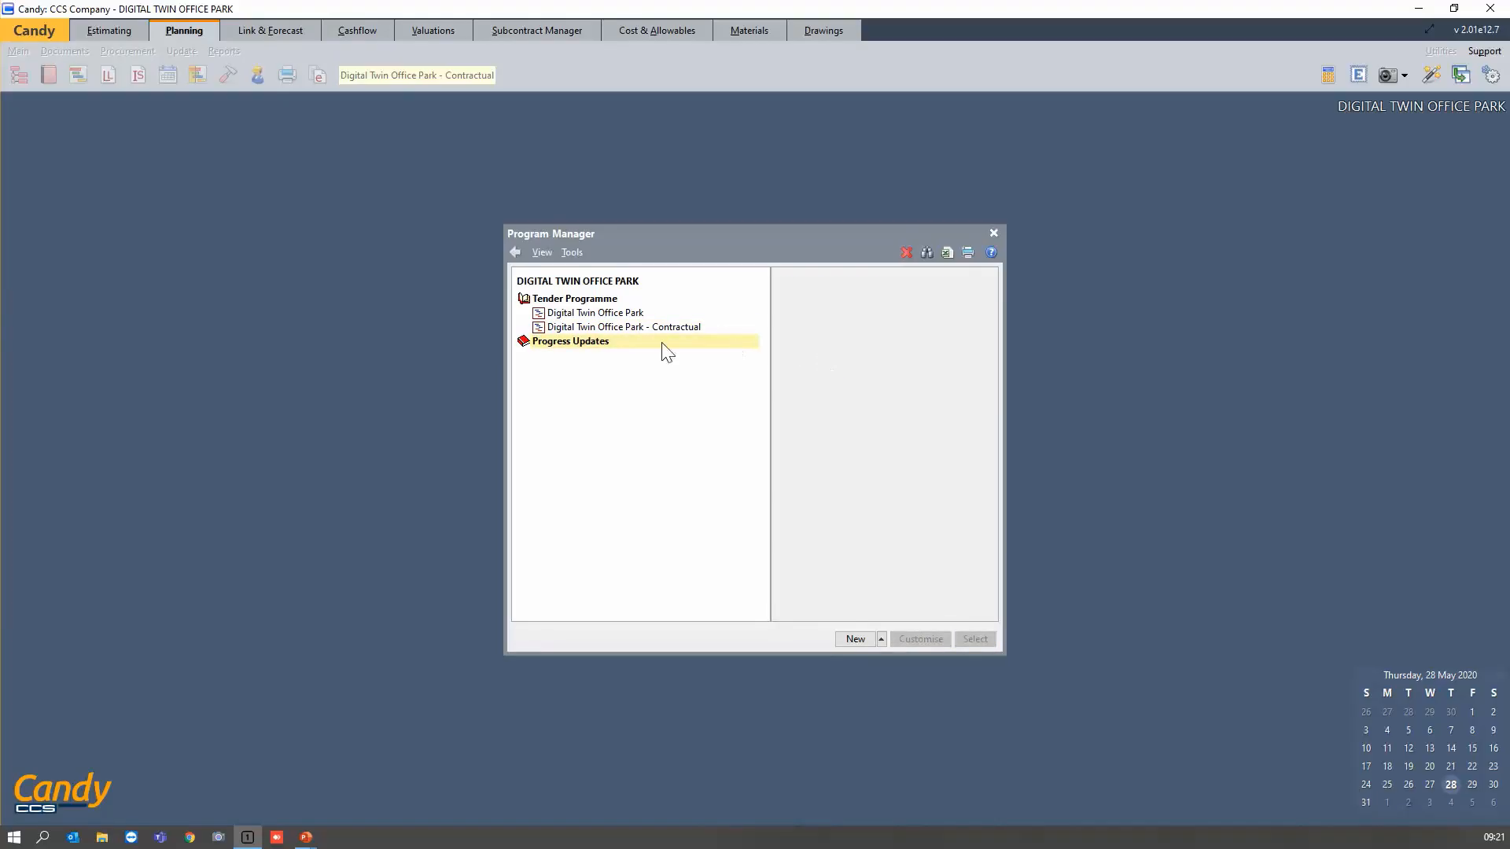
# Duplicate the Digital Twin Office Park - Contractual program under Progress Updates and rename the copy Digital Twin Office Park - Update 1.
pyautogui.rightClick(678, 329)
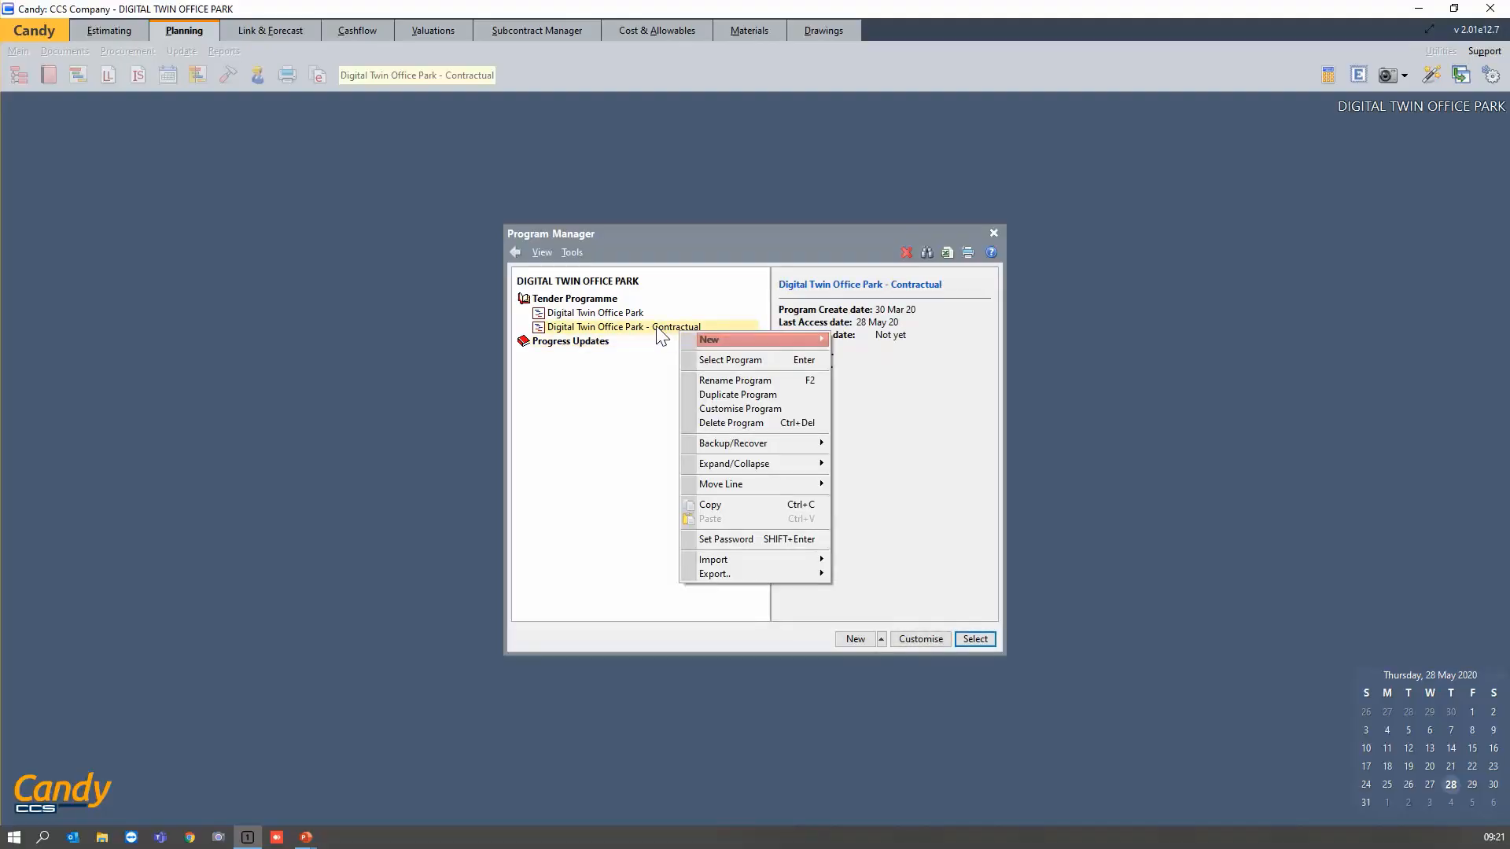
pyautogui.click(733, 394)
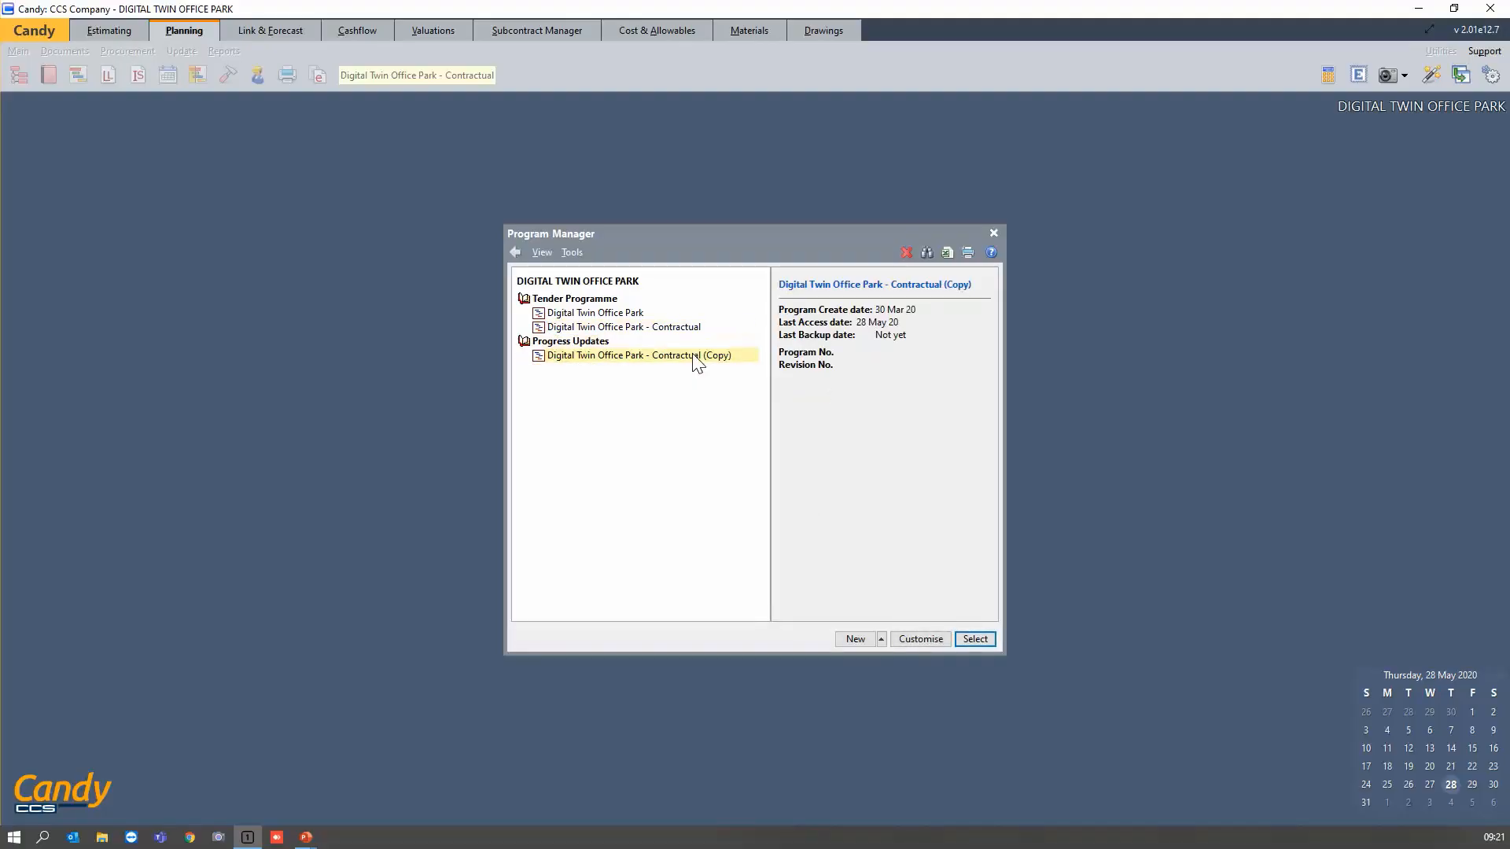
pyautogui.rightClick(693, 357)
pyautogui.click(759, 399)
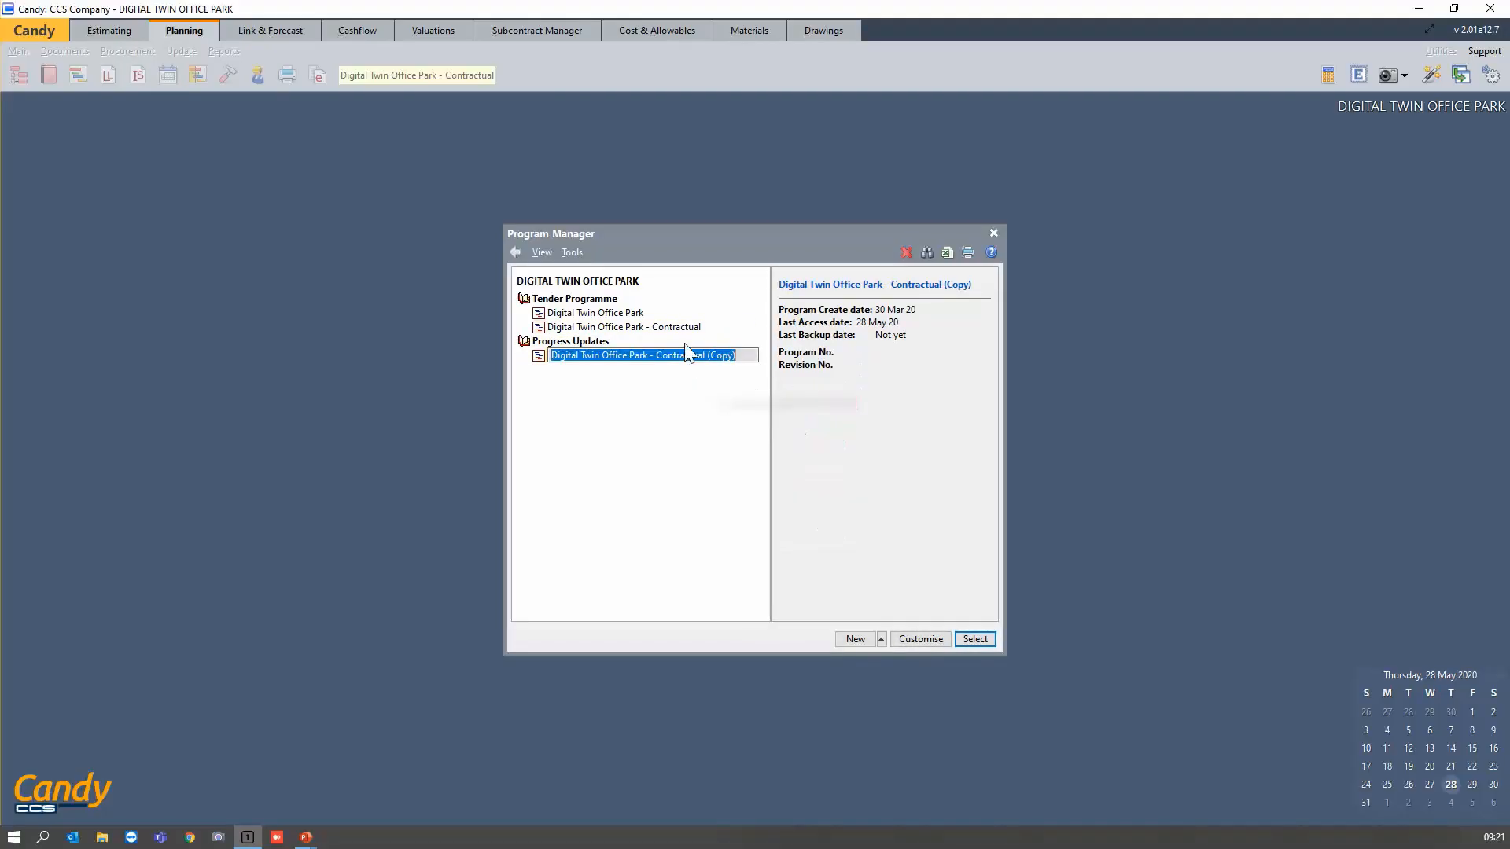
pyautogui.moveTo(659, 349); pyautogui.dragTo(776, 352)
pyautogui.write('Up')
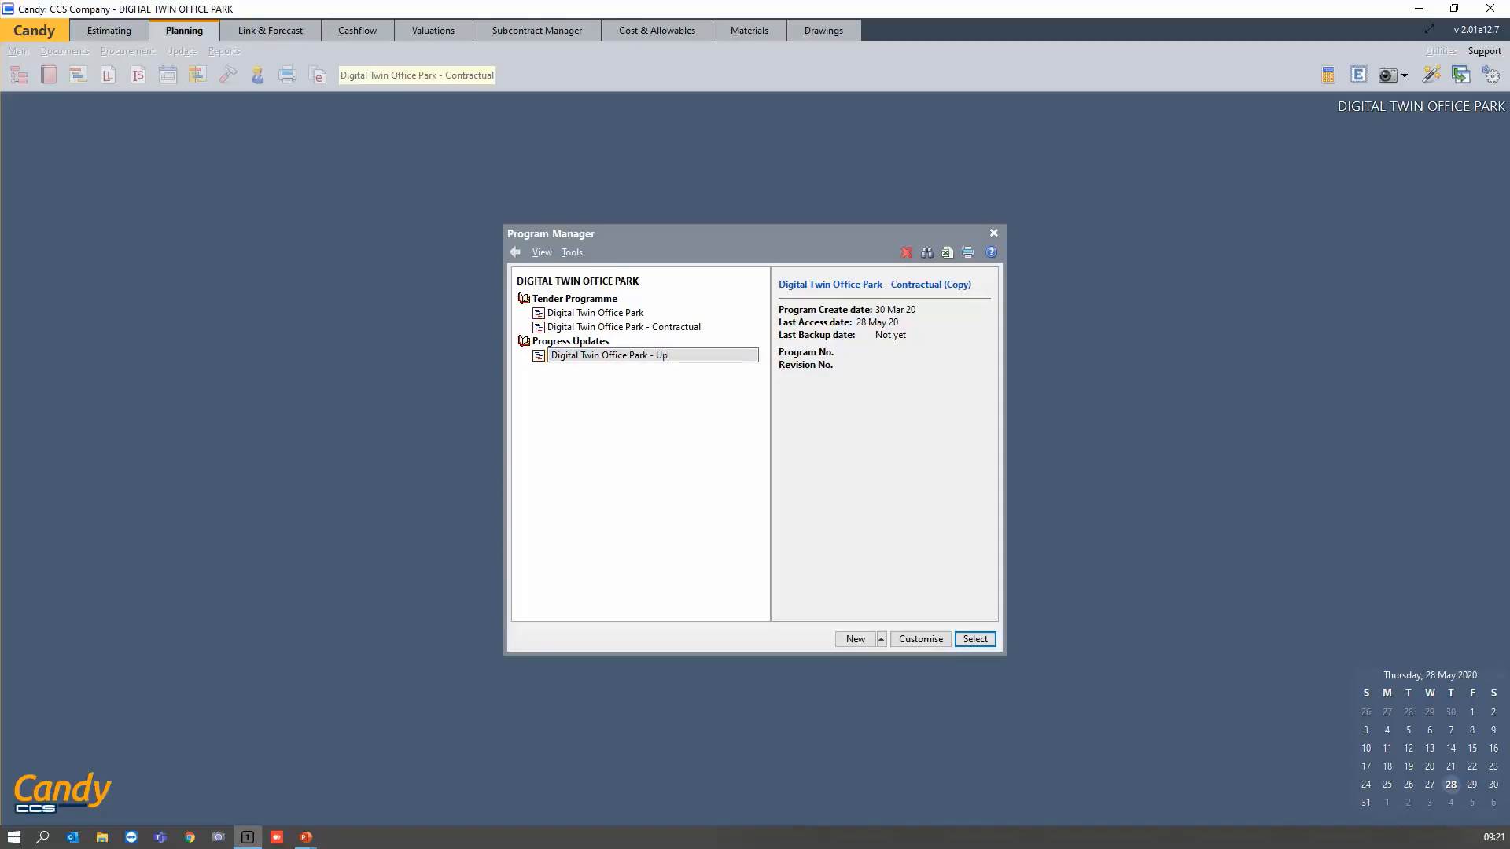
pyautogui.write('date 1')
pyautogui.press('Return')
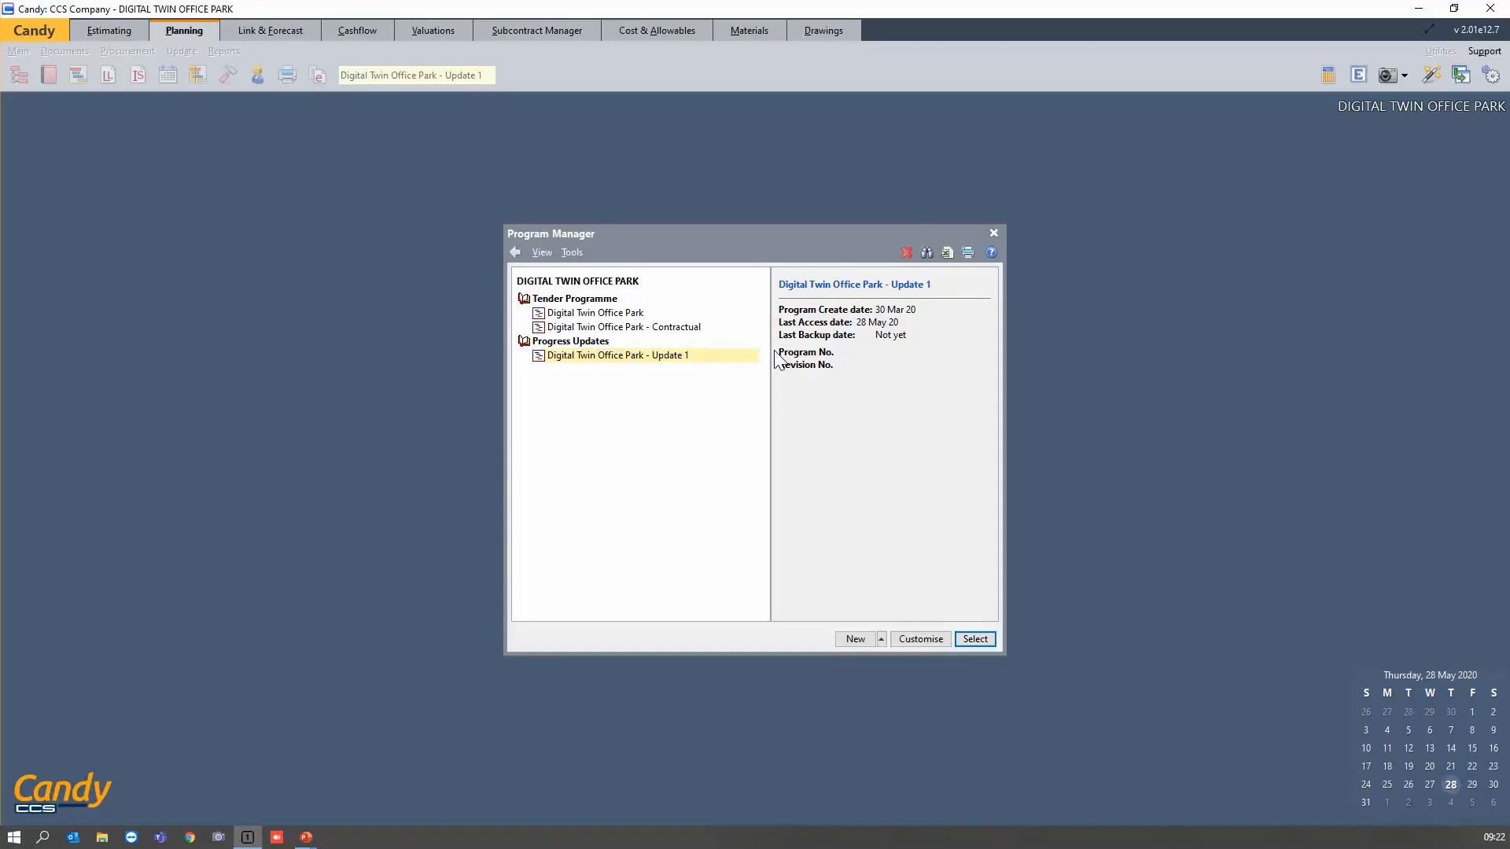
pyautogui.hotkey('alt', 'Tab')
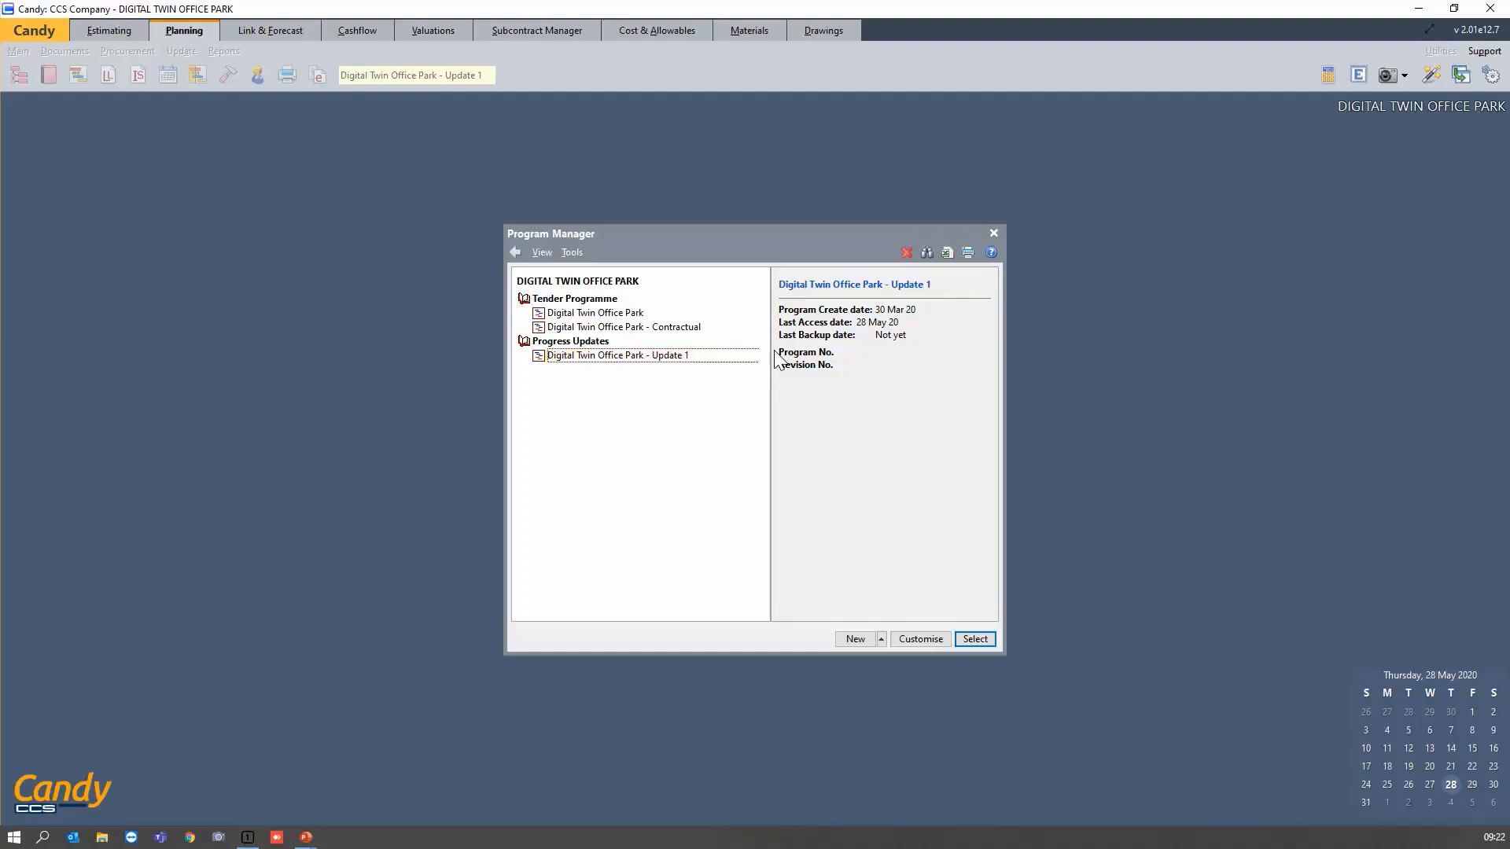
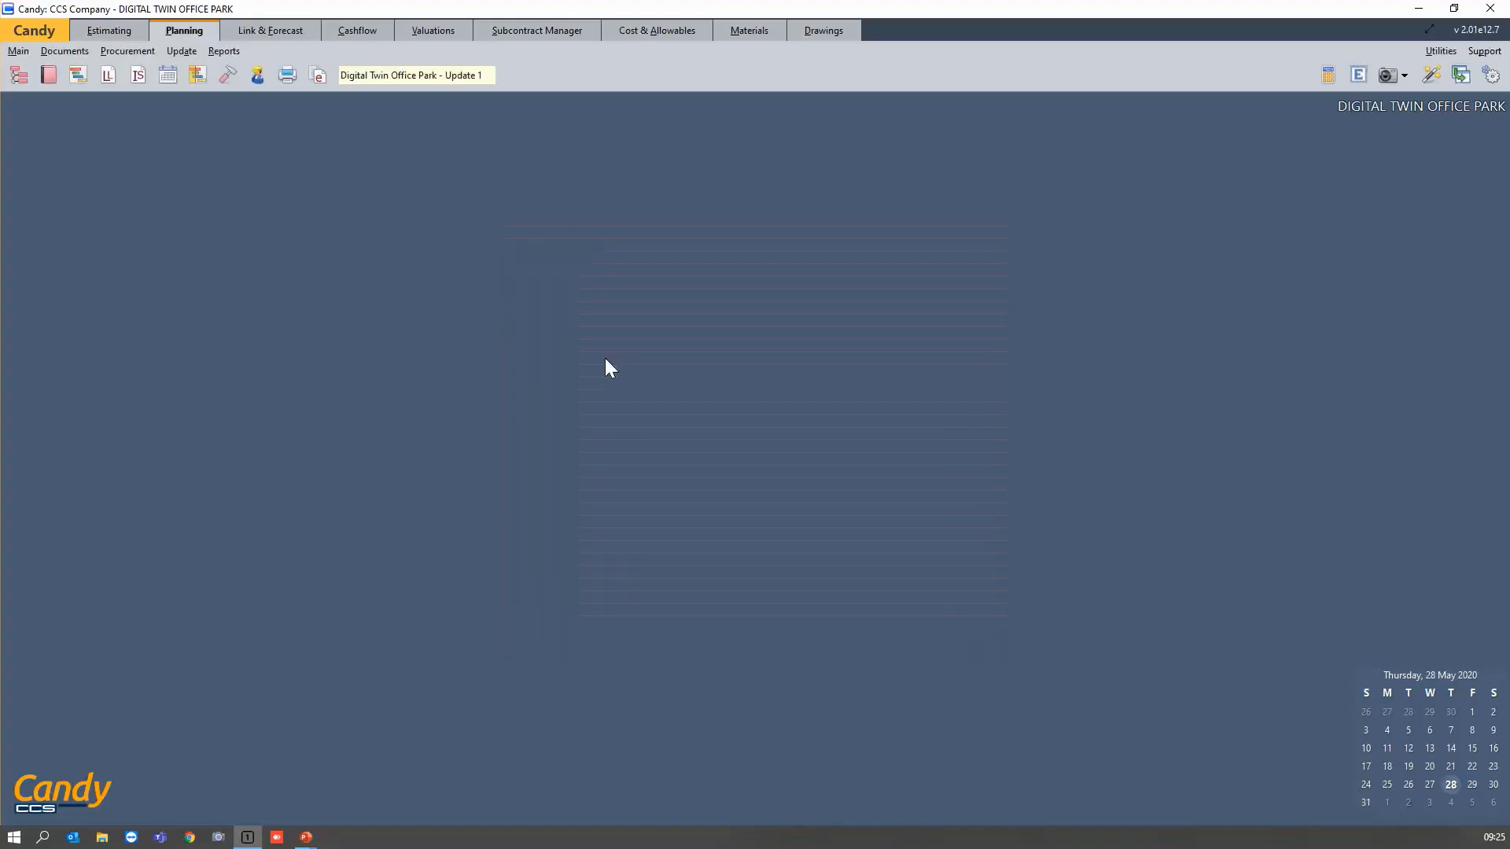
# Open the Update 1 standard barchart and advance Time Now to 31/01/2020, keeping the existing base program.
pyautogui.click(77, 76)
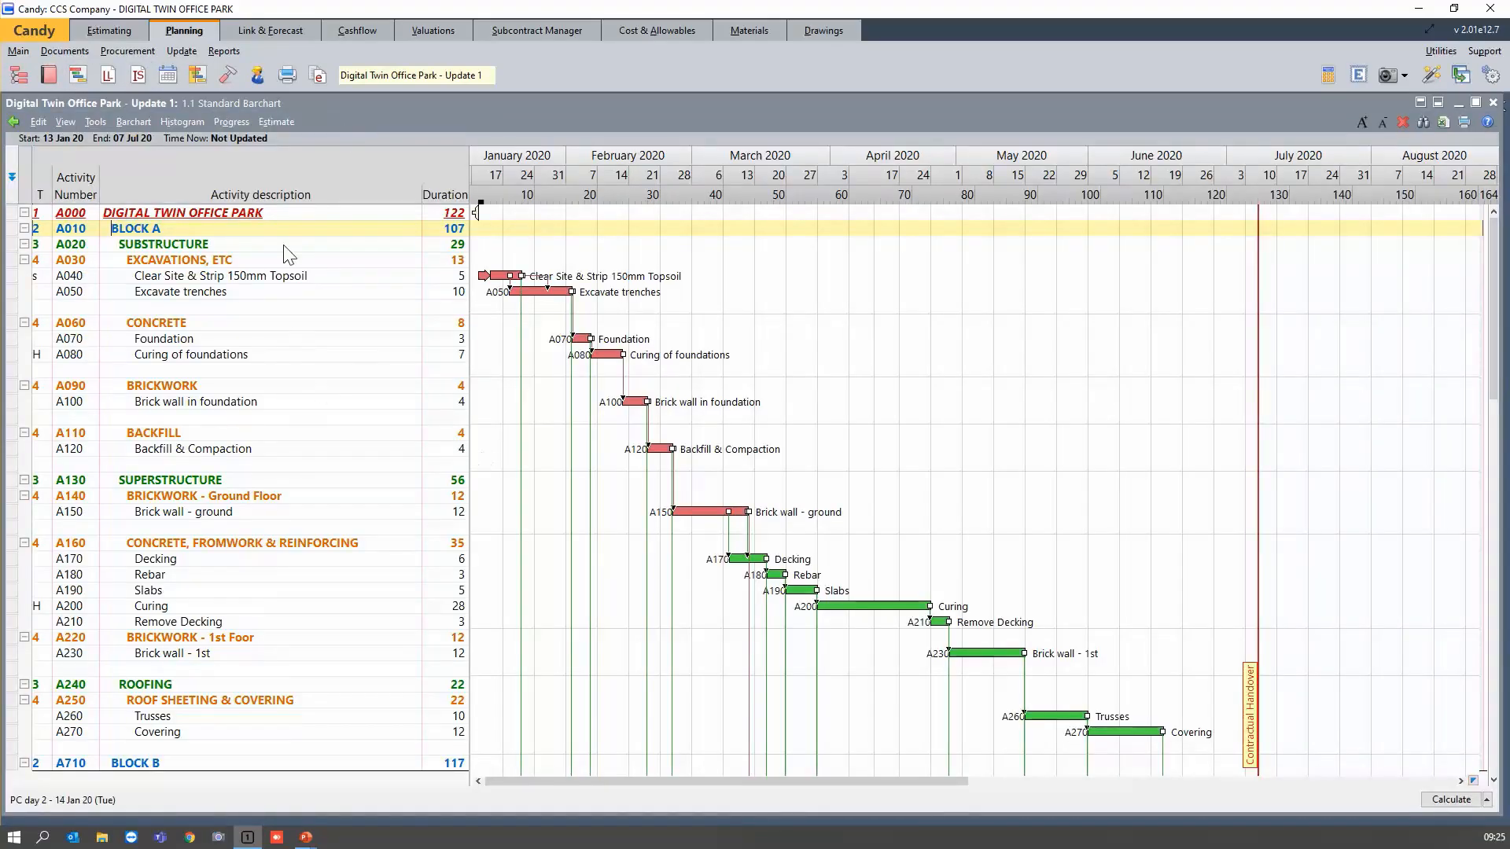
pyautogui.click(197, 75)
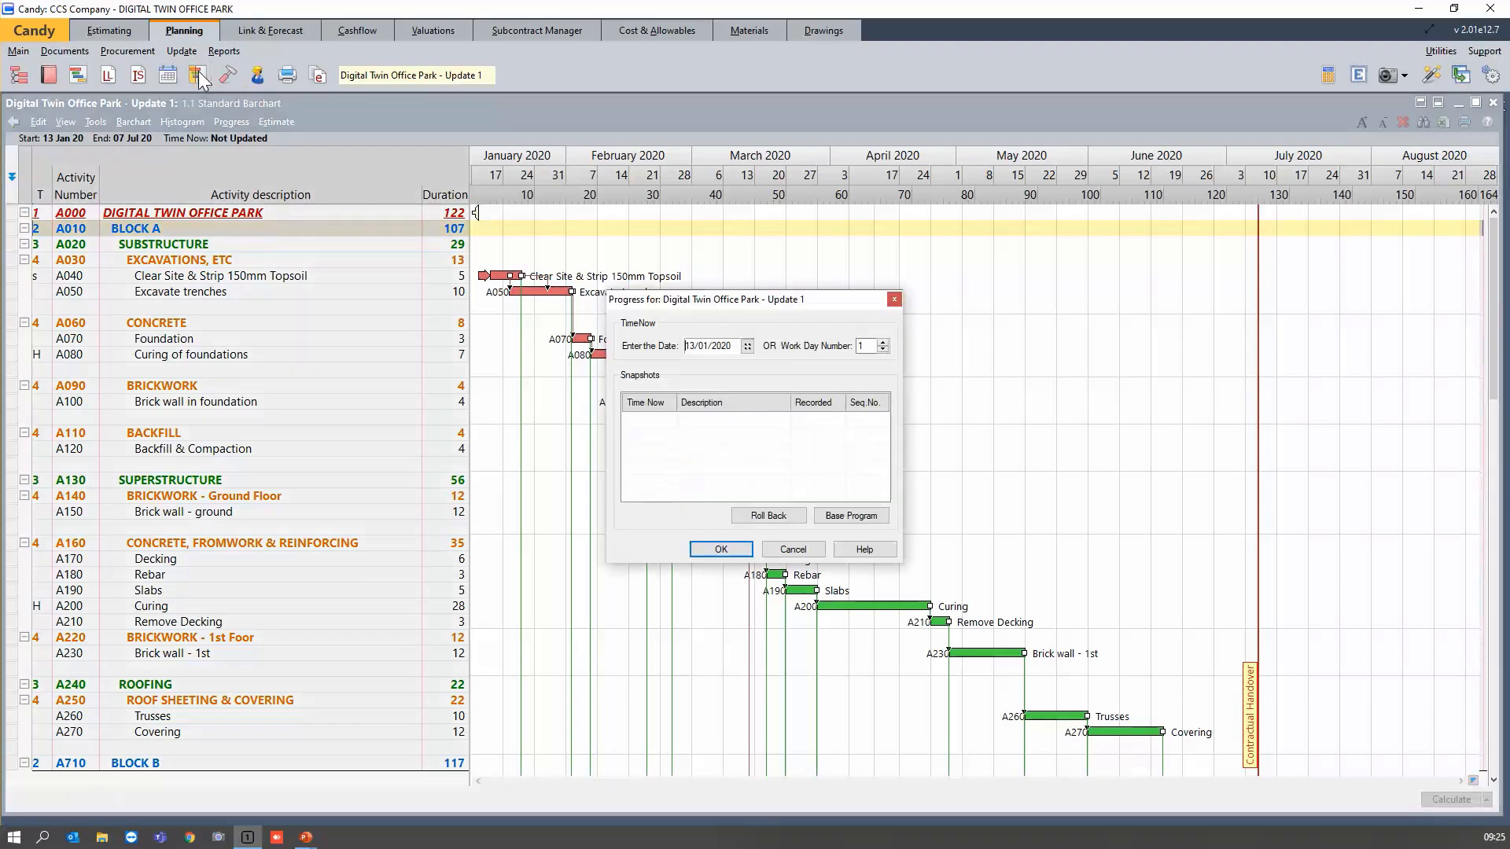
pyautogui.click(749, 348)
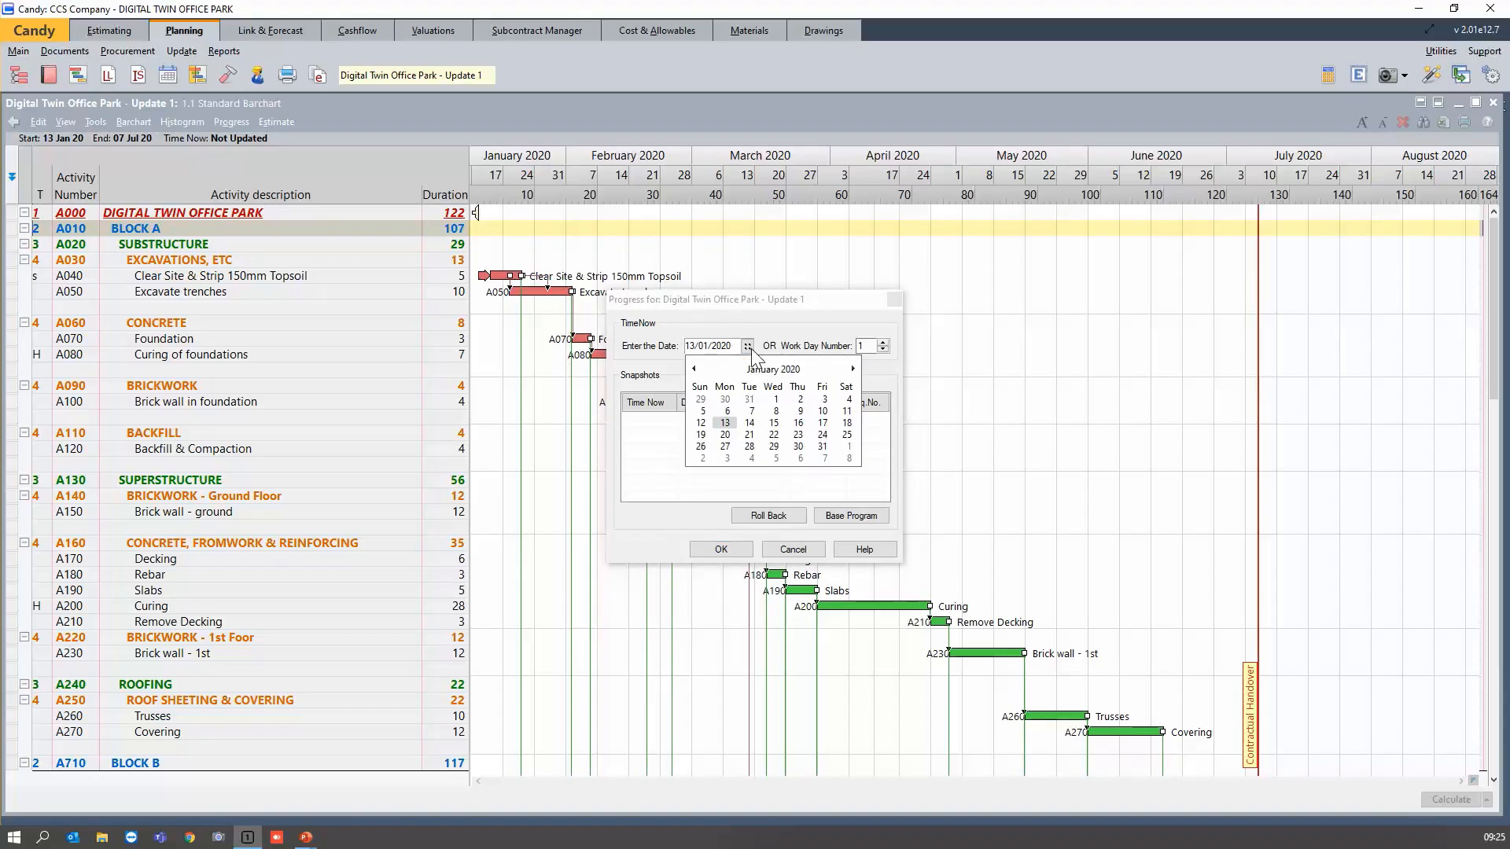
pyautogui.click(823, 447)
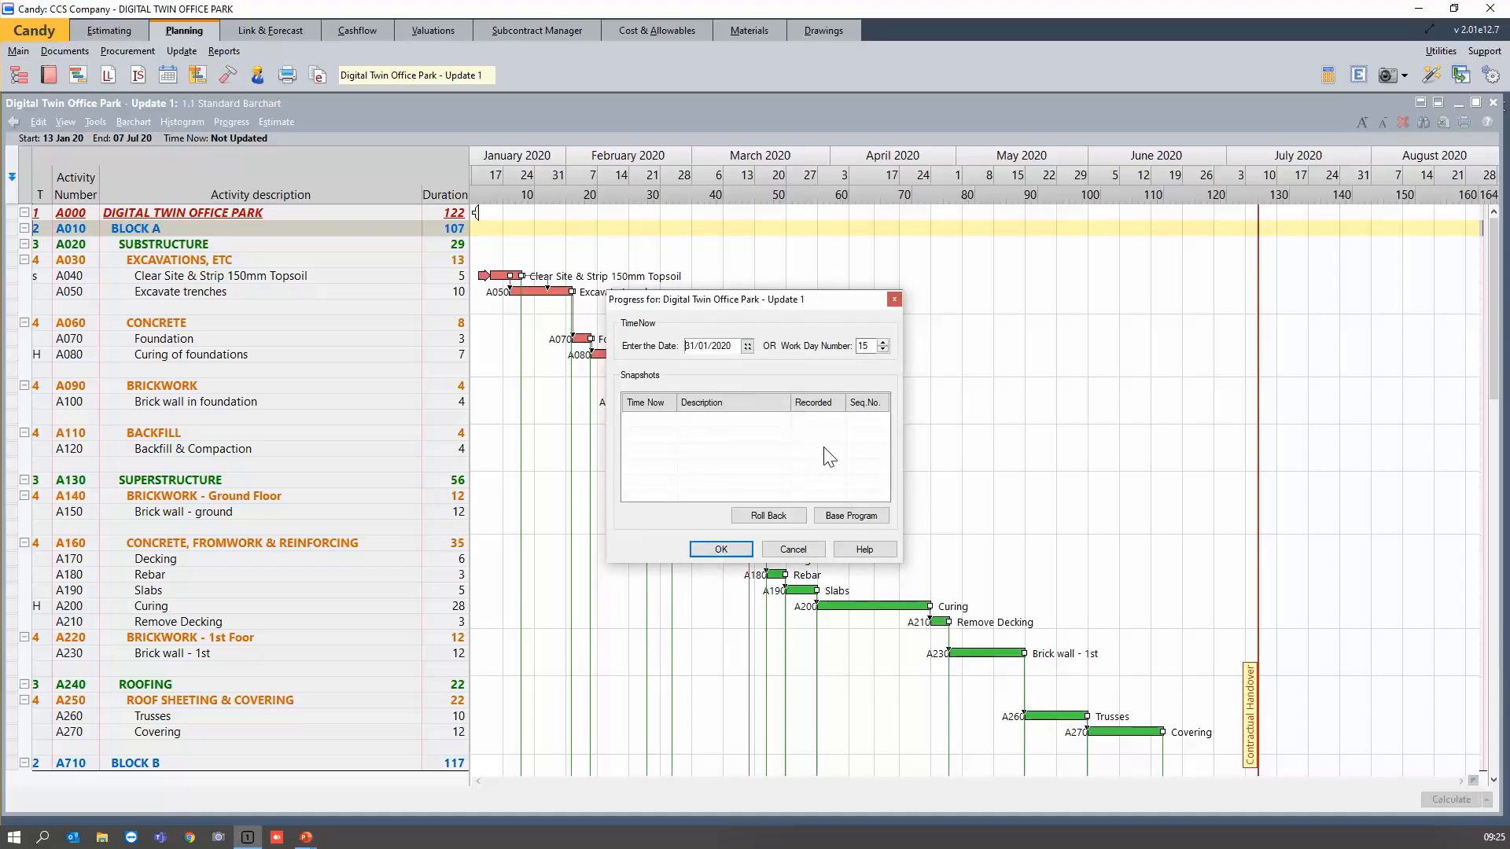
pyautogui.click(710, 551)
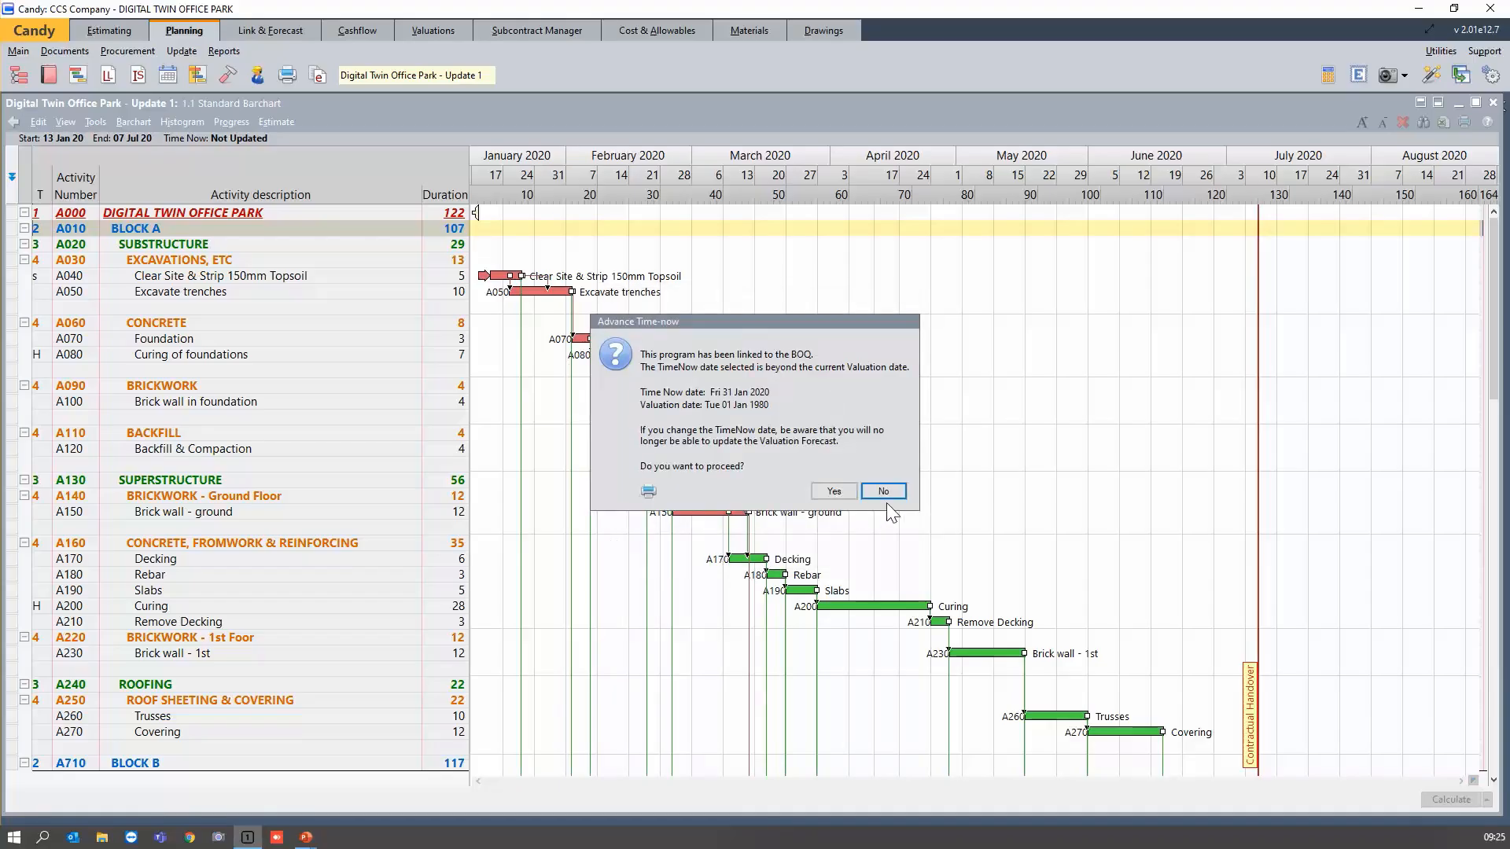
pyautogui.click(834, 490)
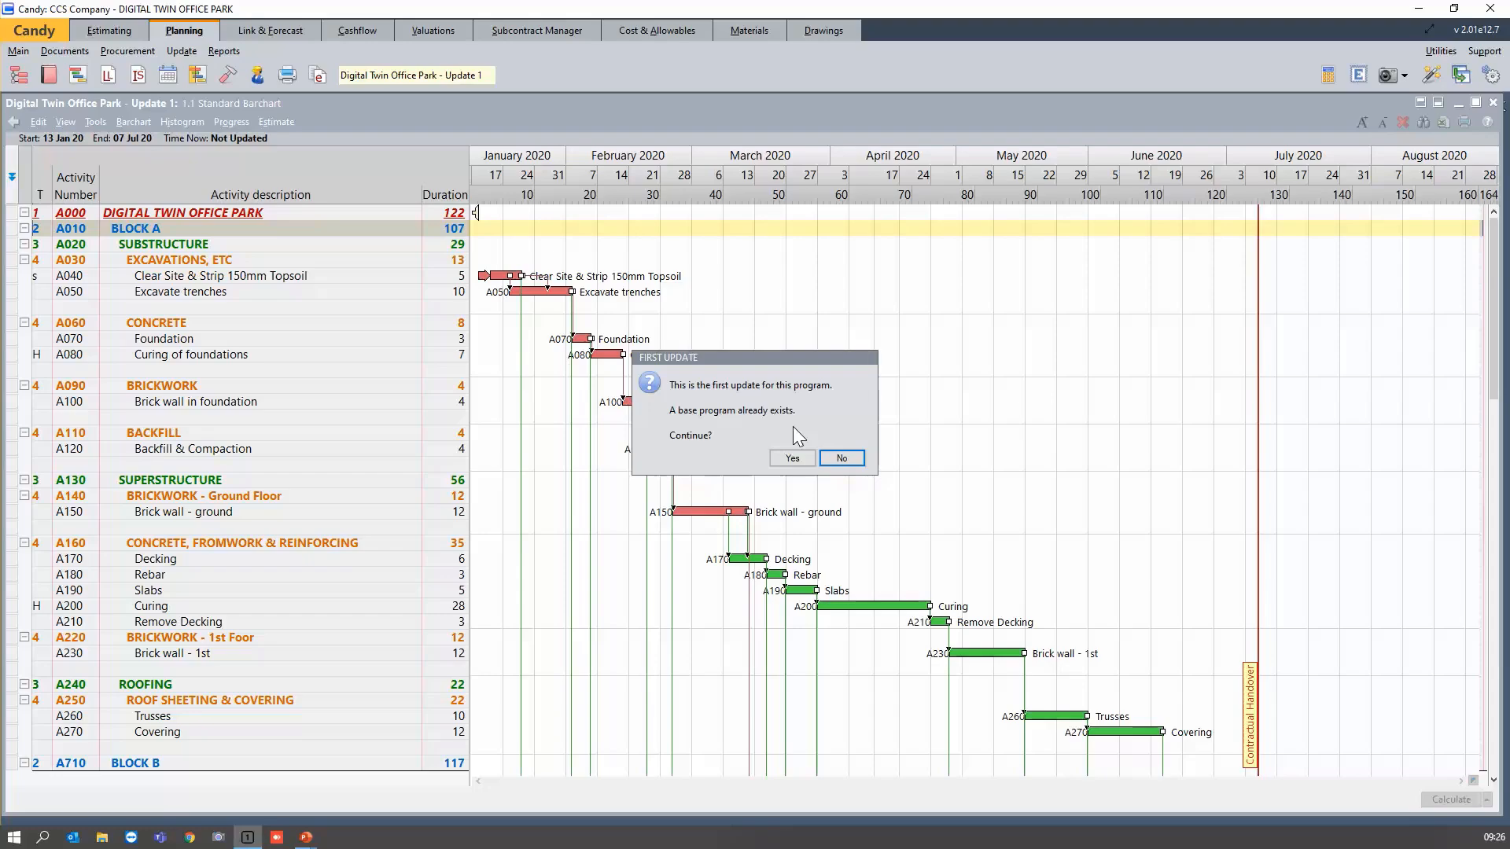
pyautogui.click(779, 459)
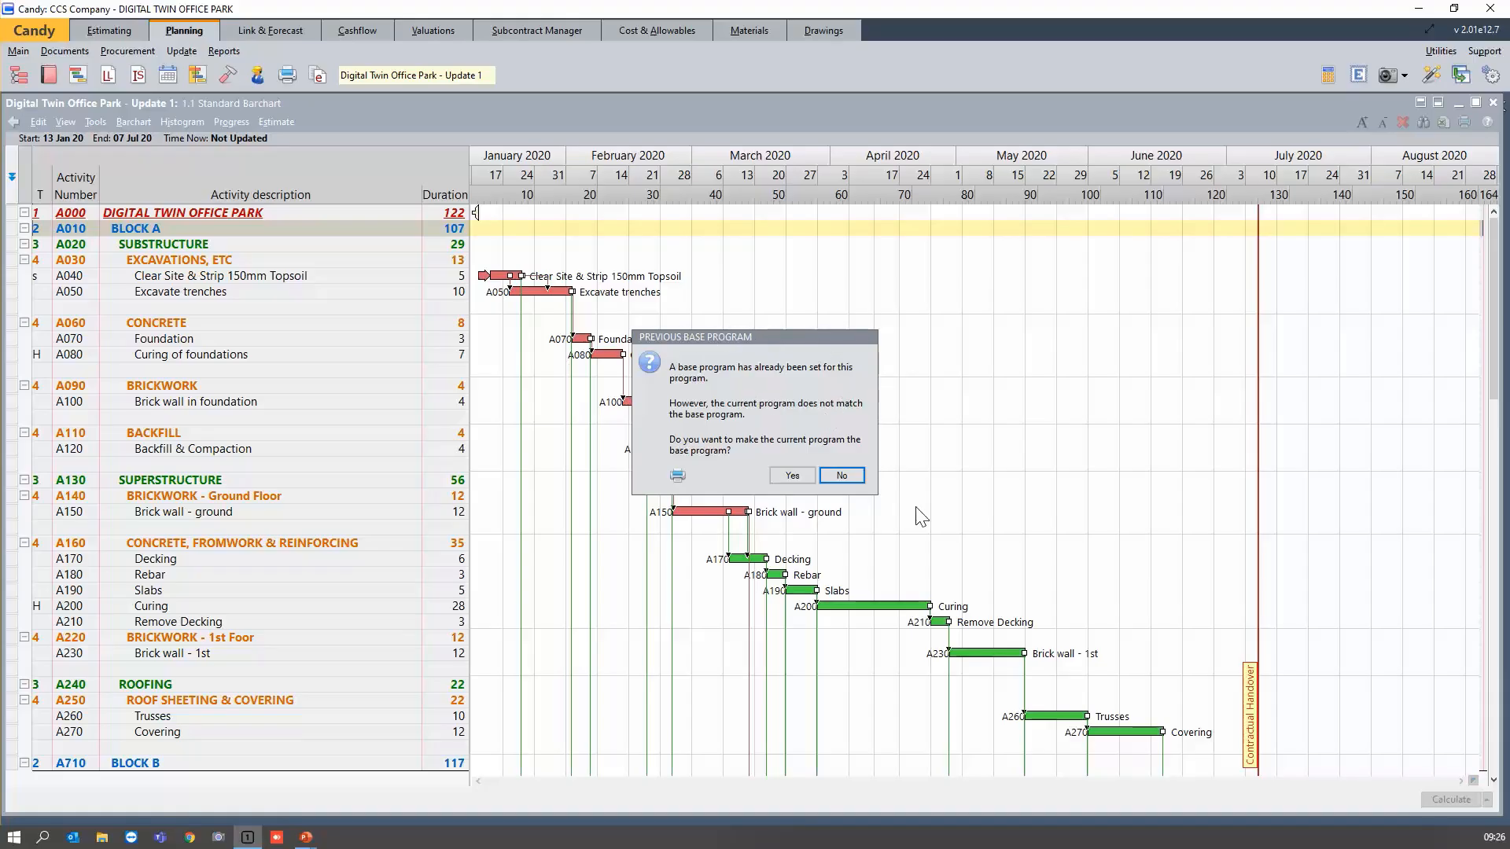
pyautogui.click(851, 481)
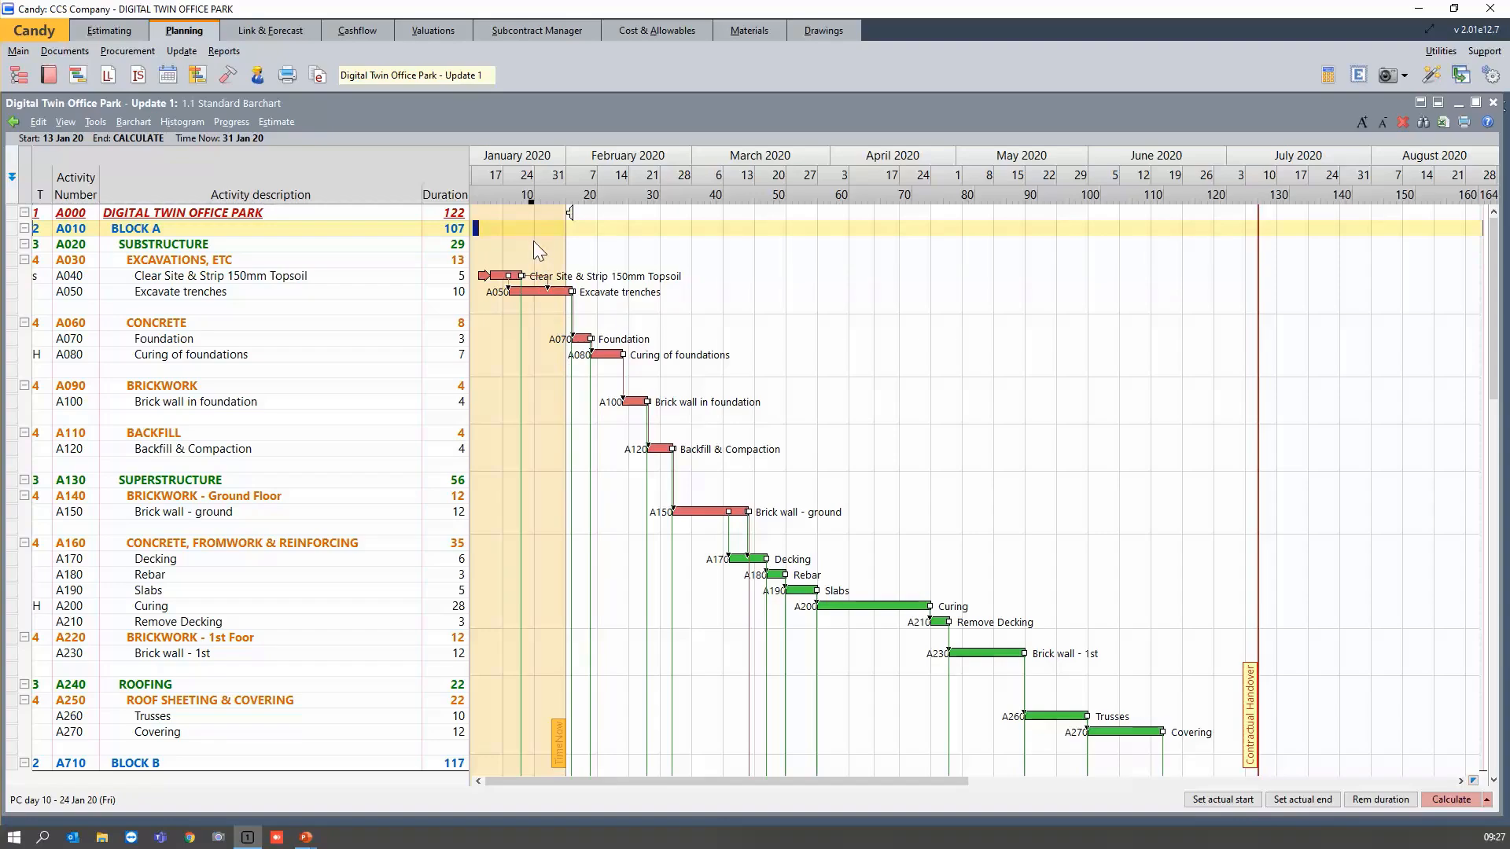
# Clear all activity allocations in Update 1's BOQ with Activity Allocations document, close it and return to the planning barchart.
pyautogui.click(261, 32)
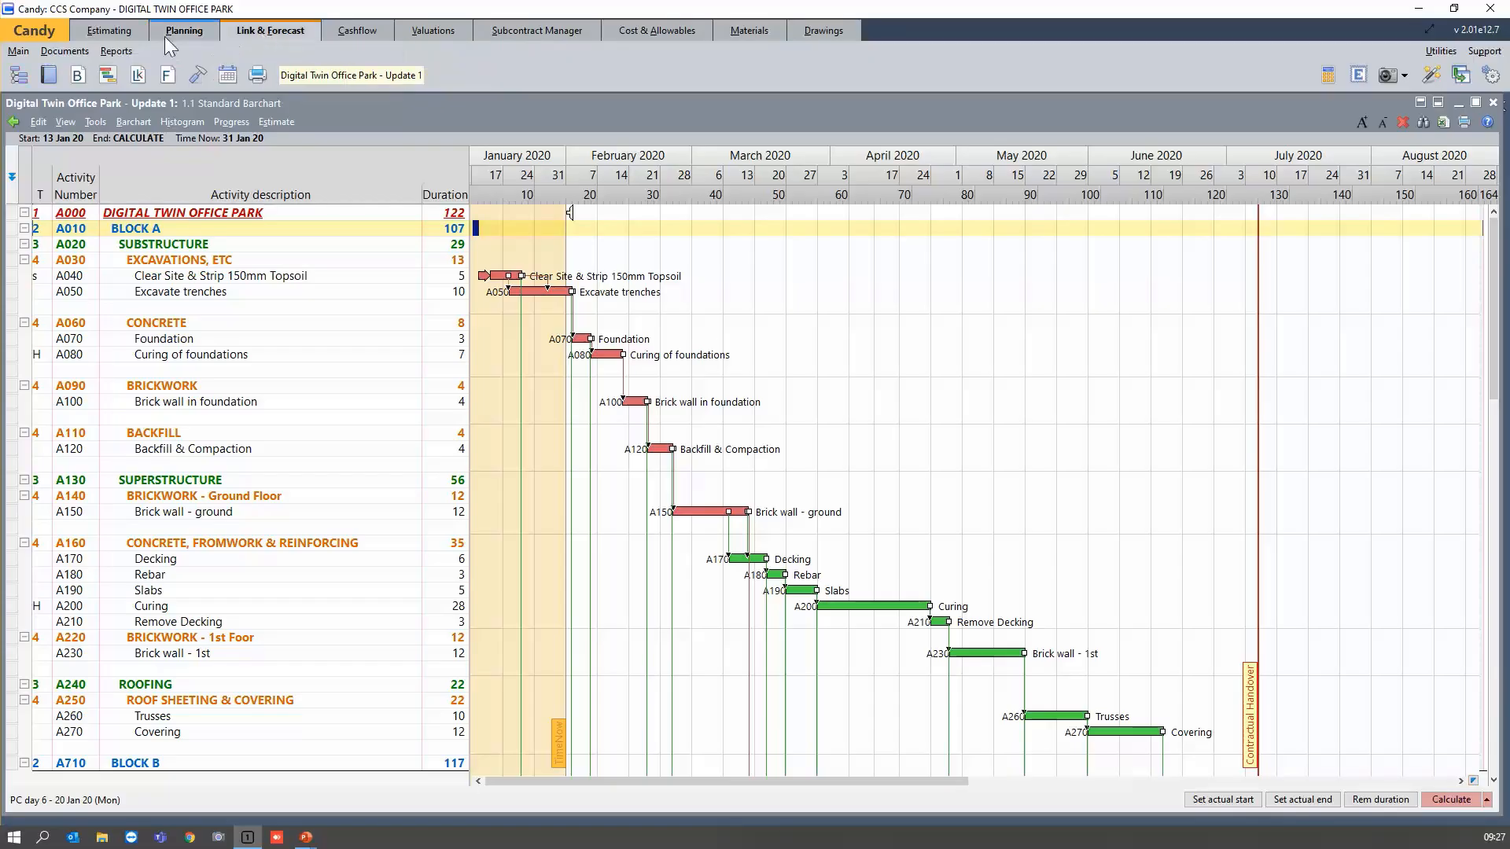
pyautogui.click(139, 76)
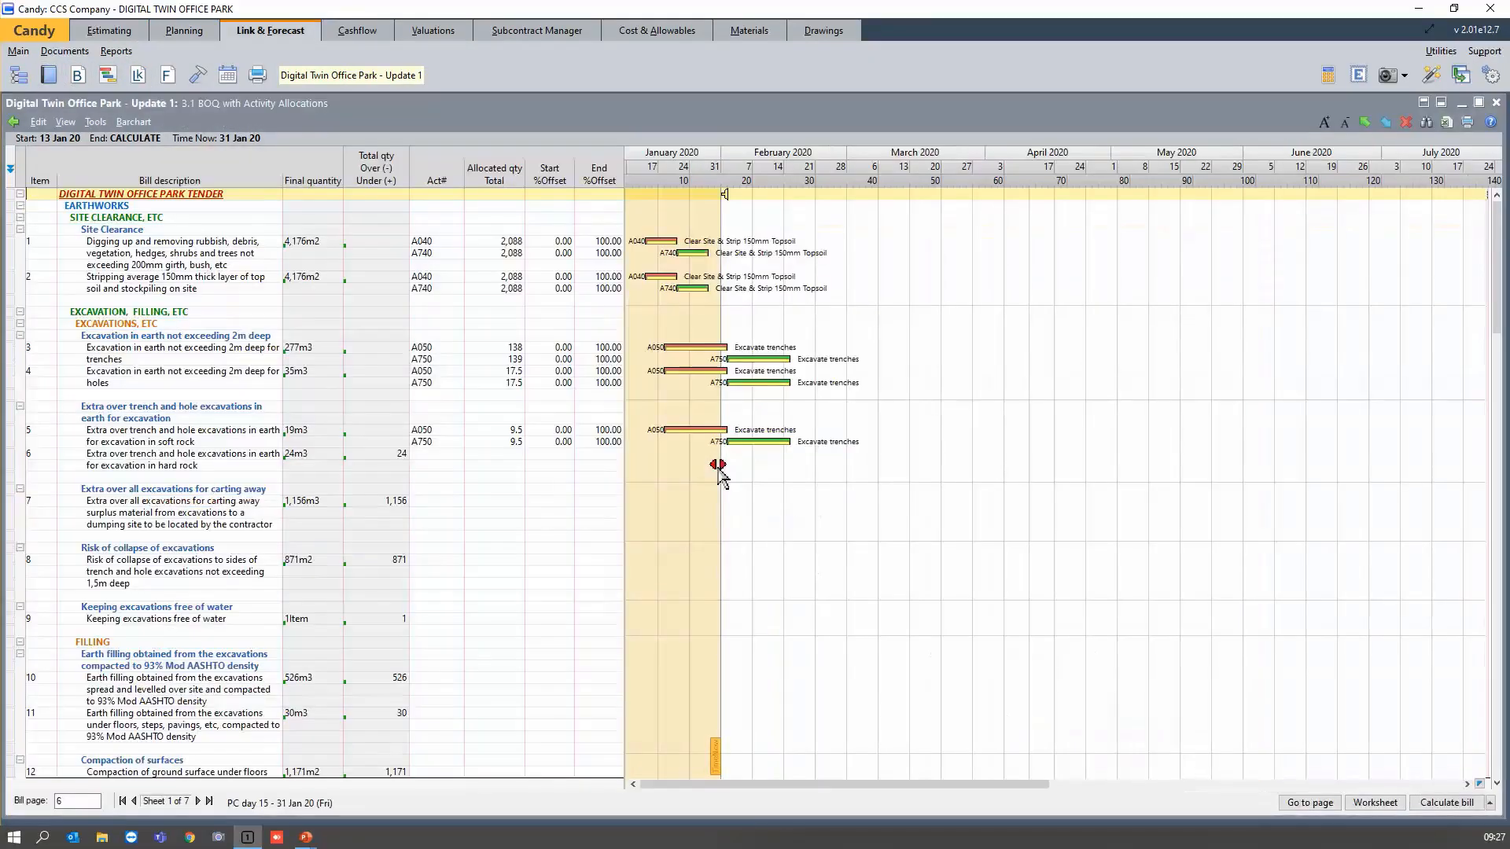
pyautogui.rightClick(426, 182)
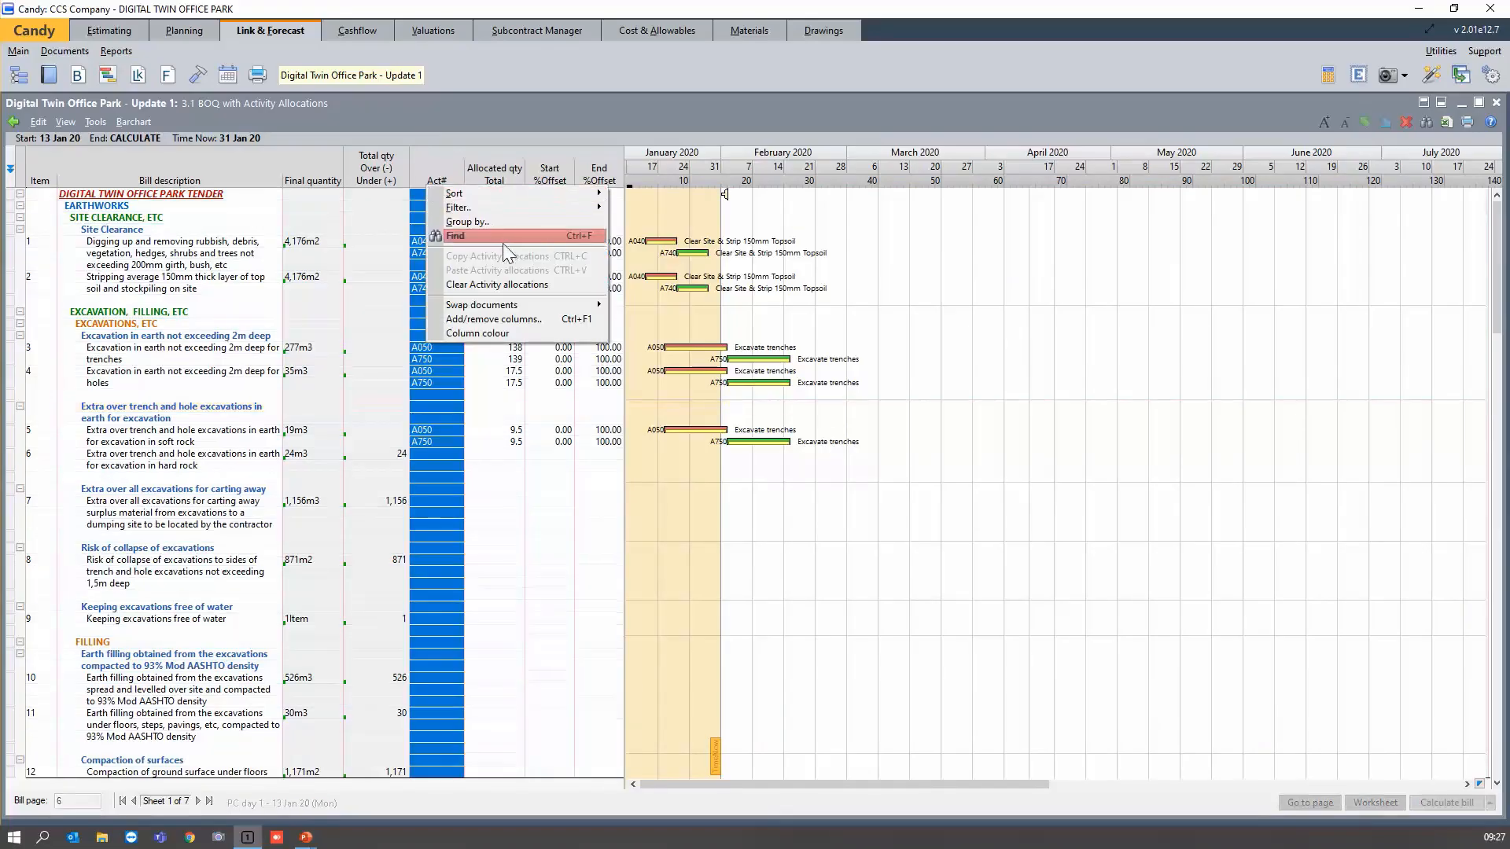
pyautogui.click(482, 284)
pyautogui.click(786, 434)
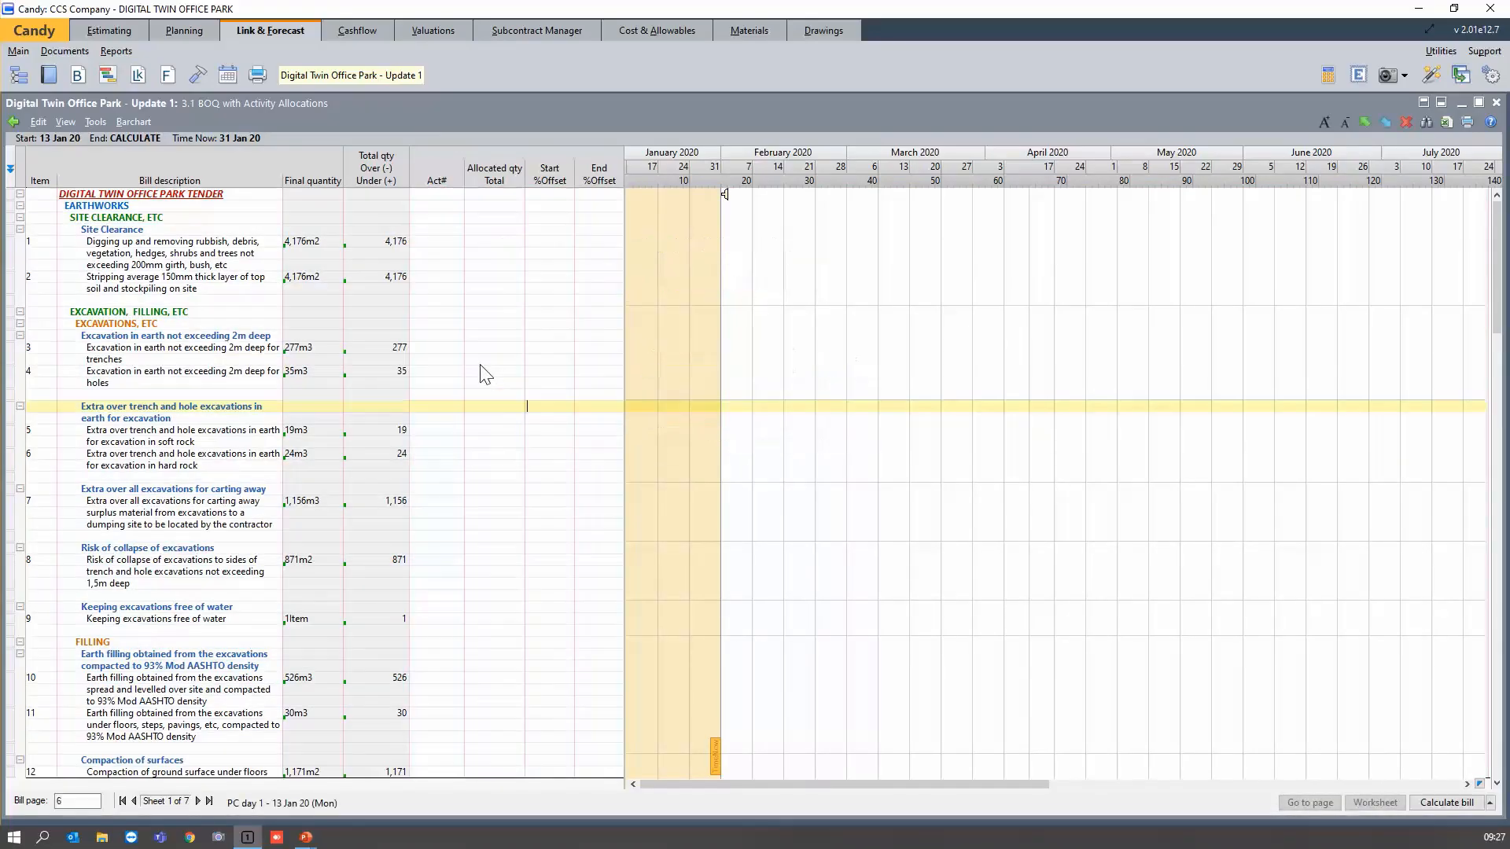
pyautogui.click(1496, 110)
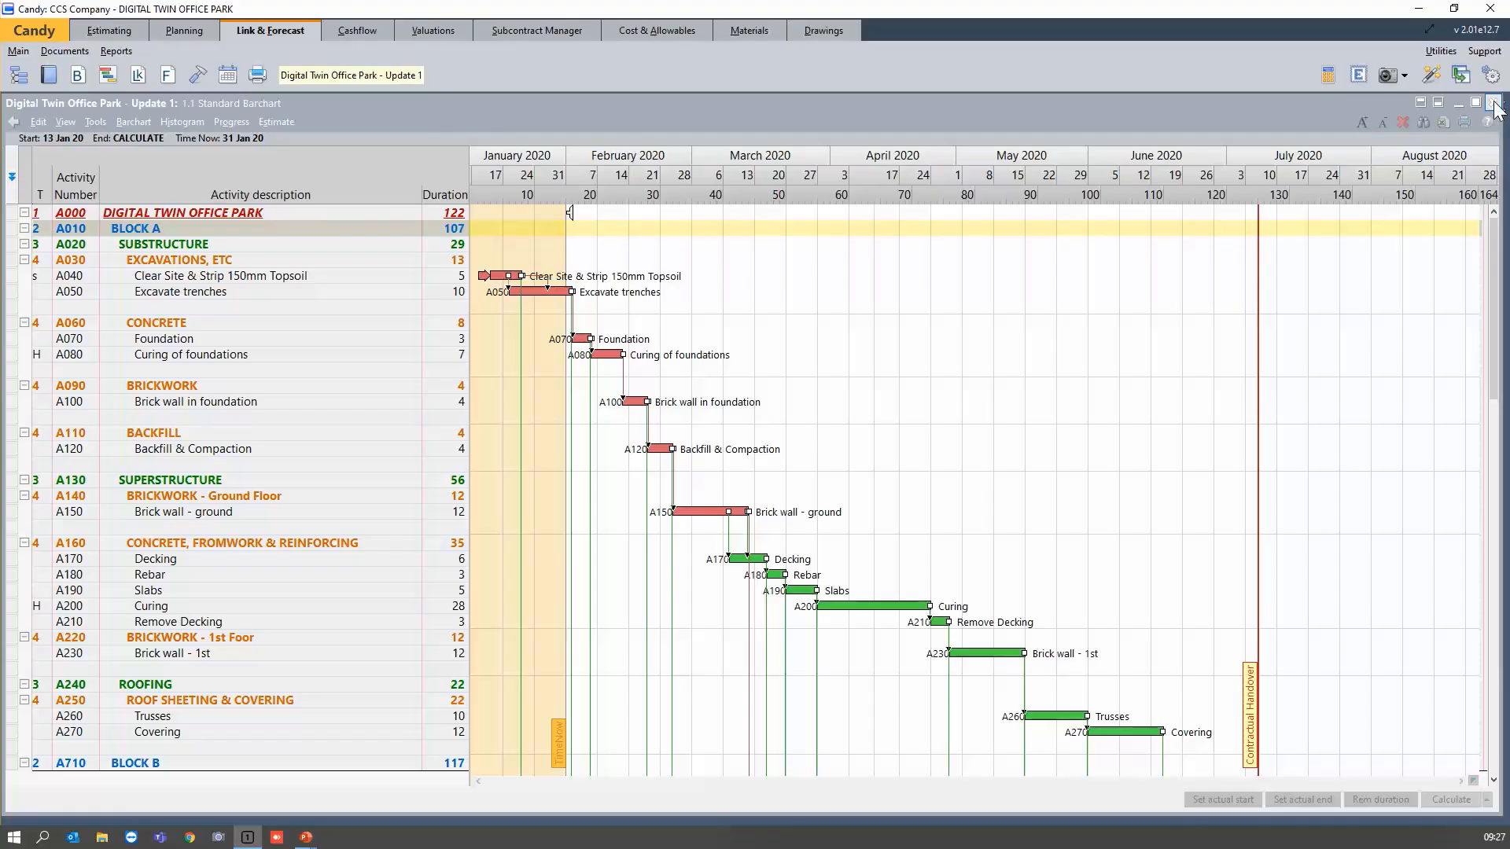
pyautogui.click(190, 30)
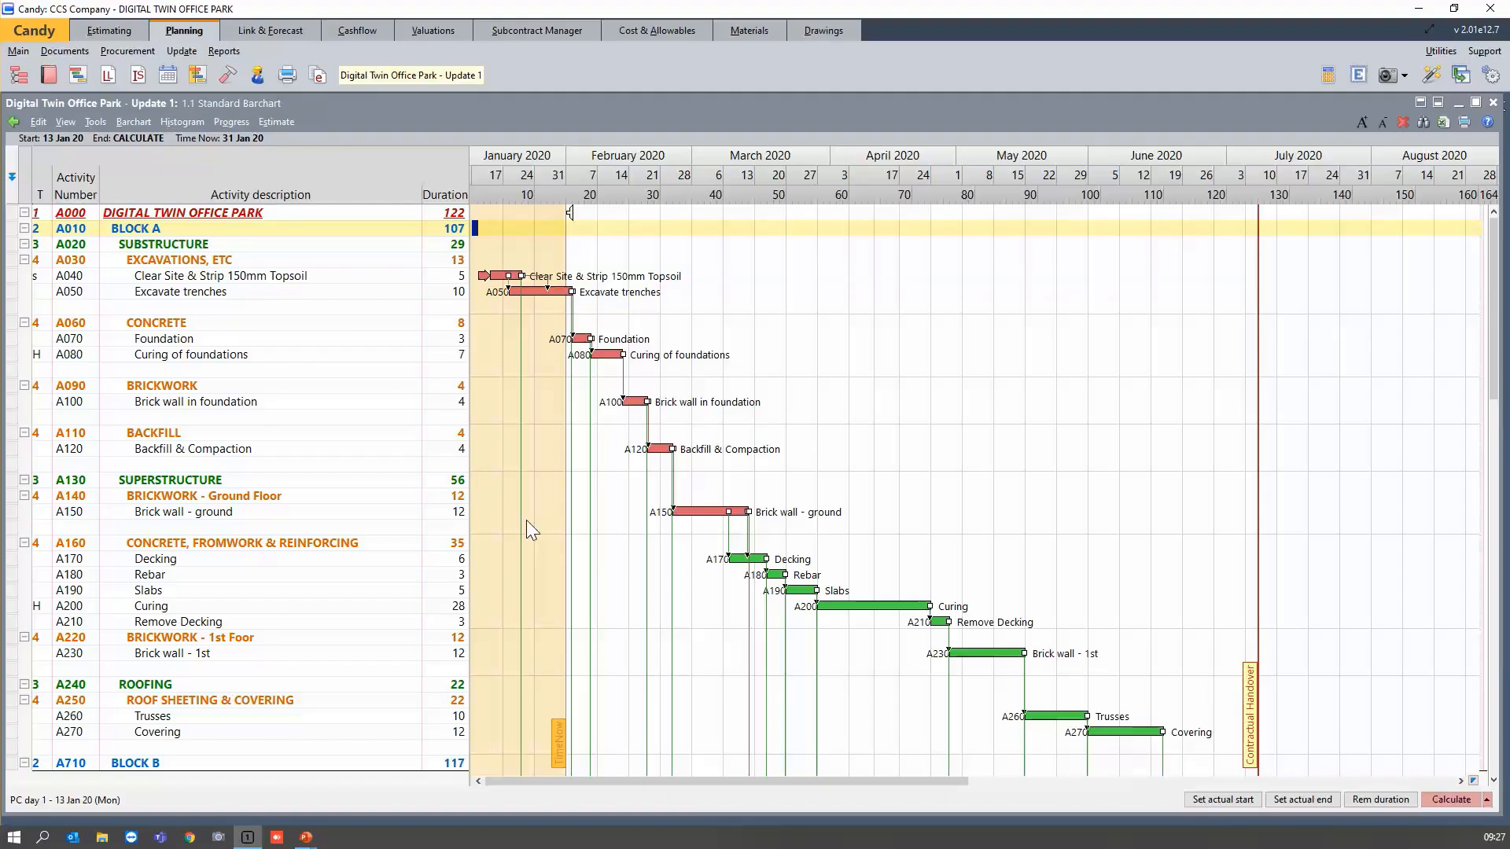
pyautogui.click(512, 277)
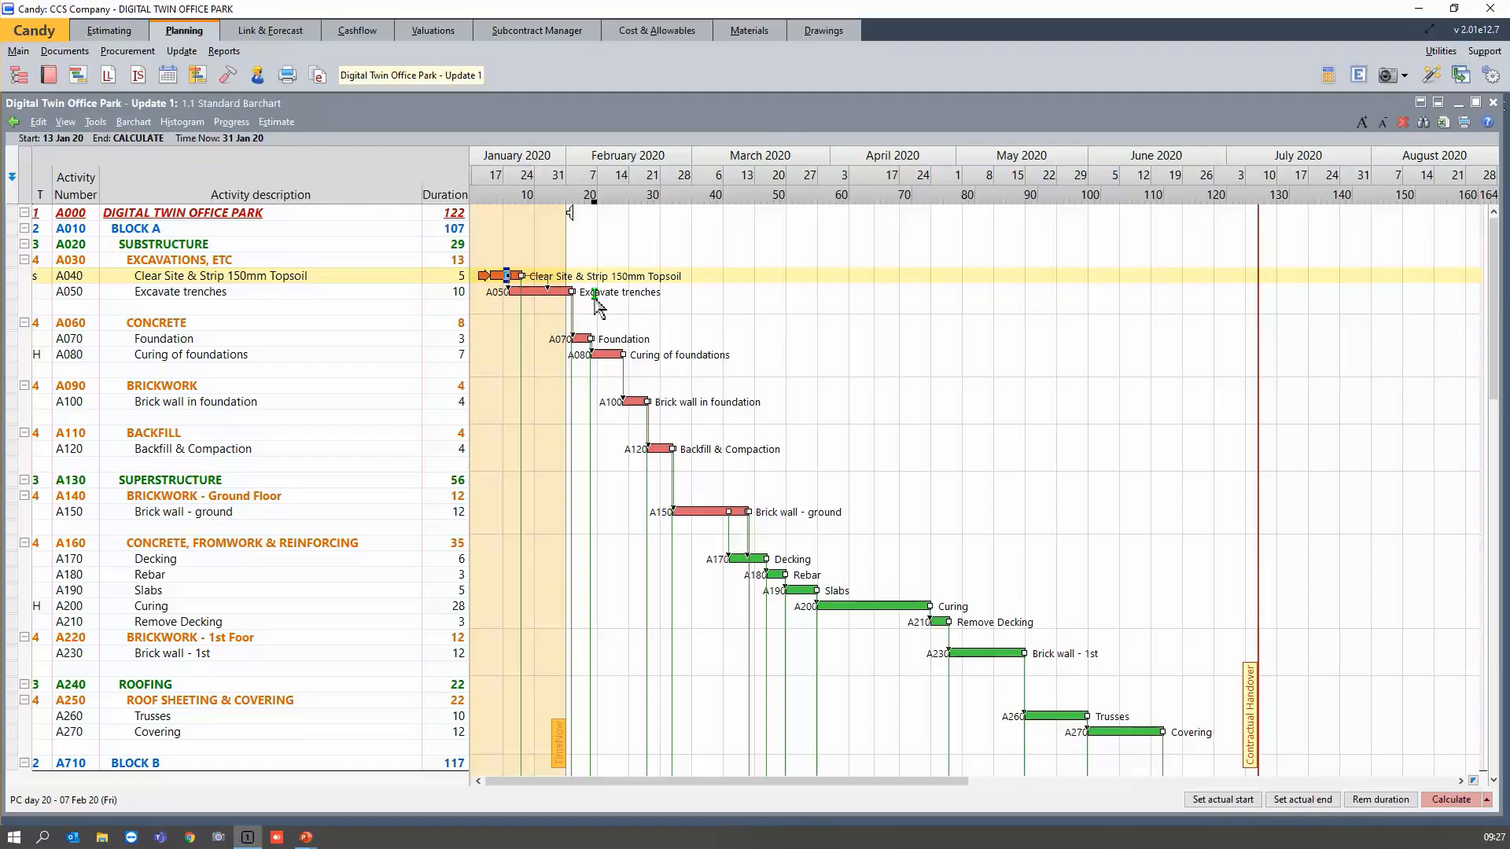
pyautogui.click(44, 76)
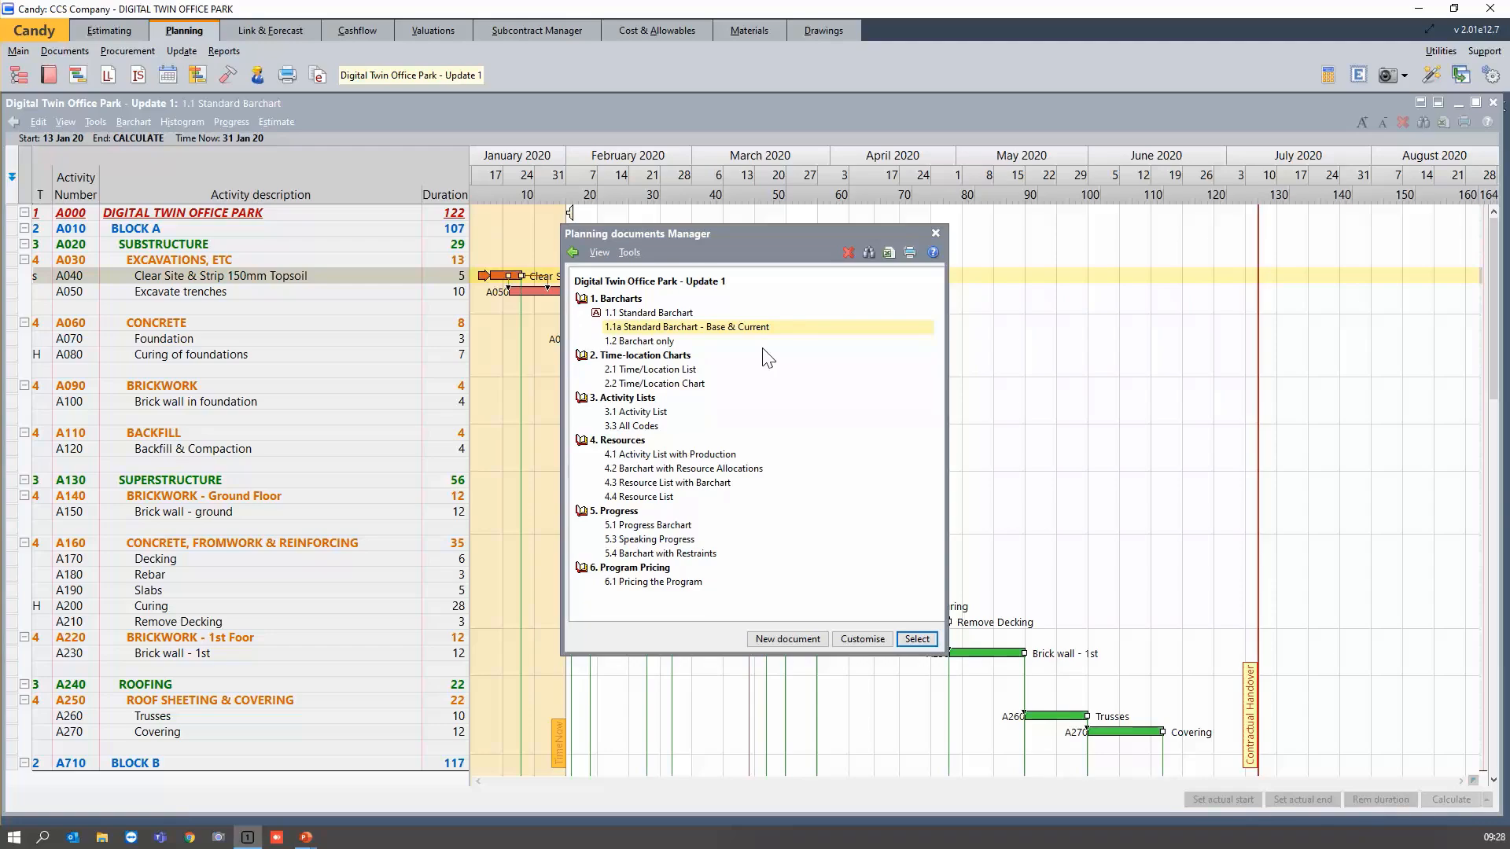
pyautogui.click(649, 526)
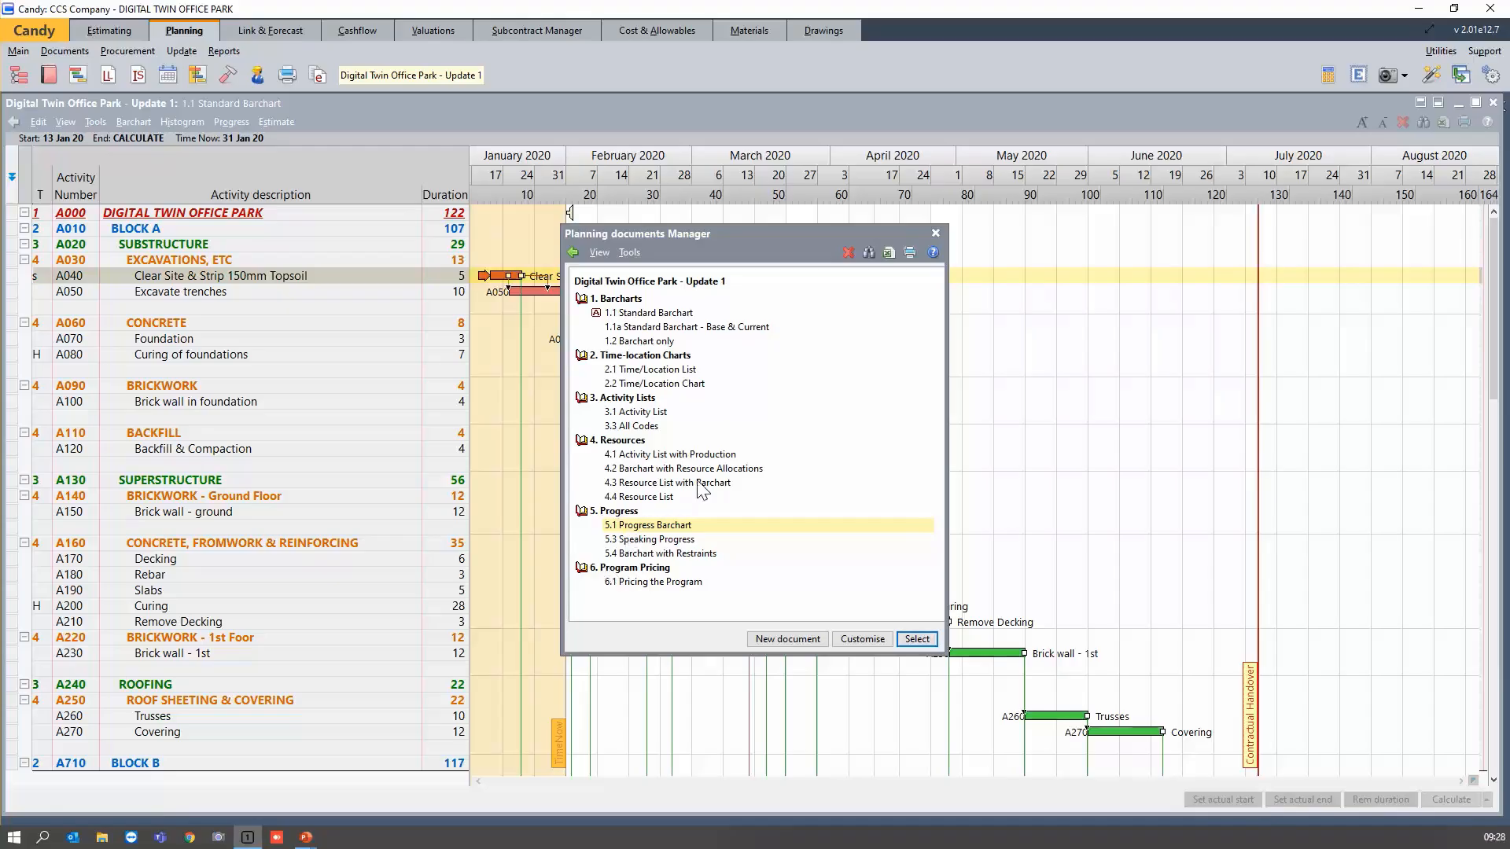
pyautogui.click(935, 233)
# Swap the standard barchart for the 5.1 Progress Barchart document.
pyautogui.click(281, 243)
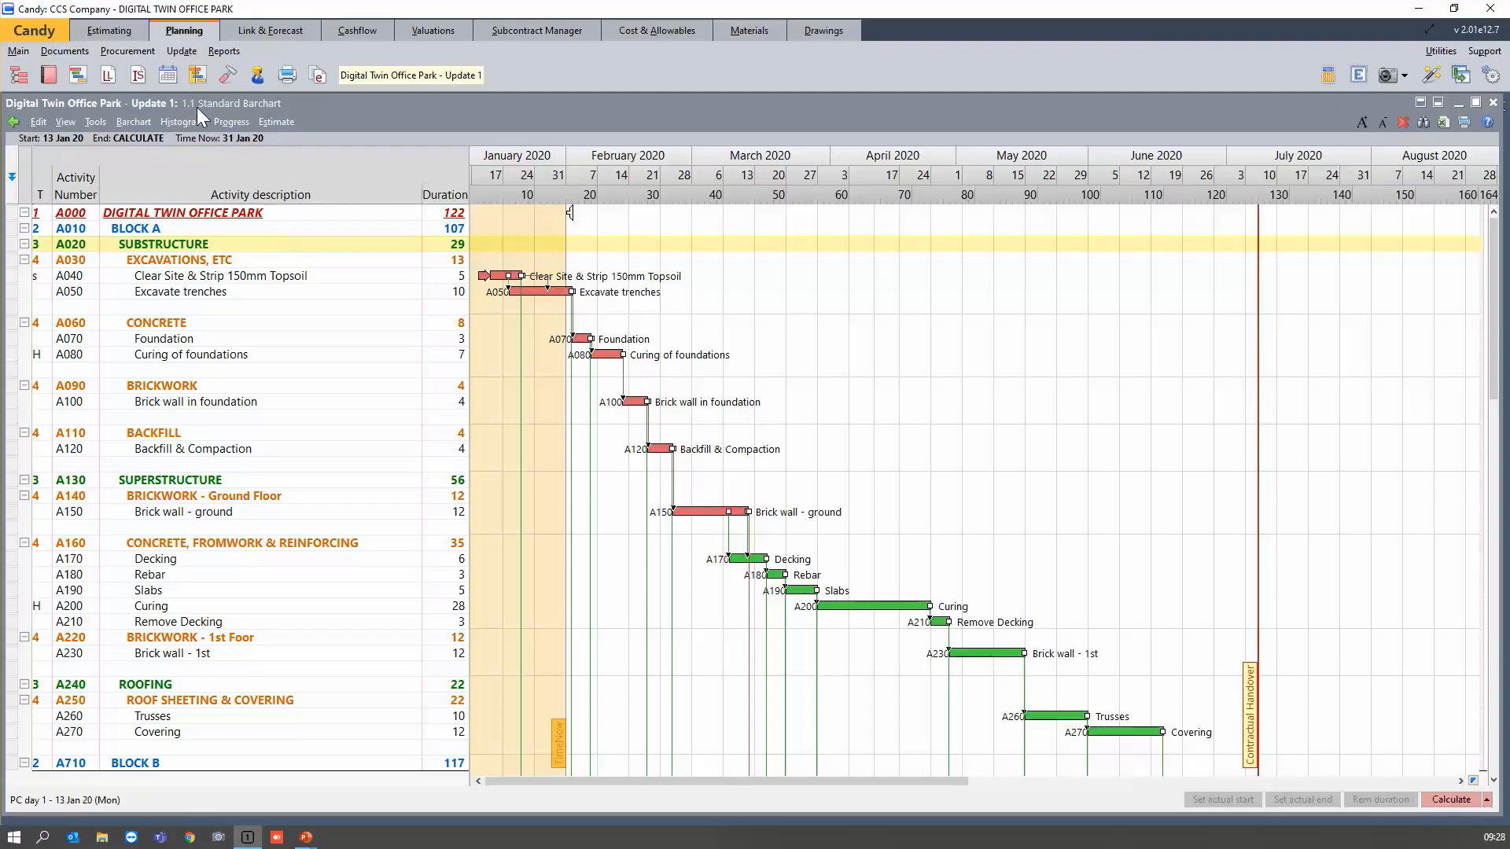
pyautogui.click(64, 123)
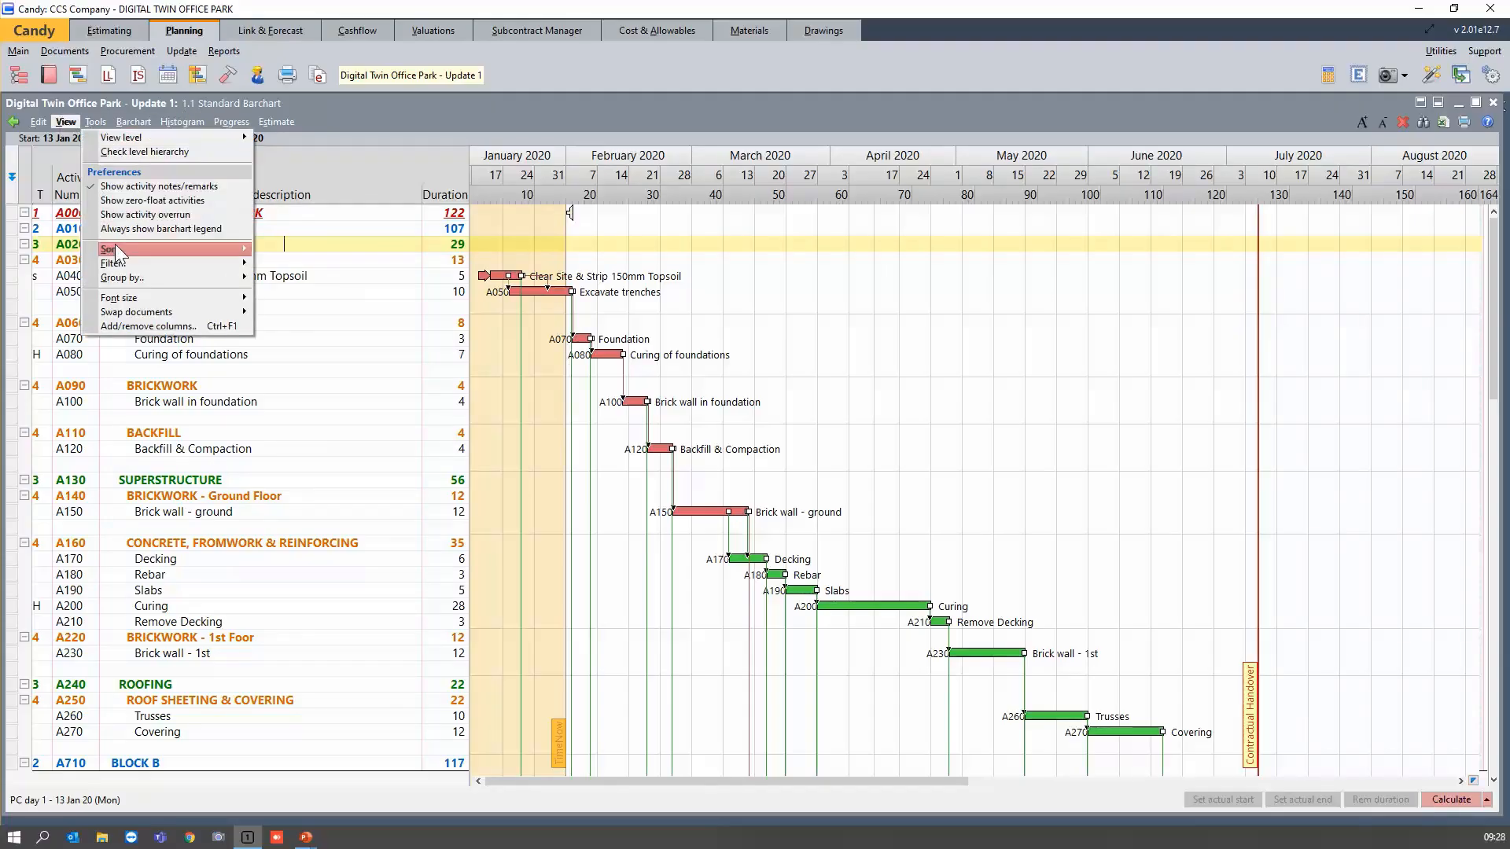
pyautogui.moveTo(116, 310)
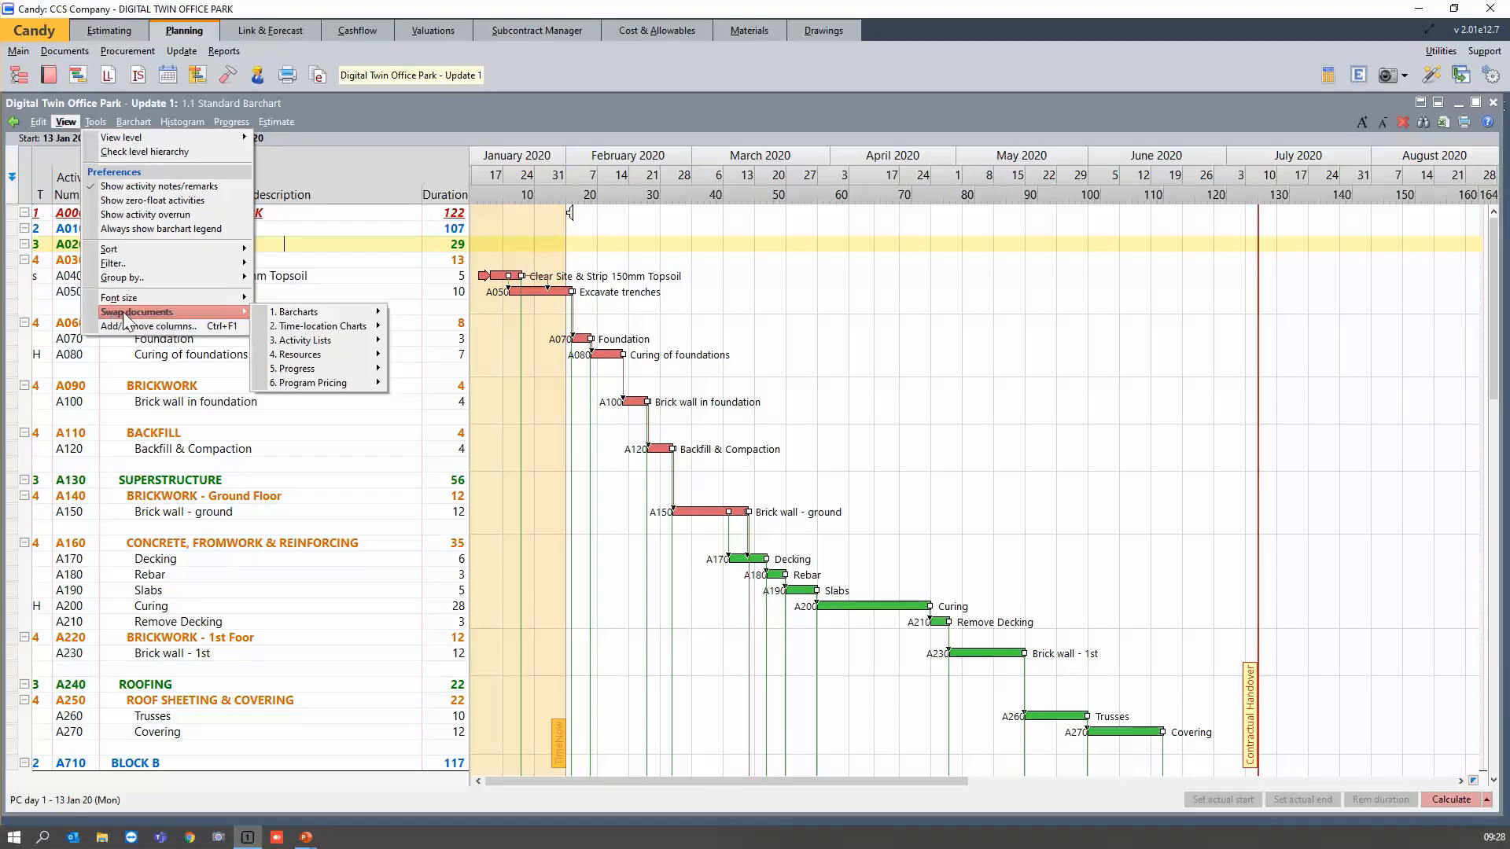
pyautogui.moveTo(315, 375)
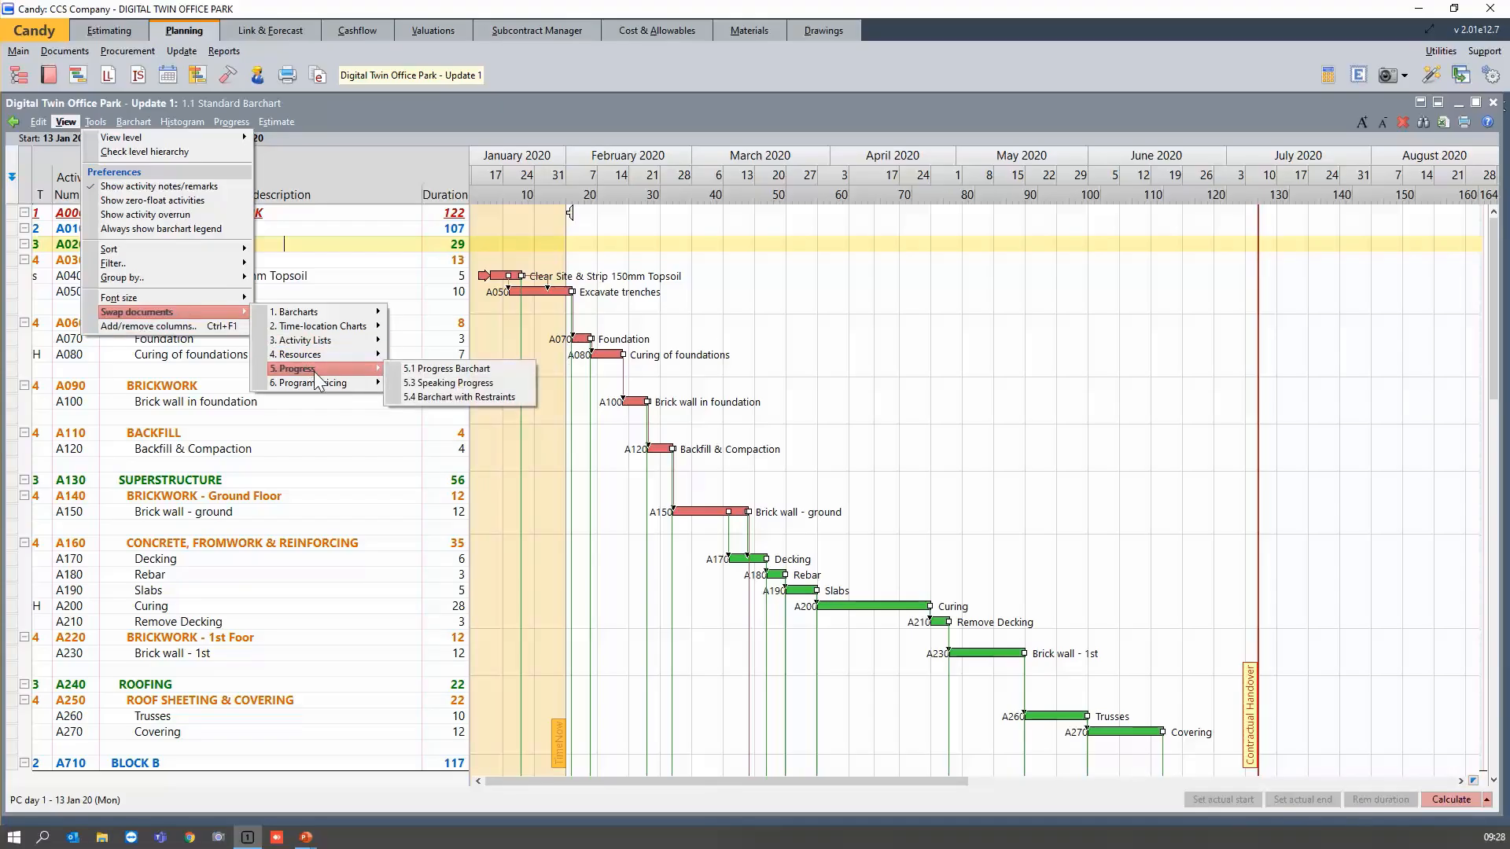
pyautogui.click(446, 374)
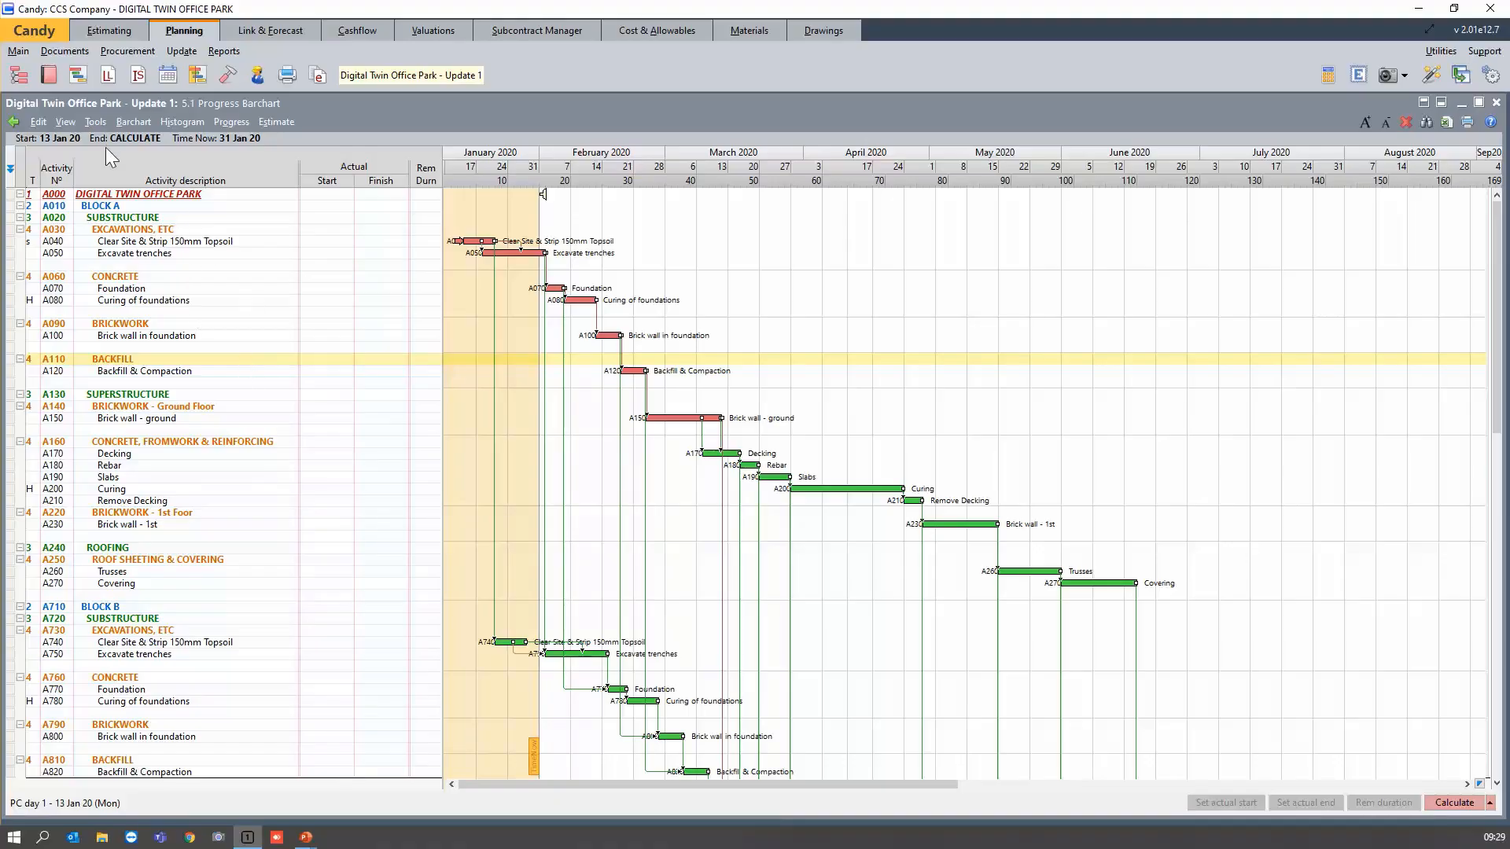
# Open the Progress Barchart's column layout and add the Activity duration column after Activity description.
pyautogui.click(72, 124)
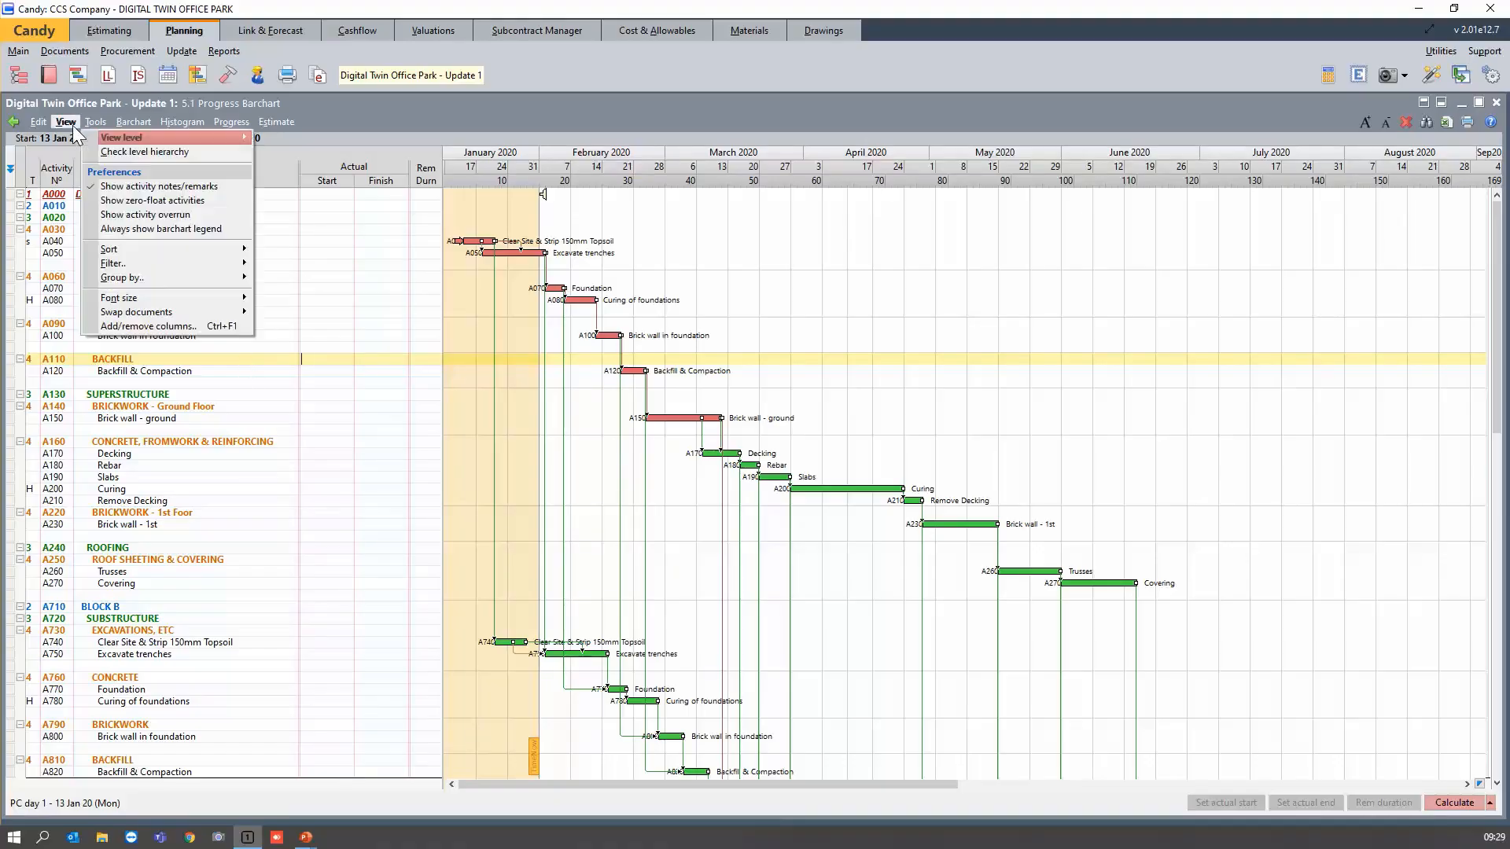
pyautogui.click(173, 327)
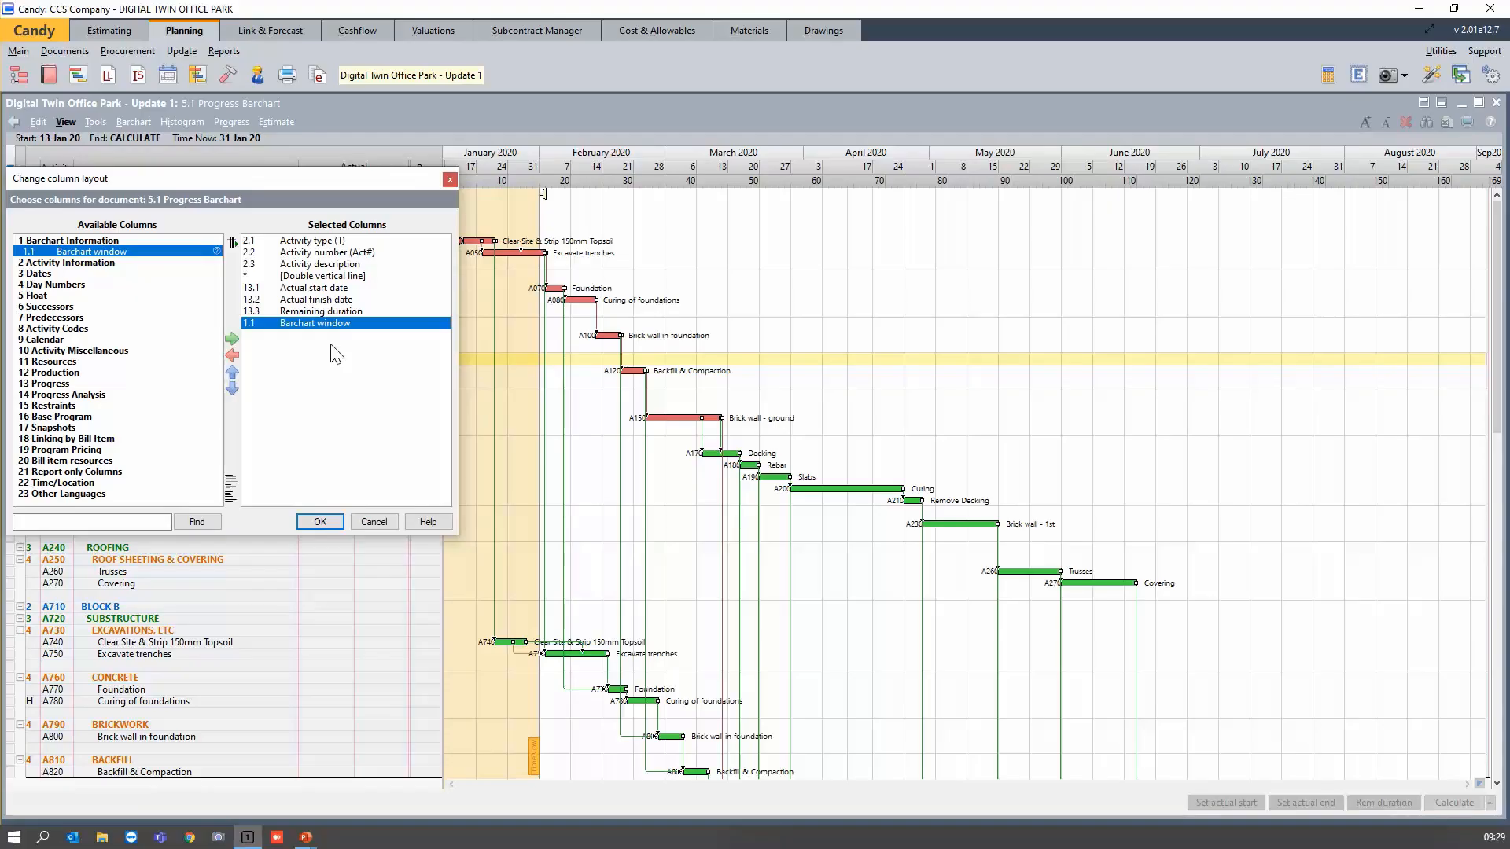
pyautogui.click(329, 265)
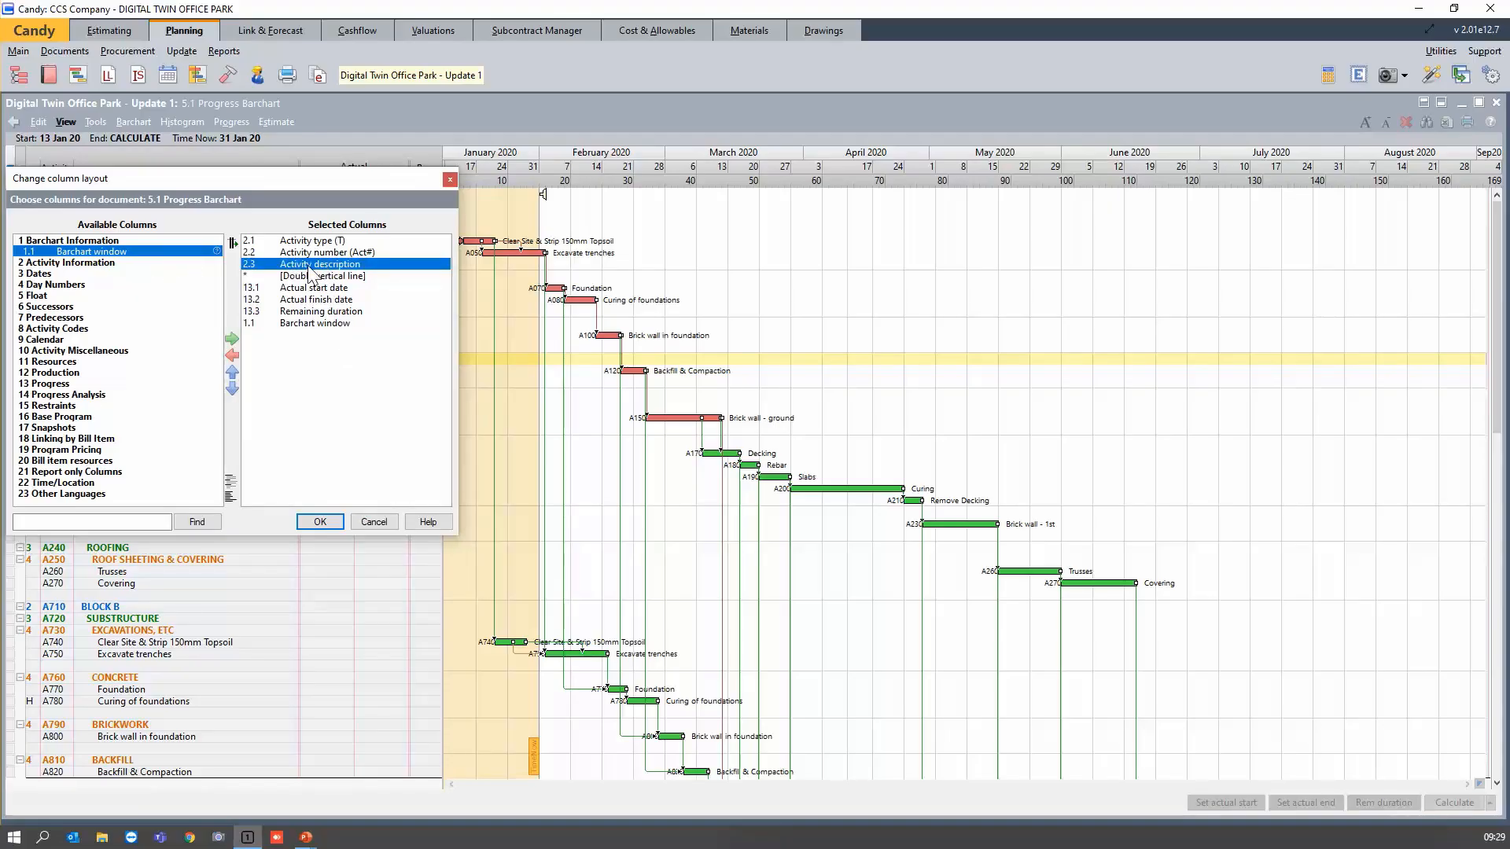
pyautogui.doubleClick(101, 263)
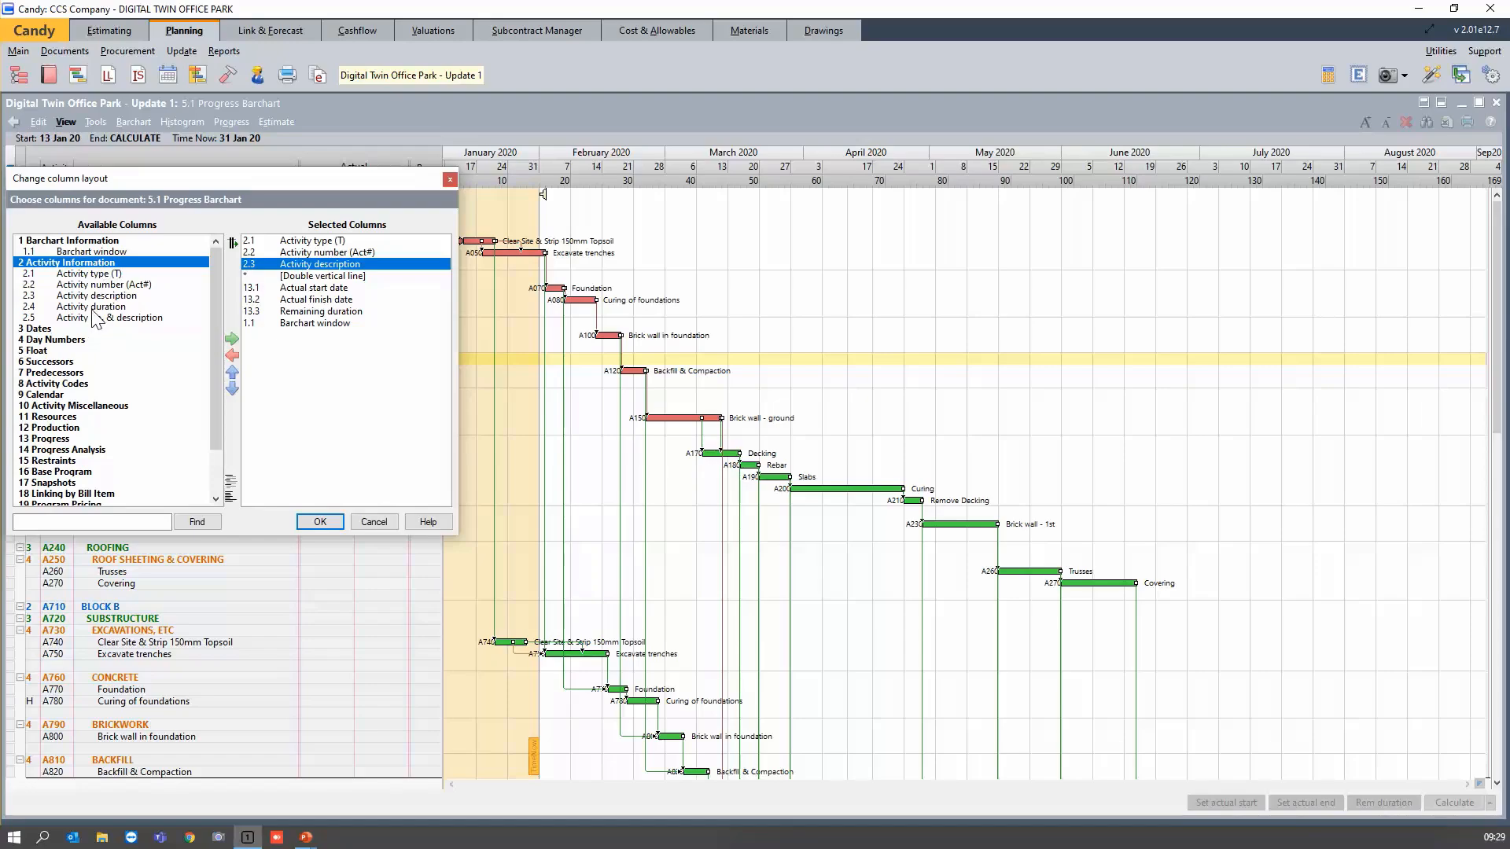
pyautogui.click(92, 307)
pyautogui.doubleClick(104, 306)
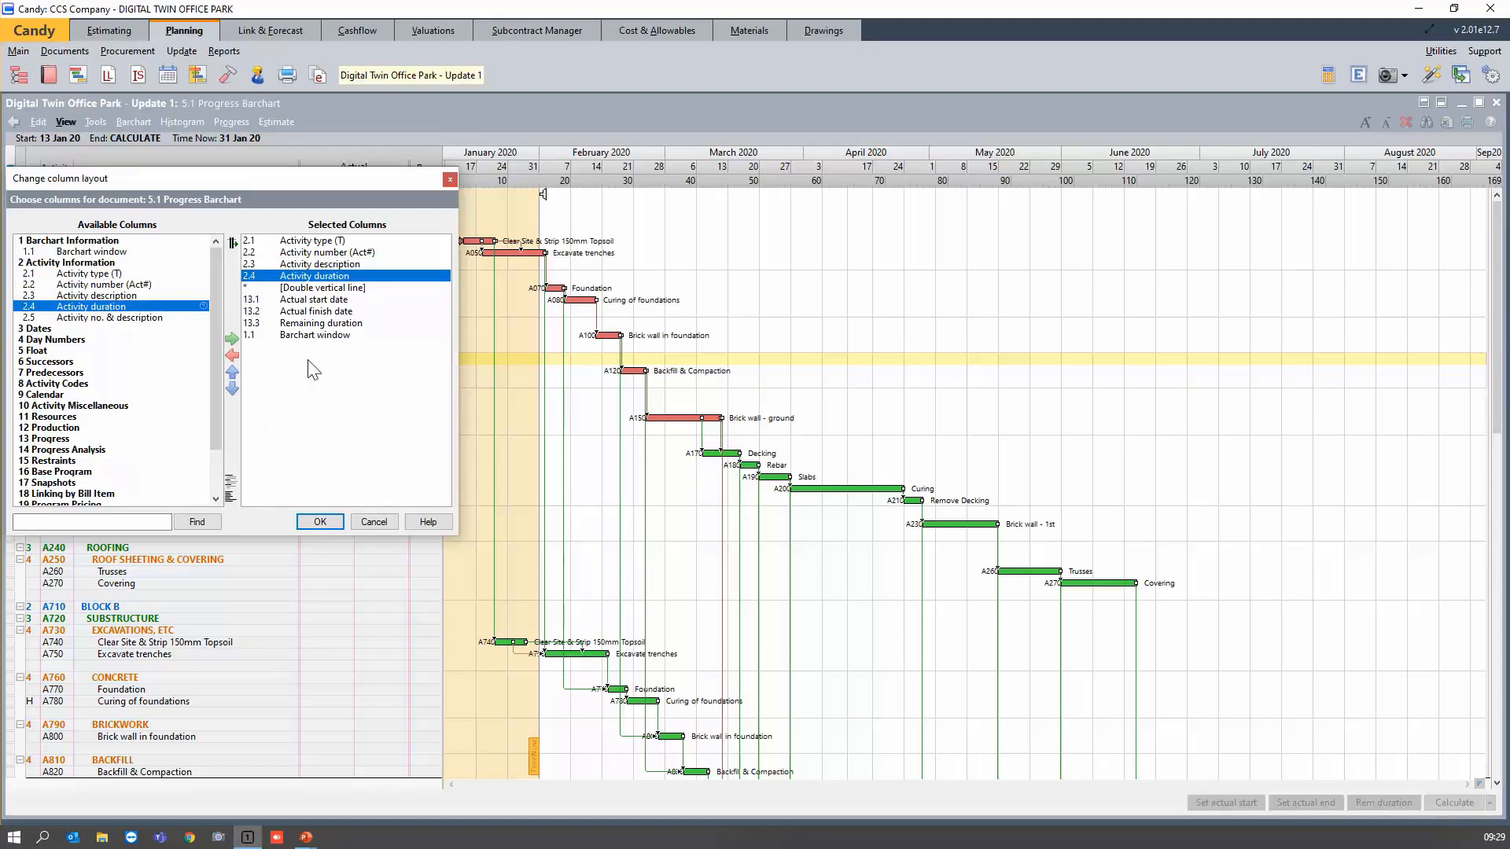
# Add the Base bar start date and Base bar finish date columns after the double vertical line.
pyautogui.click(315, 311)
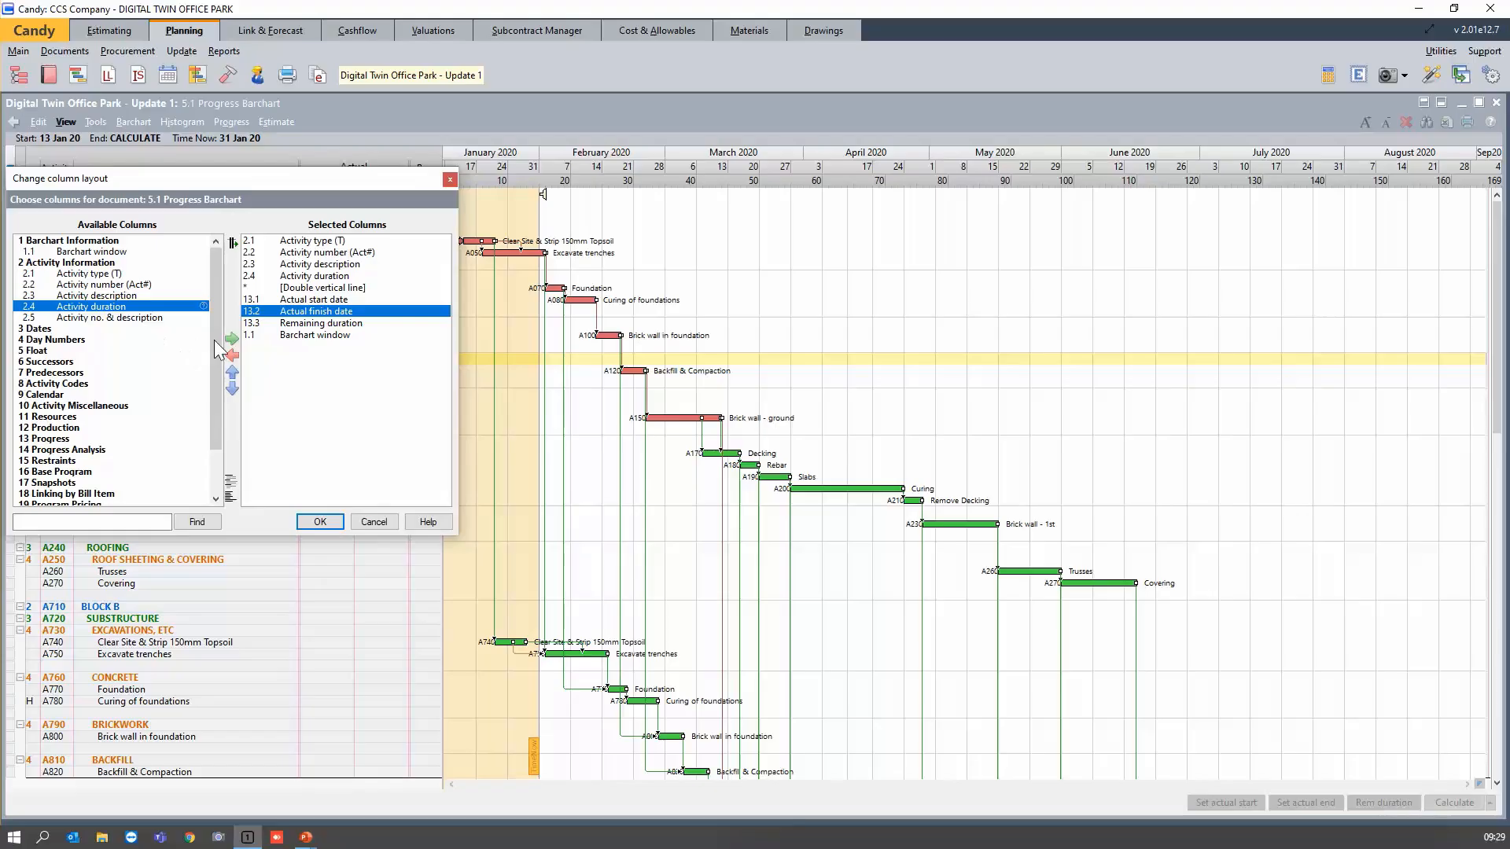
pyautogui.click(312, 289)
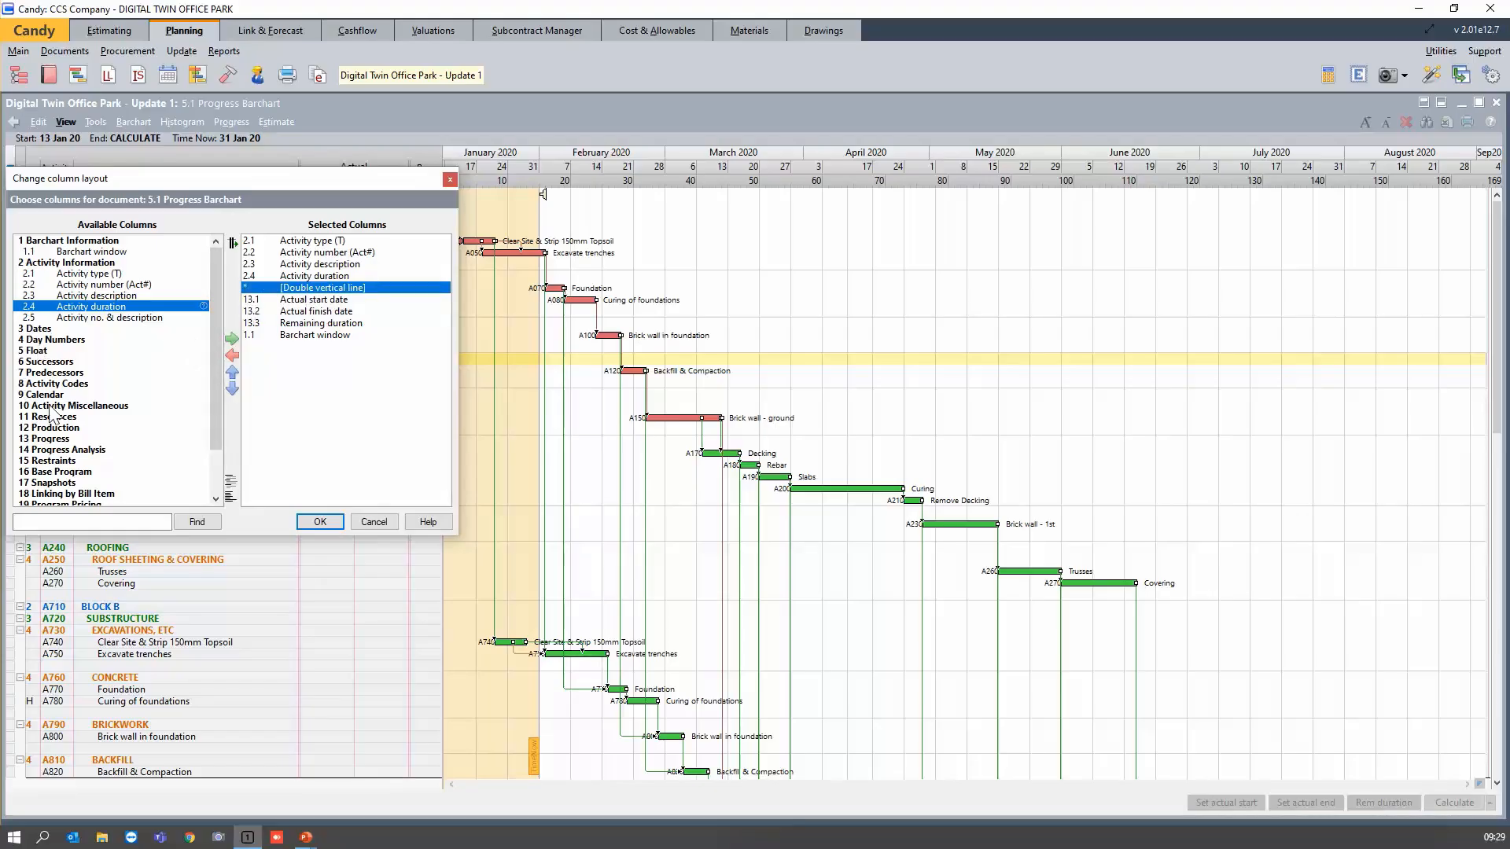
pyautogui.click(57, 473)
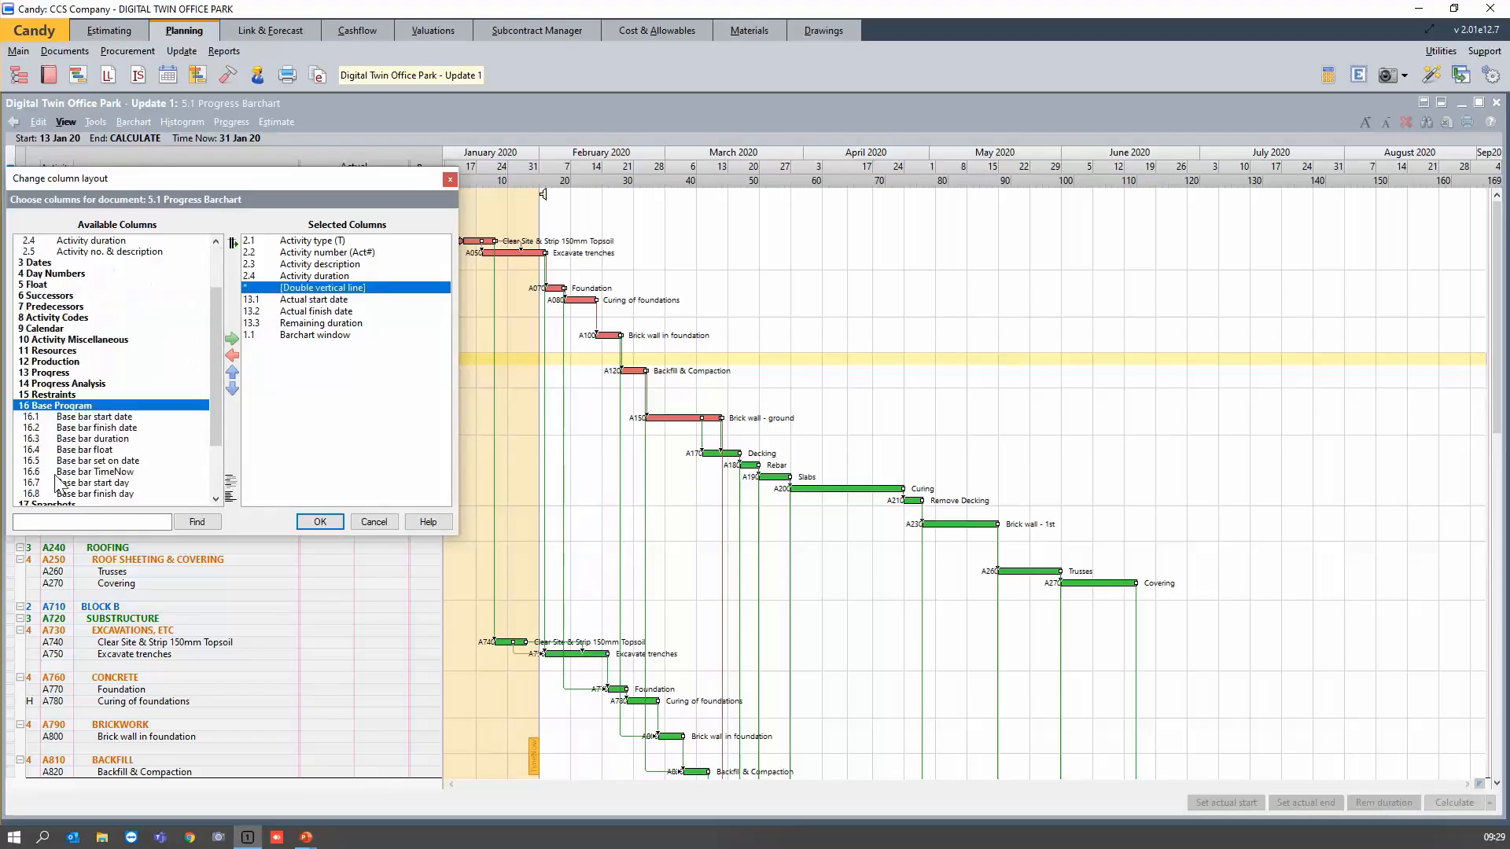
pyautogui.scroll(-2, 57, 481)
pyautogui.doubleClick(93, 351)
pyautogui.doubleClick(93, 361)
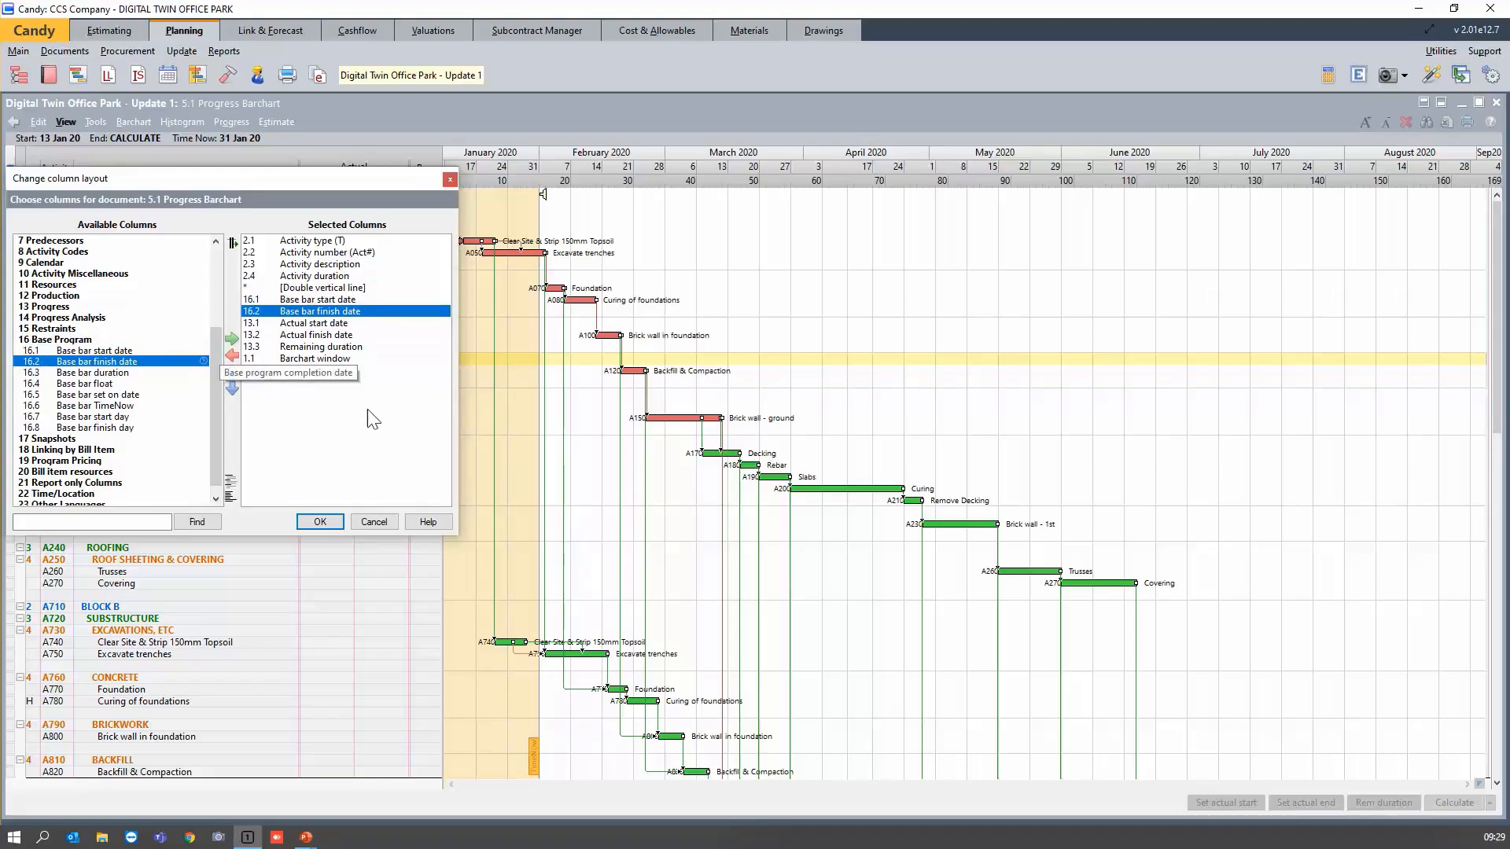
# Add the Float (total) column after Remaining duration in the Progress Barchart's selected columns.
pyautogui.click(299, 360)
pyautogui.click(295, 348)
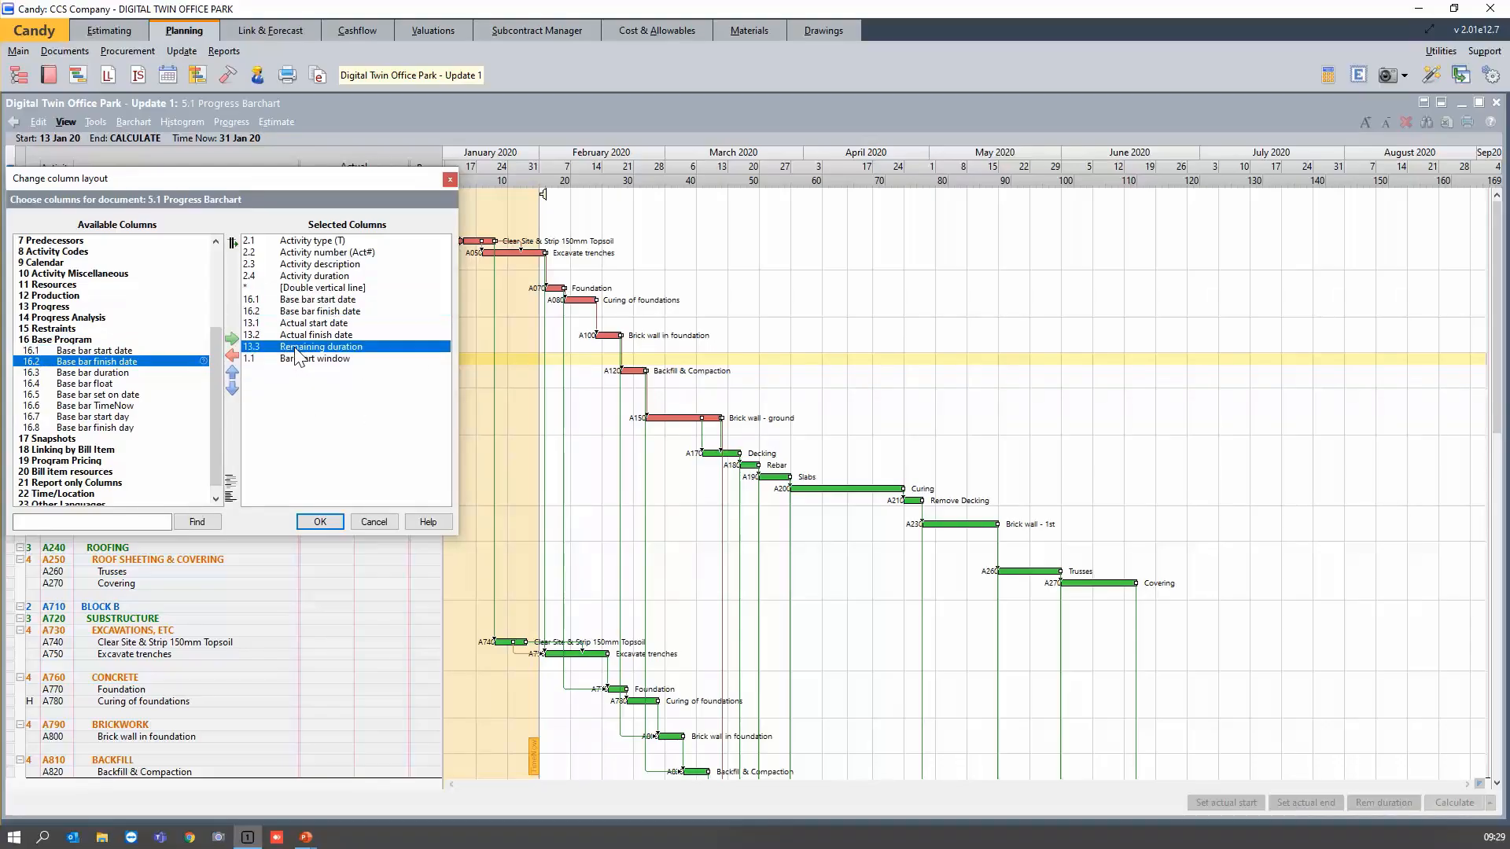
pyautogui.scroll(4, 48, 338)
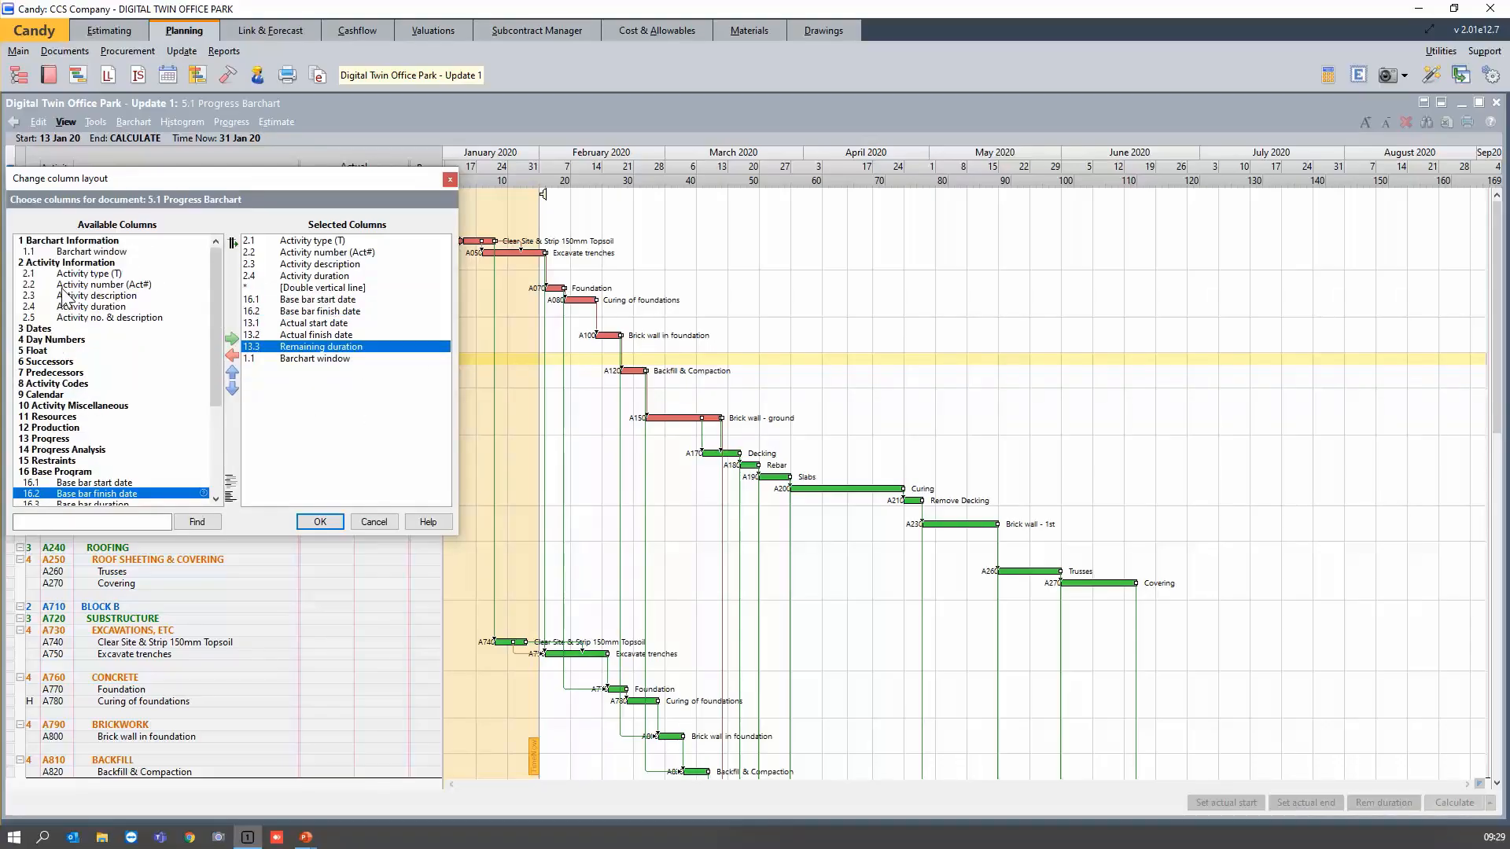
pyautogui.click(49, 351)
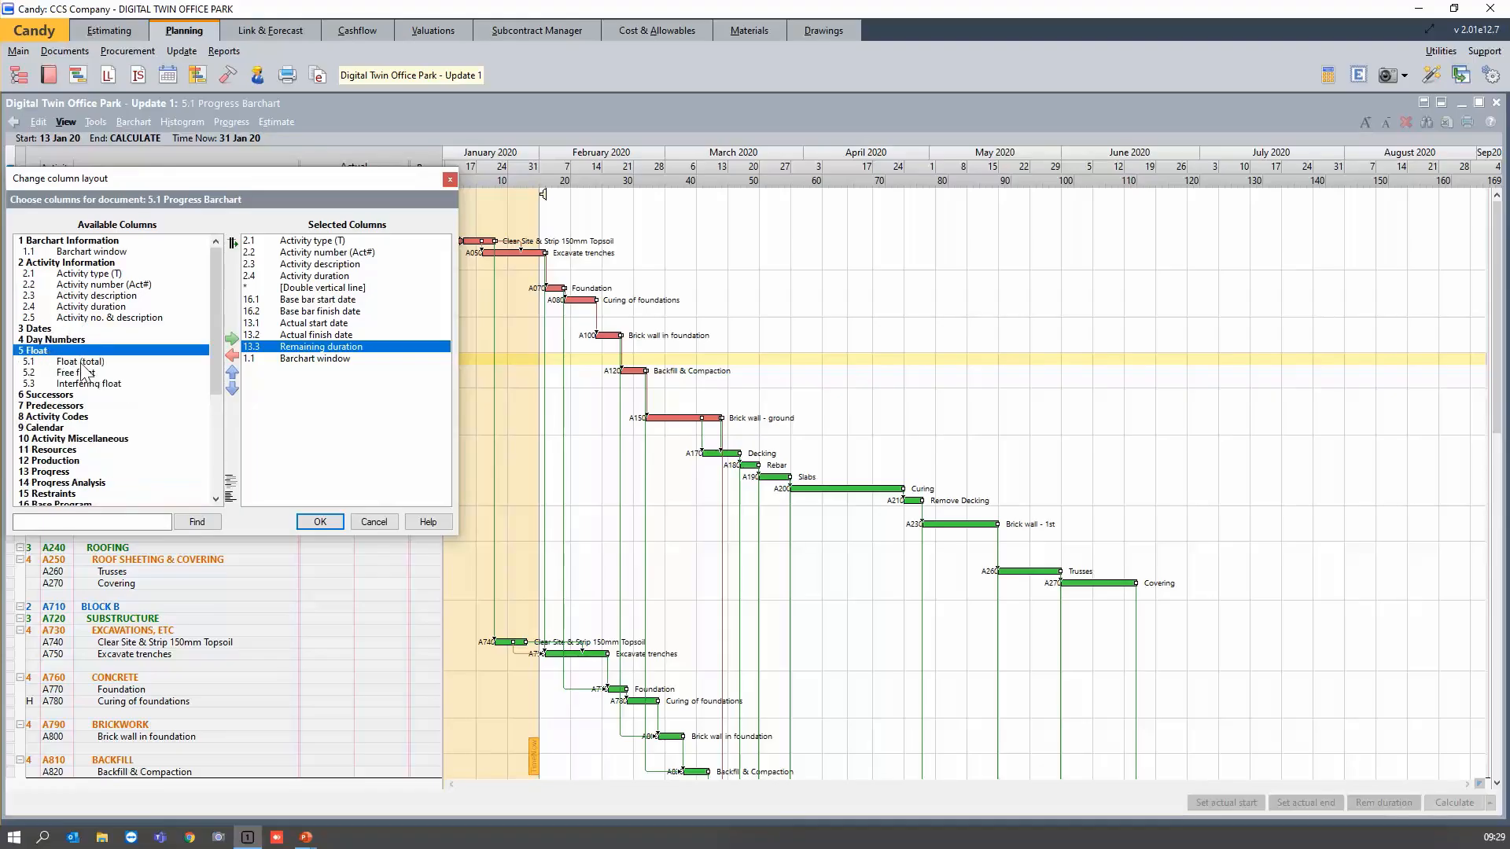
pyautogui.doubleClick(79, 362)
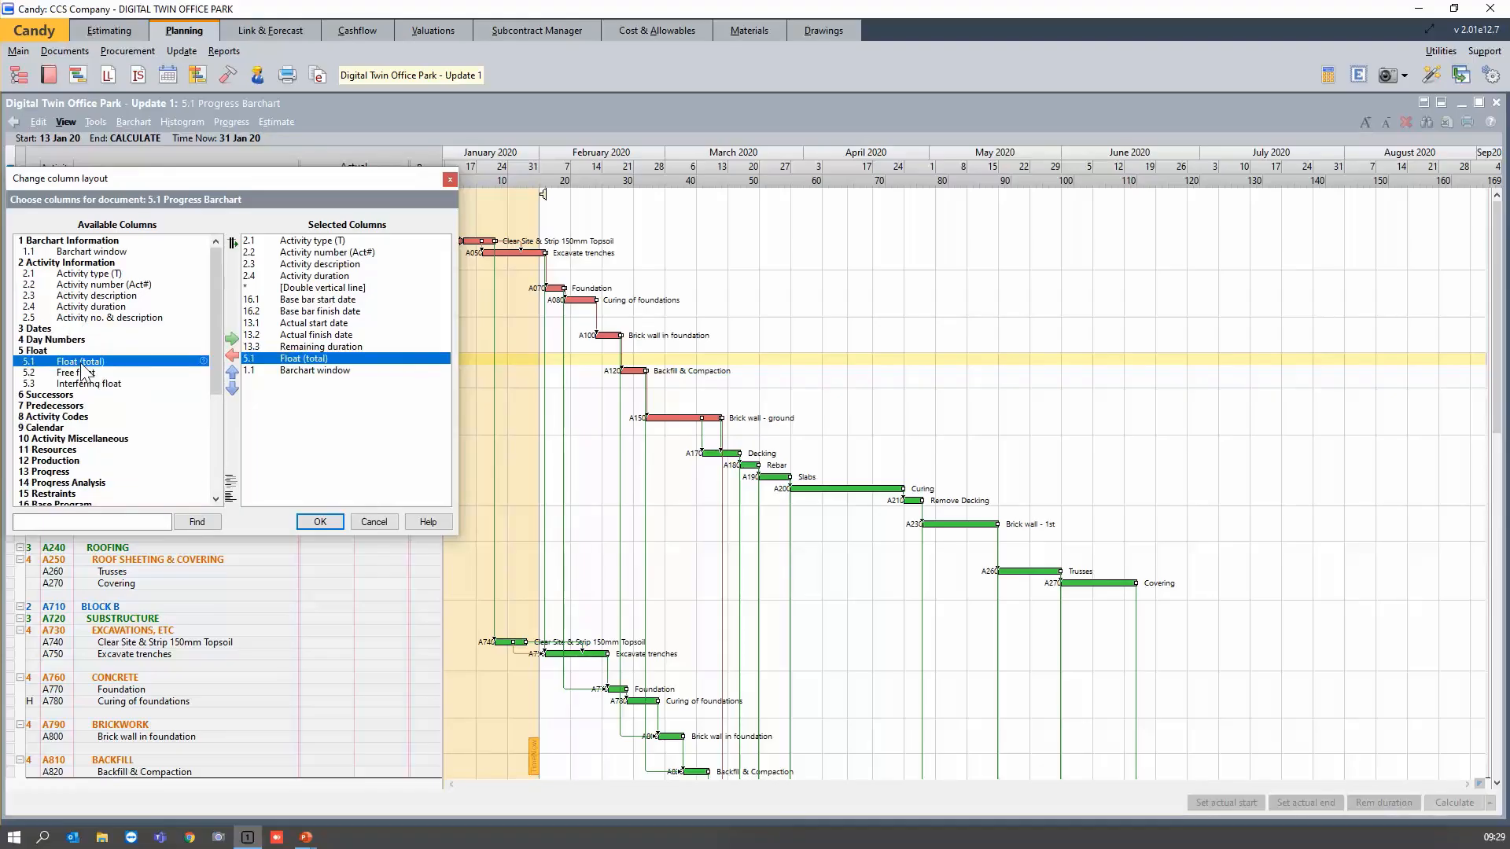
# Apply the revised column layout to the 5.1 Progress Barchart.
pyautogui.click(330, 522)
pyautogui.click(1083, 479)
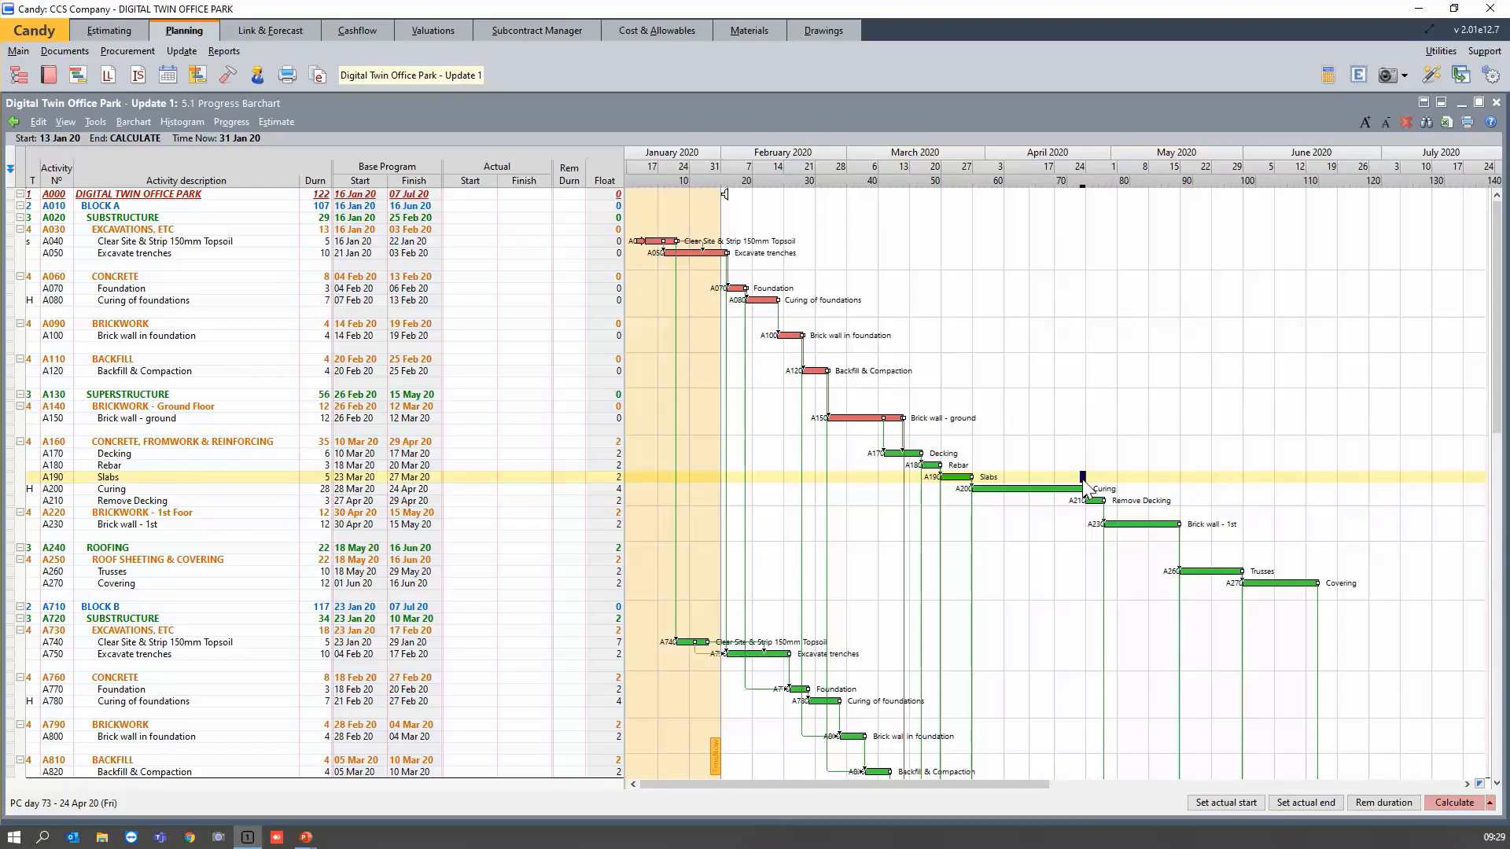
# Record Block A's Clear Site & Strip 150mm Topsoil as 100% complete, with actual dates 16 Jan 20 to 22 Jan 20.
pyautogui.click(688, 244)
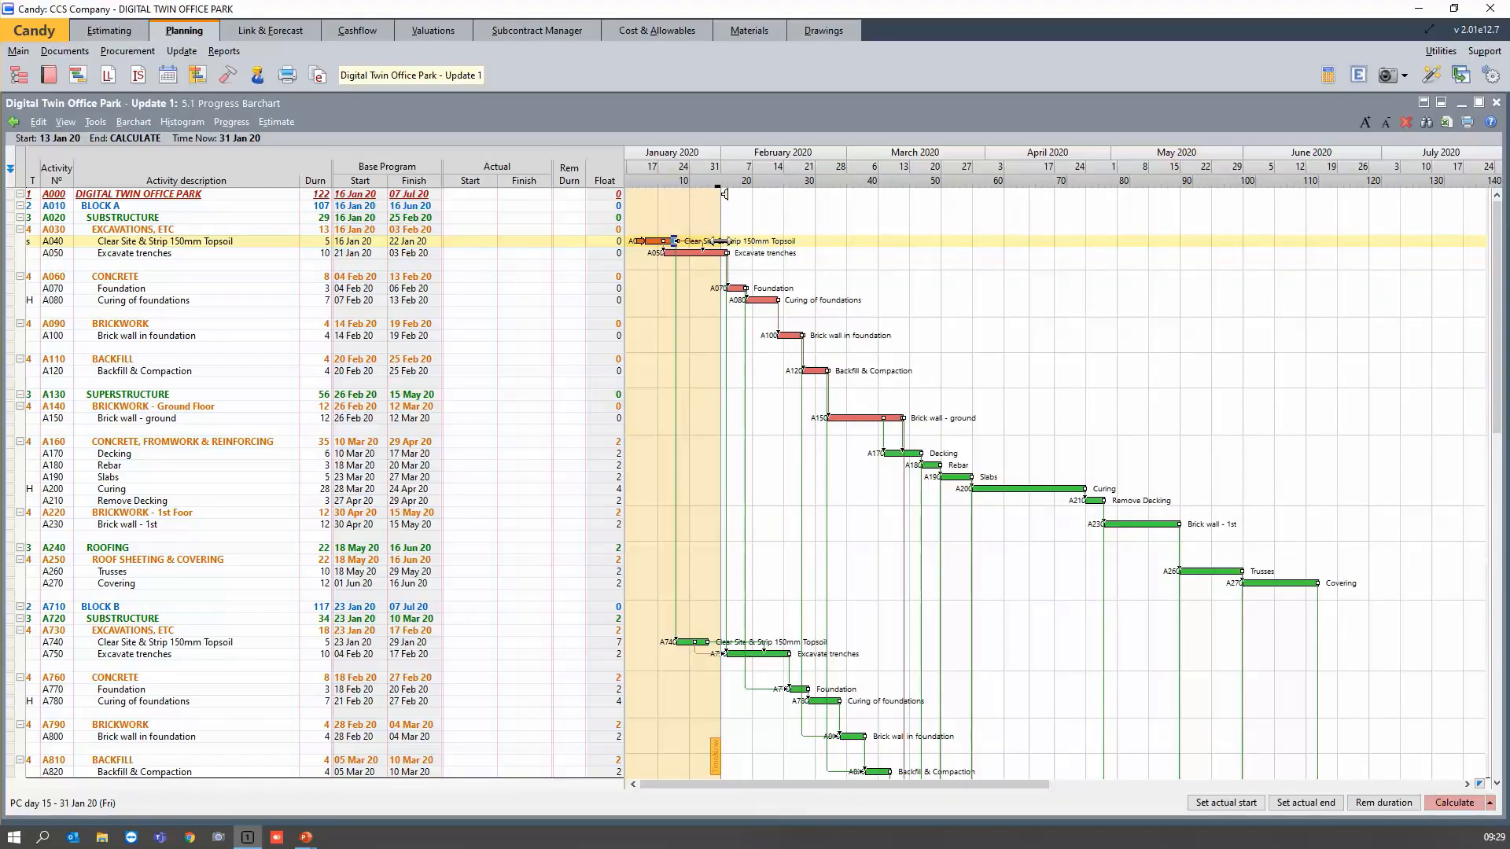
pyautogui.click(720, 241)
pyautogui.click(722, 241)
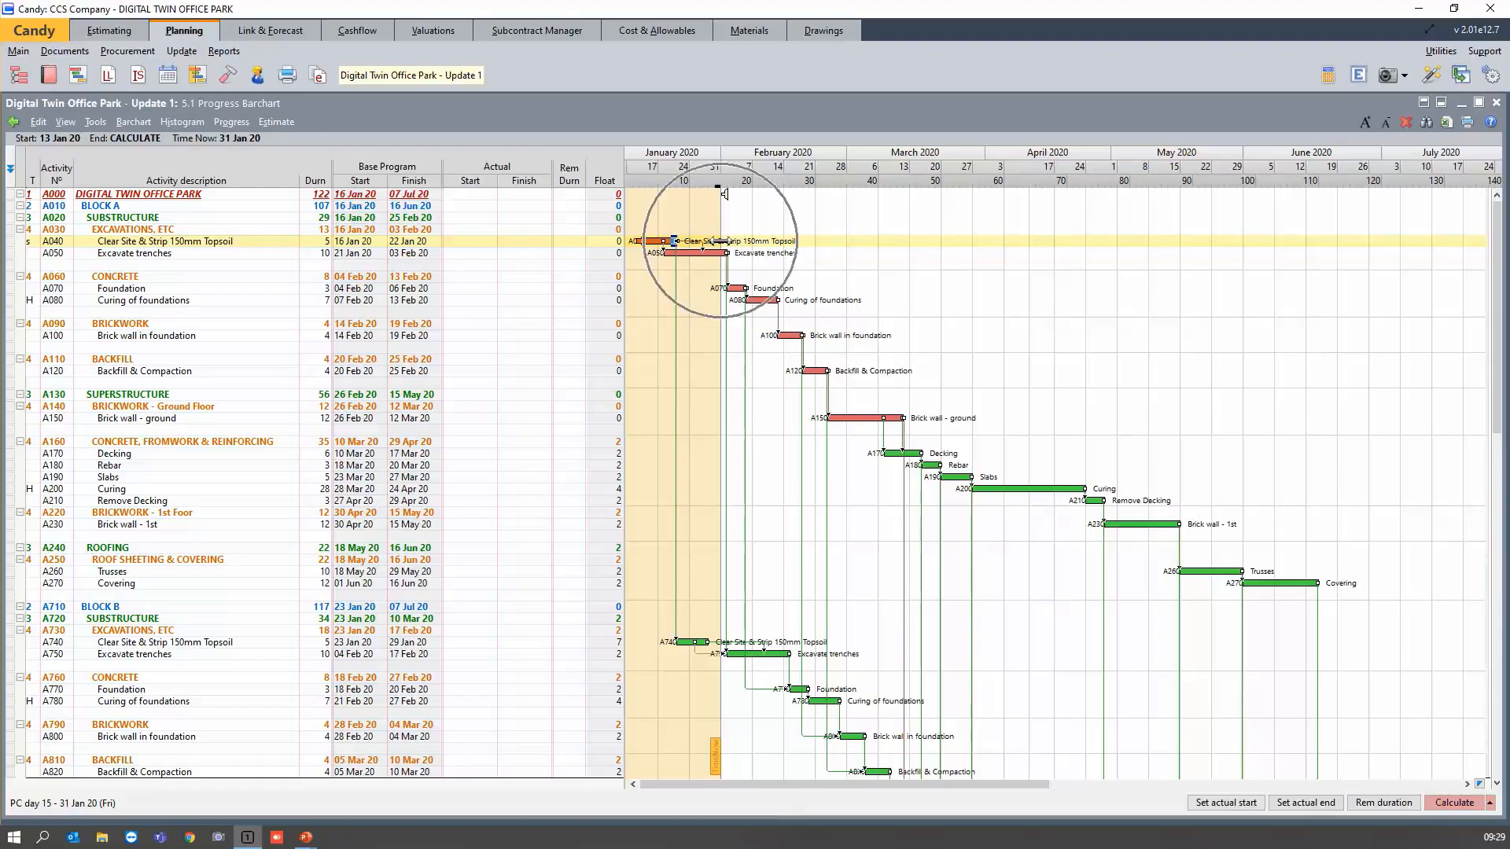
pyautogui.click(721, 240)
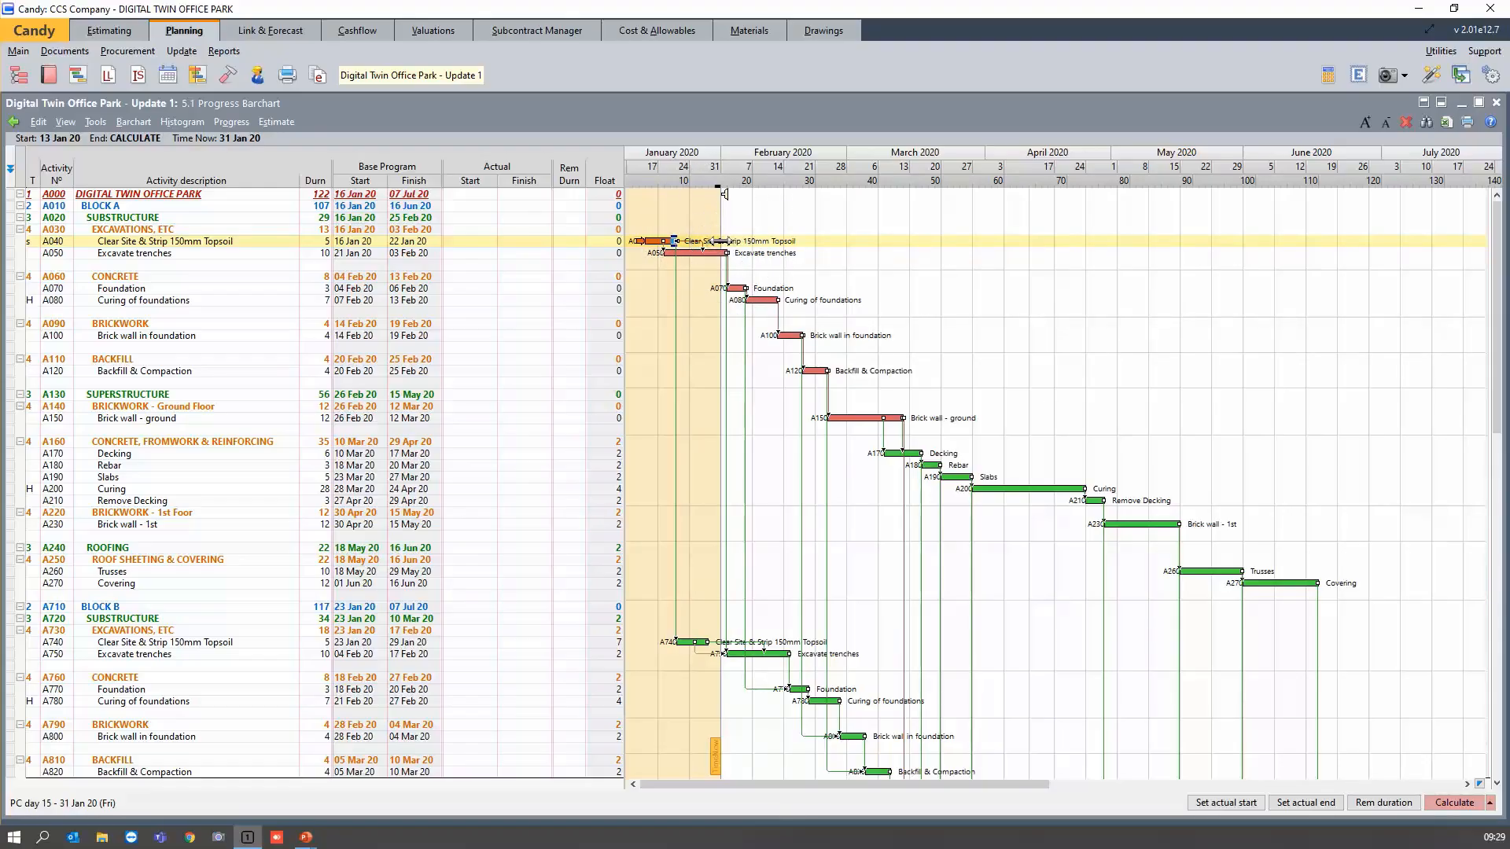
pyautogui.click(721, 241)
pyautogui.click(721, 241)
pyautogui.click(721, 241)
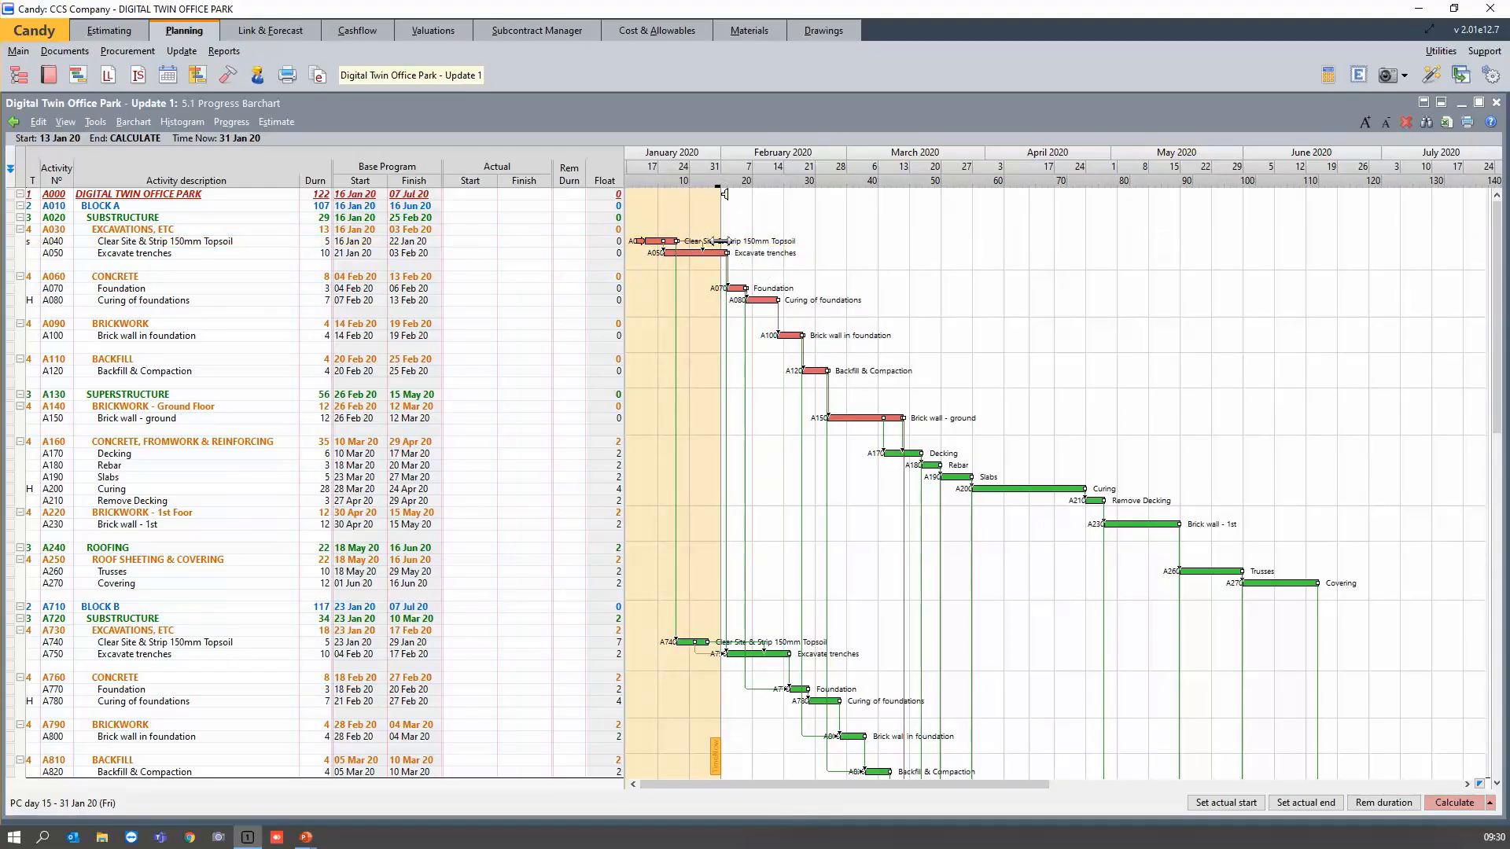
pyautogui.moveTo(719, 241); pyautogui.dragTo(703, 242)
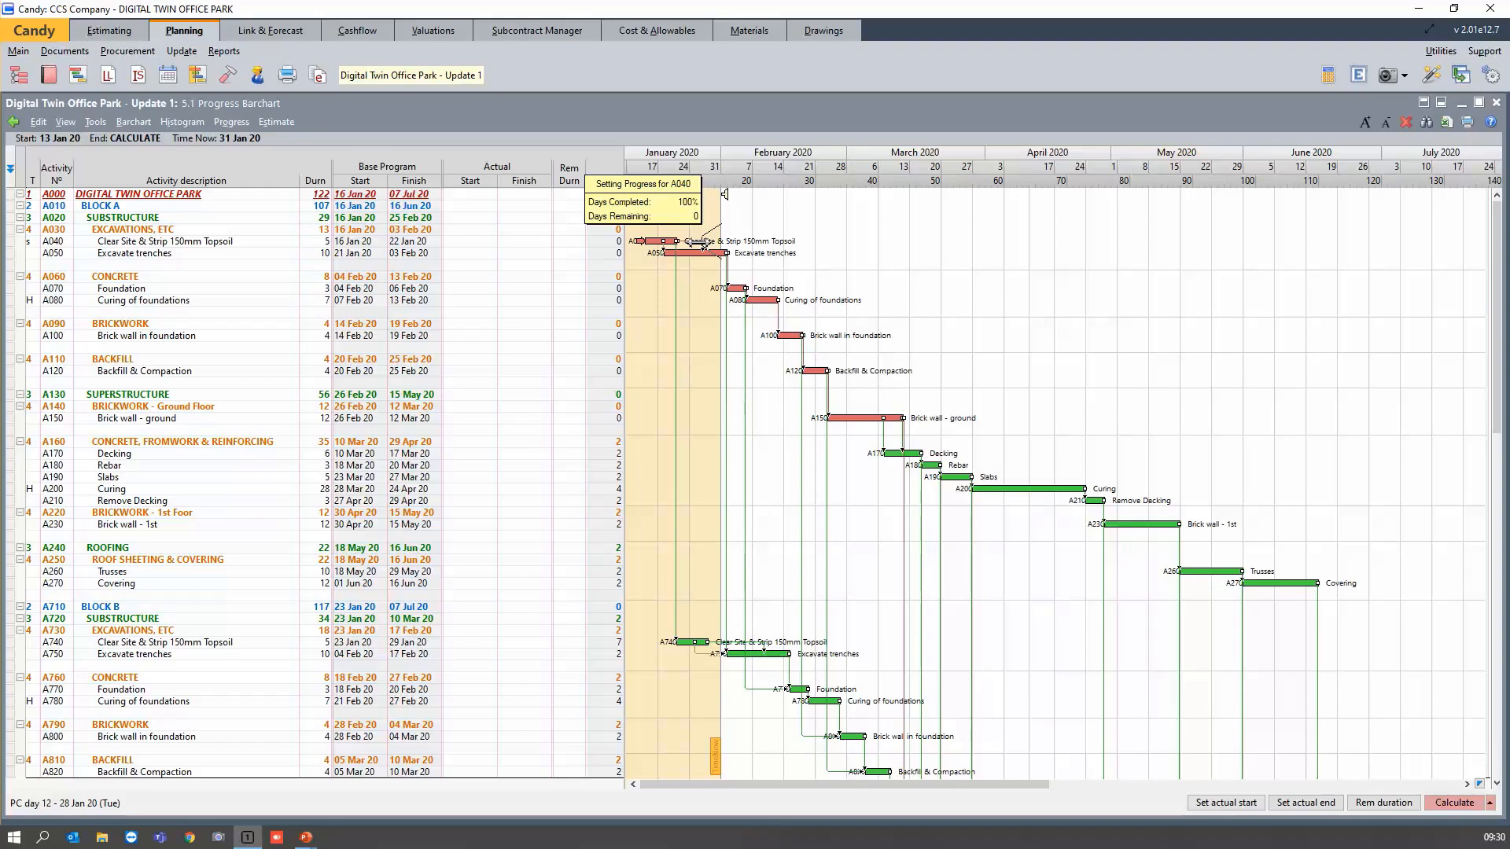
pyautogui.moveTo(702, 242); pyautogui.dragTo(703, 242)
pyautogui.moveTo(702, 243)
pyautogui.mouseDown()
pyautogui.moveTo(662, 244)
pyautogui.moveTo(674, 243)
pyautogui.mouseUp()
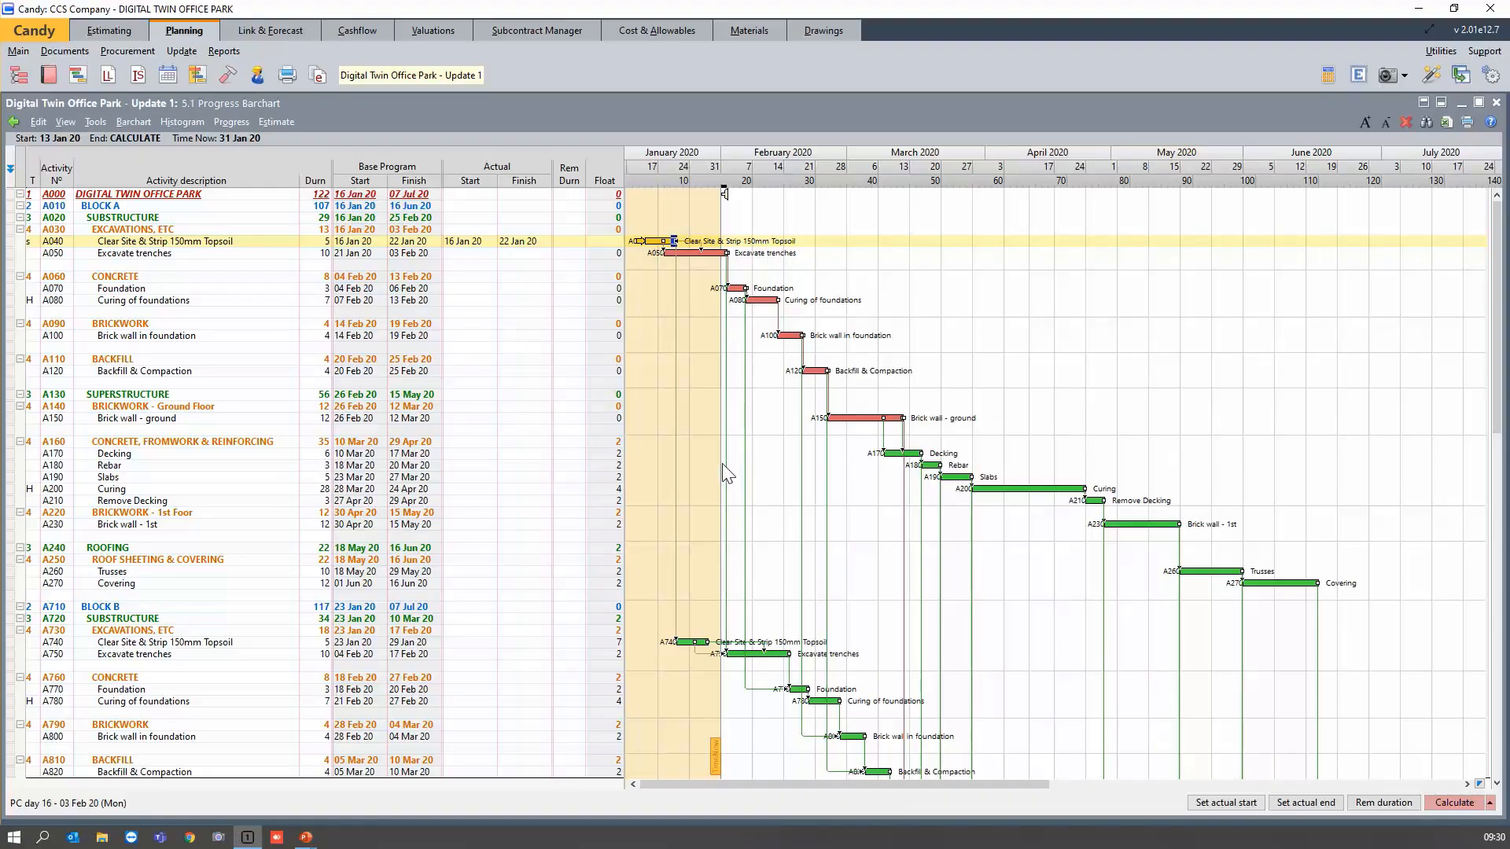
# Set the actual start of Block A's Excavate trenches to 21 Jan 20 and its actual end to 31 Jan 20.
pyautogui.moveTo(668, 253); pyautogui.dragTo(671, 260)
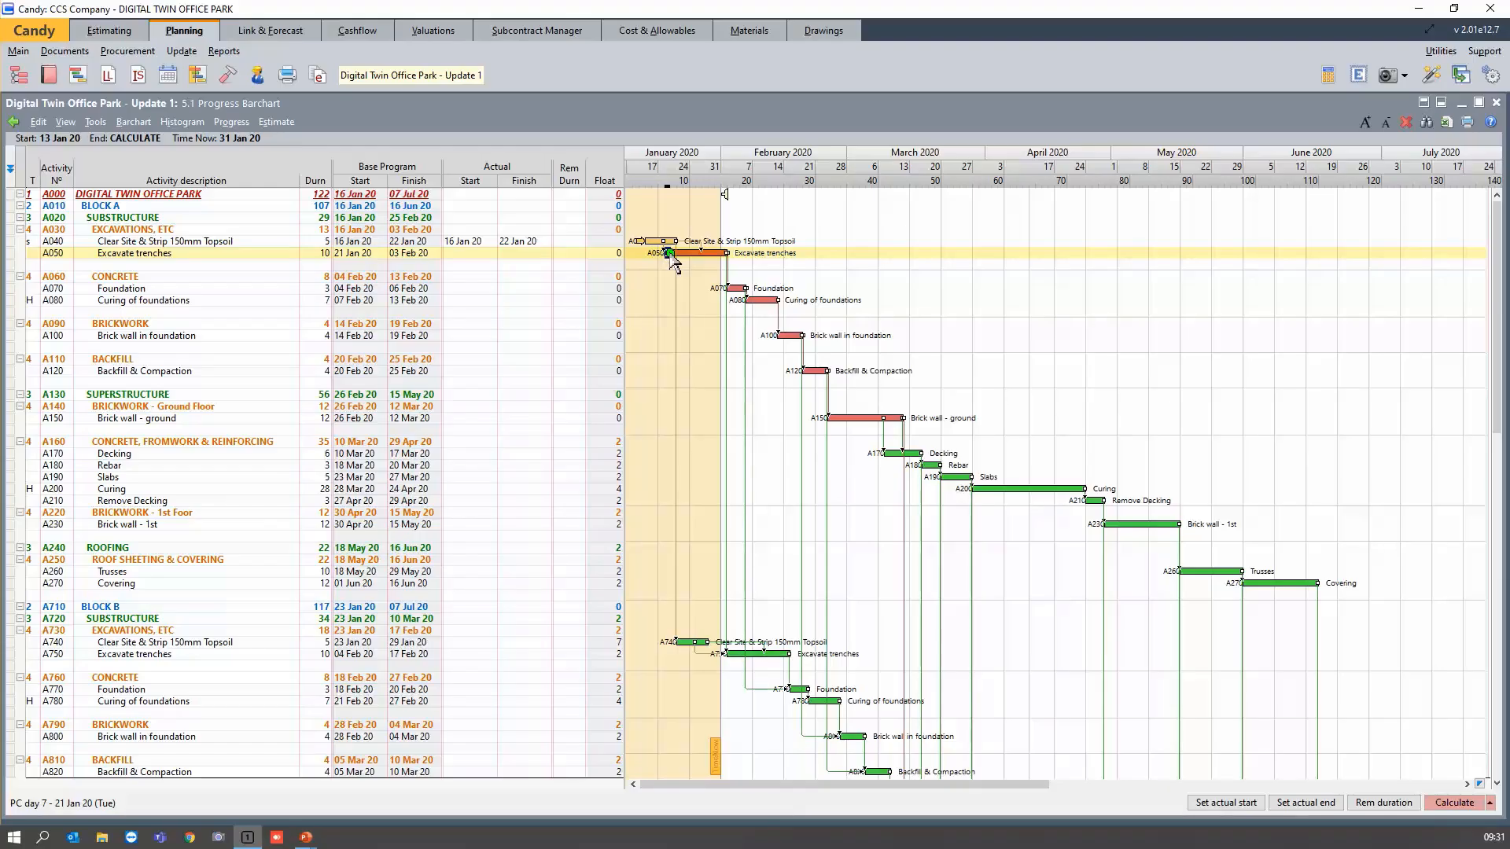
pyautogui.click(1240, 804)
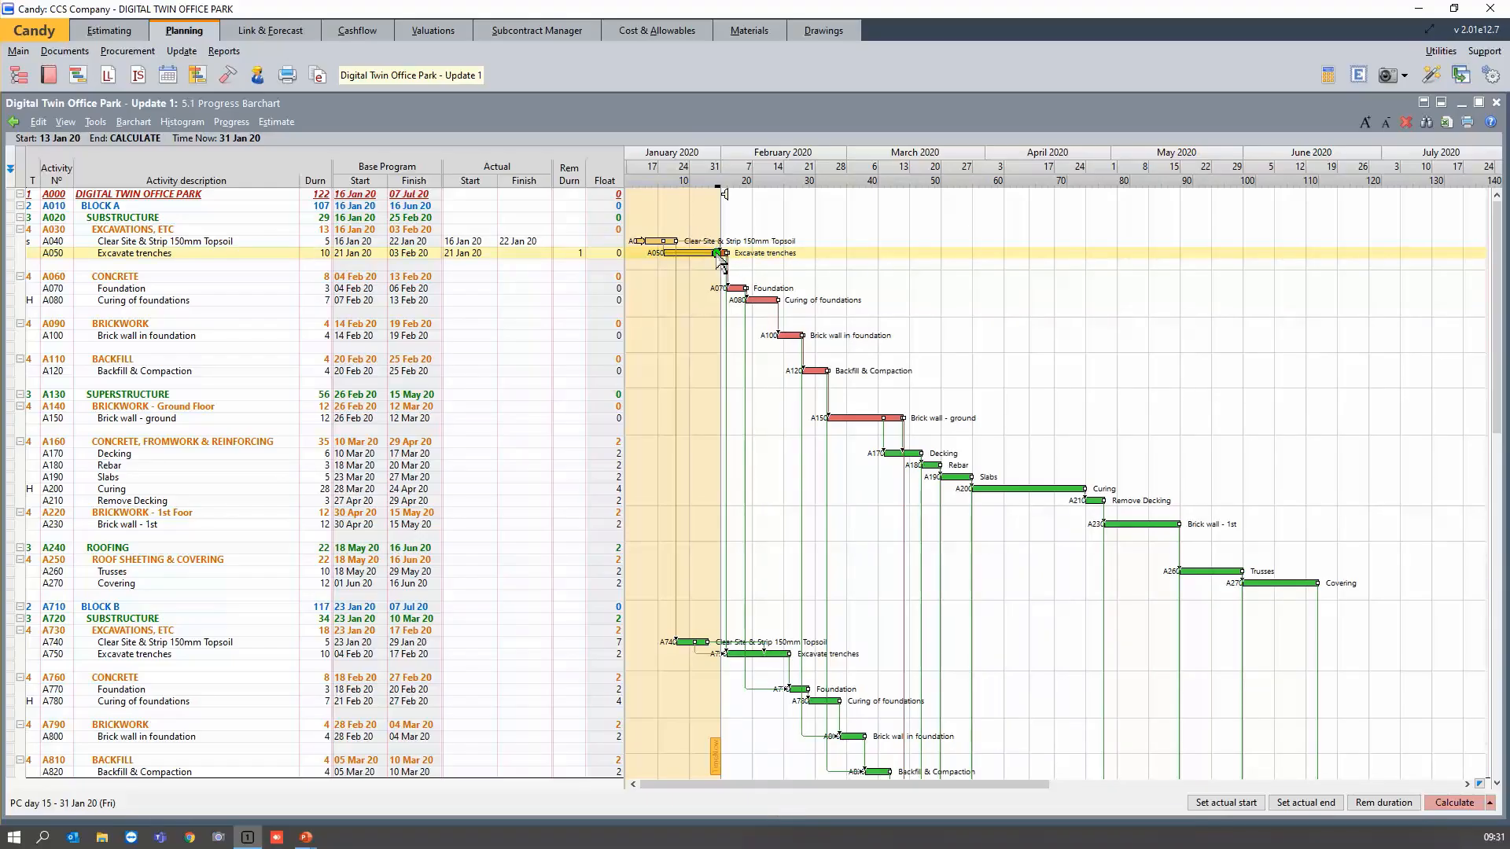
pyautogui.click(1309, 803)
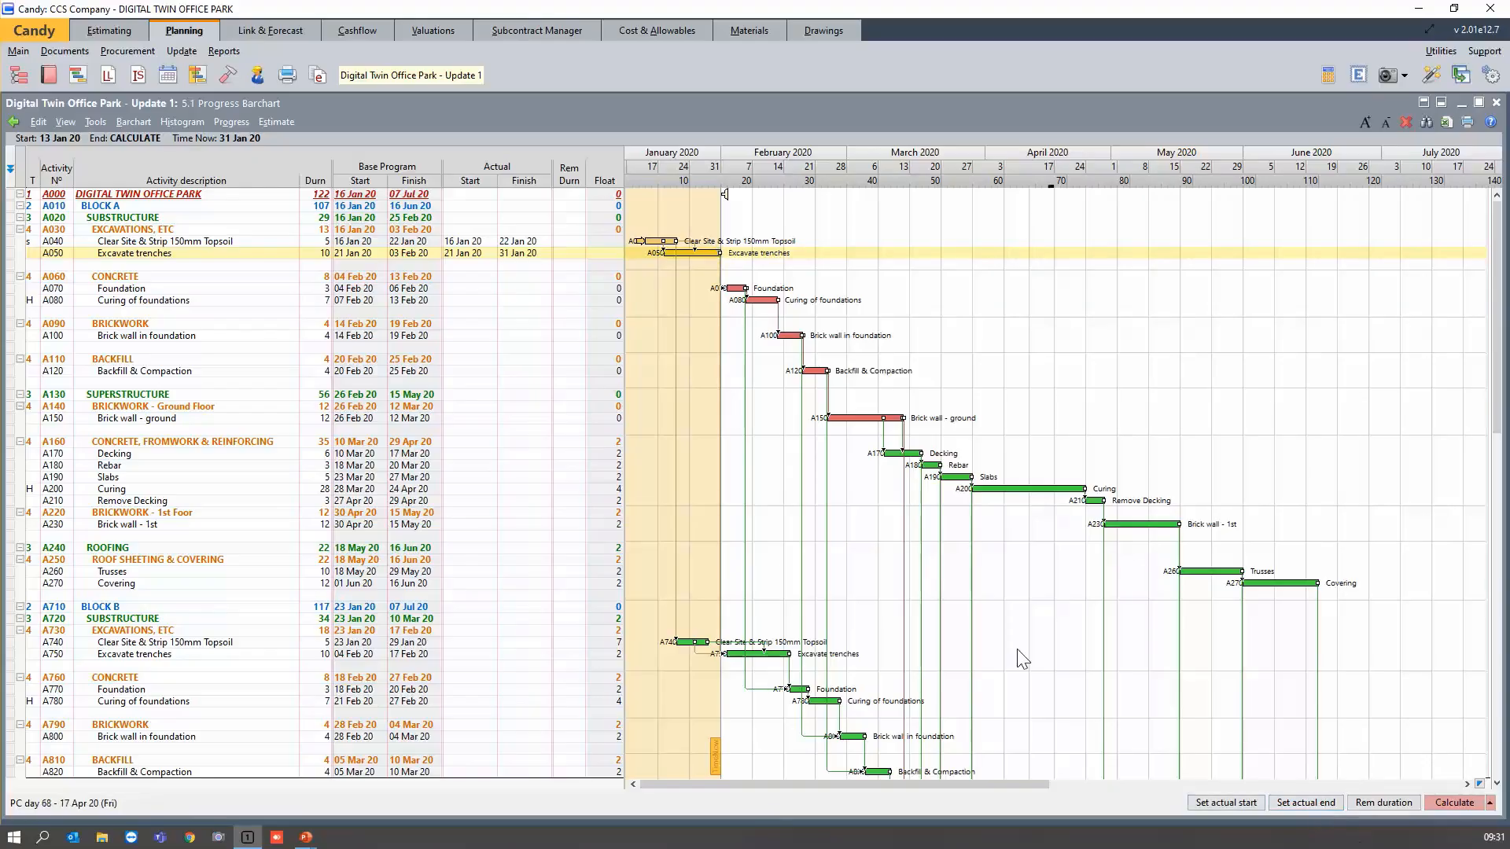
# Clear the recorded progress of Block A's Excavate trenches.
pyautogui.click(721, 315)
pyautogui.click(687, 248)
pyautogui.rightClick(711, 254)
pyautogui.moveTo(770, 263)
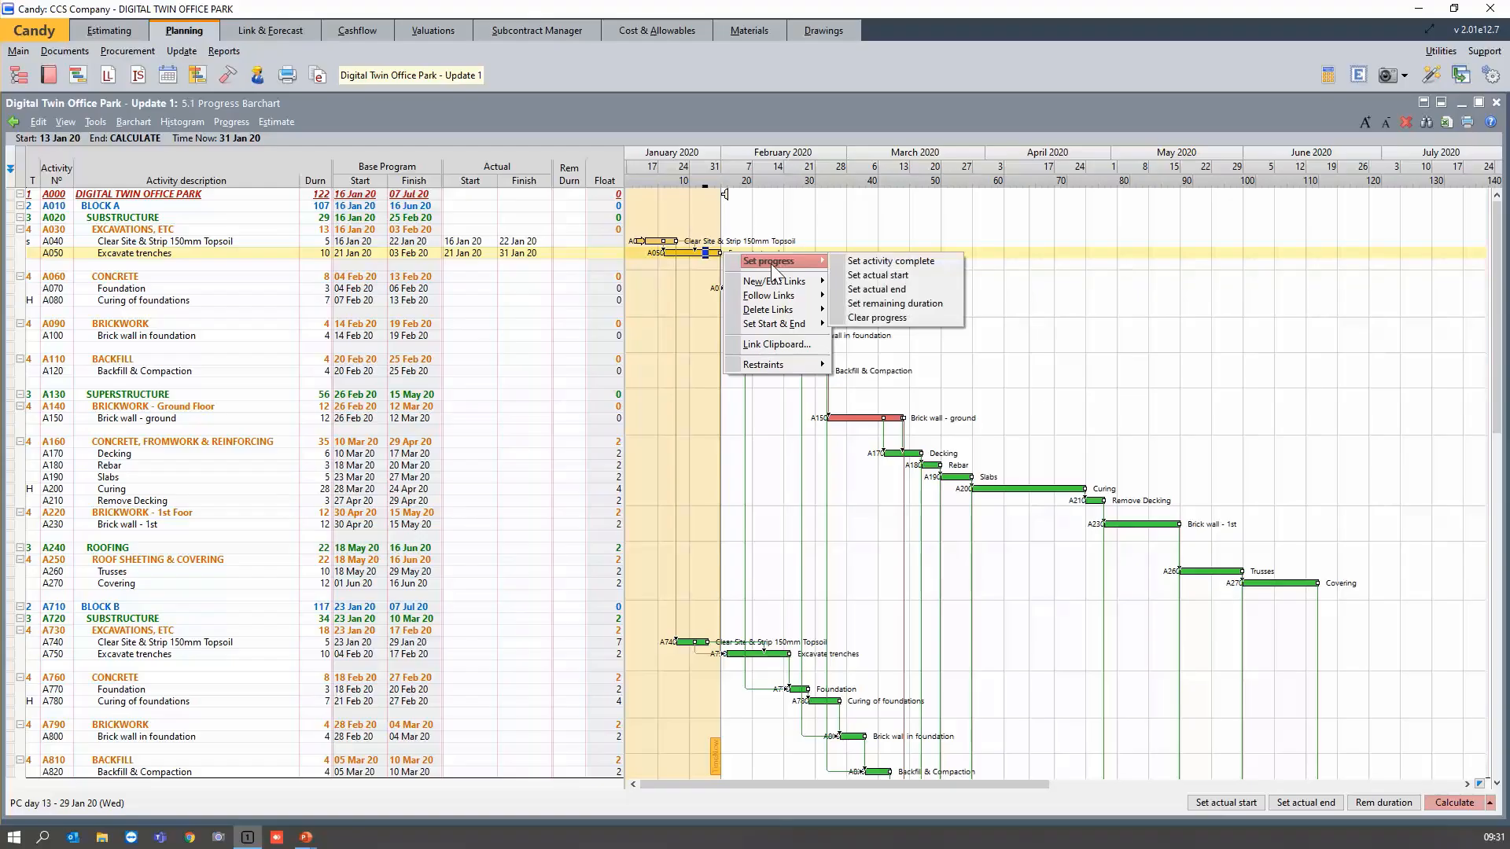
pyautogui.click(884, 317)
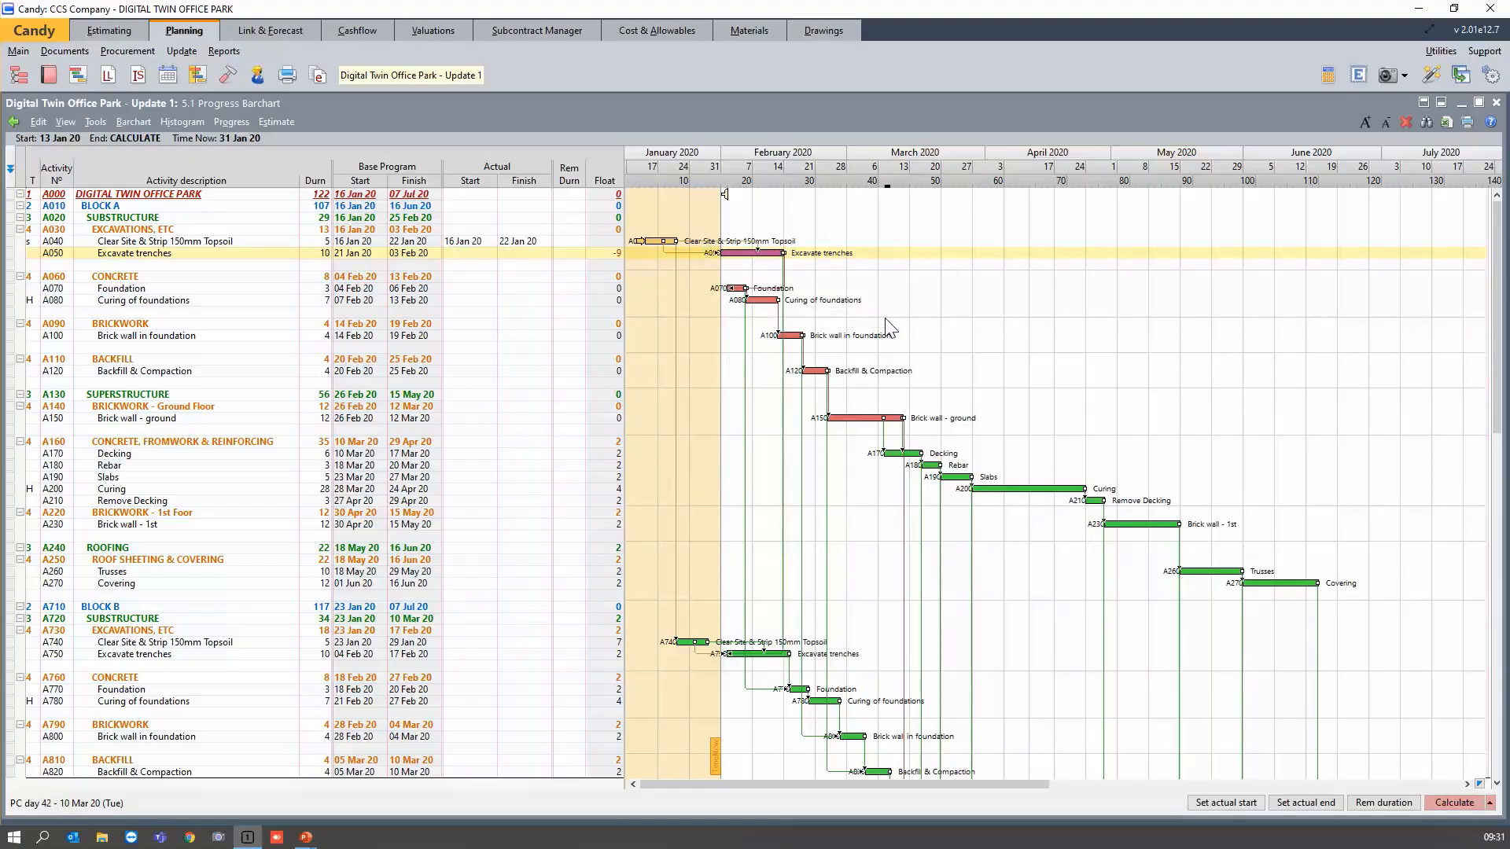
# Show the base program bars on the barchart and set the actual start of Block A's Excavate trenches to 21 Jan 20.
pyautogui.click(232, 122)
pyautogui.click(334, 159)
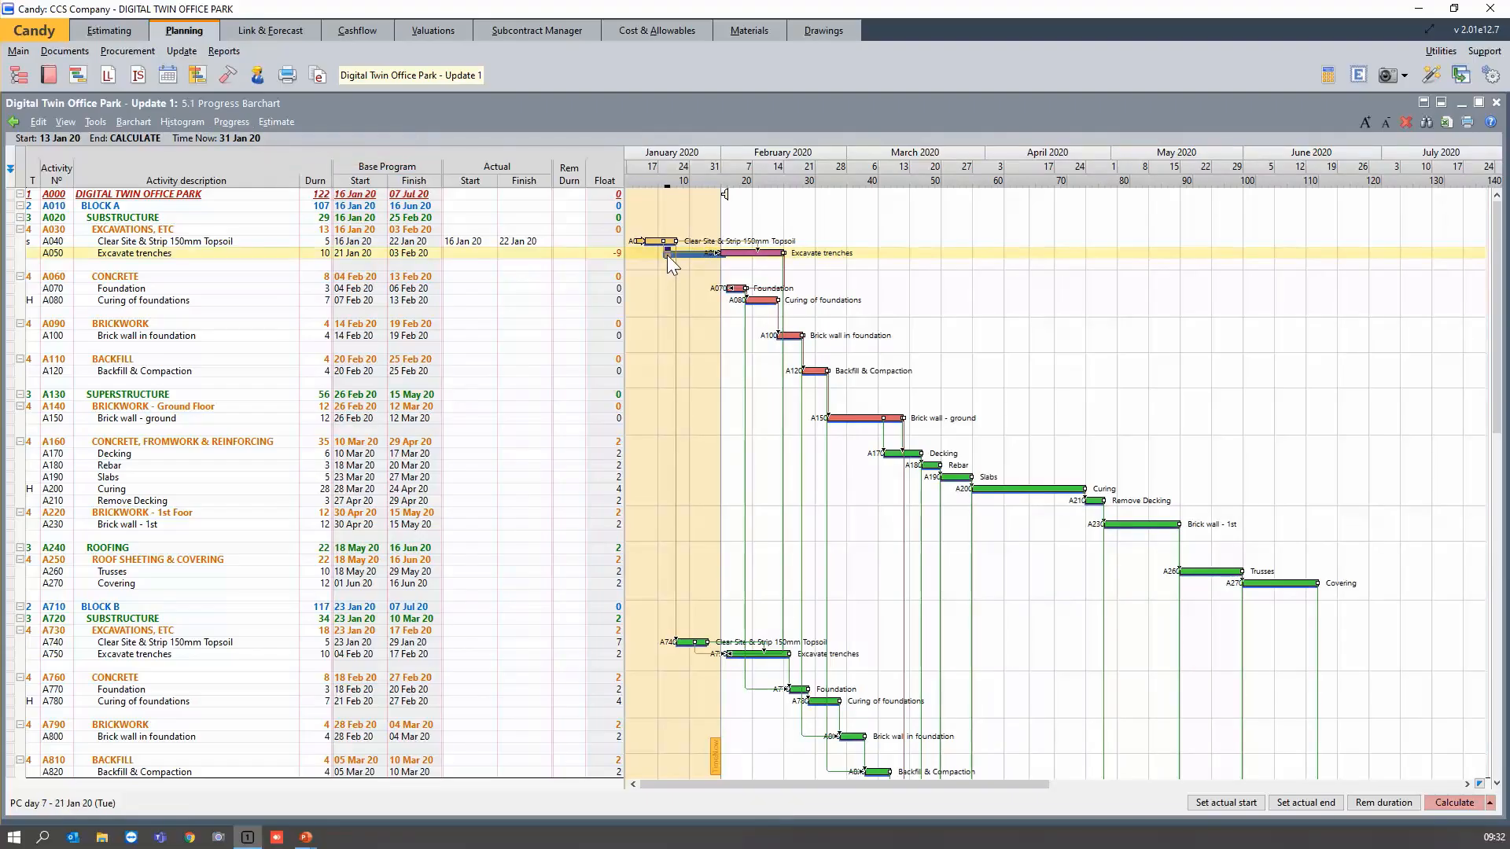
pyautogui.click(1205, 803)
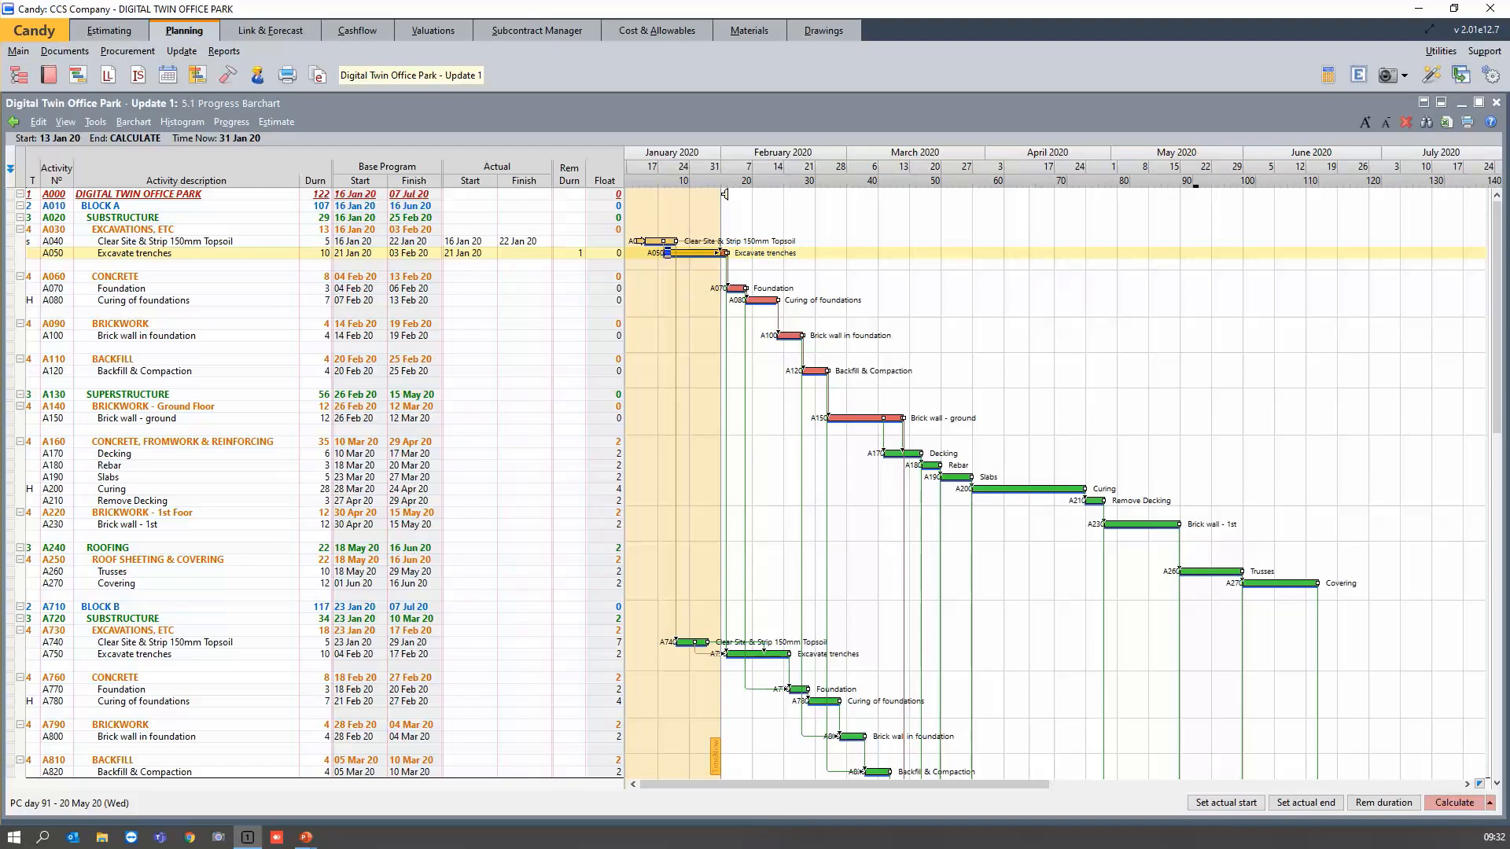
# Set the actual end of Block B's Clear Site & Strip 150mm Topsoil to the Time Now date, 31 Jan 20.
pyautogui.scroll(-3, 700, 473)
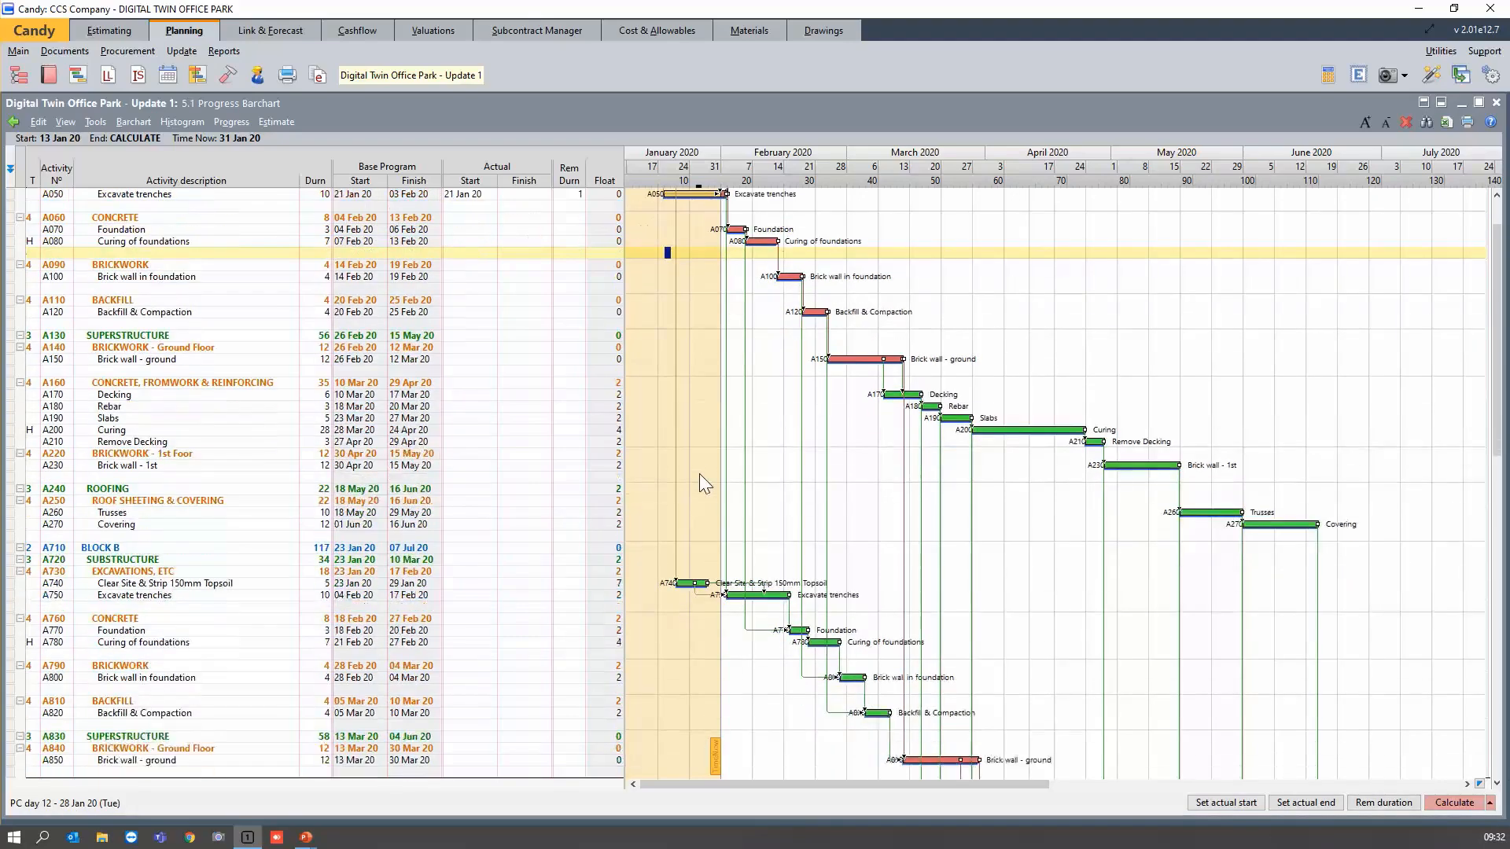
pyautogui.scroll(-1, 700, 473)
pyautogui.click(684, 501)
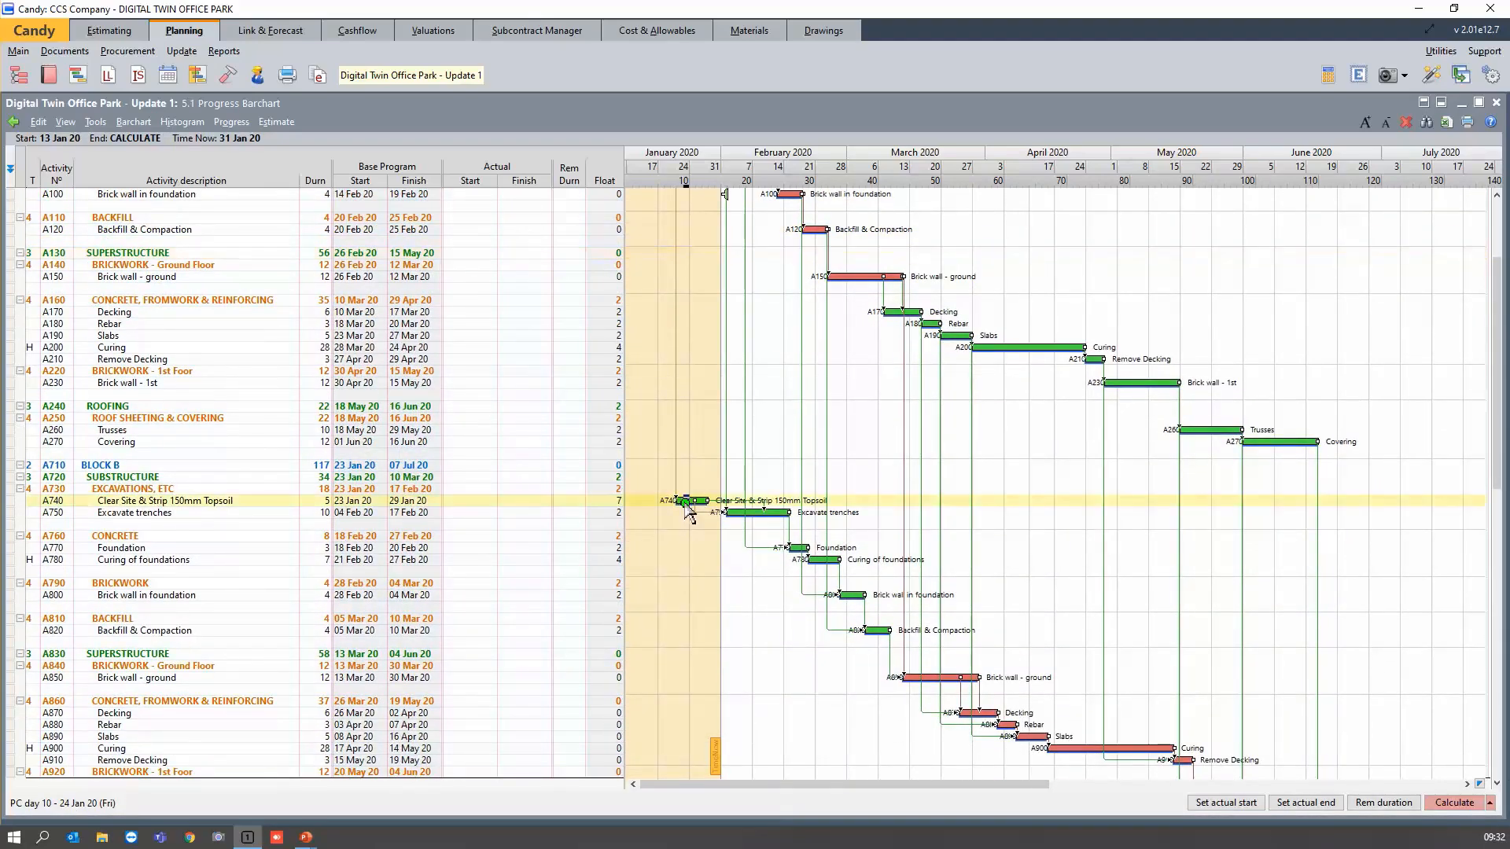
pyautogui.rightClick(680, 502)
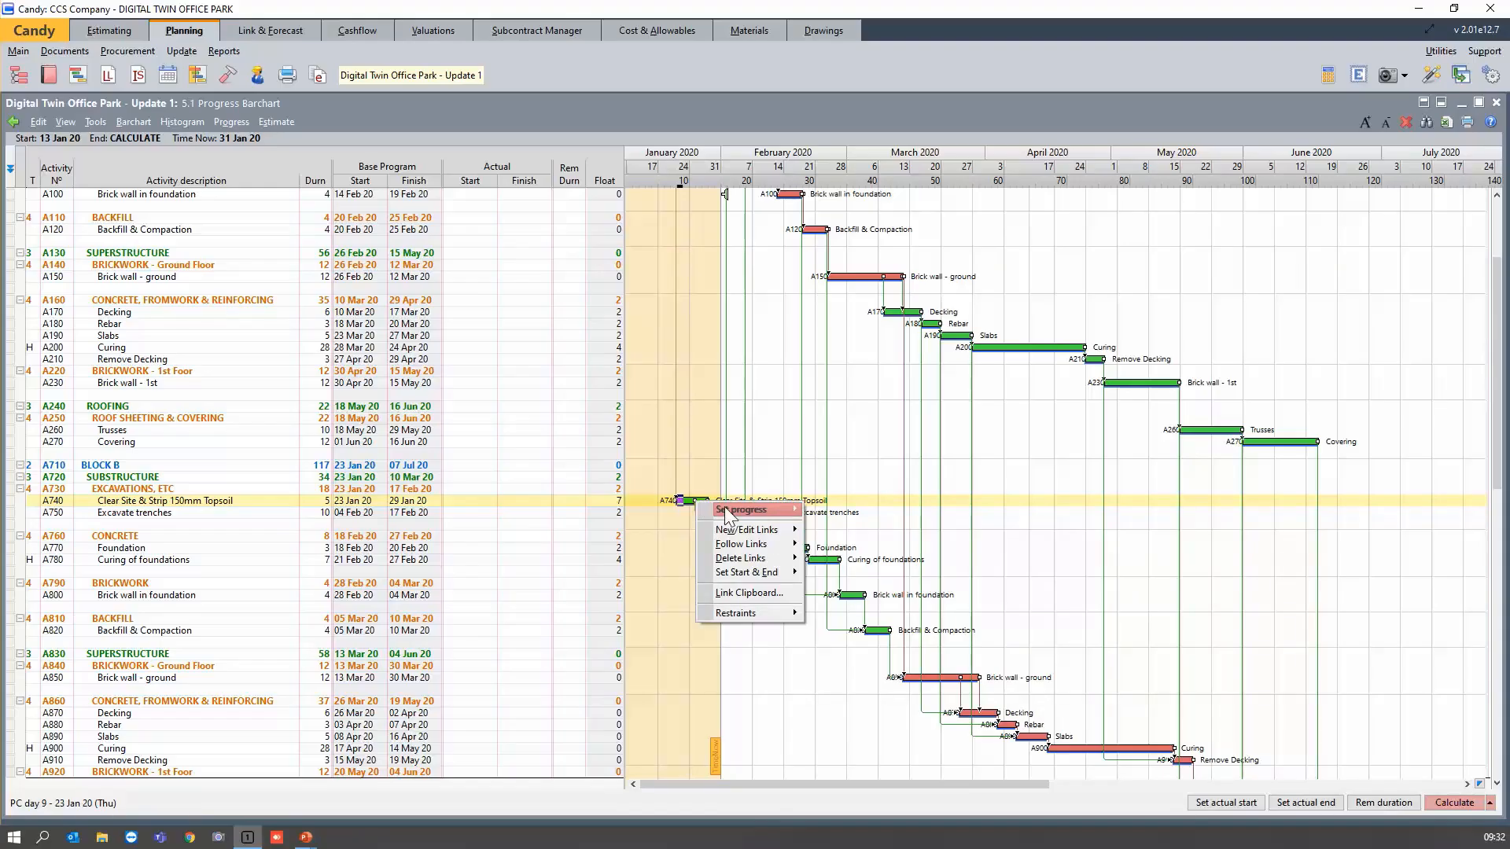
pyautogui.moveTo(725, 507)
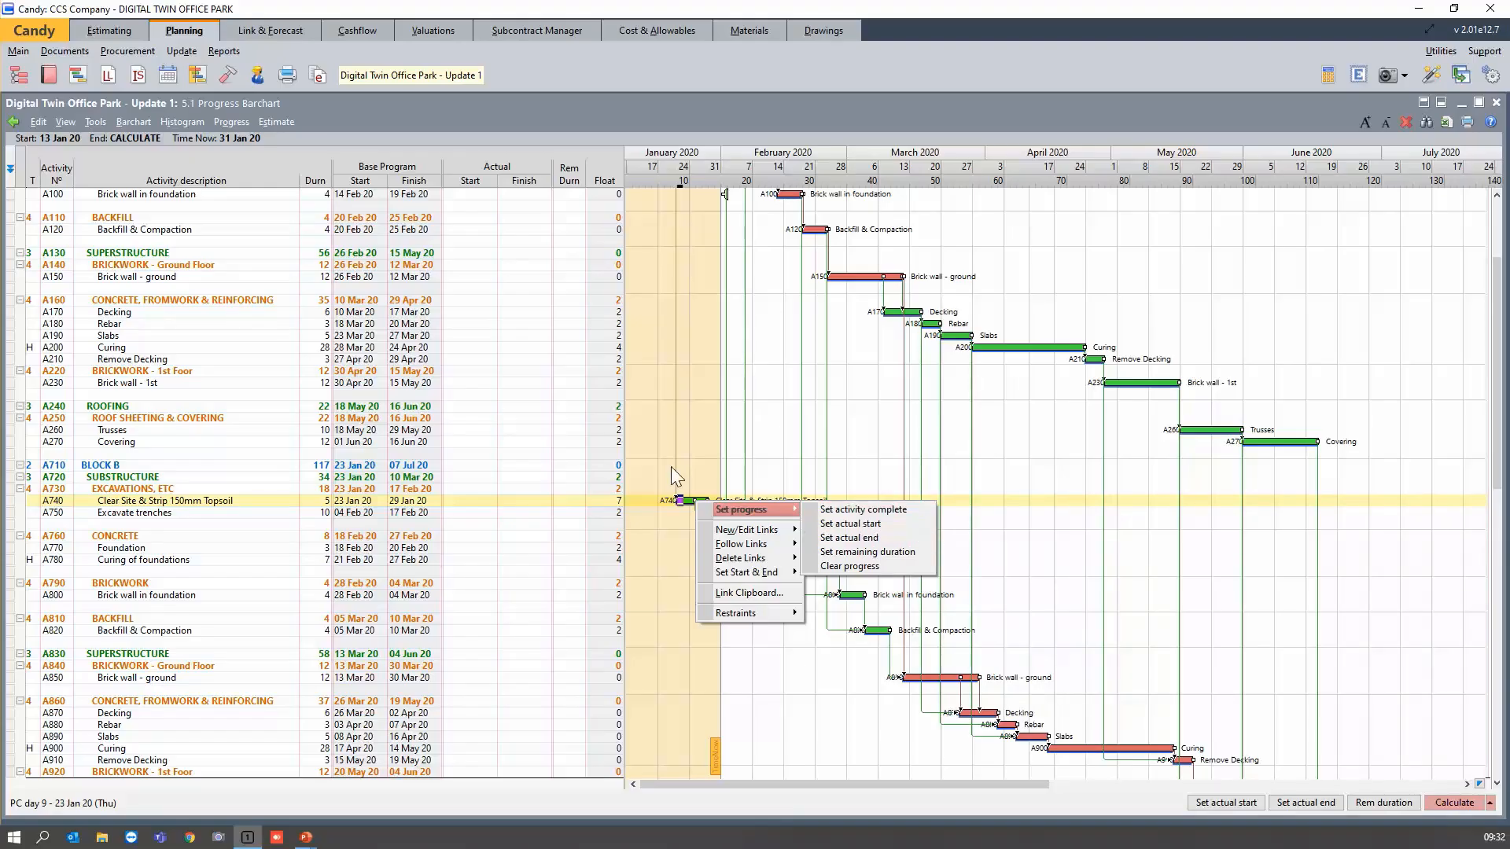
pyautogui.click(705, 453)
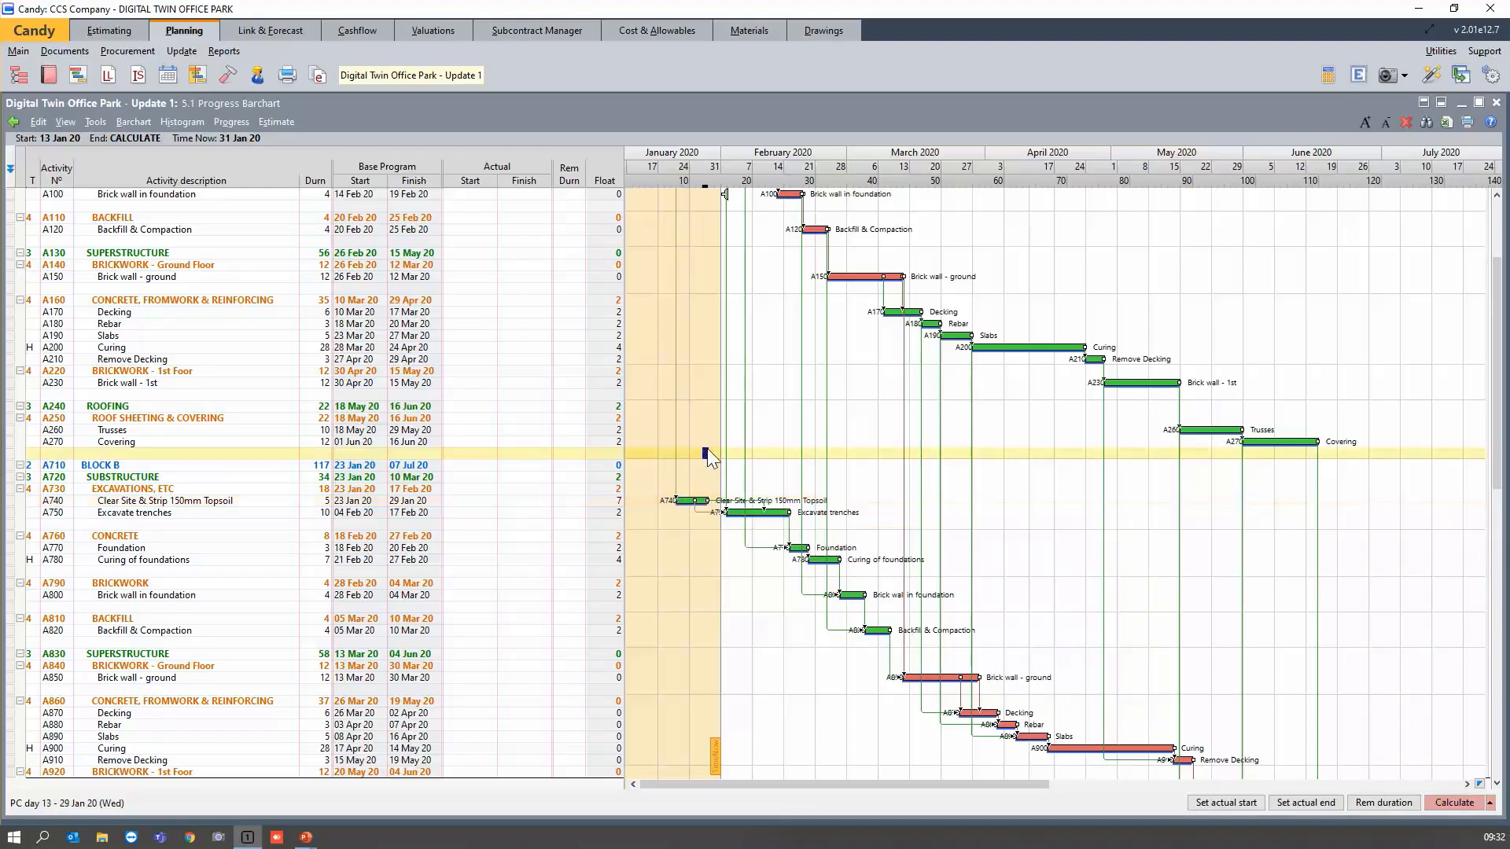
pyautogui.click(716, 502)
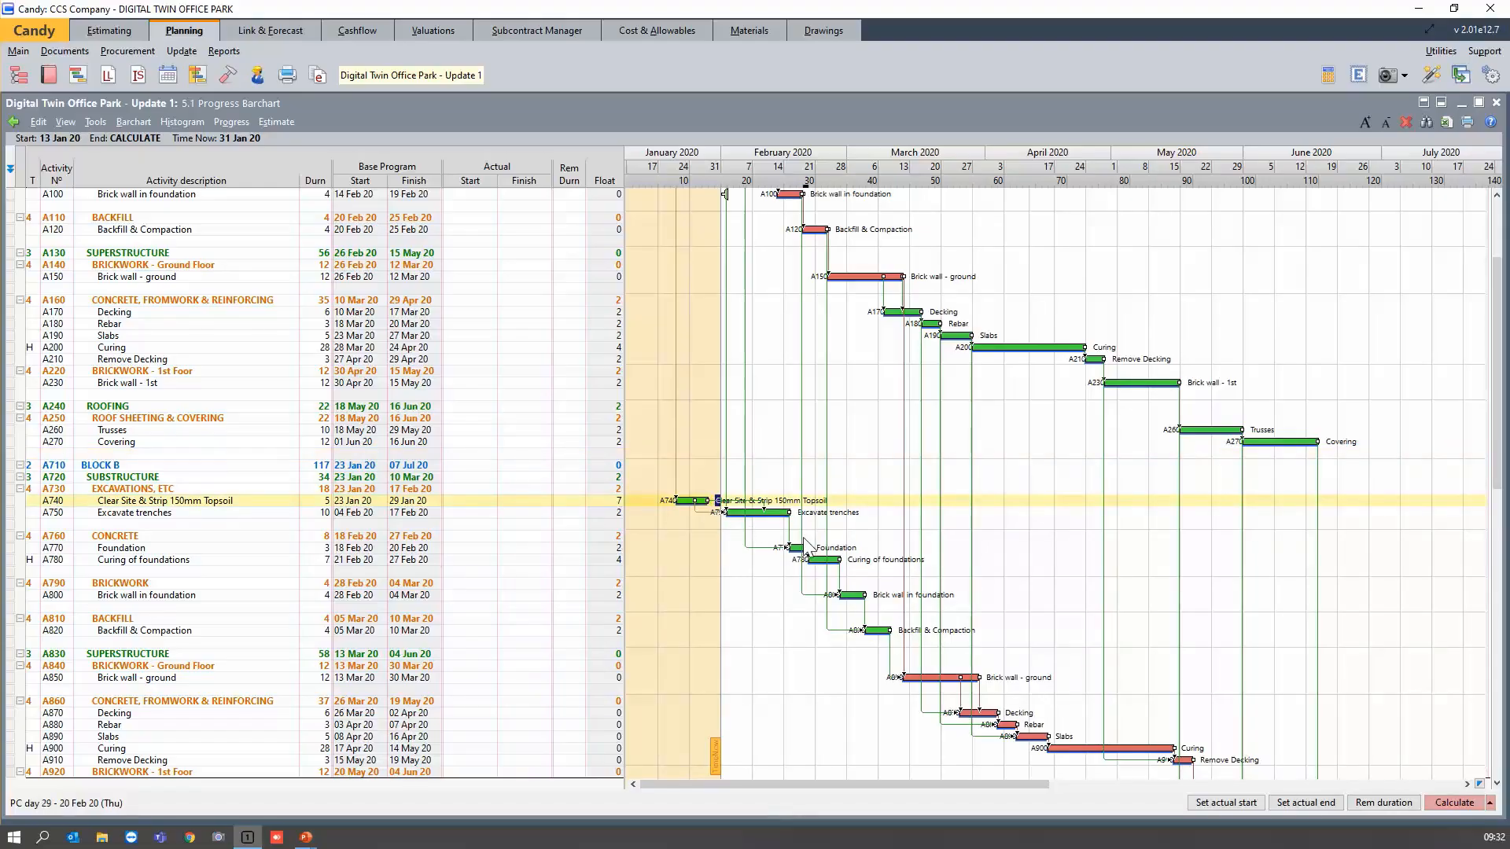
pyautogui.rightClick(722, 510)
pyautogui.rightClick(734, 501)
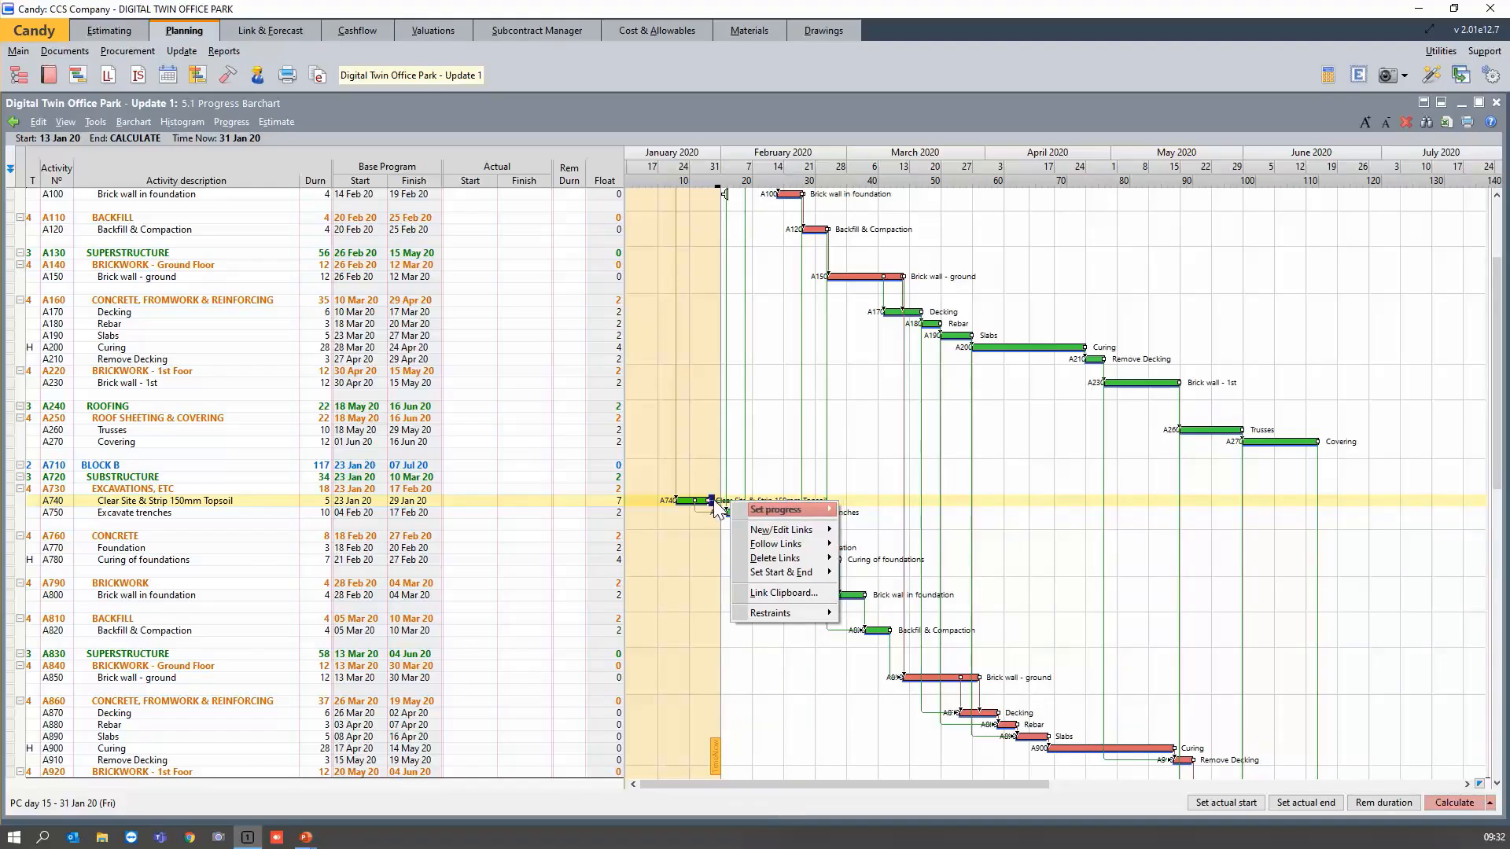
pyautogui.rightClick(733, 499)
pyautogui.moveTo(765, 504)
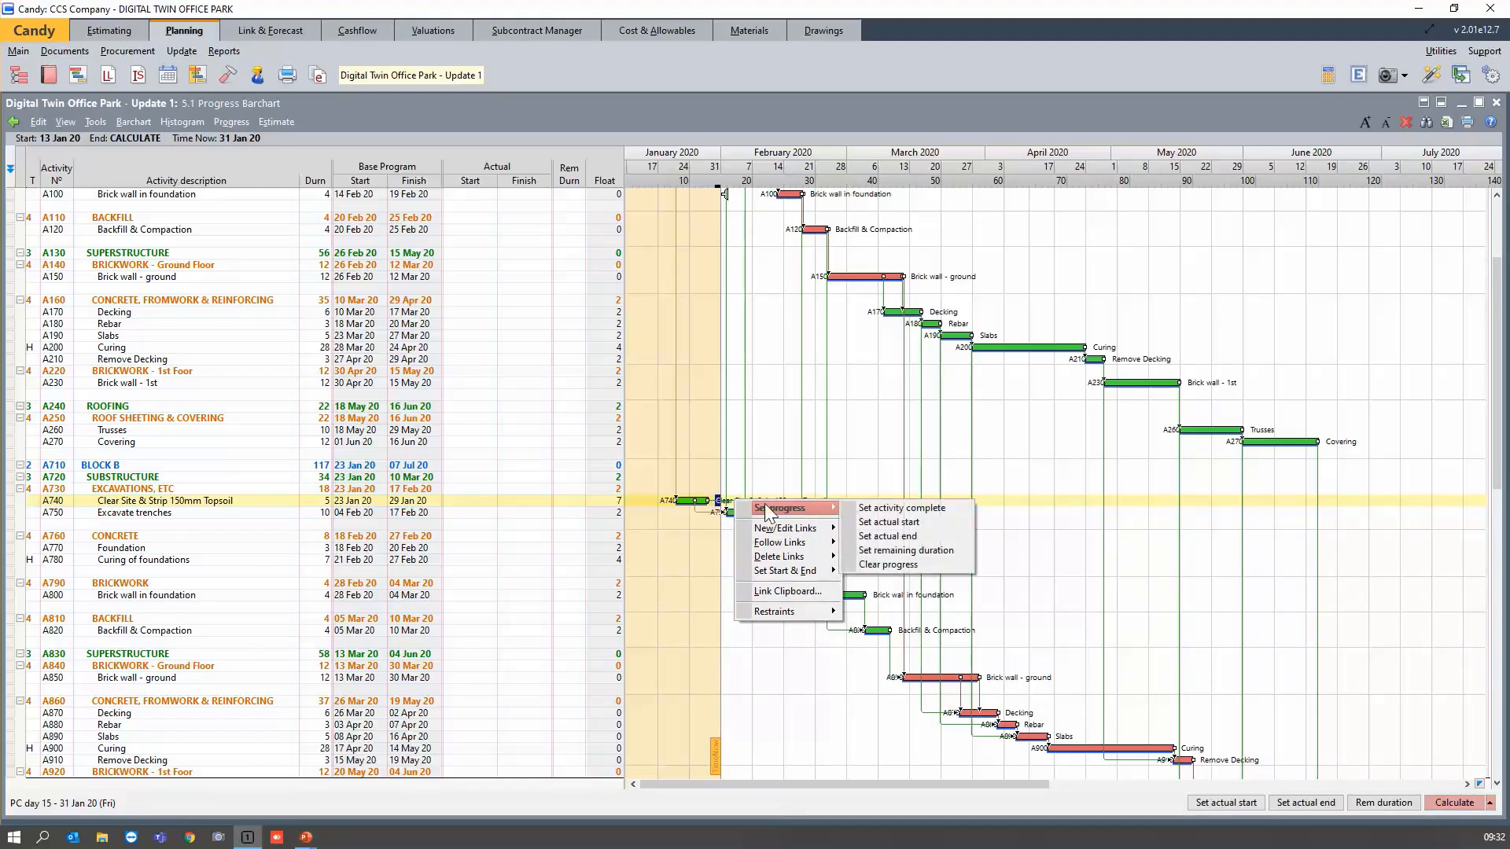
pyautogui.click(900, 538)
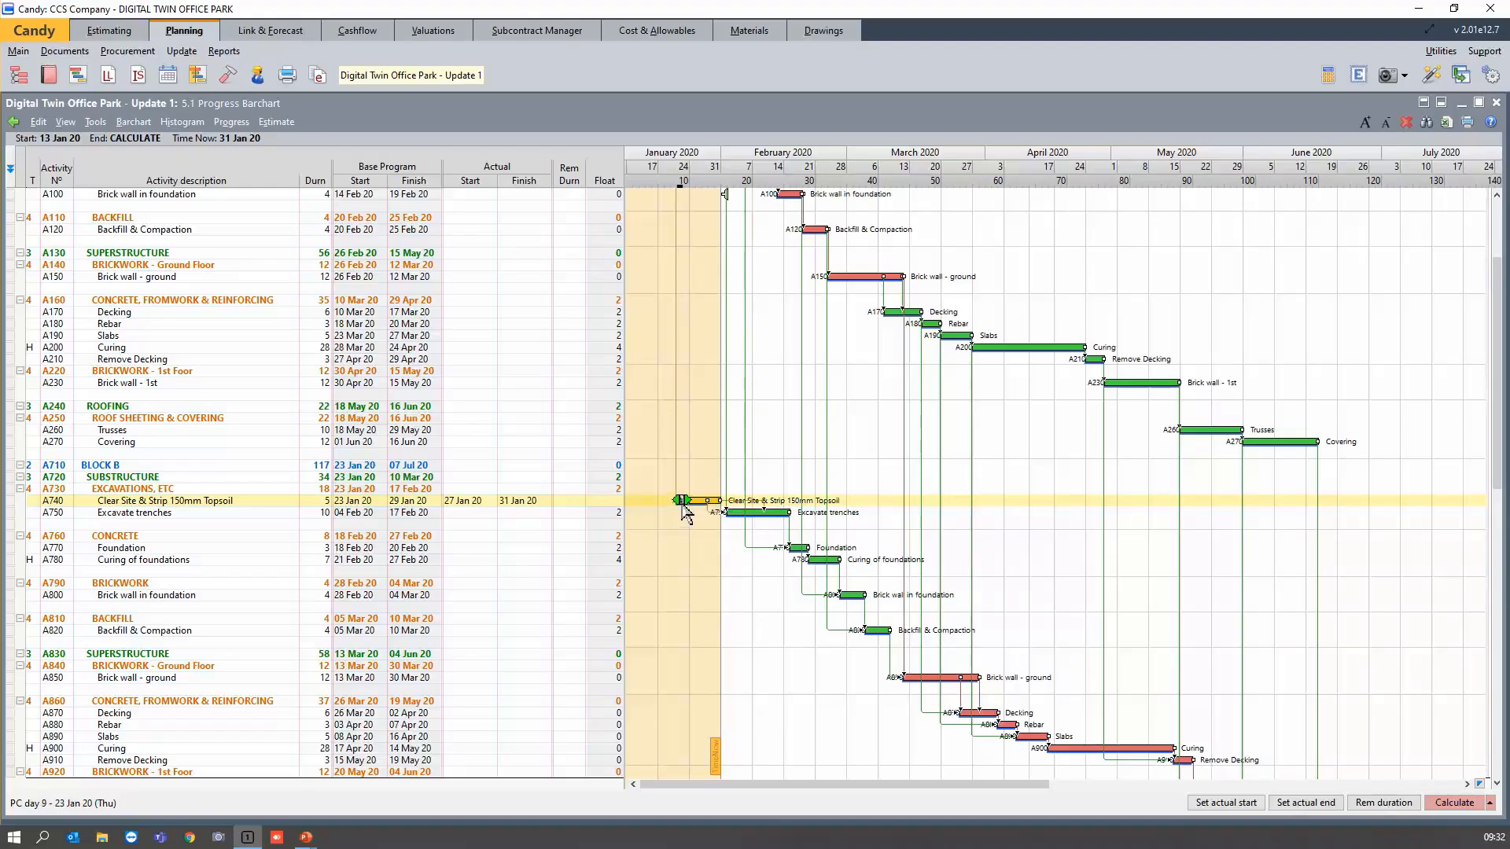
# Change the actual start date of Block B's Clear Site & Strip 150mm Topsoil to 23 Jan 20.
pyautogui.rightClick(679, 501)
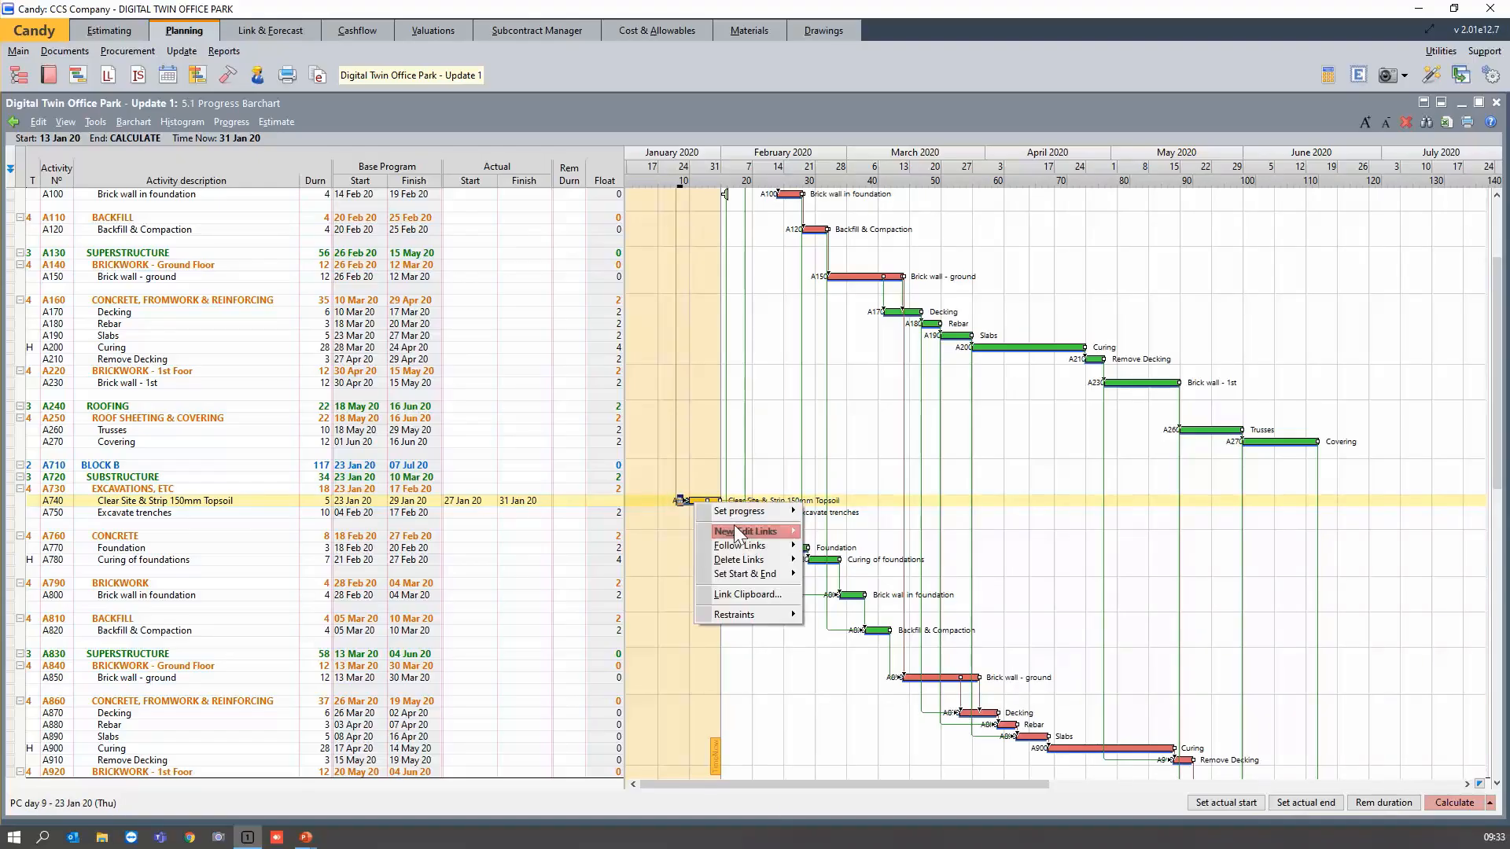
pyautogui.moveTo(735, 513)
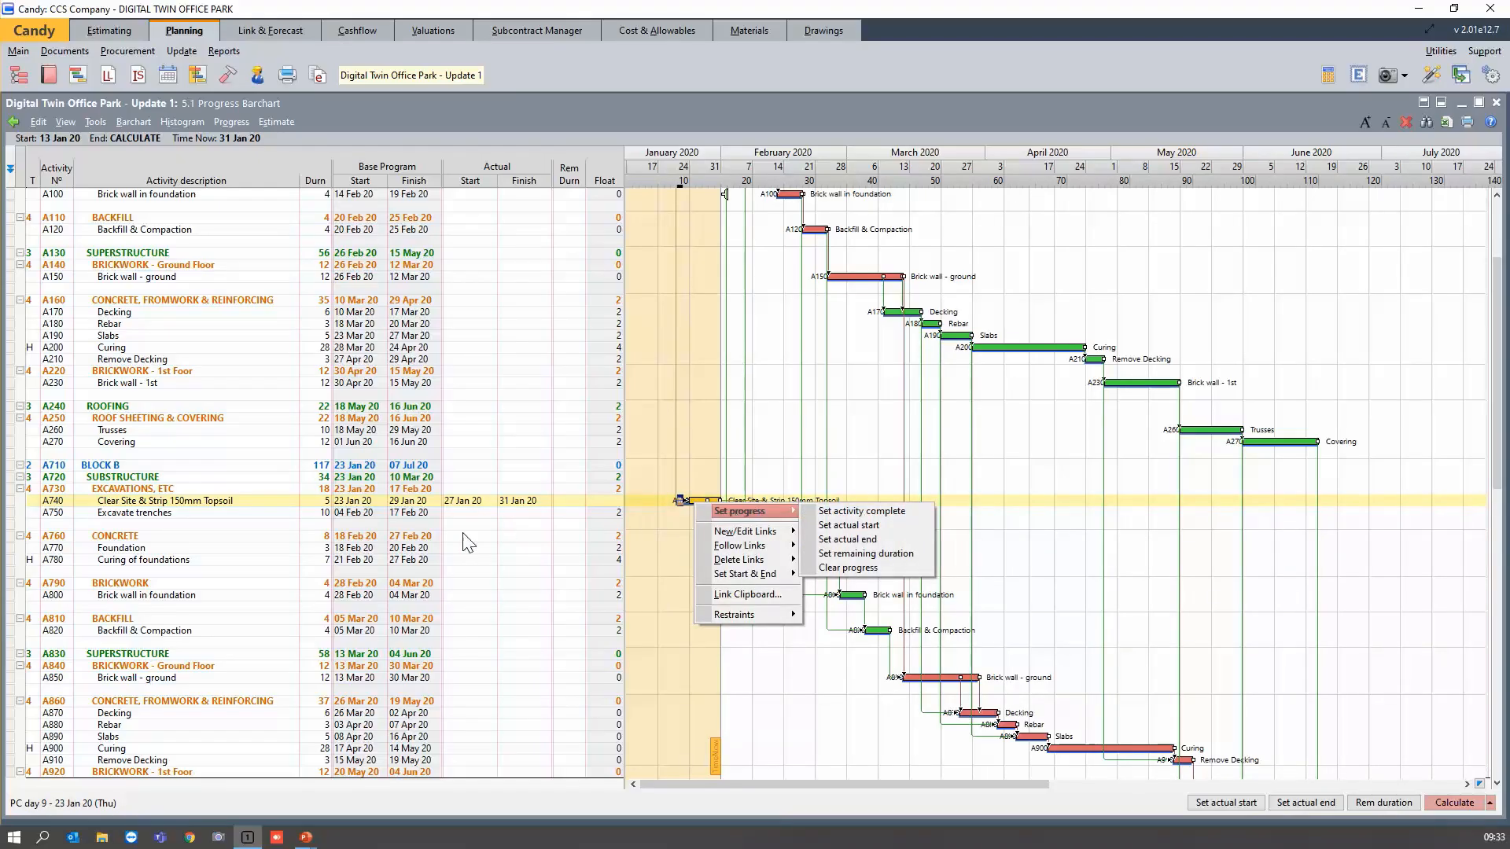
pyautogui.click(467, 512)
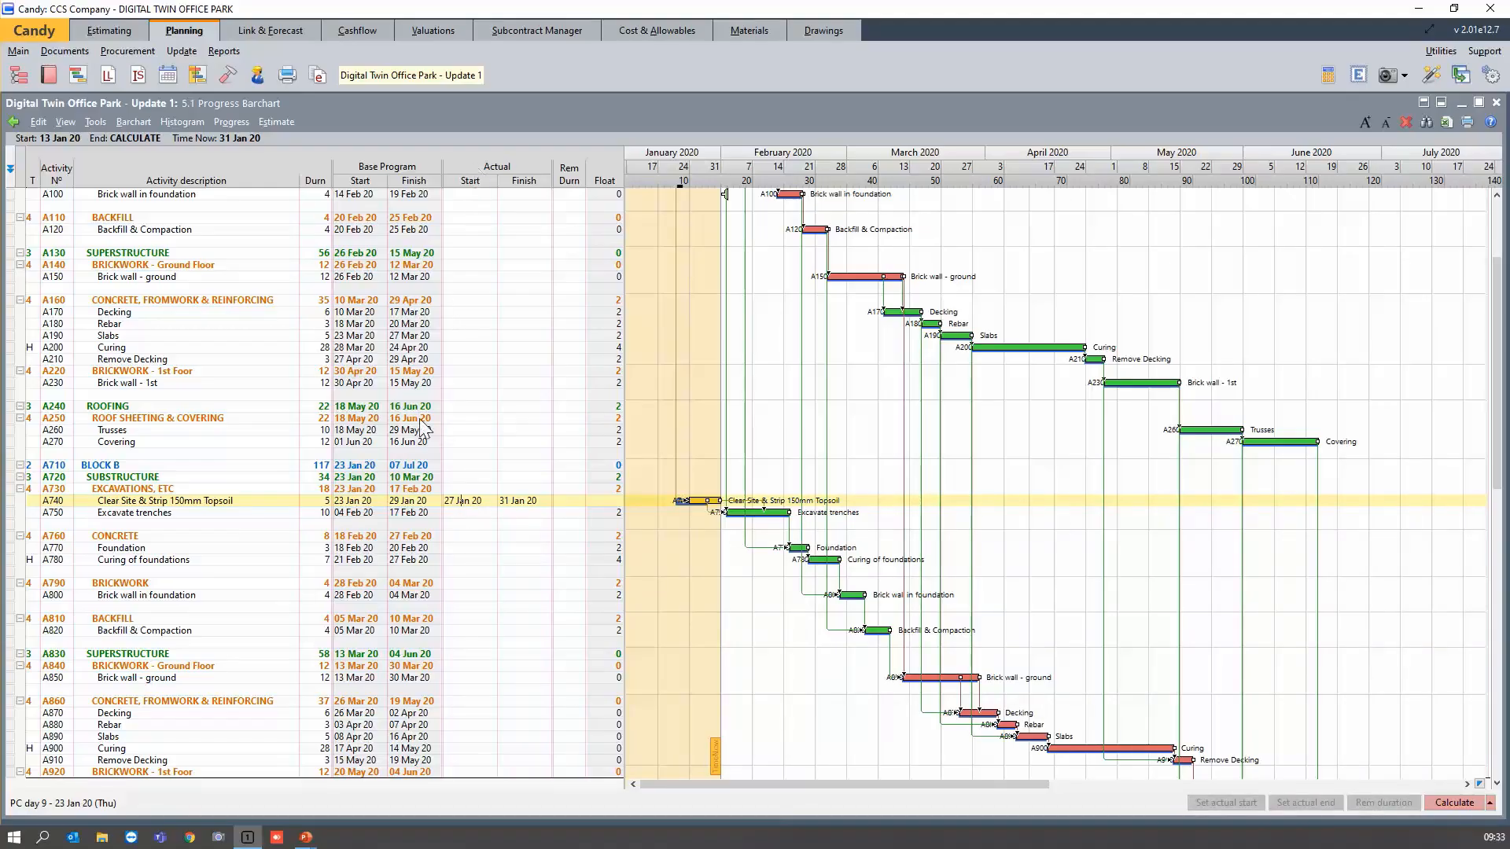
pyautogui.click(458, 505)
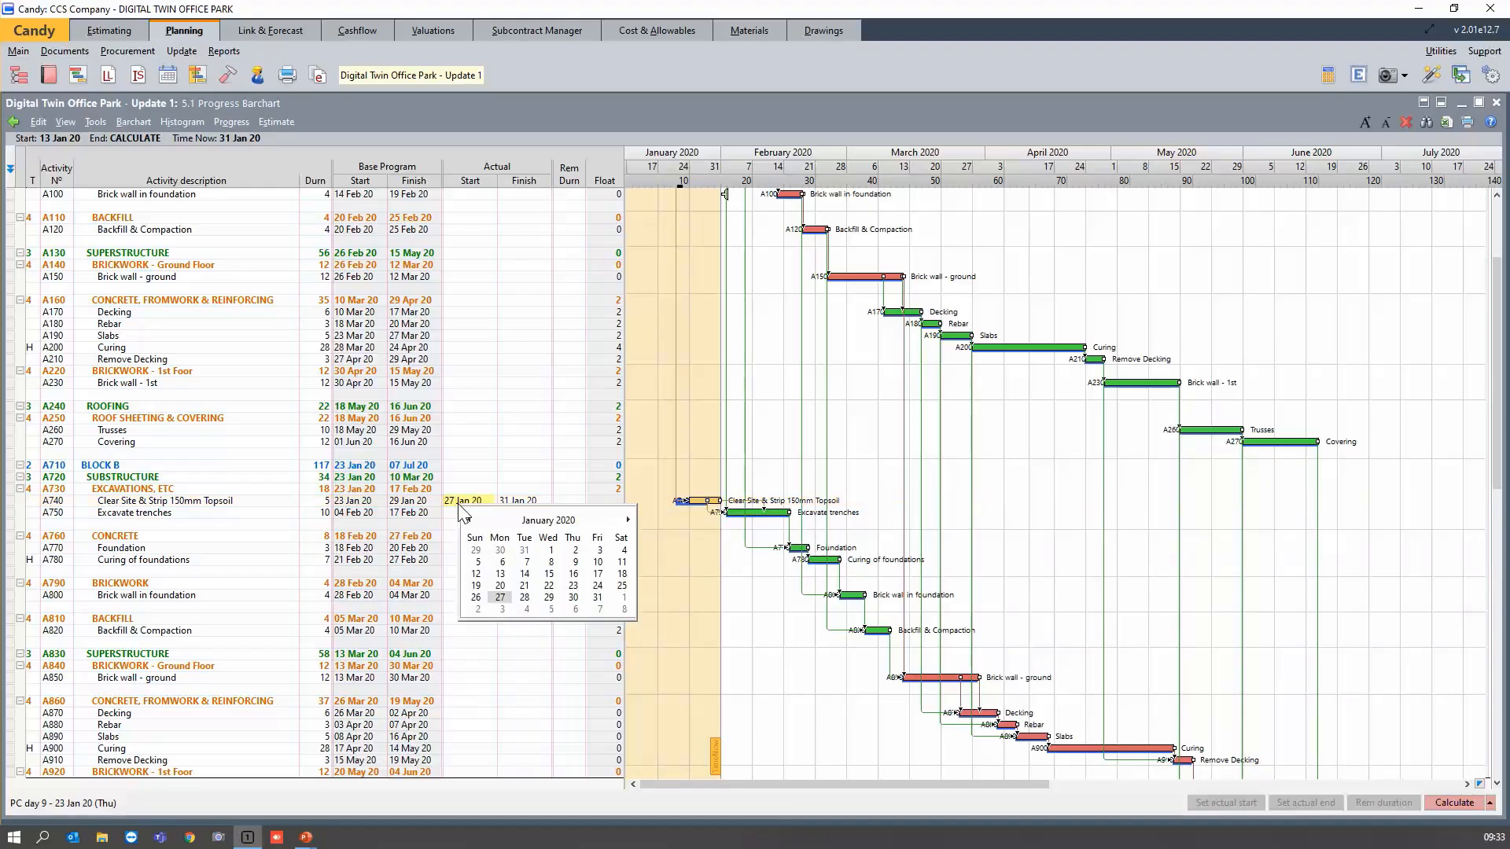
pyautogui.click(575, 586)
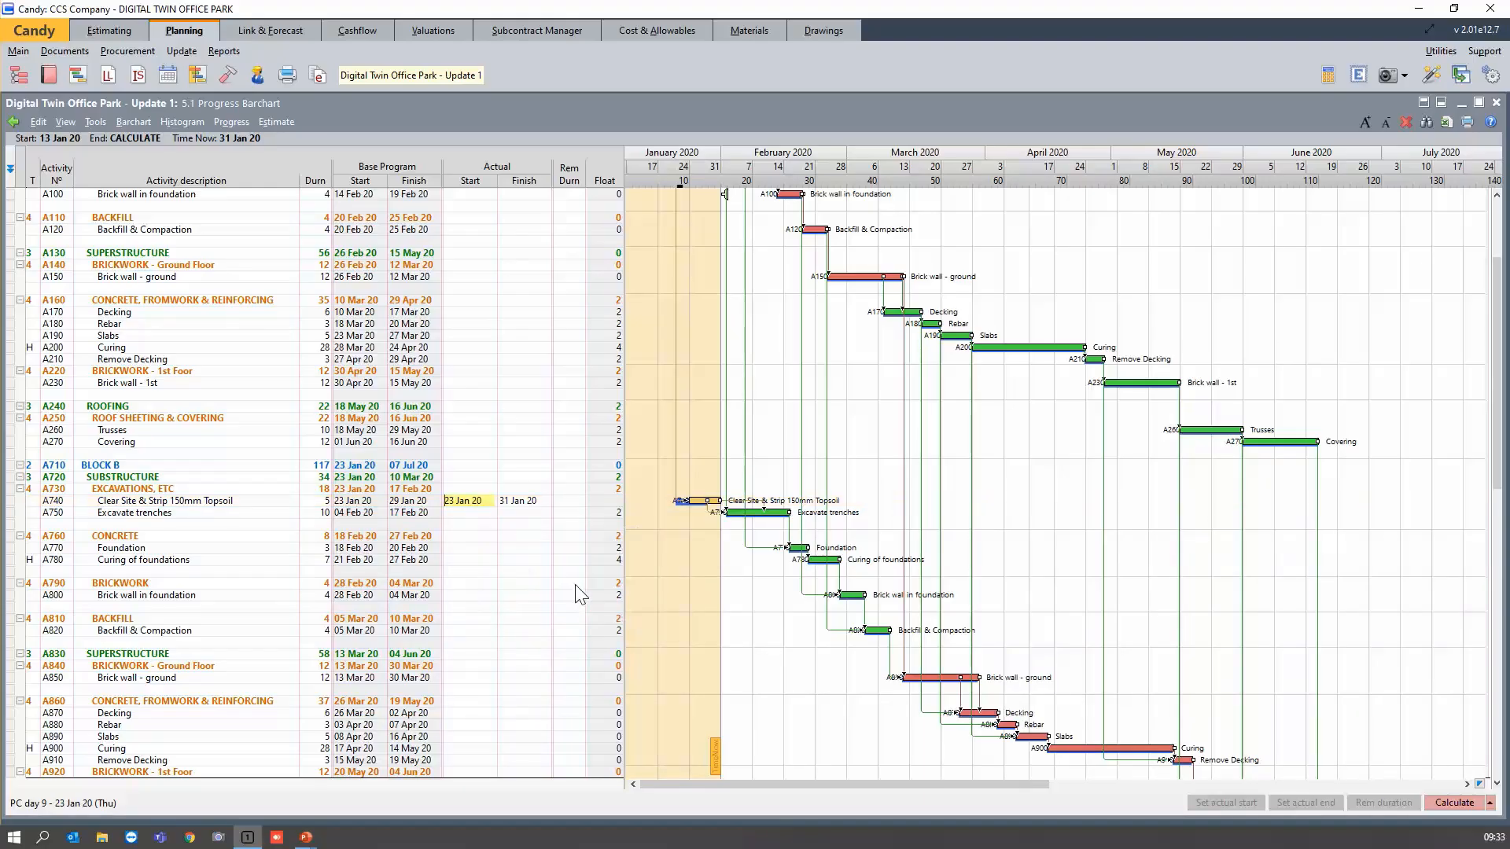
# Change the actual finish date of Block B's Clear Site & Strip 150mm Topsoil to 29 Jan 20.
pyautogui.click(515, 505)
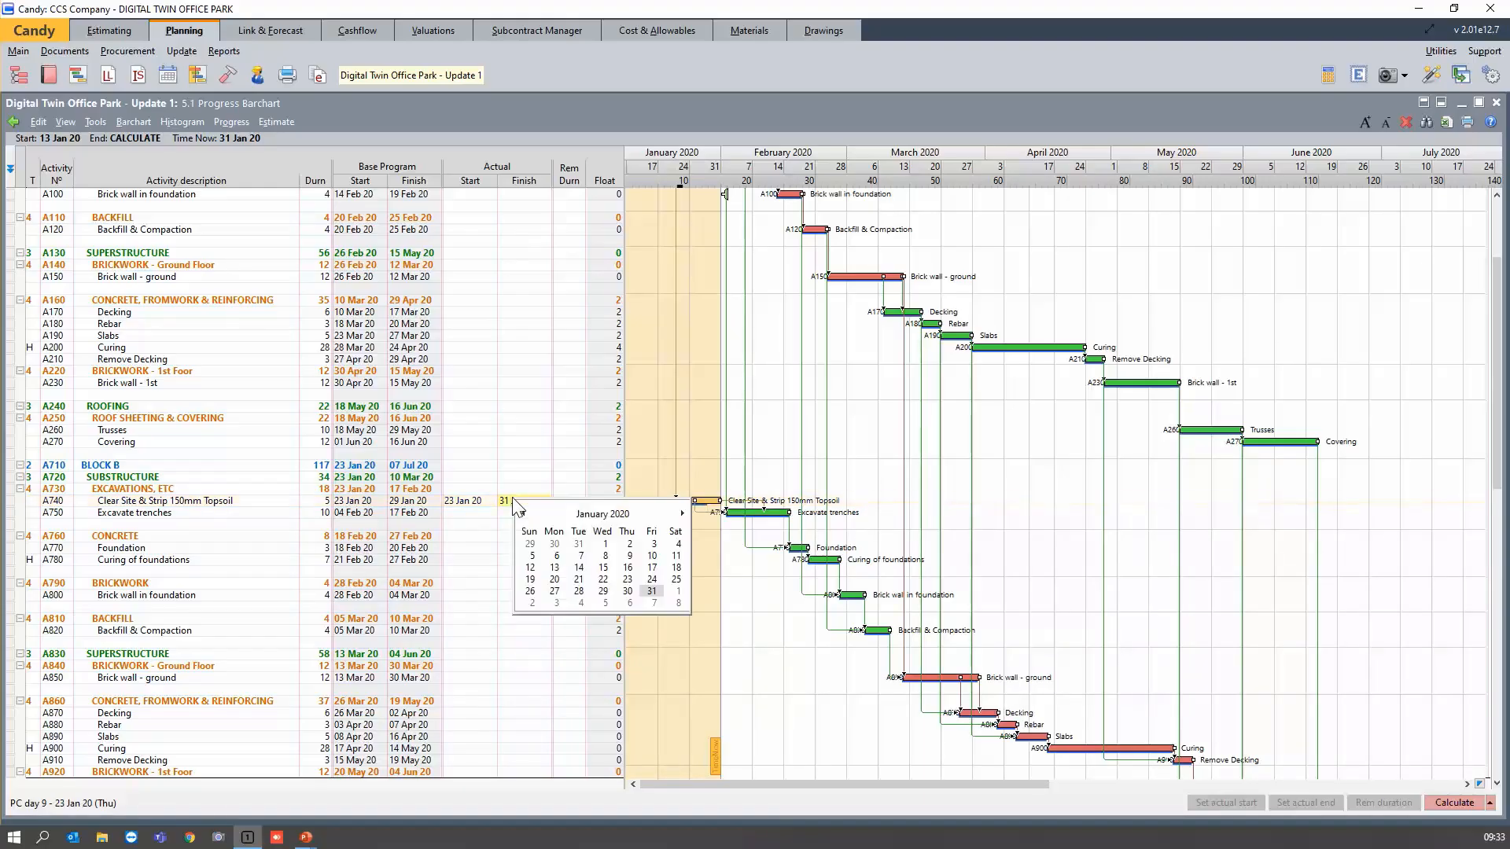
pyautogui.click(603, 591)
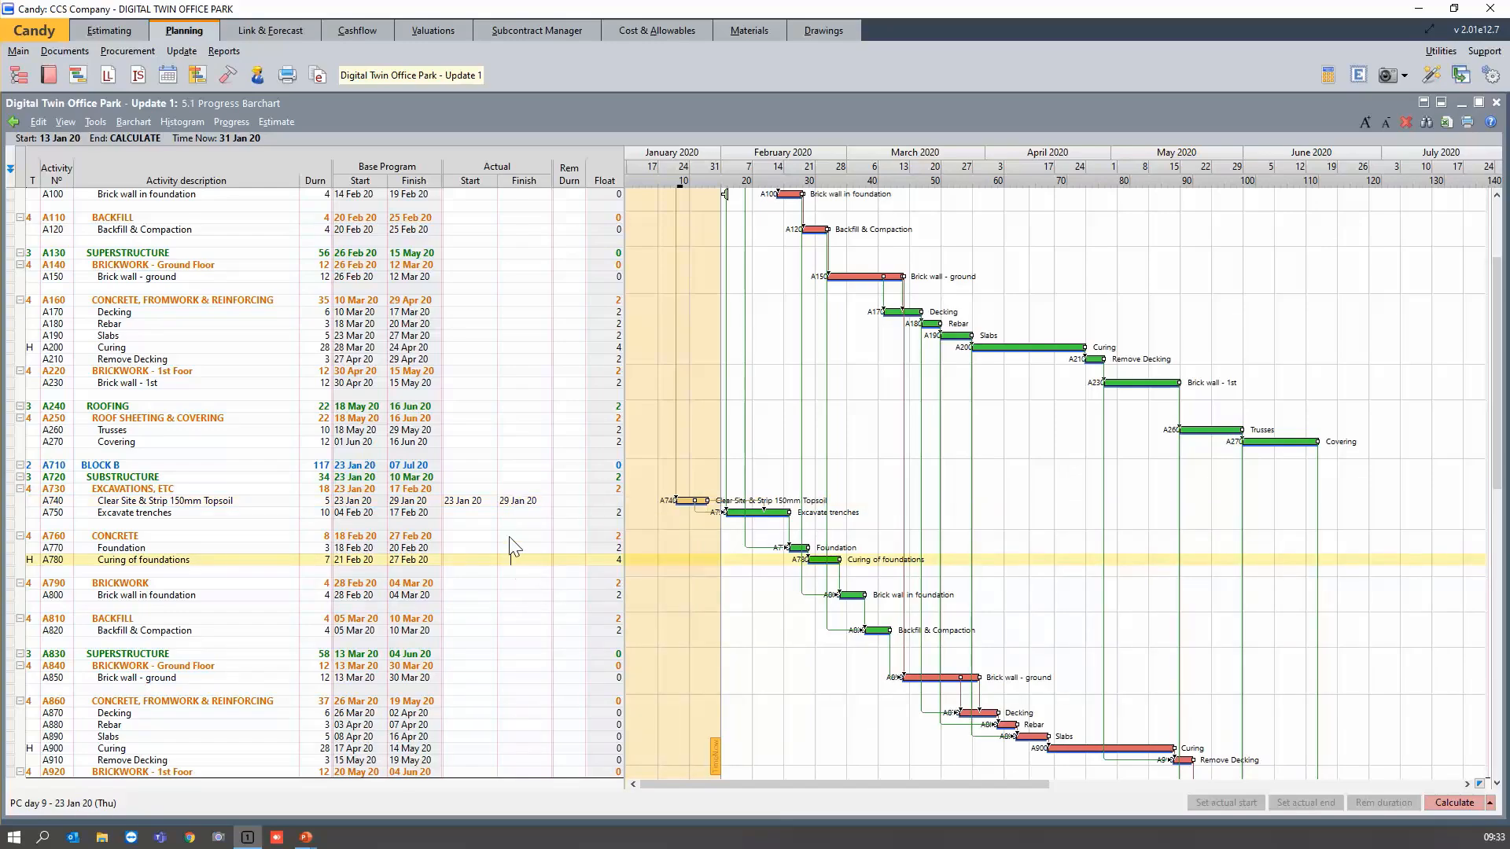
# Set the actual finish date of Block B's Clear Site & Strip 150mm Topsoil to 31 Jan 20.
pyautogui.click(505, 505)
pyautogui.write('31')
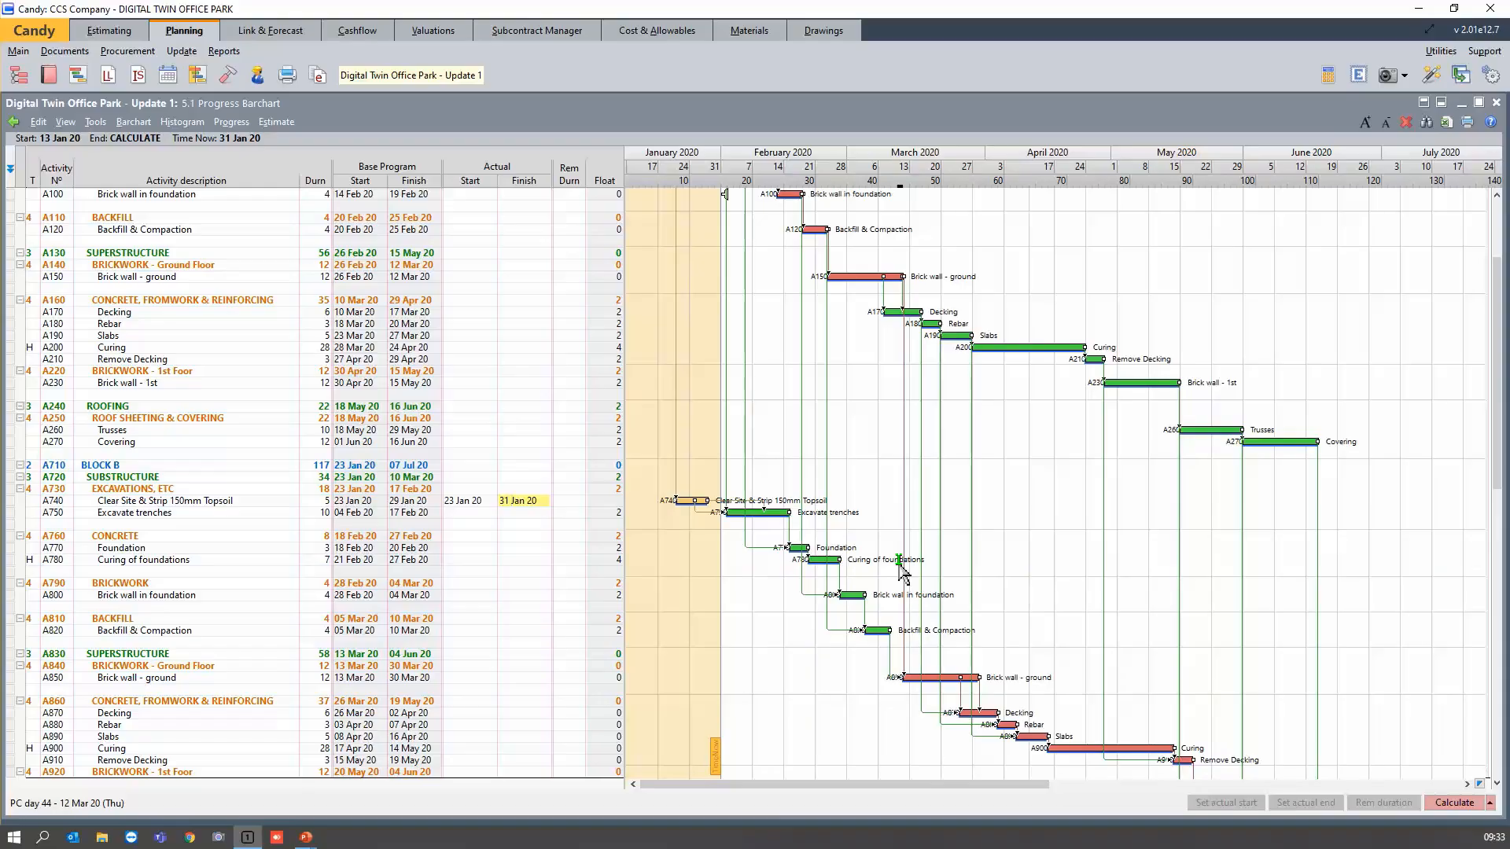
pyautogui.press('Return')
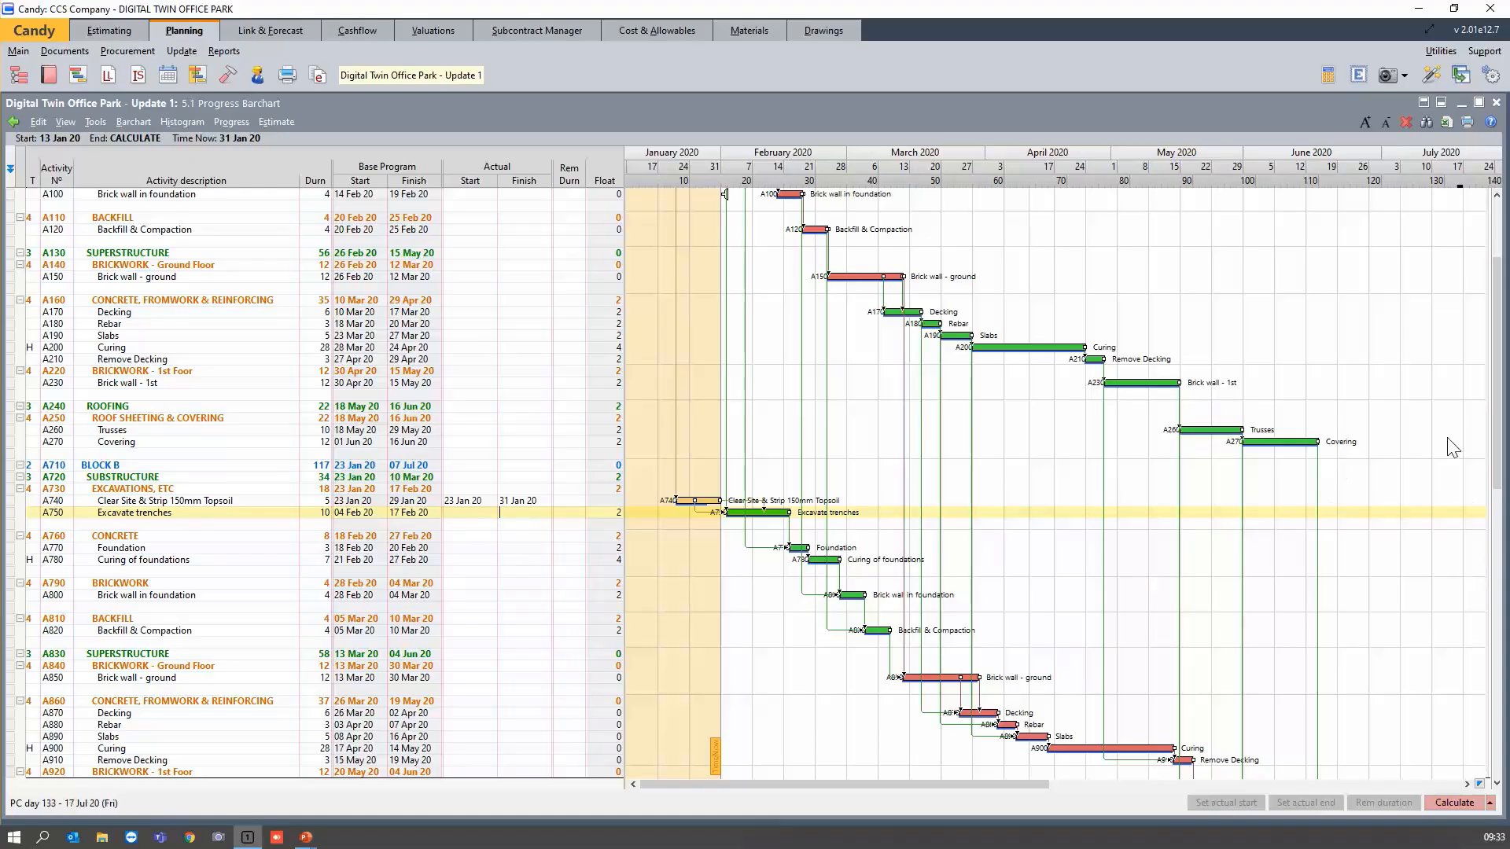
# Recalculate the Update 1 program with the recorded progress.
pyautogui.scroll(-5, 787, 442)
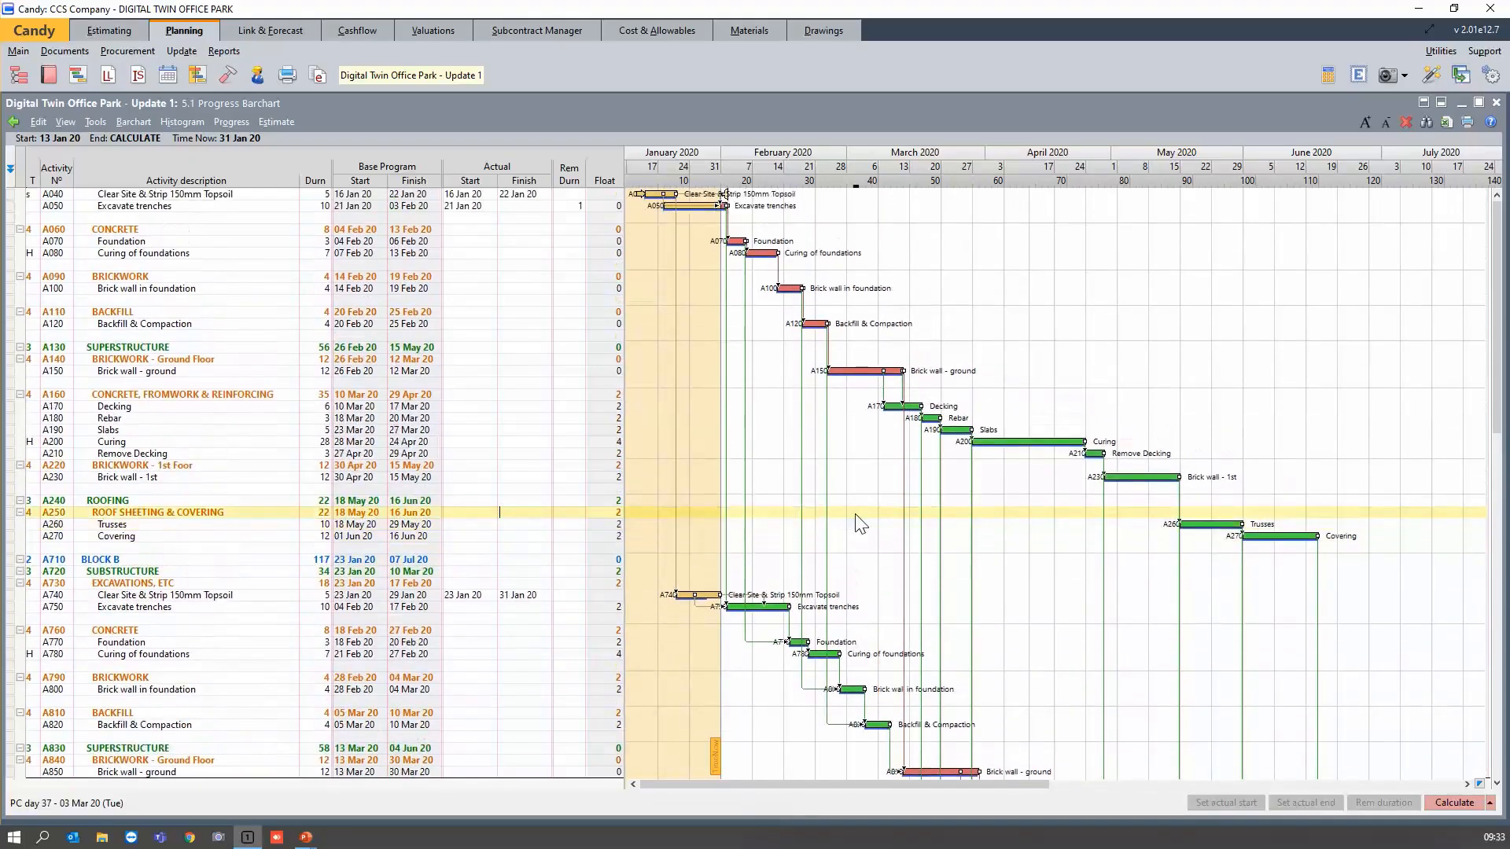
pyautogui.scroll(8, 860, 524)
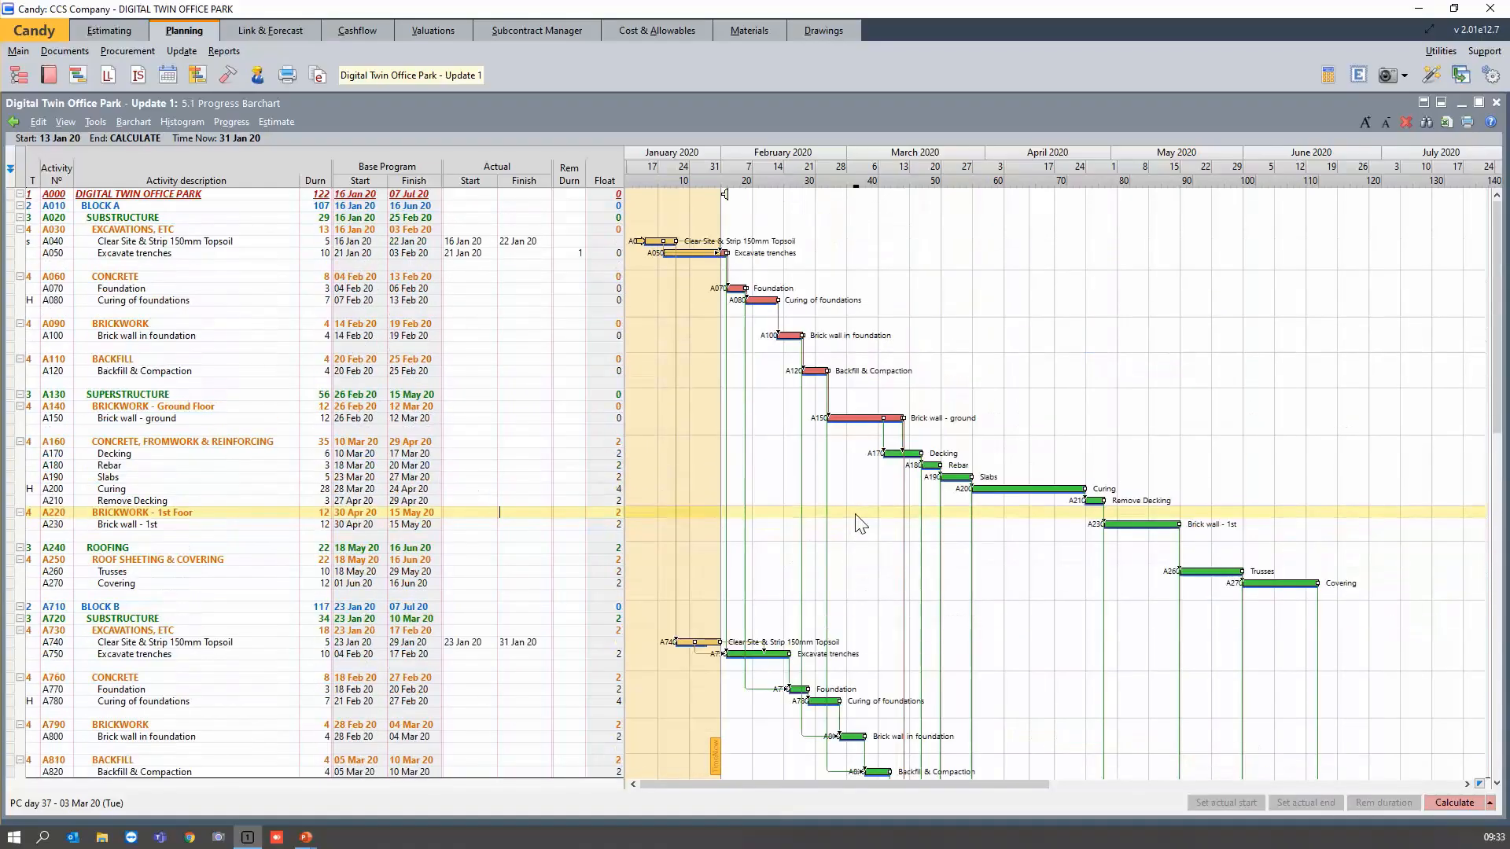
pyautogui.click(1455, 802)
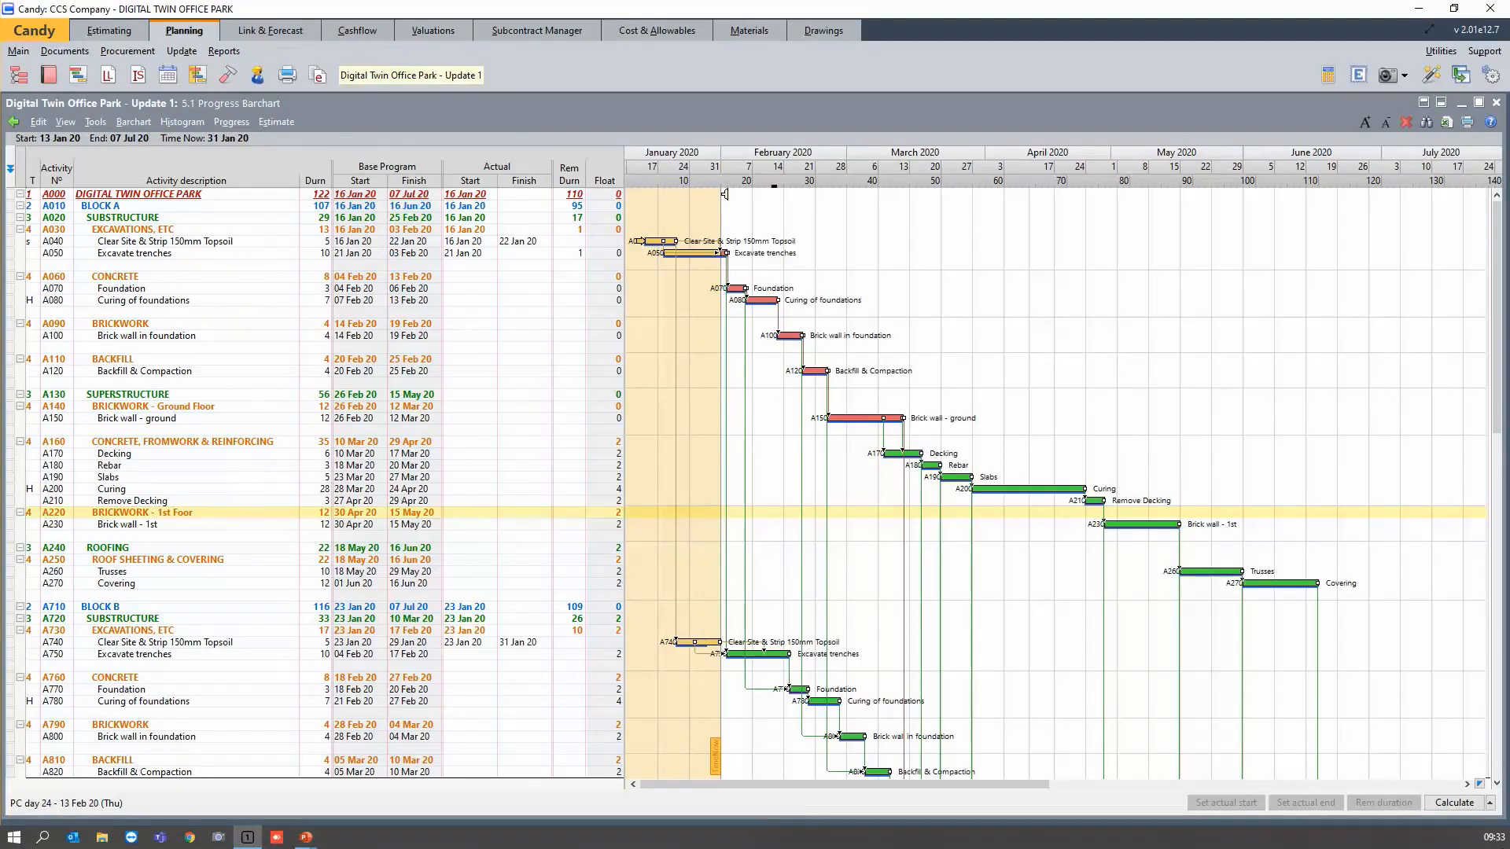
# Close the Update 1 Progress Barchart and open the program's Report Manager.
pyautogui.click(286, 82)
pyautogui.click(1244, 262)
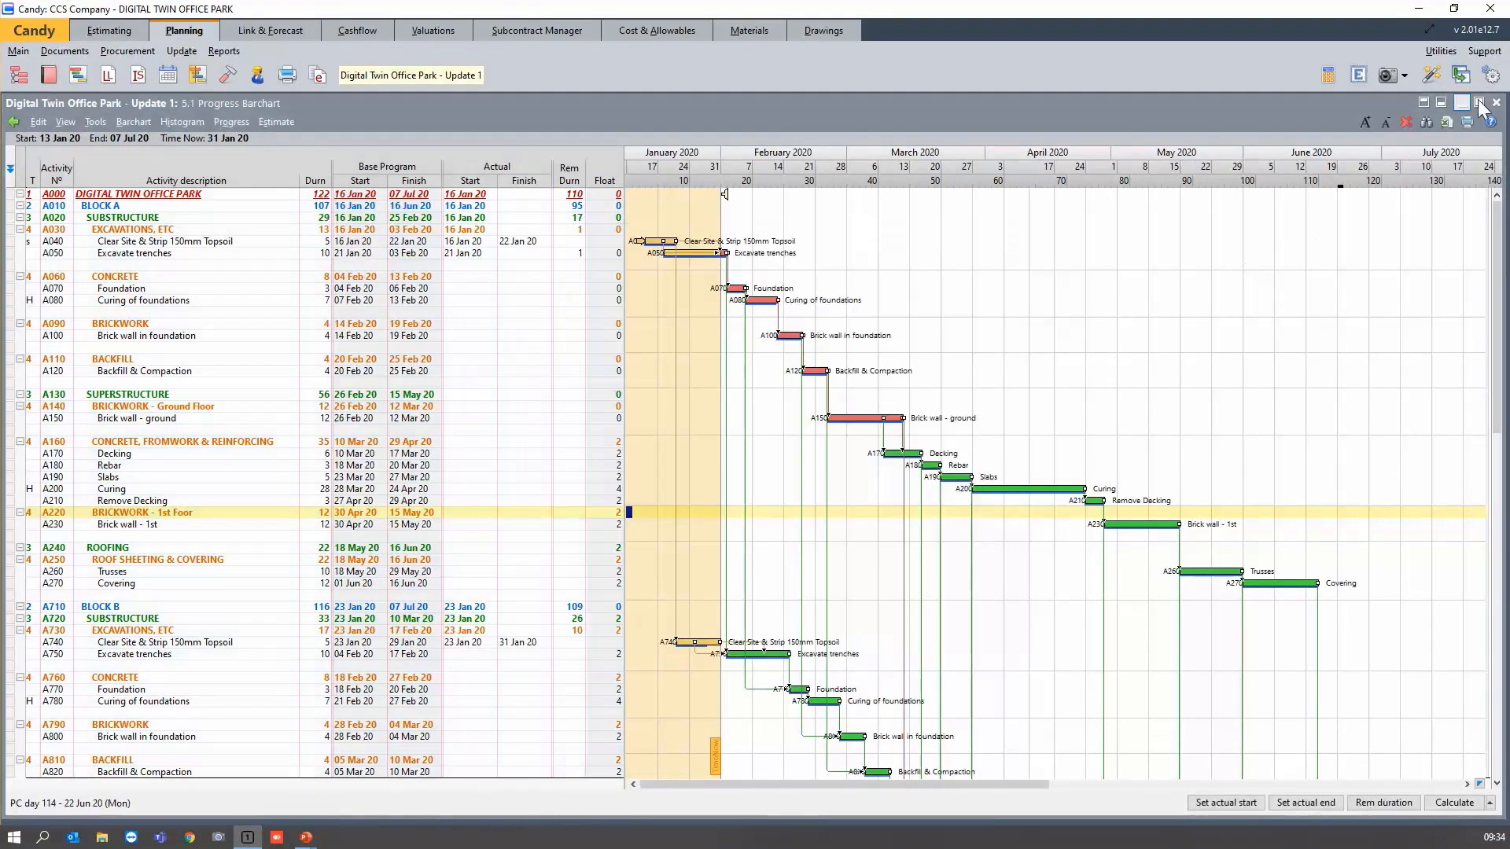
pyautogui.click(1497, 104)
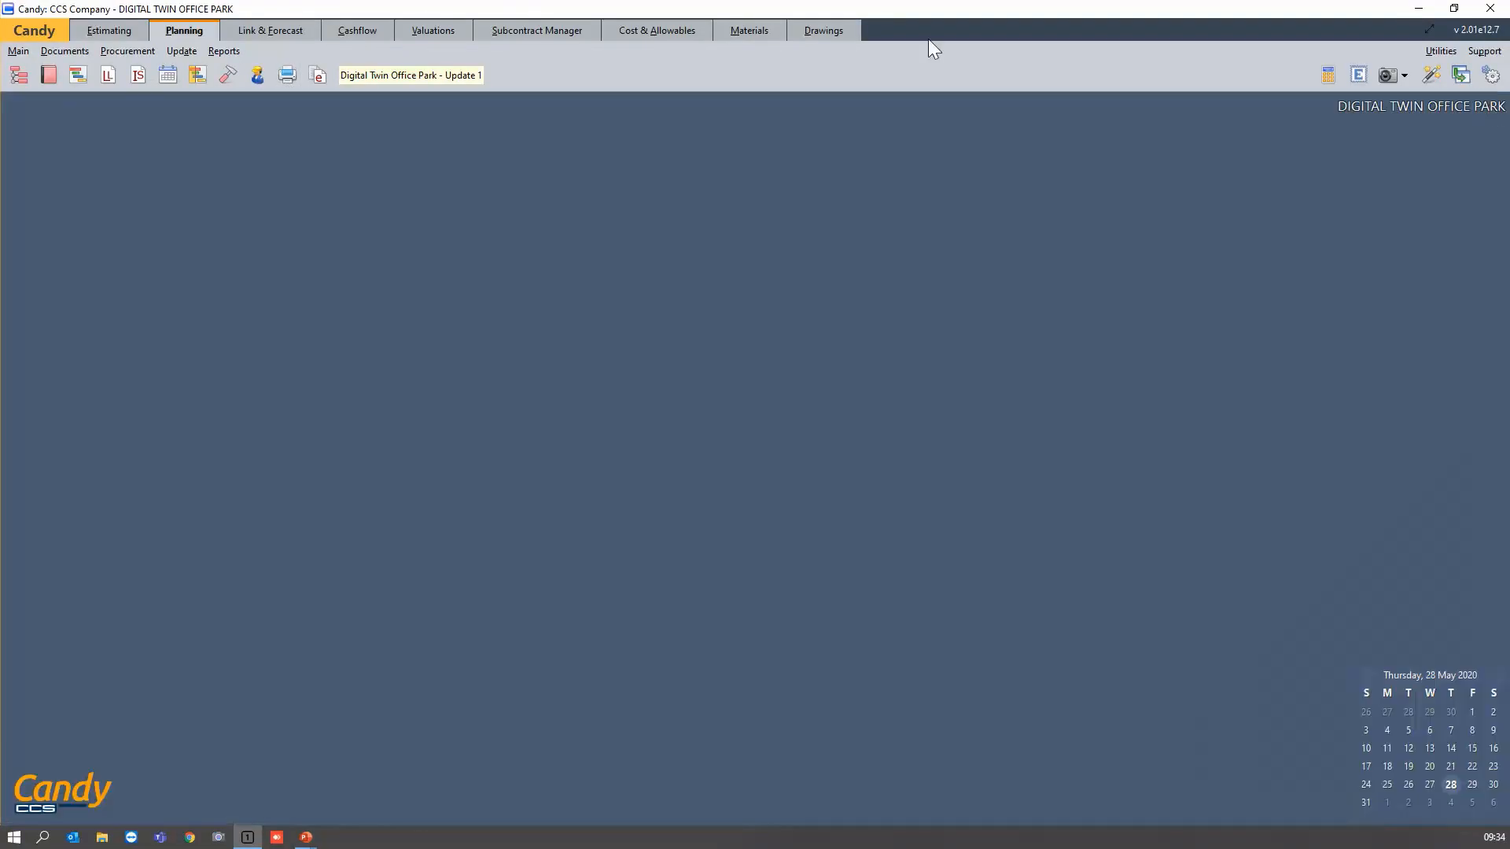
pyautogui.click(288, 75)
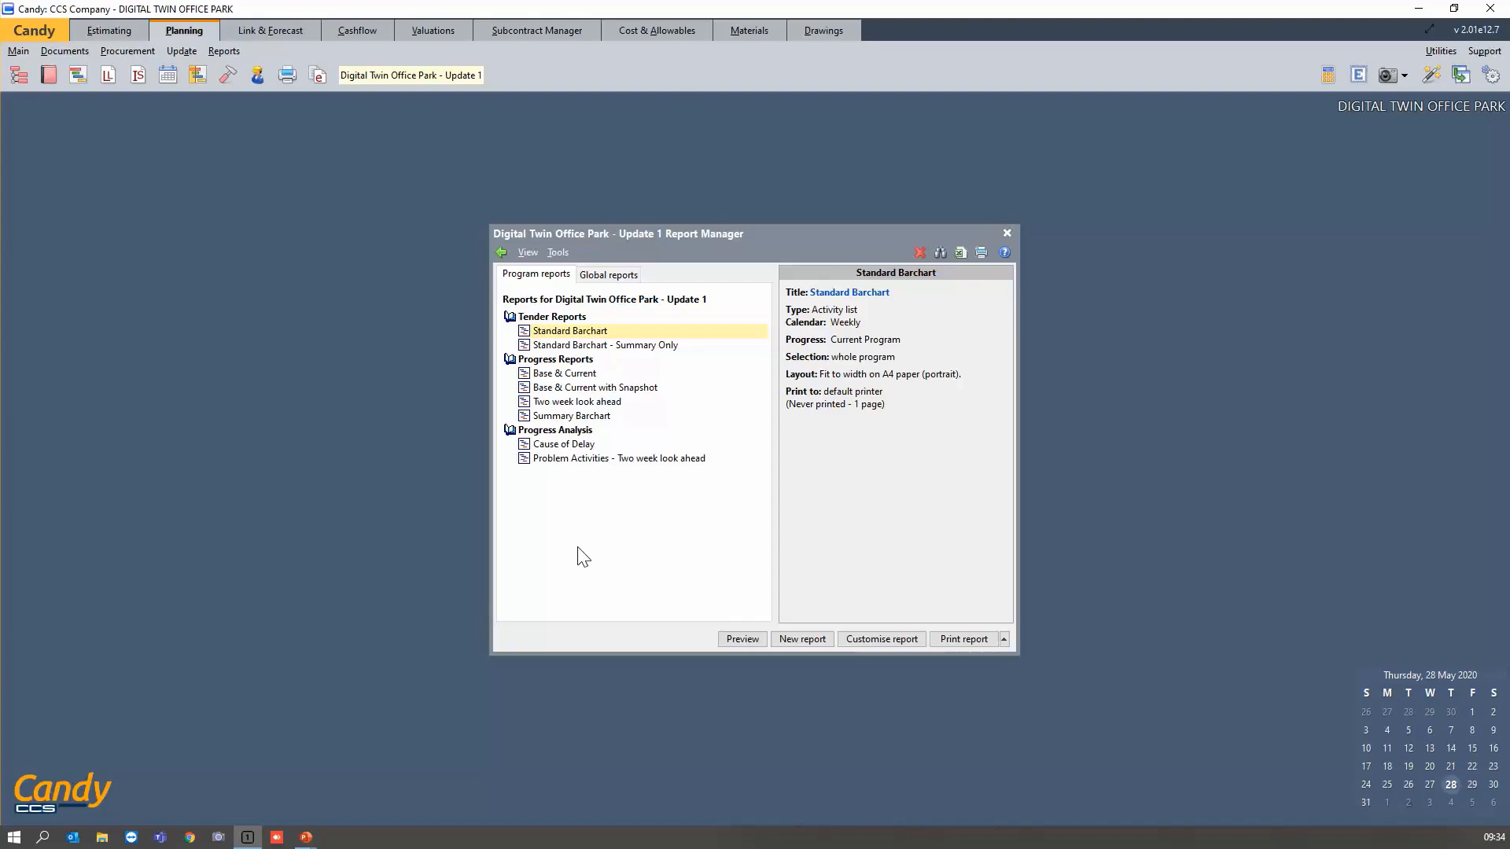
pyautogui.click(813, 639)
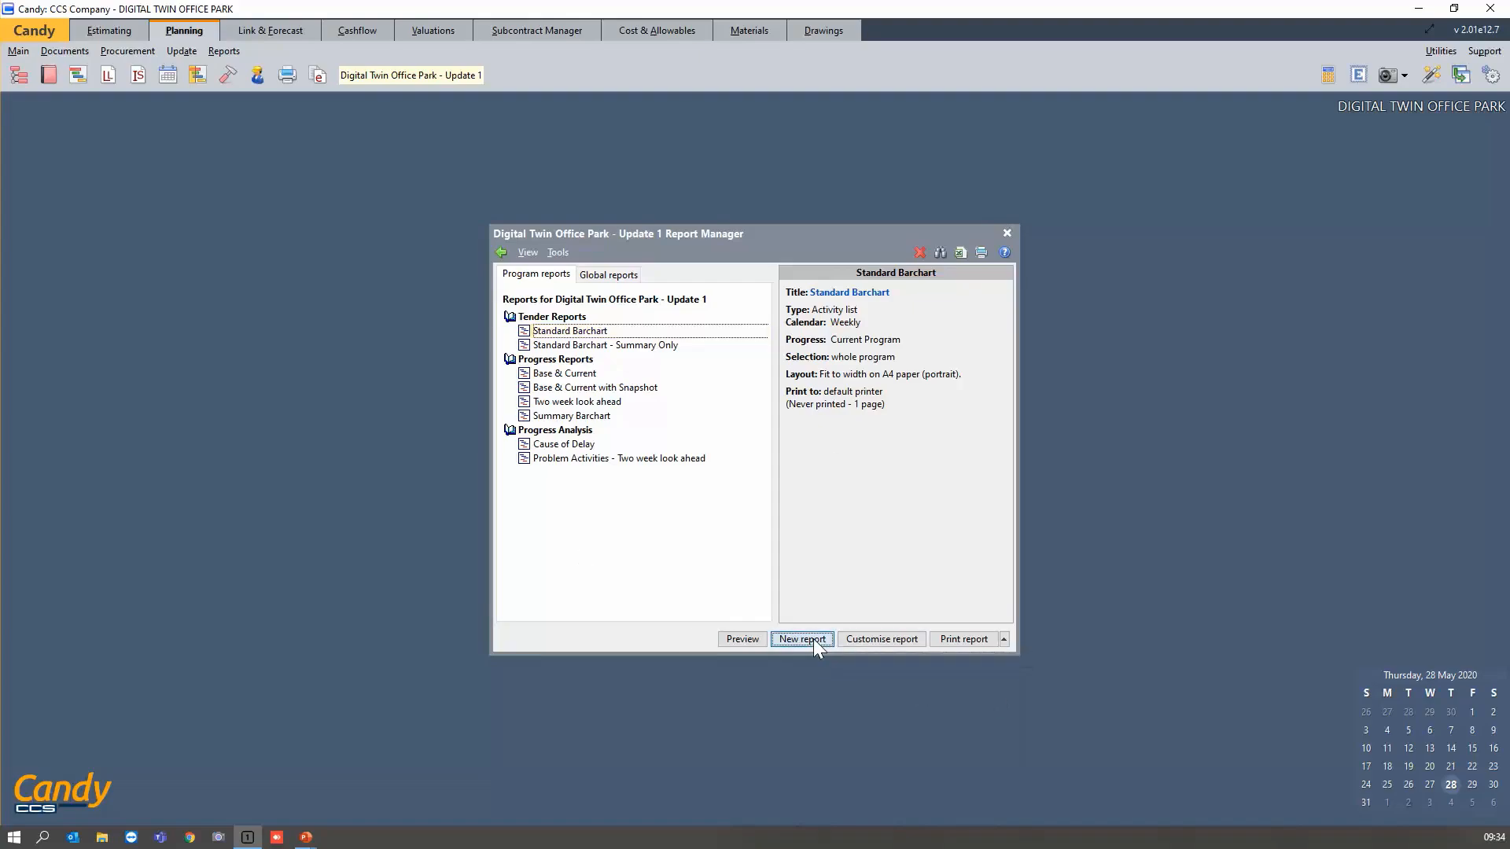
pyautogui.moveTo(769, 498)
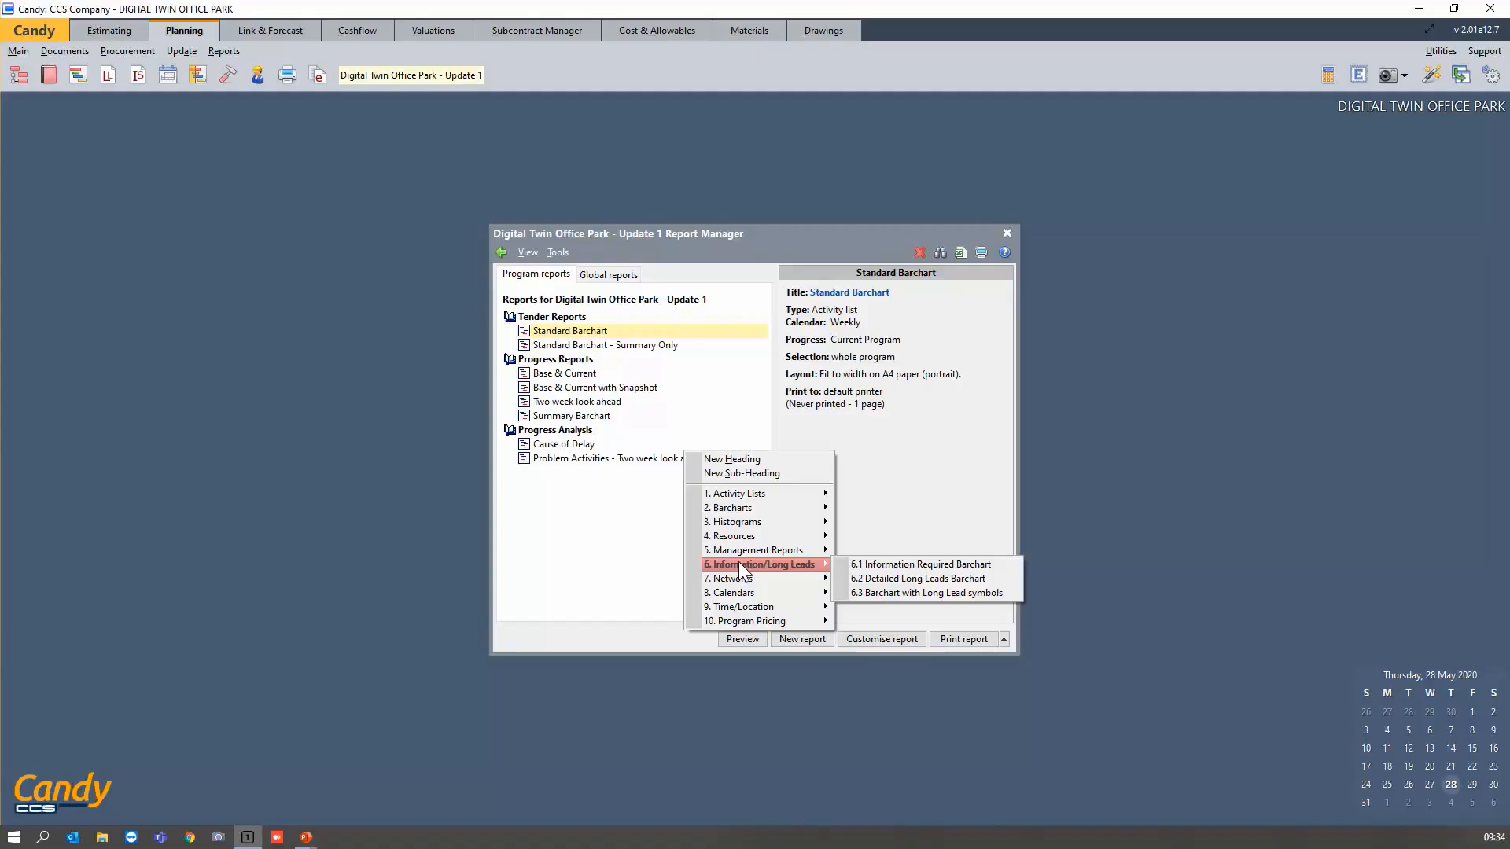
pyautogui.click(589, 527)
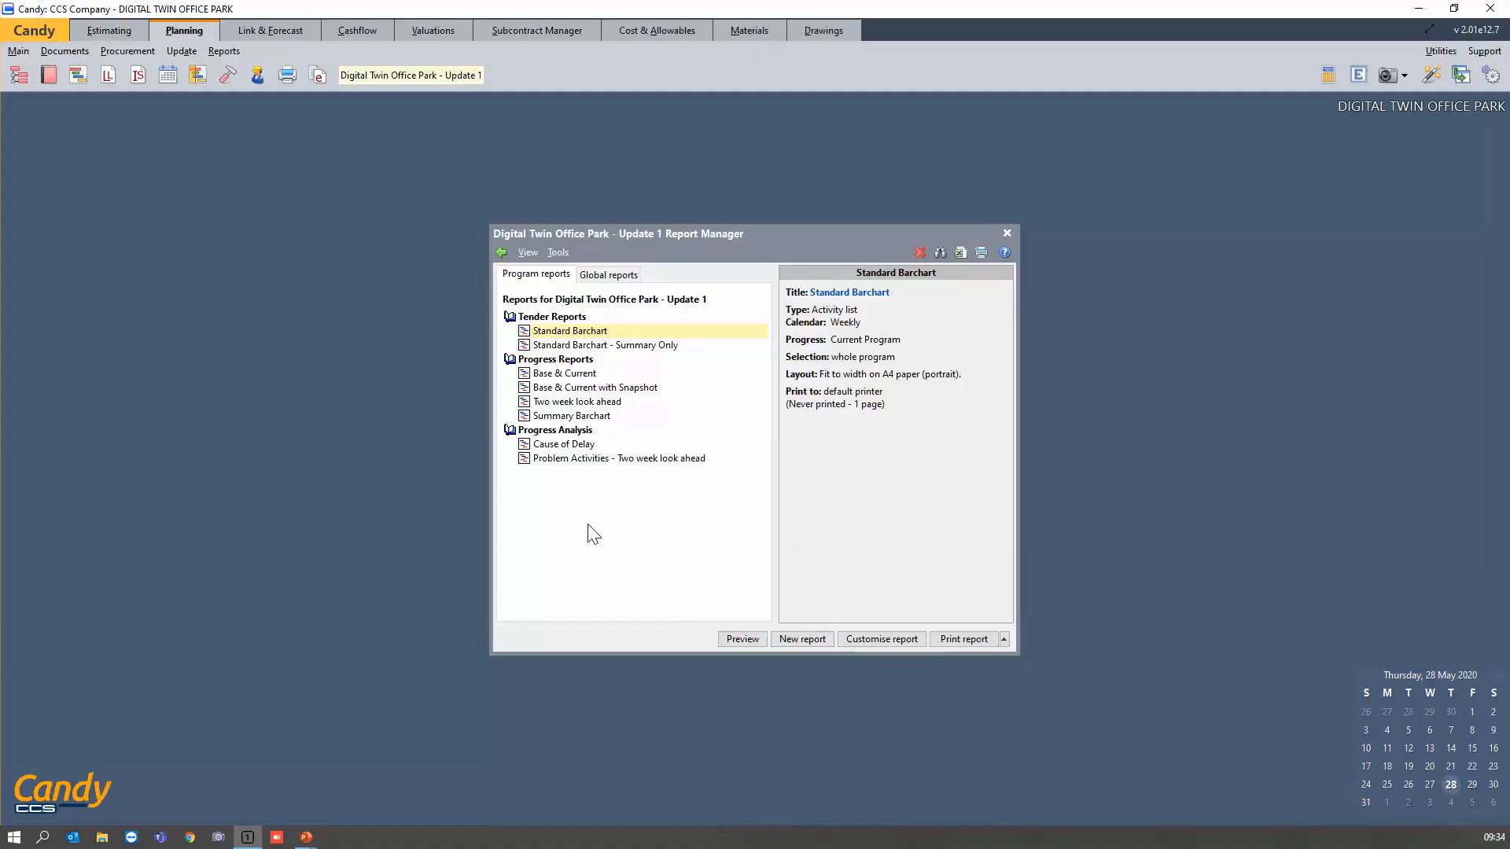
# Collapse the Tender Reports group and preview the Base & Current progress report.
pyautogui.click(560, 319)
pyautogui.doubleClick(560, 318)
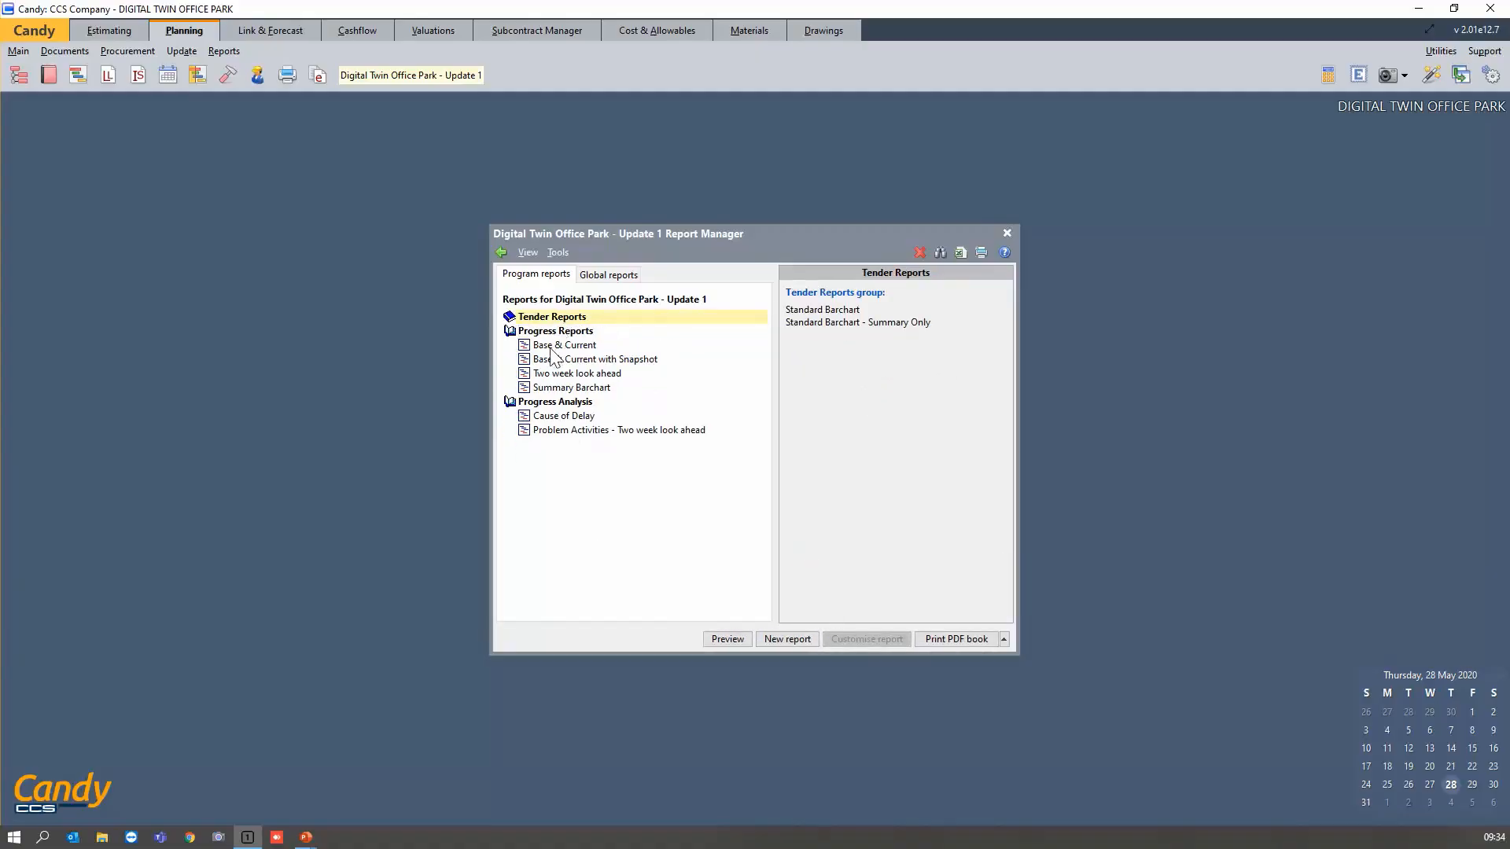
pyautogui.click(553, 347)
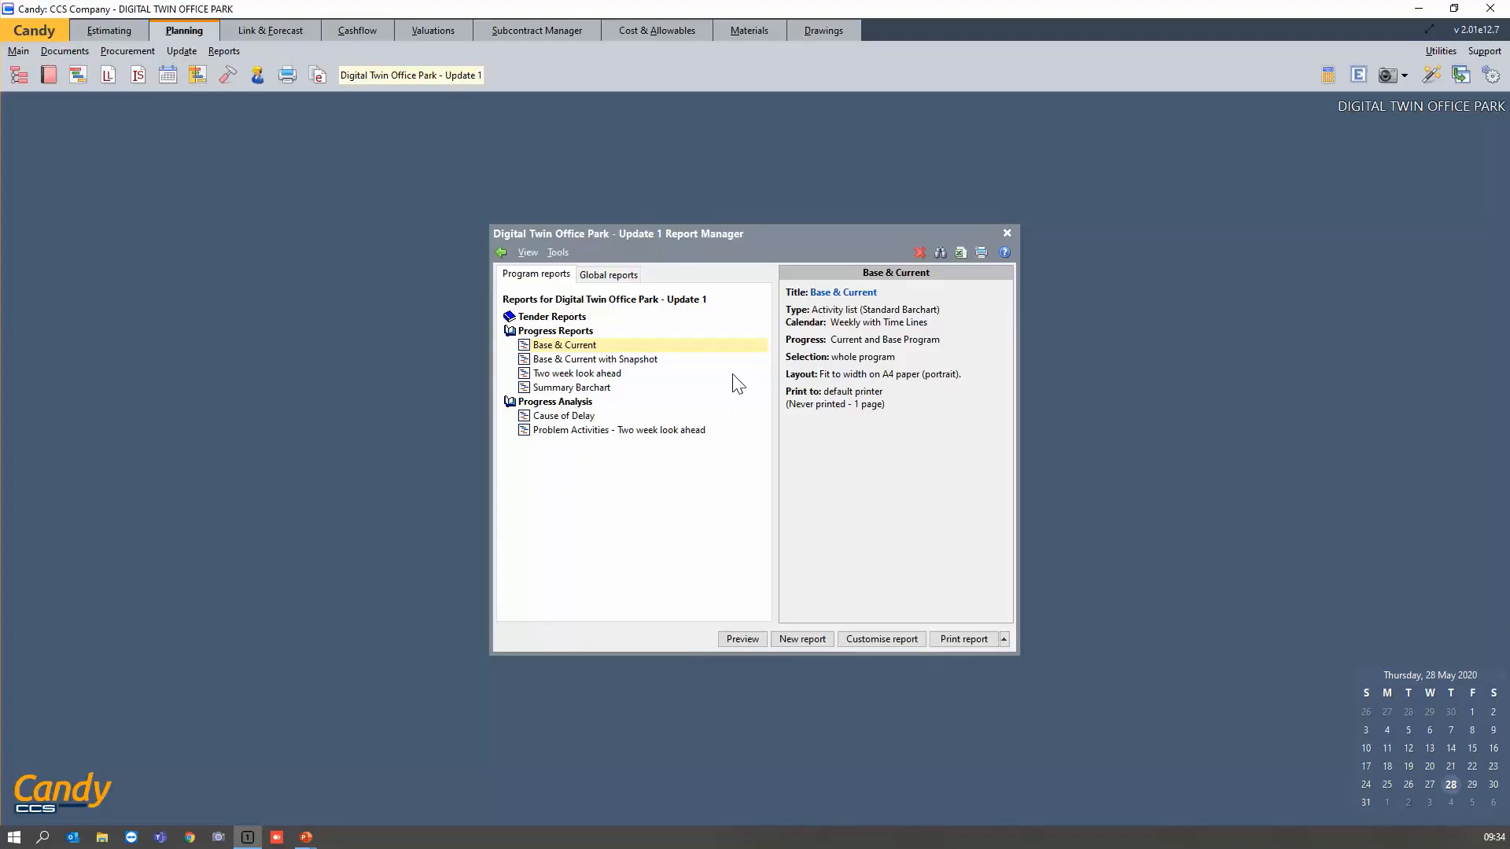
pyautogui.click(754, 640)
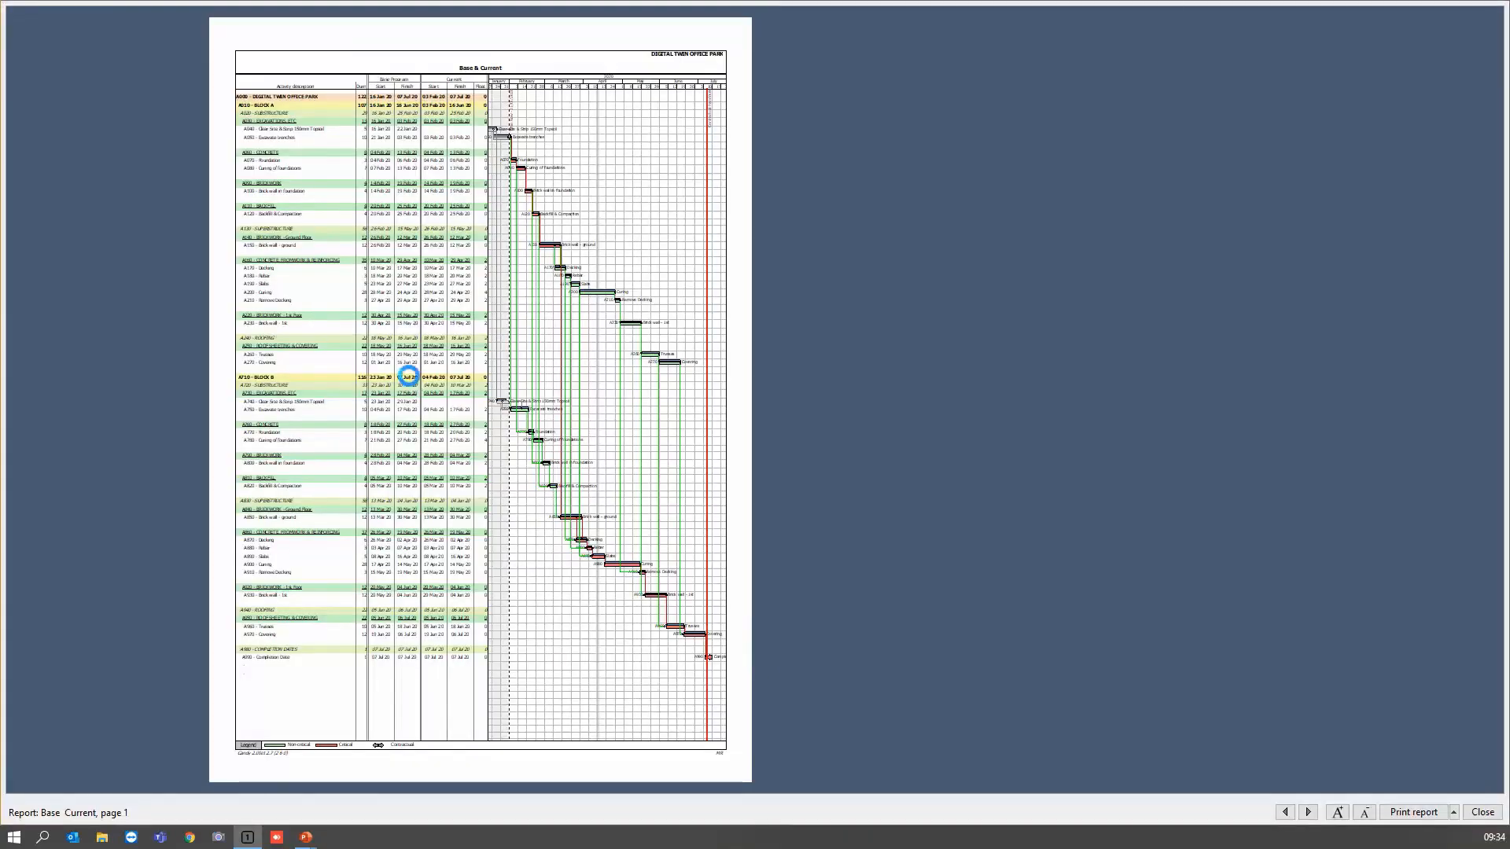
# Examine the base and current dates and bars of the Block A and Block B activities in the report, and close the preview.
pyautogui.click(404, 370)
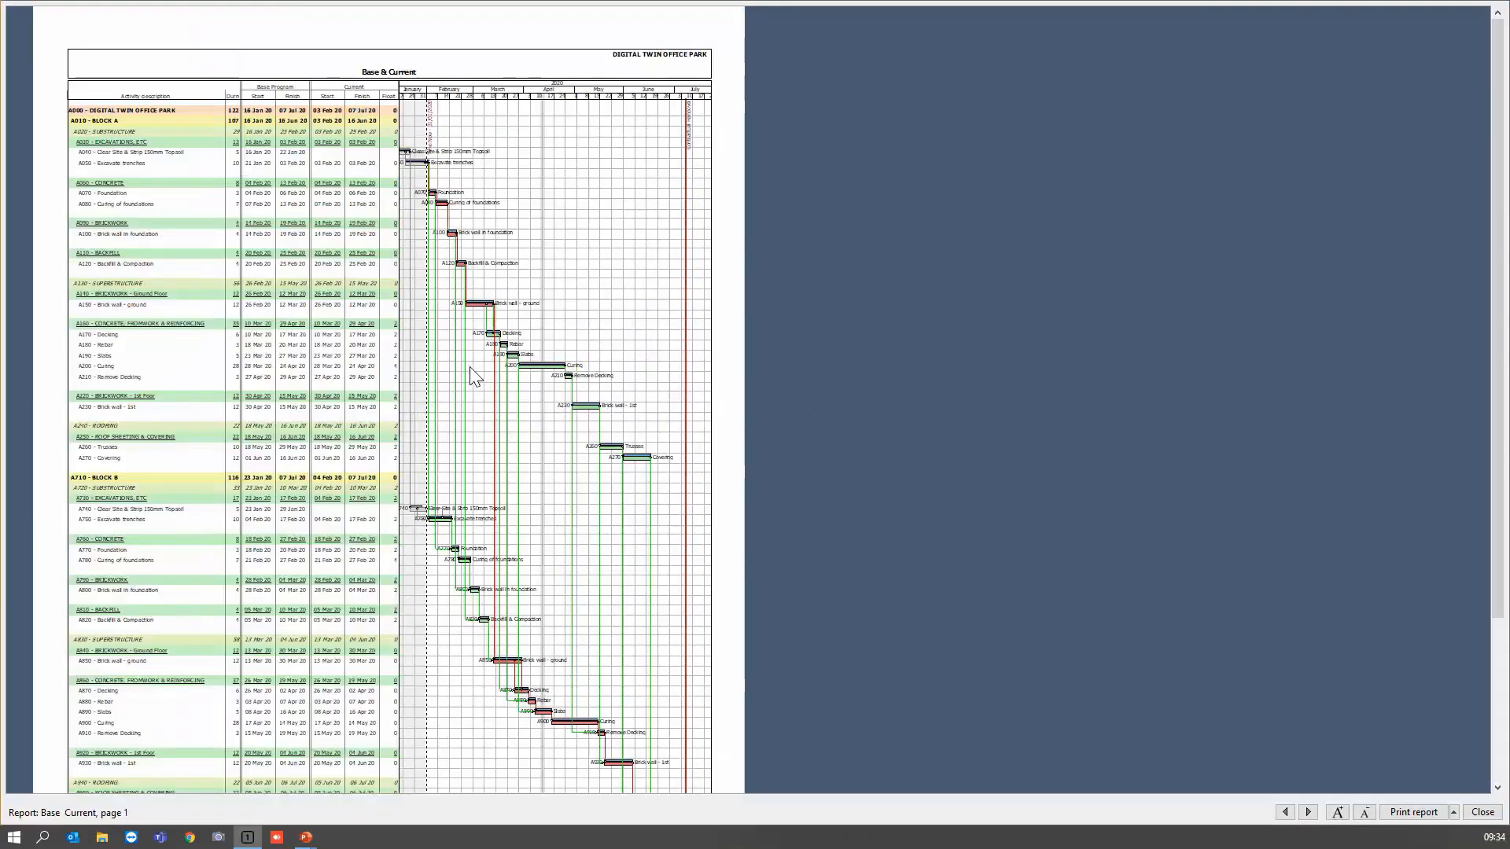
pyautogui.click(470, 367)
pyautogui.click(469, 366)
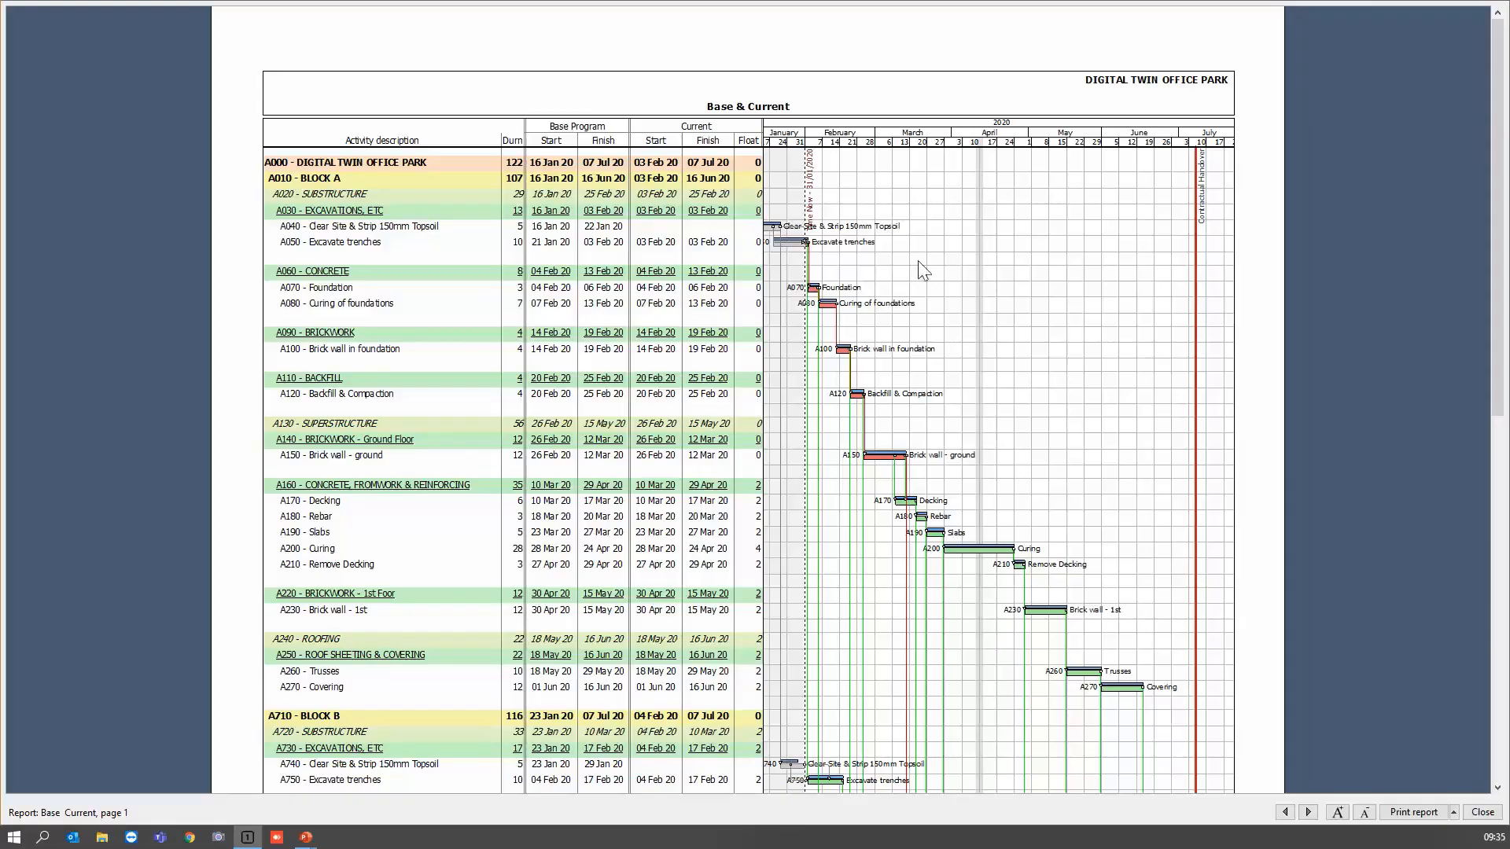
pyautogui.scroll(1, 875, 309)
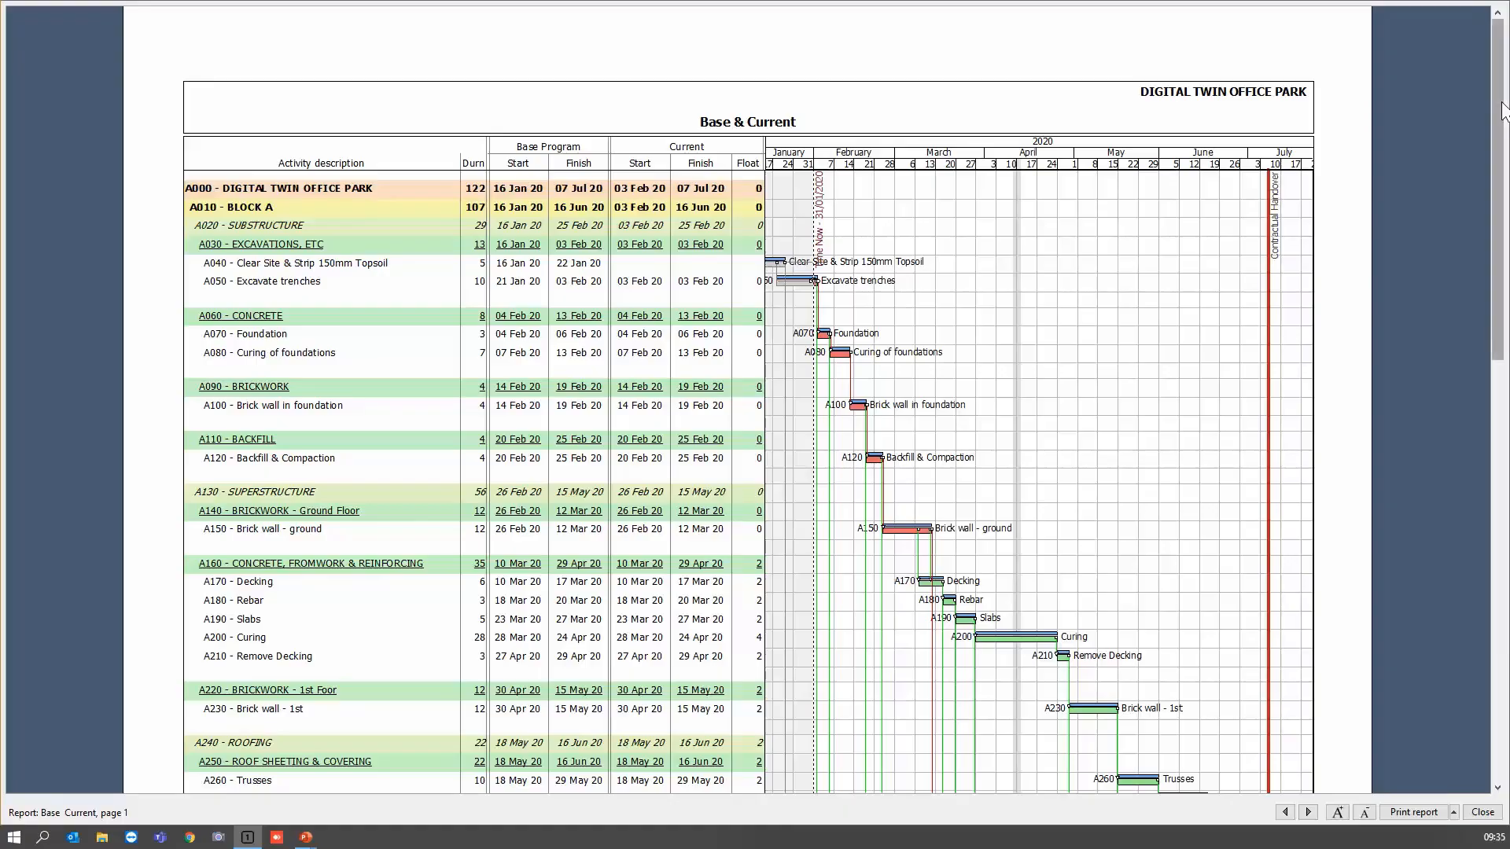
pyautogui.moveTo(1498, 102); pyautogui.dragTo(1501, 145)
pyautogui.scroll(-1, 843, 280)
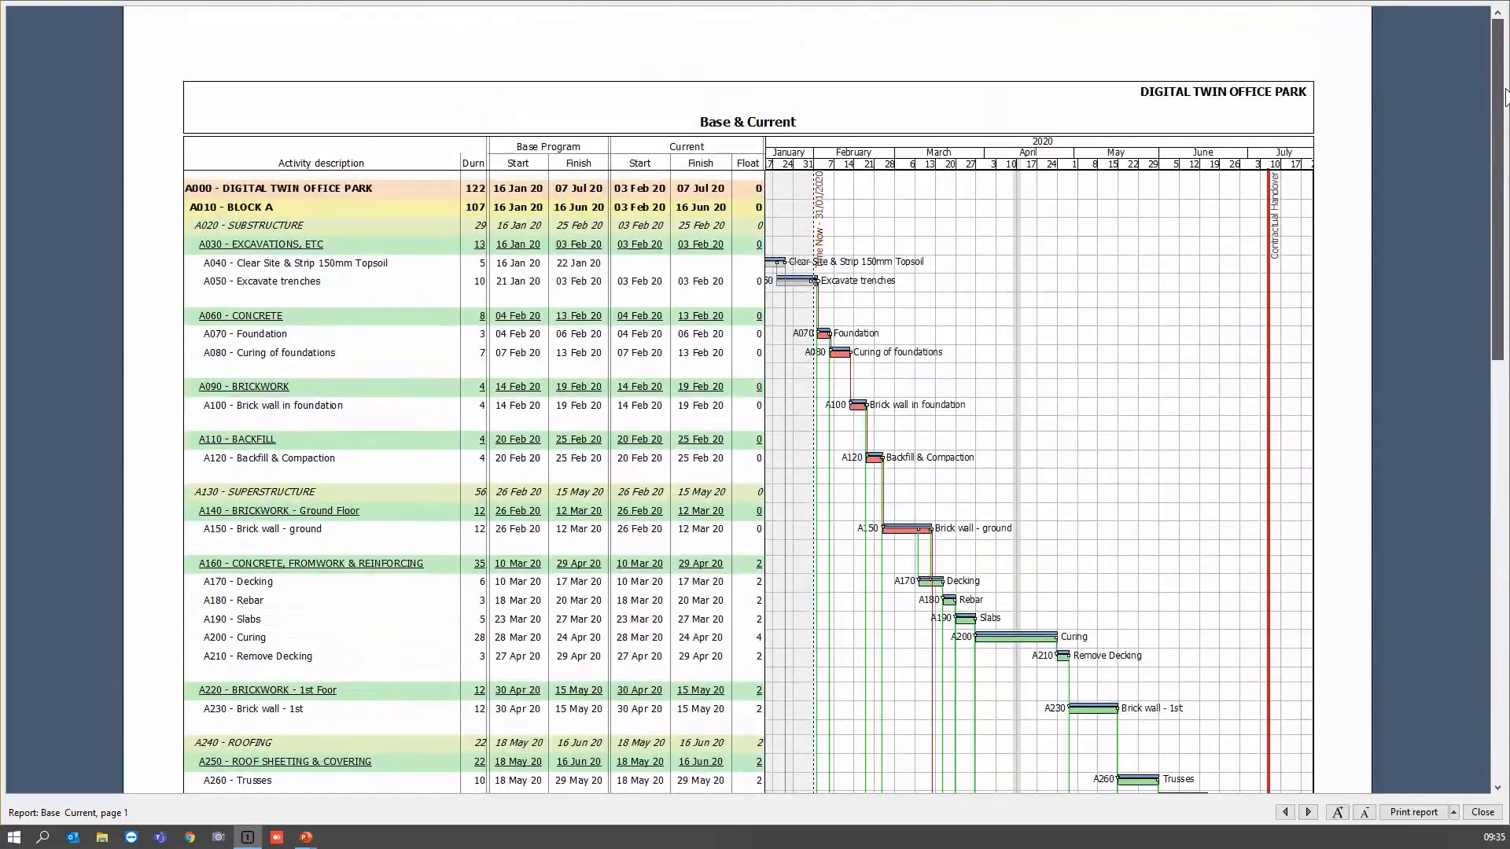
pyautogui.scroll(-1, 842, 280)
pyautogui.scroll(-1, 843, 280)
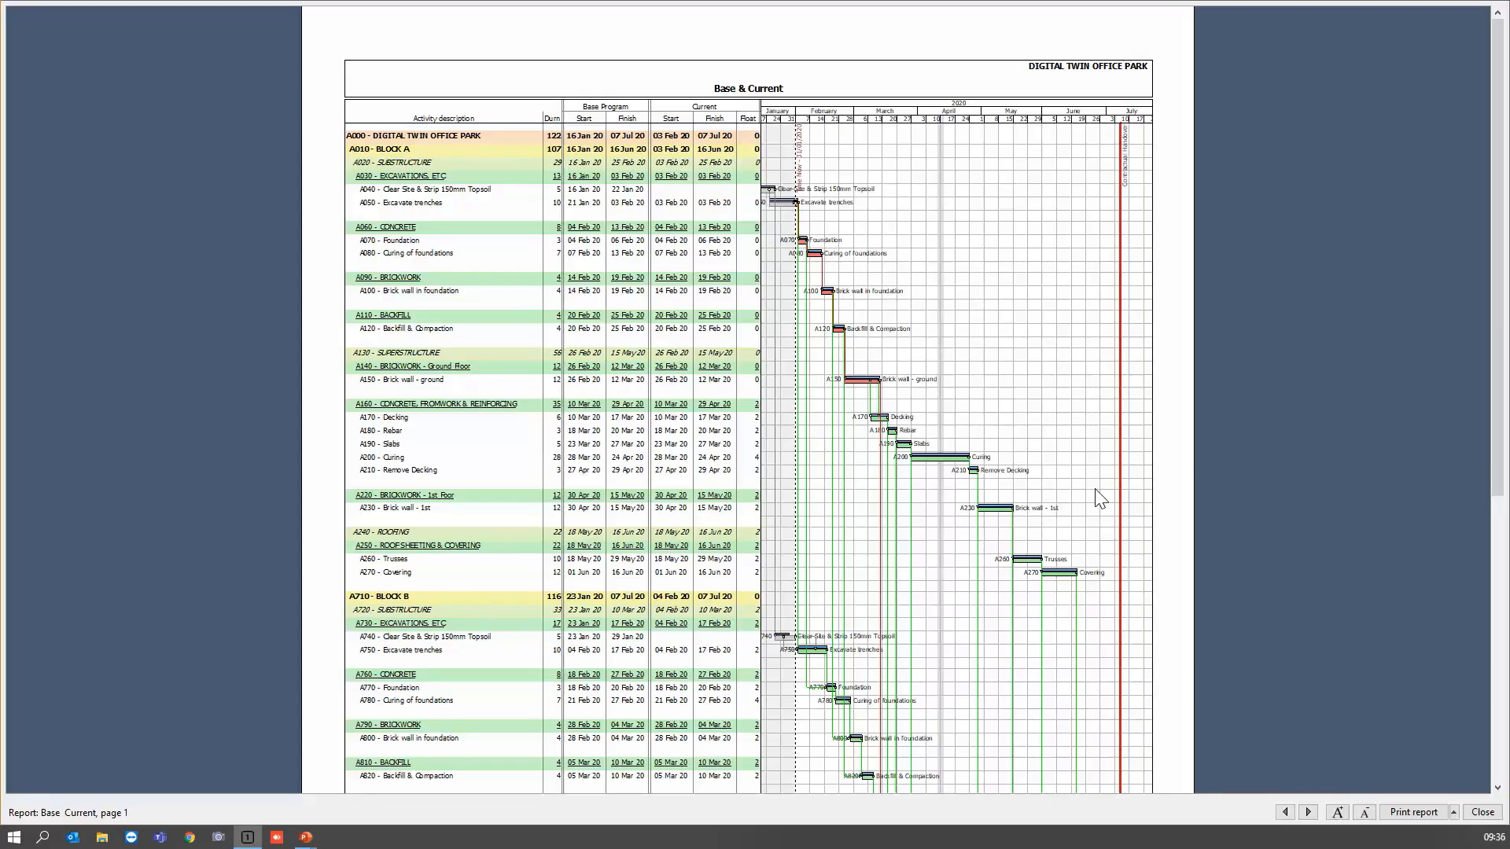
pyautogui.click(1482, 814)
# Customise the progress settings of the Base & Current with Snapshot report, selecting the 31 Jan 20 snapshot in the update list.
pyautogui.click(642, 361)
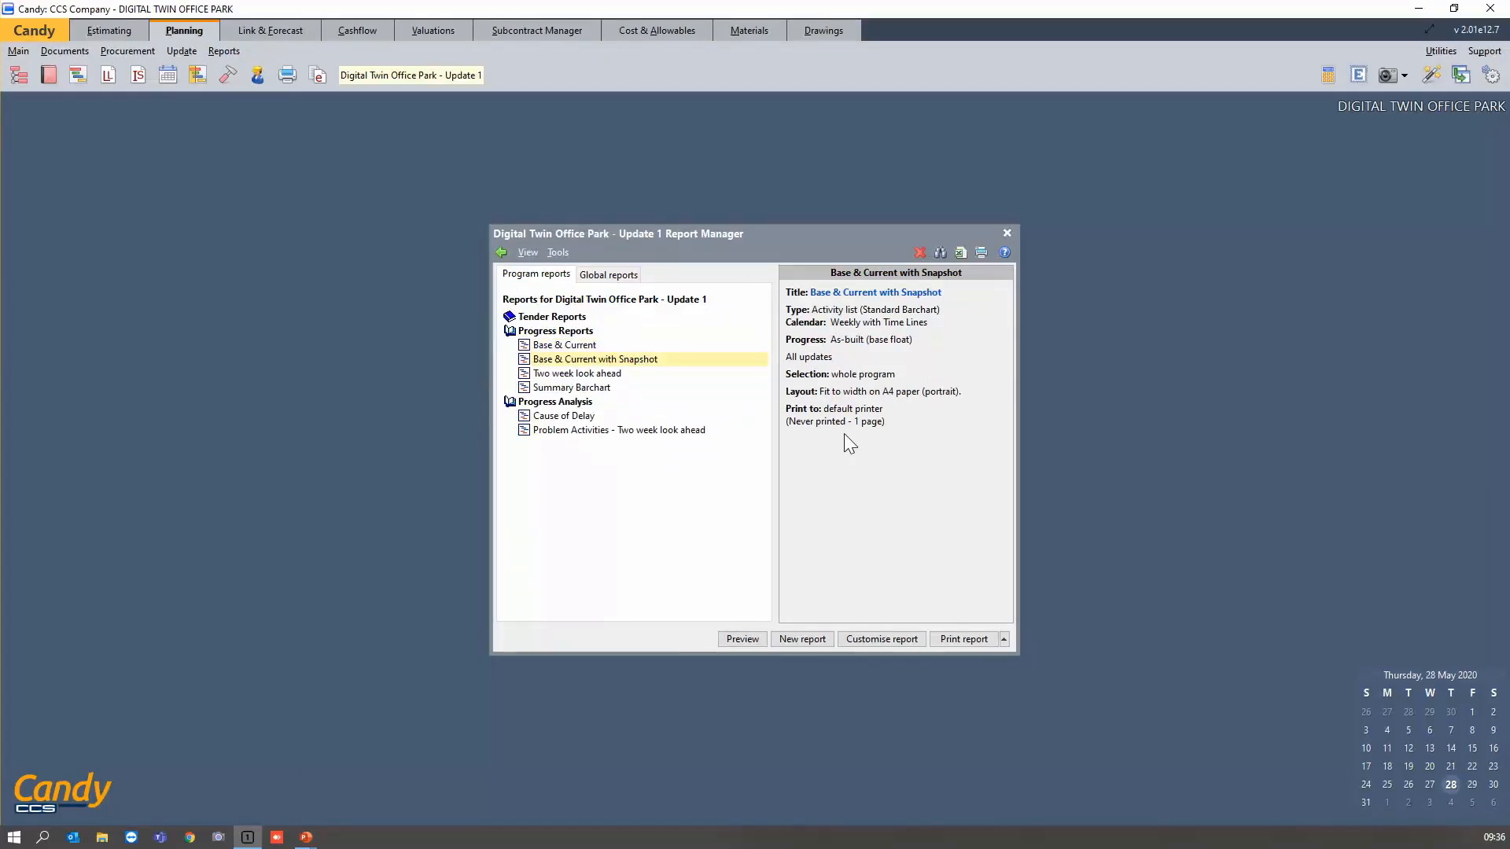
pyautogui.click(879, 640)
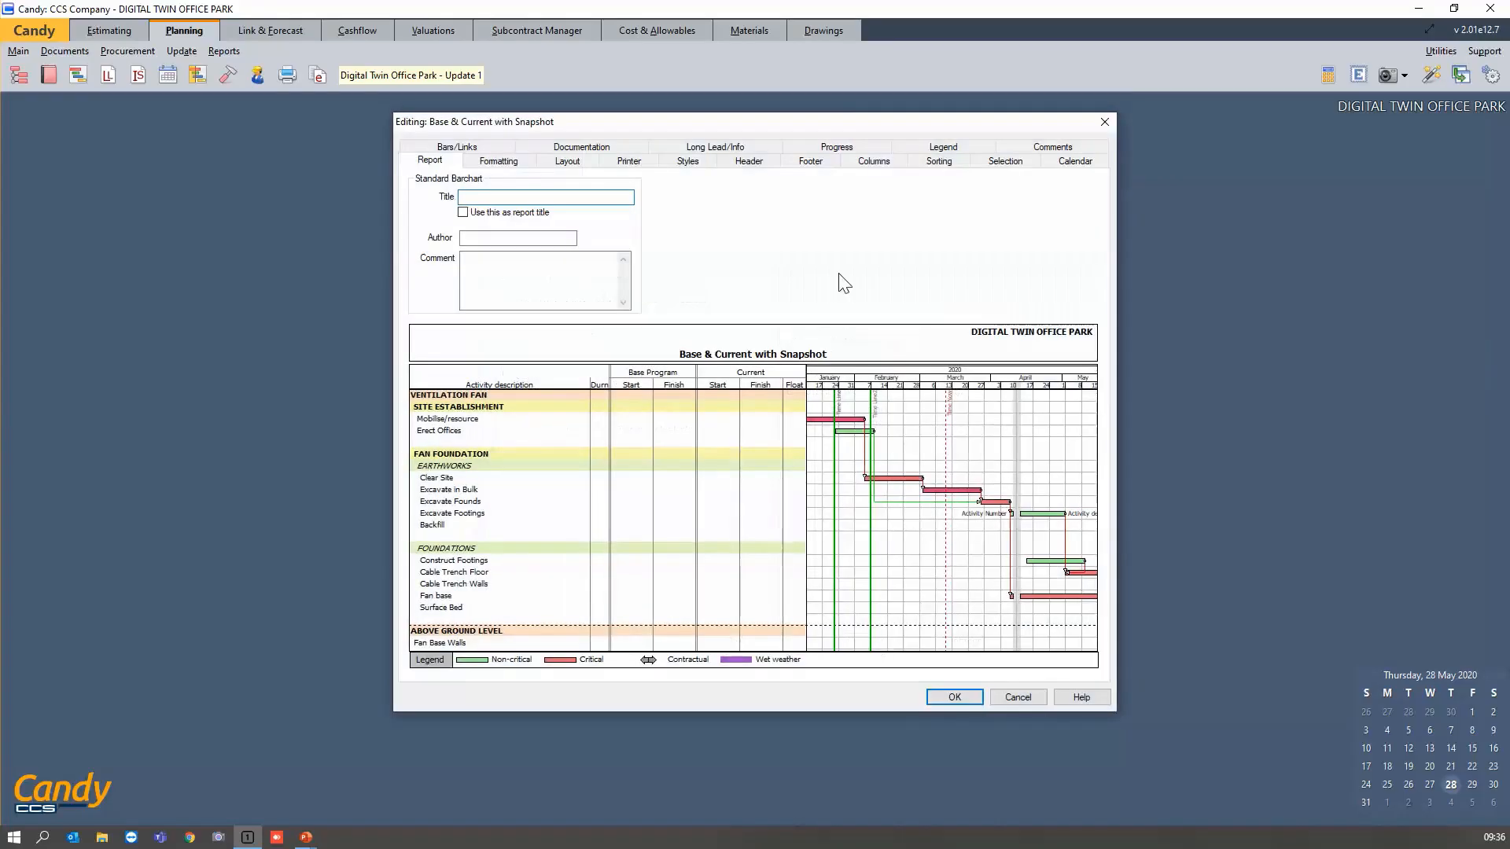
pyautogui.click(834, 151)
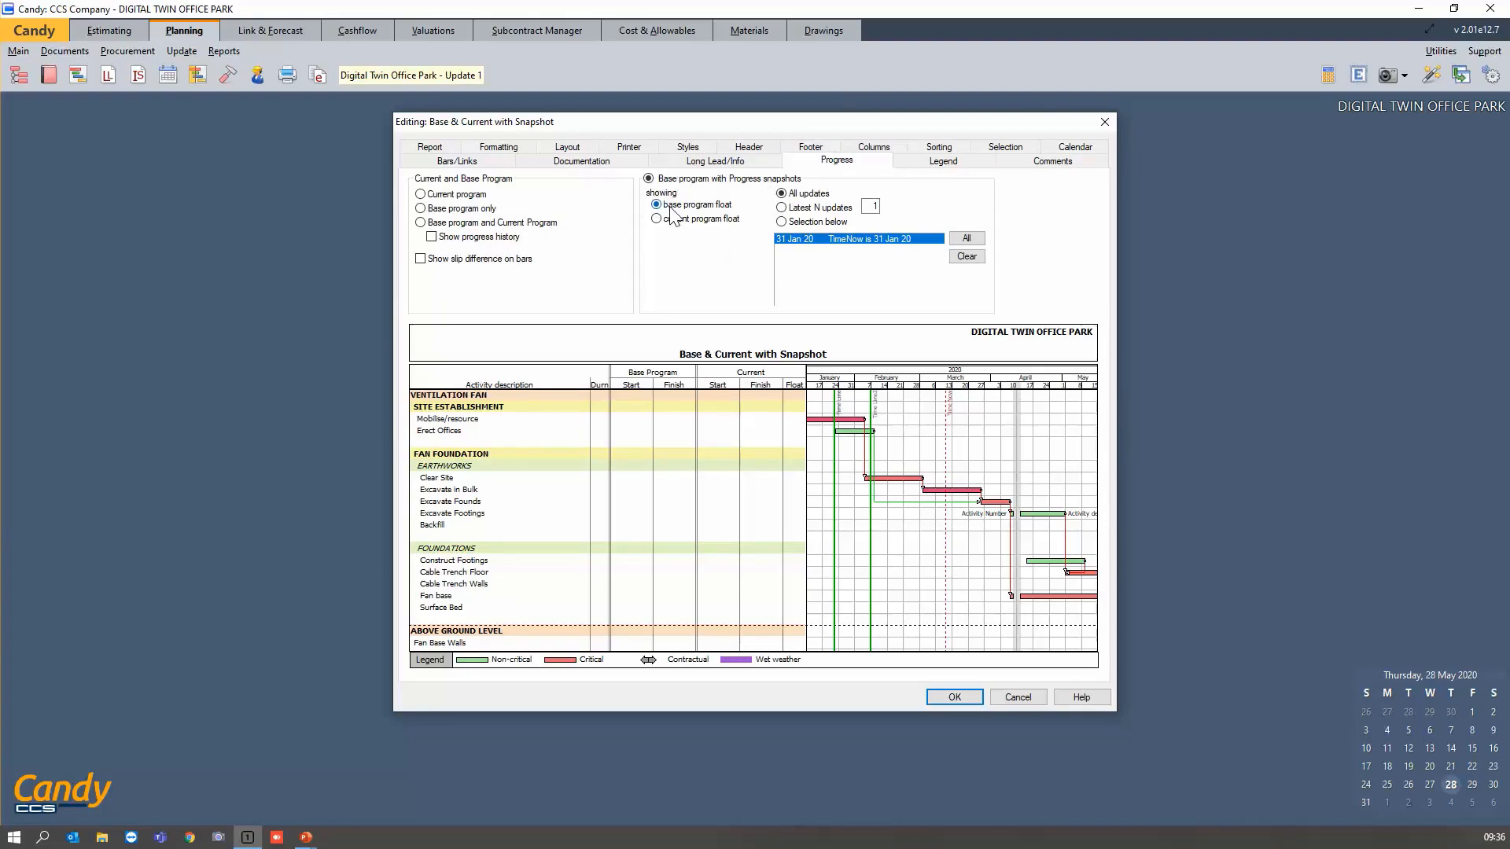
pyautogui.click(835, 241)
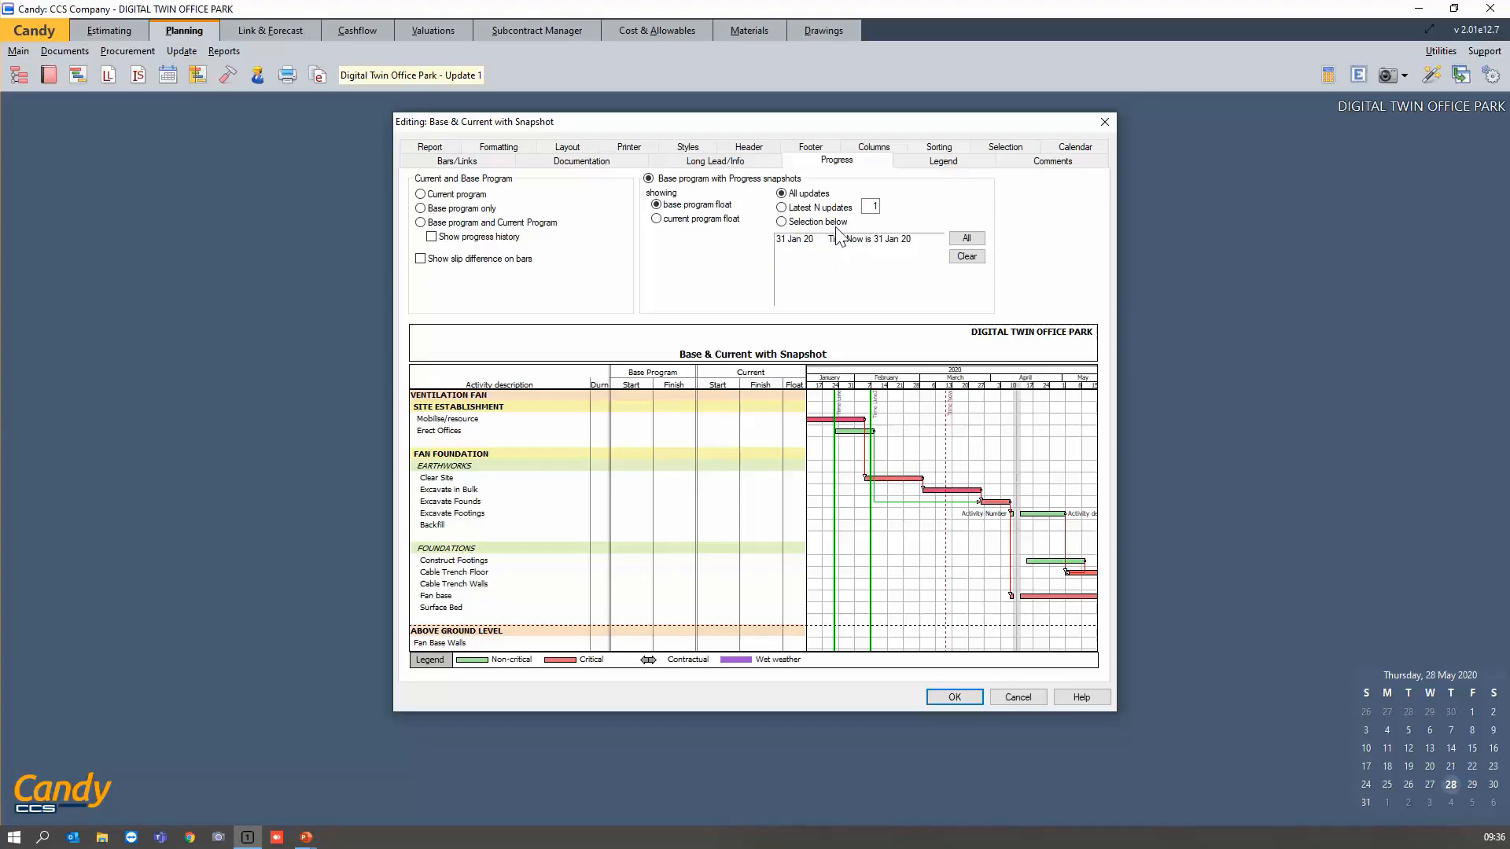
pyautogui.click(965, 239)
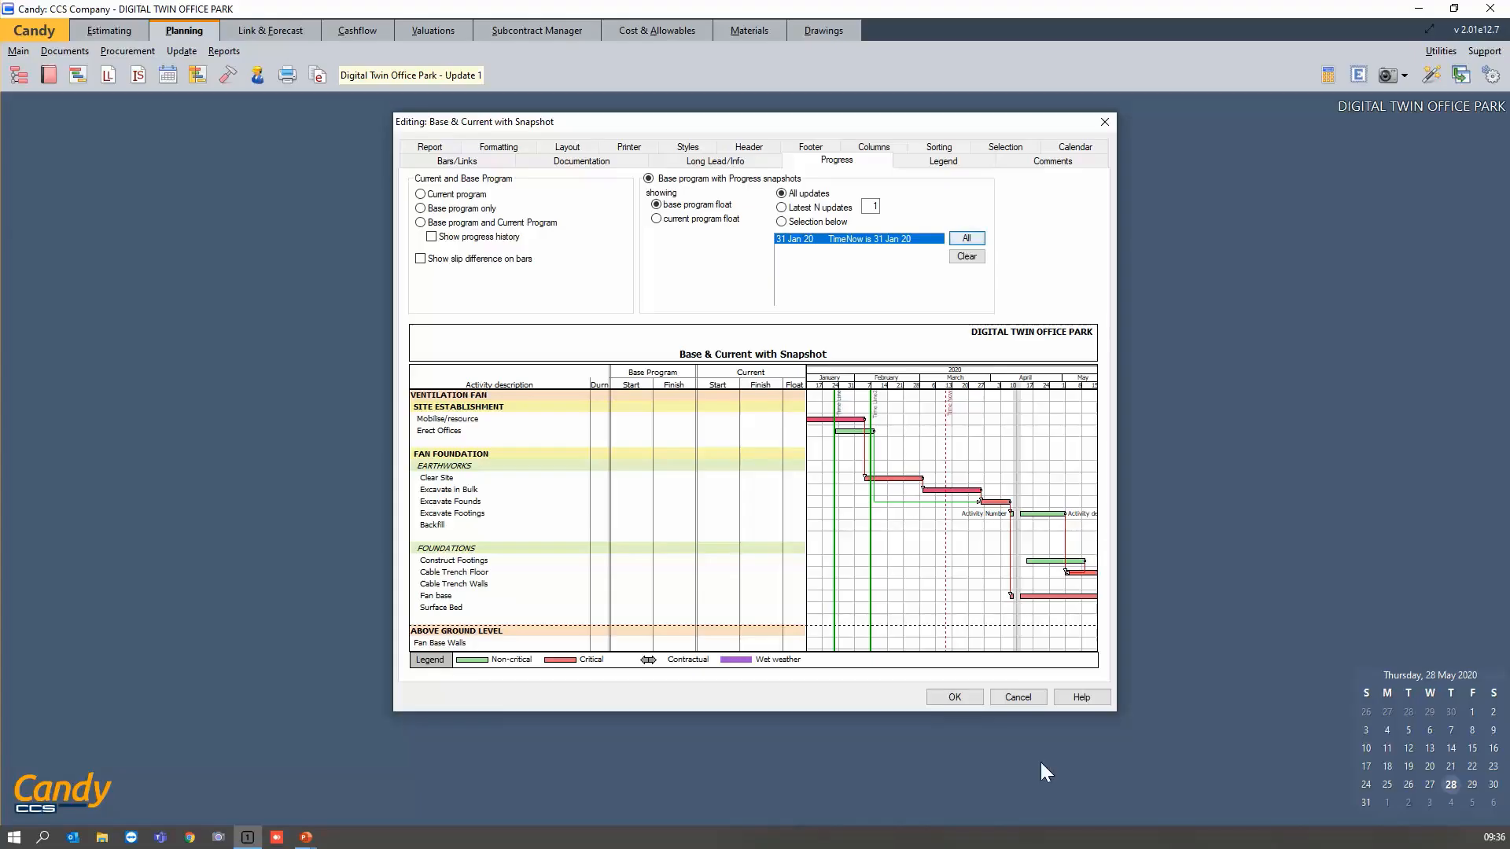
pyautogui.click(955, 696)
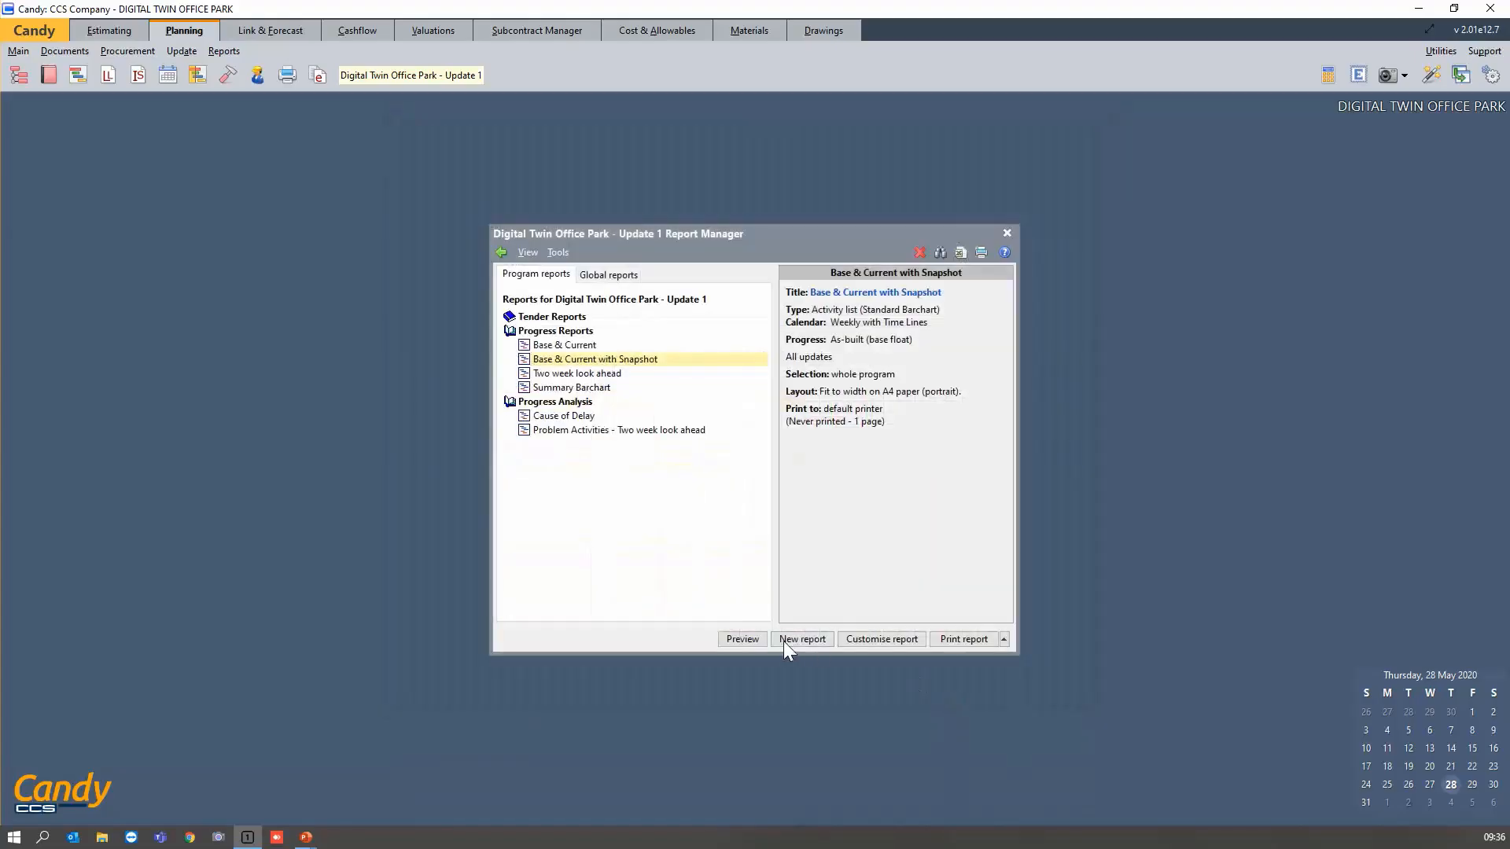
# Preview the Base & Current with Snapshot report enlarged, check its barchart against the time now line, and close the preview.
pyautogui.click(737, 637)
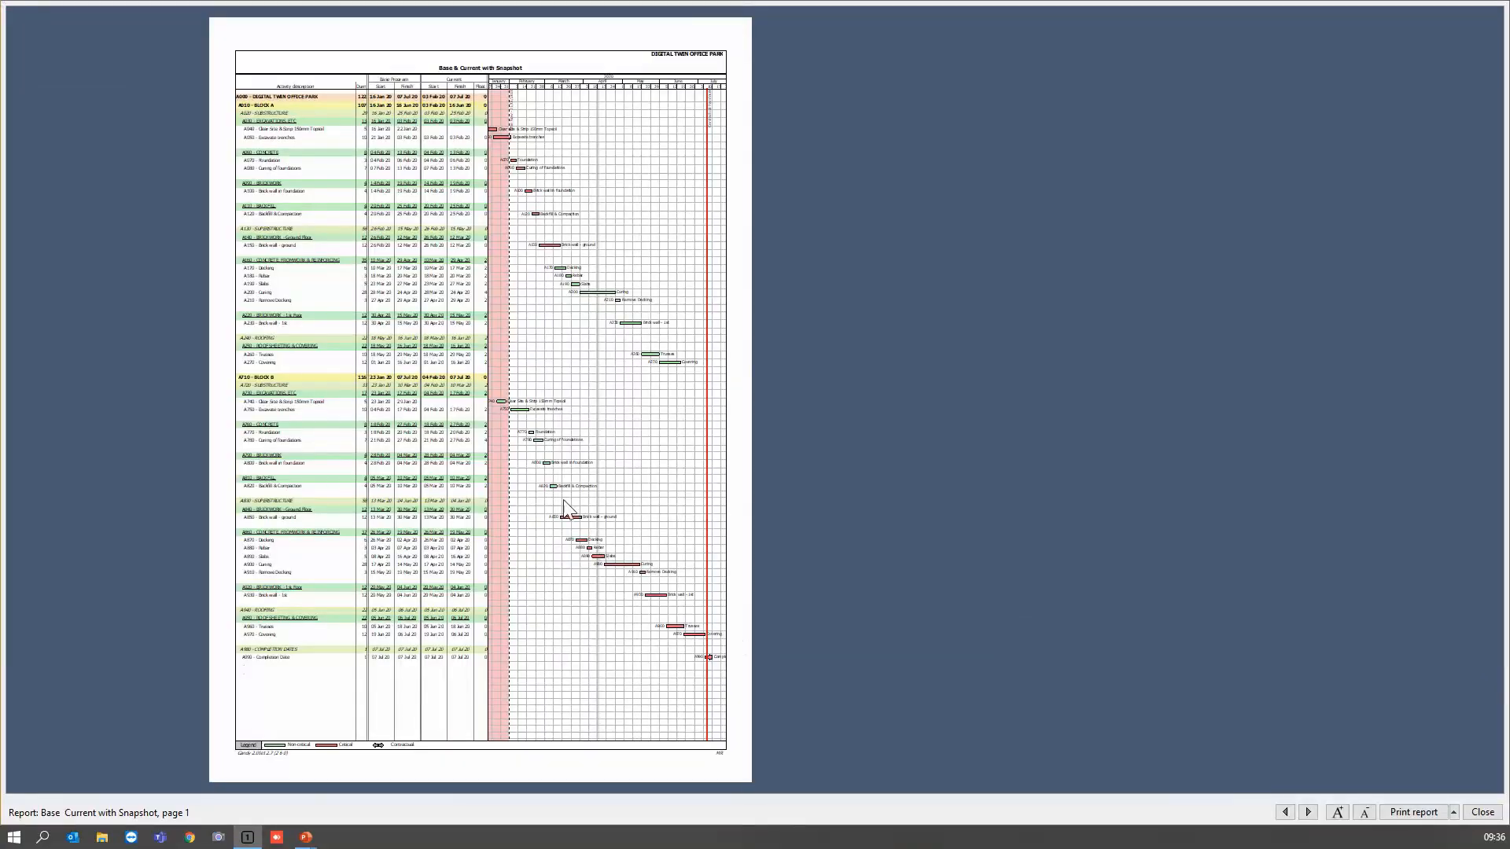
pyautogui.click(540, 453)
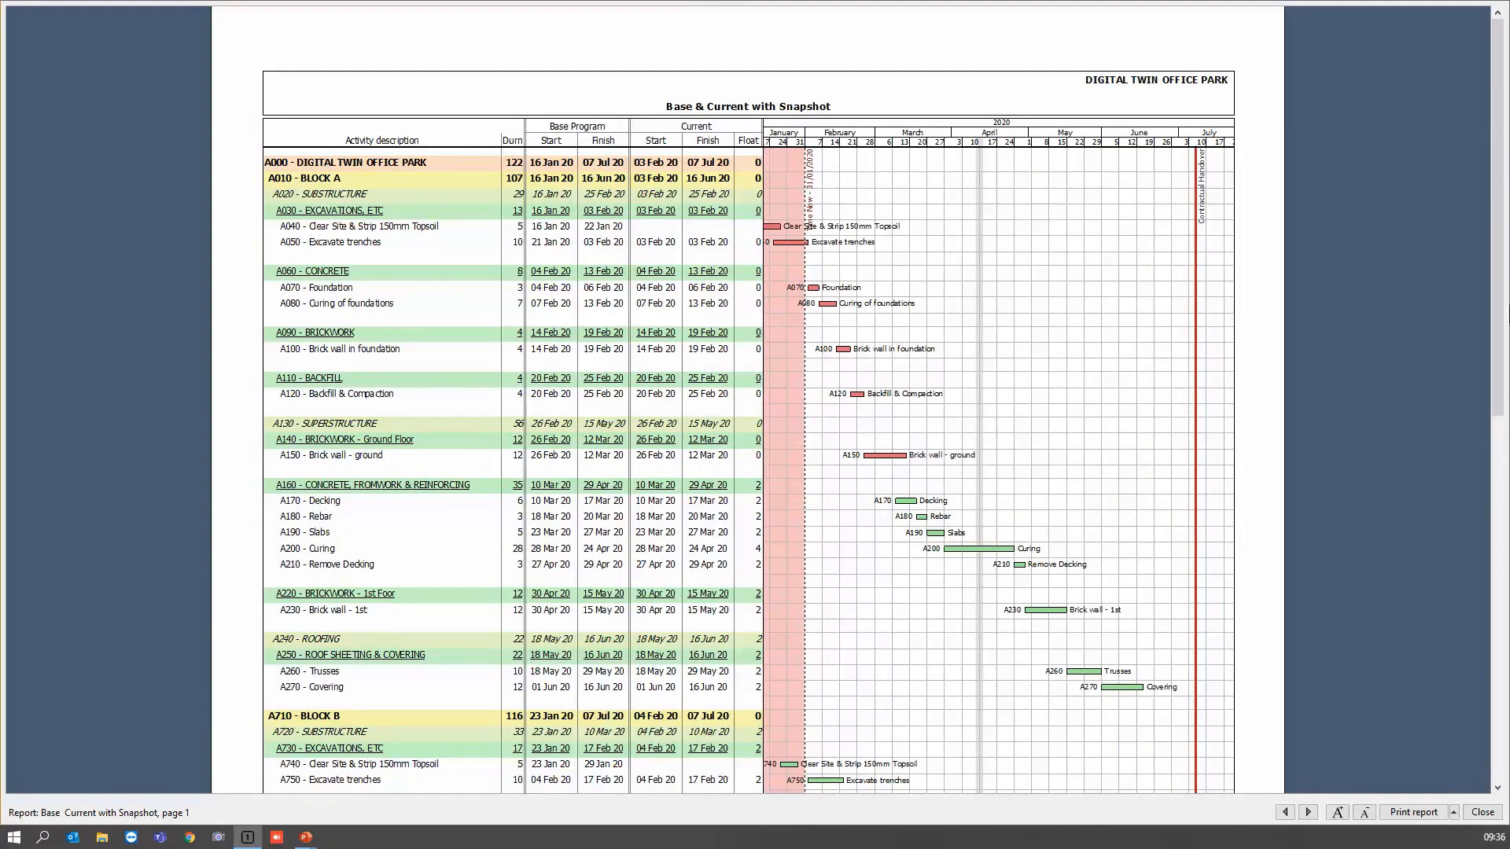
pyautogui.moveTo(1499, 167); pyautogui.dragTo(1497, 128)
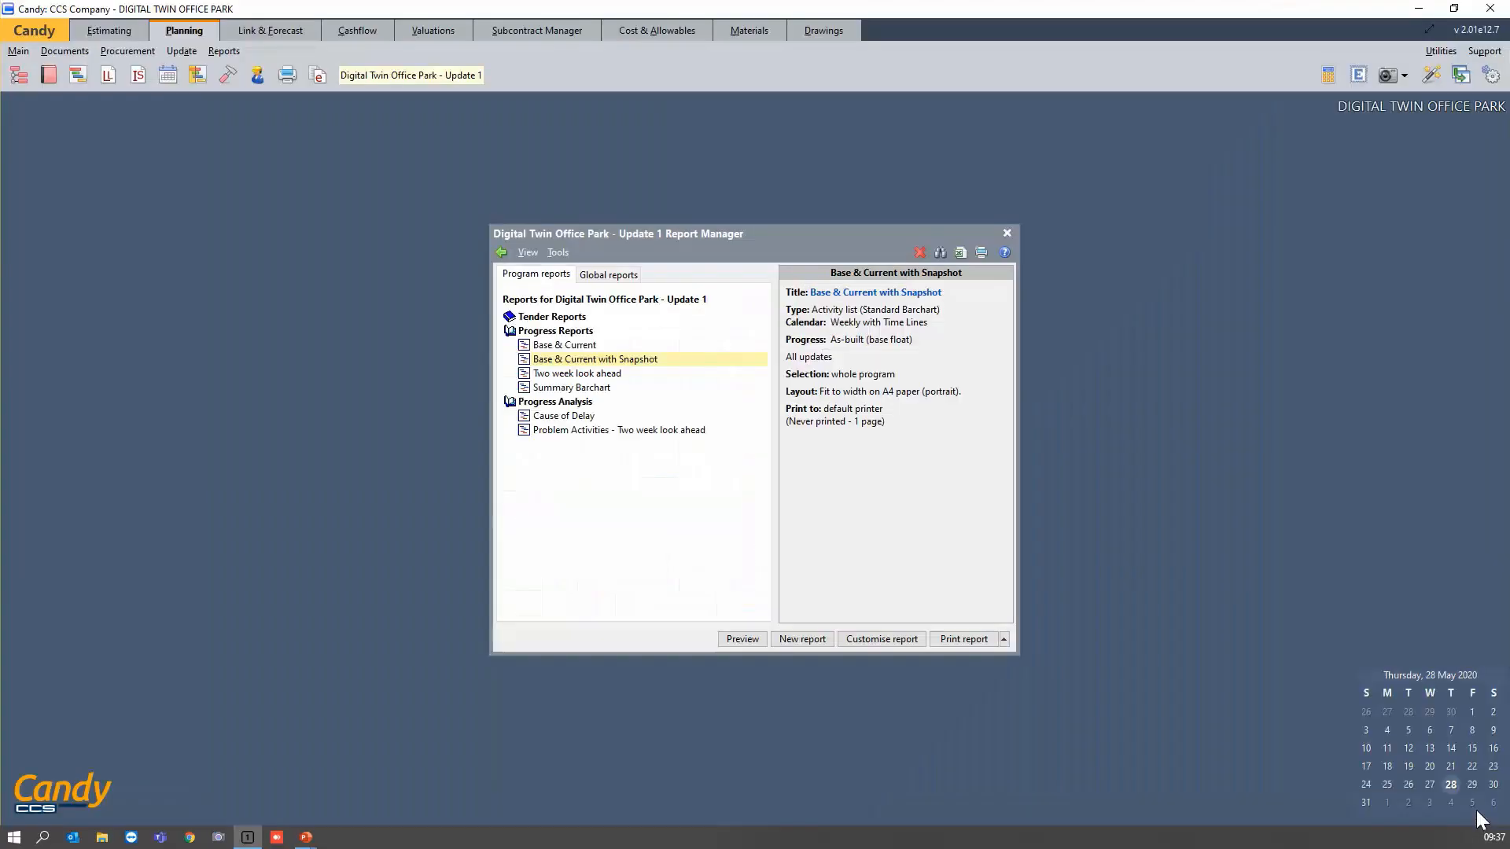
pyautogui.click(1481, 813)
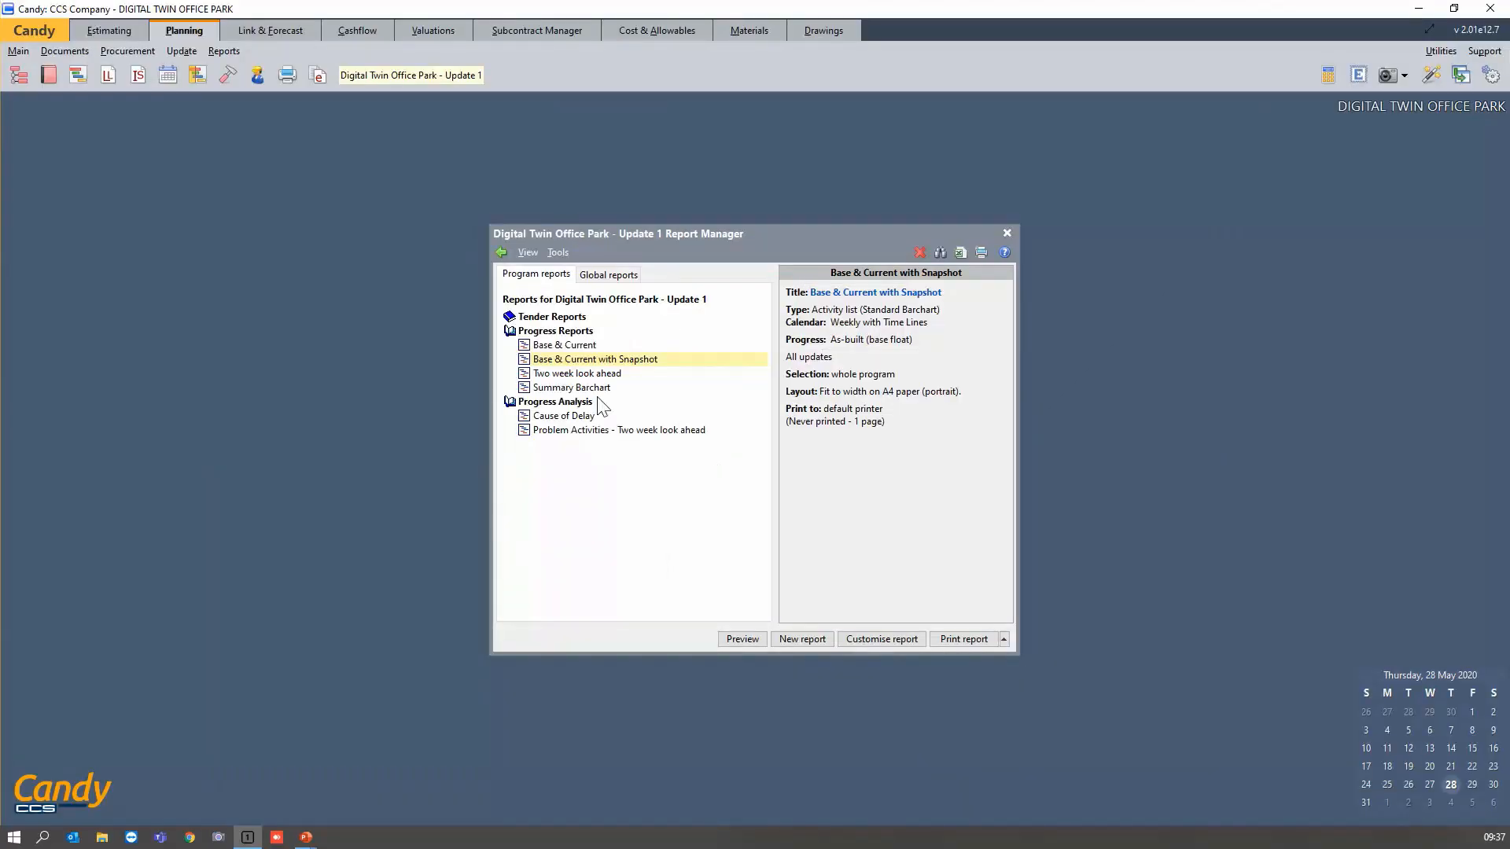
# Preview the Two week look ahead report, enlarge it to read the activities within its rolling horizon, and close the preview.
pyautogui.click(562, 375)
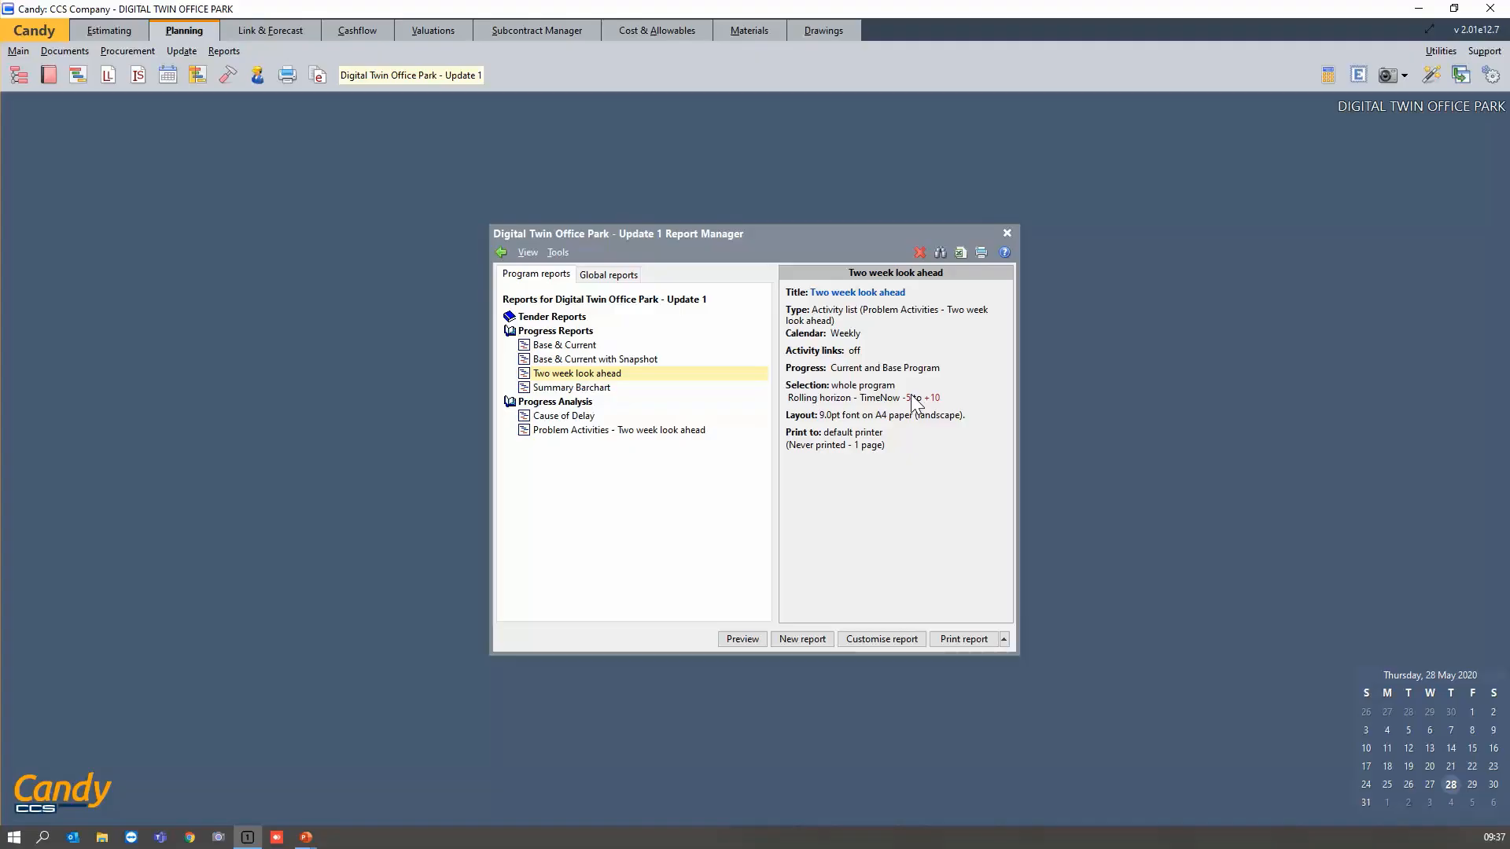
pyautogui.click(729, 639)
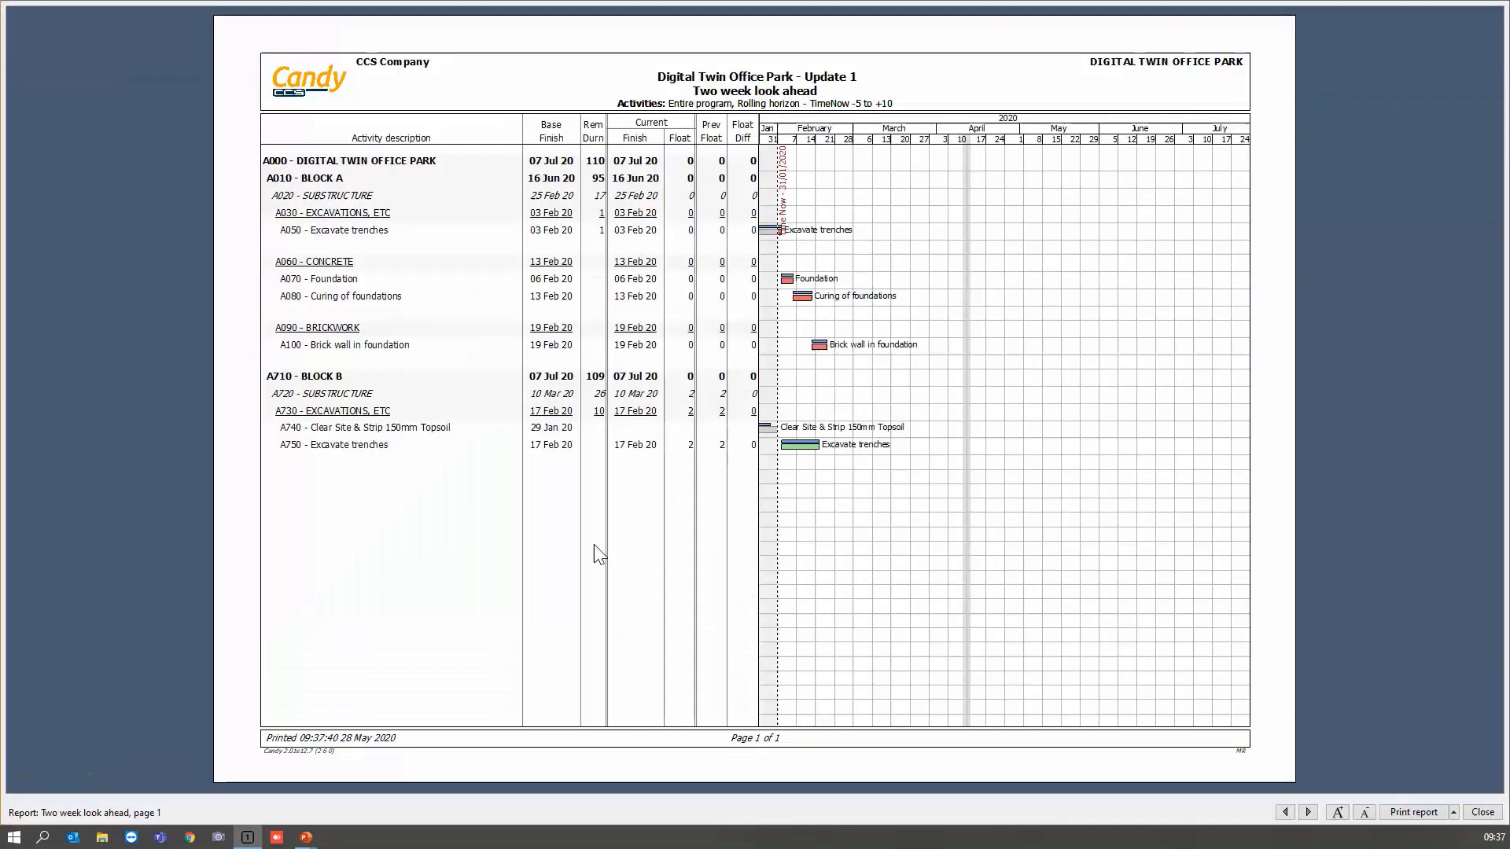
pyautogui.click(1163, 573)
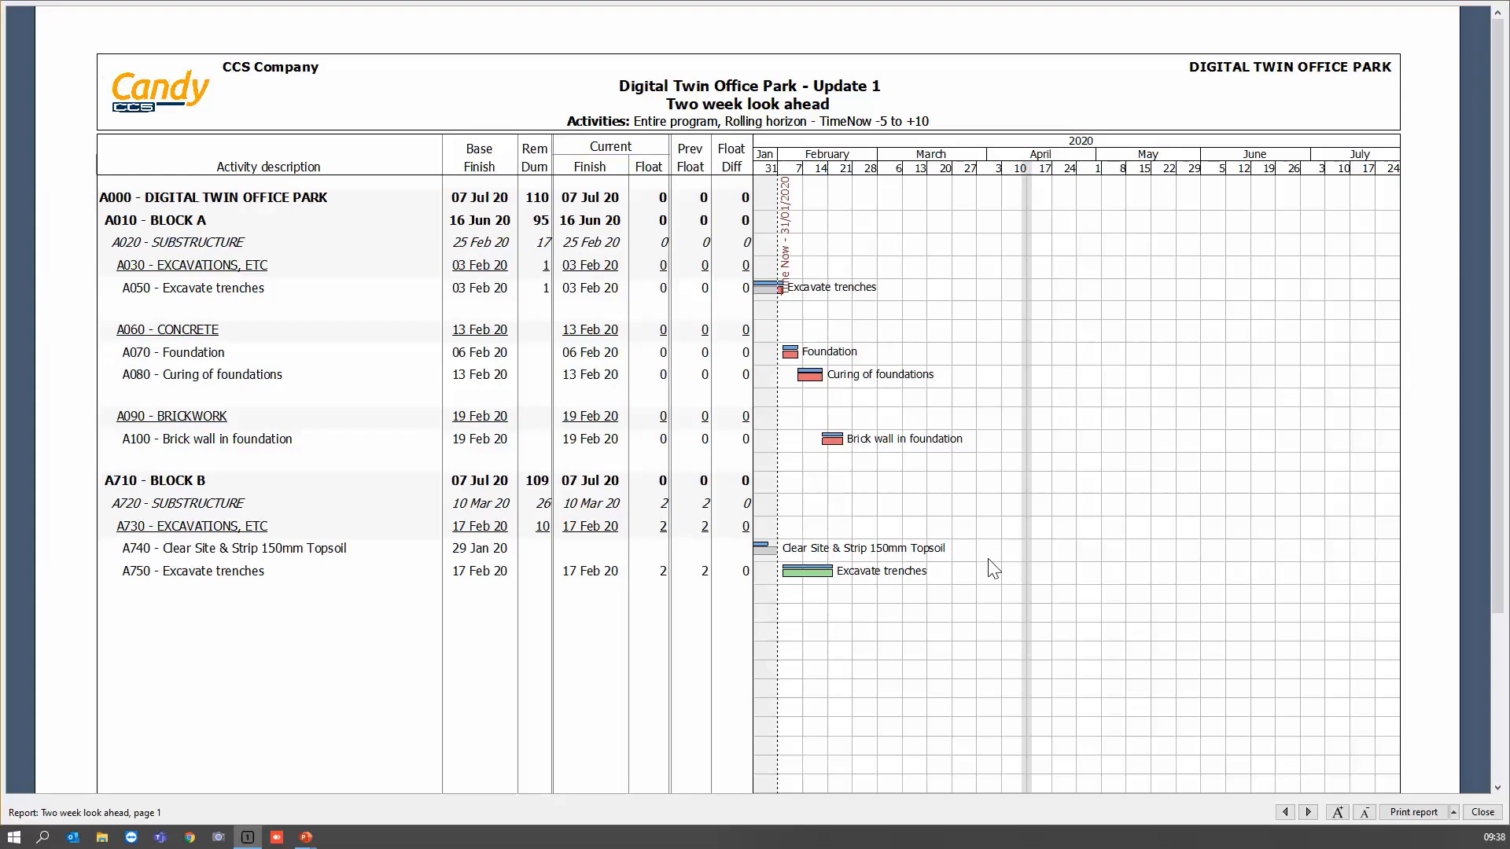
pyautogui.click(1482, 813)
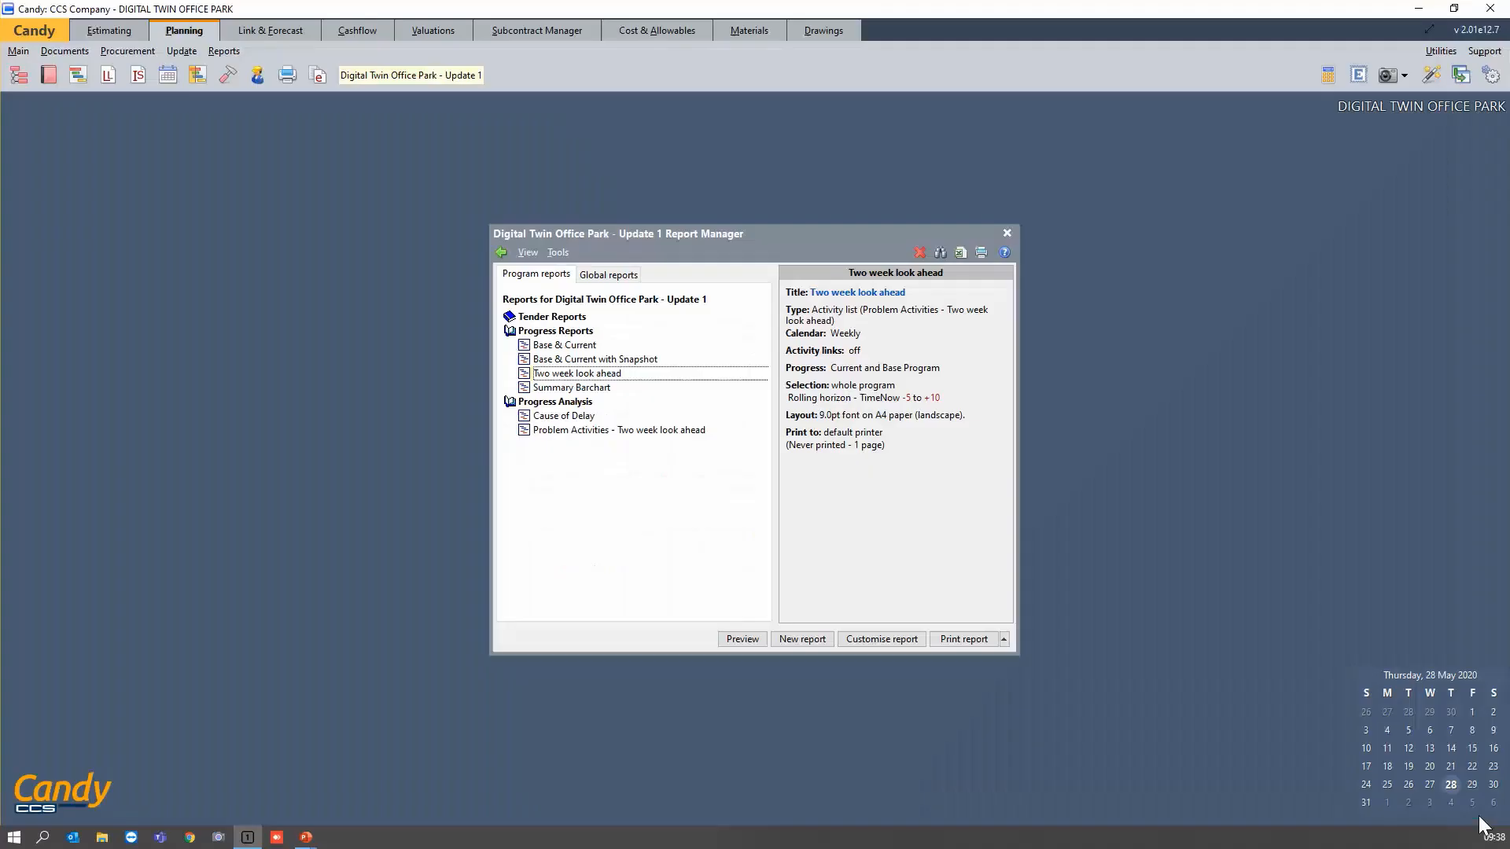
# Preview the Summary Barchart report enlarged, and close both the preview and the Report Manager.
pyautogui.click(575, 388)
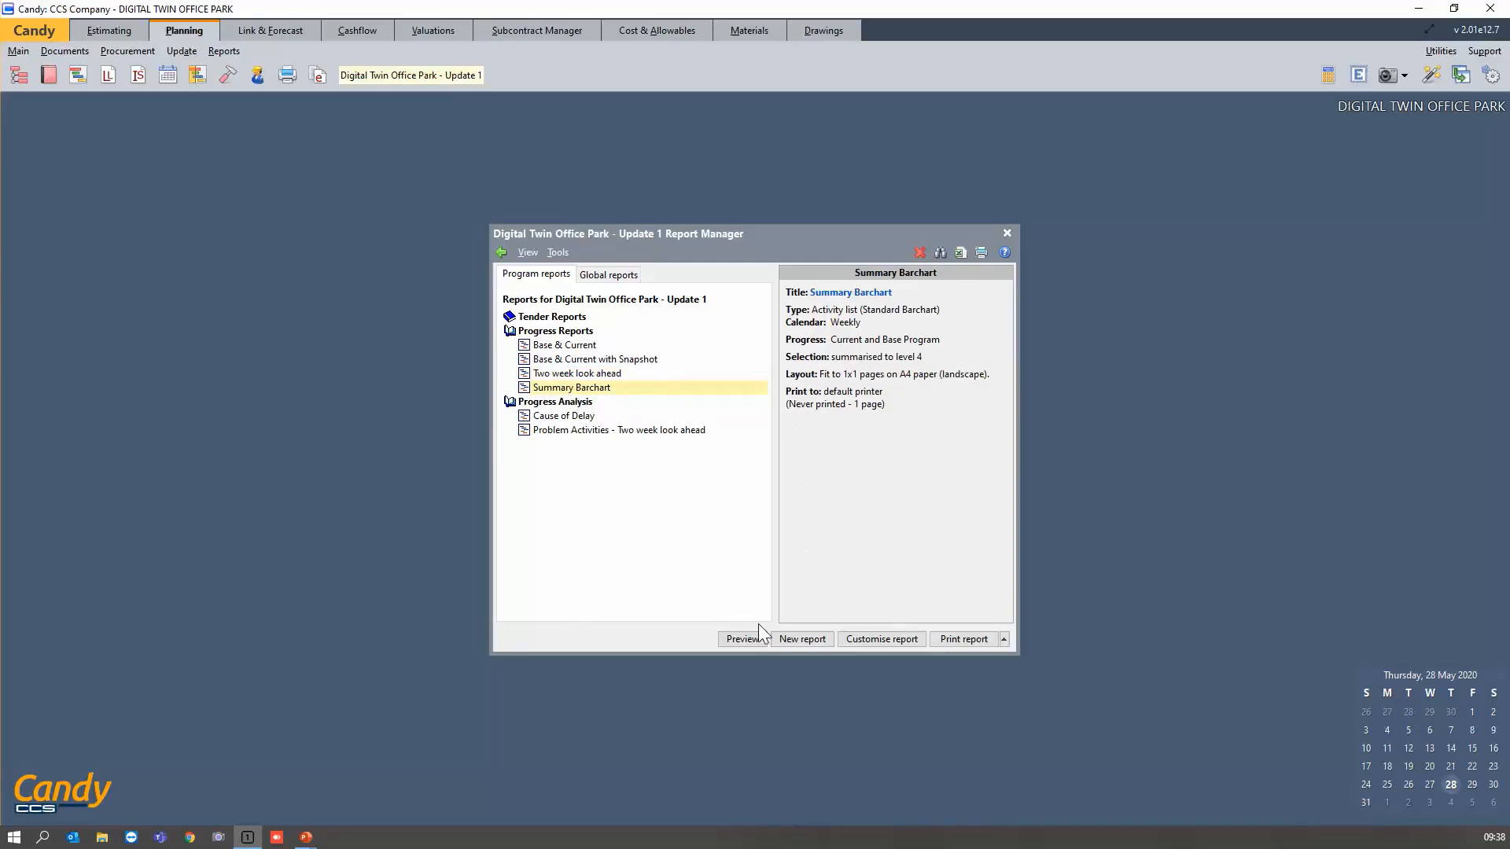
pyautogui.click(740, 639)
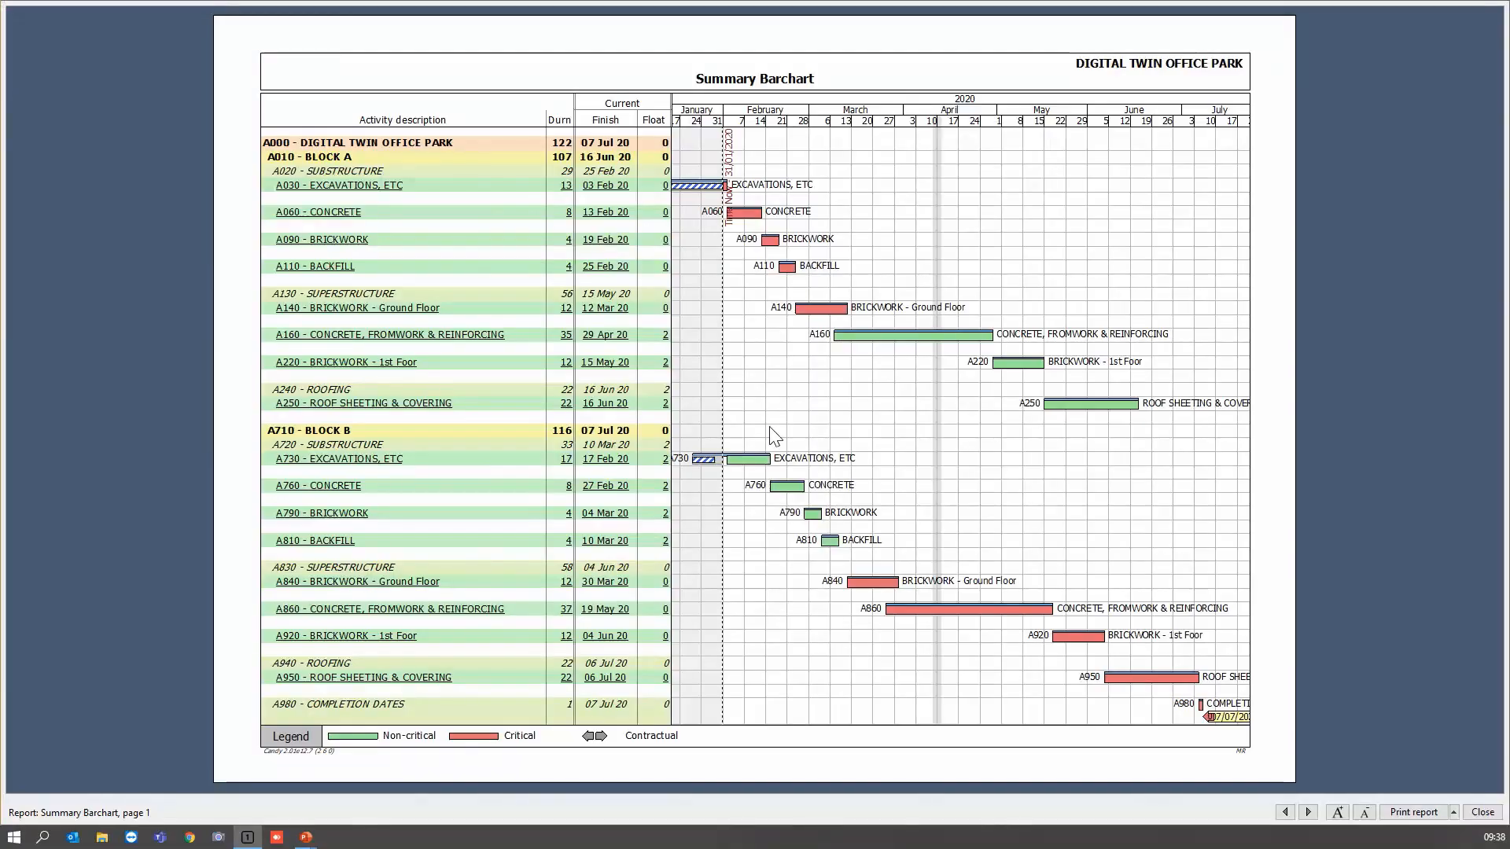
pyautogui.click(770, 427)
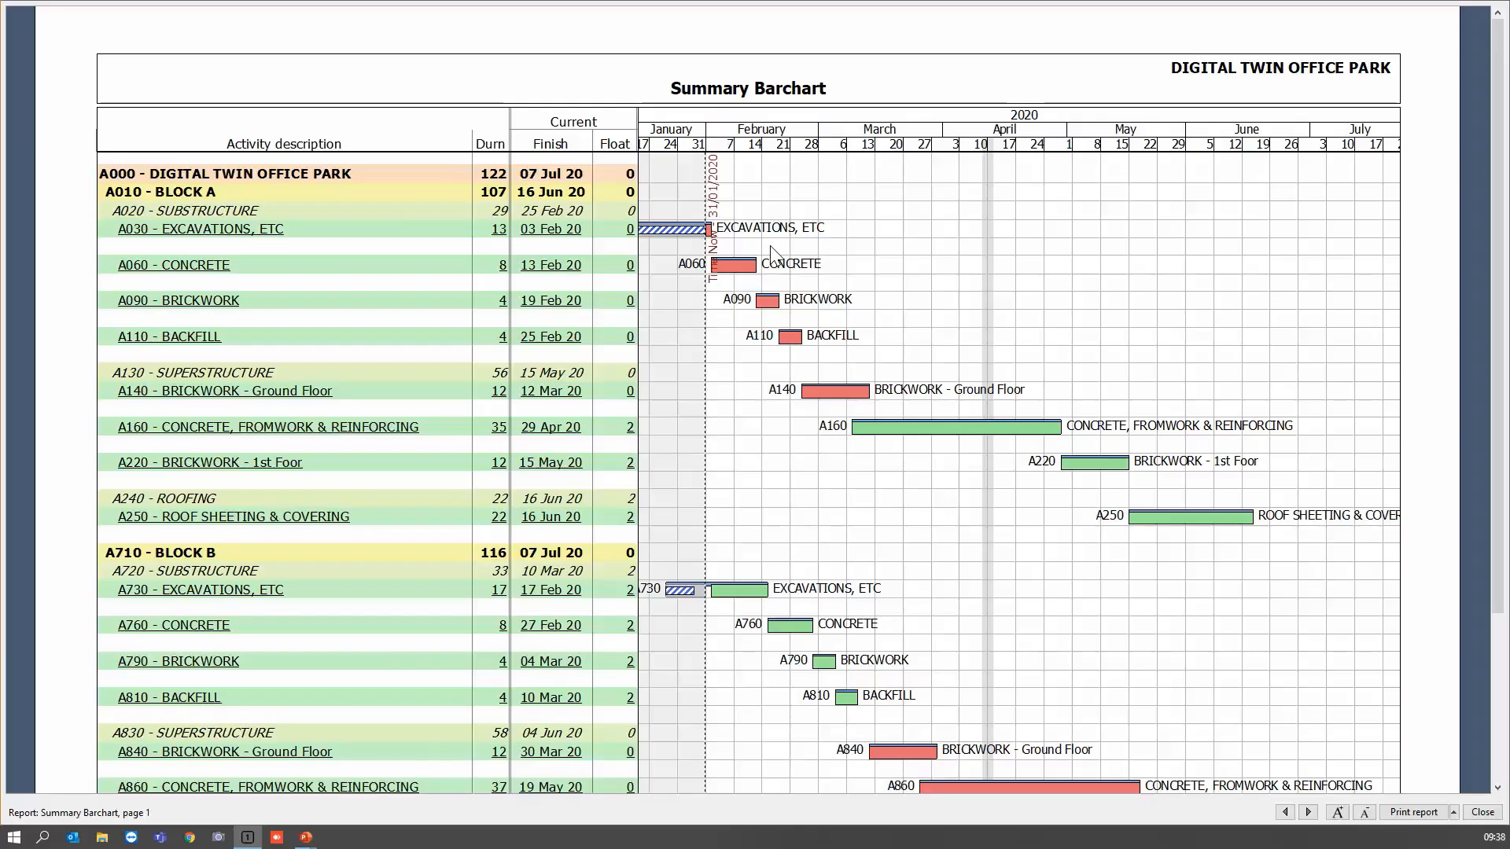
pyautogui.click(1482, 813)
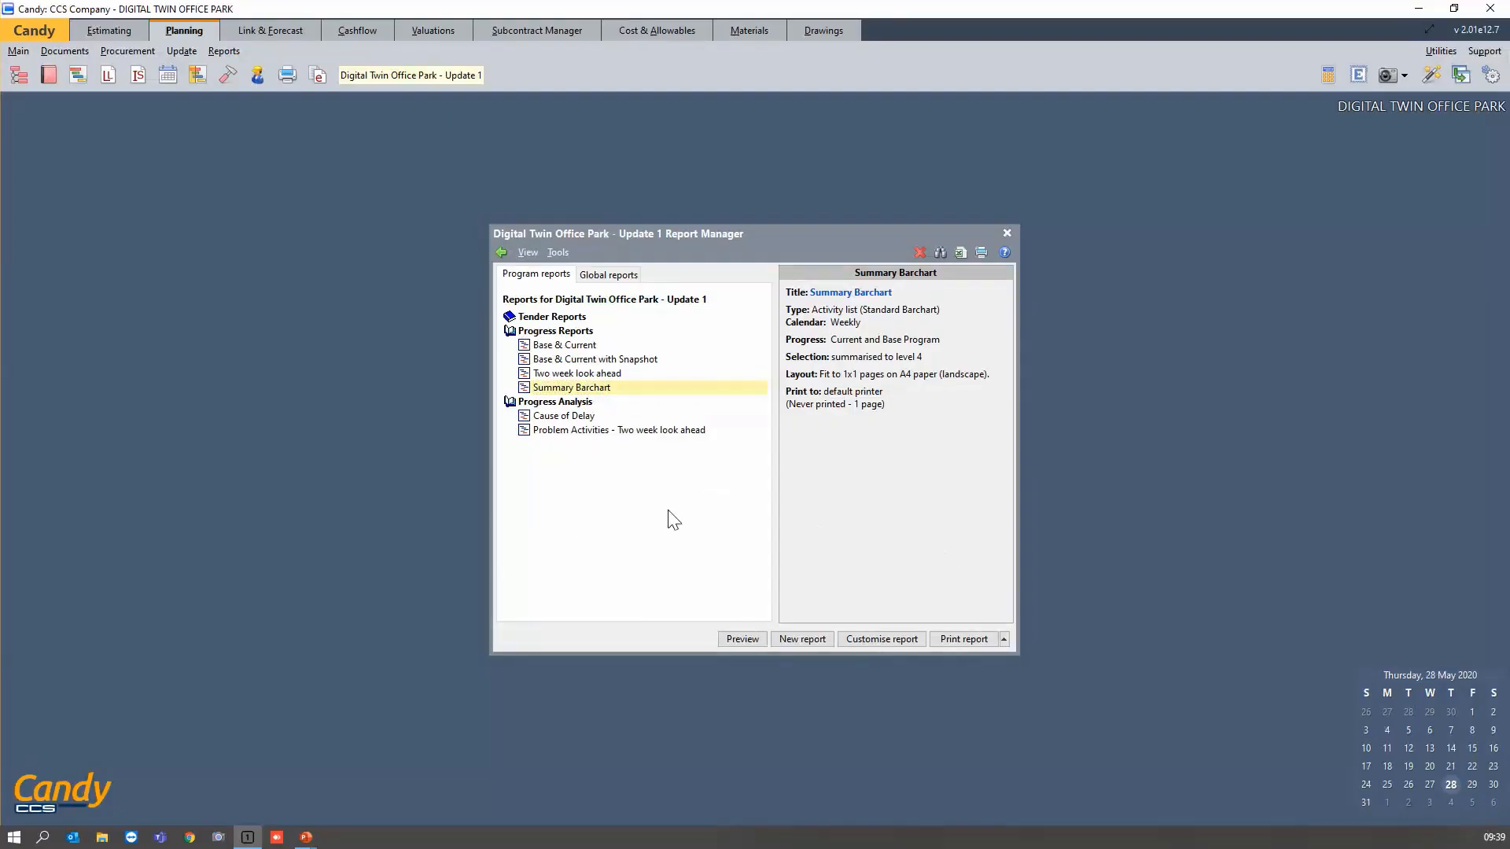
pyautogui.click(1007, 234)
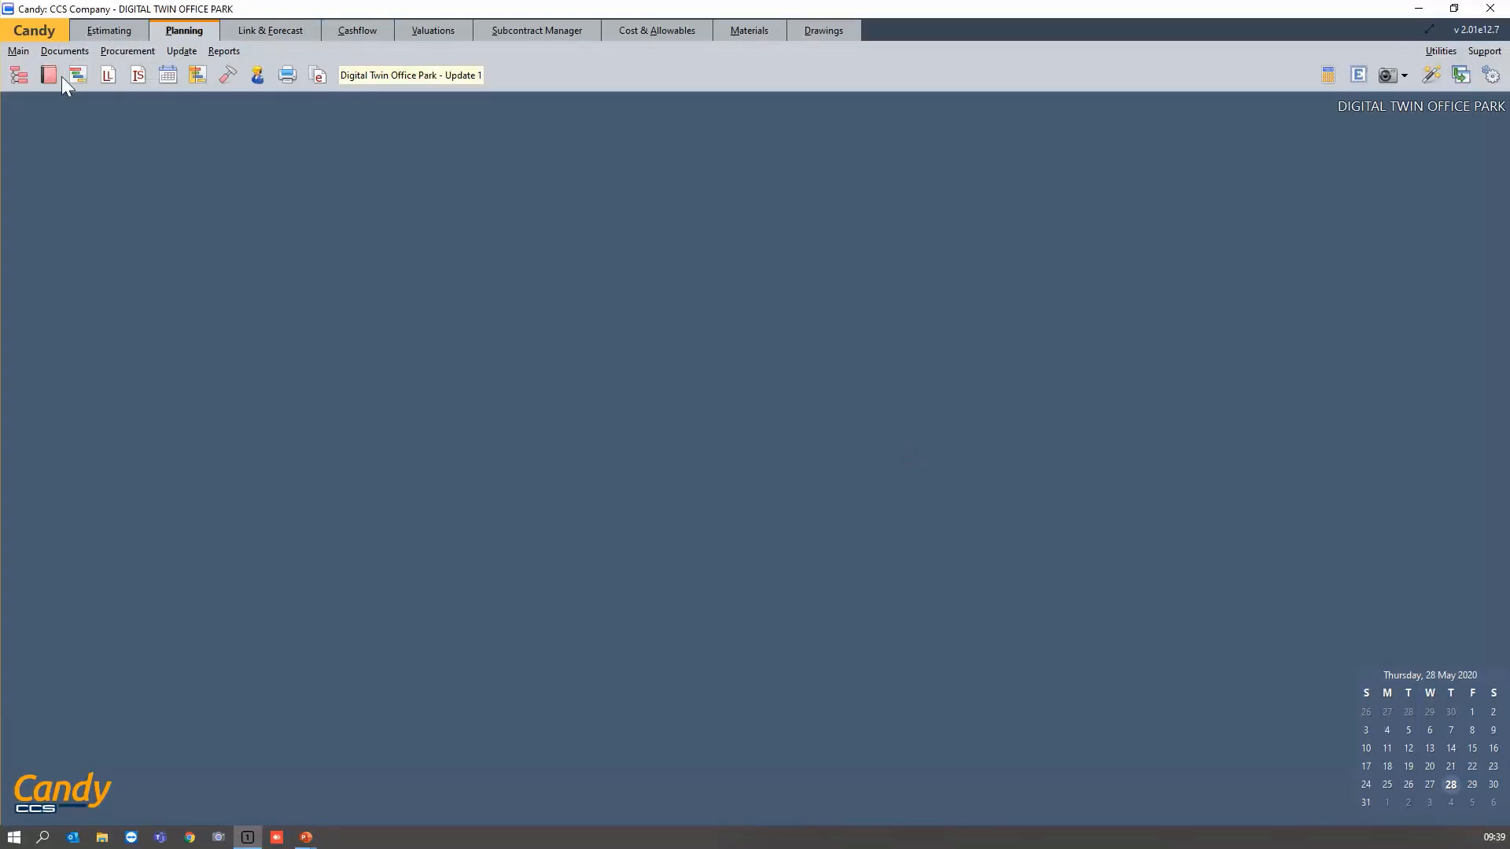
# Duplicate the Digital Twin Office Park - Update 1 program under Progress Updates in the Program Manager.
pyautogui.click(23, 78)
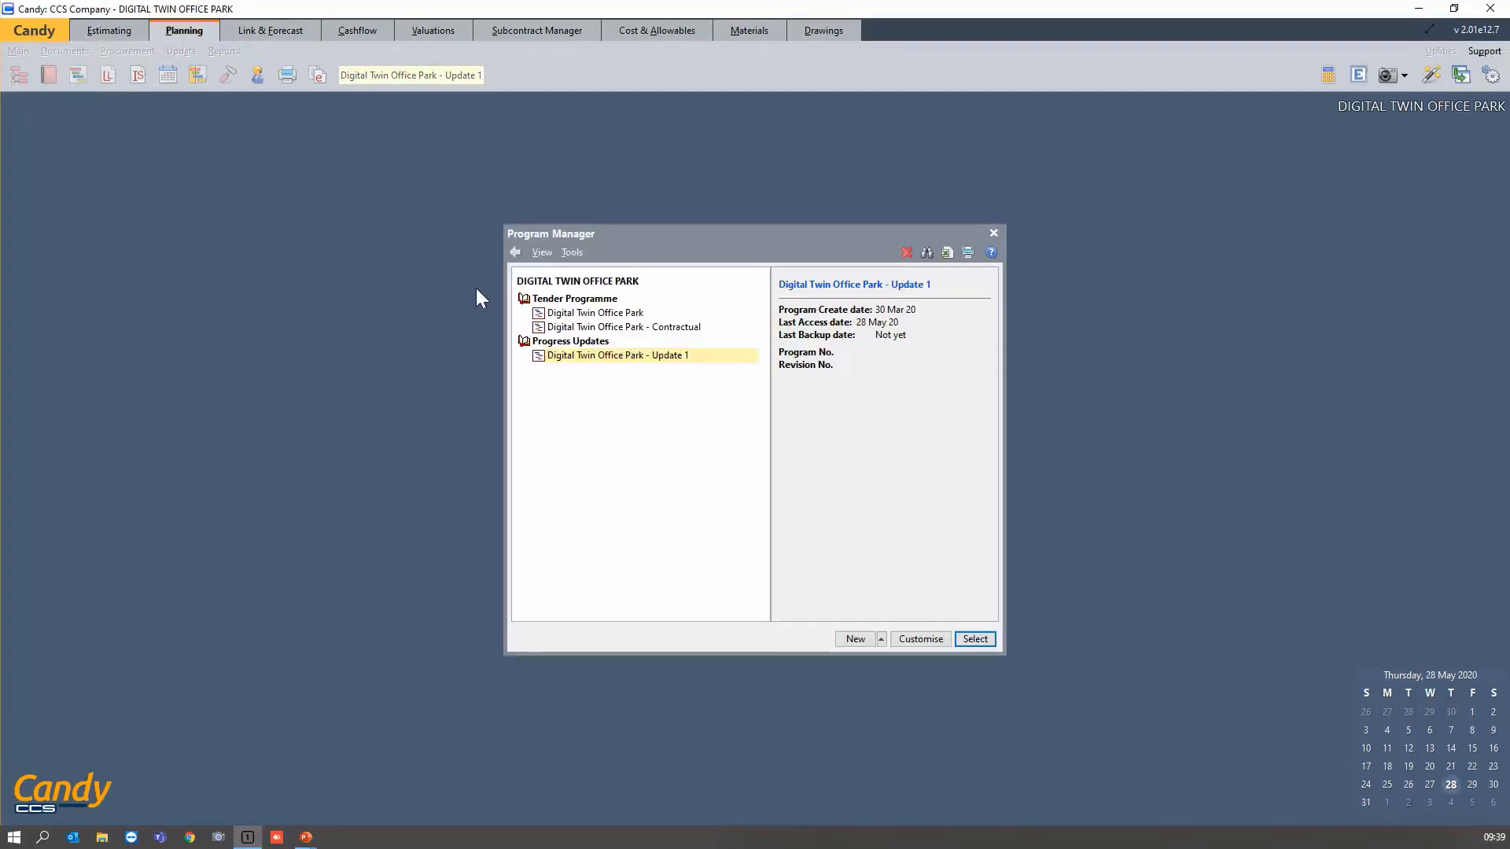
pyautogui.rightClick(626, 357)
pyautogui.click(656, 422)
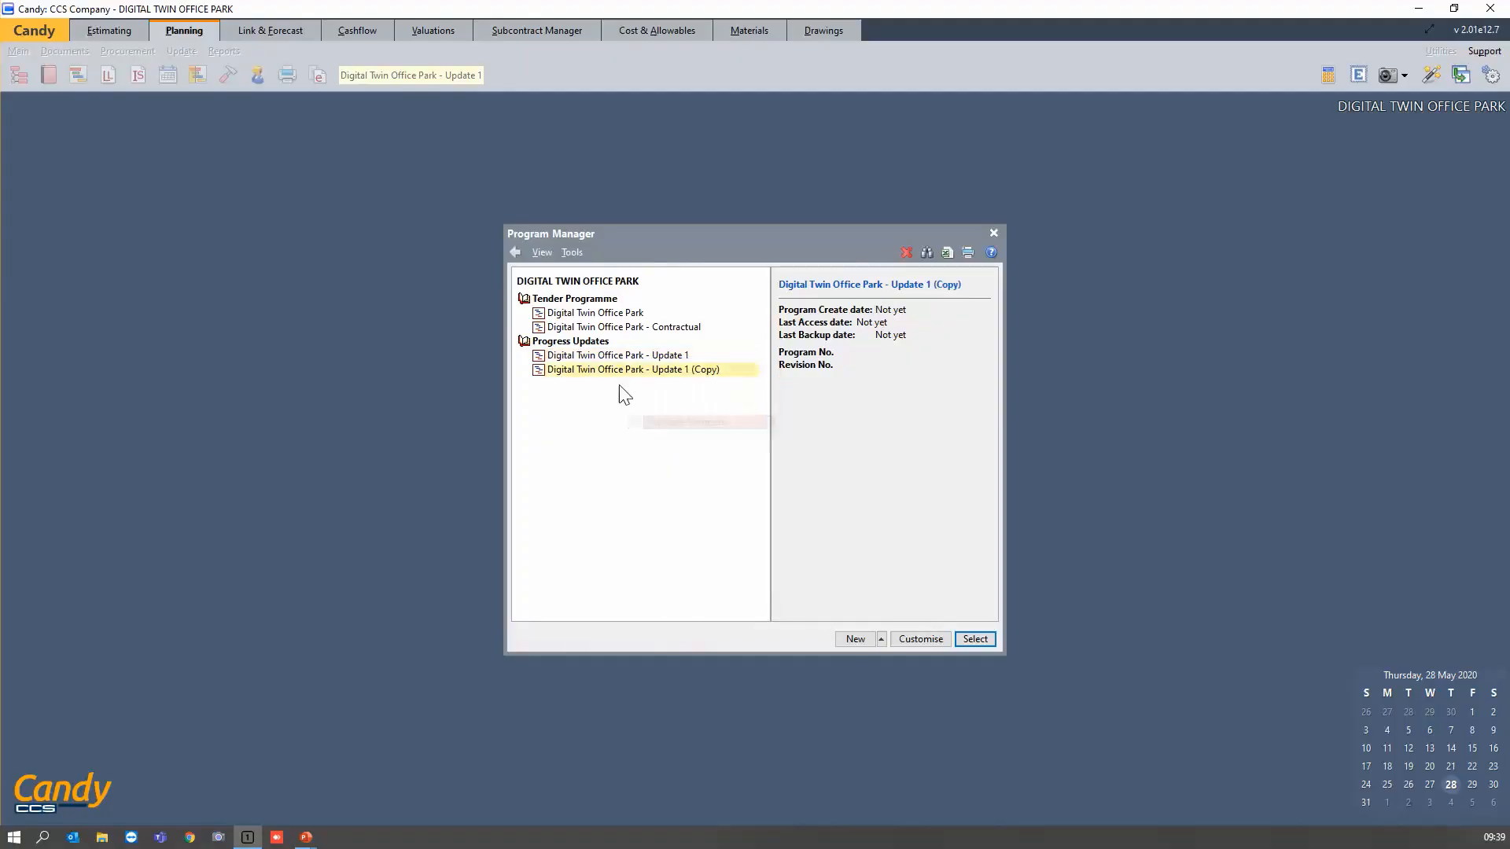
# Rename the duplicated program under Progress Updates as Digital Twin Office Park - Update 2.
pyautogui.rightClick(629, 371)
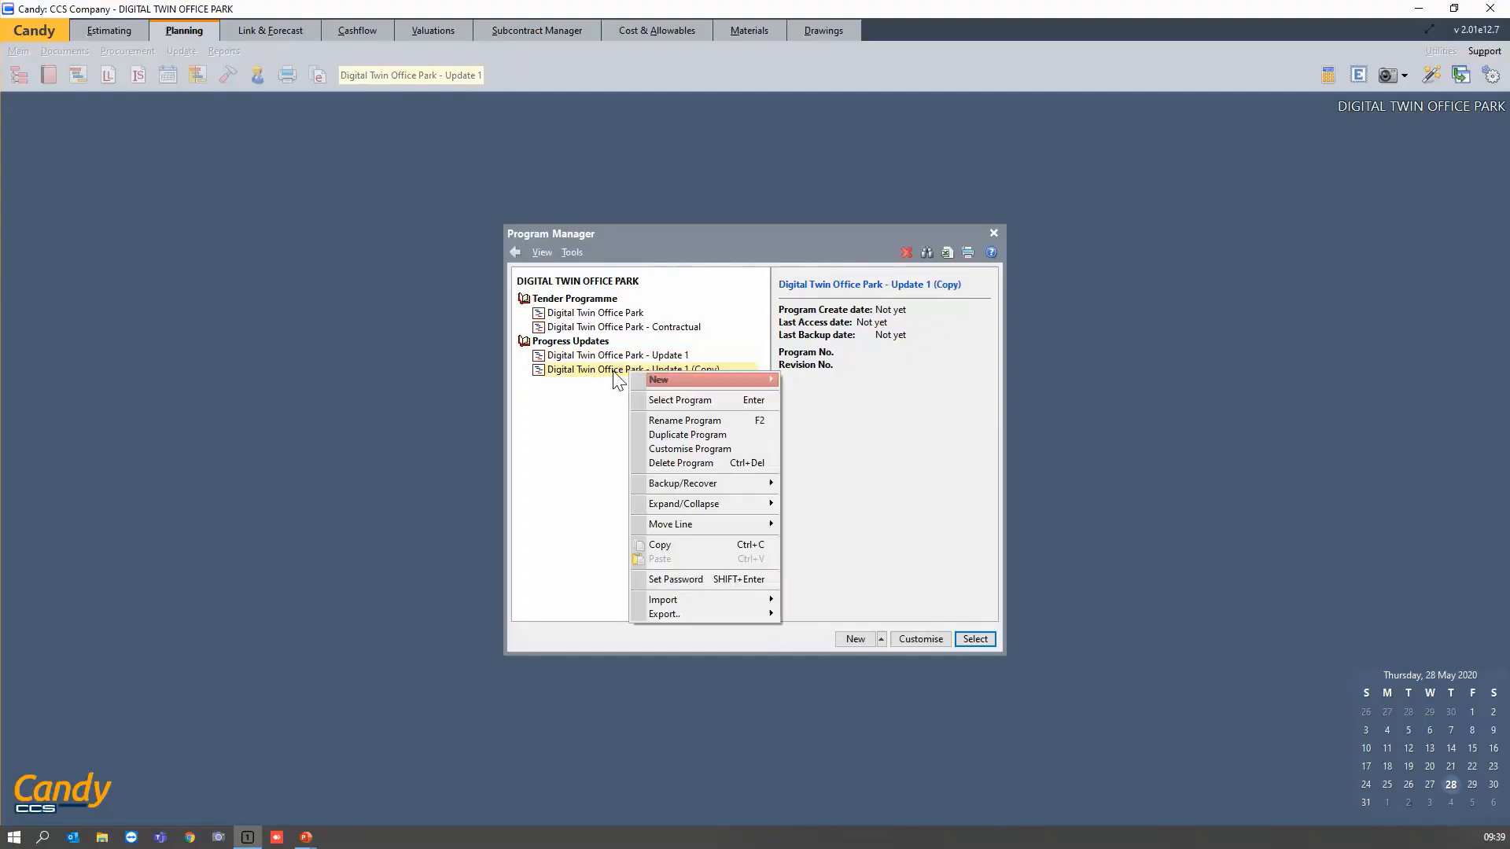
pyautogui.click(686, 421)
pyautogui.moveTo(689, 370); pyautogui.dragTo(719, 370)
pyautogui.write('2')
pyautogui.press('Return')
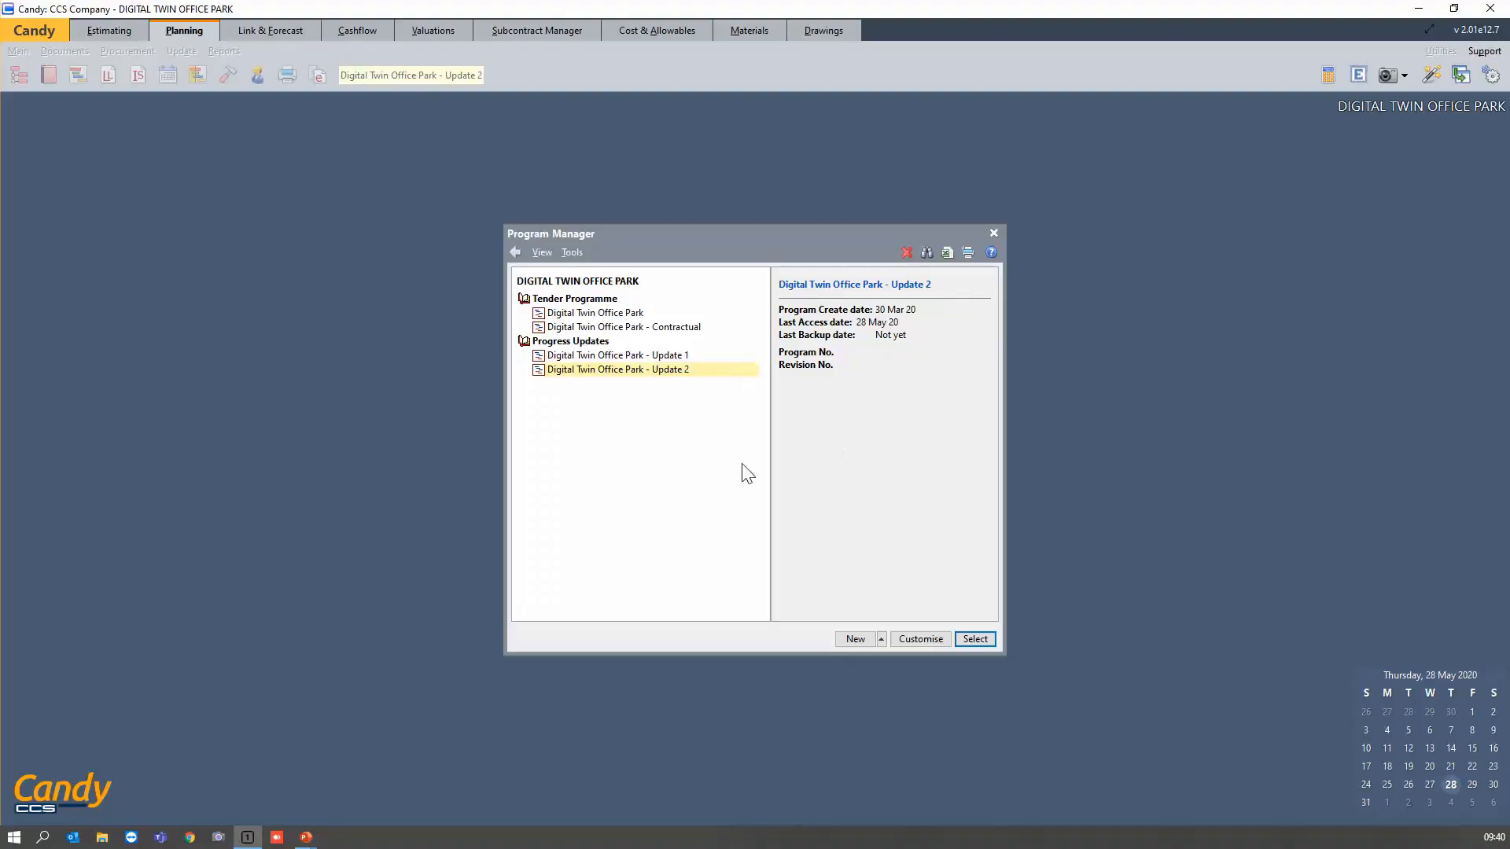
# Make Digital Twin Office Park - Update 2 the active program and open its 5.1 Progress Barchart.
pyautogui.click(975, 639)
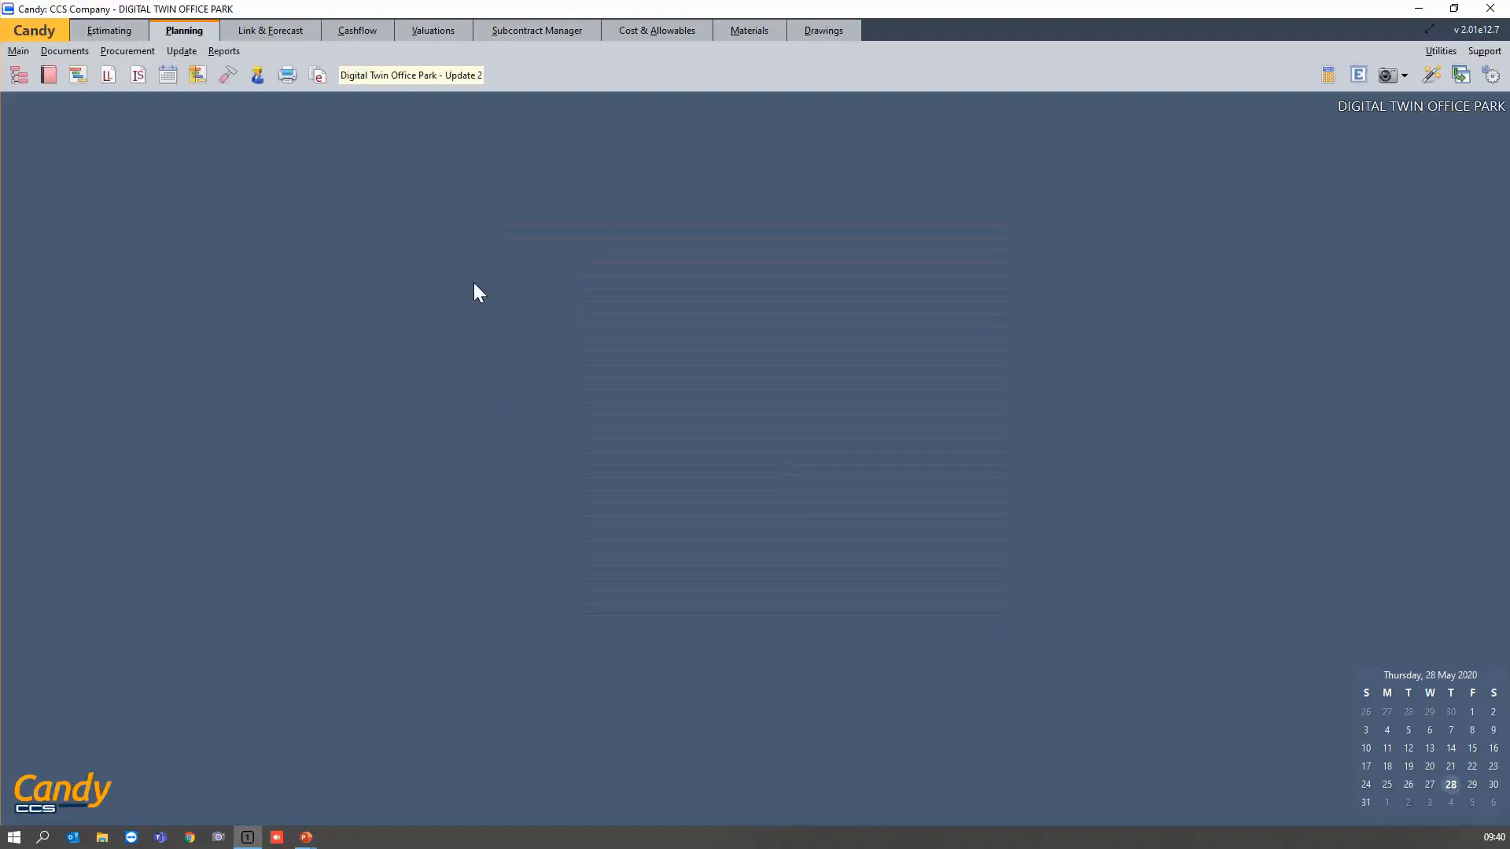
pyautogui.click(58, 75)
pyautogui.doubleClick(625, 524)
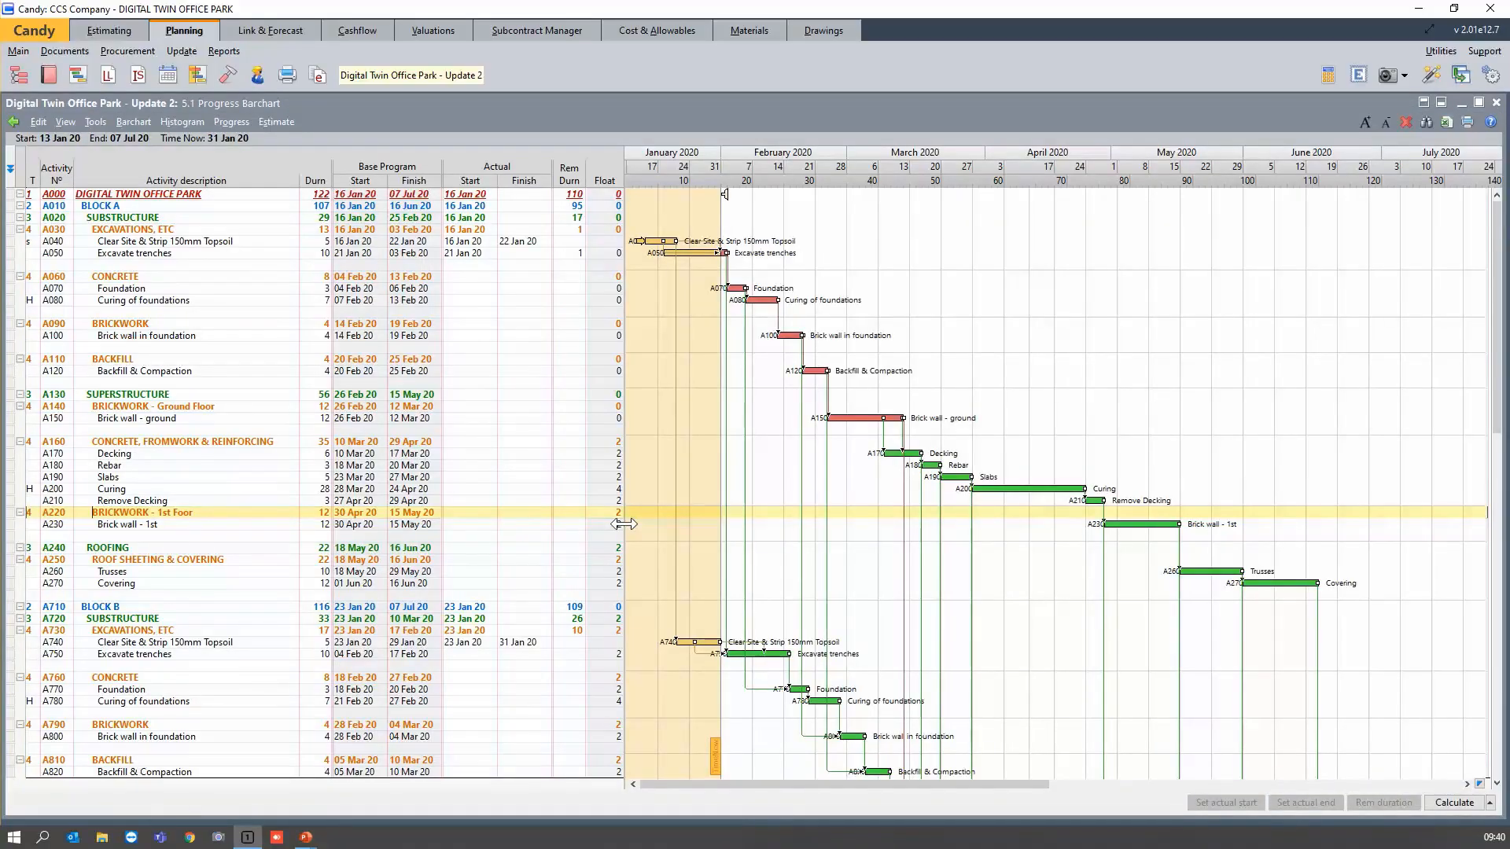
# Set the TimeNow date of the Update 2 program to 28/02/2020 and apply it to the barchart.
pyautogui.click(198, 76)
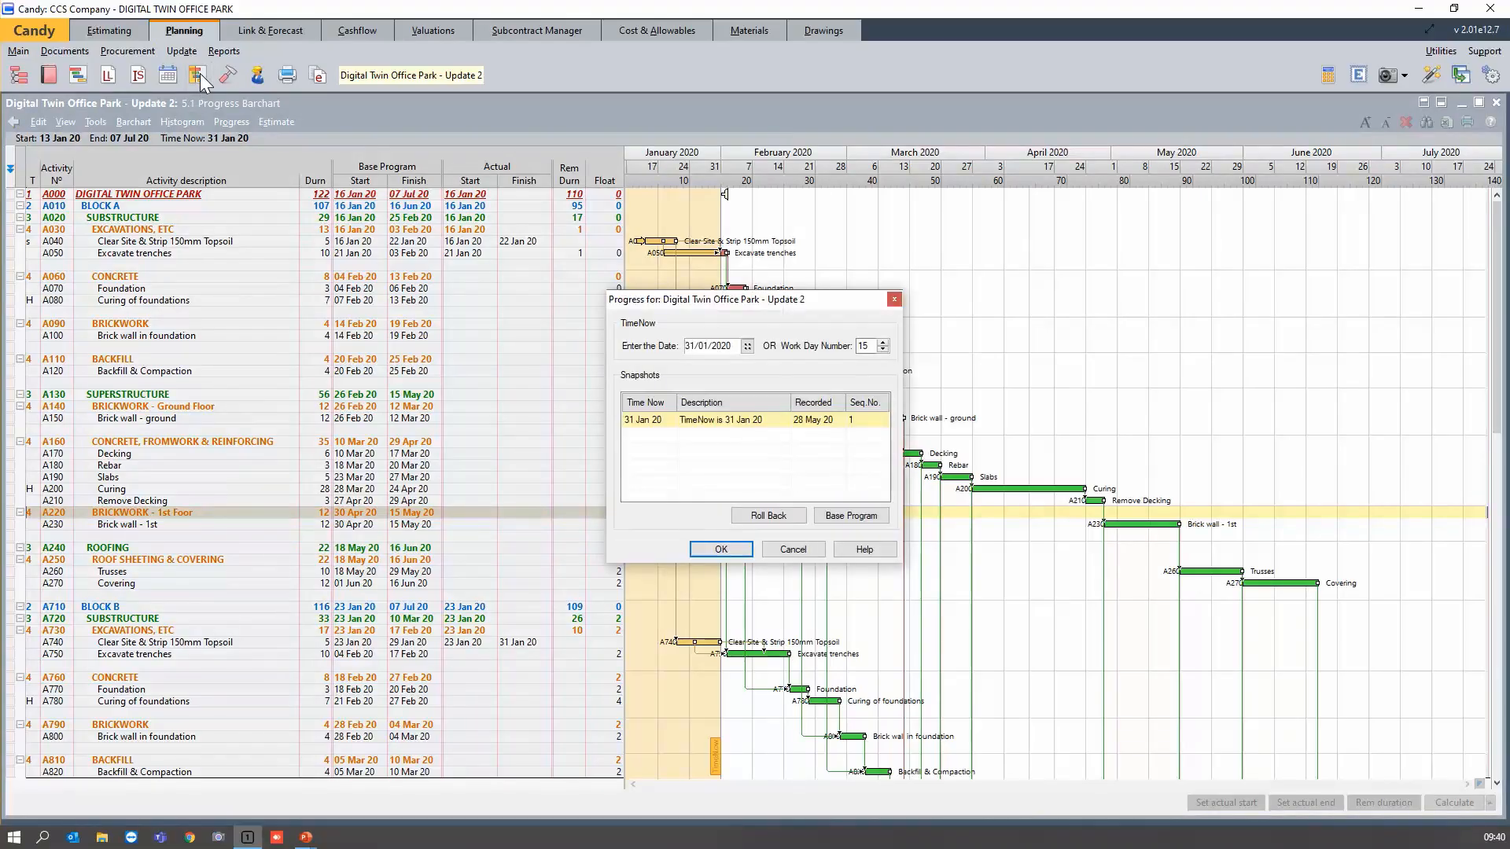
pyautogui.click(747, 347)
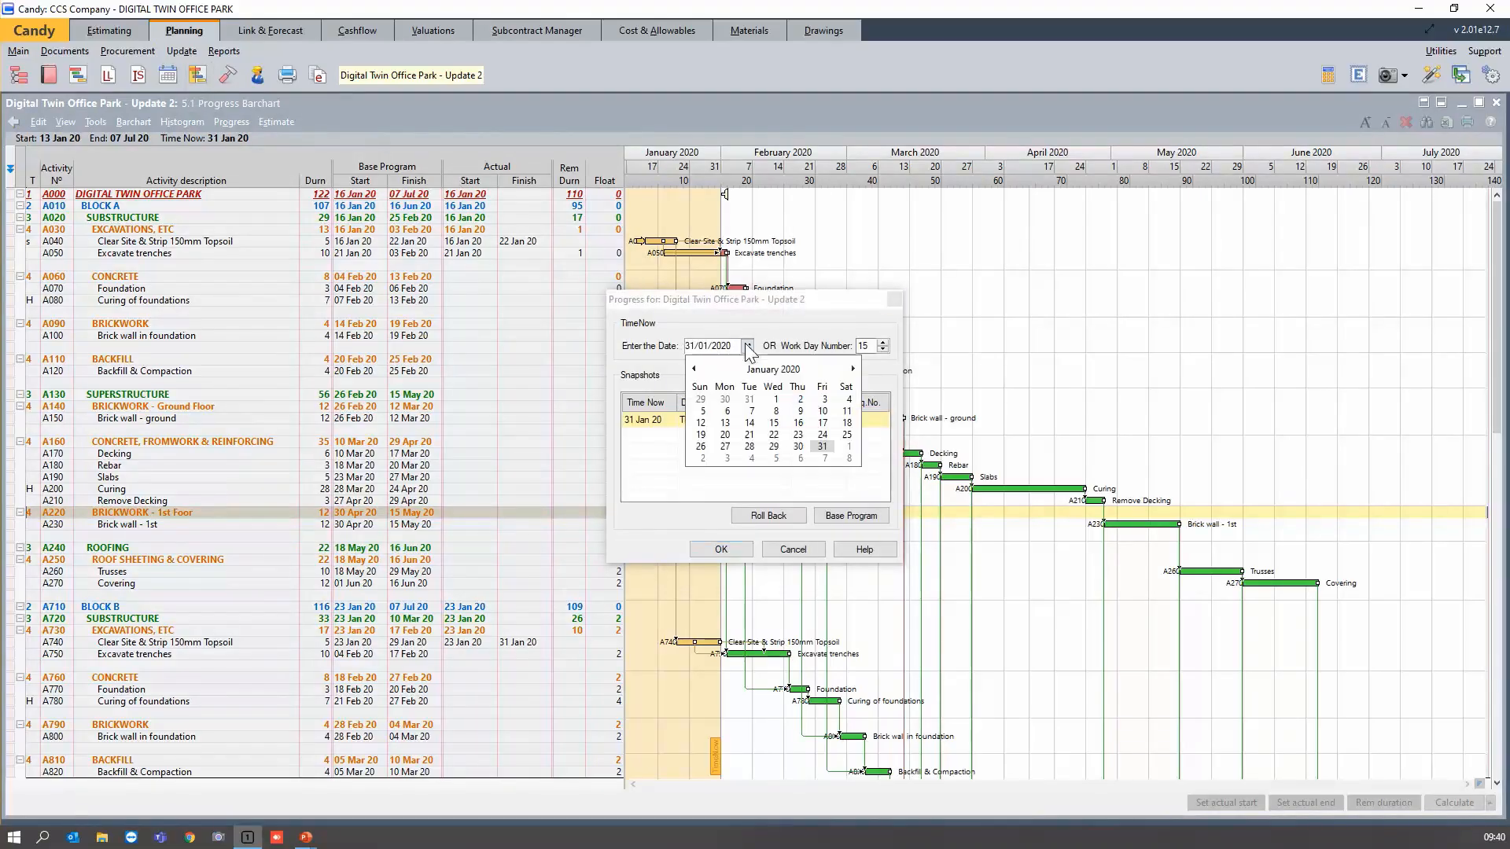
pyautogui.click(853, 369)
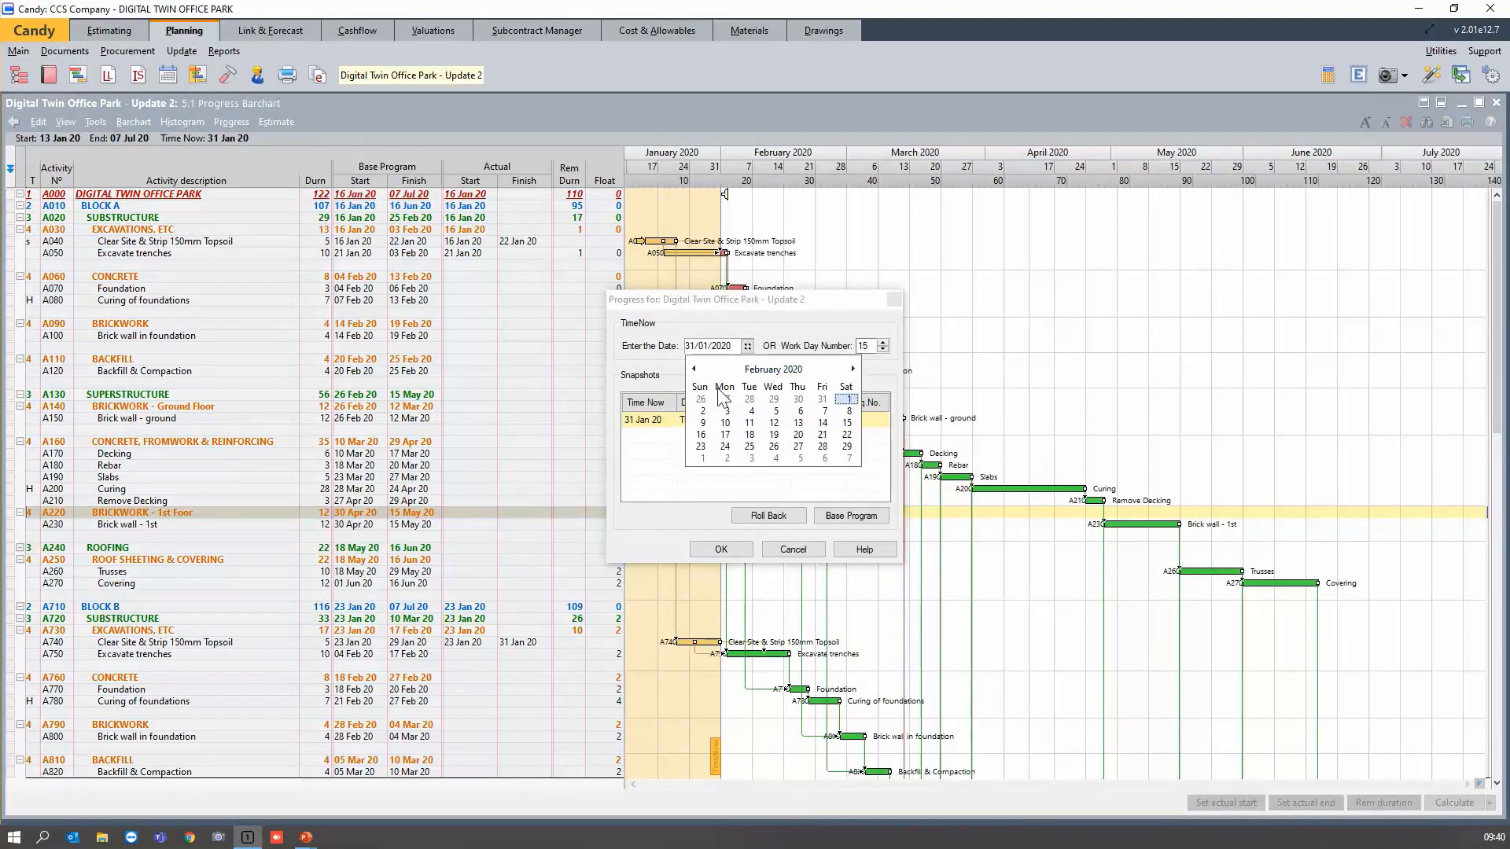
pyautogui.click(823, 447)
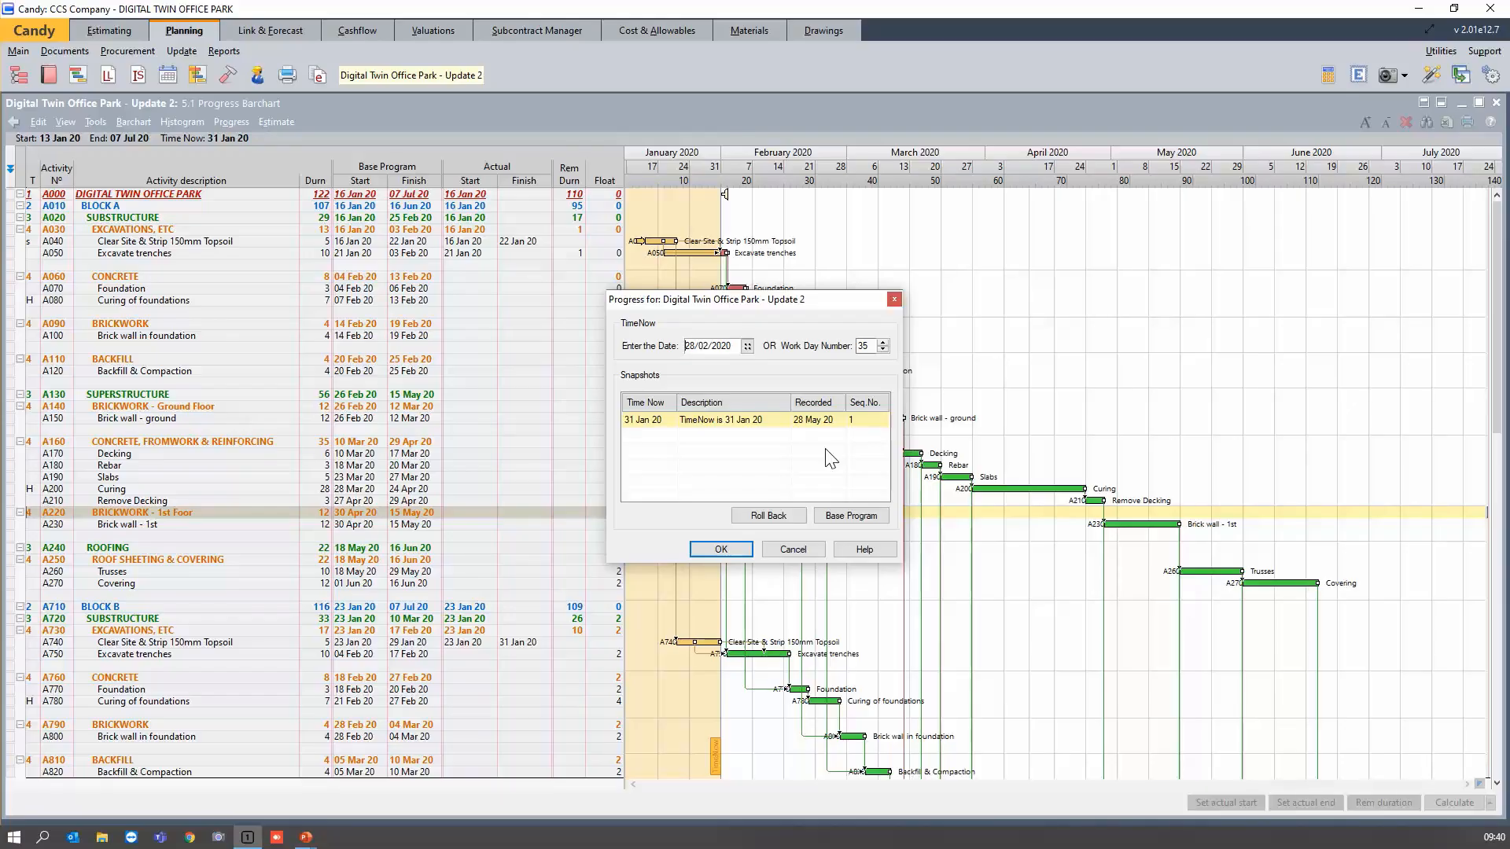
pyautogui.click(745, 435)
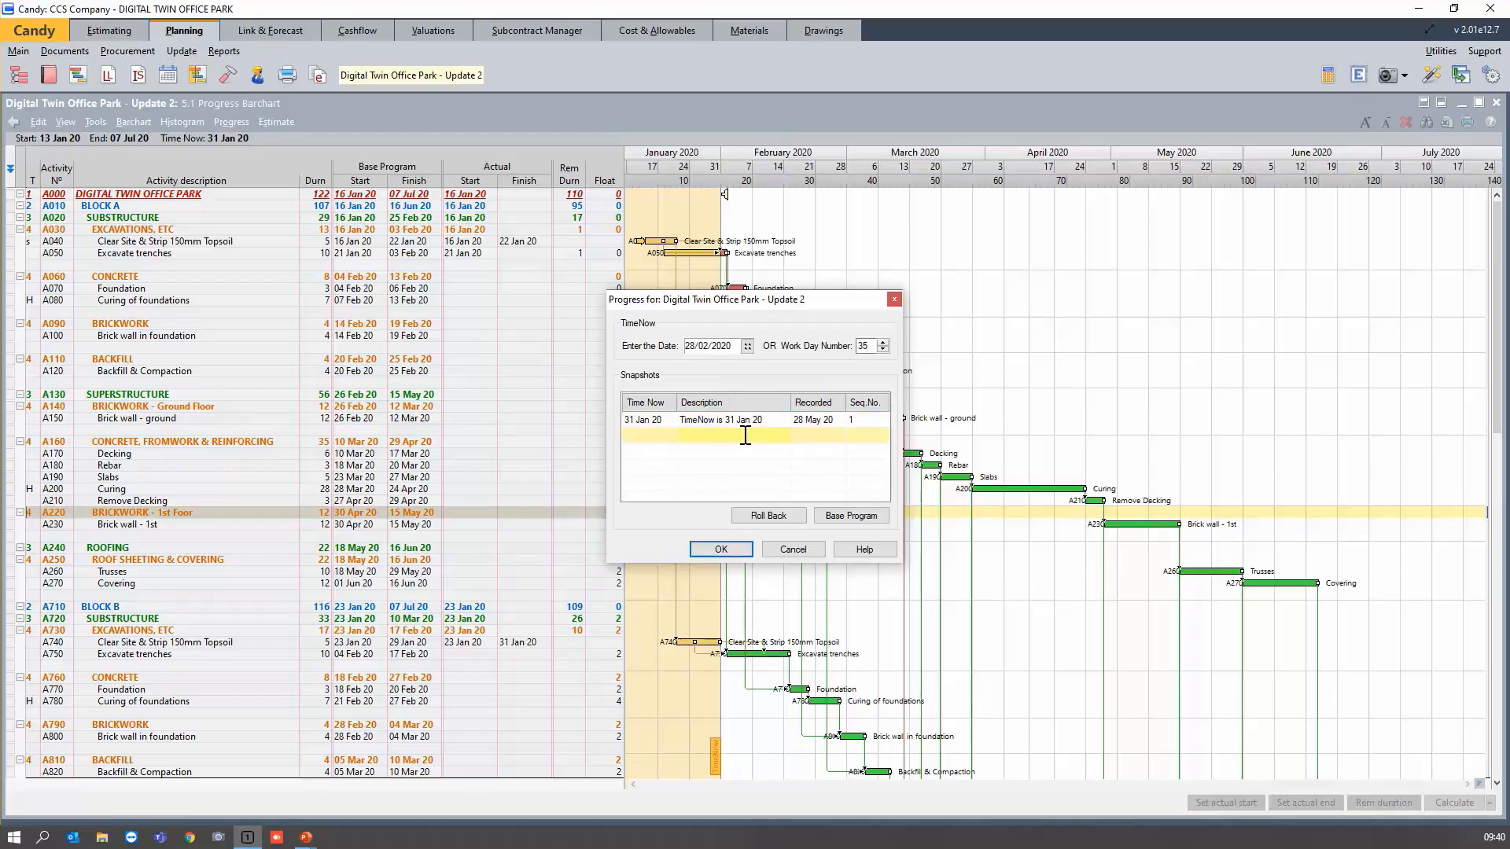
pyautogui.click(721, 549)
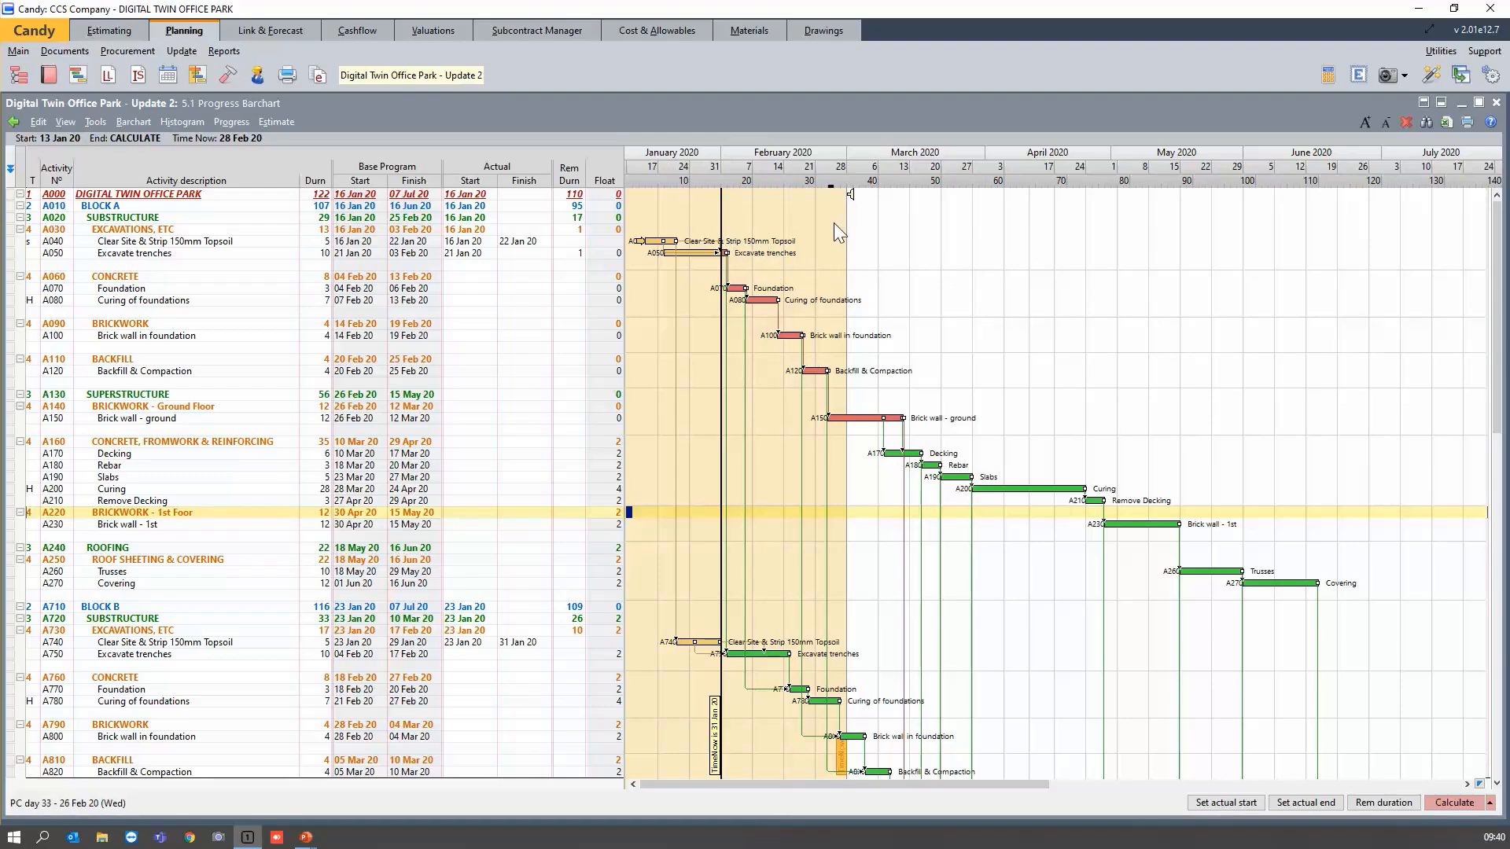
# Set the actual finish of activity A050 Excavate trenches in Block A to 03 Feb 20.
pyautogui.scroll(-13, 834, 224)
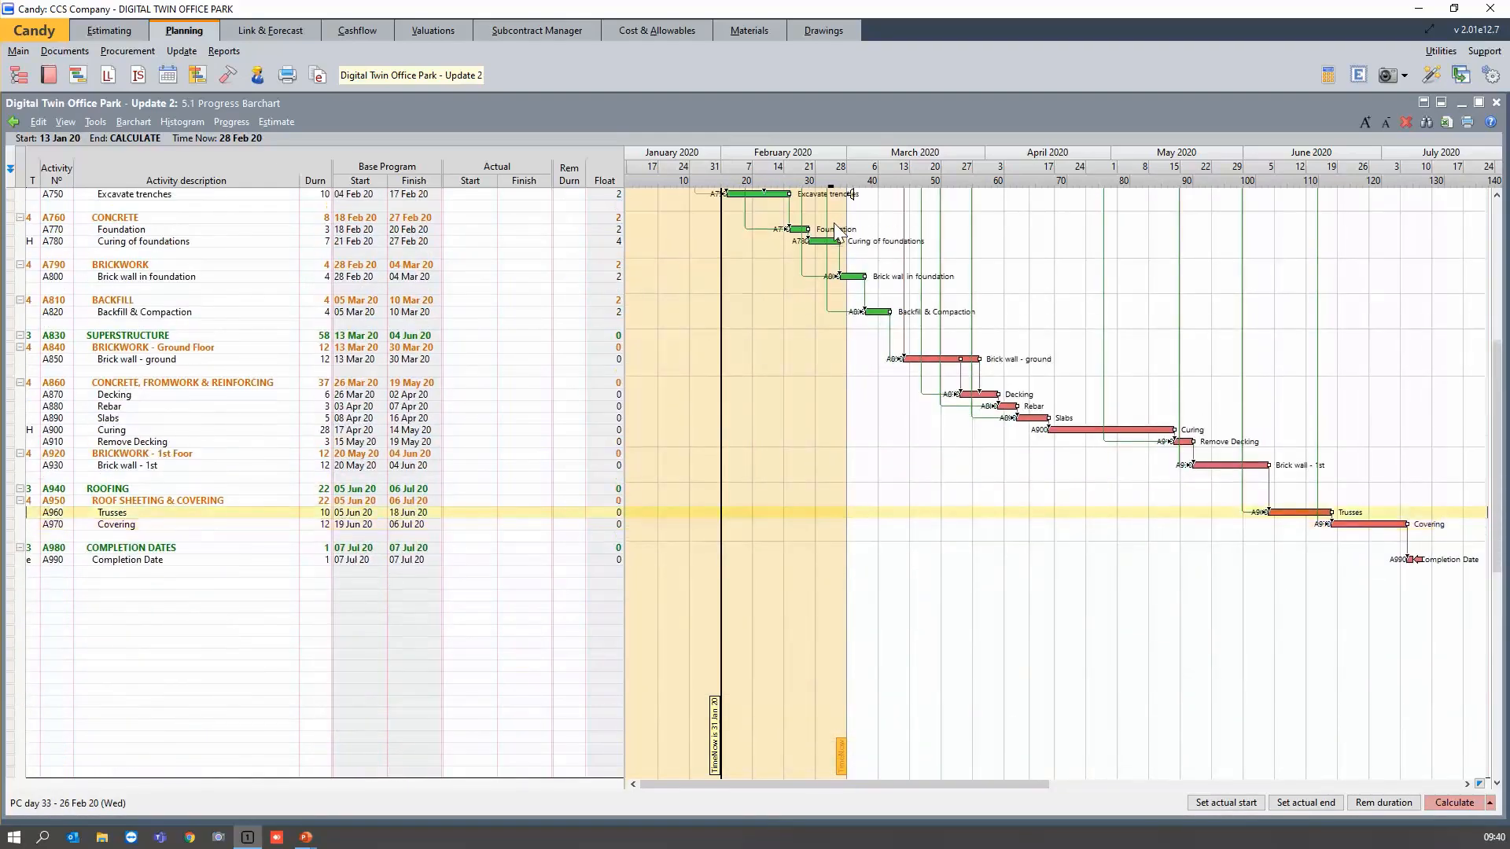
pyautogui.scroll(13, 835, 229)
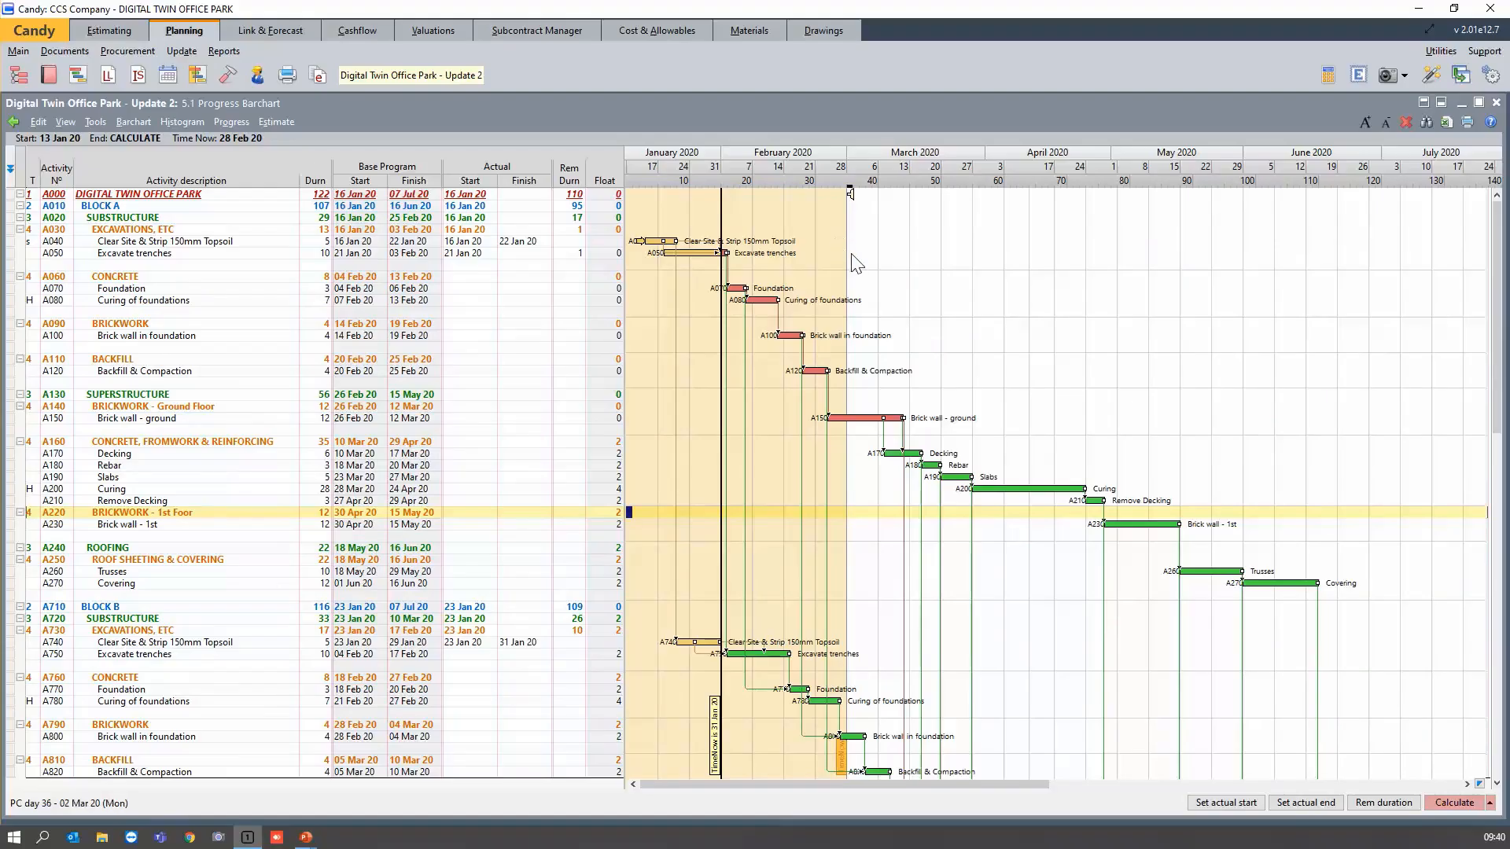
pyautogui.moveTo(846, 253); pyautogui.dragTo(733, 253)
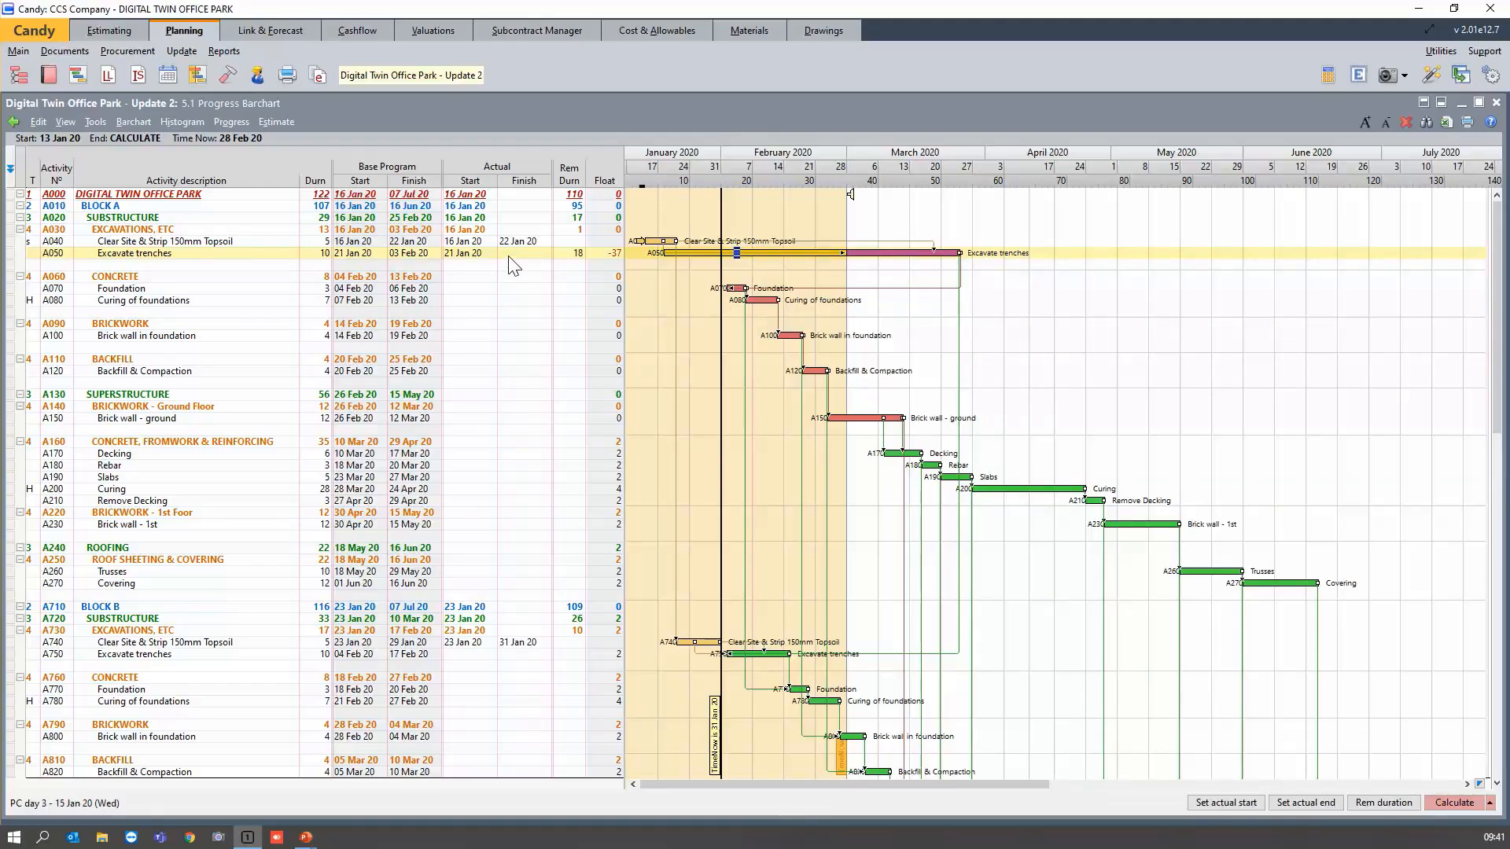
pyautogui.click(530, 253)
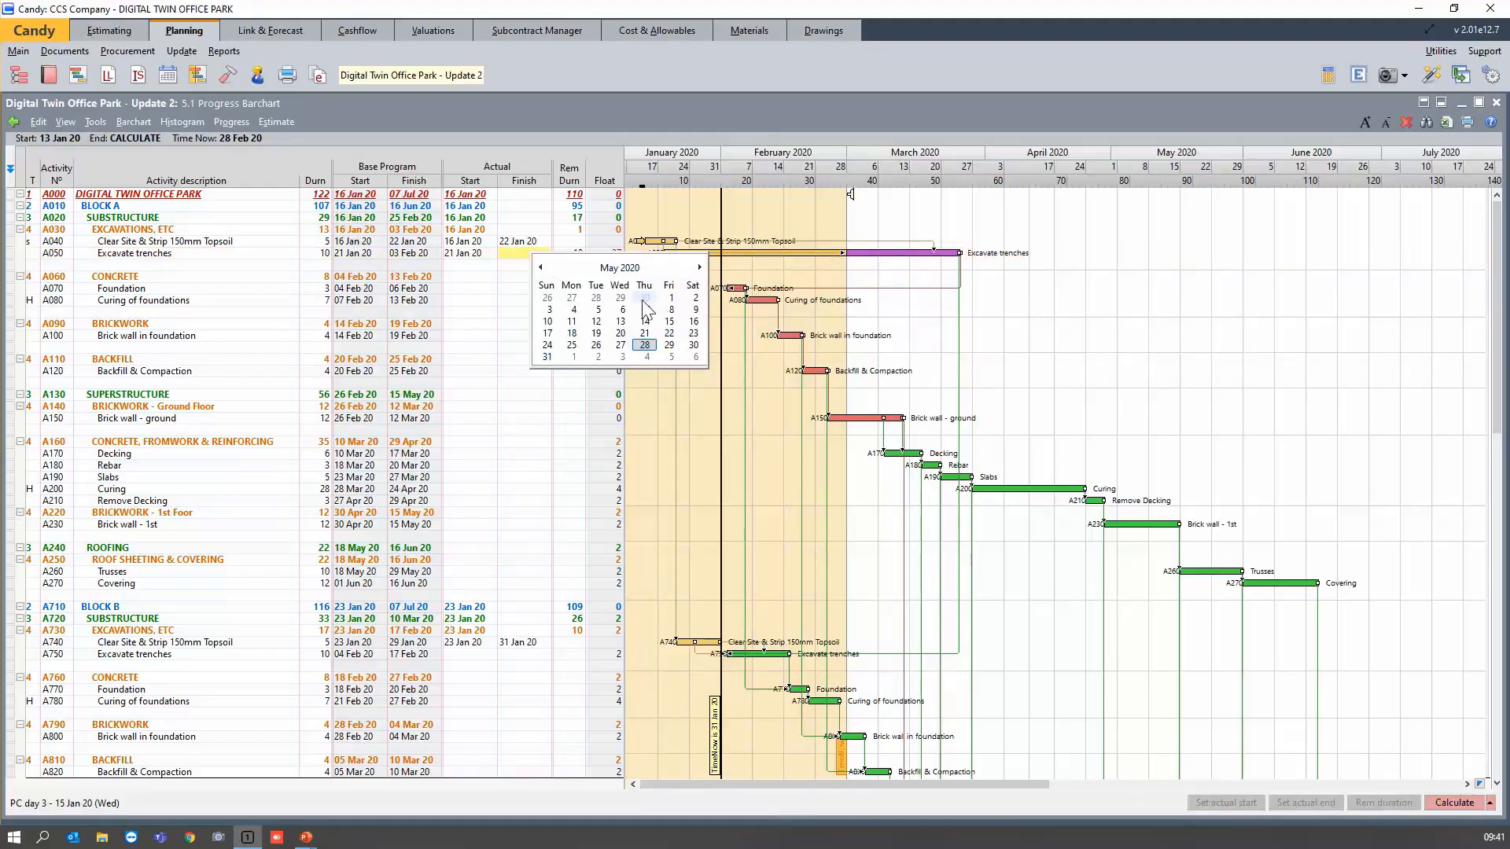
pyautogui.click(541, 267)
pyautogui.click(541, 268)
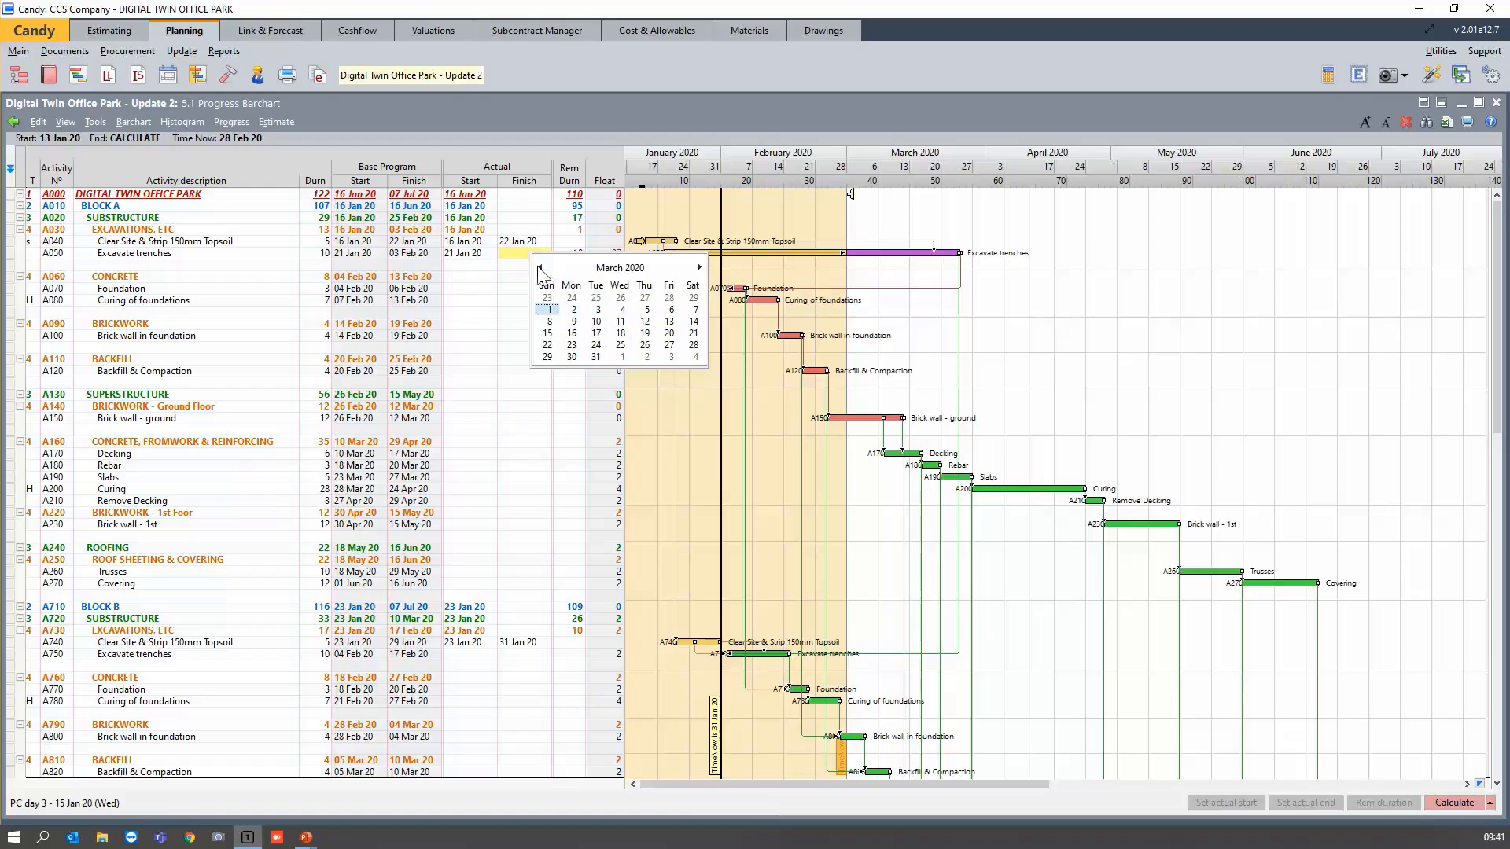
pyautogui.click(541, 267)
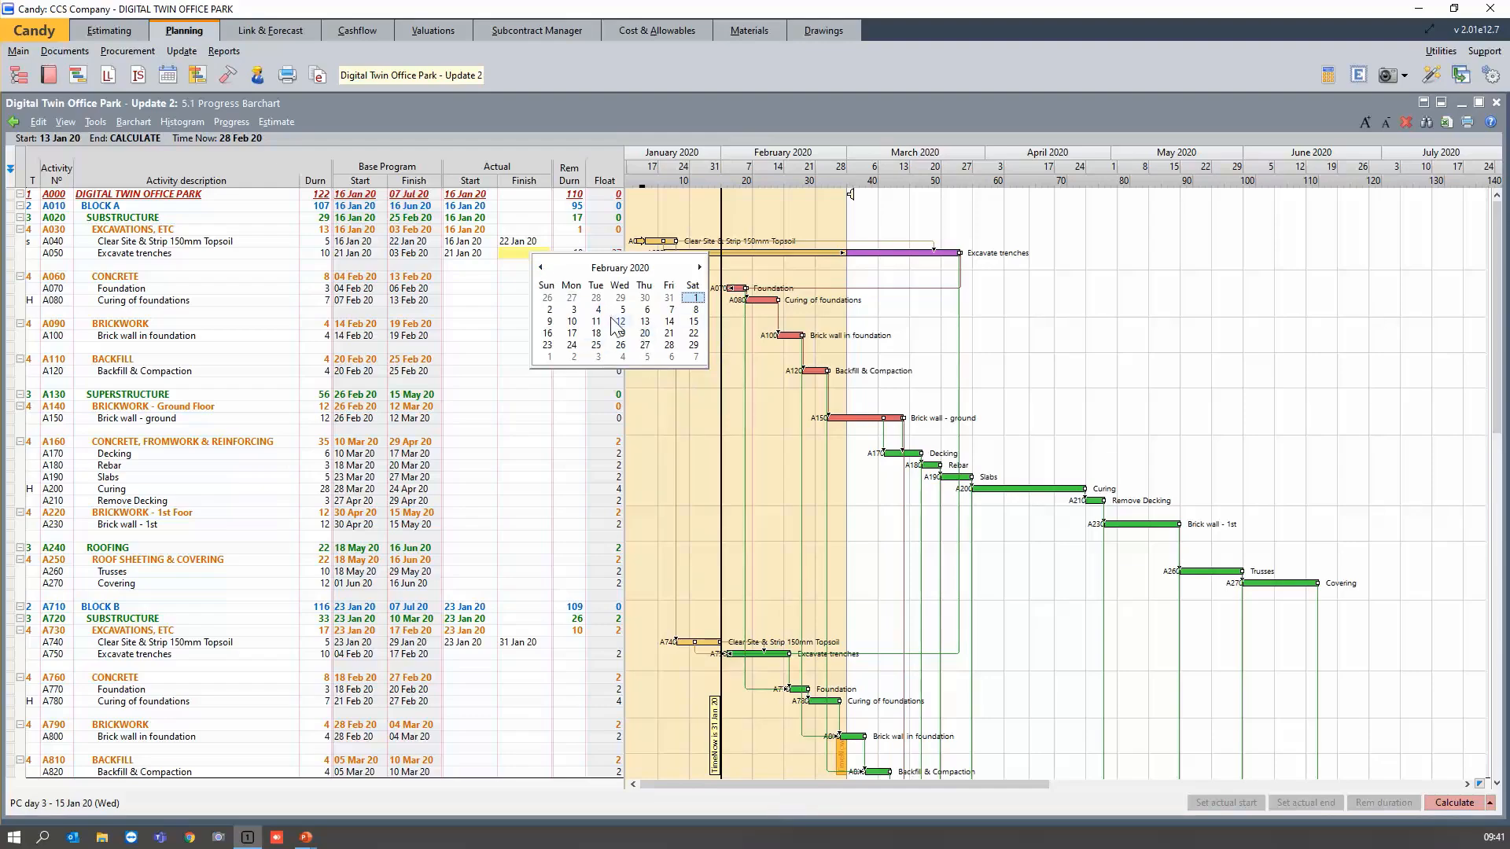
pyautogui.click(573, 309)
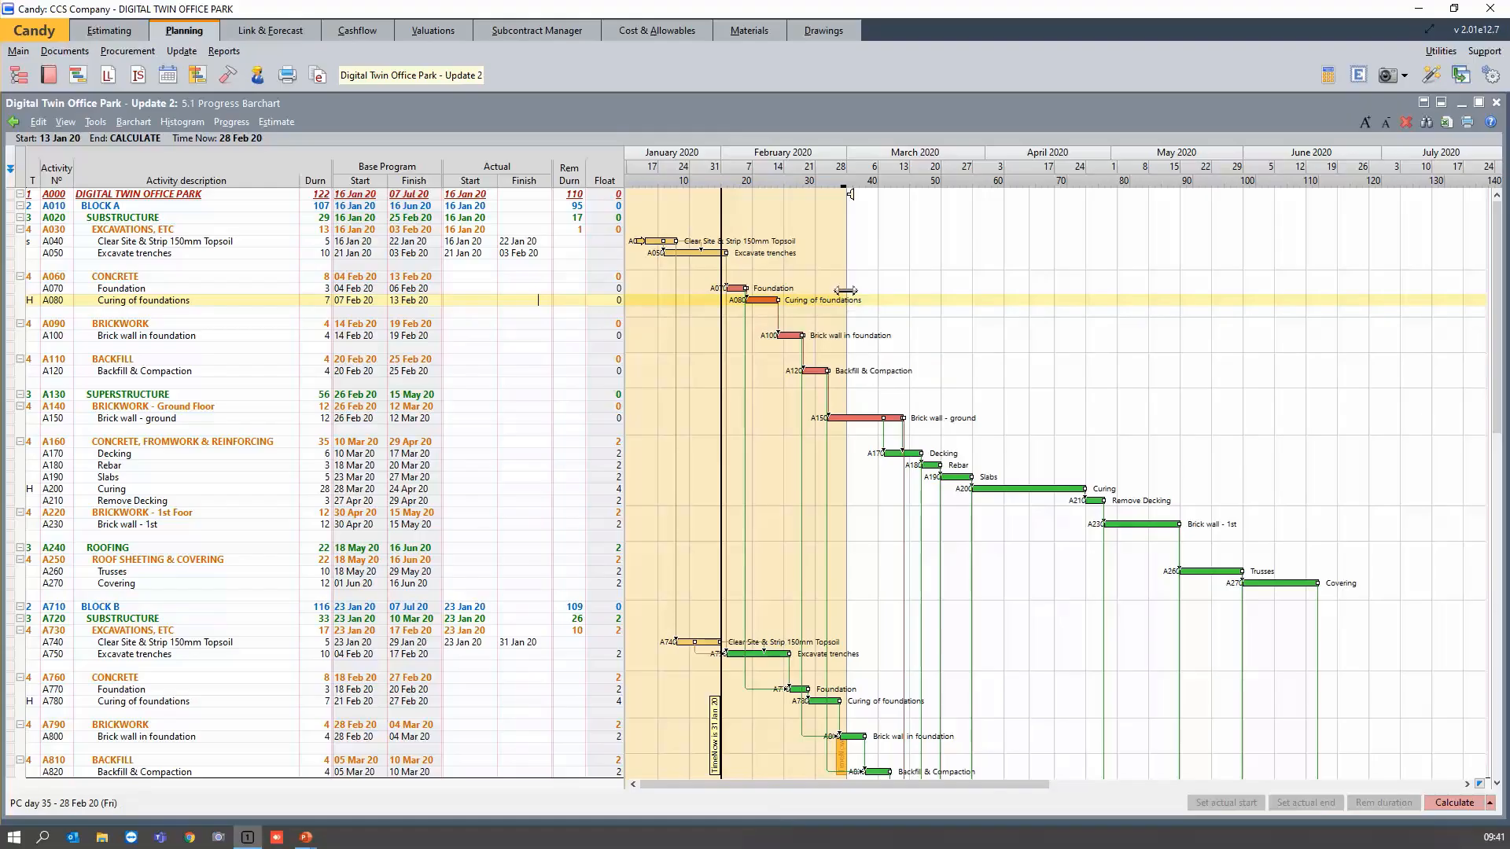
# Record Block A actuals: Foundation 10–12 Feb, Curing 07–13 Feb, Brick wall in foundation 14–19 Feb, Backfill 20–25 Feb, Brick wall - ground start 26 Feb.
pyautogui.click(769, 289)
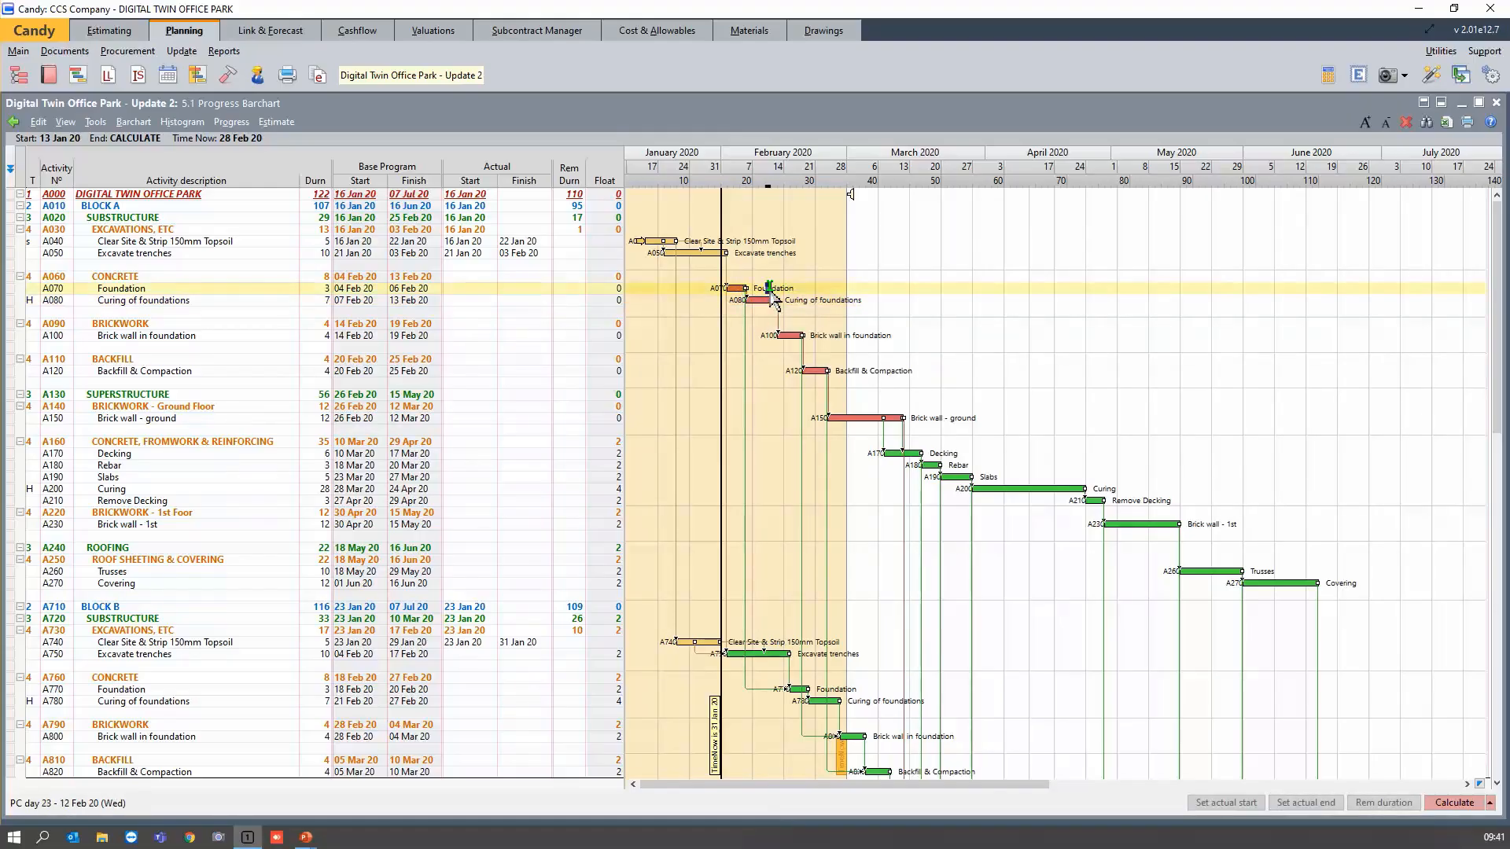
pyautogui.click(1310, 805)
pyautogui.click(795, 300)
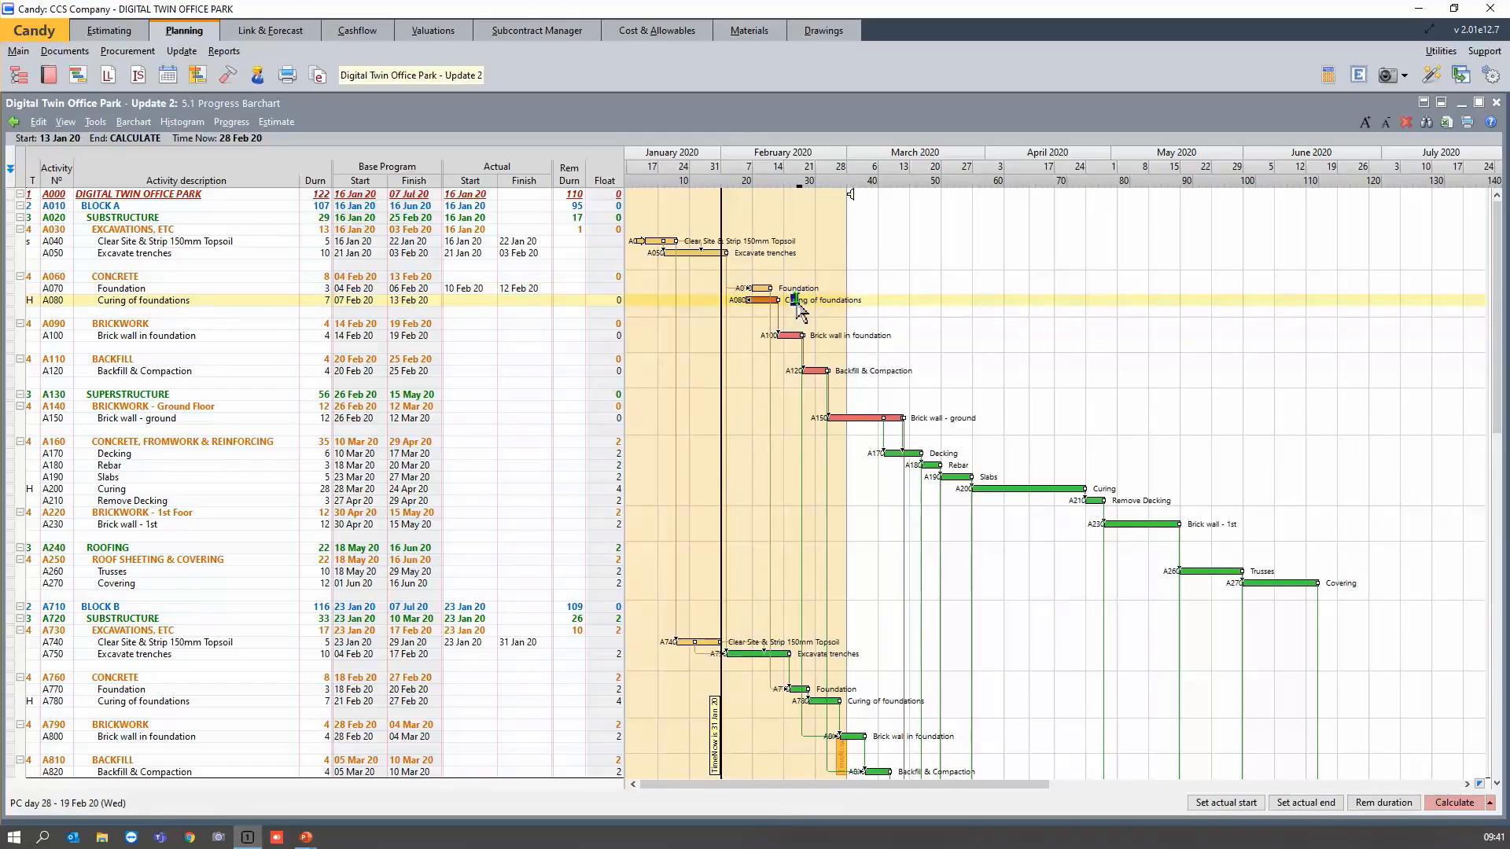
pyautogui.moveTo(793, 300); pyautogui.dragTo(851, 301)
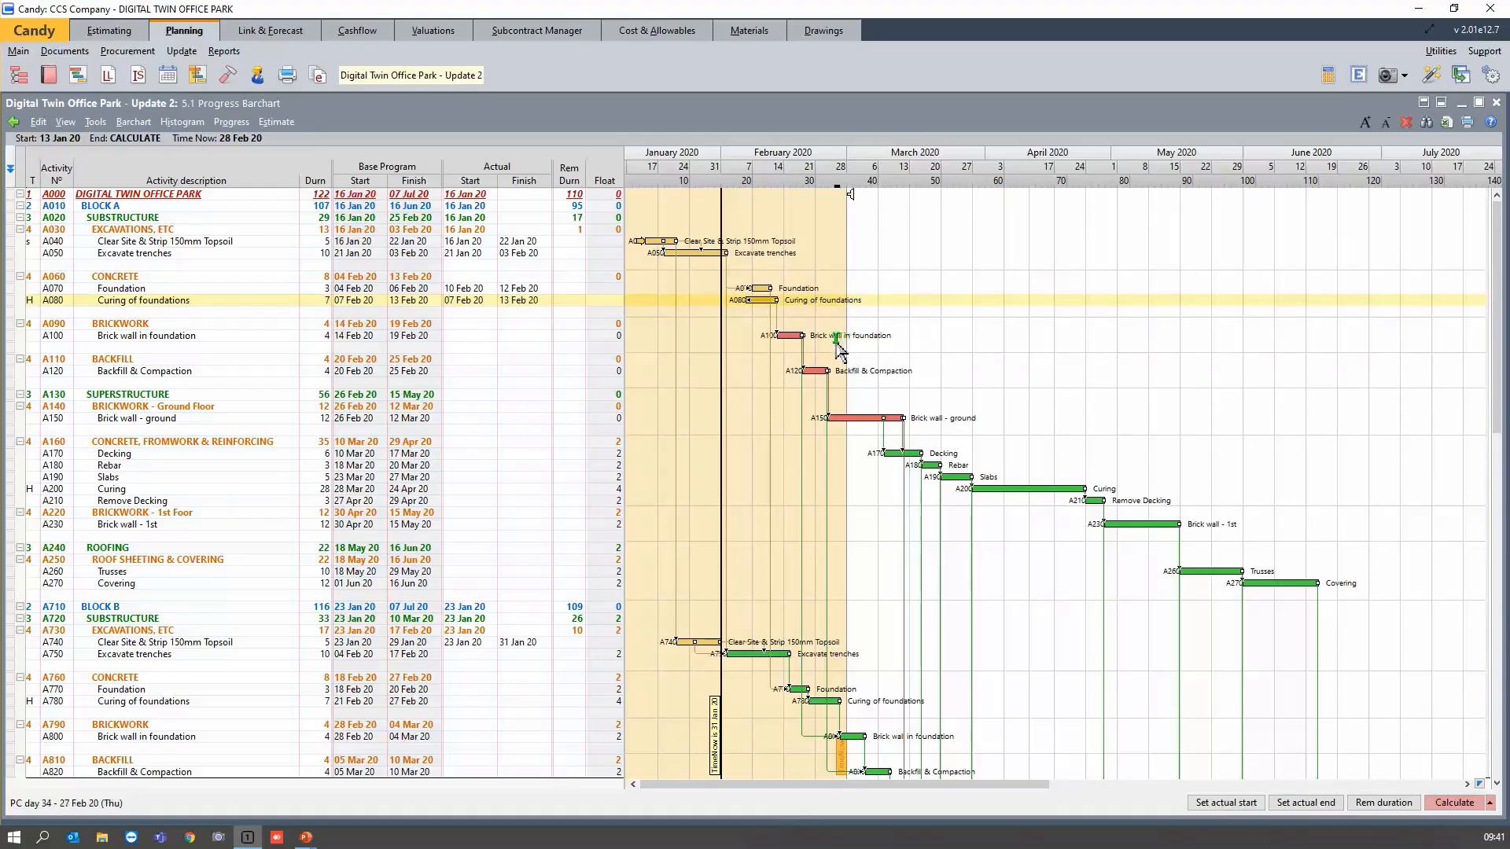
pyautogui.moveTo(848, 335); pyautogui.dragTo(832, 417)
# Record Block B's actuals as Excavate trenches 04–17 Feb, Foundation 18–20 Feb and Curing of foundations 21–27 Feb, and recalculate the program.
pyautogui.scroll(-4, 832, 409)
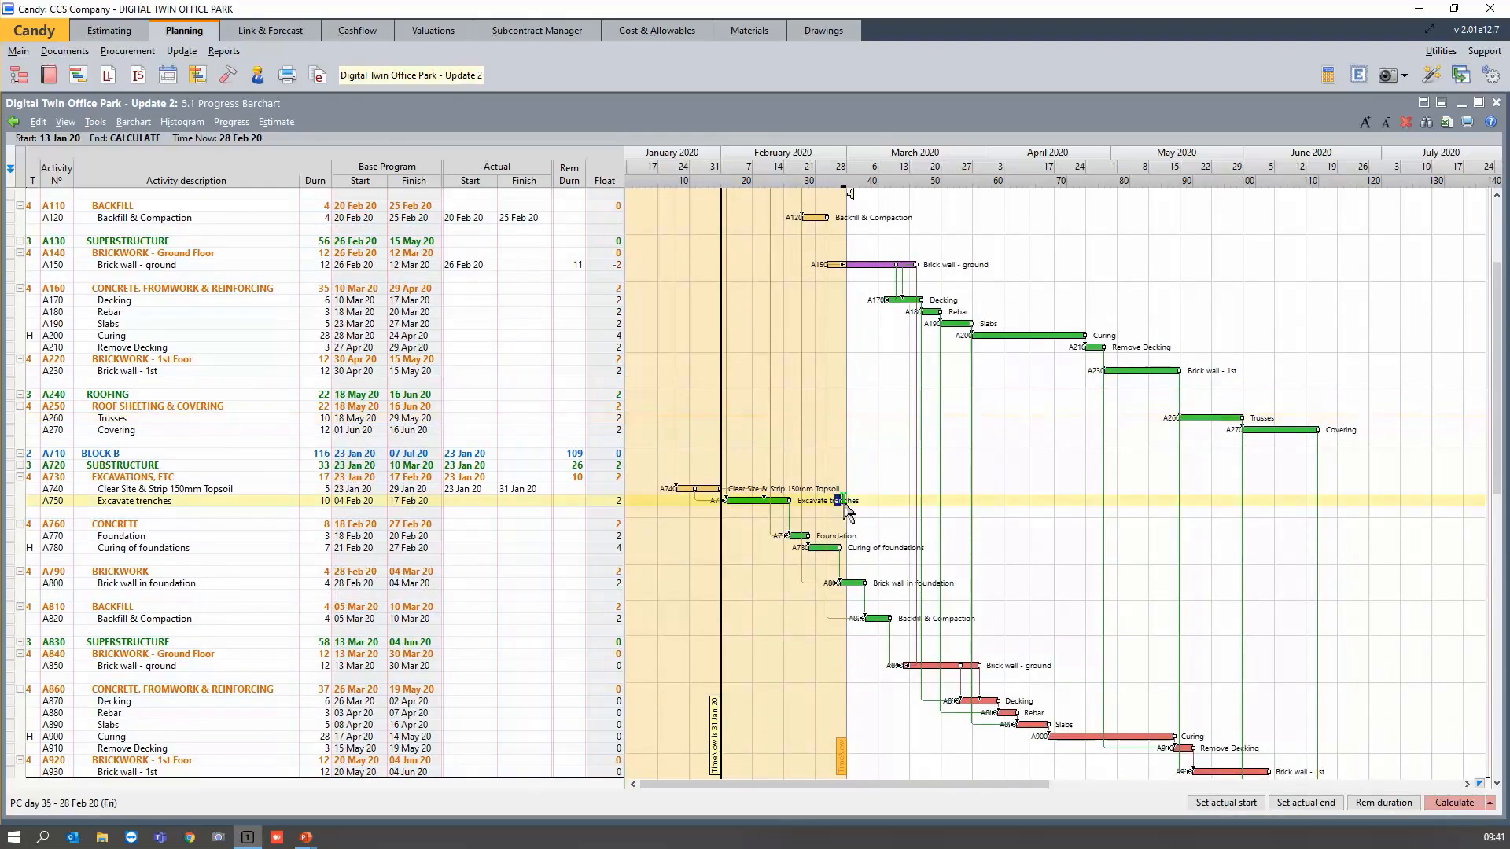
pyautogui.moveTo(854, 498); pyautogui.dragTo(789, 498)
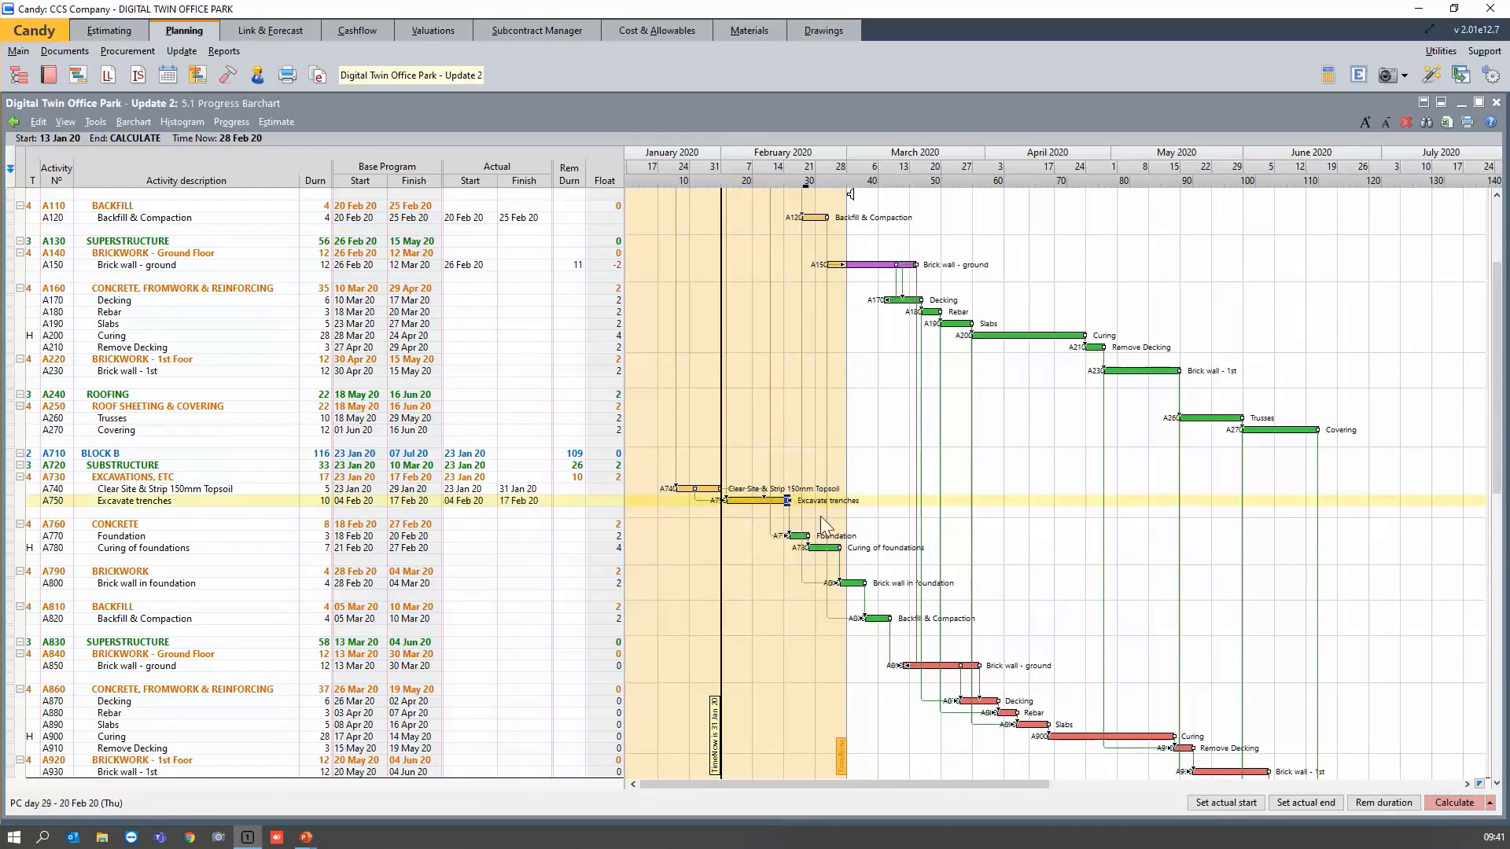
pyautogui.moveTo(848, 553); pyautogui.dragTo(967, 605)
pyautogui.click(1030, 561)
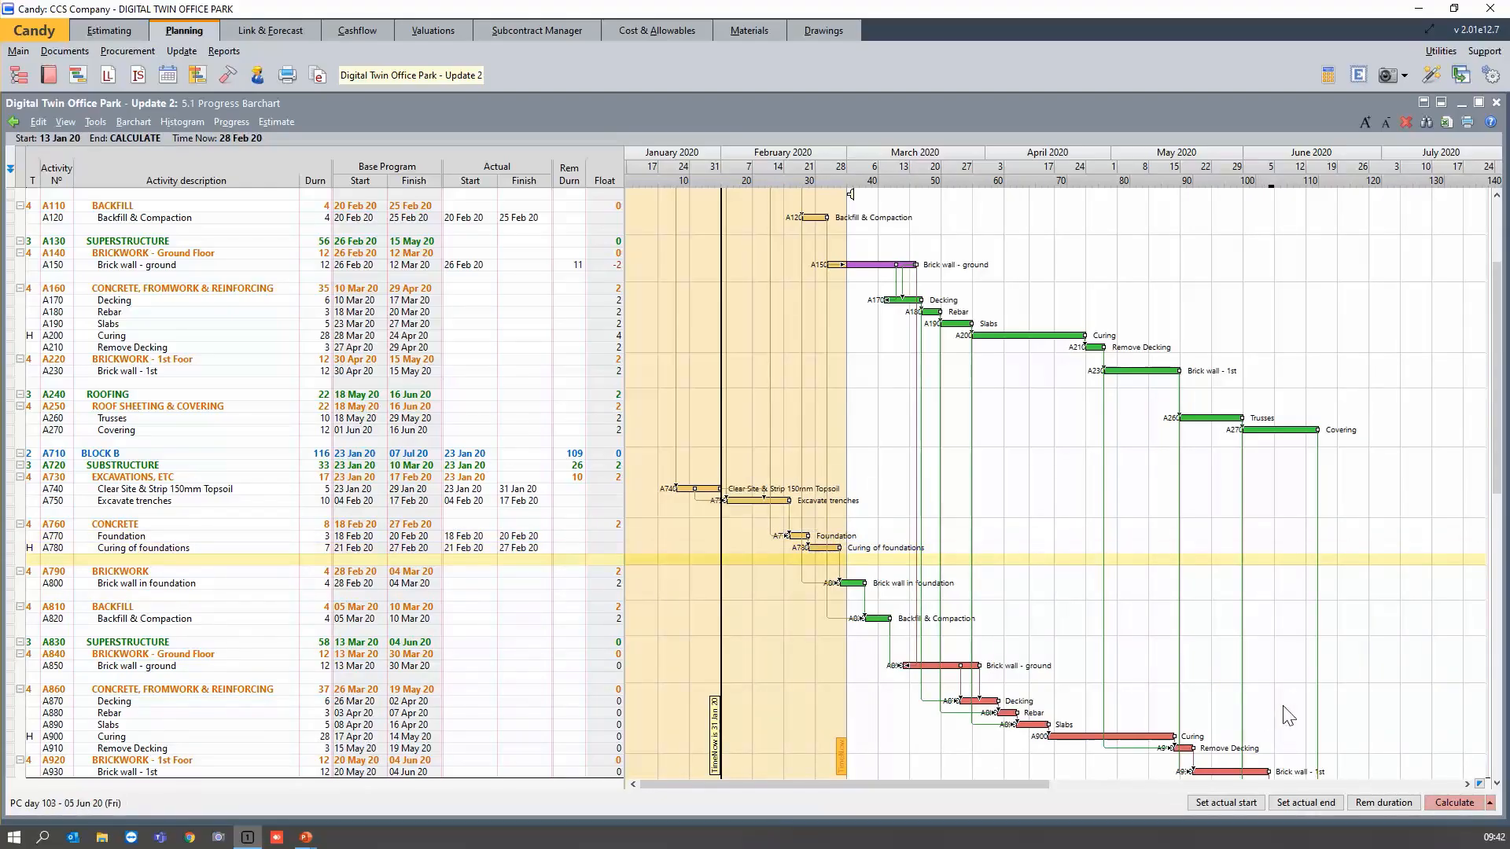
pyautogui.click(1454, 803)
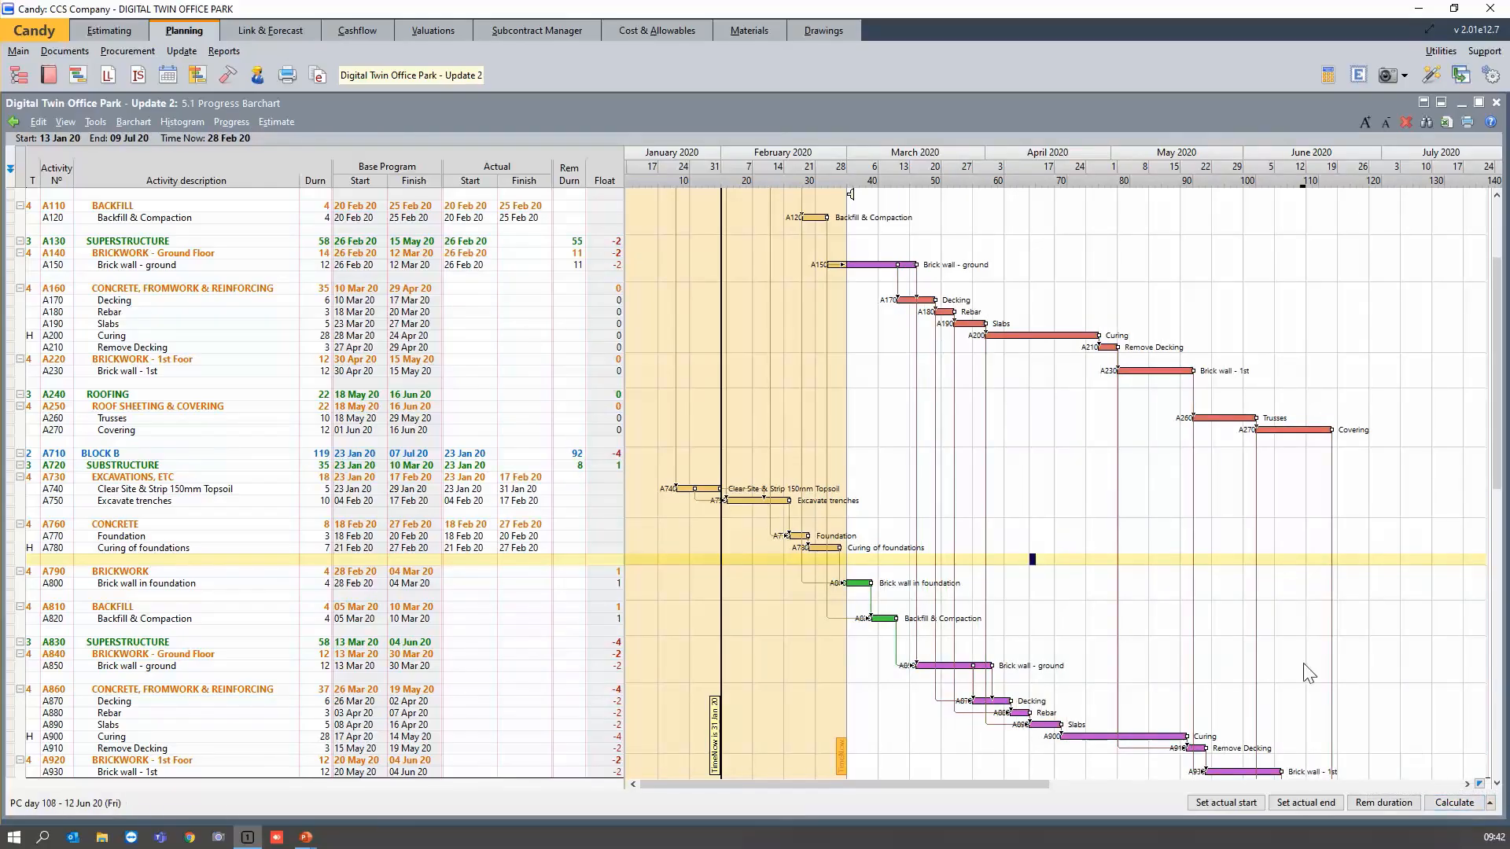
# Review the recalculated barchart and examine the float of Block A's ground floor brick wall activity.
pyautogui.scroll(5, 1030, 340)
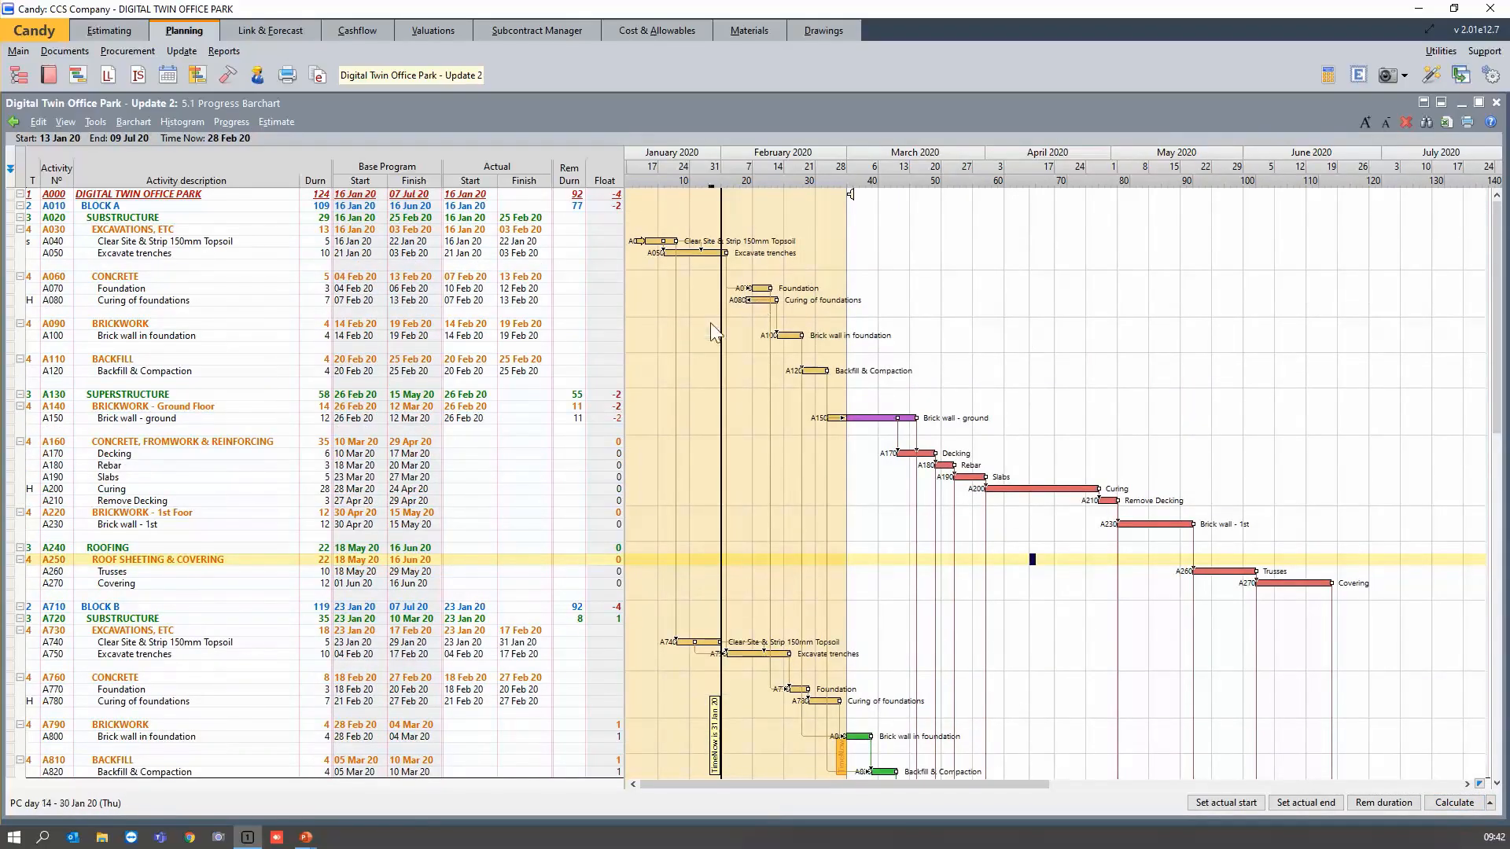
pyautogui.scroll(-6, 928, 409)
pyautogui.scroll(2, 925, 402)
pyautogui.scroll(4, 926, 403)
pyautogui.click(835, 424)
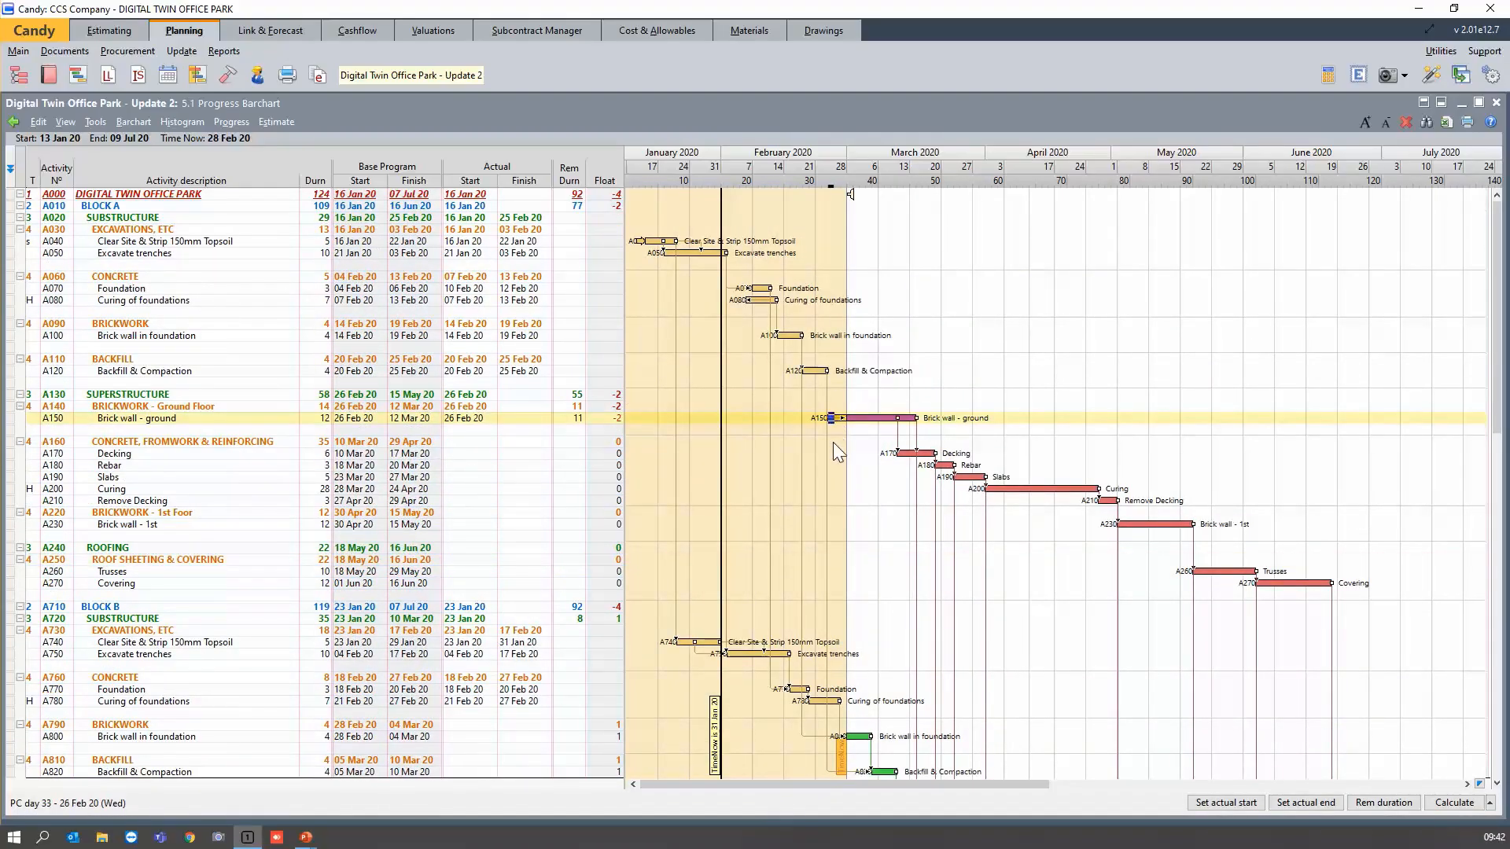
pyautogui.click(602, 383)
pyautogui.press('Down')
pyautogui.press('Down')
pyautogui.press('Down')
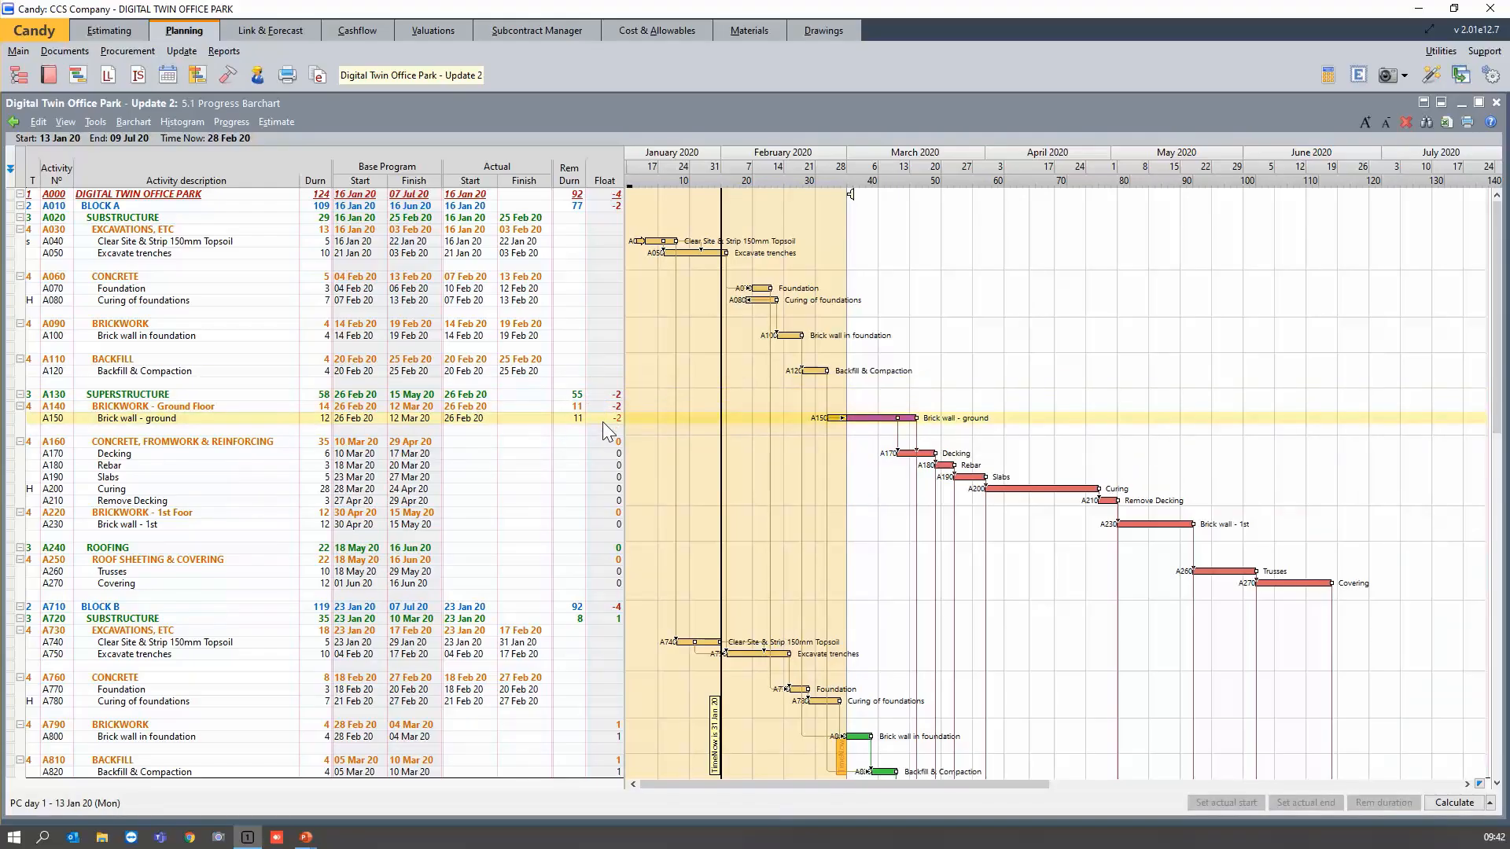
# Examine the float and the July 2020 bar of the Completion Date activity at the end of the program.
pyautogui.scroll(-12, 828, 470)
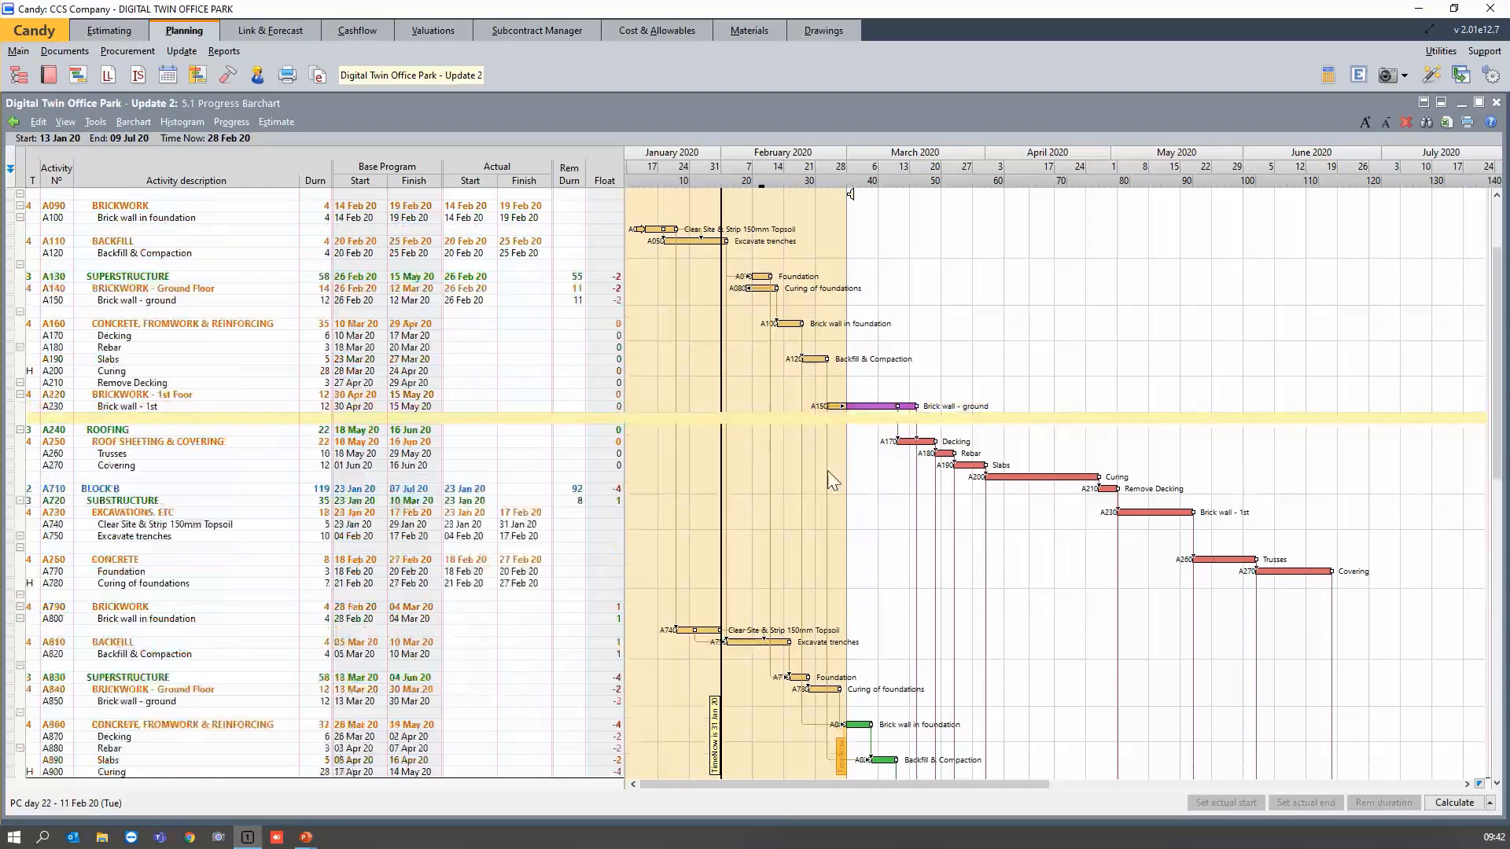
pyautogui.click(601, 606)
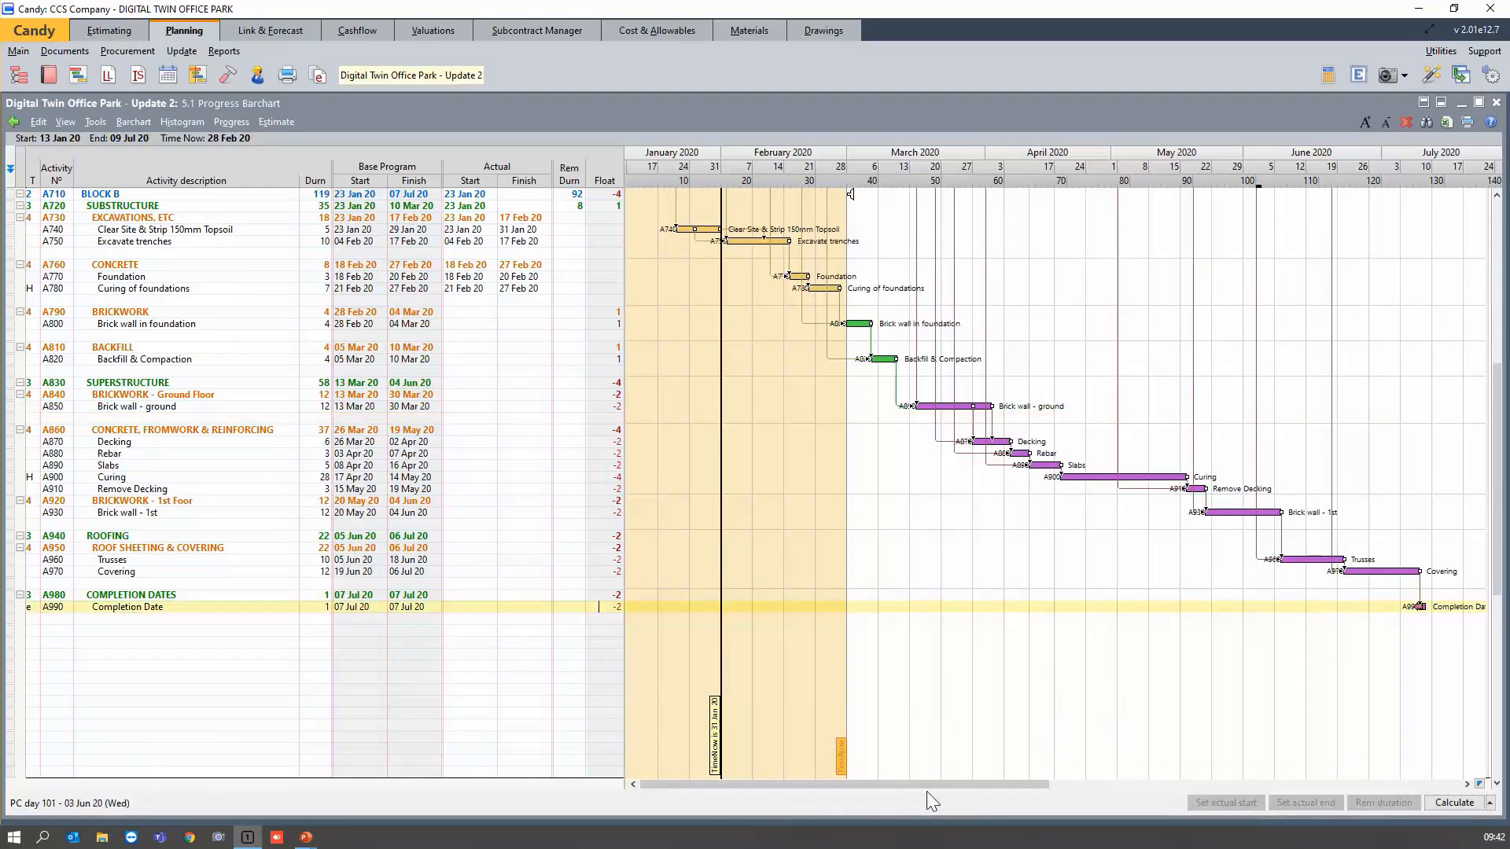
pyautogui.moveTo(925, 784); pyautogui.dragTo(1013, 784)
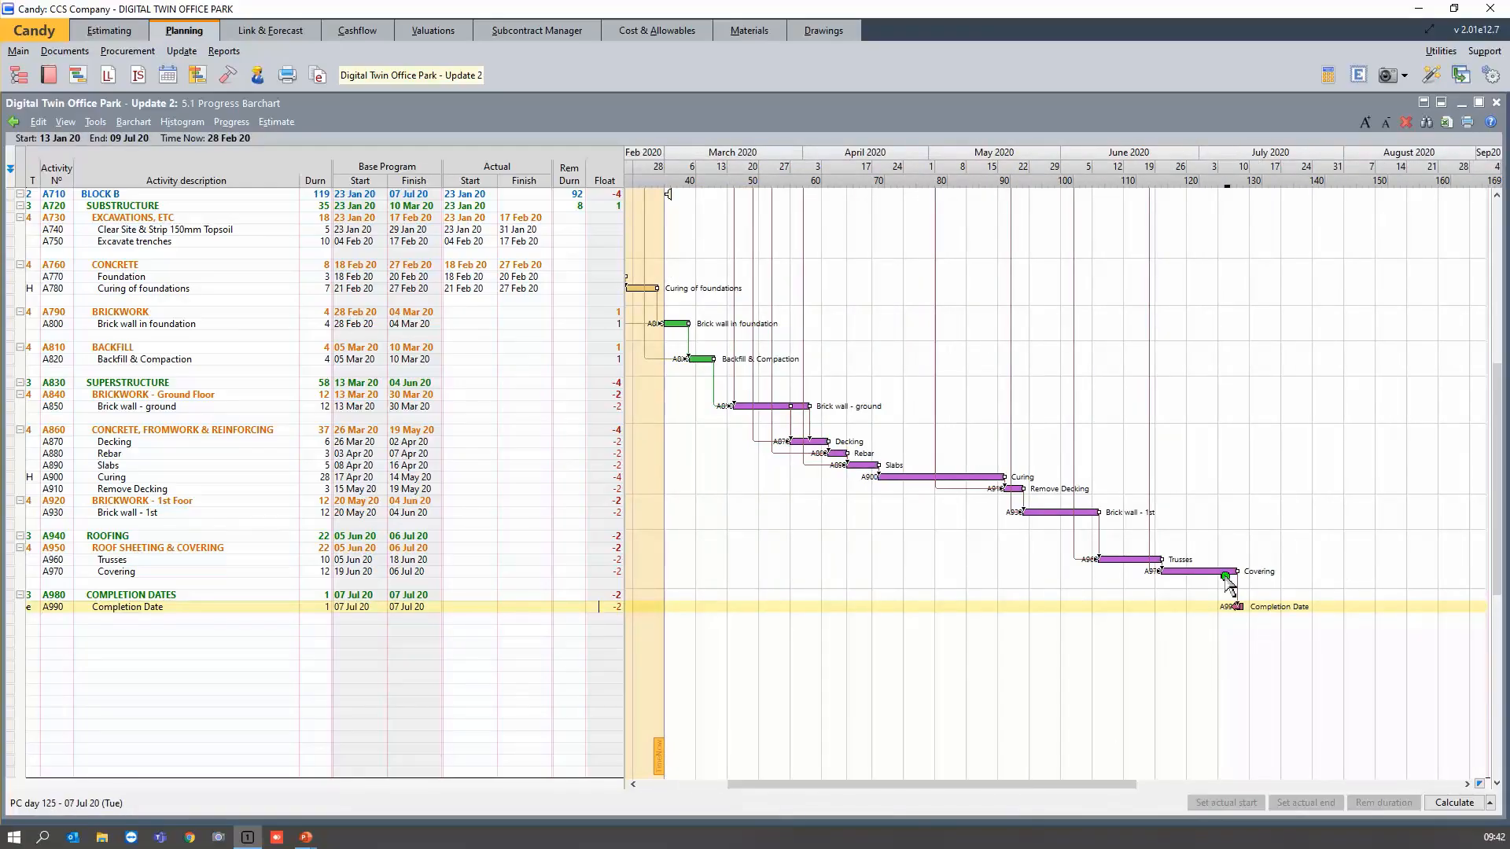
pyautogui.moveTo(811, 787); pyautogui.dragTo(631, 813)
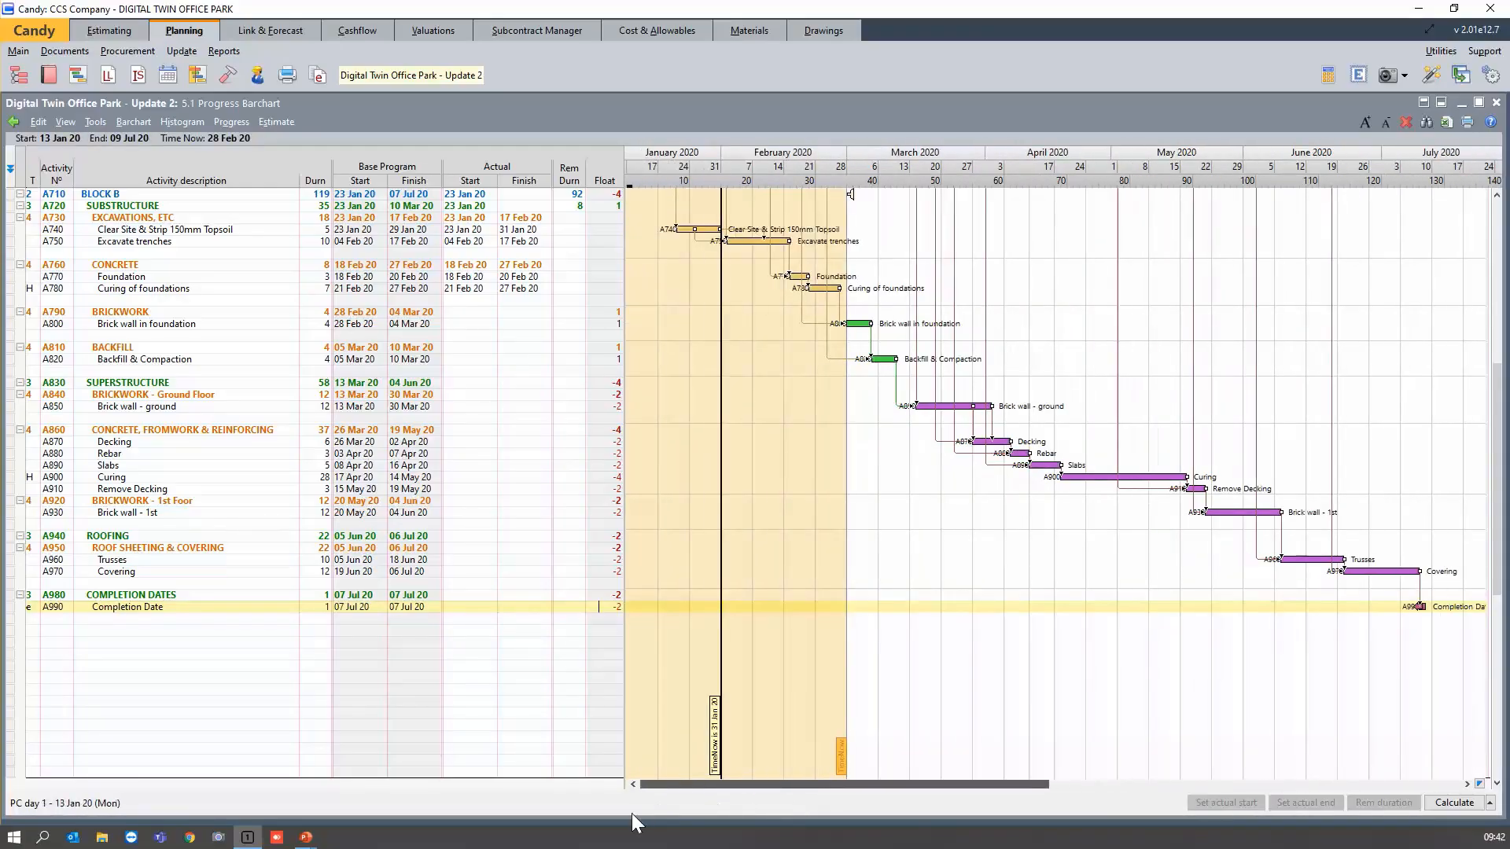
pyautogui.scroll(11, 908, 530)
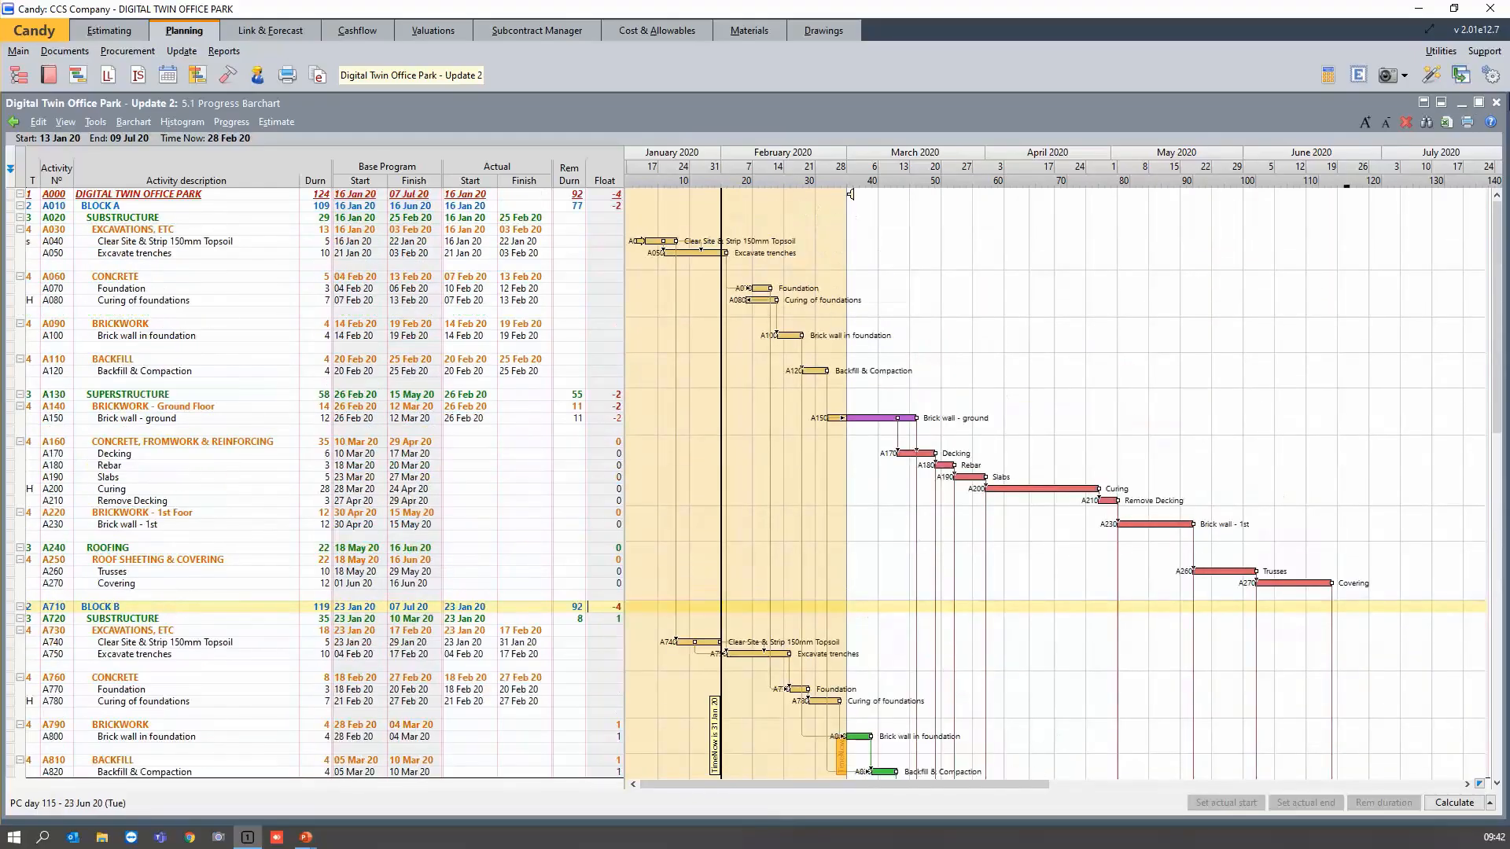
# Preview the Base & Current progress report for Update 2 and compare base and current dates down to the Completion Date.
pyautogui.click(1497, 102)
pyautogui.click(288, 75)
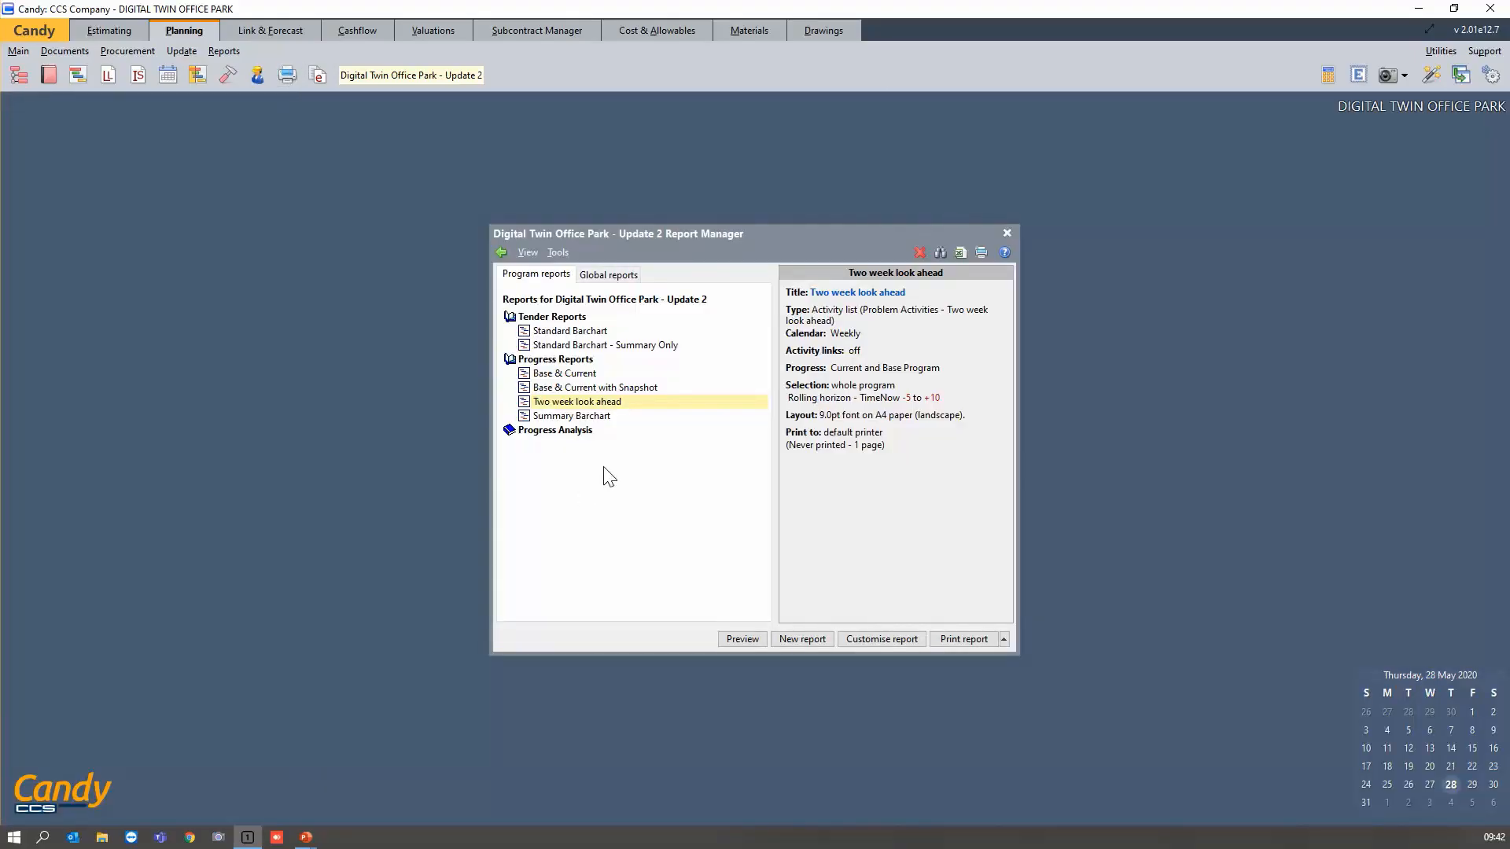
pyautogui.click(584, 374)
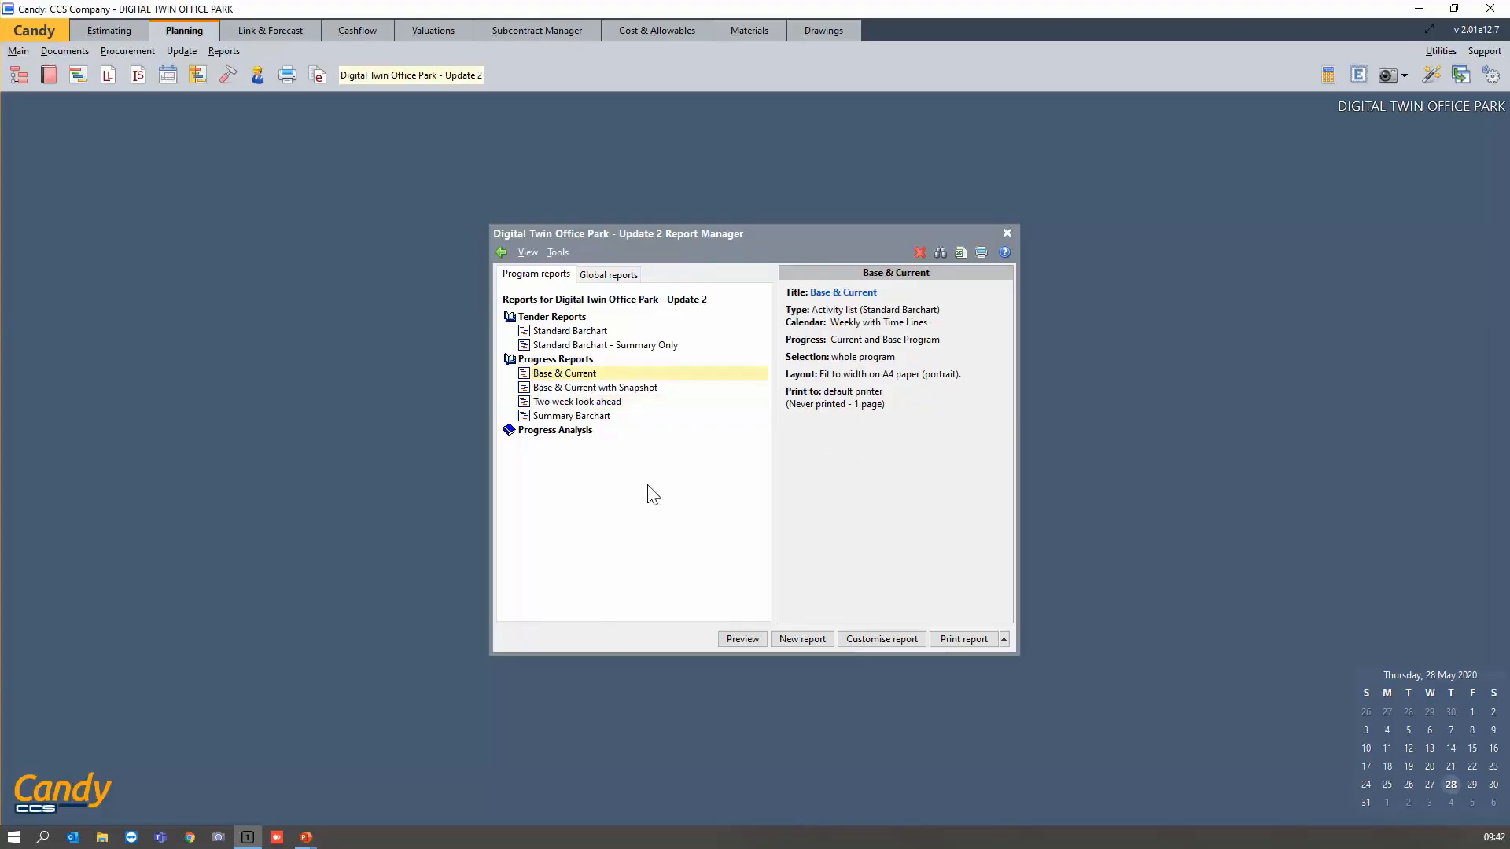
pyautogui.click(743, 640)
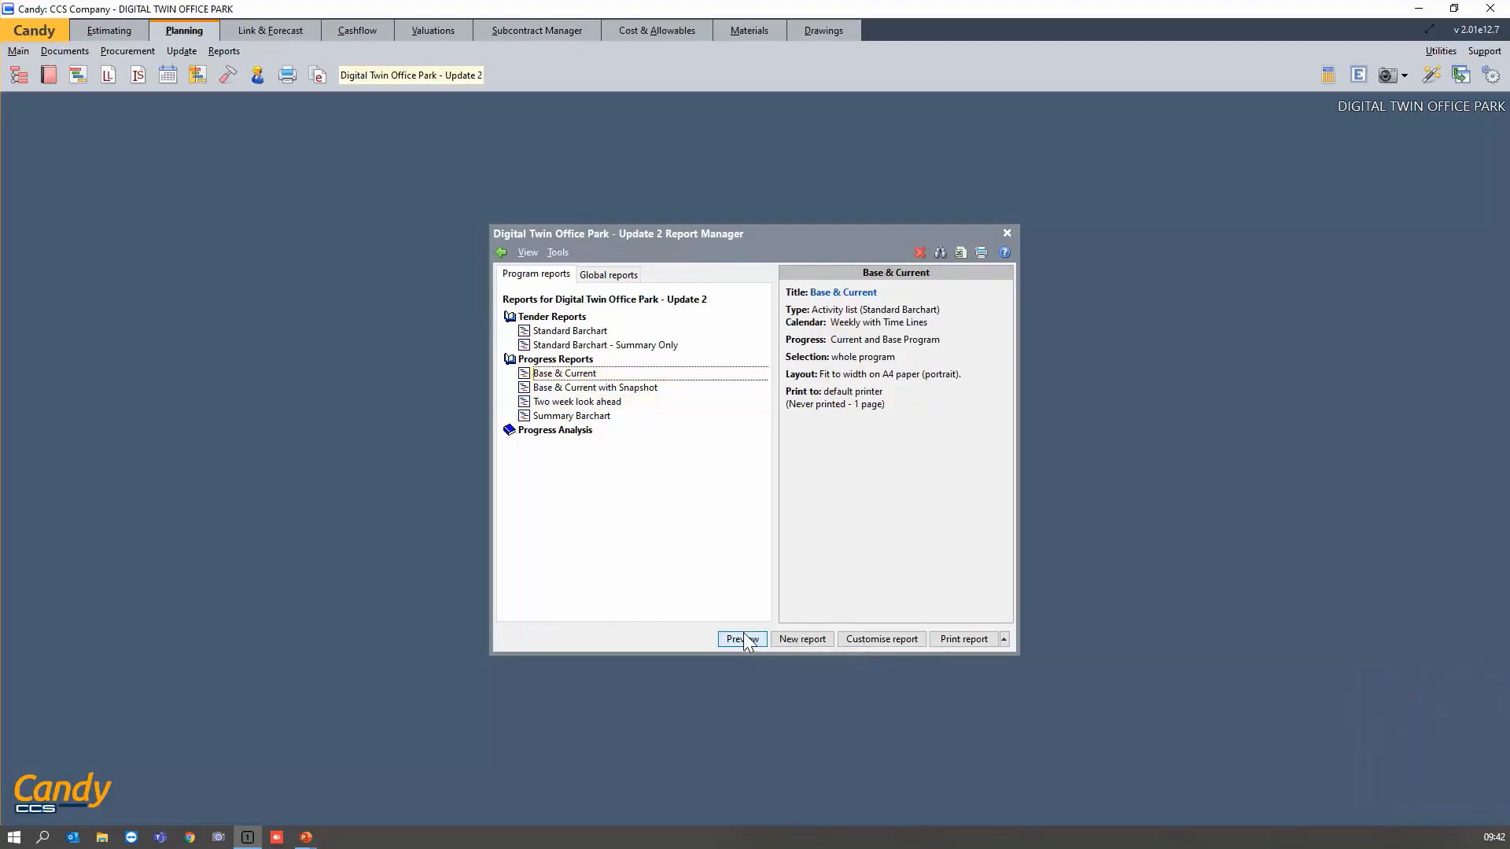
pyautogui.scroll(1, 590, 492)
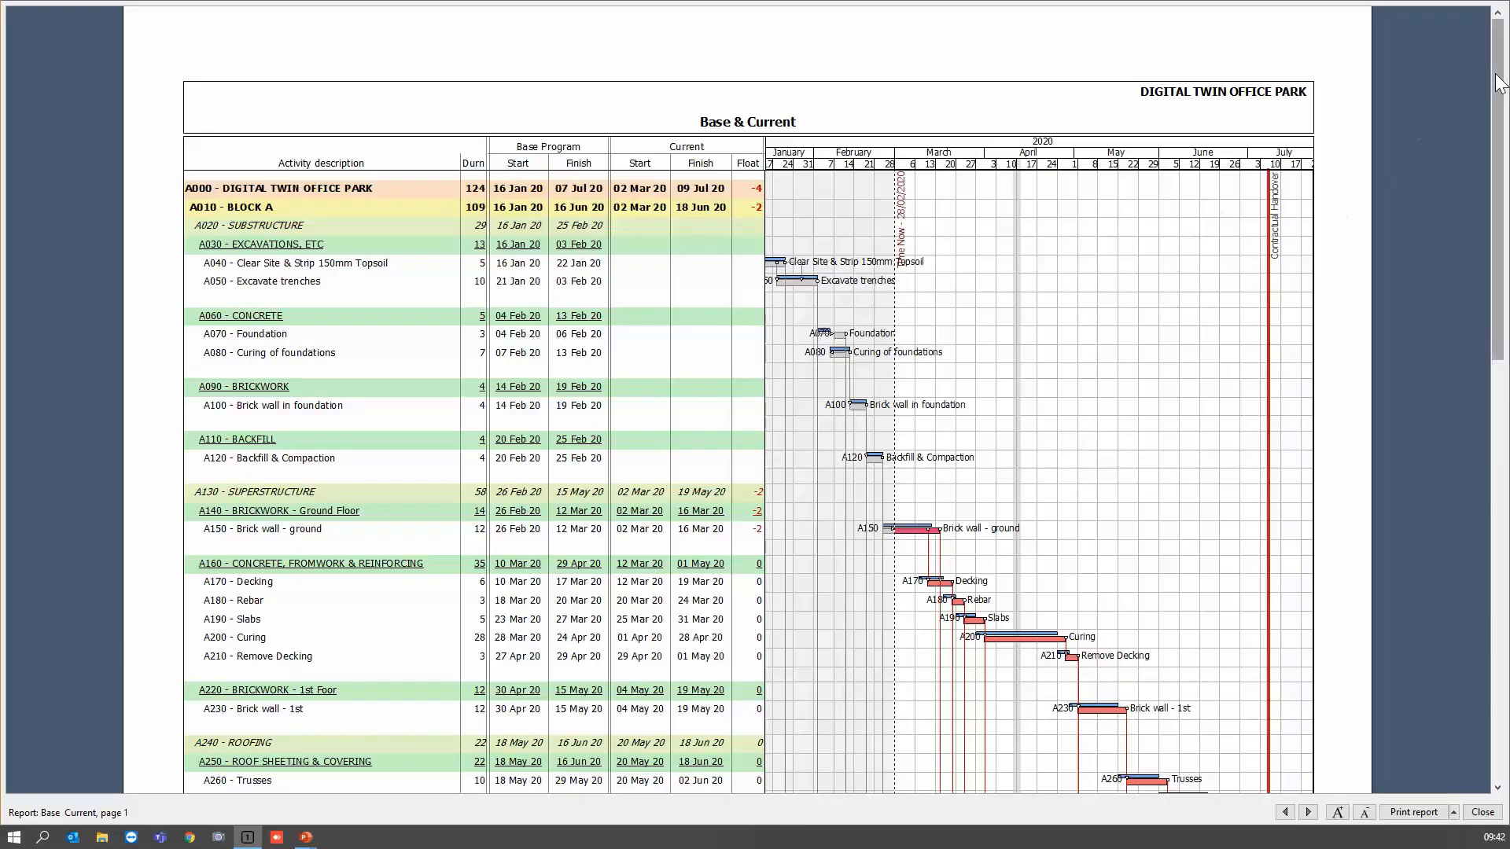
pyautogui.moveTo(1498, 74); pyautogui.dragTo(1455, 402)
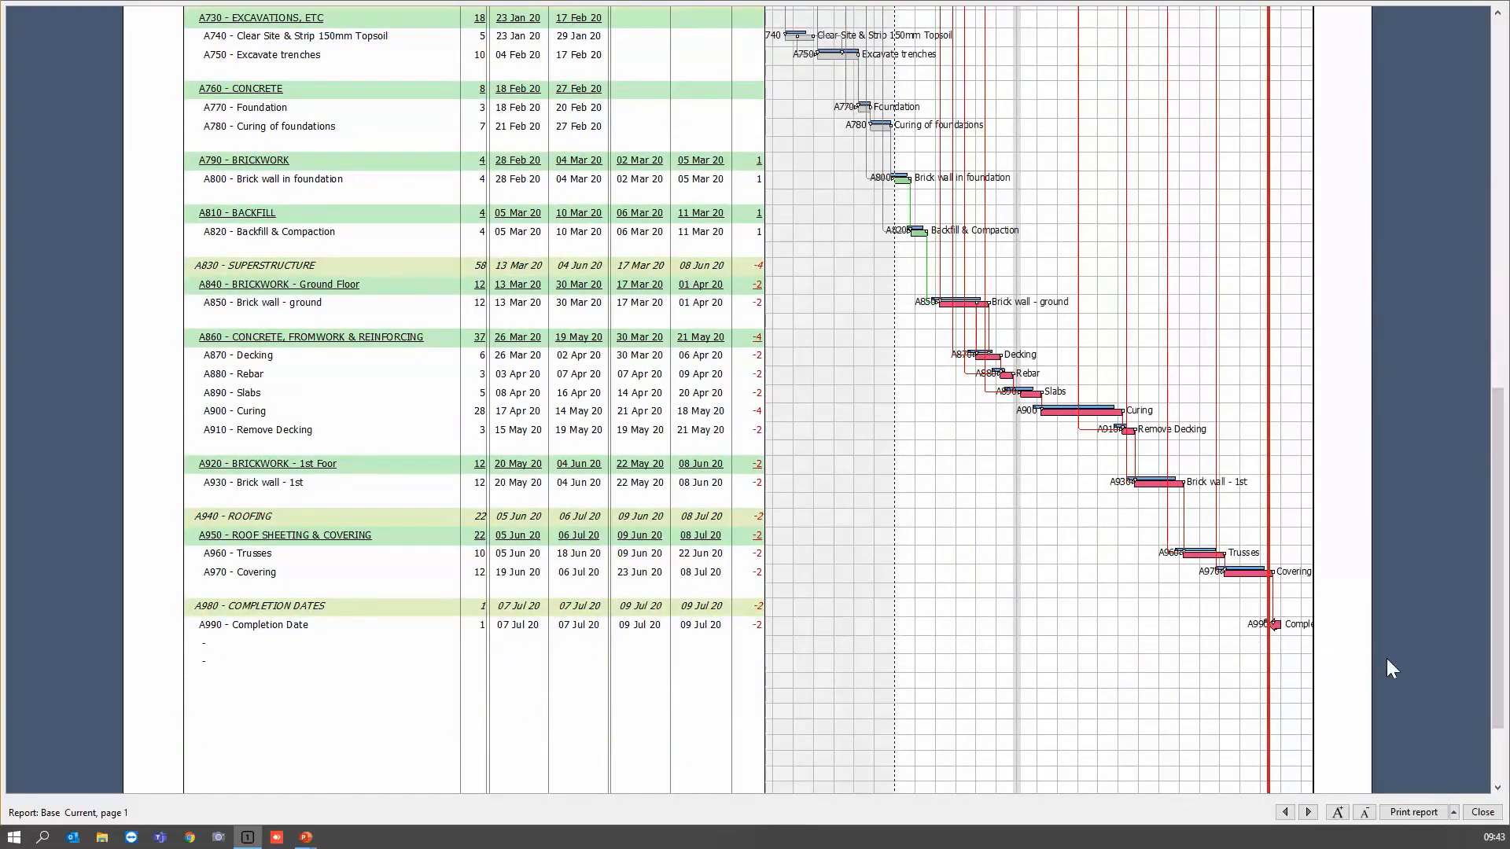
pyautogui.scroll(10, 1502, 586)
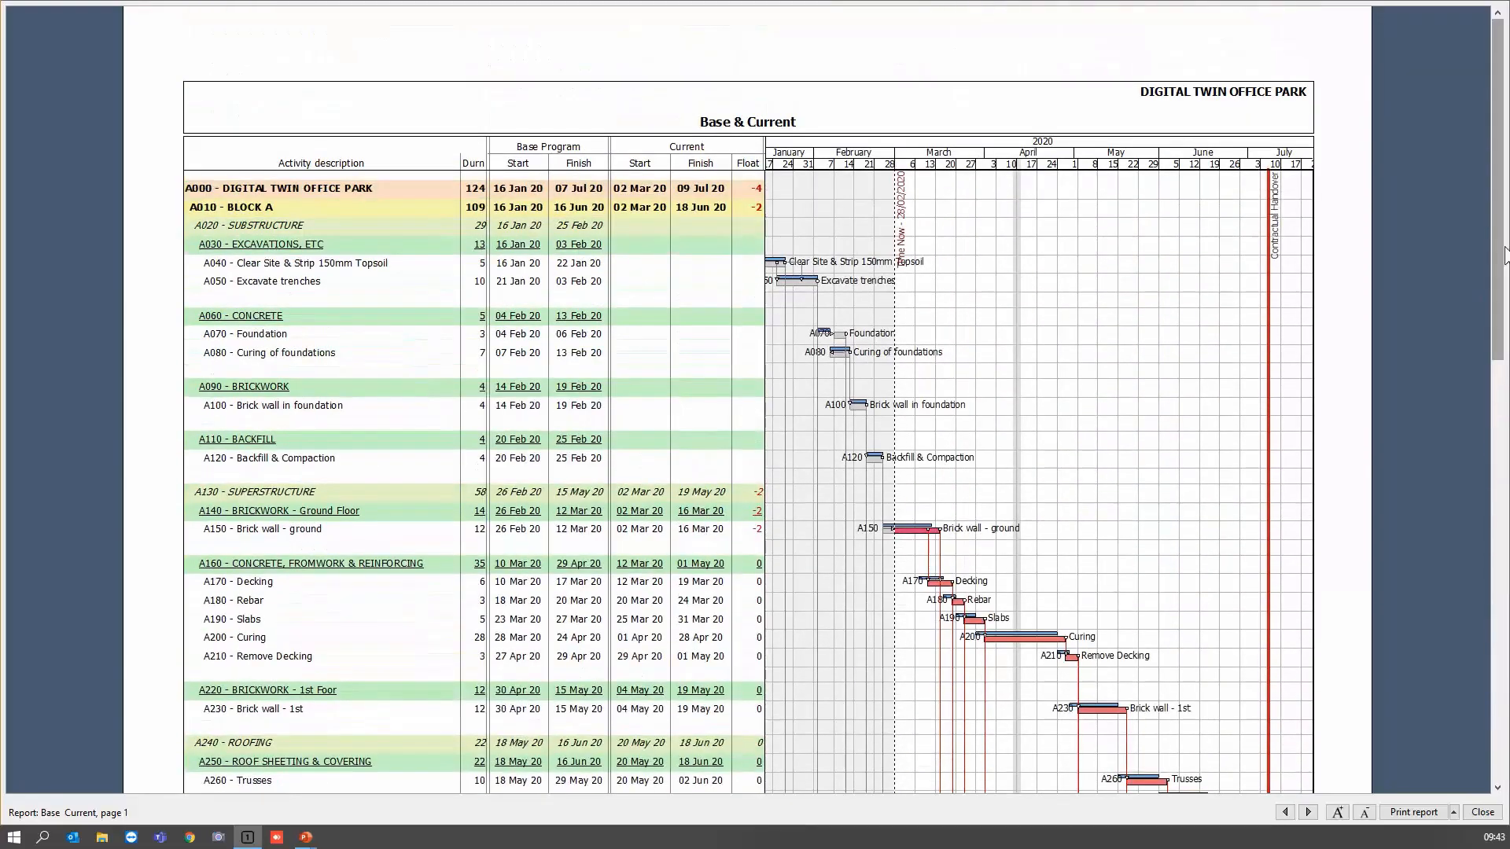
pyautogui.click(1483, 812)
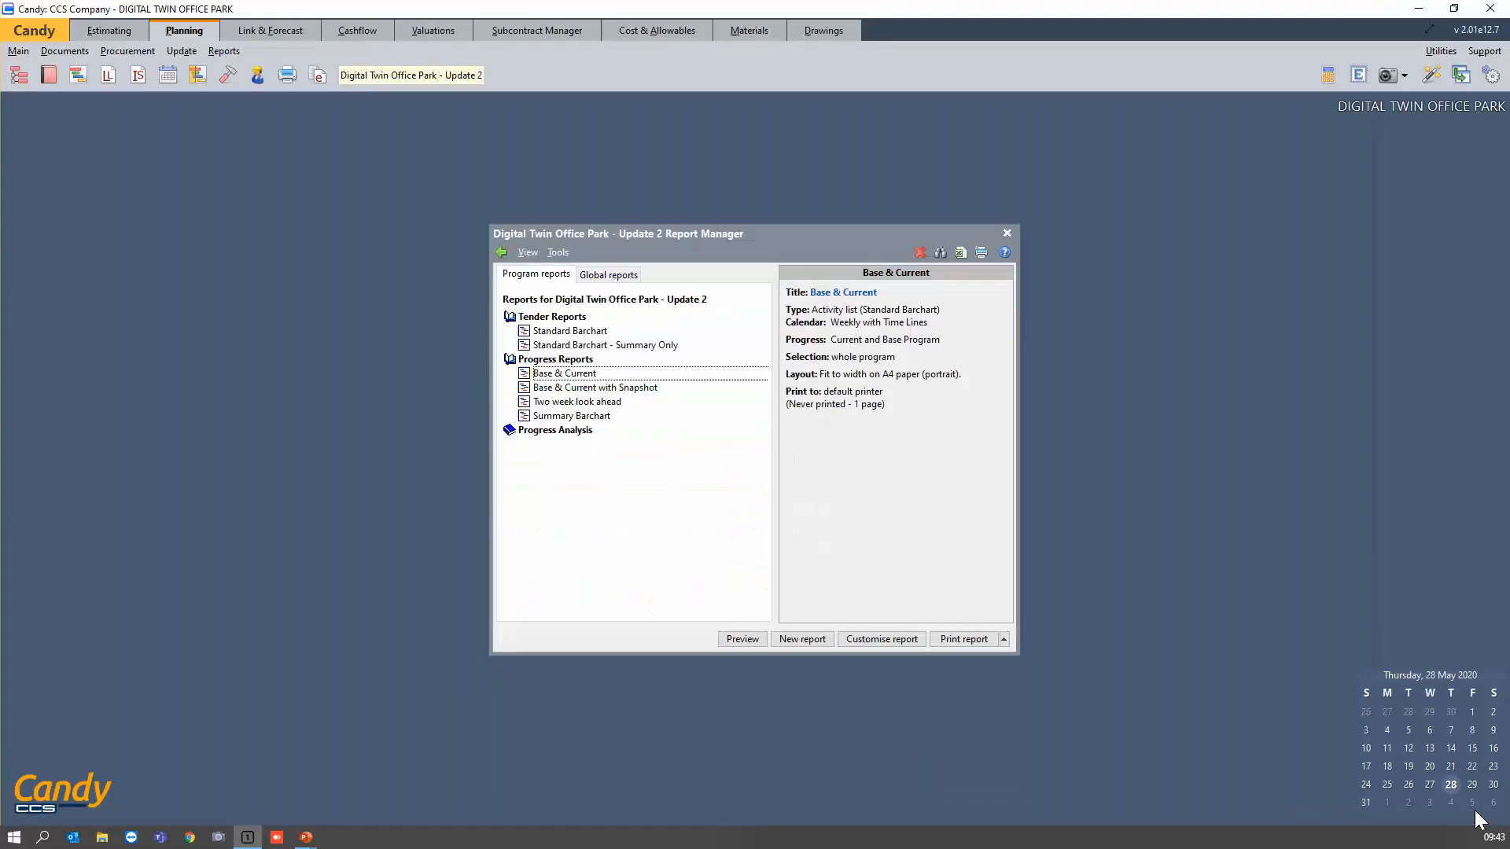
# Preview the Base & Current with Snapshot report and examine the shaded update periods for Block A and Block B.
pyautogui.click(560, 390)
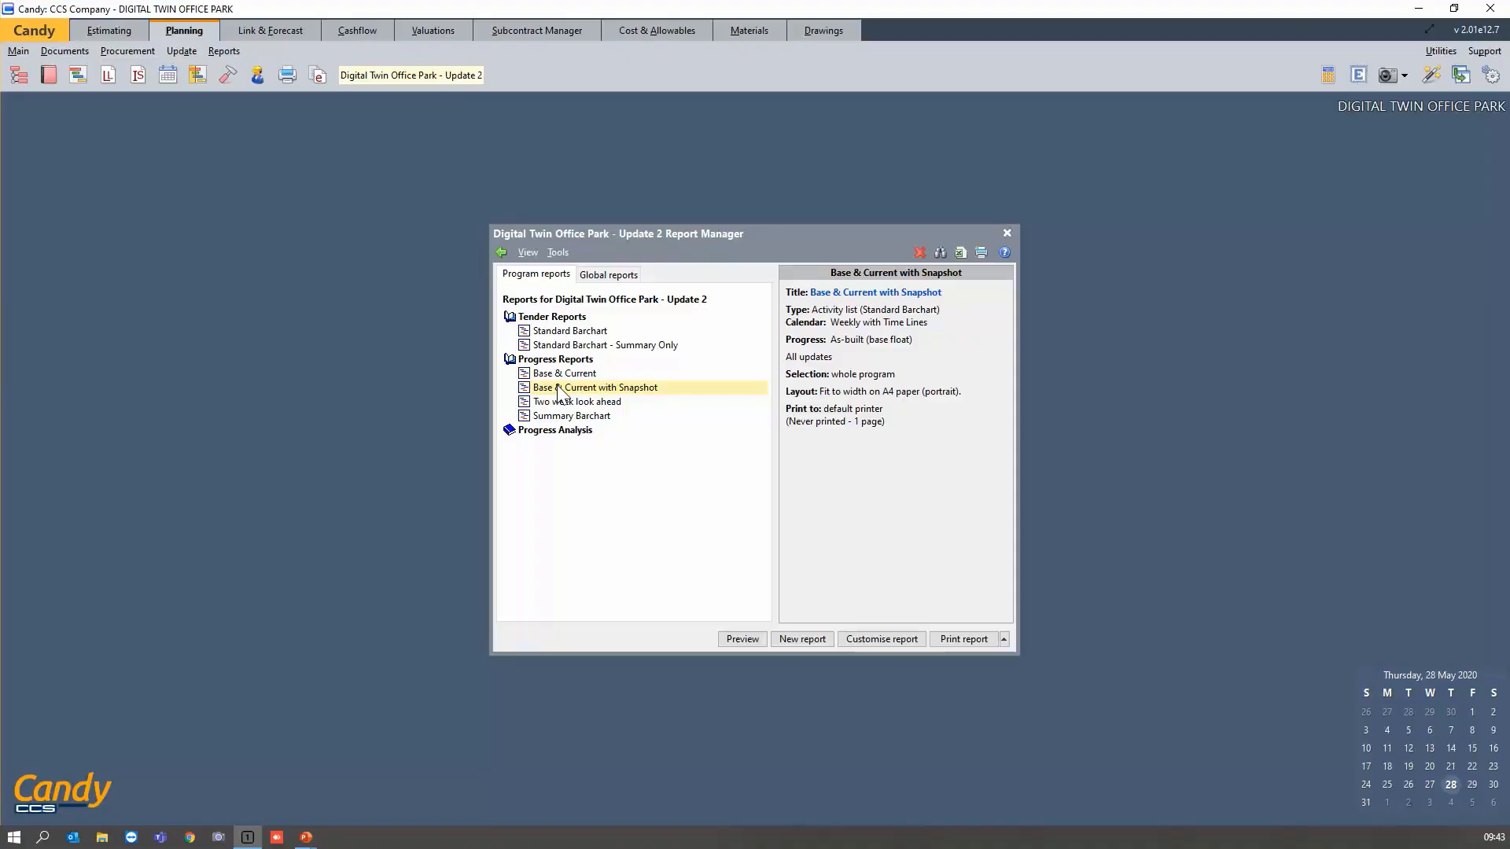
pyautogui.click(727, 637)
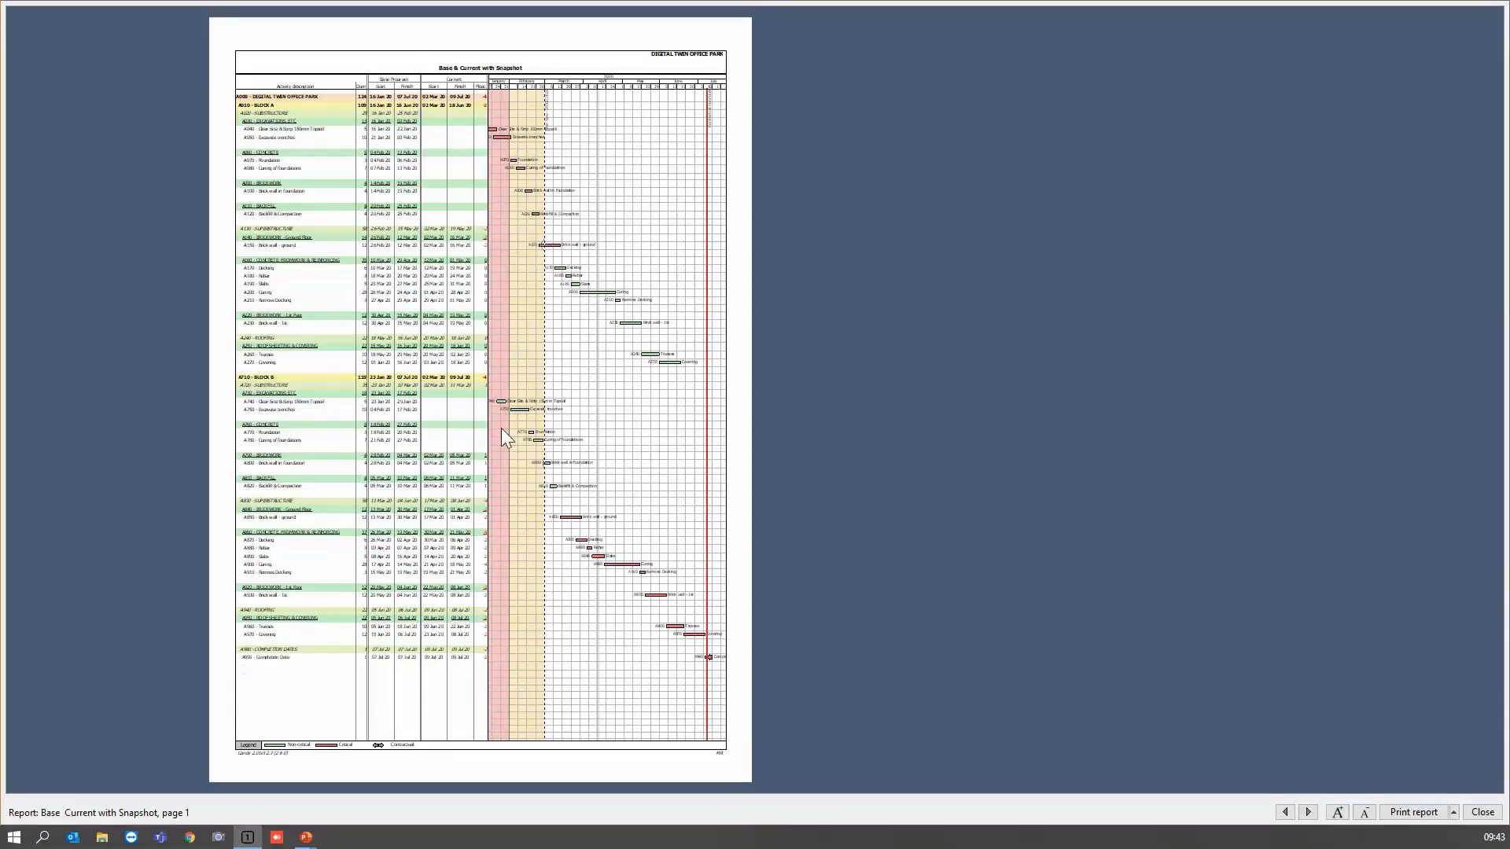
pyautogui.click(616, 431)
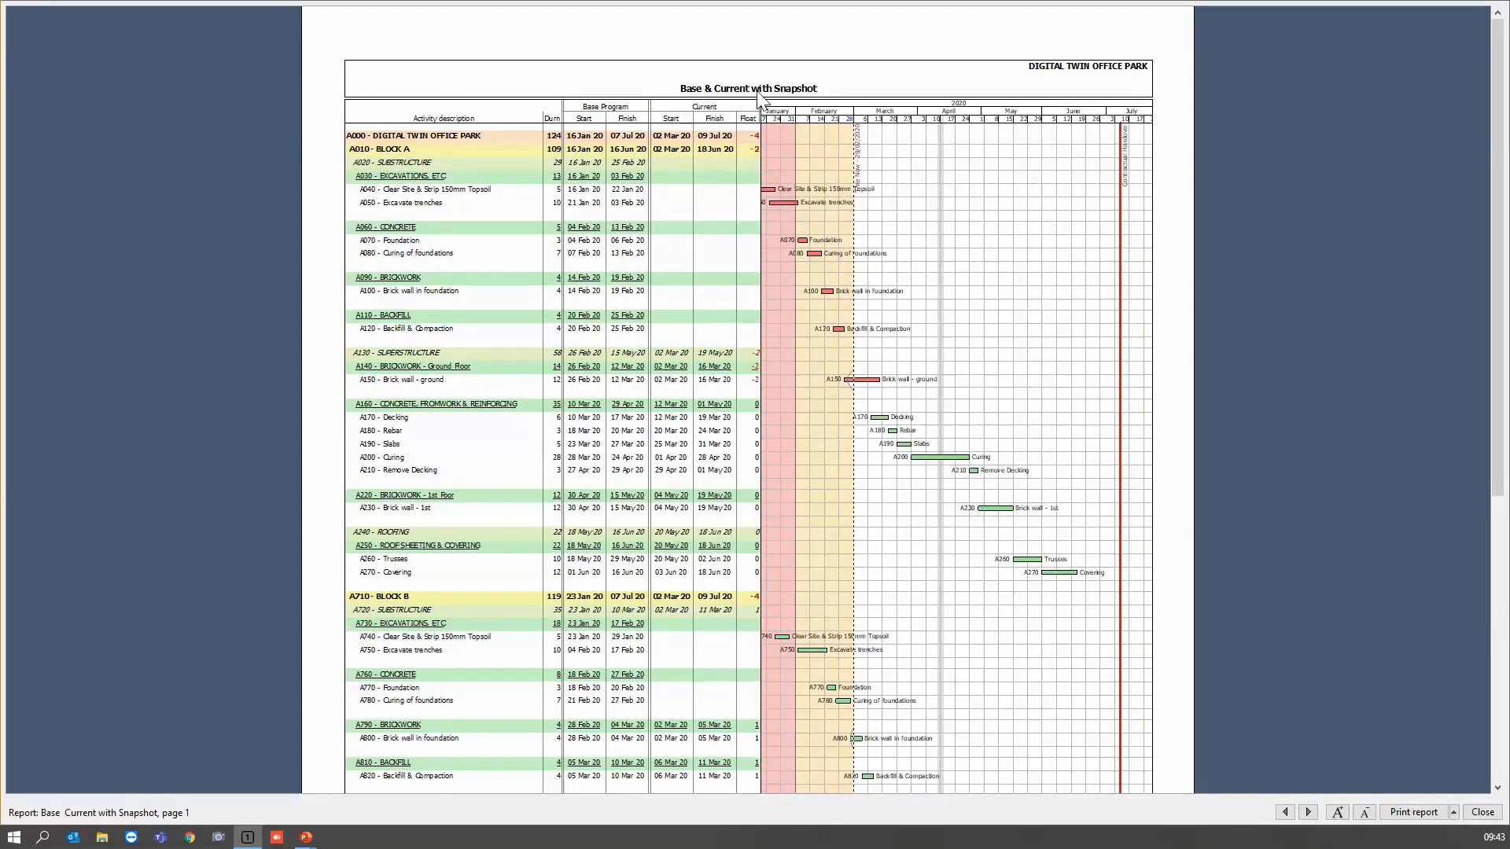
pyautogui.click(963, 487)
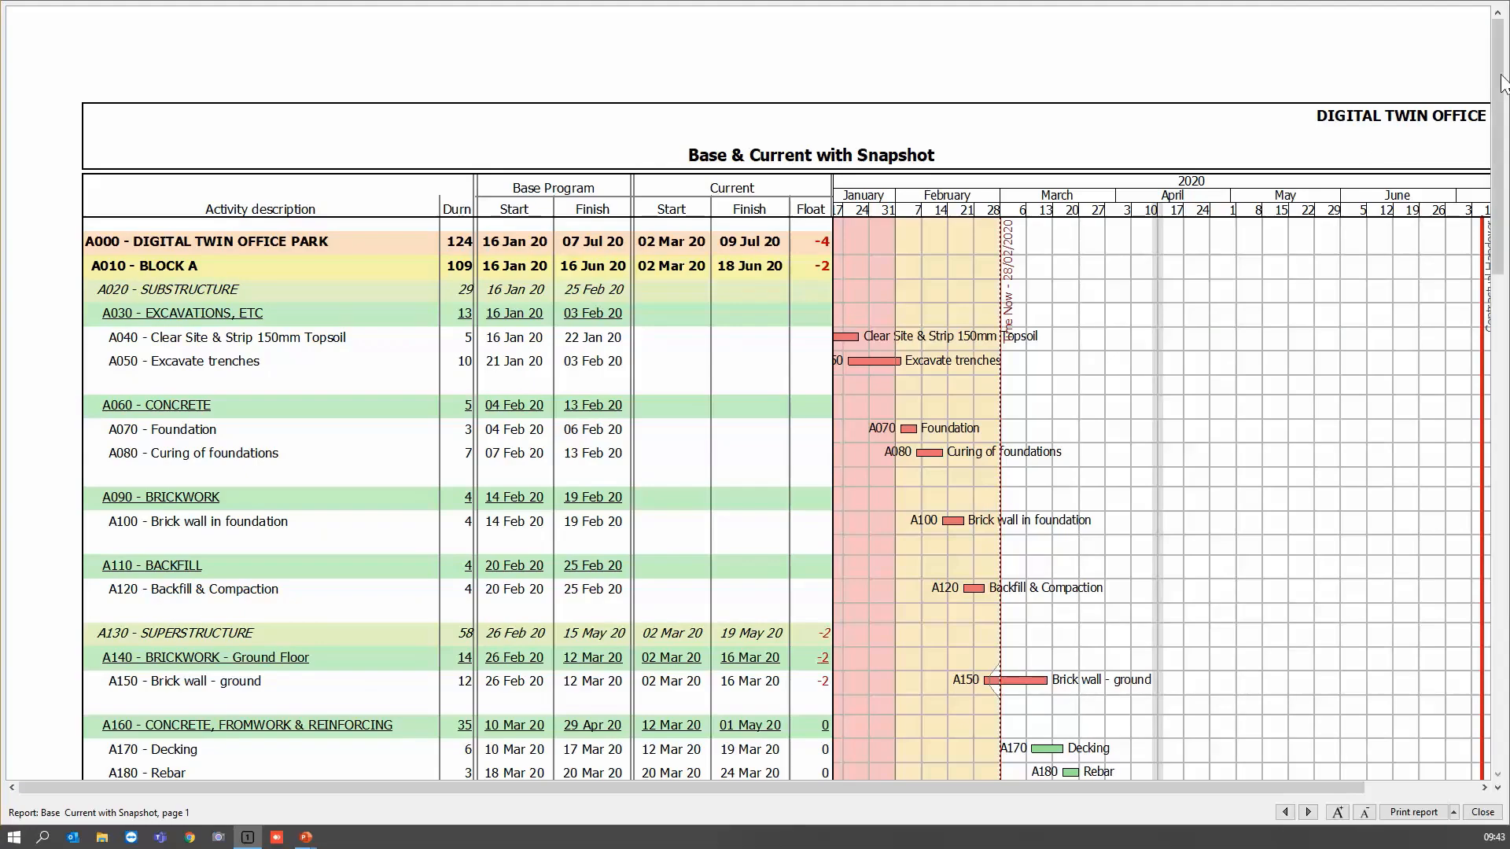
pyautogui.moveTo(1502, 83); pyautogui.dragTo(1504, 224)
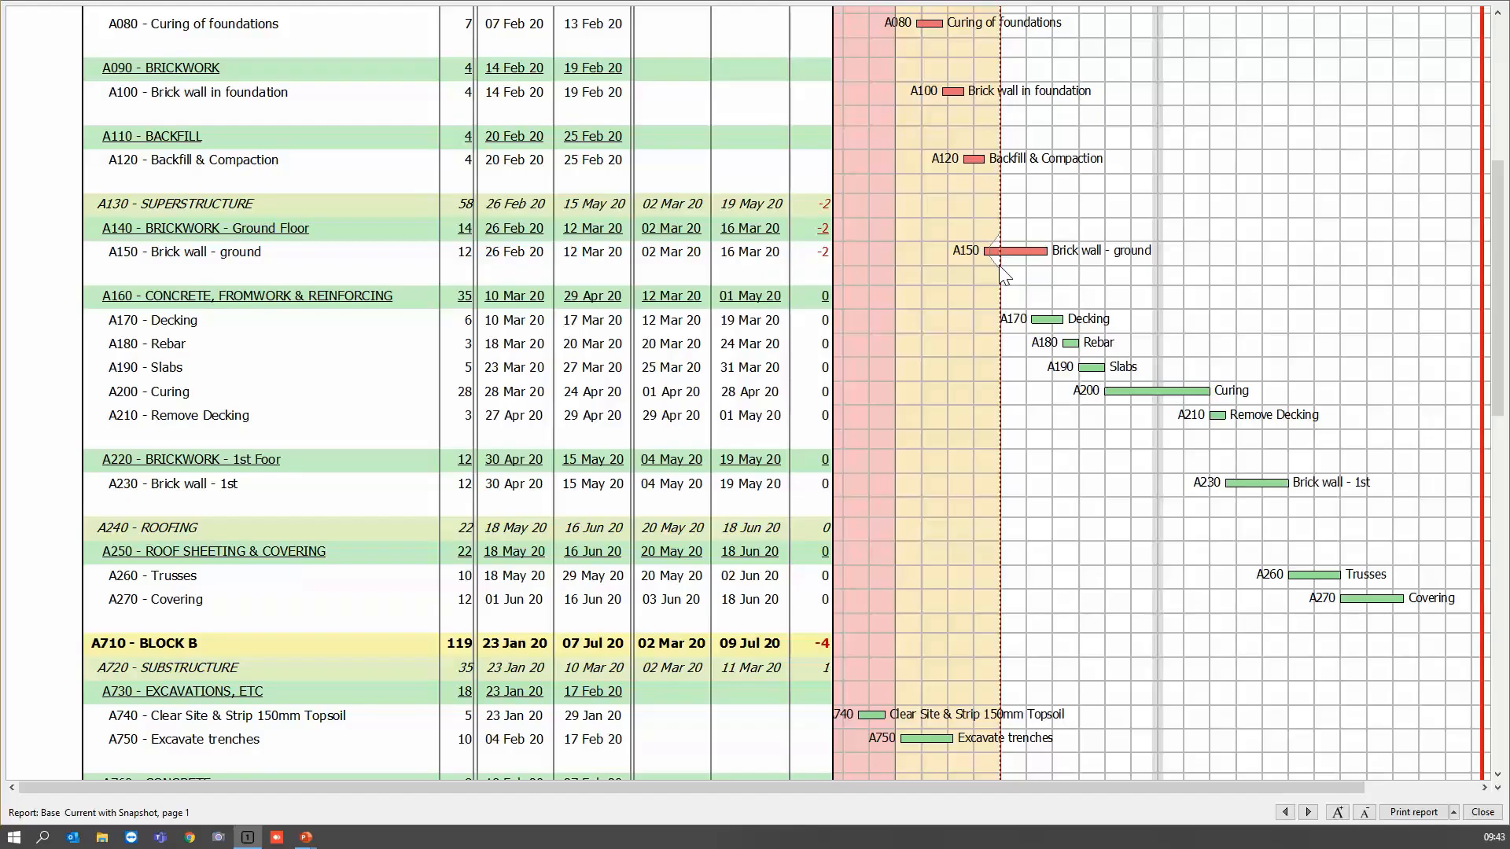
pyautogui.moveTo(1492, 179); pyautogui.dragTo(1284, 337)
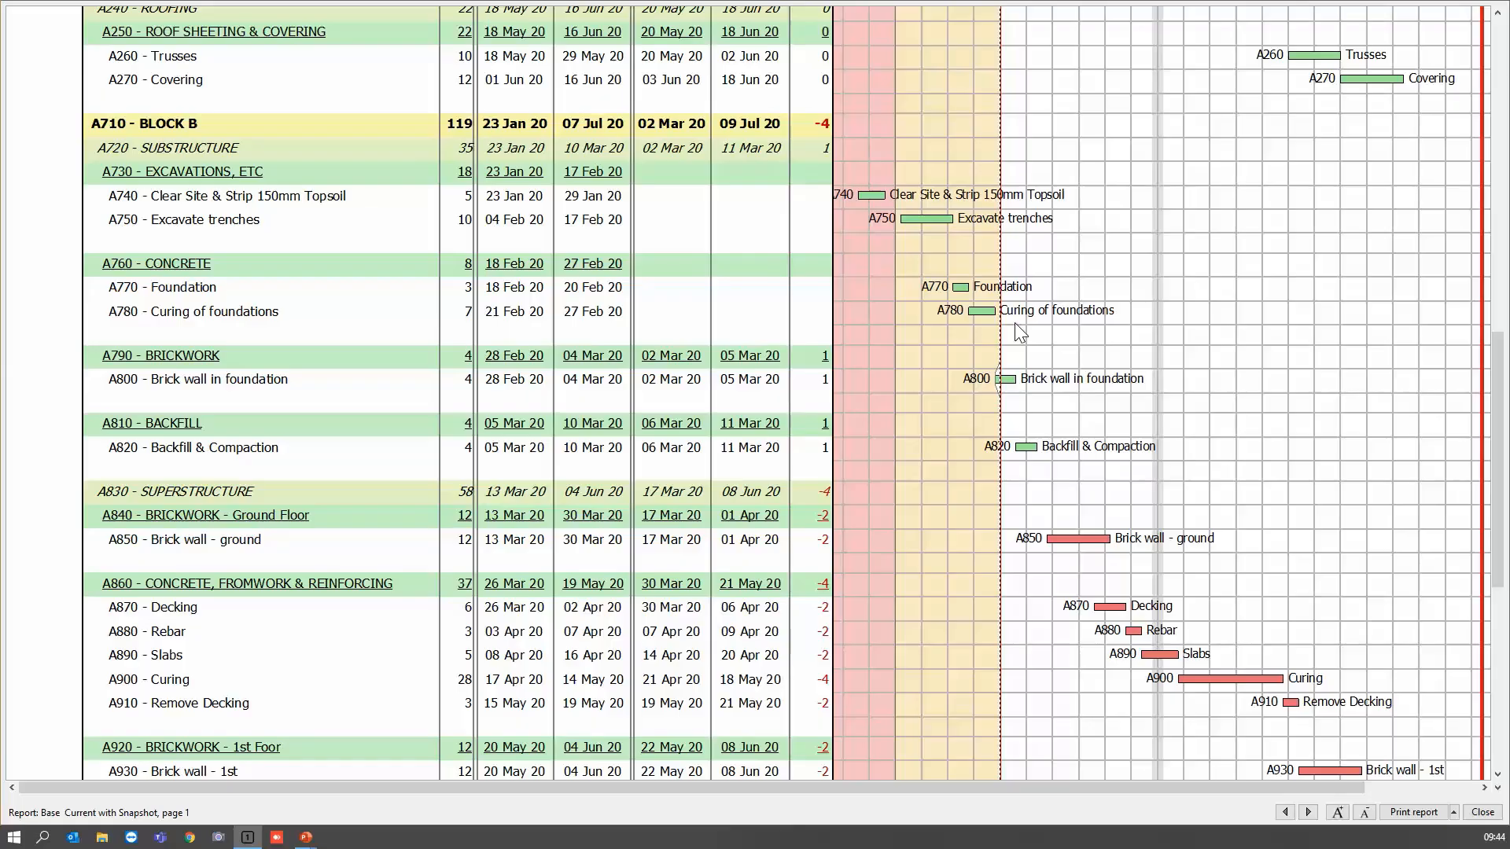
pyautogui.scroll(-10, 1060, 772)
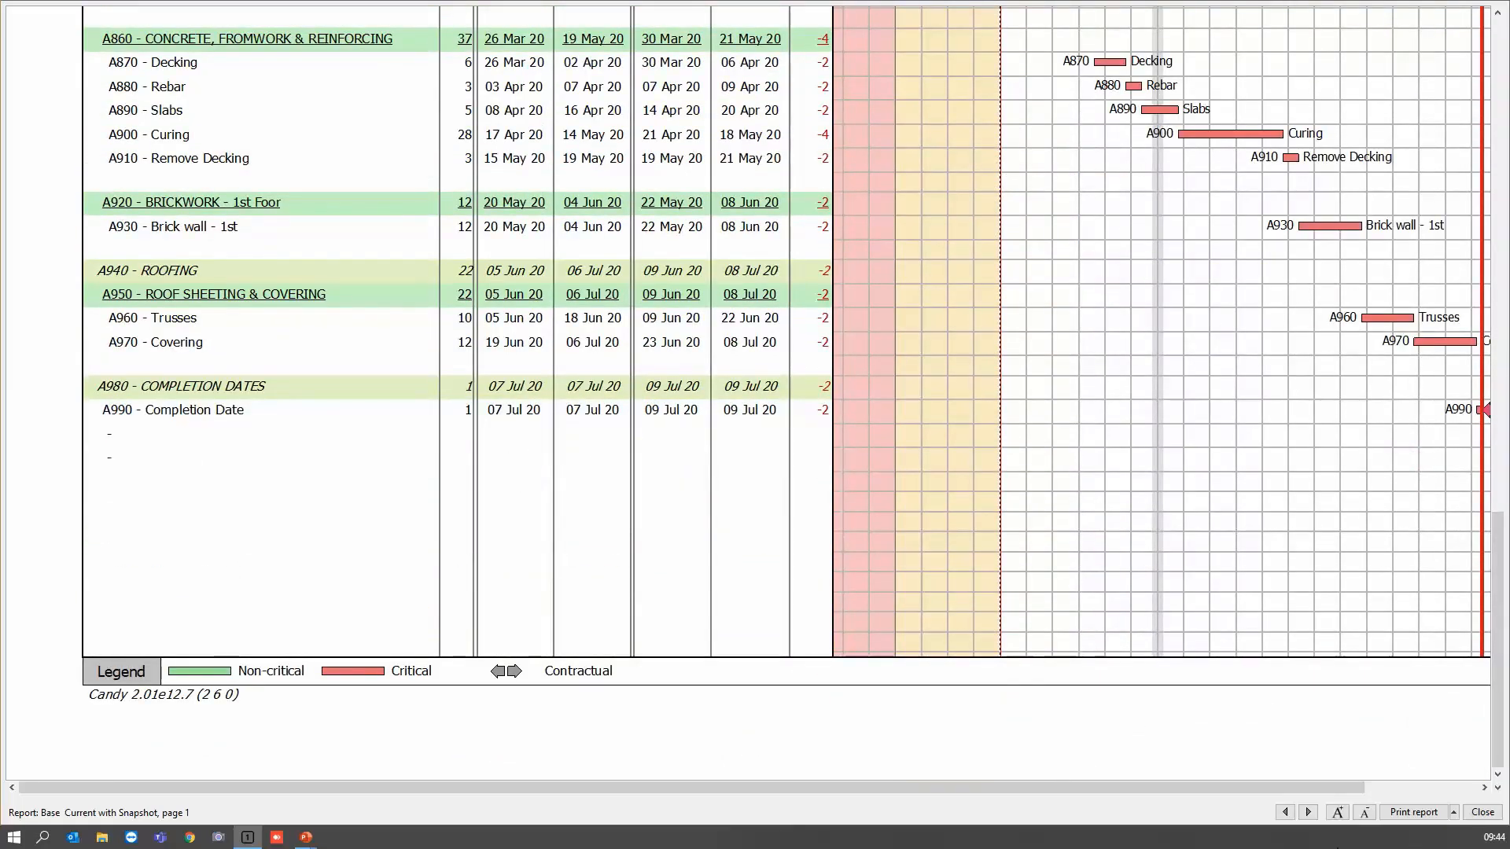
pyautogui.click(1483, 812)
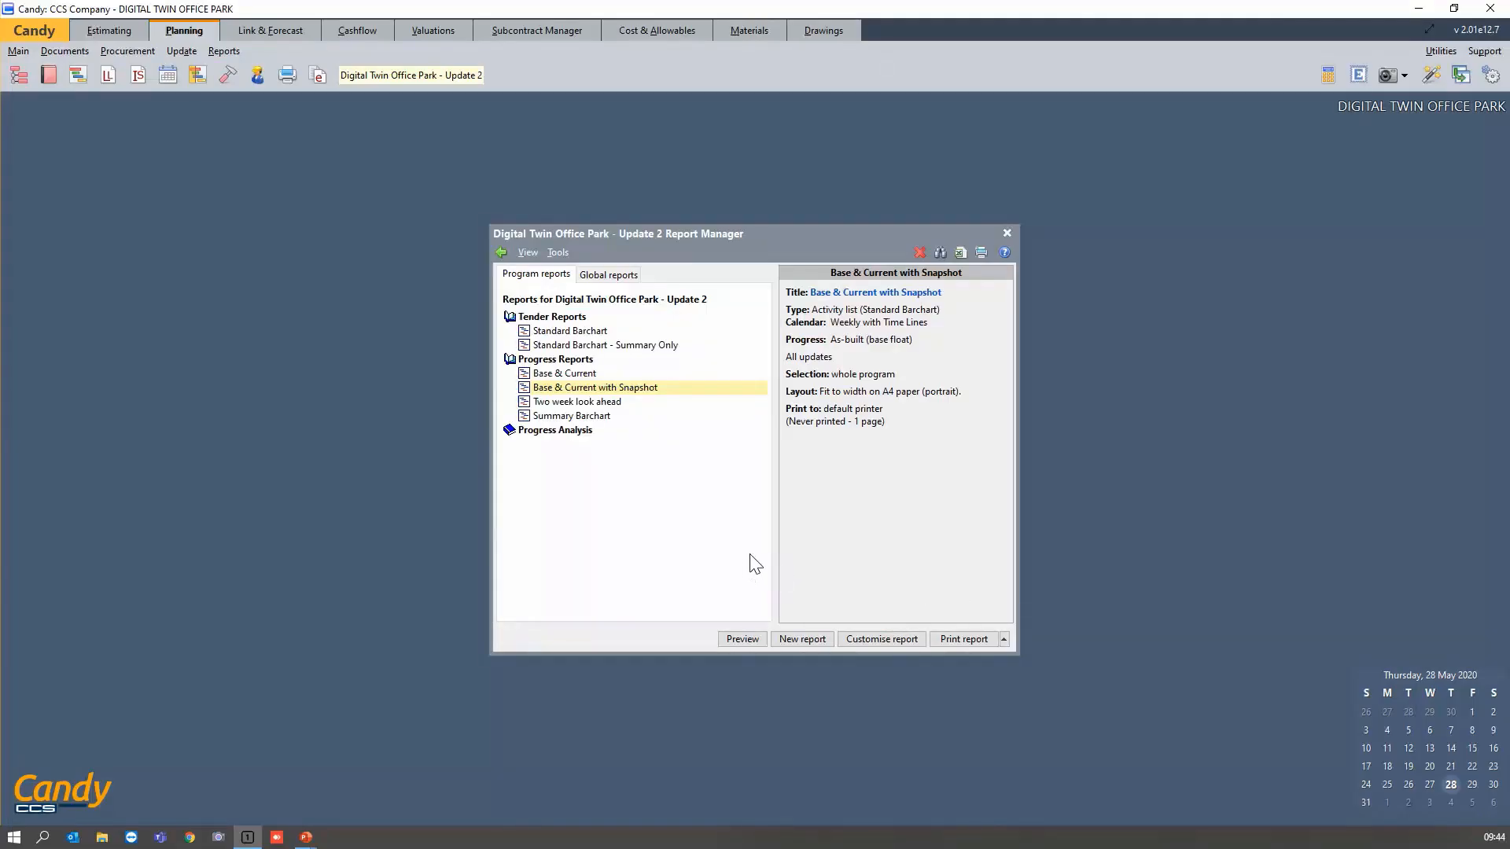
# Add a Key dates management report below Summary Barchart, with its calendar starting at Time Now - 2 weeks.
pyautogui.click(560, 419)
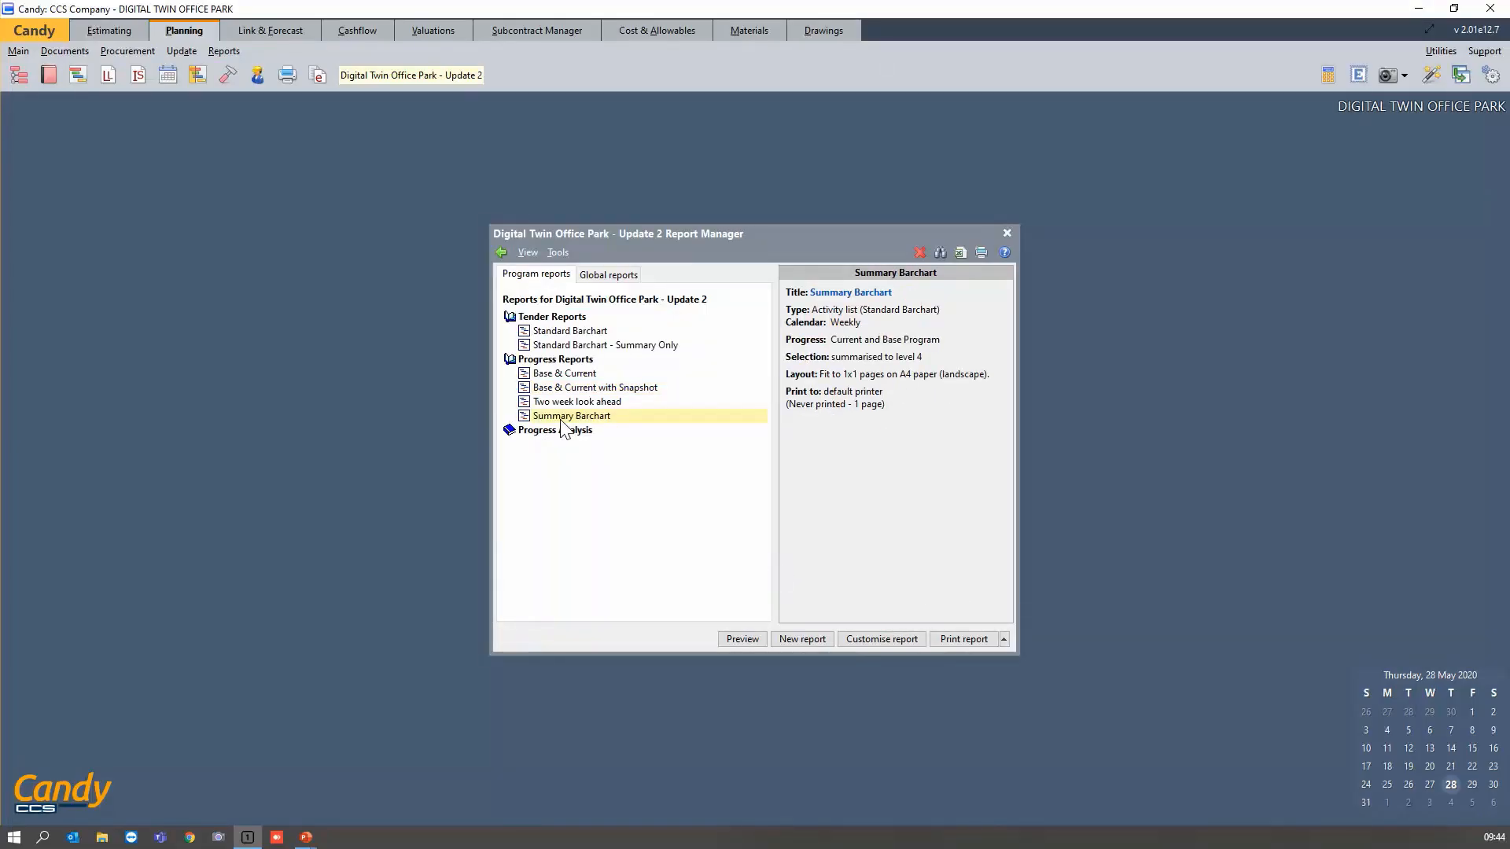
pyautogui.click(799, 640)
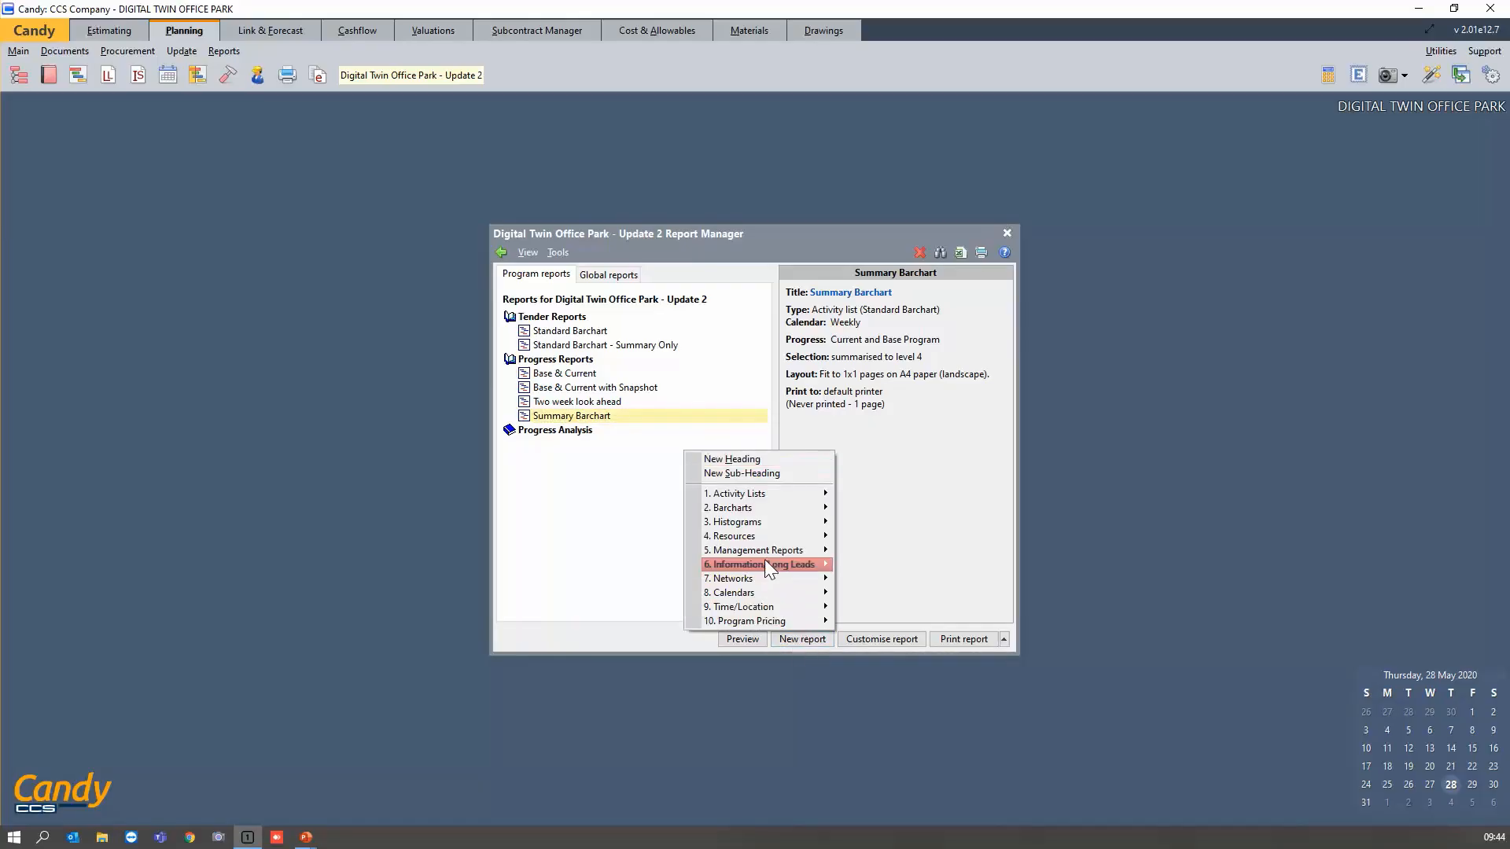
pyautogui.moveTo(763, 550)
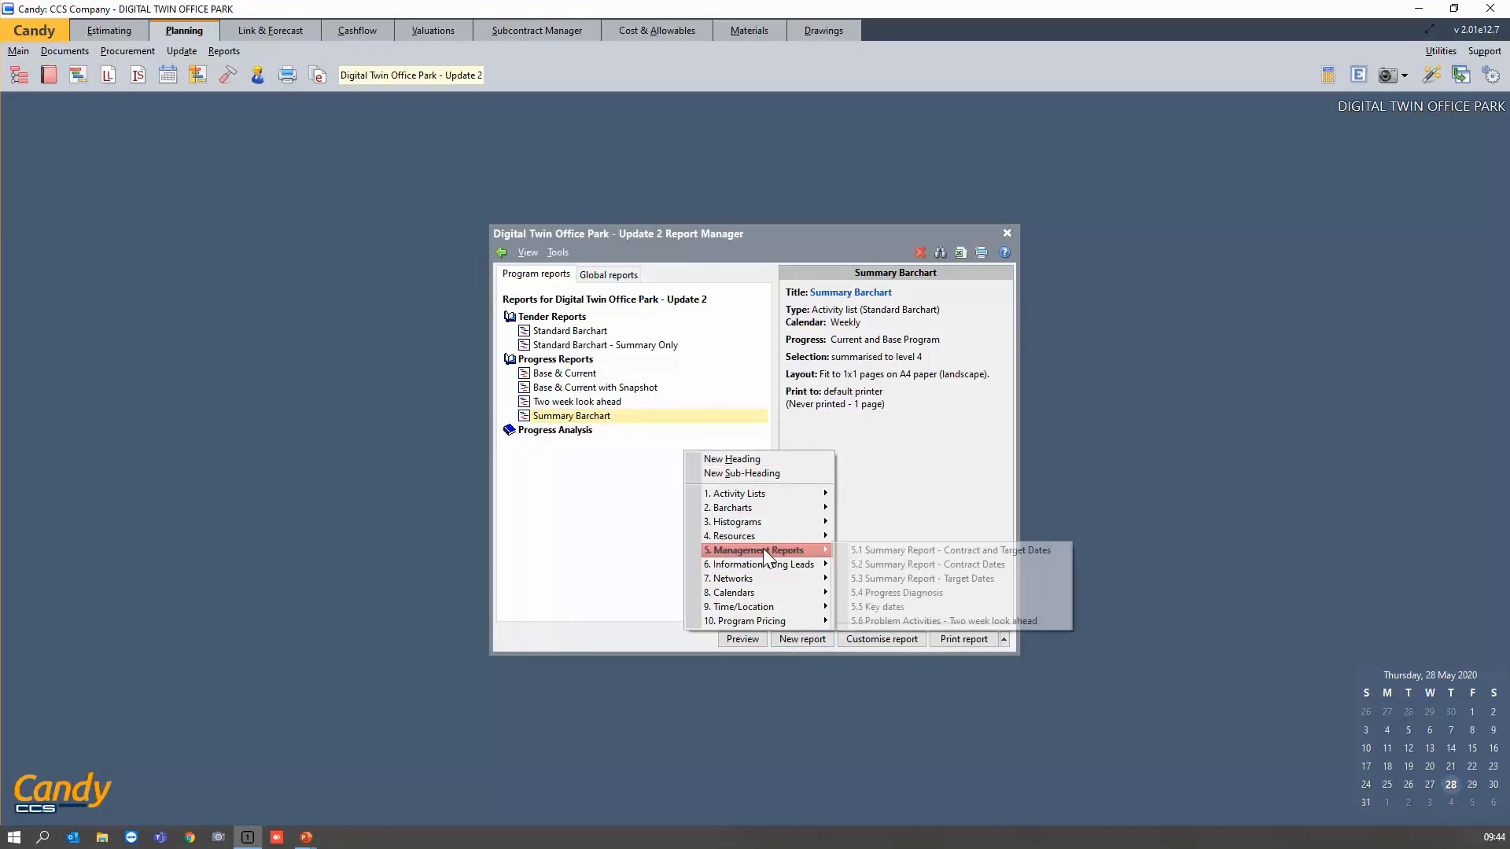
pyautogui.click(881, 606)
pyautogui.click(873, 641)
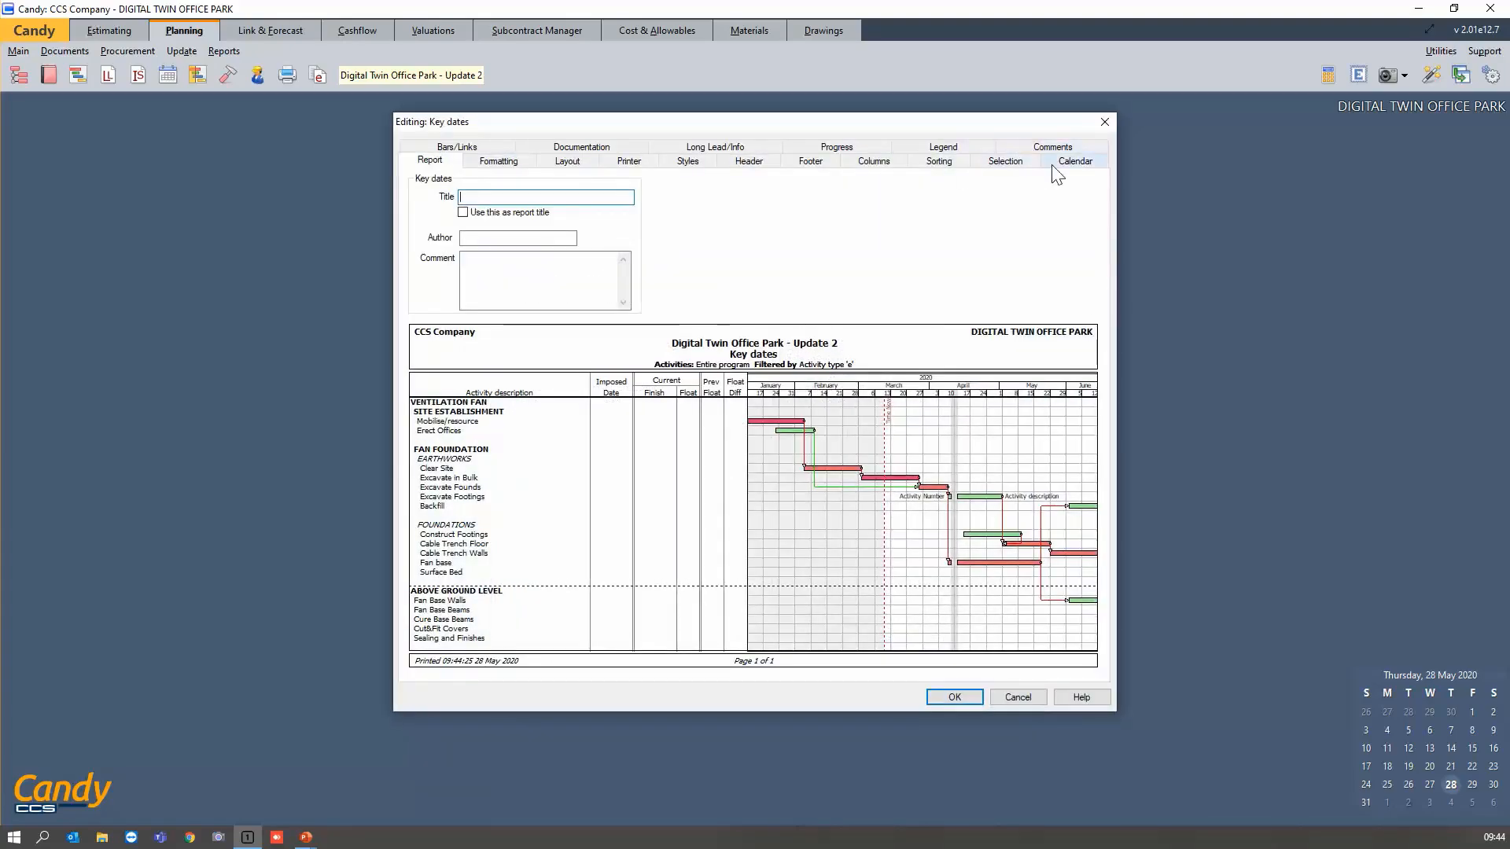
pyautogui.click(1054, 163)
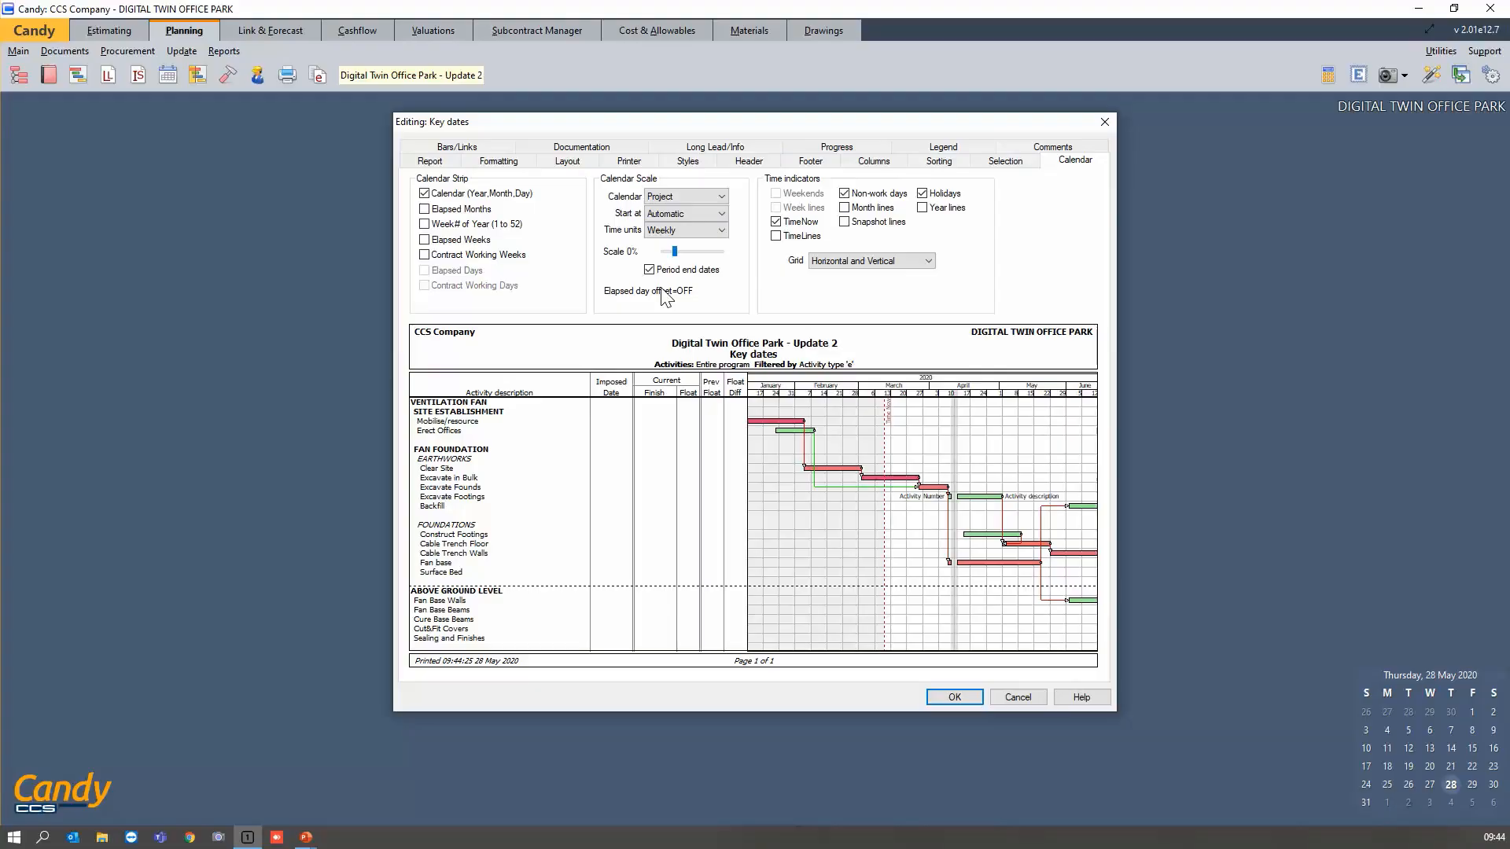
pyautogui.click(684, 214)
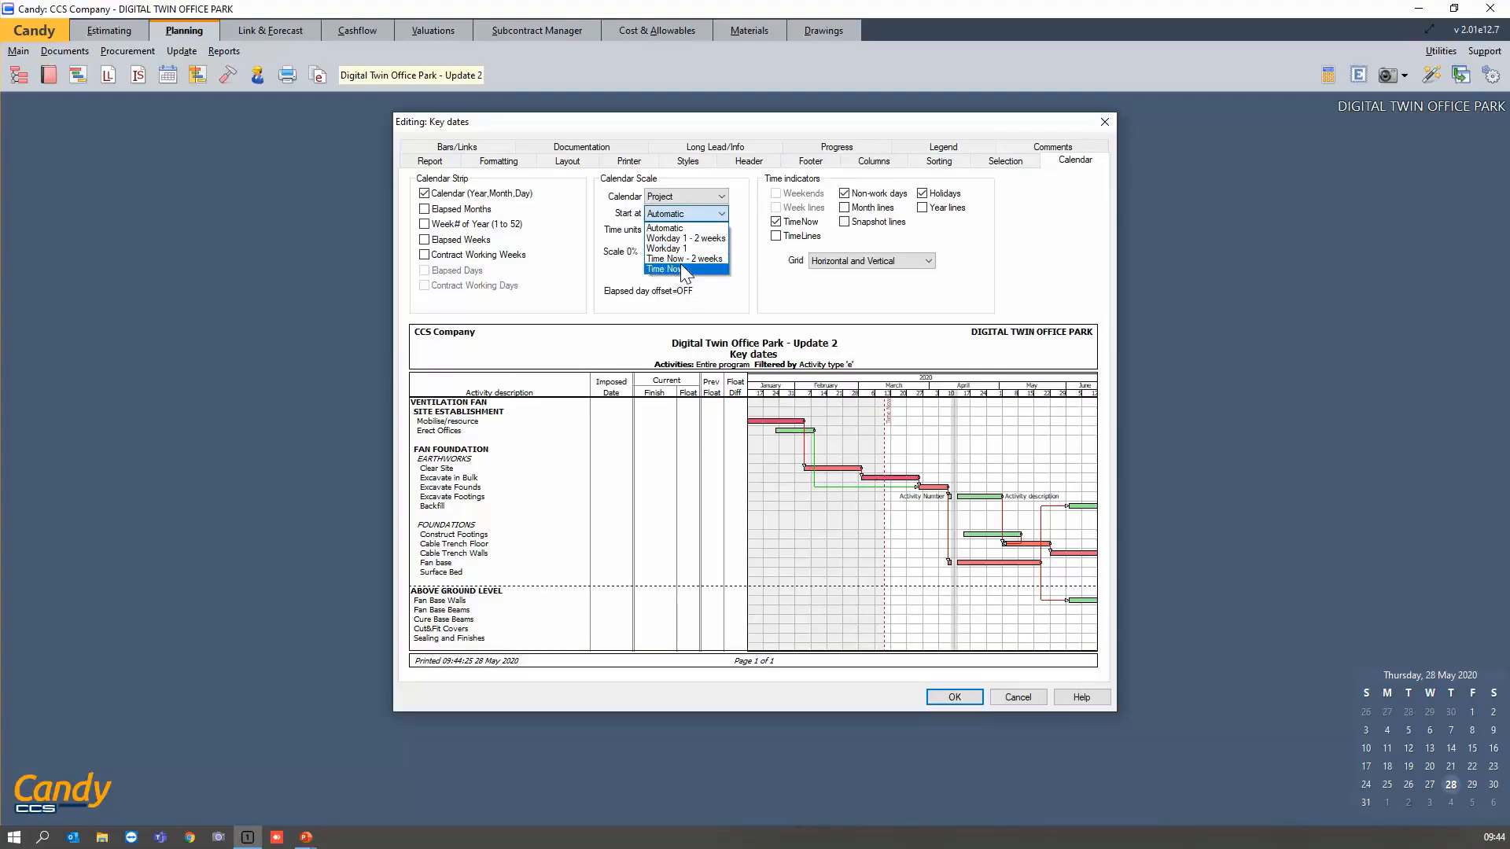
pyautogui.click(683, 259)
pyautogui.click(937, 688)
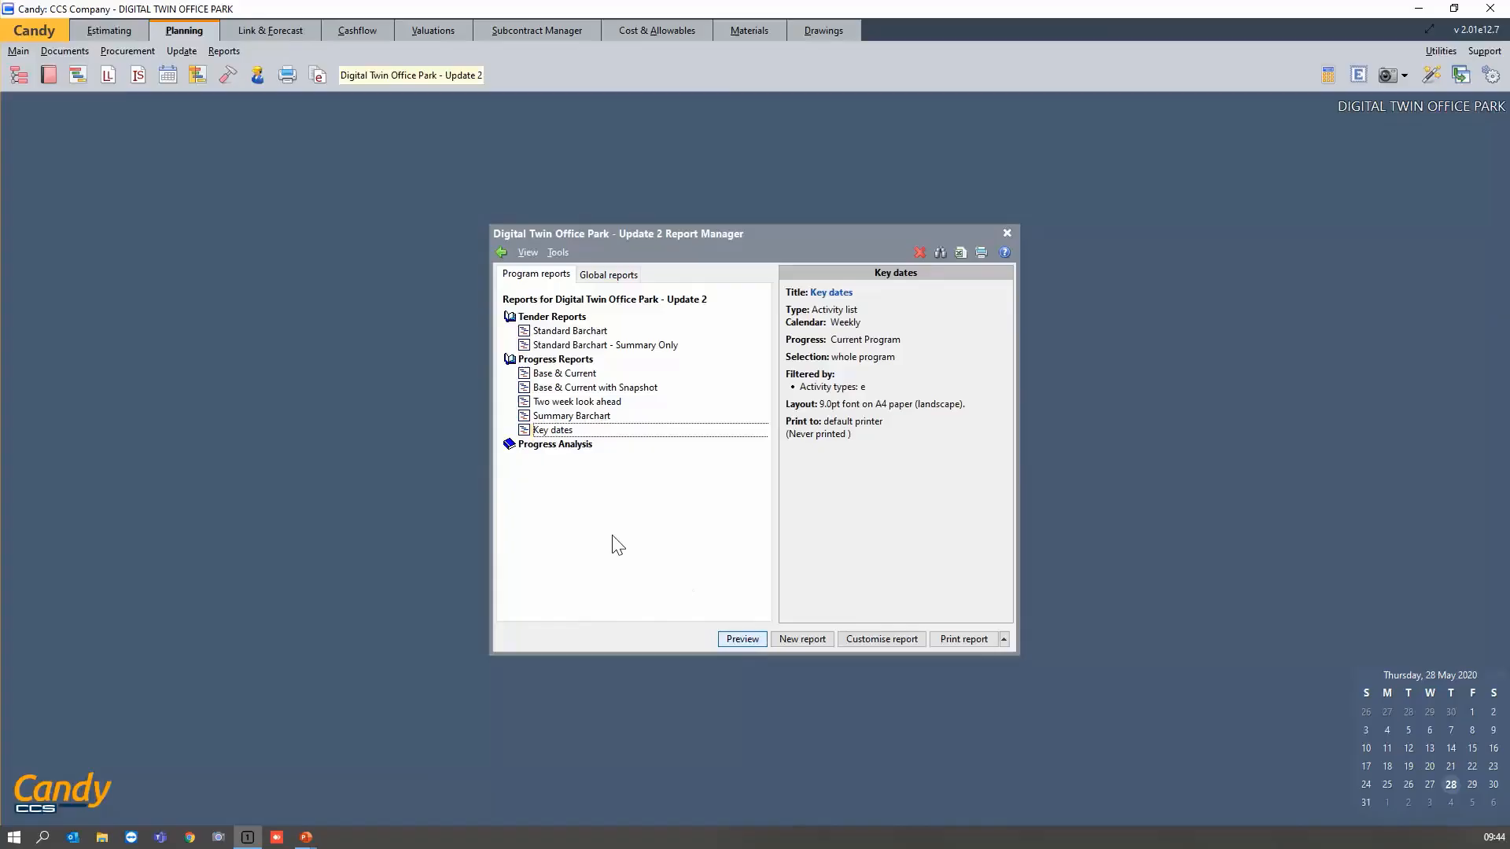
# Preview the Key dates report, examine the Completion Date's float, and close the report manager.
pyautogui.press('Return')
pyautogui.click(818, 554)
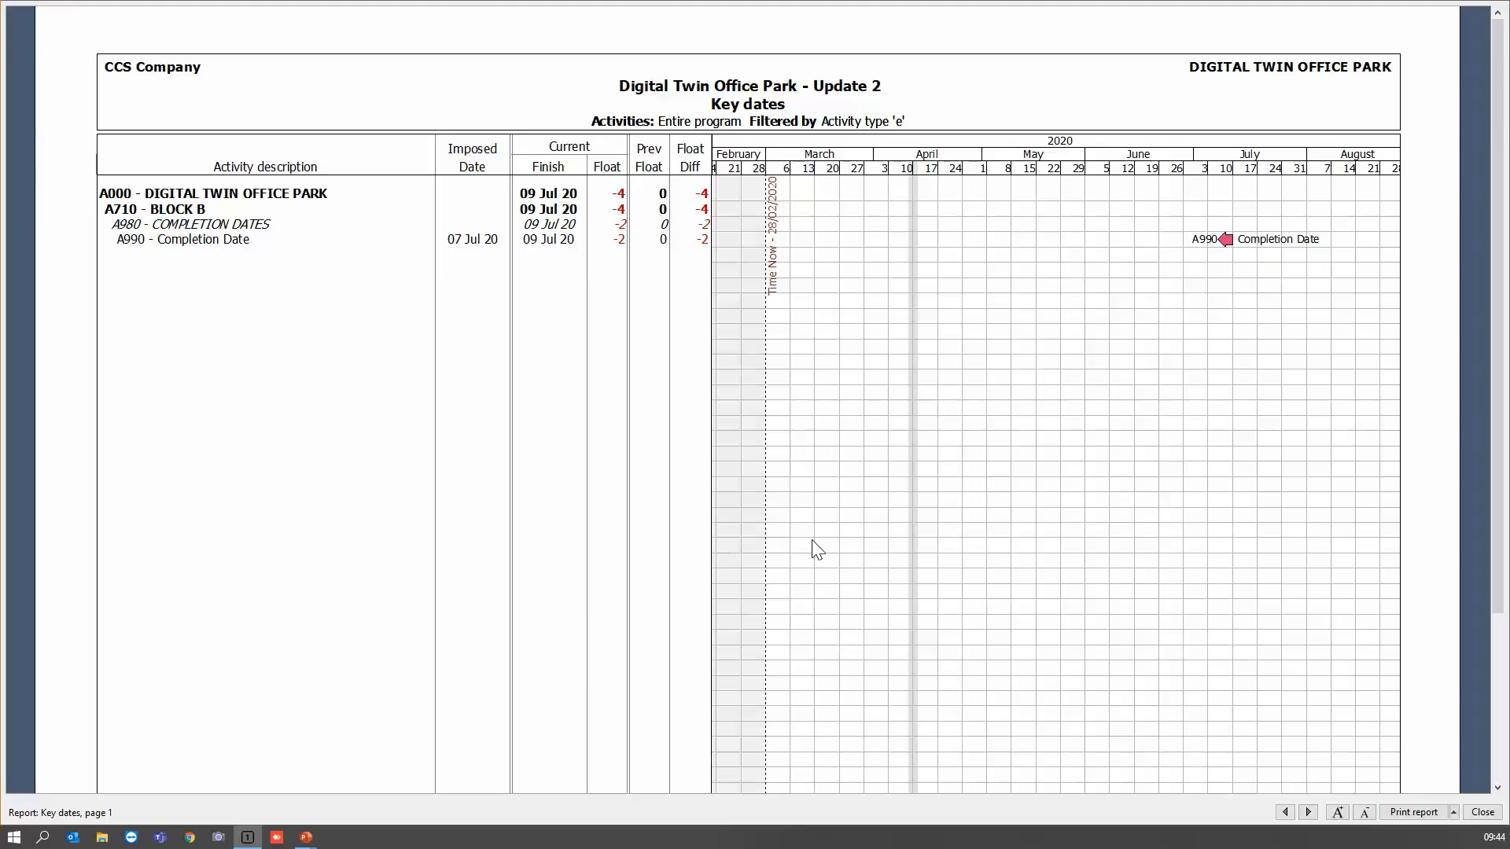
pyautogui.click(1483, 812)
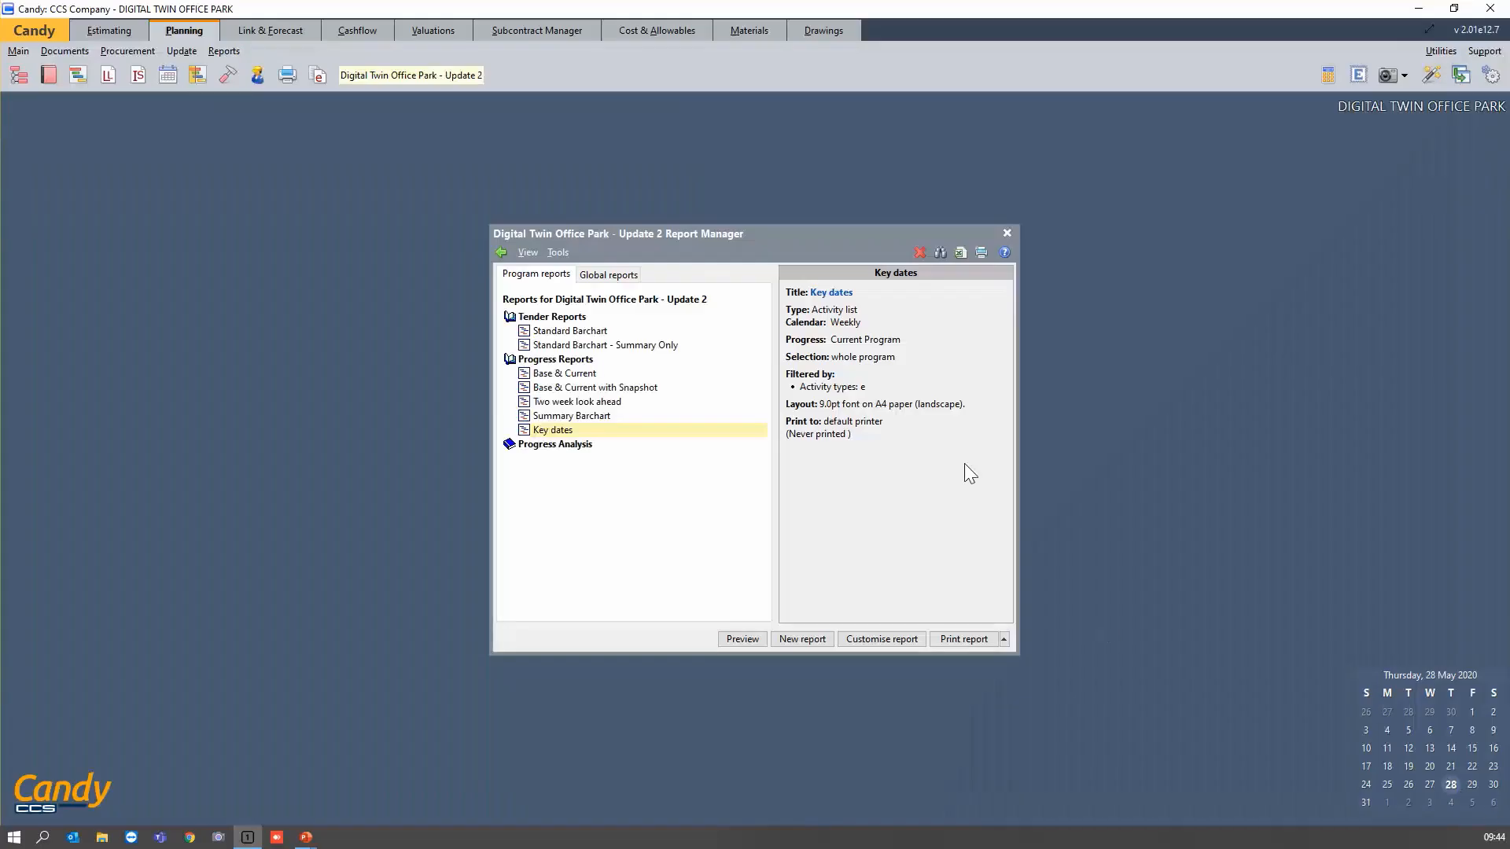
pyautogui.click(1008, 234)
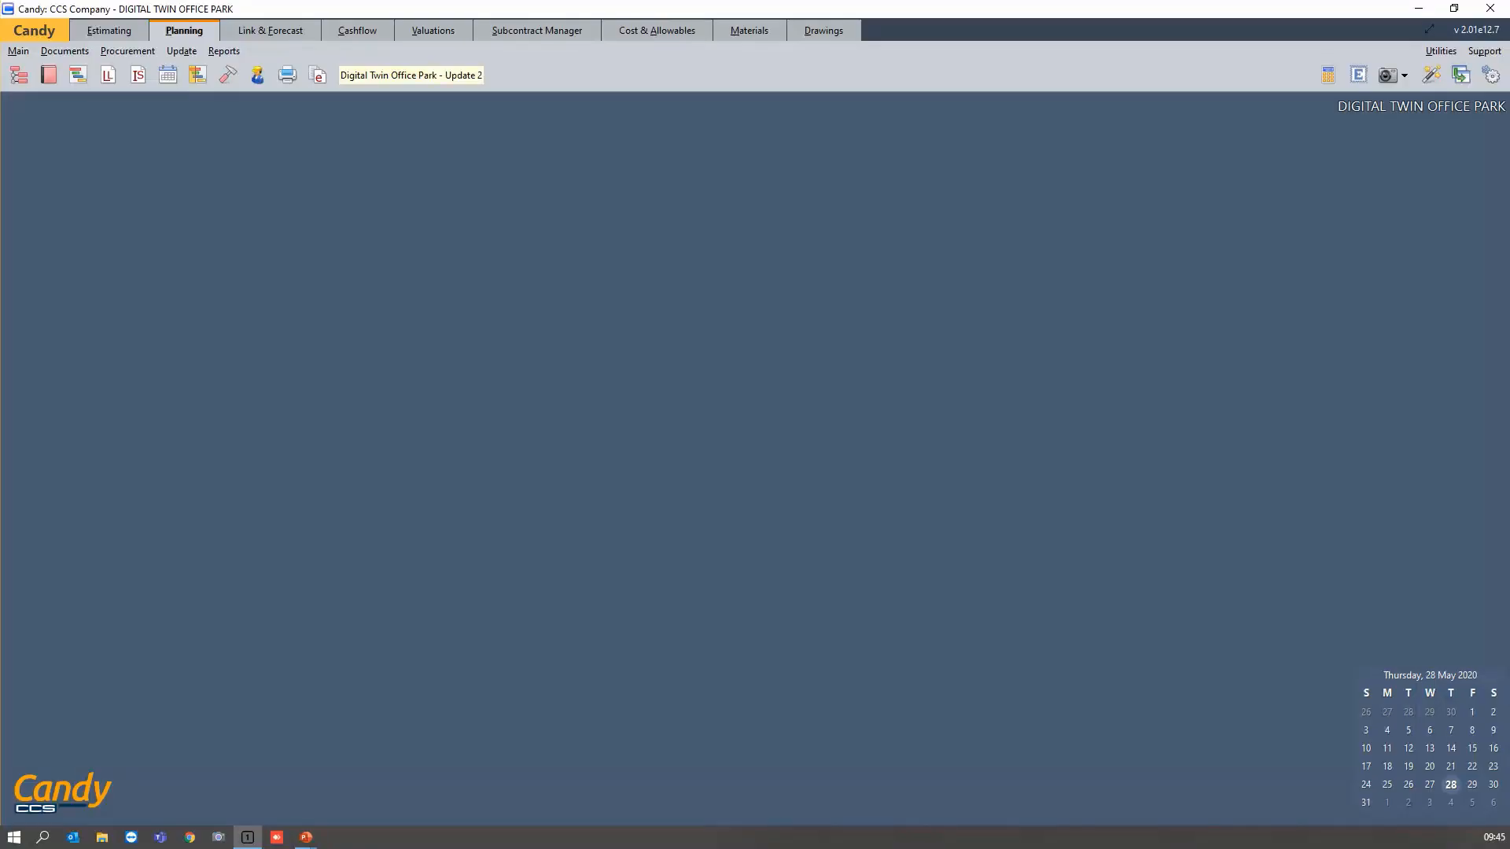
# Review the whole program in the Standard Barchart and examine the duration of Block A's ground floor brick wall.
pyautogui.click(60, 76)
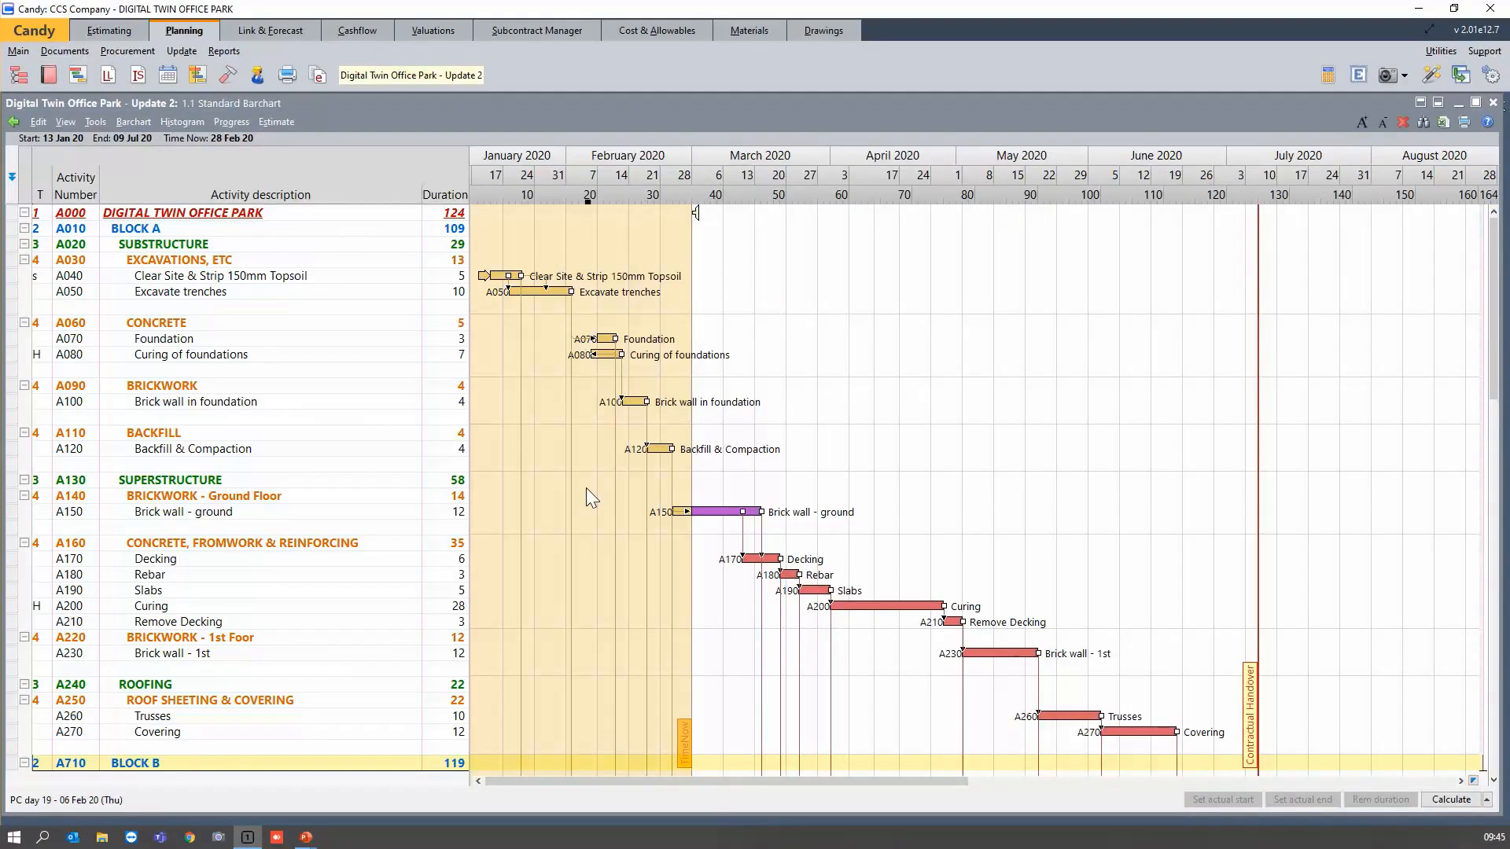
pyautogui.scroll(-2, 586, 488)
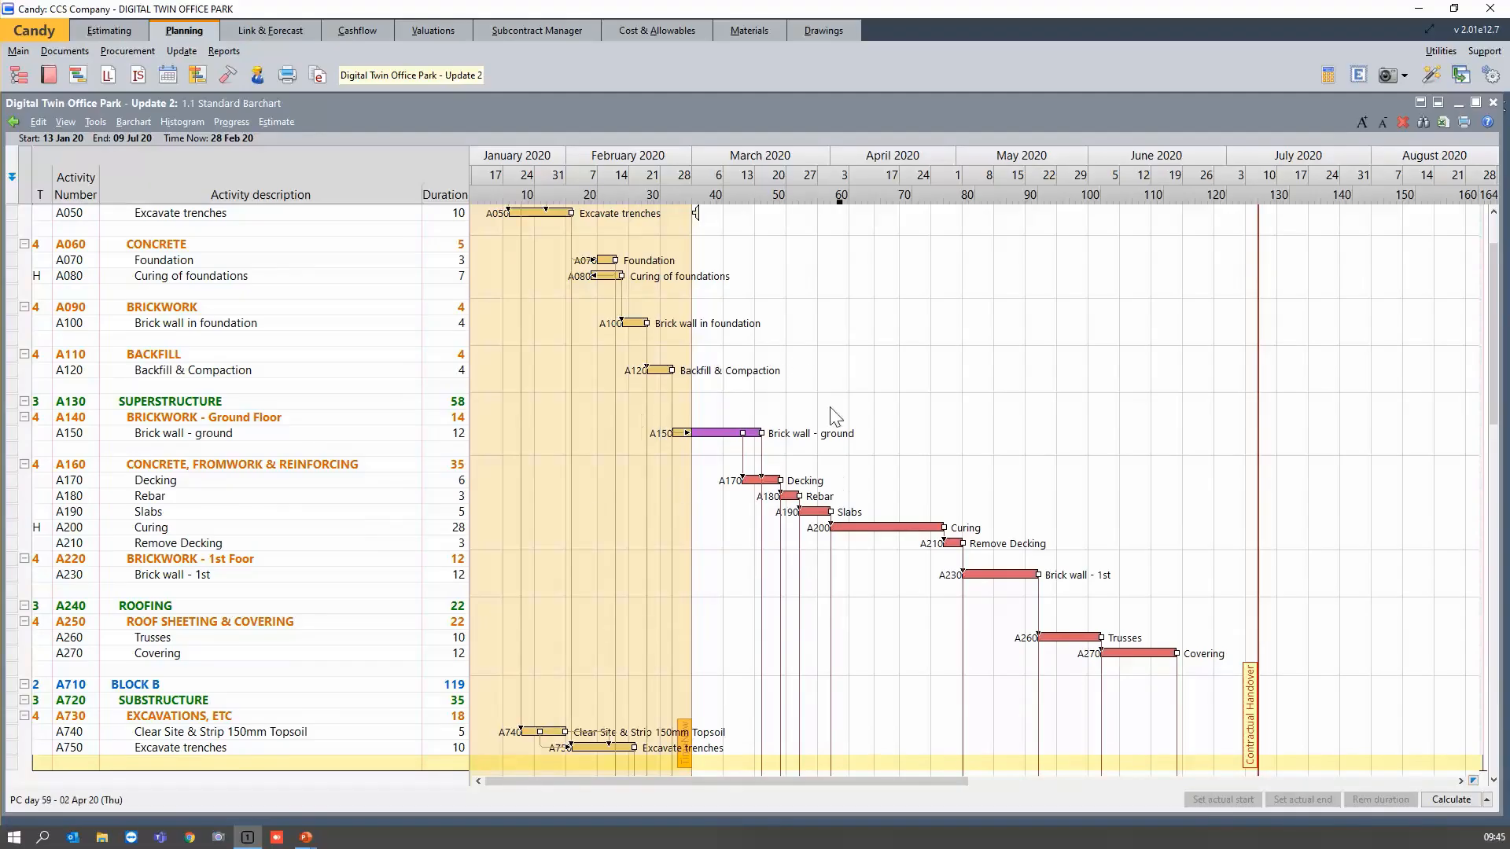
pyautogui.scroll(-9, 442, 543)
pyautogui.scroll(-2, 445, 541)
pyautogui.scroll(12, 438, 472)
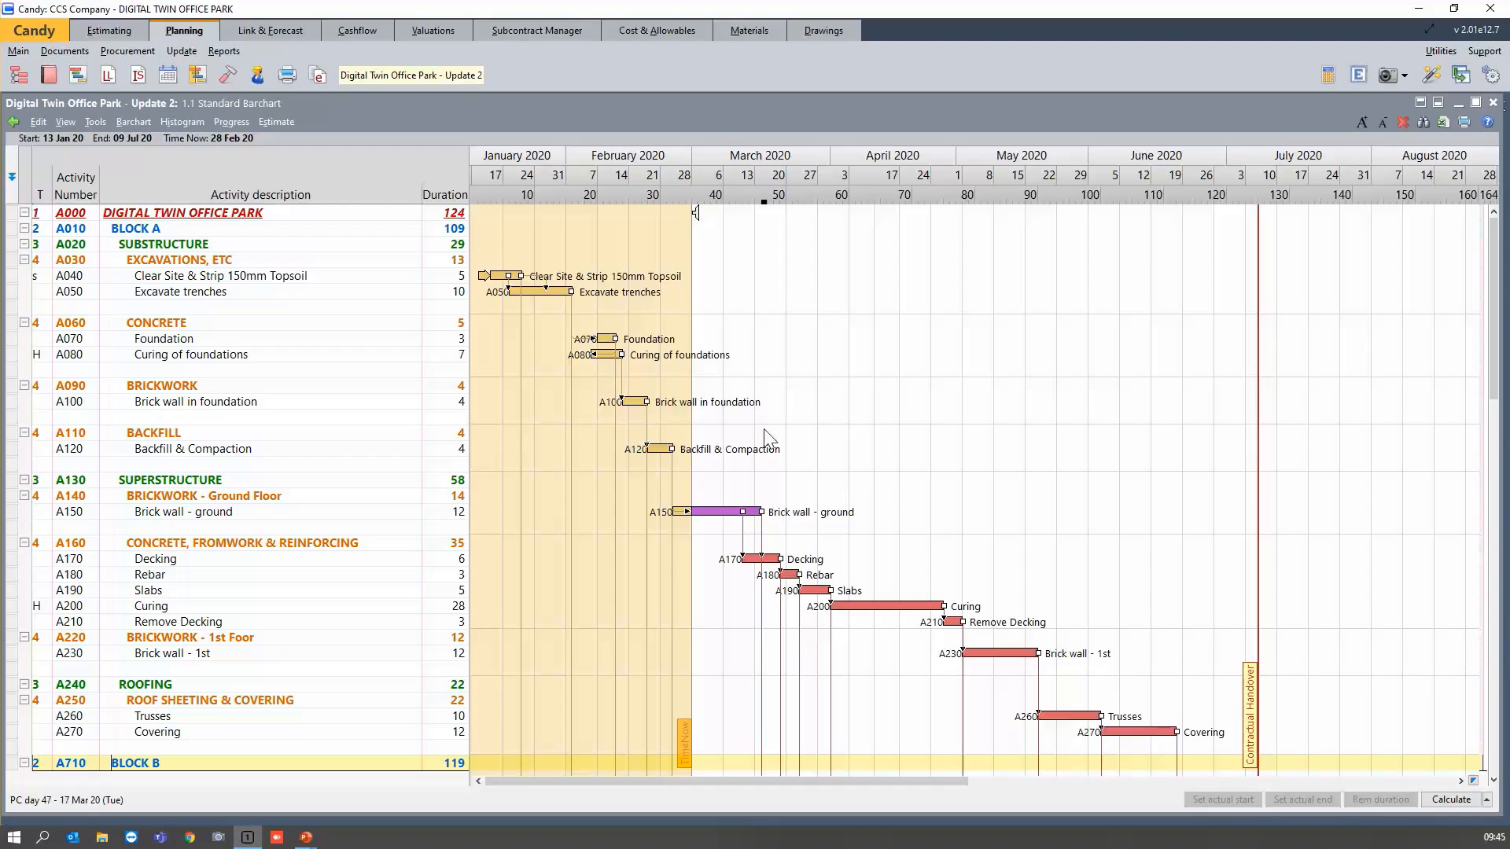
pyautogui.scroll(-3, 753, 531)
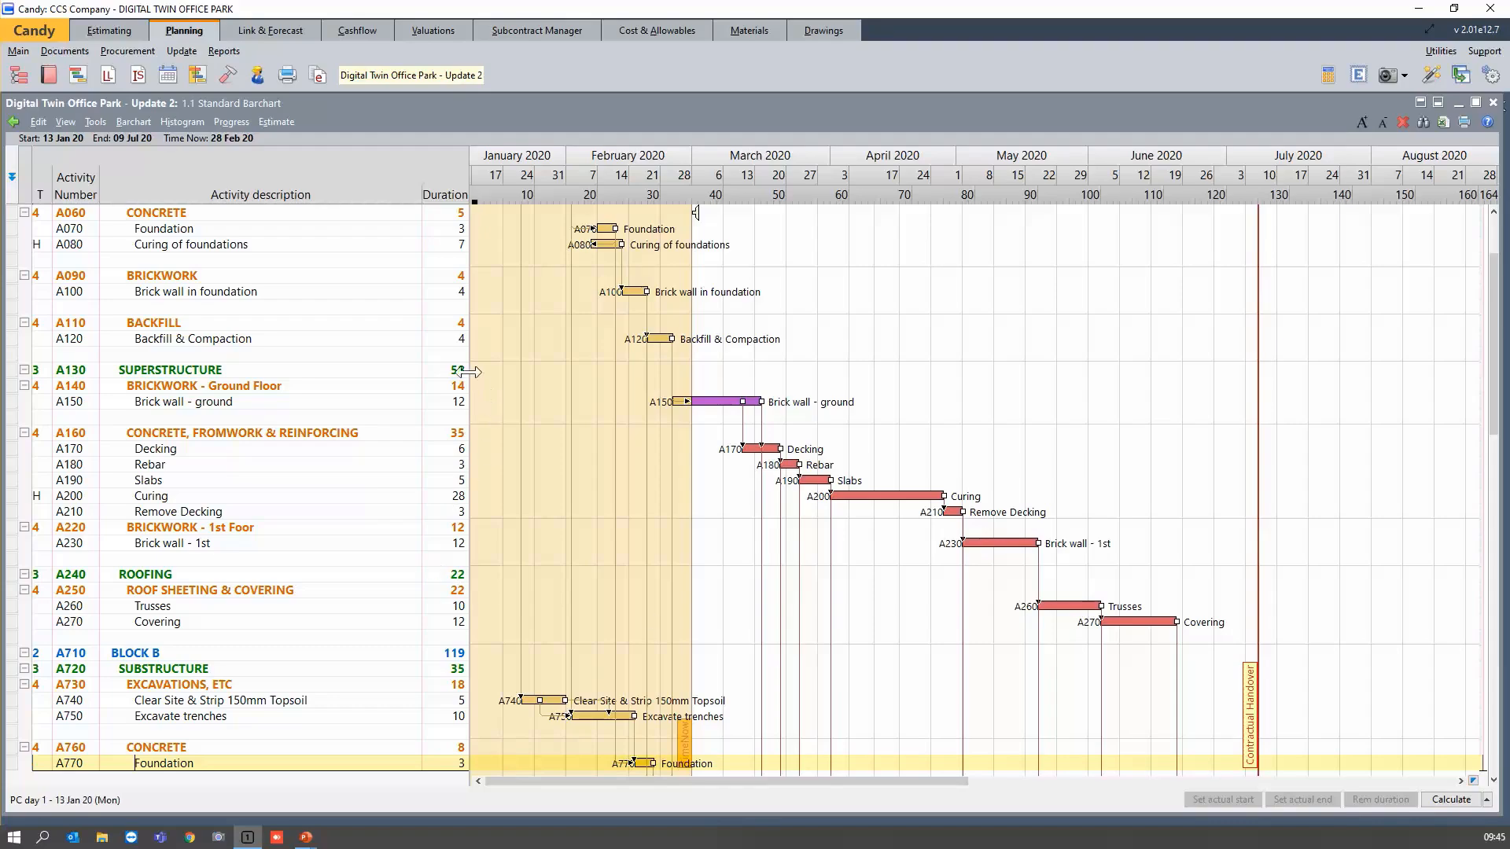
pyautogui.click(452, 405)
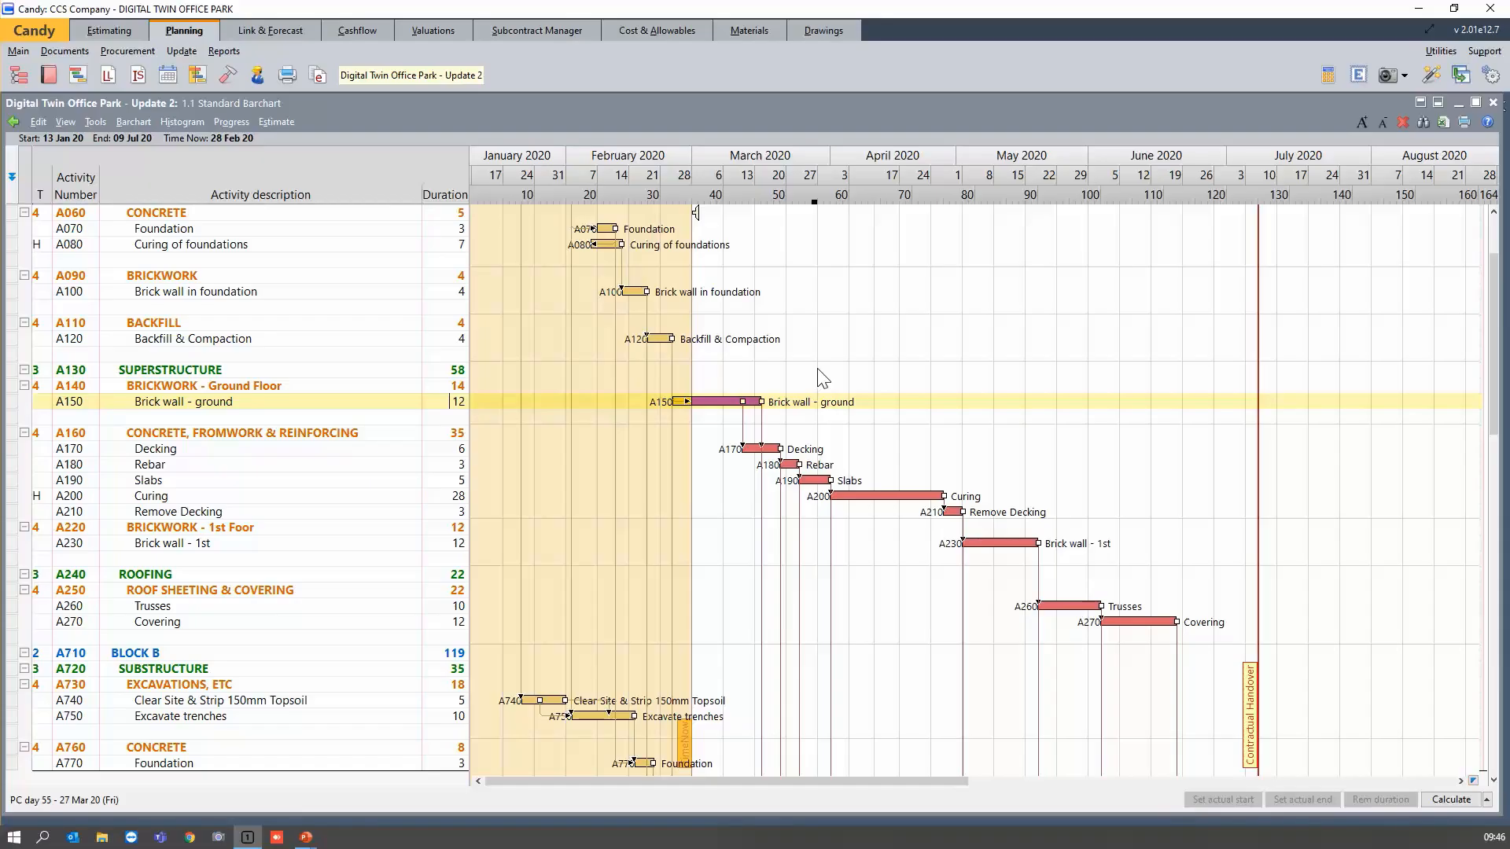
# Change the barchart's display calendar to 7D Universal.
pyautogui.rightClick(782, 182)
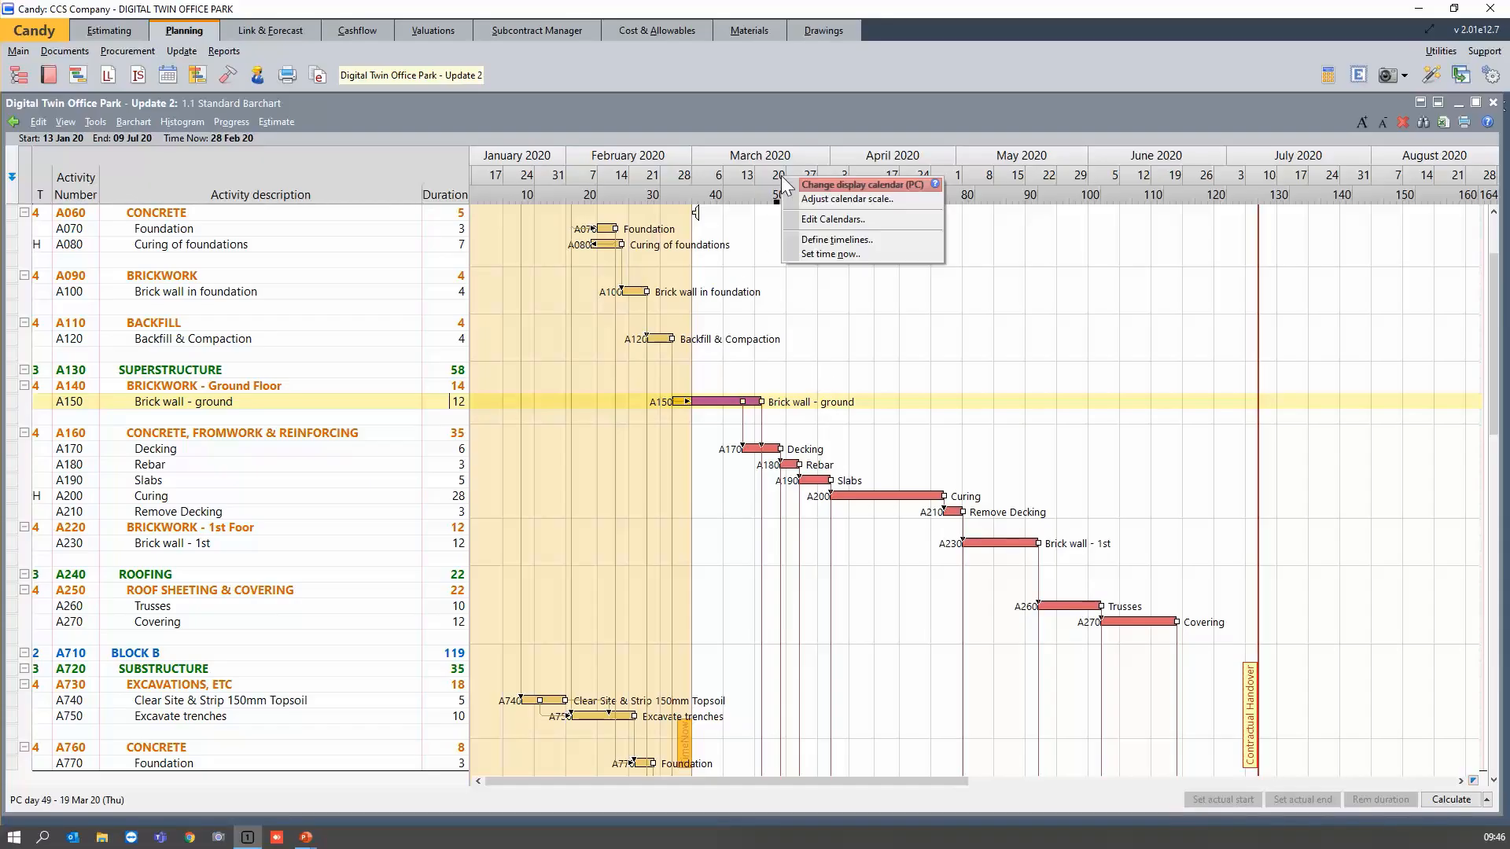
pyautogui.click(822, 184)
pyautogui.click(725, 127)
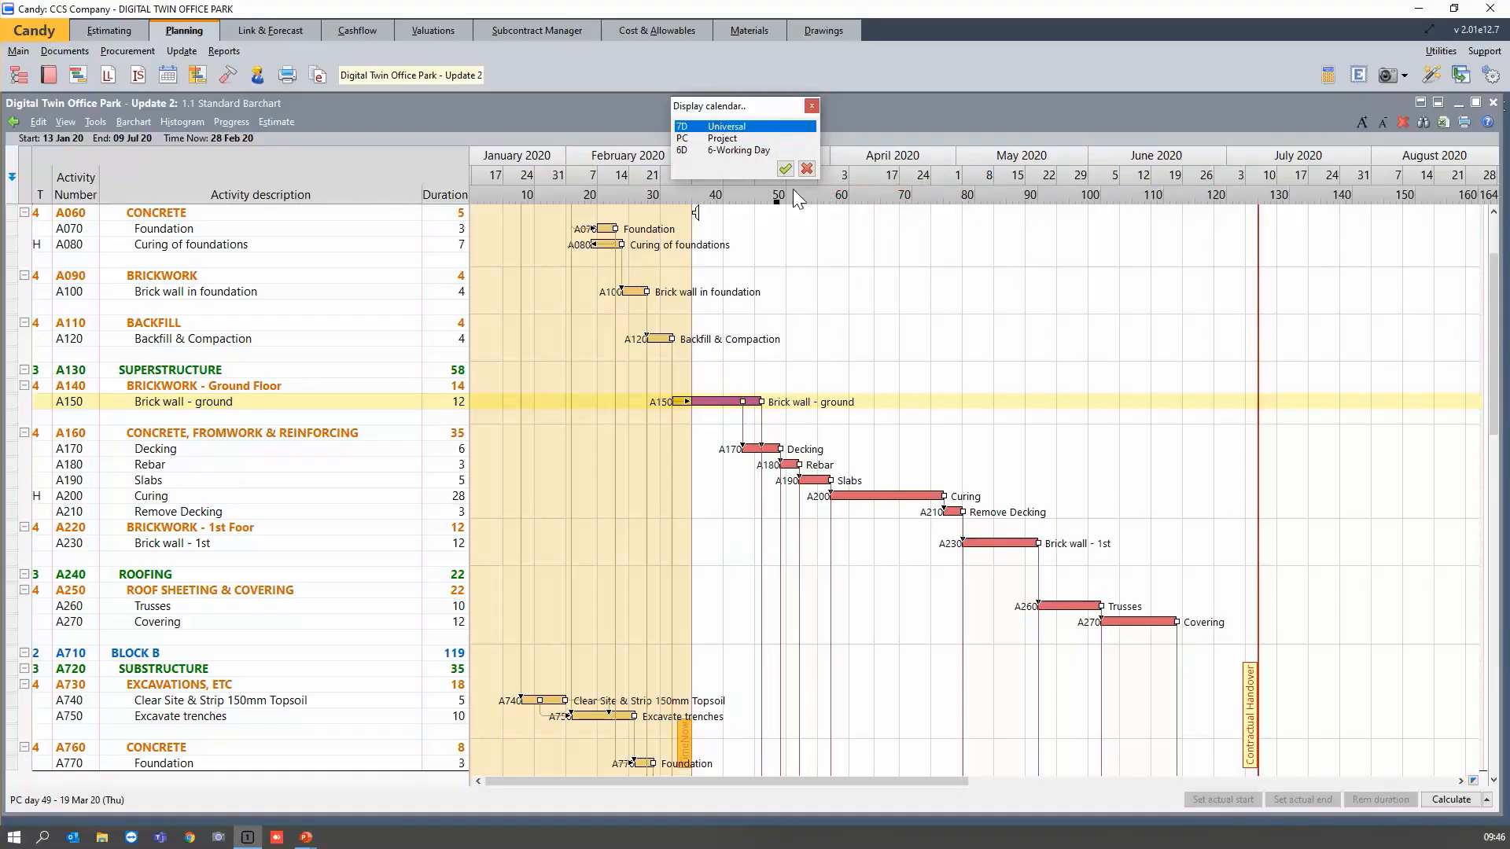
pyautogui.click(785, 170)
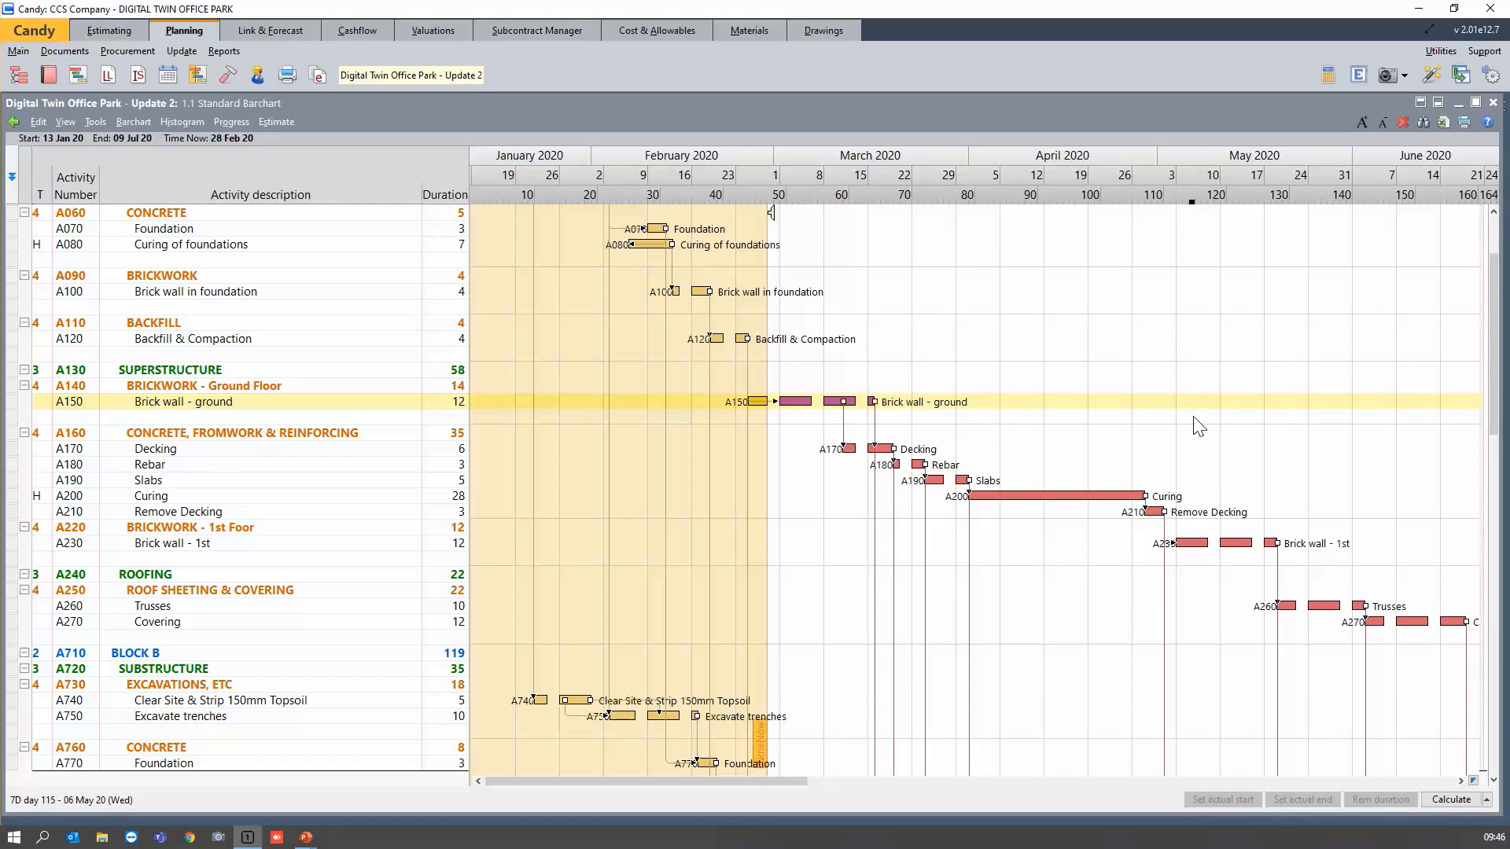
# Examine how Block A's Curing activity A200 spans non-working days compared with the ground floor brick wall's bar.
pyautogui.click(909, 417)
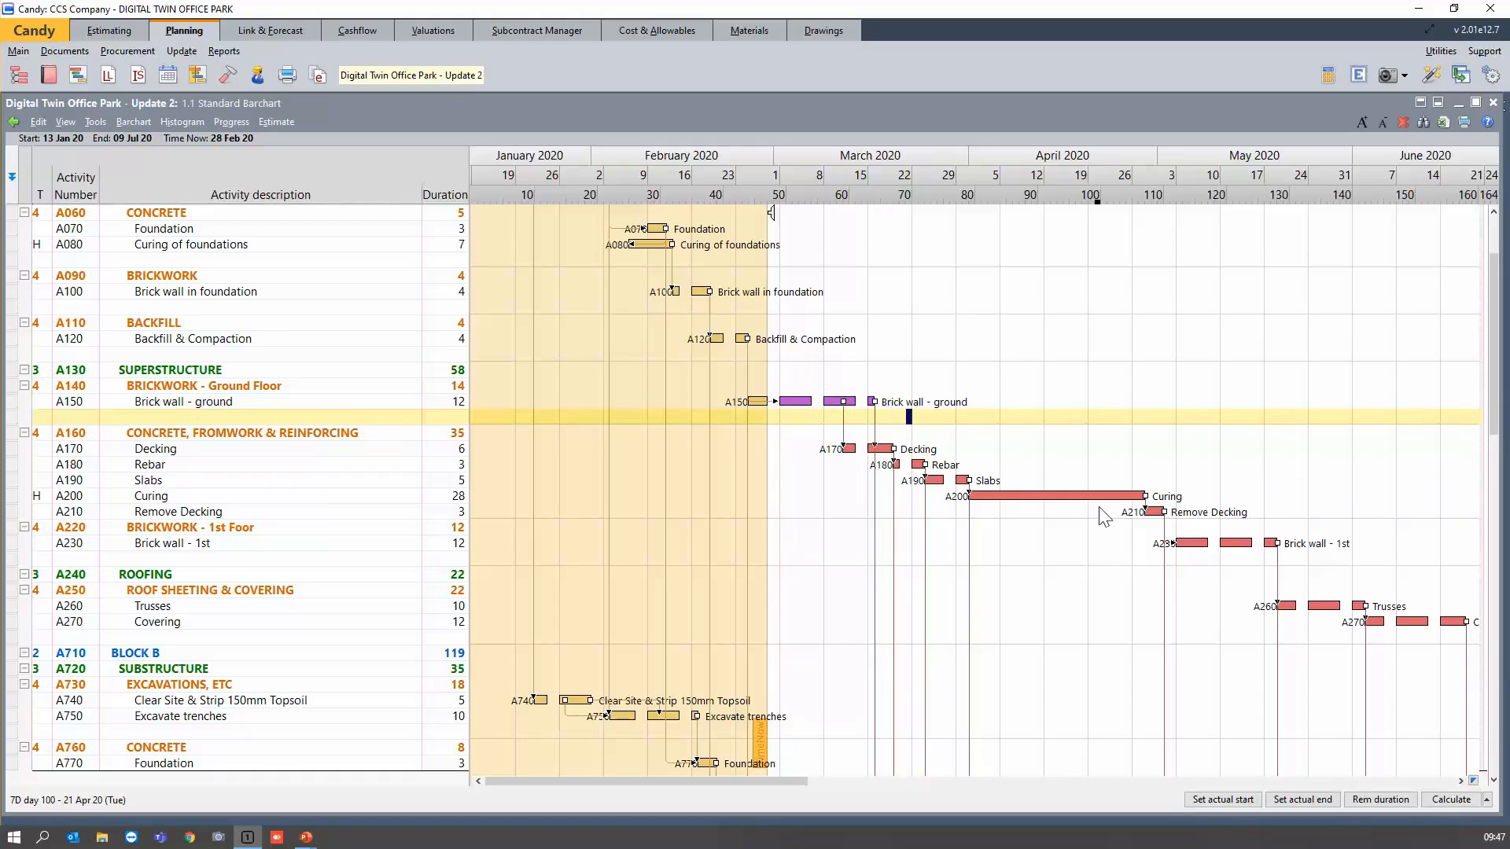
pyautogui.scroll(-2, 1072, 477)
pyautogui.click(1042, 433)
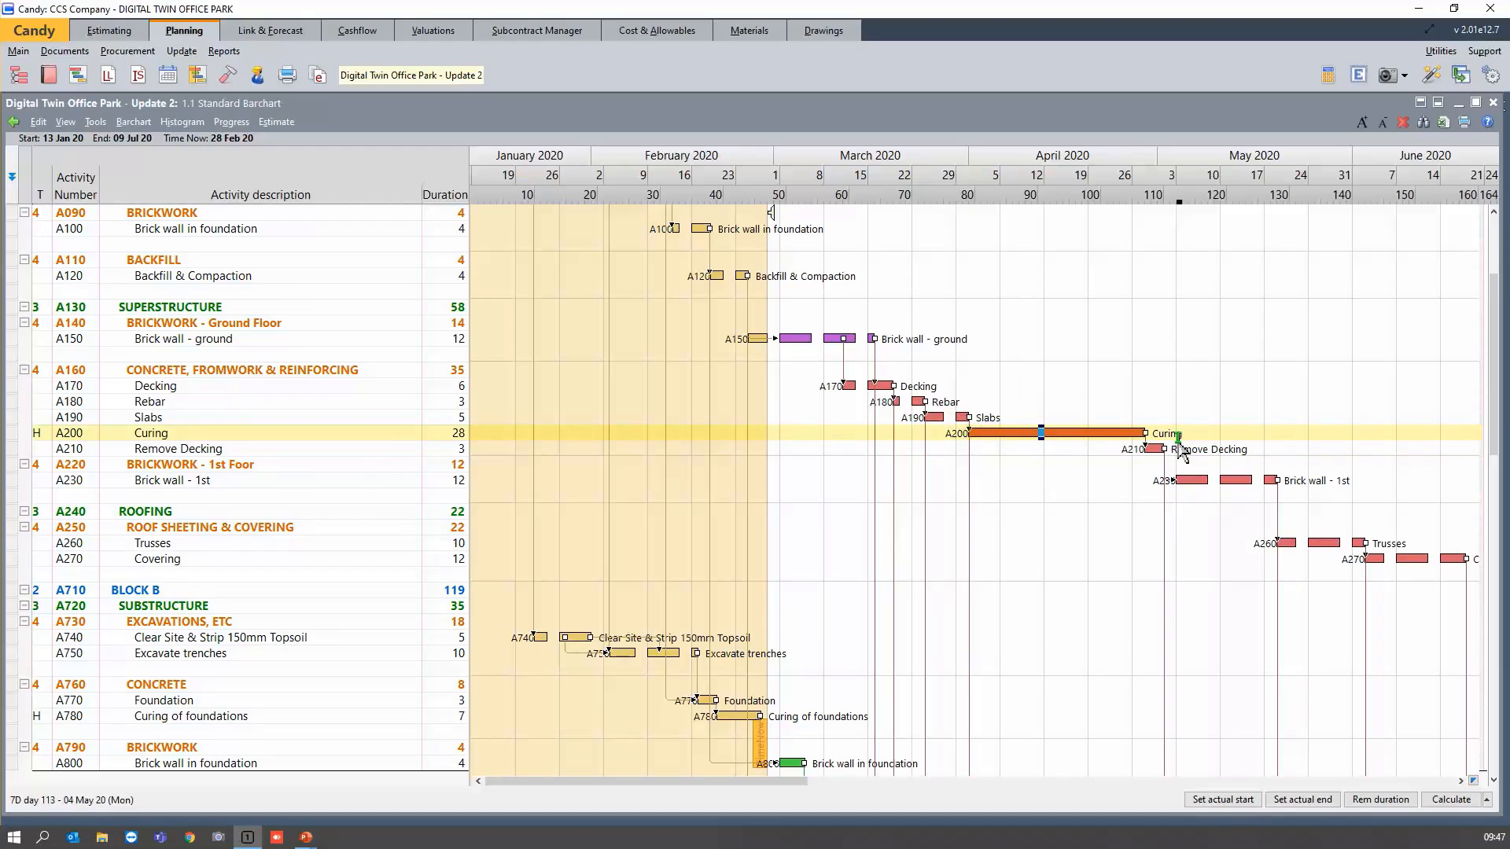
# Add the Calendar code (Cal) column to the Standard Barchart after the activity duration column.
pyautogui.rightClick(441, 196)
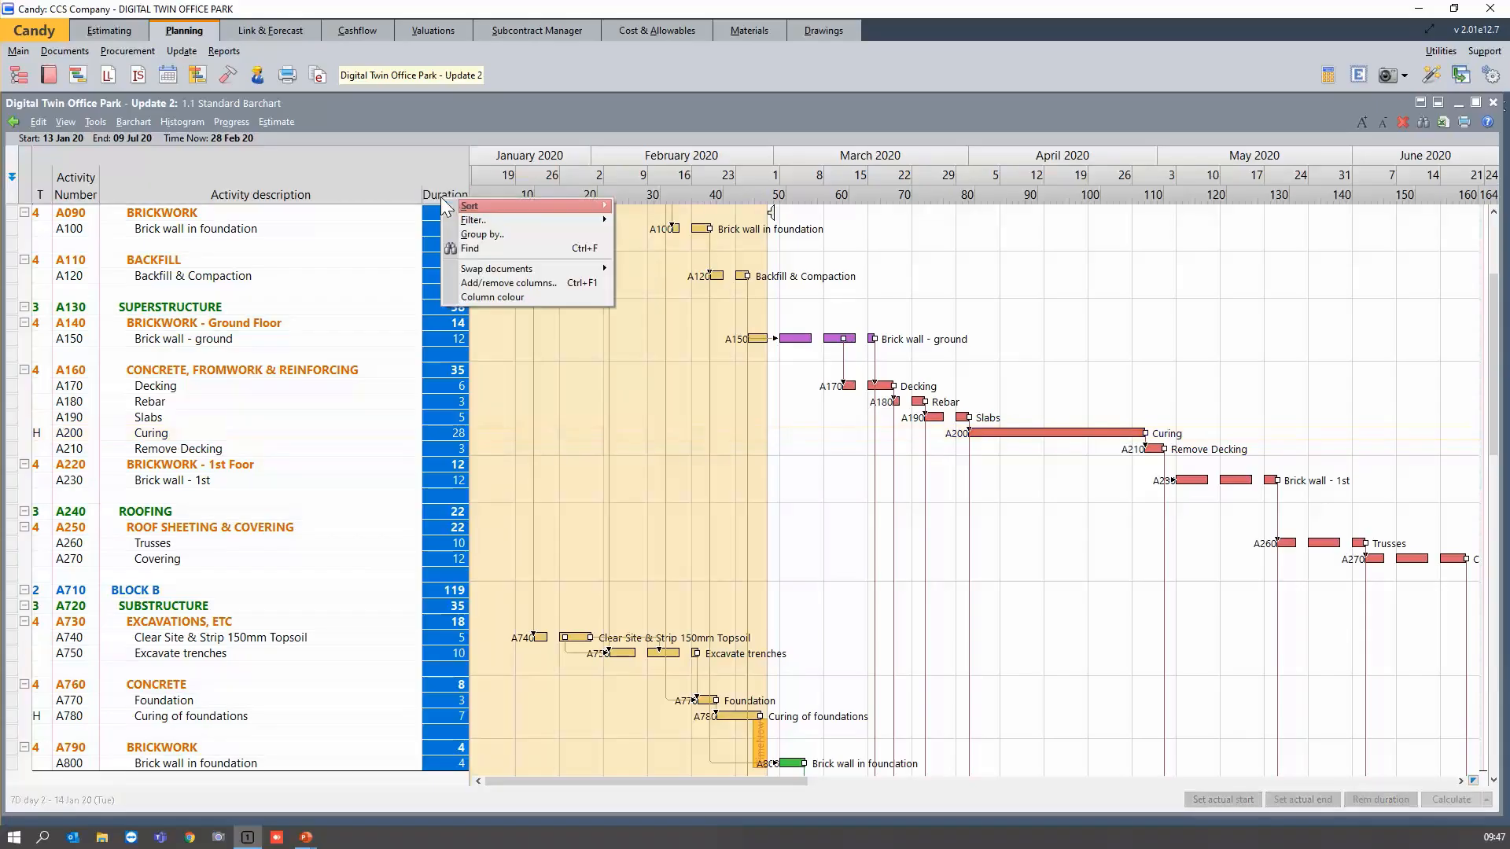
pyautogui.click(475, 283)
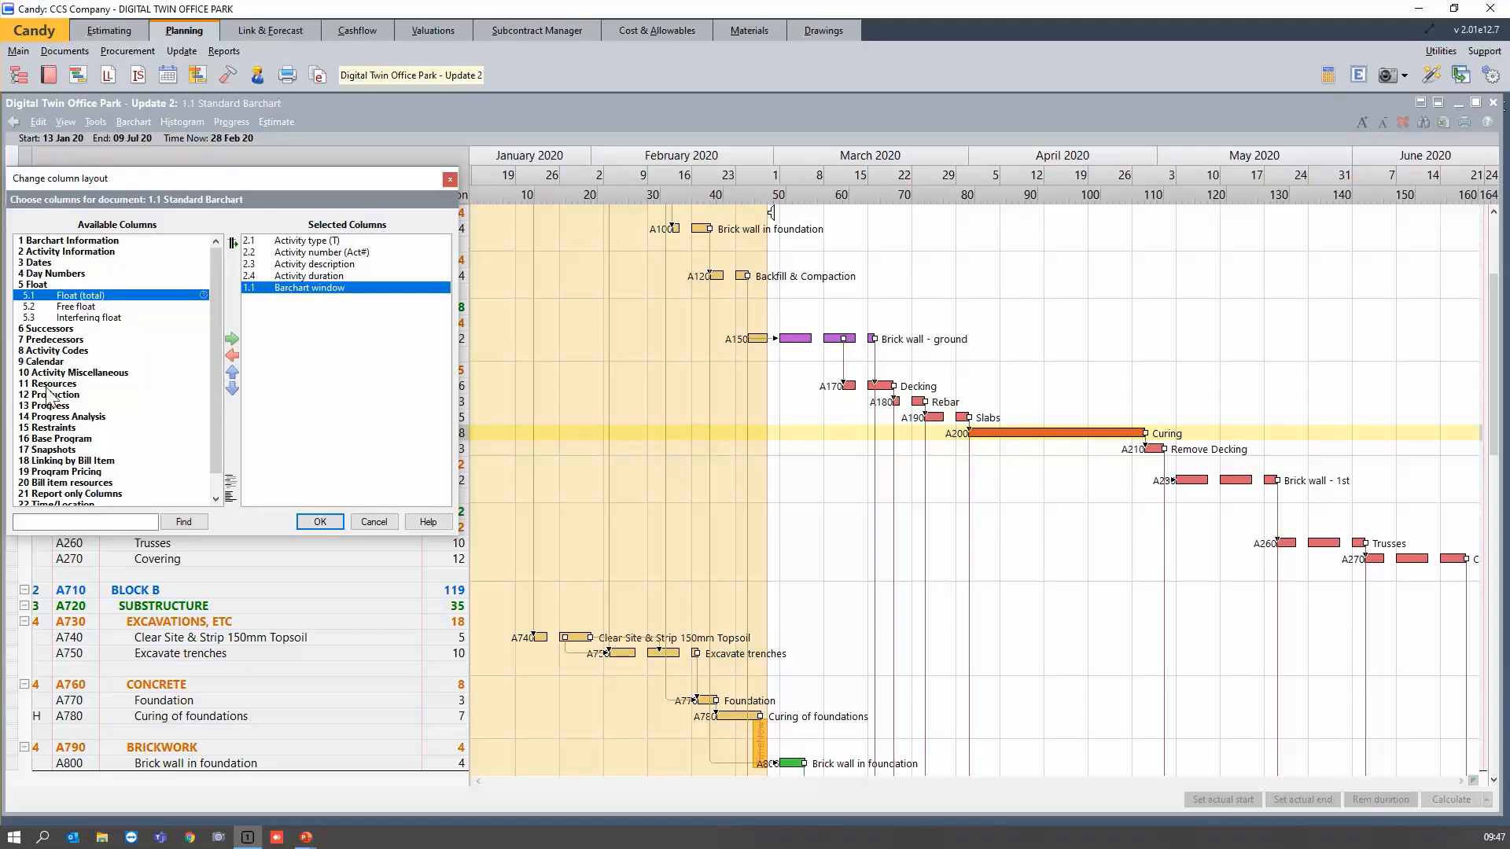
pyautogui.click(63, 362)
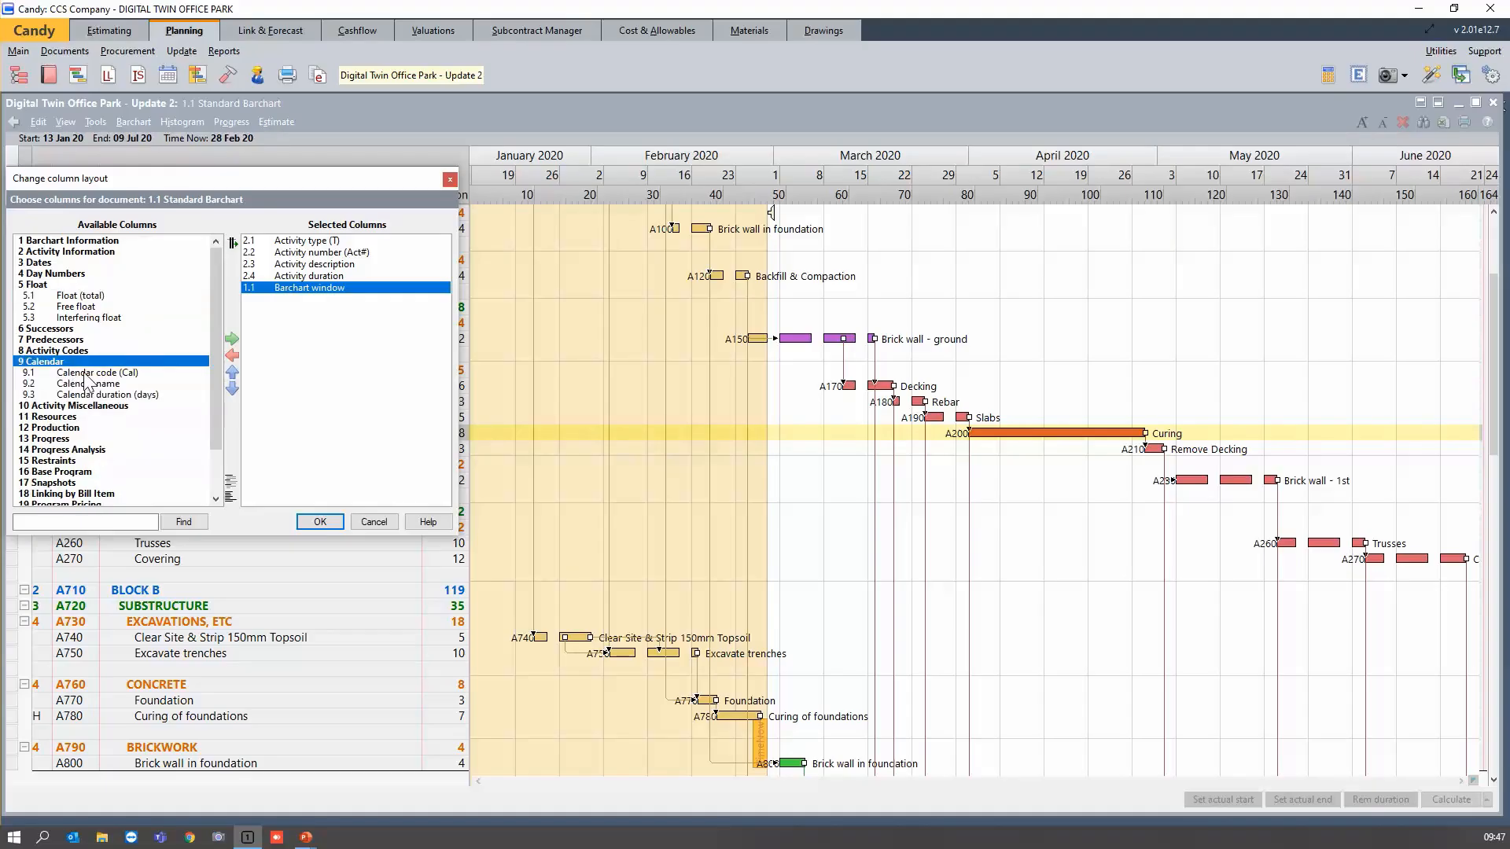
pyautogui.doubleClick(83, 373)
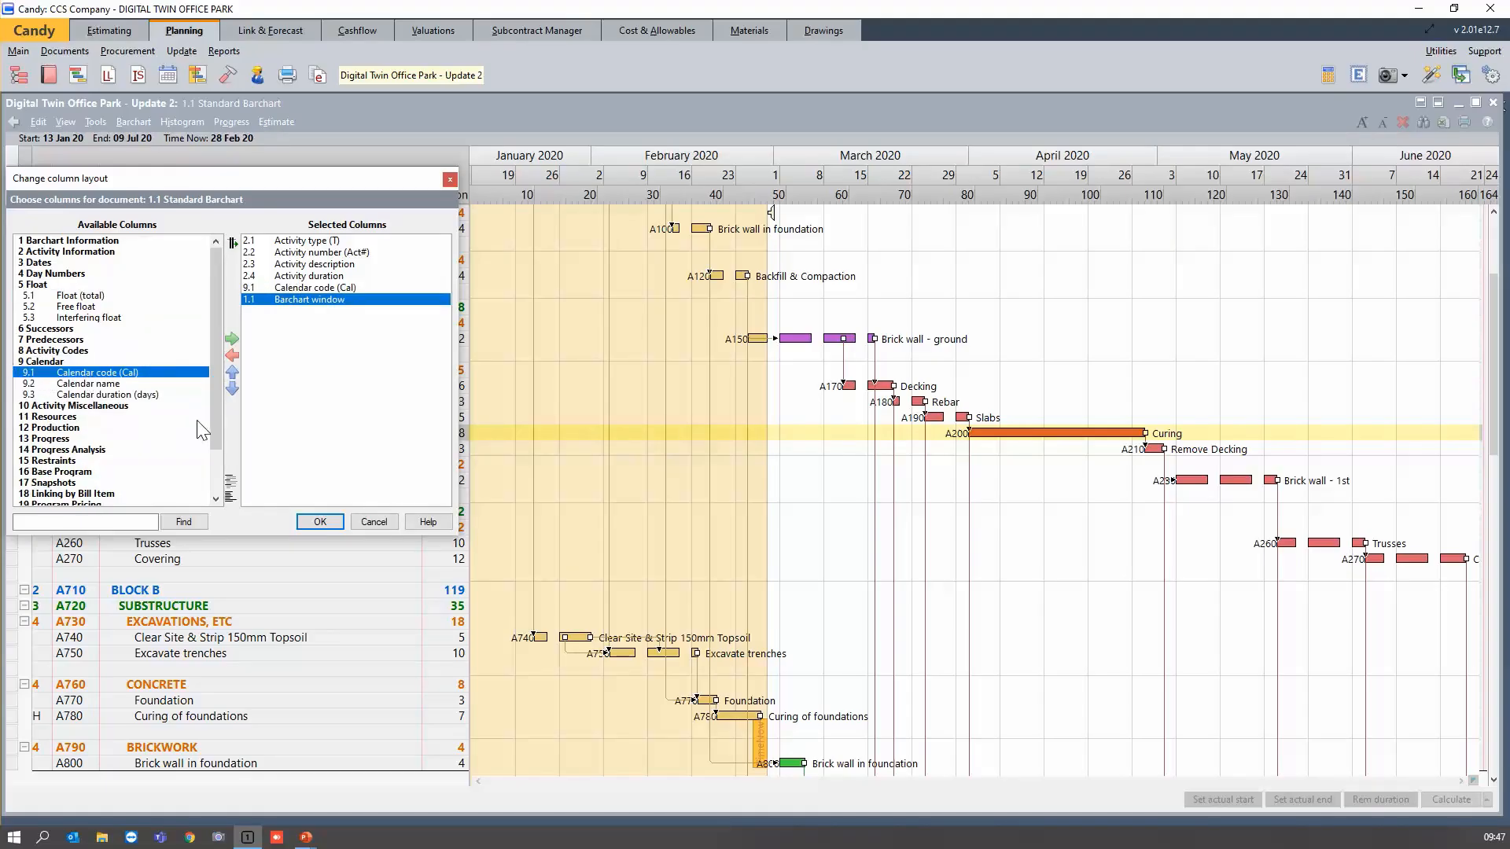
pyautogui.click(320, 521)
# Examine the calendar code of Block A's Curing activity A200 and the type code for working through non-working days.
pyautogui.click(477, 438)
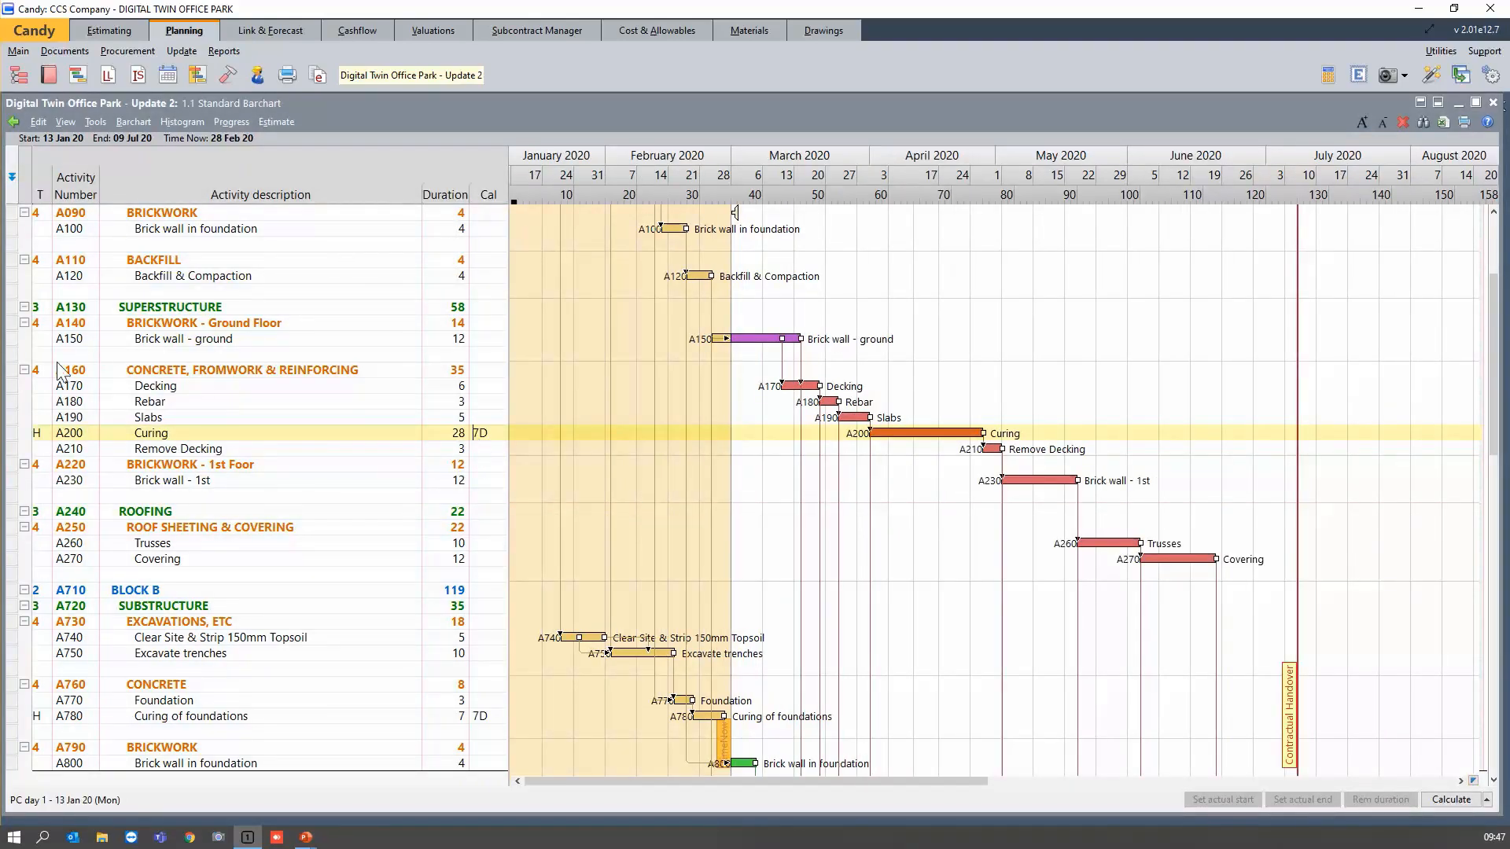
pyautogui.doubleClick(40, 437)
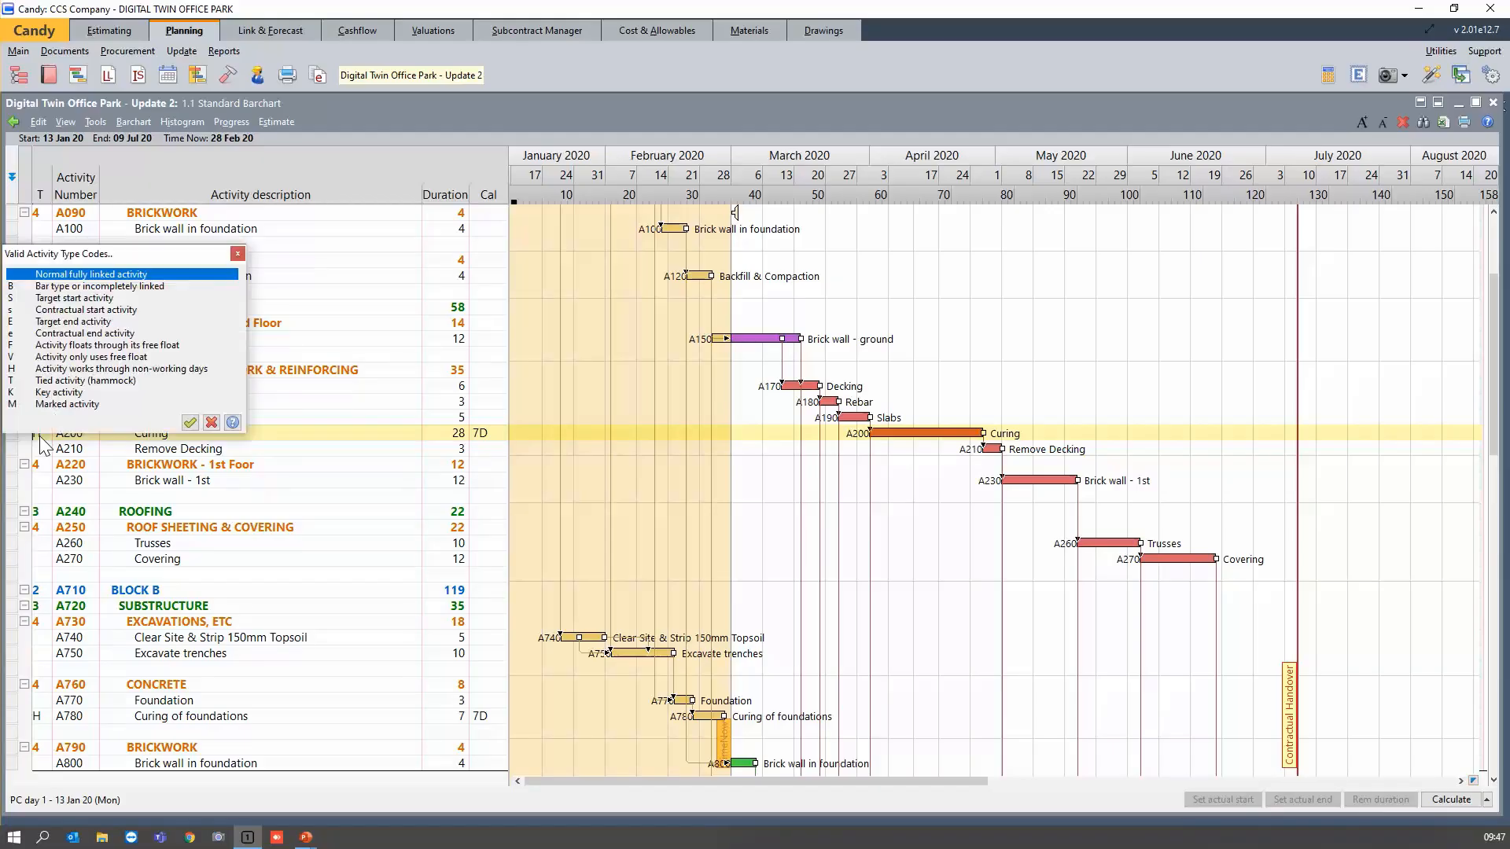
pyautogui.click(57, 368)
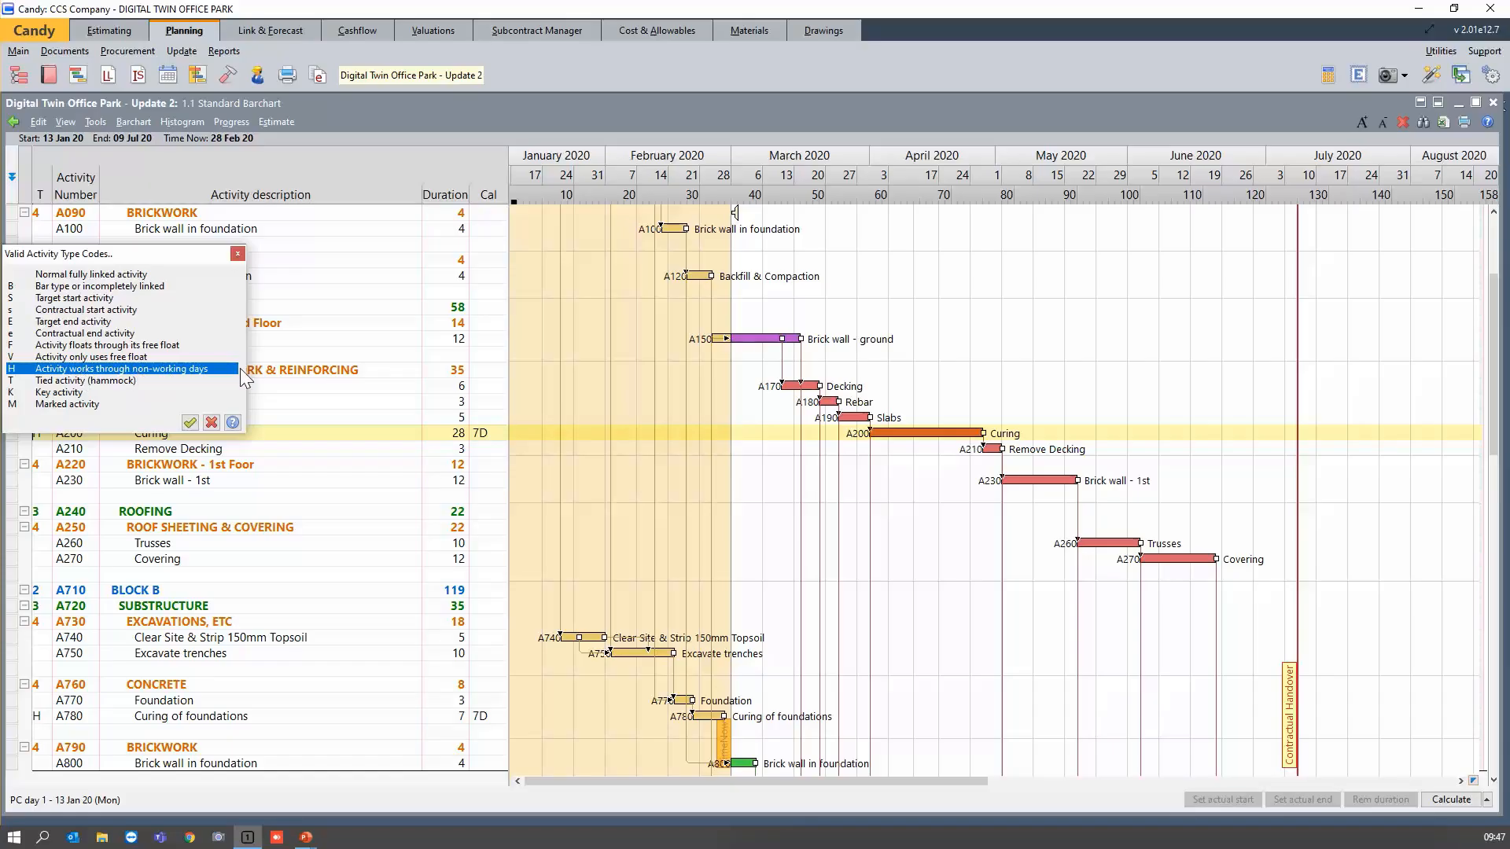
pyautogui.click(238, 254)
# Switch the barchart's display calendar back to 7D Universal.
pyautogui.click(862, 305)
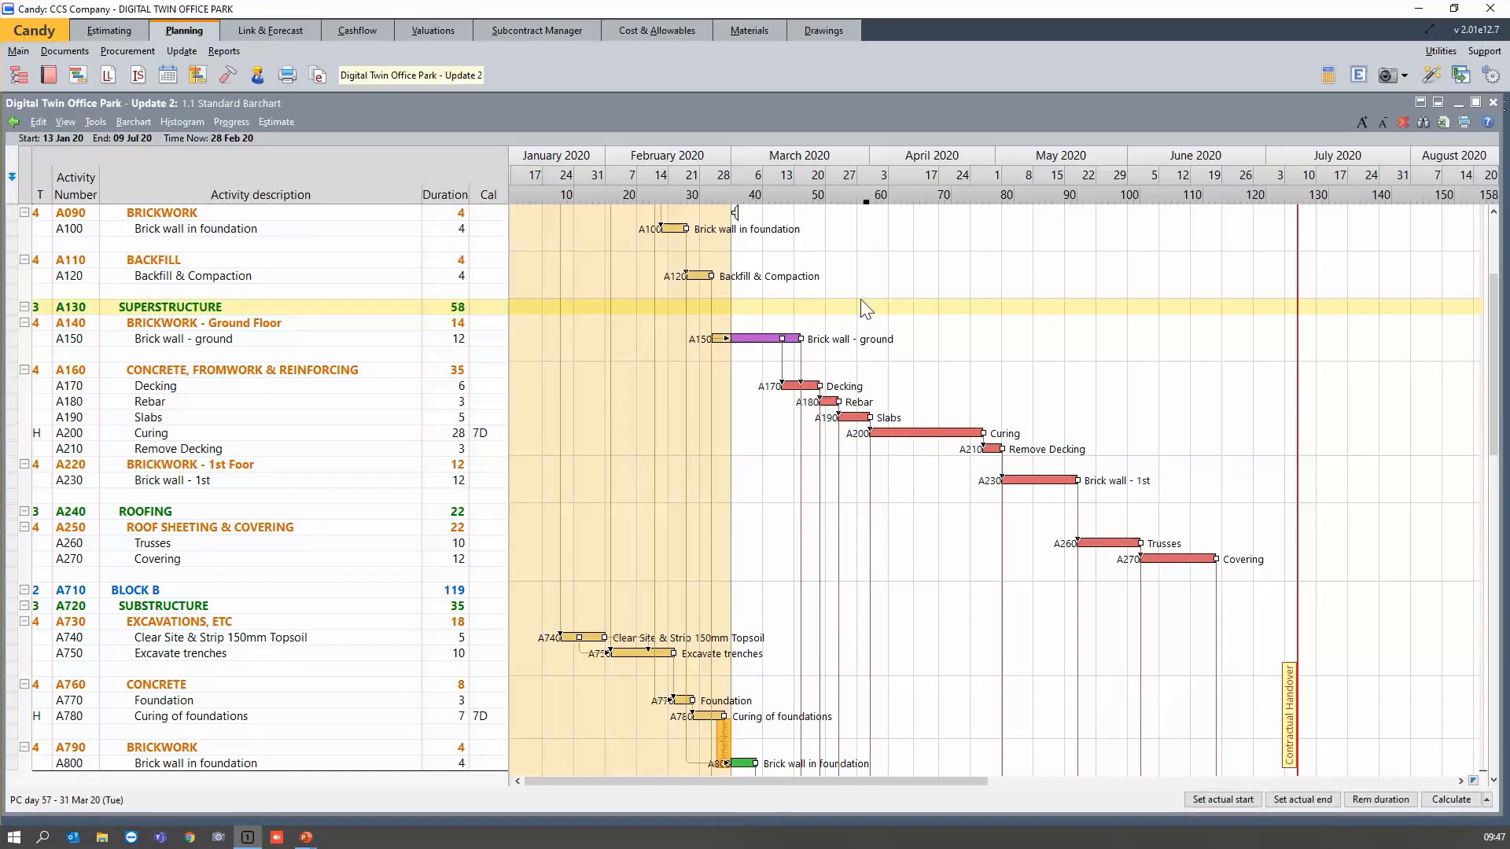
pyautogui.rightClick(850, 200)
pyautogui.click(869, 176)
pyautogui.click(818, 126)
pyautogui.click(885, 168)
pyautogui.click(979, 338)
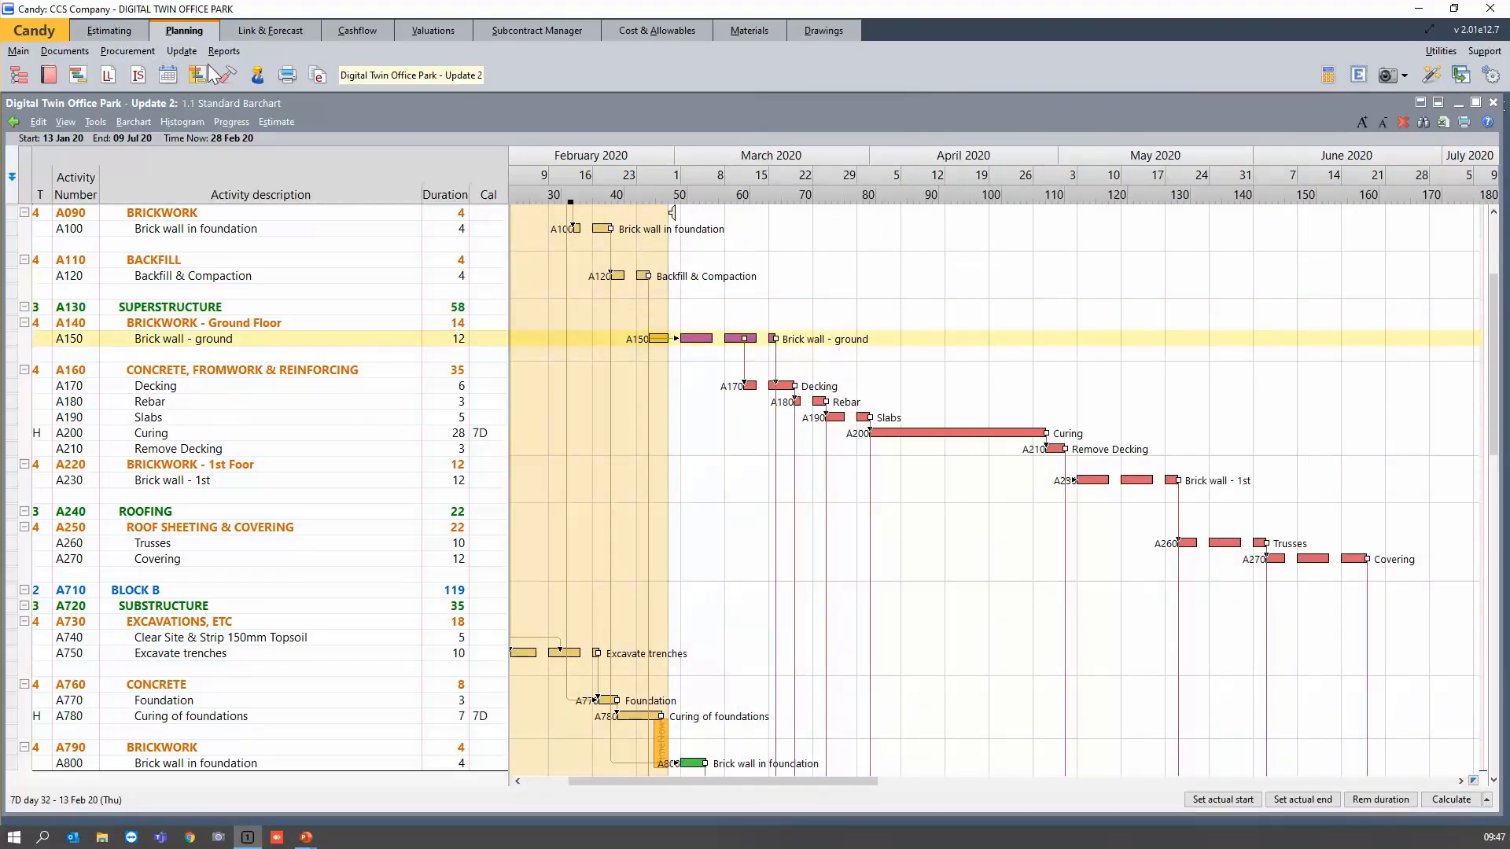
# Open the report manager and preview the Cause of Delay report.
pyautogui.click(293, 74)
pyautogui.doubleClick(562, 445)
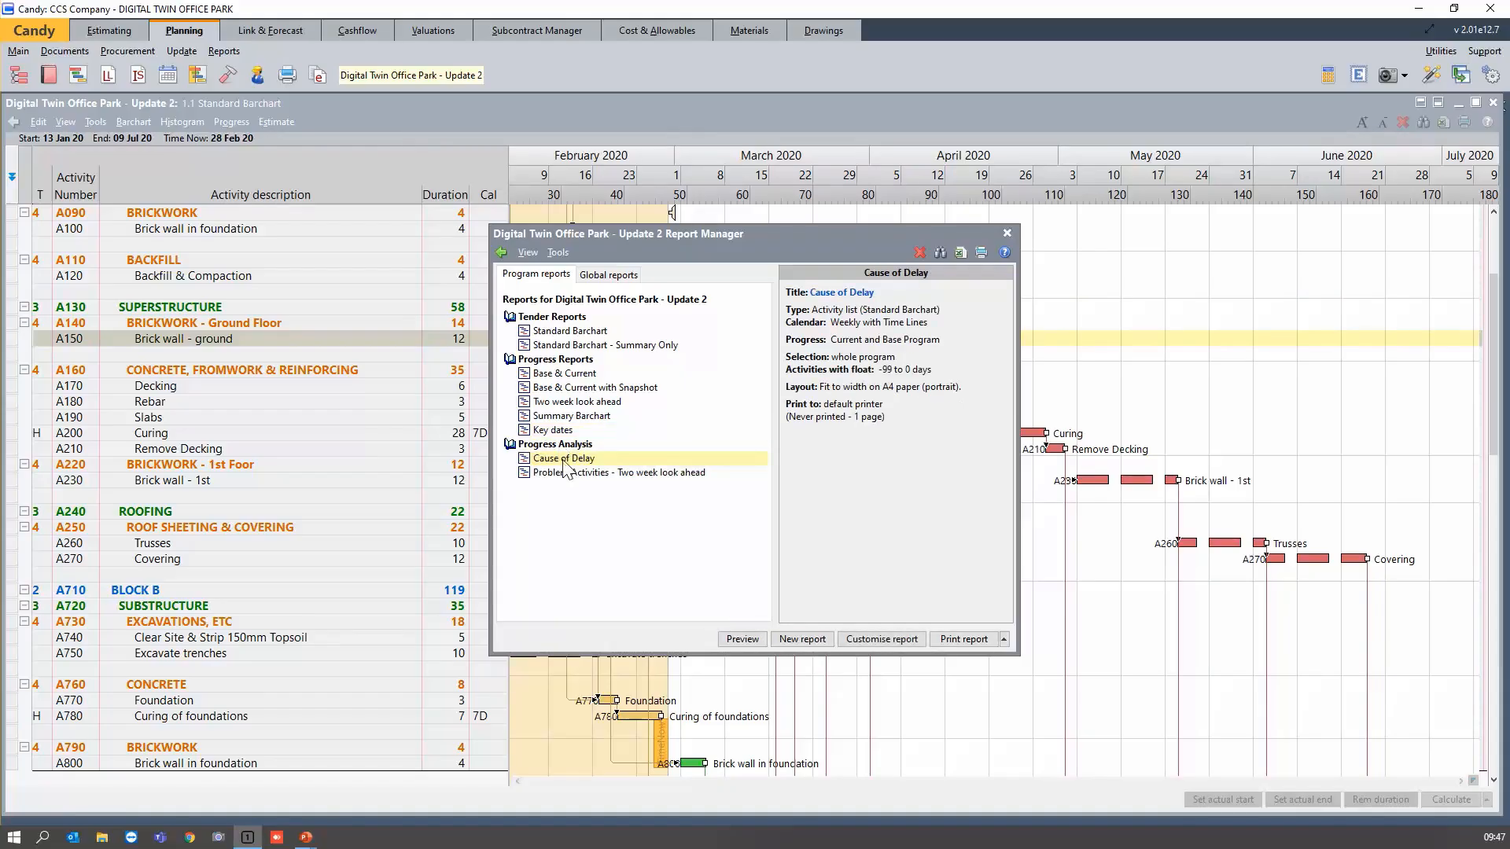
pyautogui.click(563, 460)
pyautogui.click(563, 474)
pyautogui.click(563, 462)
pyautogui.click(743, 639)
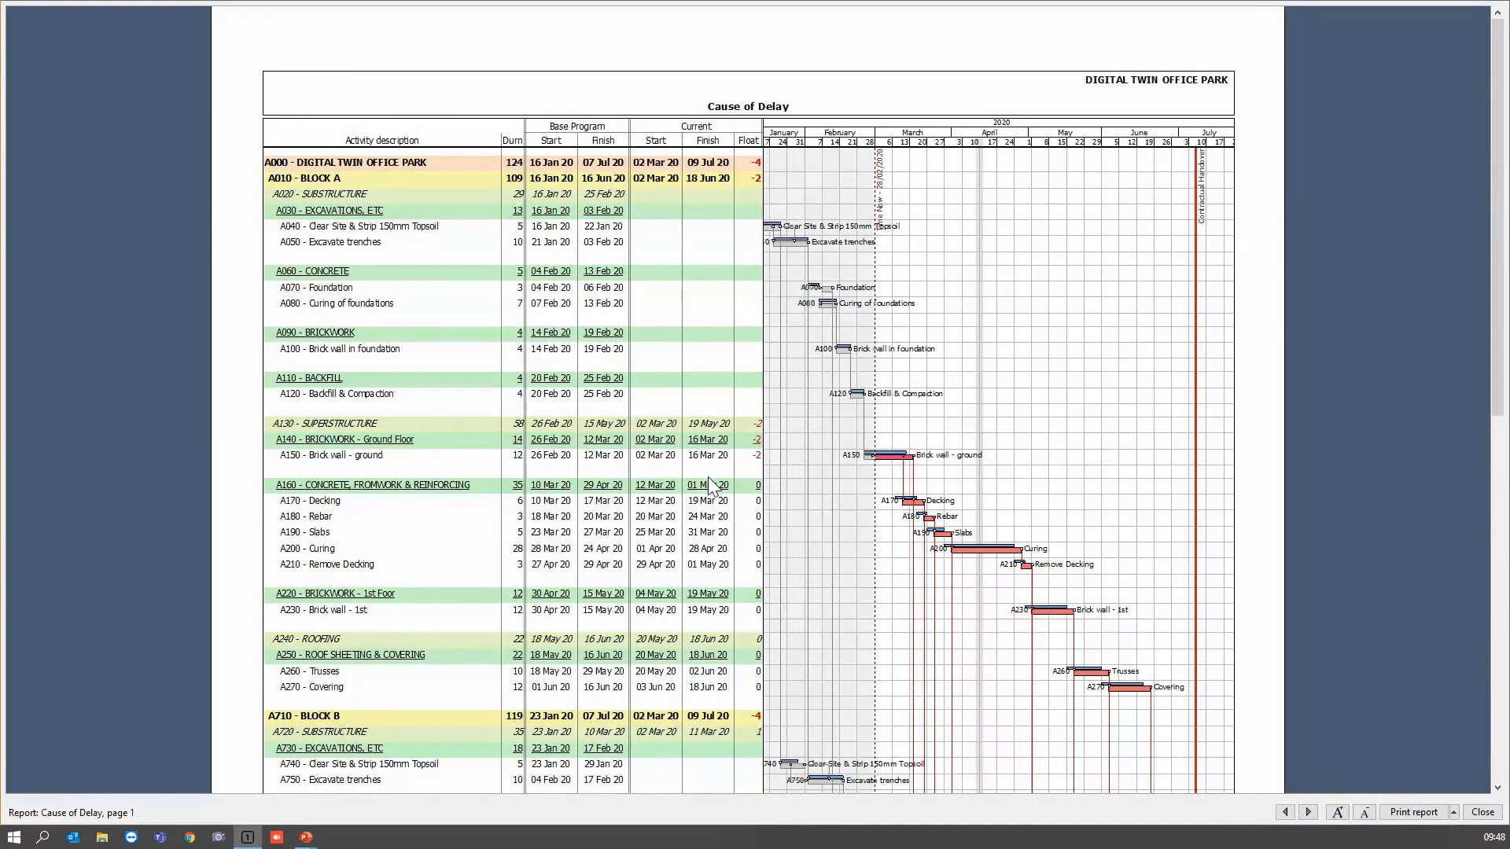
# Examine the float of the Block A and Block B activities in the Cause of Delay report and close the preview.
pyautogui.scroll(-2, 1502, 146)
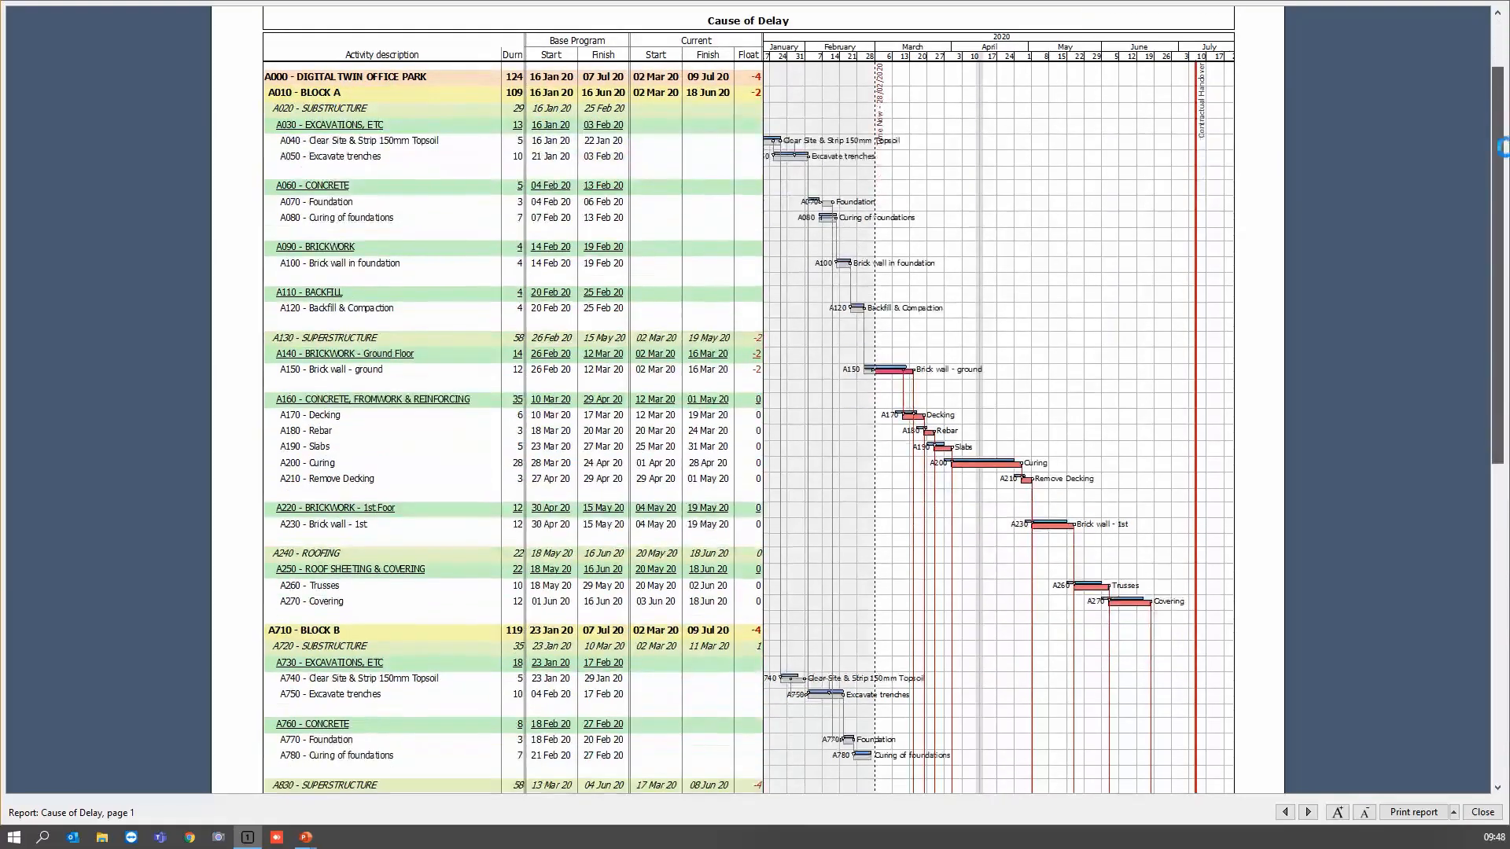
pyautogui.scroll(-10, 1502, 147)
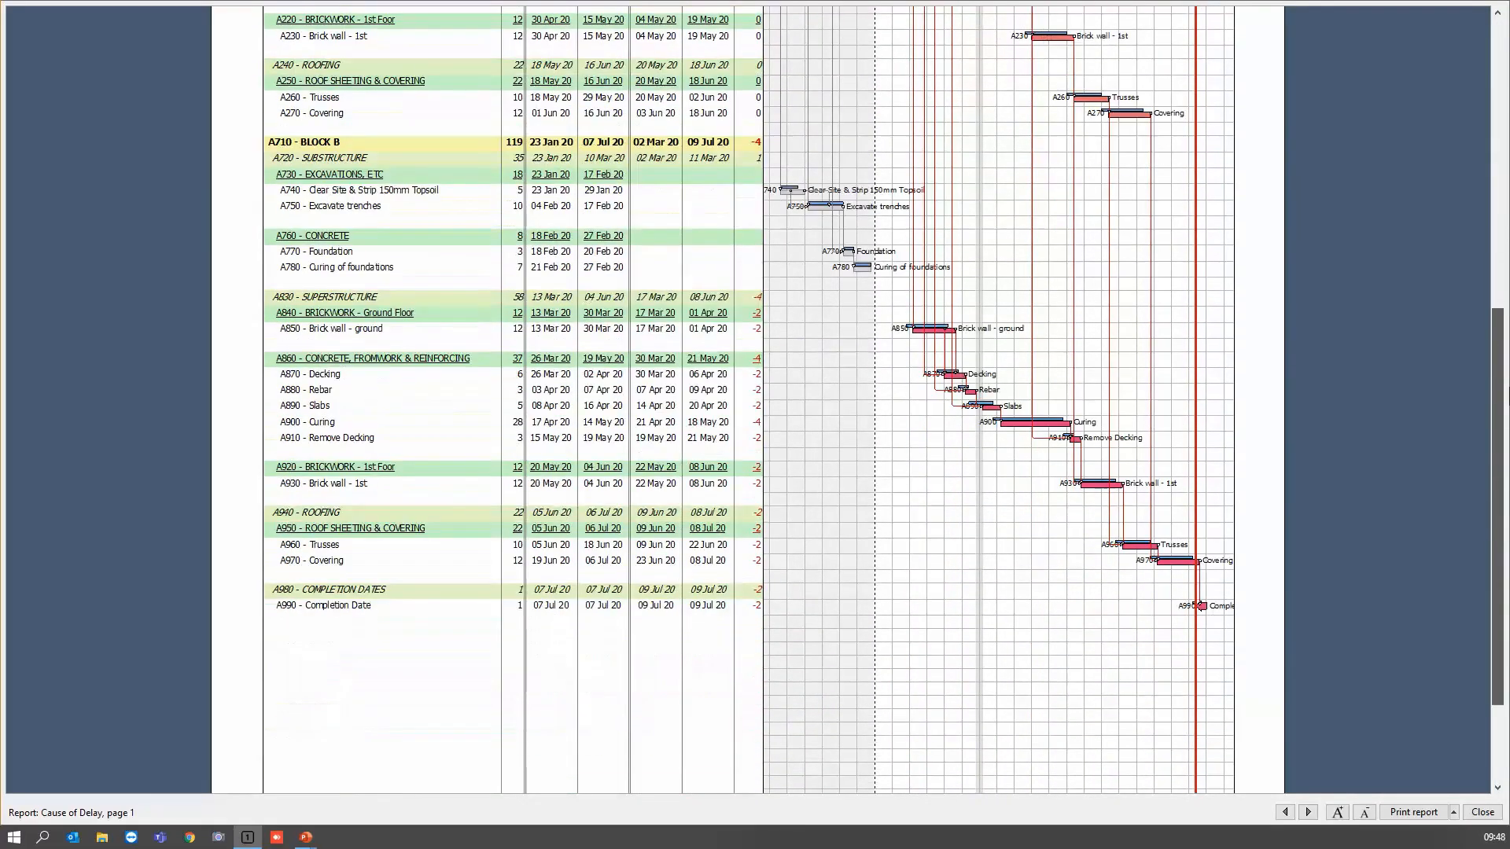
pyautogui.moveTo(1498, 377); pyautogui.dragTo(1489, 103)
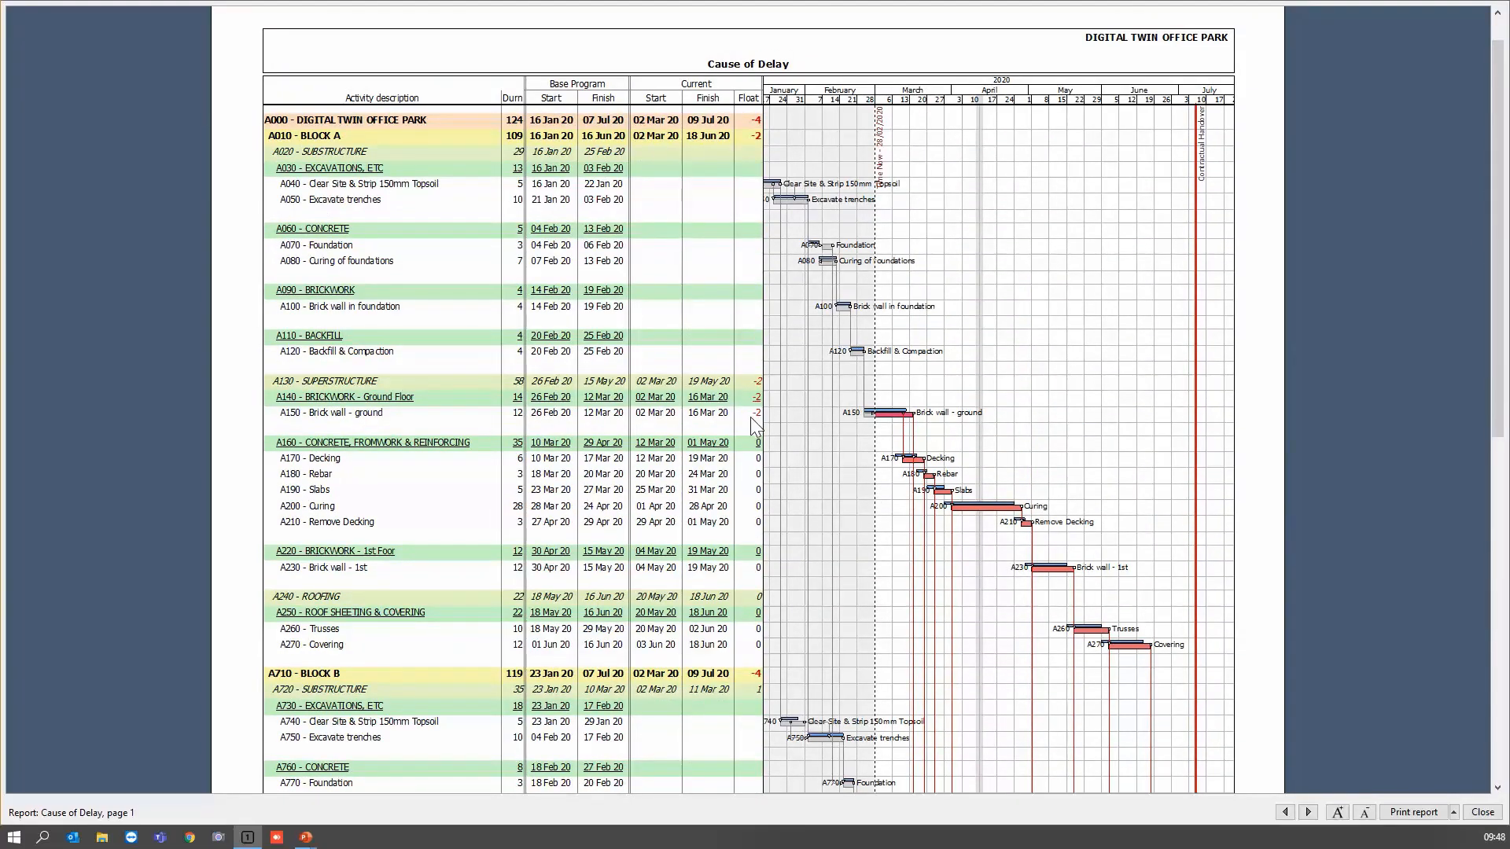
pyautogui.moveTo(1501, 182); pyautogui.dragTo(1498, 392)
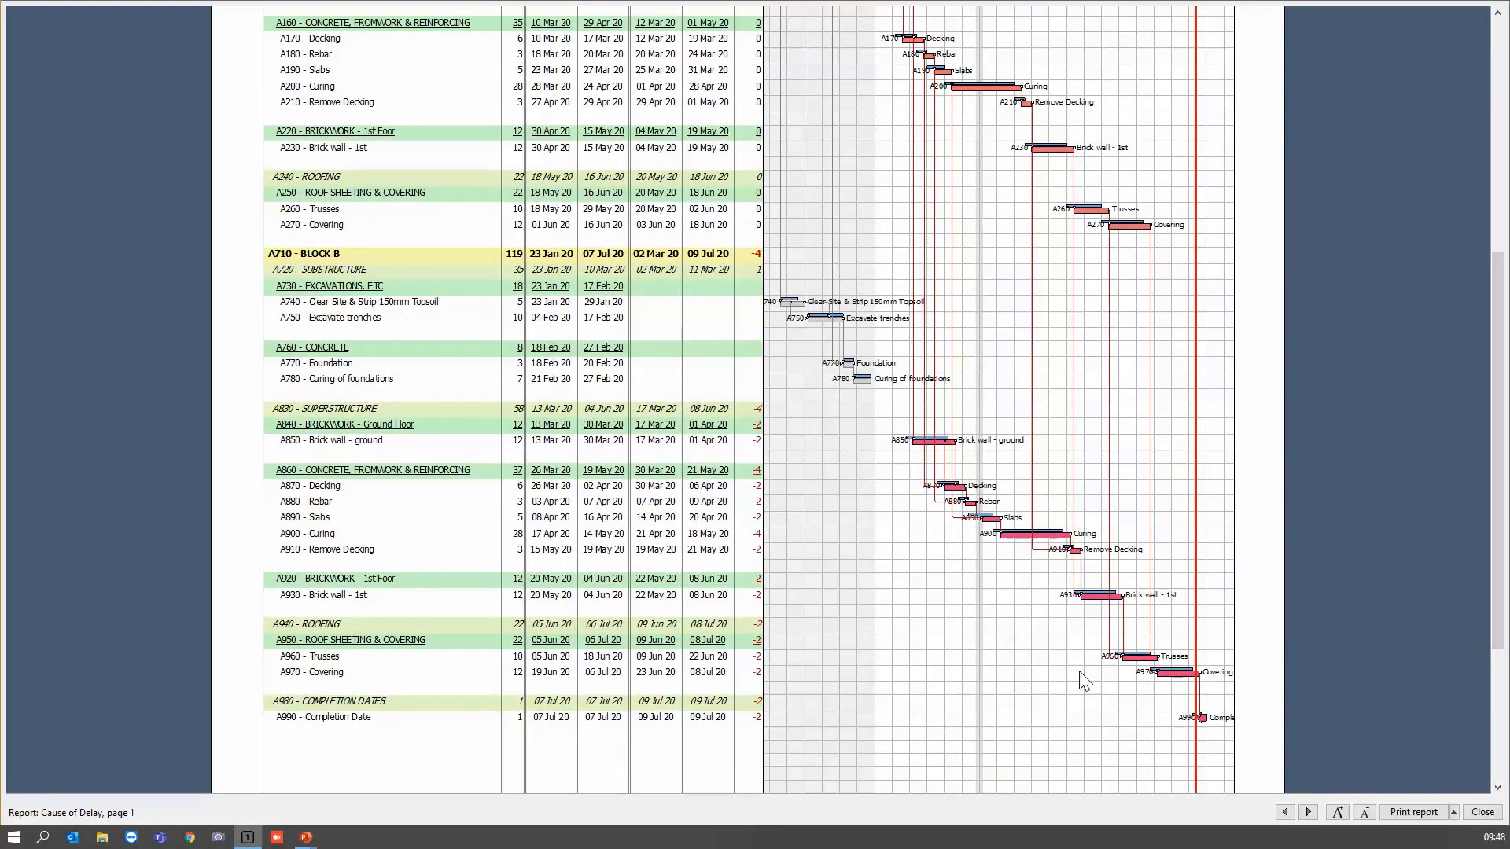
pyautogui.click(1480, 812)
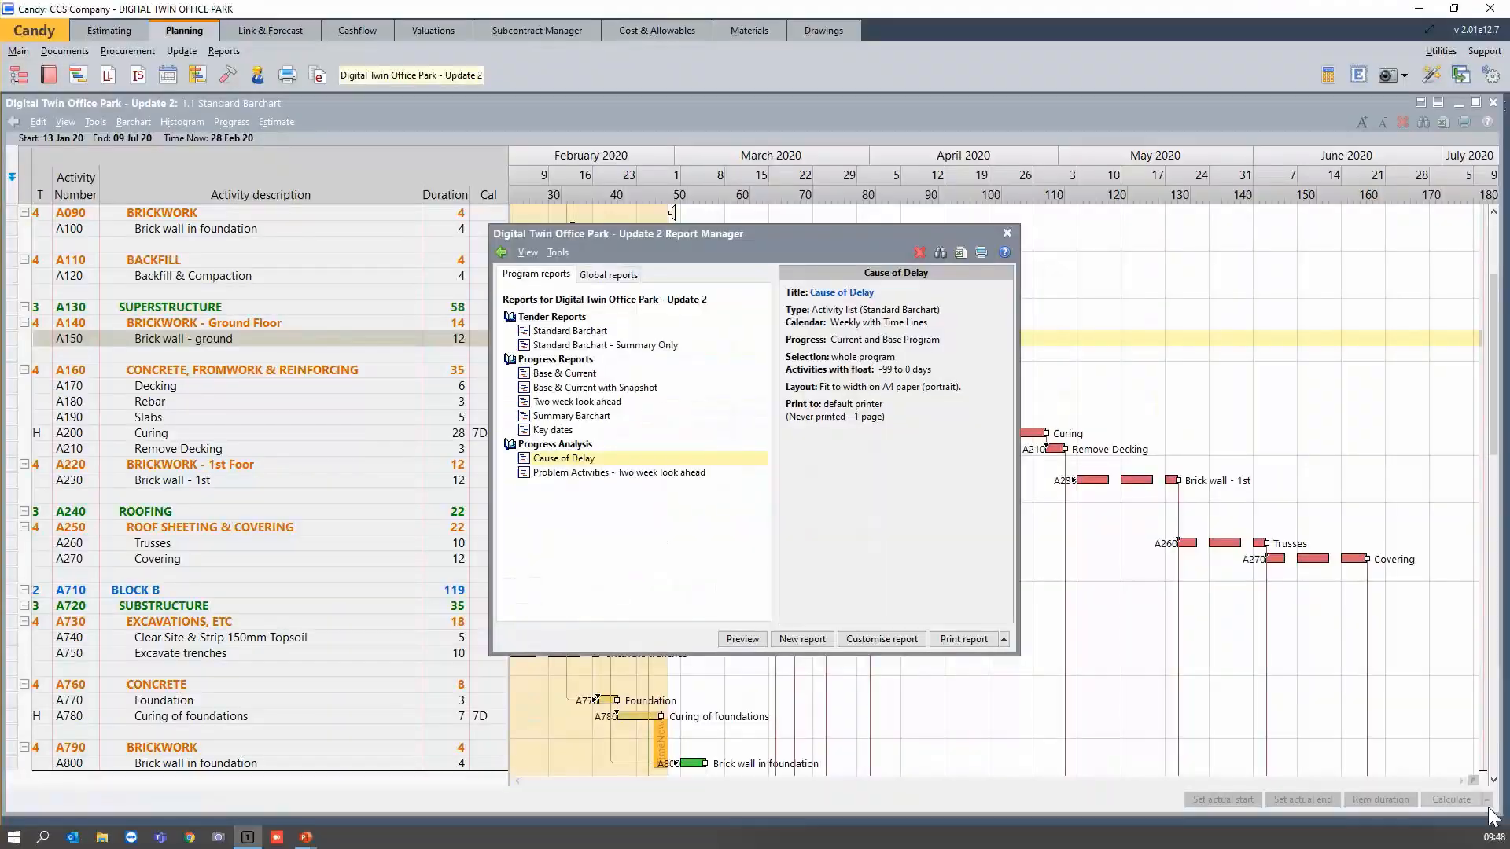
# Check the report manager's new-report options for the Problem Activities - Two week look ahead management report.
pyautogui.click(664, 474)
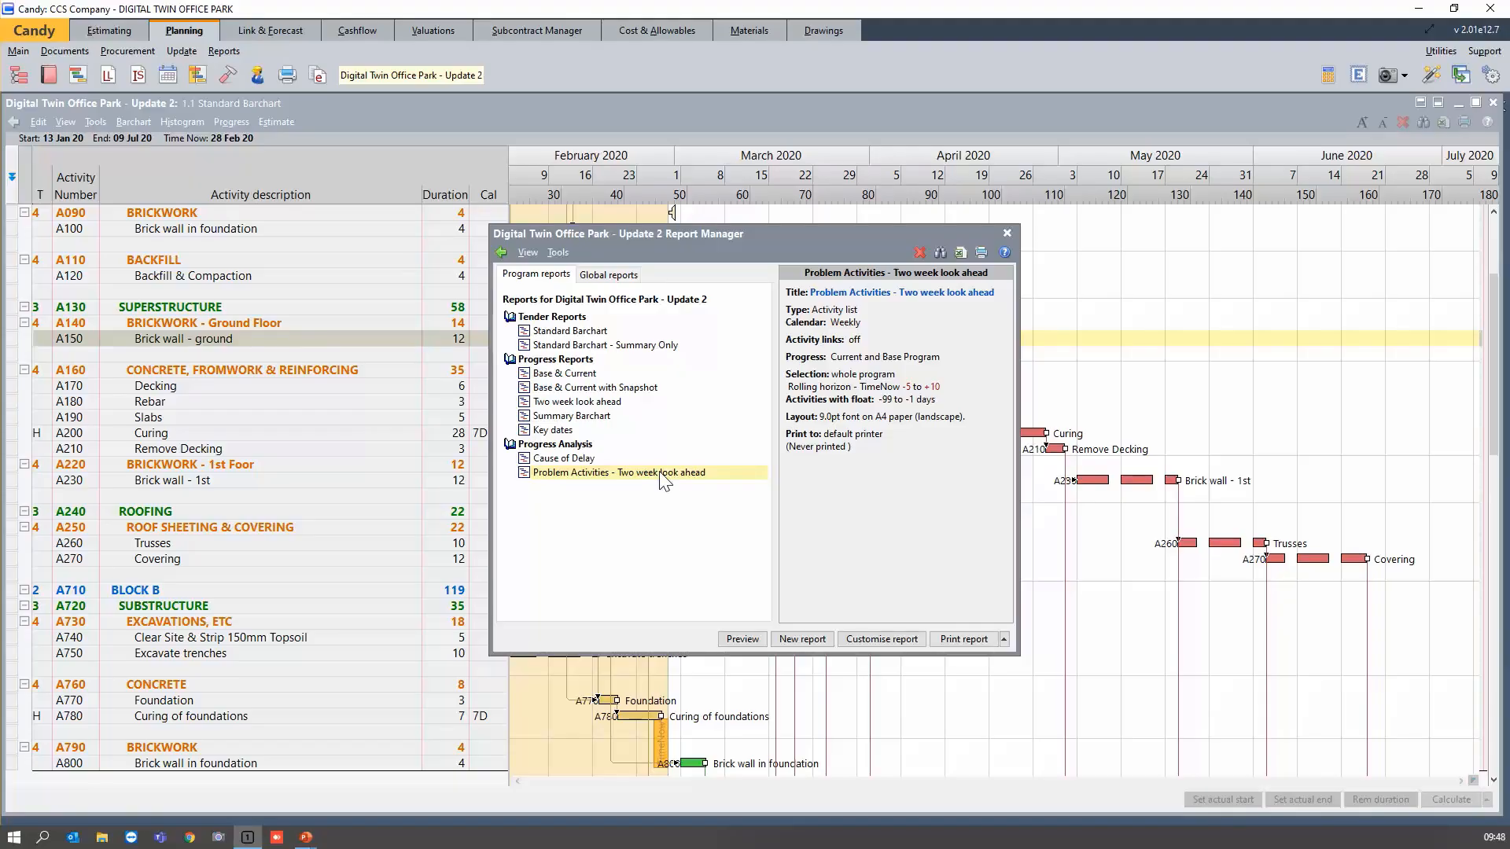
pyautogui.click(796, 639)
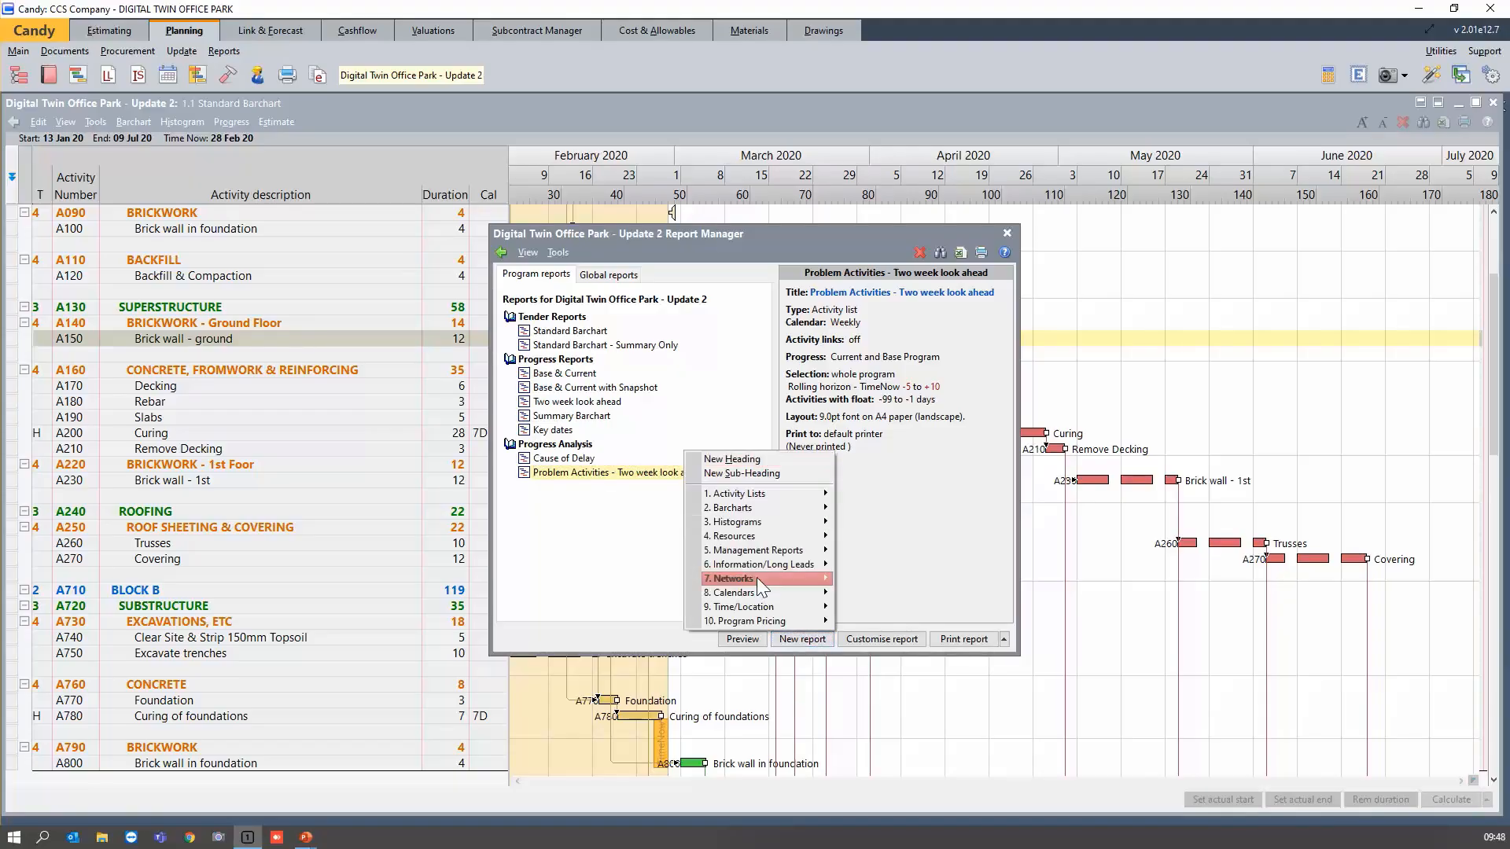
pyautogui.moveTo(769, 552)
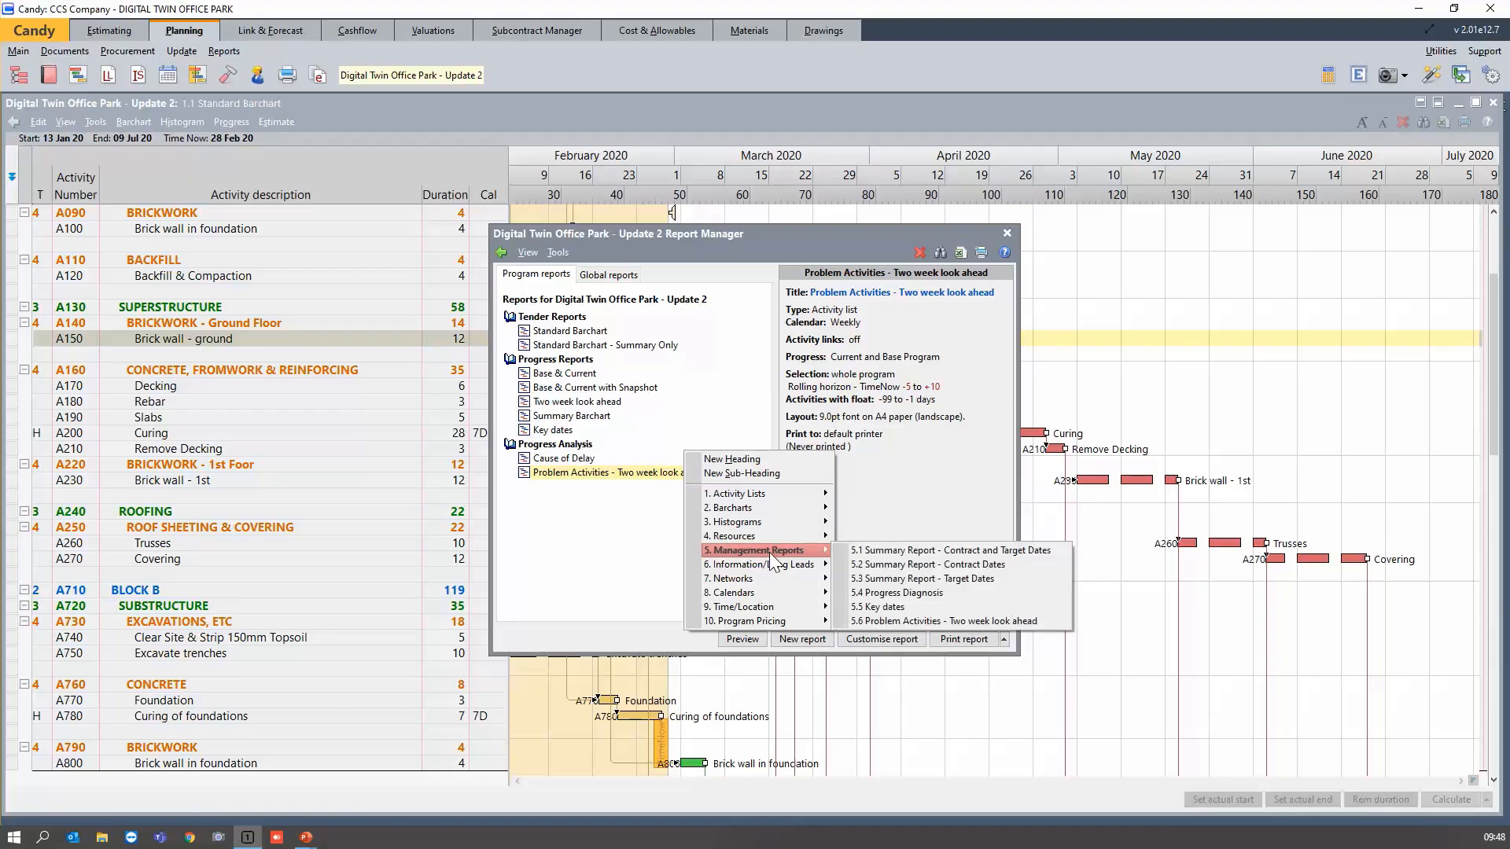
pyautogui.click(909, 620)
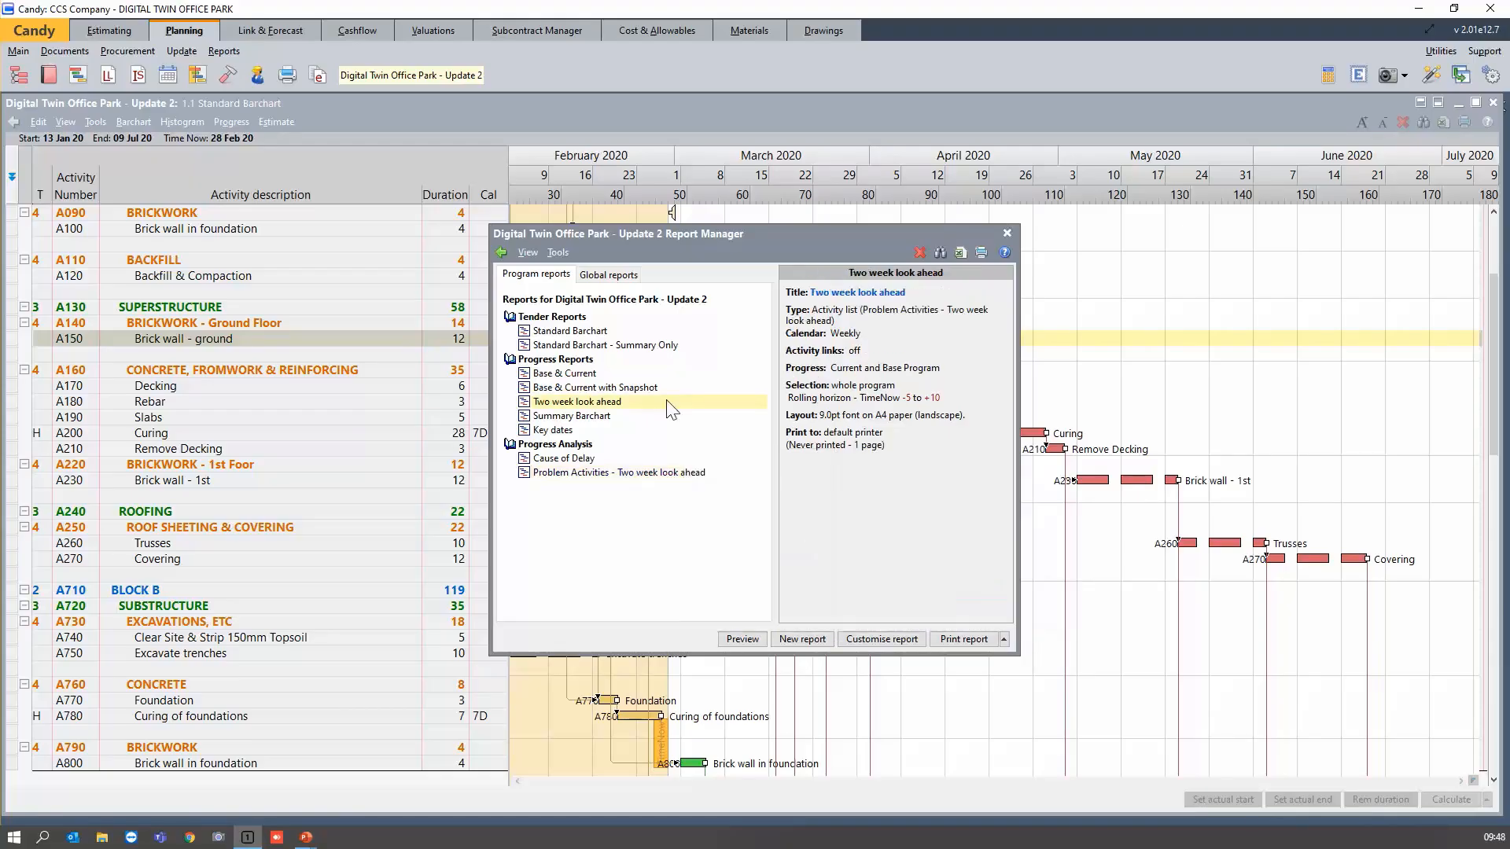
# Preview the Problem Activities - Two week look ahead report, examine the listed activities, and close the report manager.
pyautogui.click(646, 483)
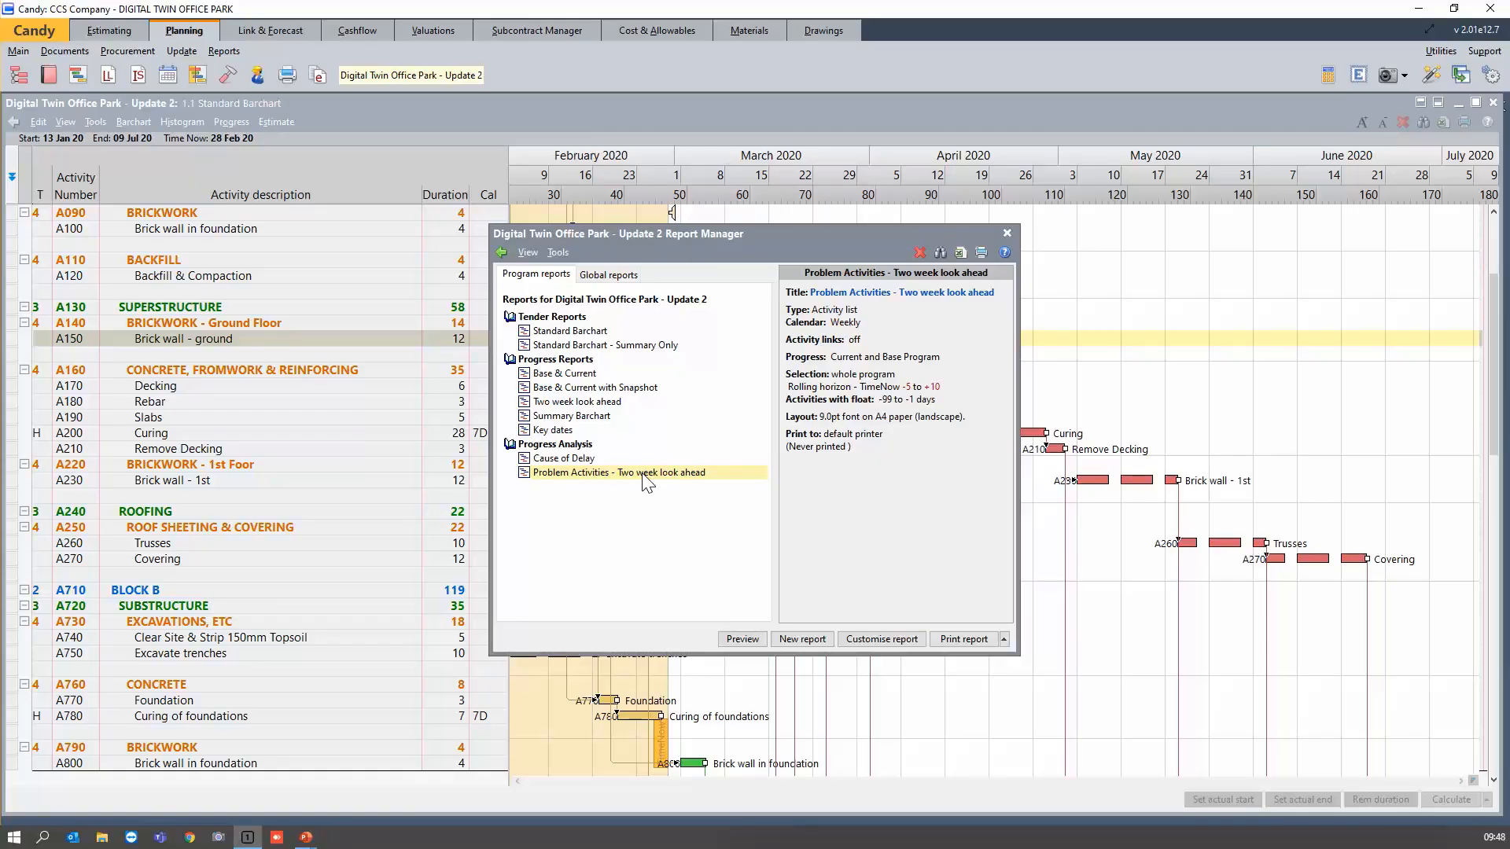
pyautogui.click(741, 639)
pyautogui.click(661, 462)
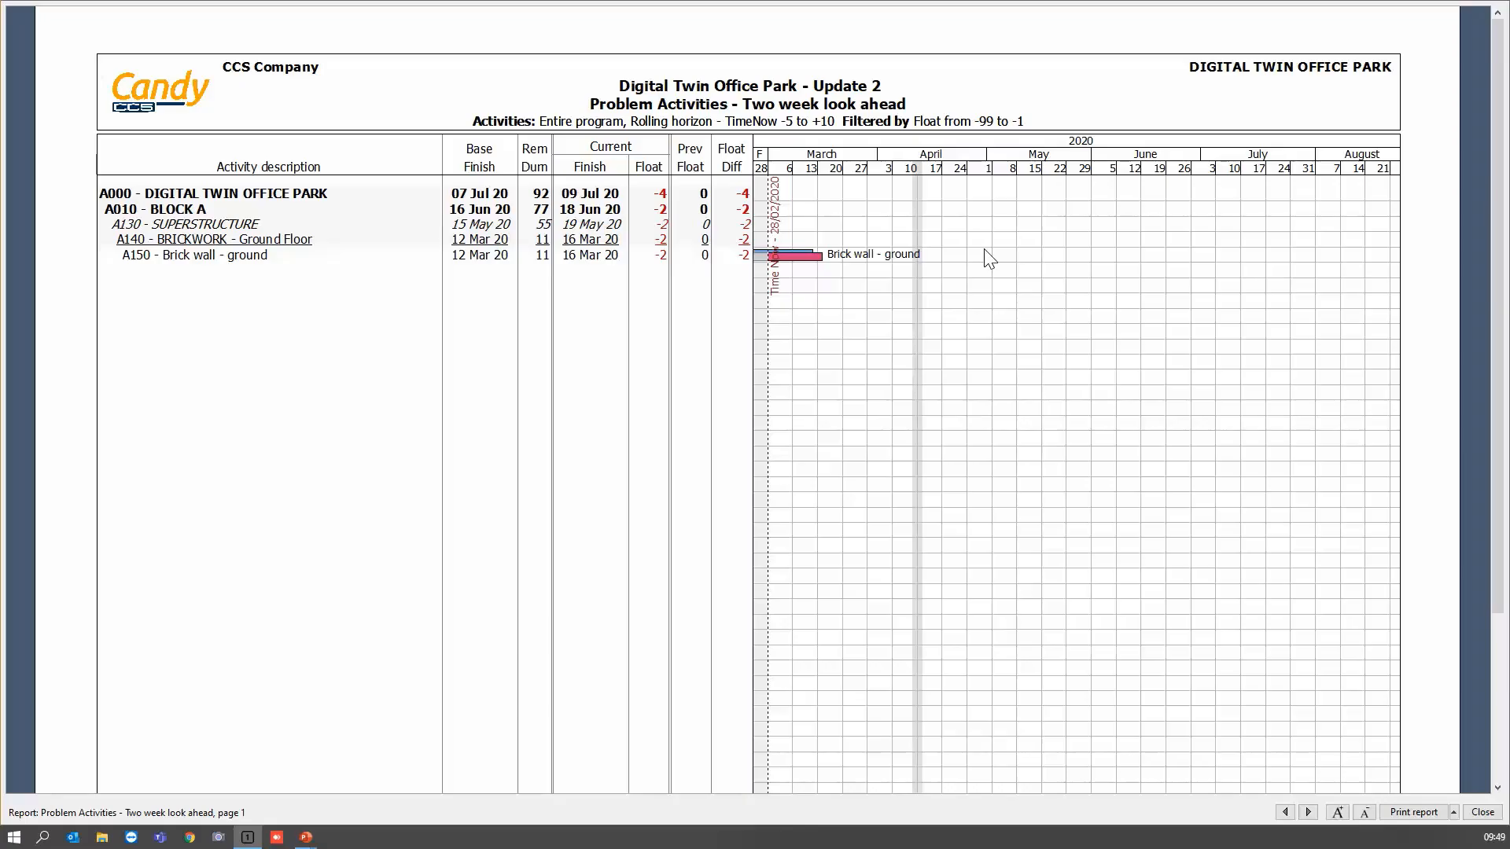
pyautogui.click(1483, 813)
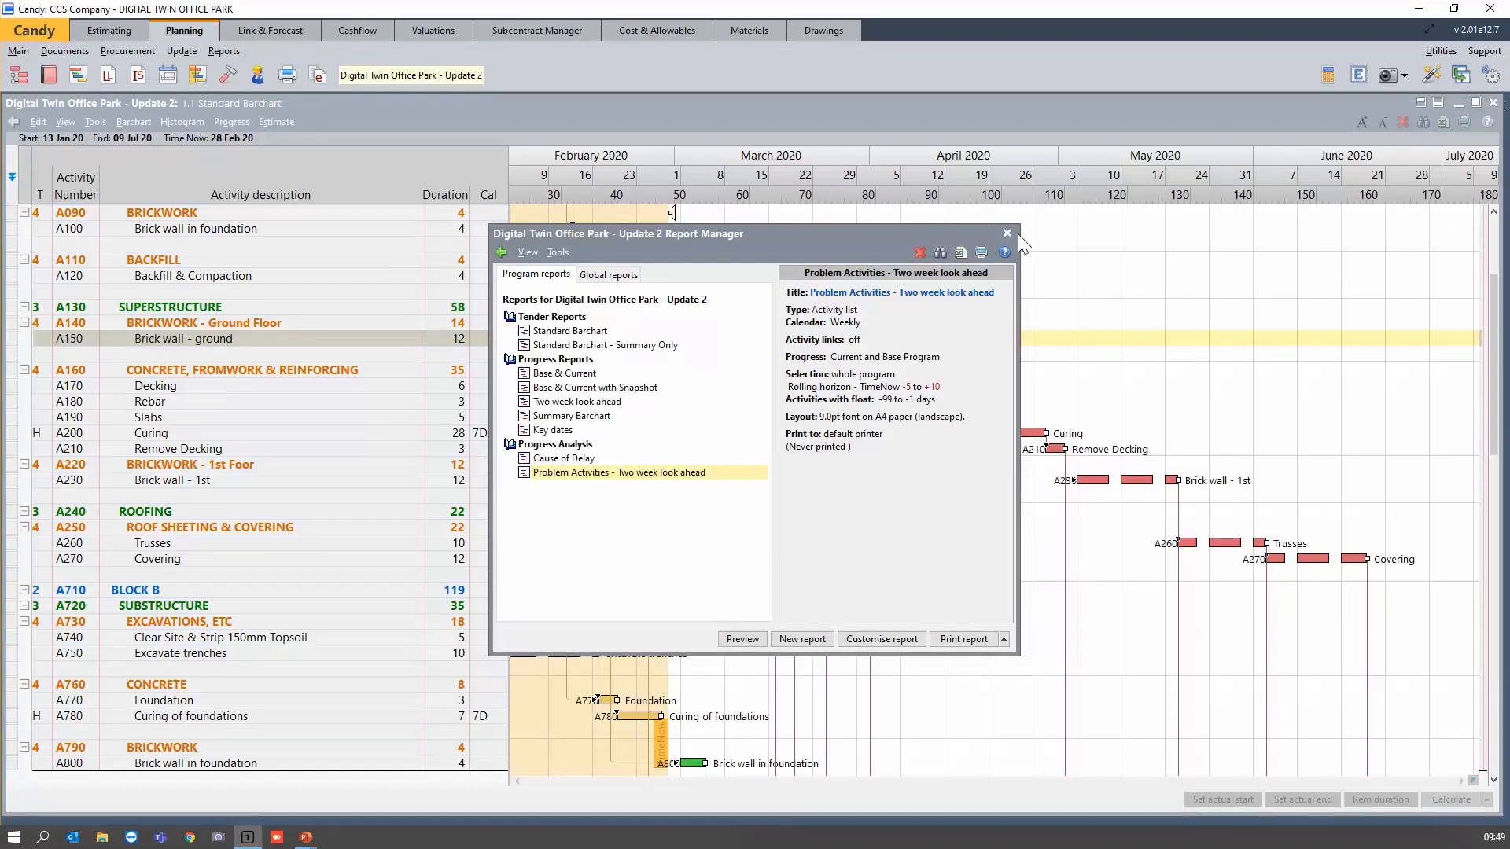
pyautogui.click(1008, 233)
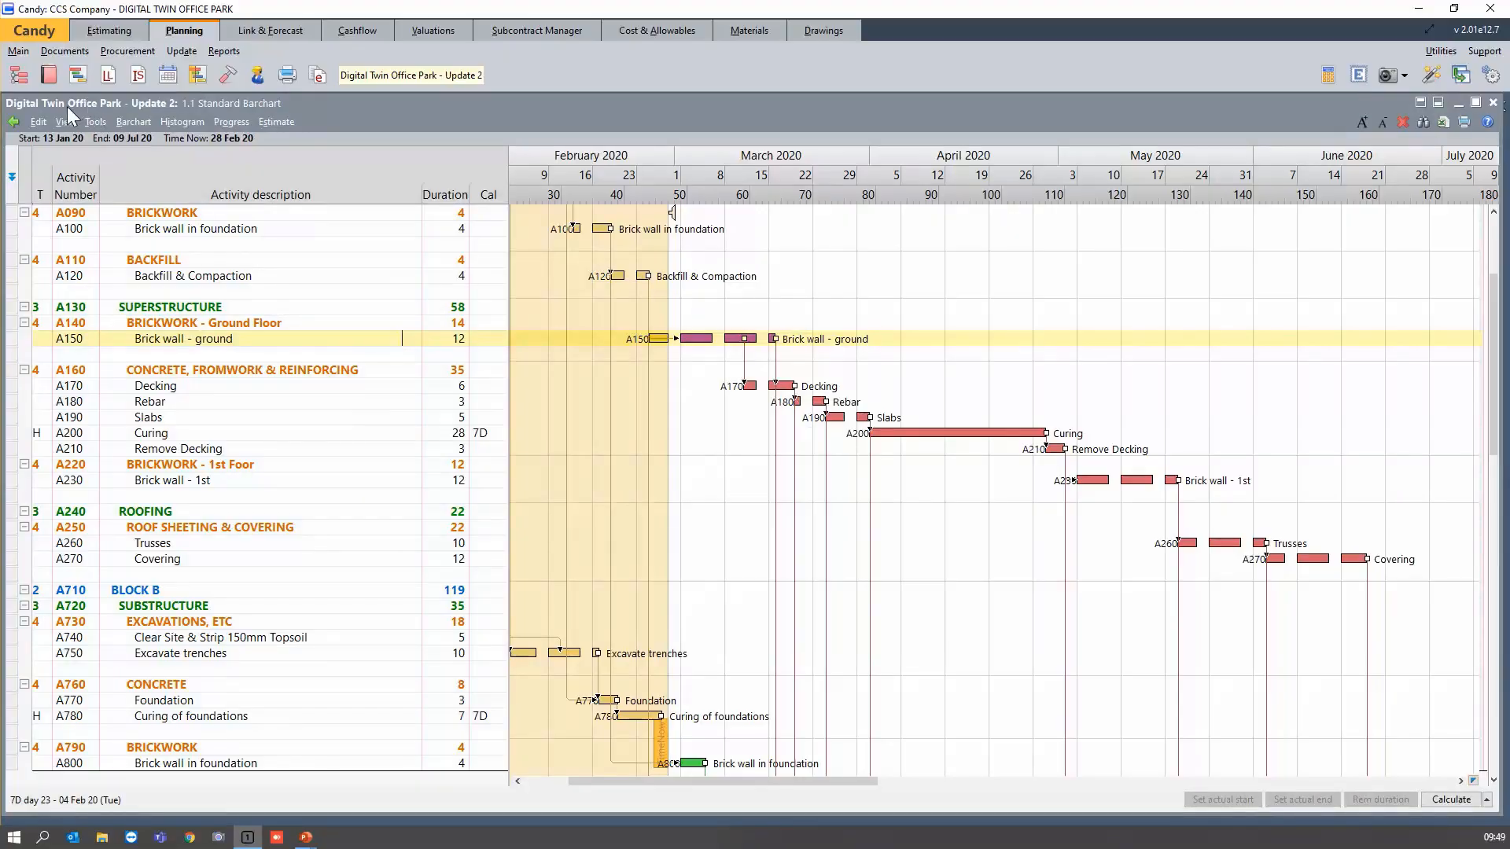
# Open the program calendars and examine the PC Project and 6D 6-Working Day calendars.
pyautogui.click(167, 75)
pyautogui.click(226, 327)
pyautogui.click(174, 250)
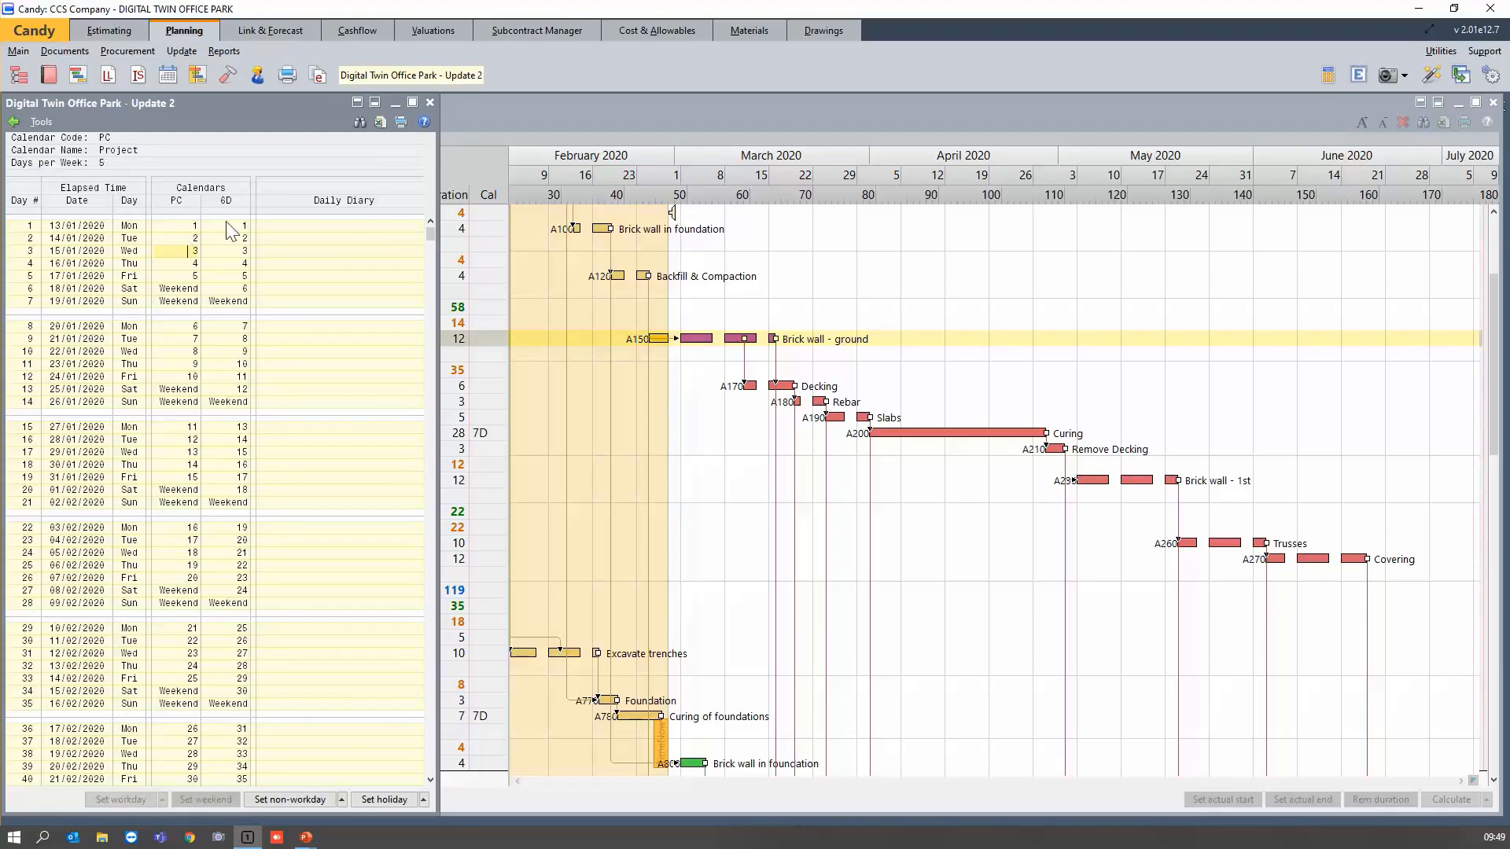
pyautogui.click(228, 202)
# Examine the days-per-week options for adding a new calendar, cancel without creating one, and return to the barchart.
pyautogui.click(44, 124)
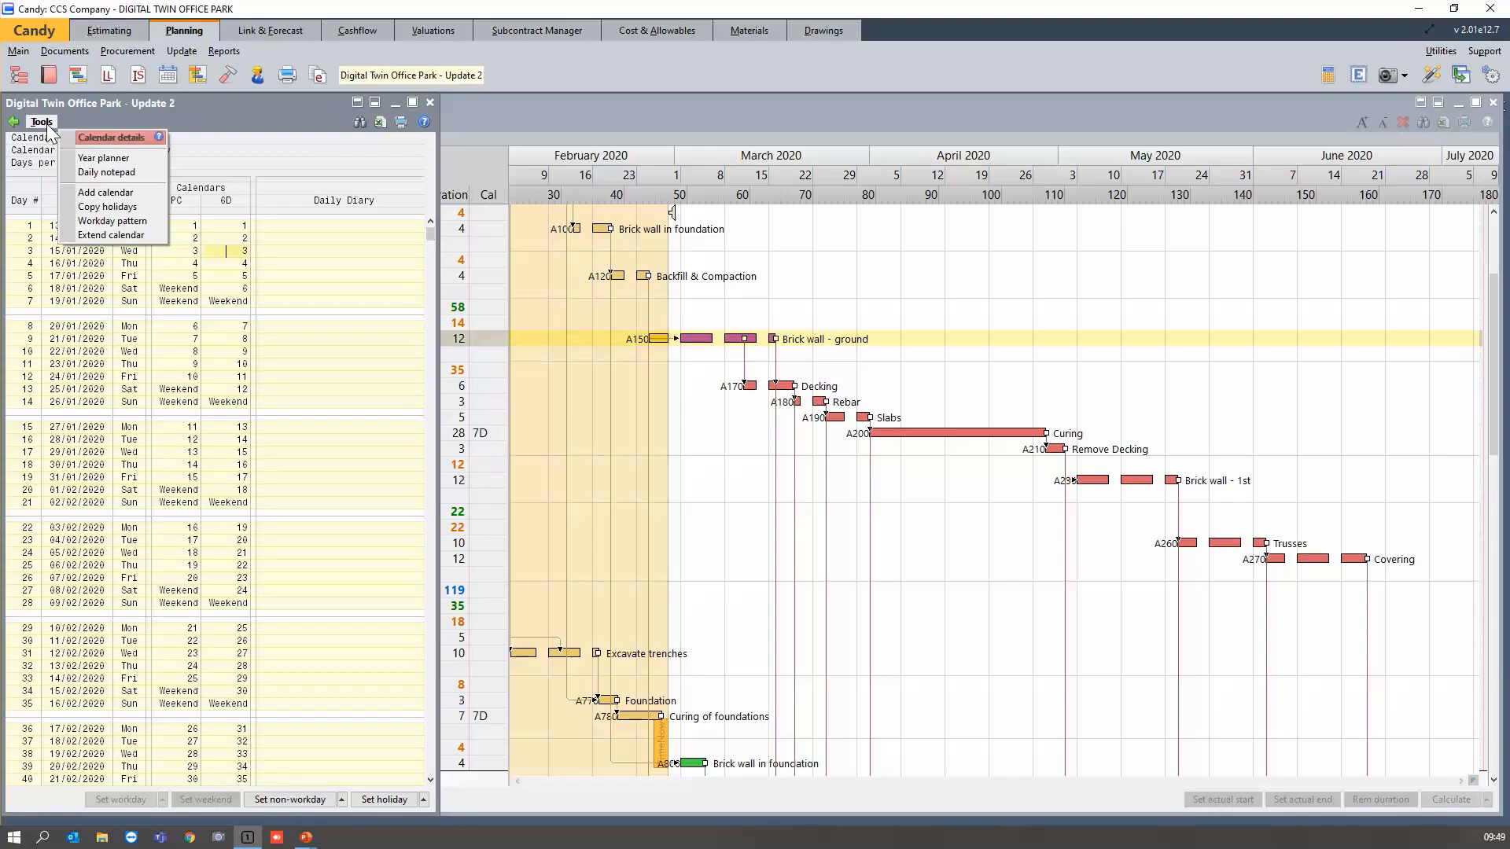
pyautogui.click(113, 192)
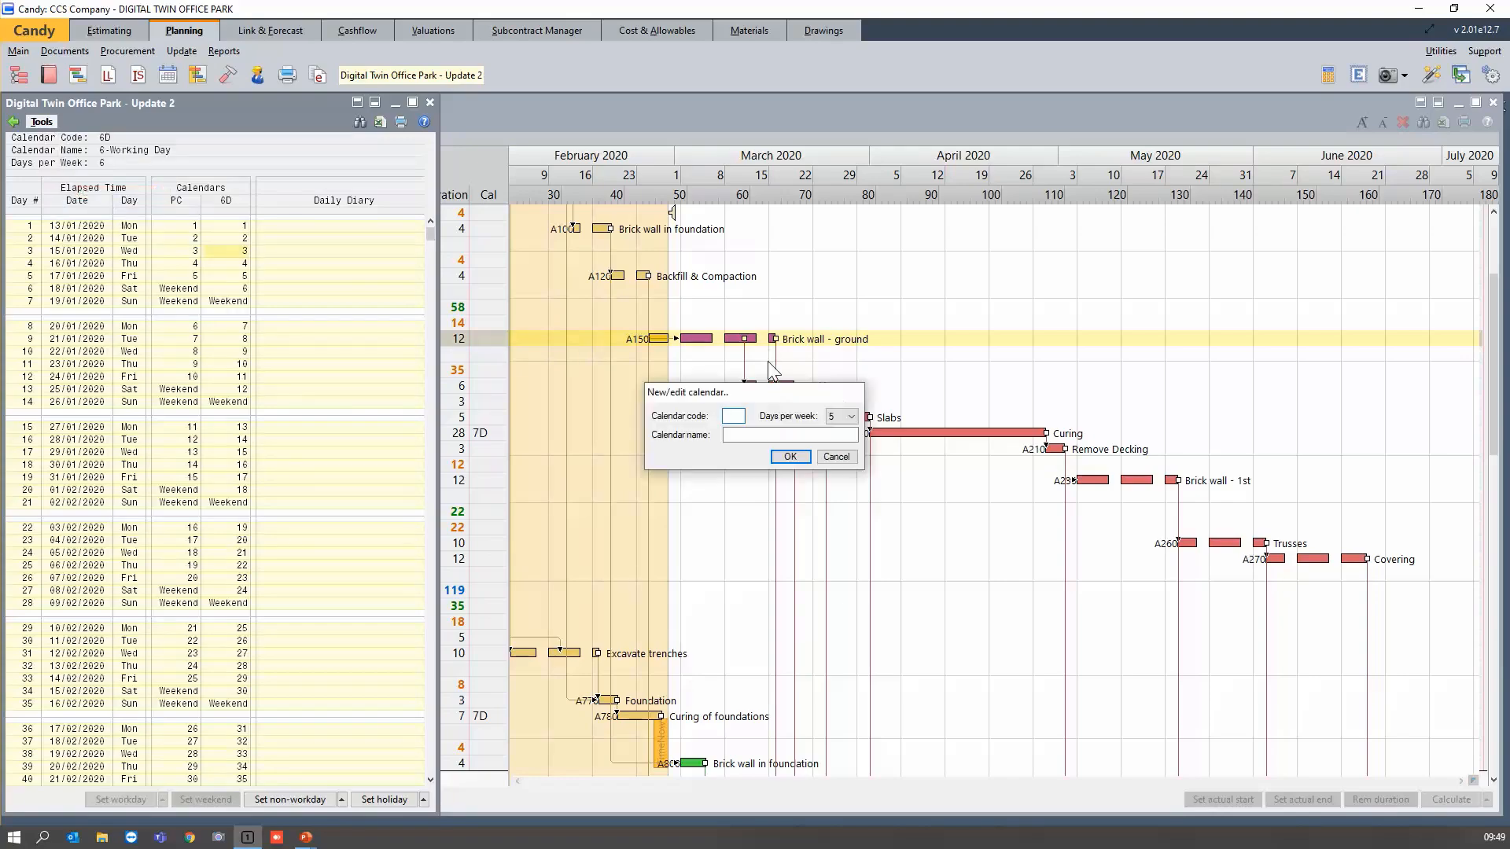
pyautogui.click(848, 418)
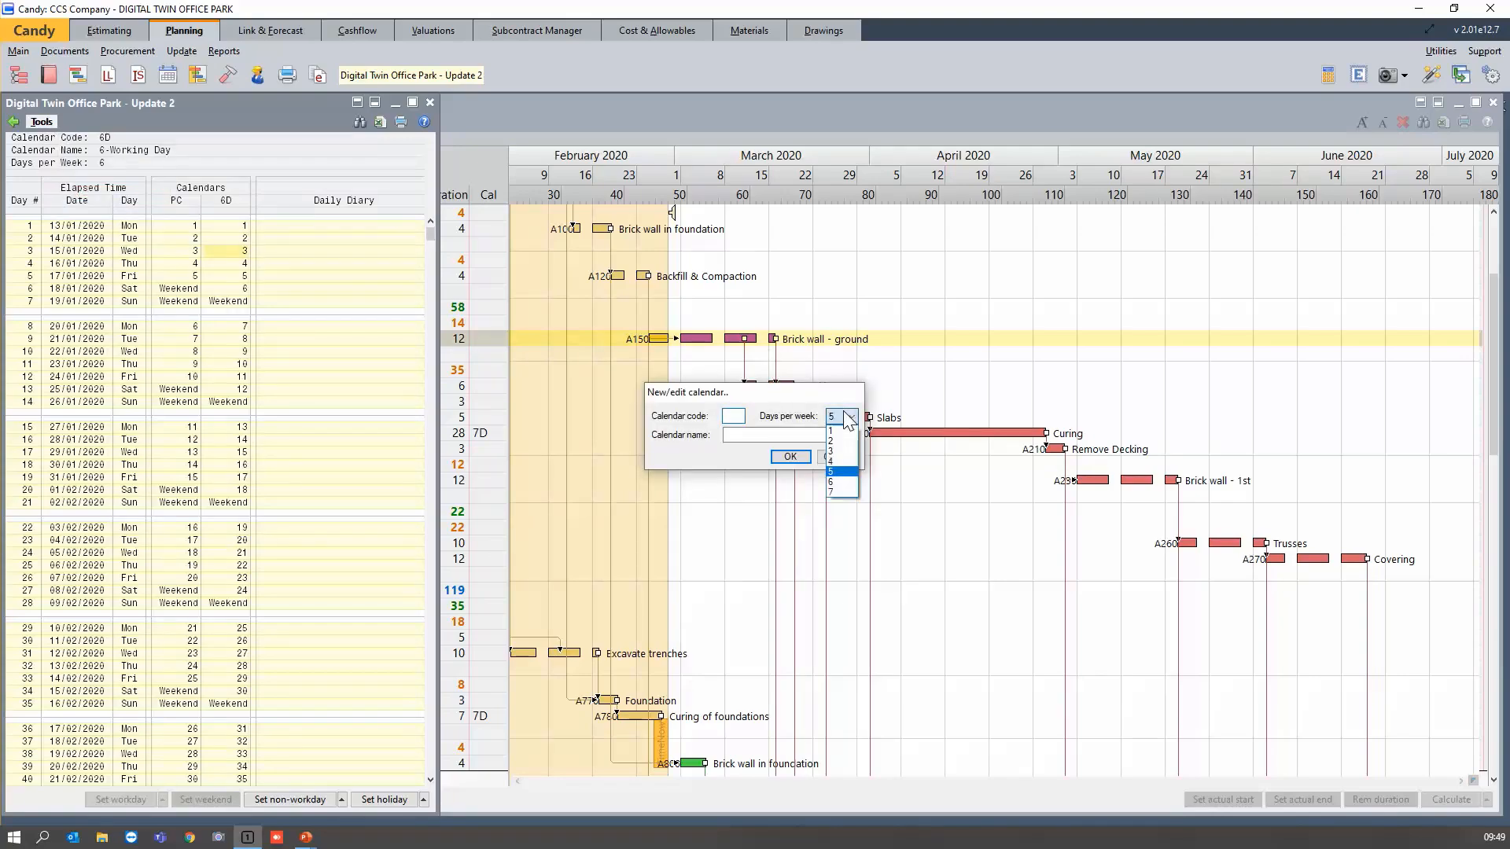
pyautogui.click(838, 471)
pyautogui.click(781, 436)
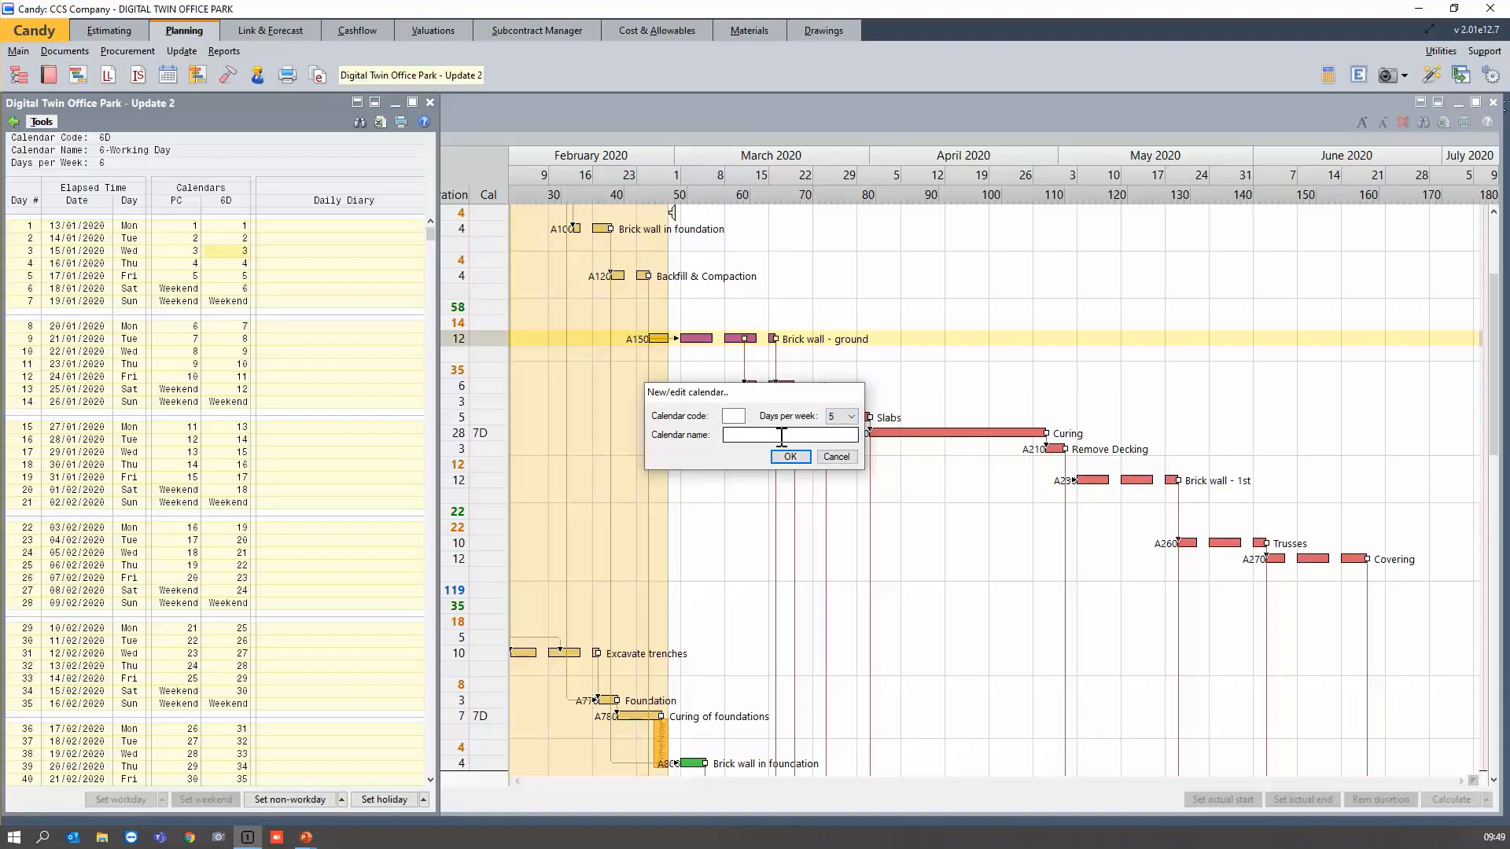
pyautogui.click(837, 457)
pyautogui.click(228, 301)
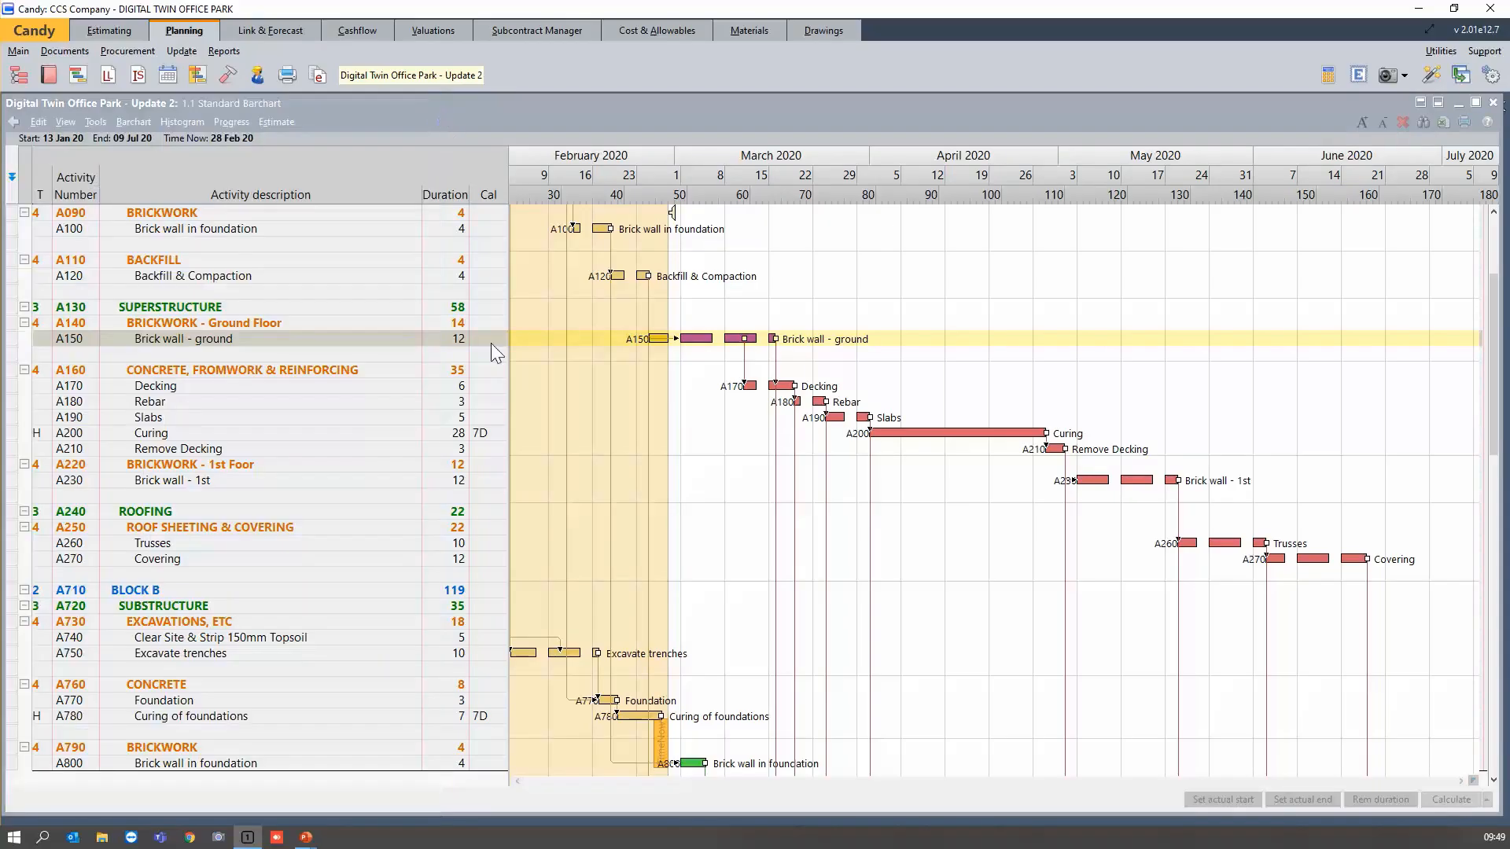
# Assign the 6D - 6-Working Day calendar to Block A's Brick wall - ground activity A150.
pyautogui.click(491, 385)
pyautogui.click(751, 340)
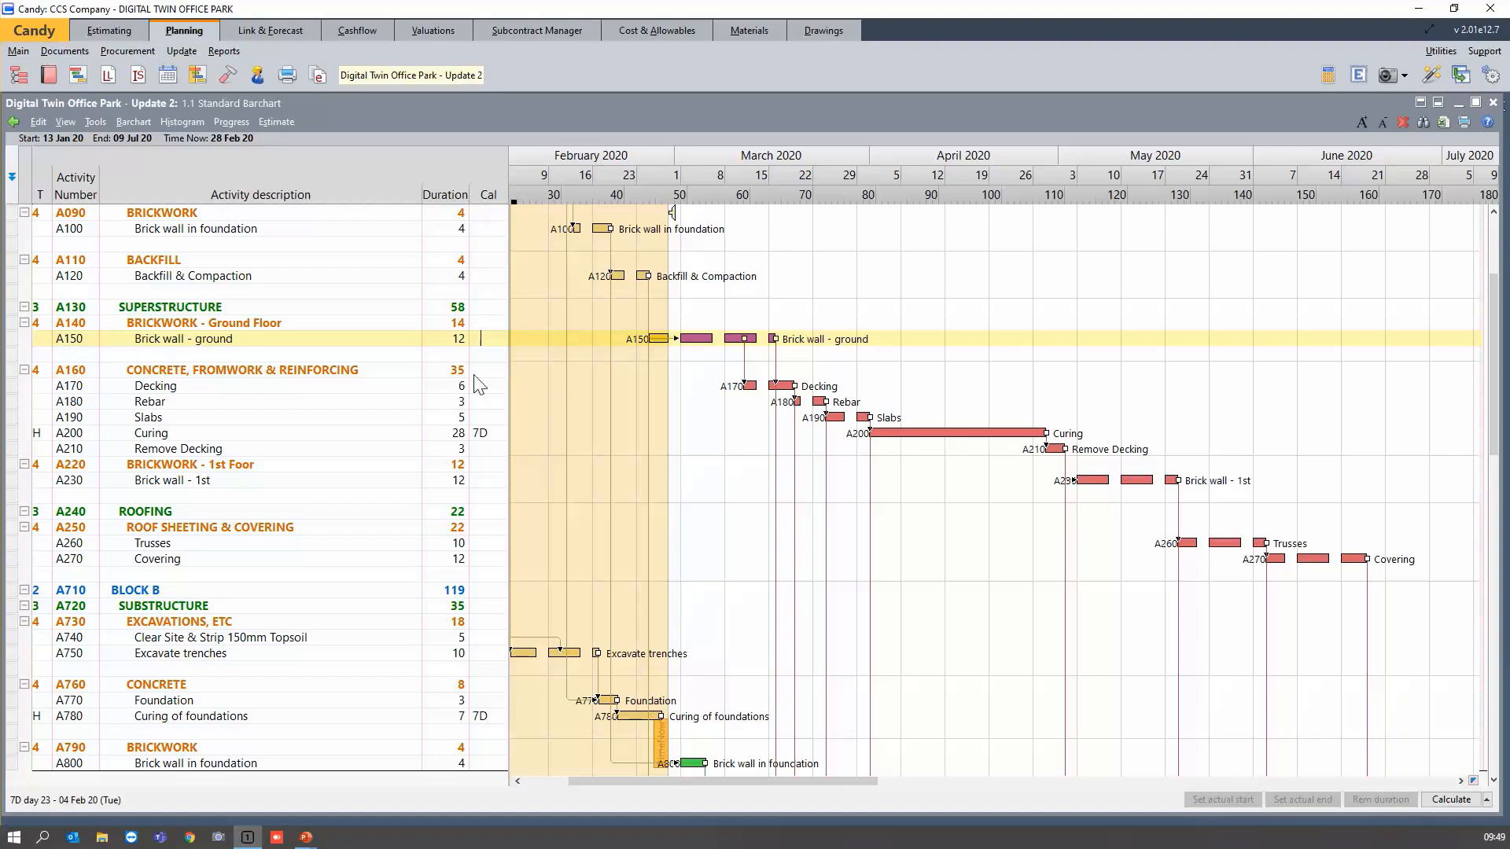
pyautogui.doubleClick(489, 340)
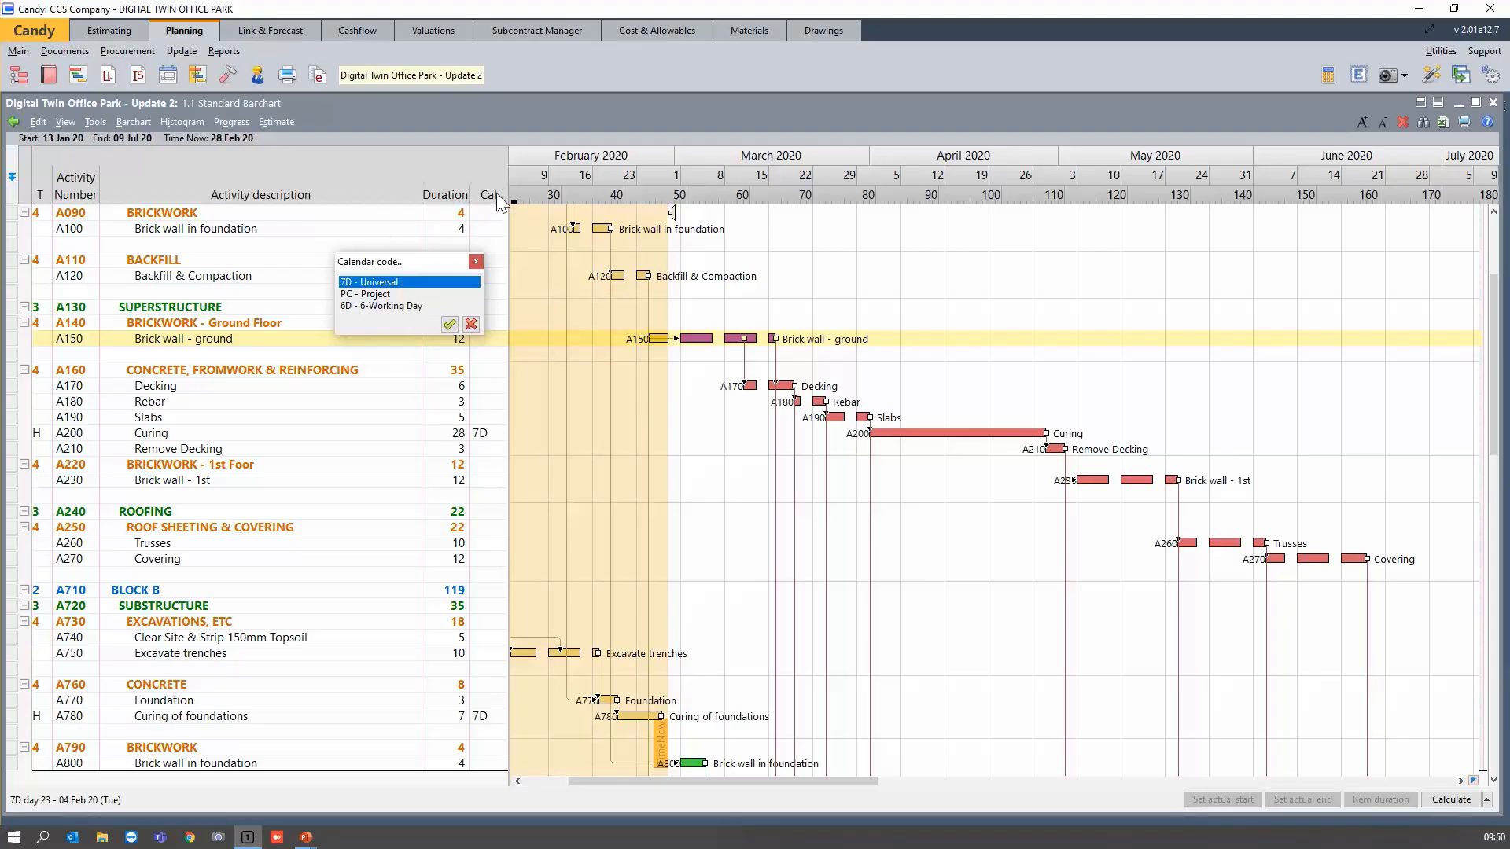
pyautogui.click(364, 306)
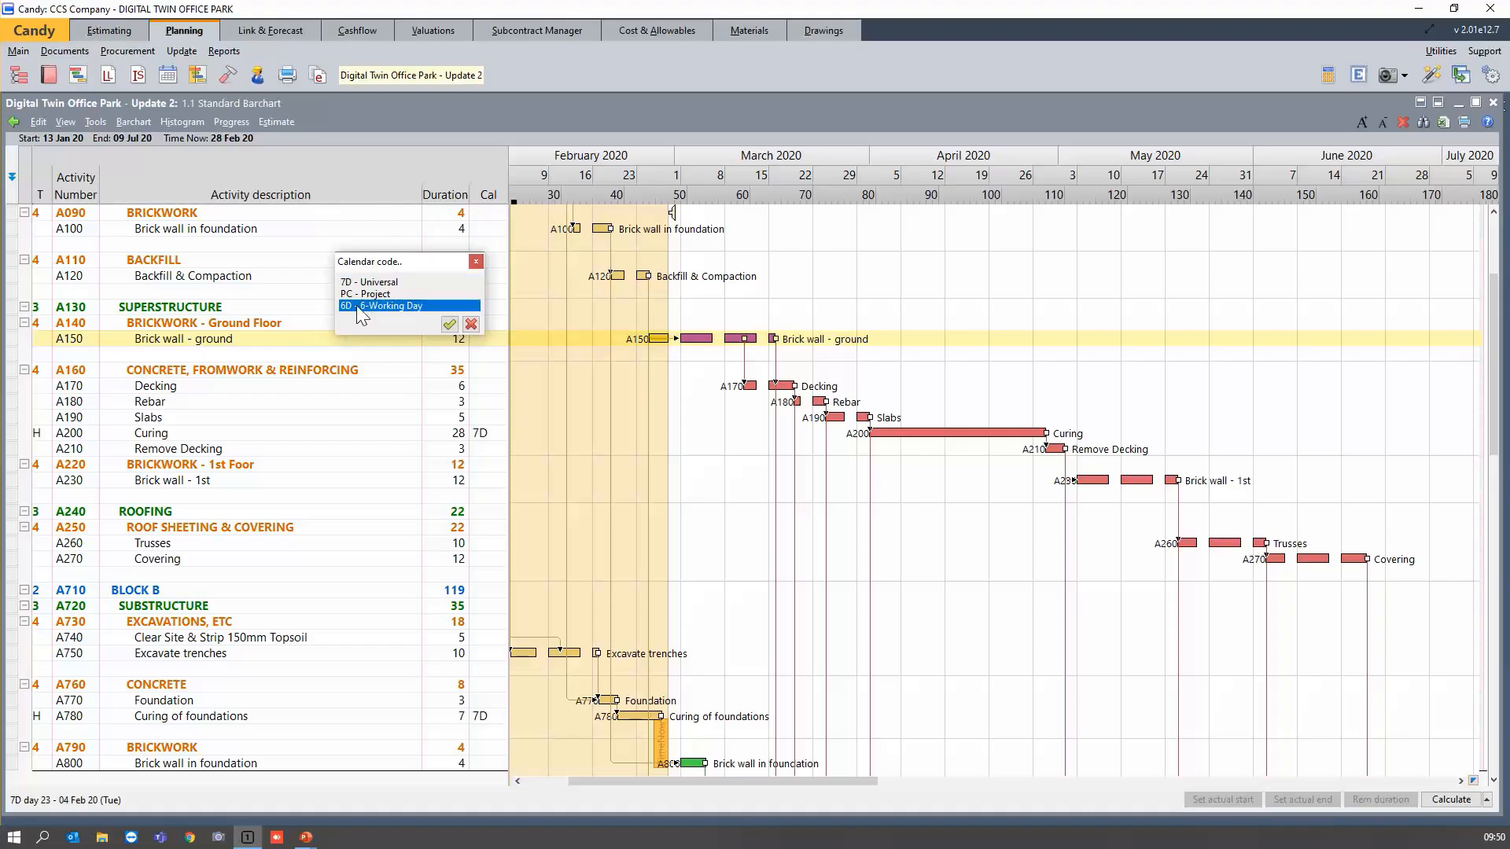
pyautogui.click(446, 323)
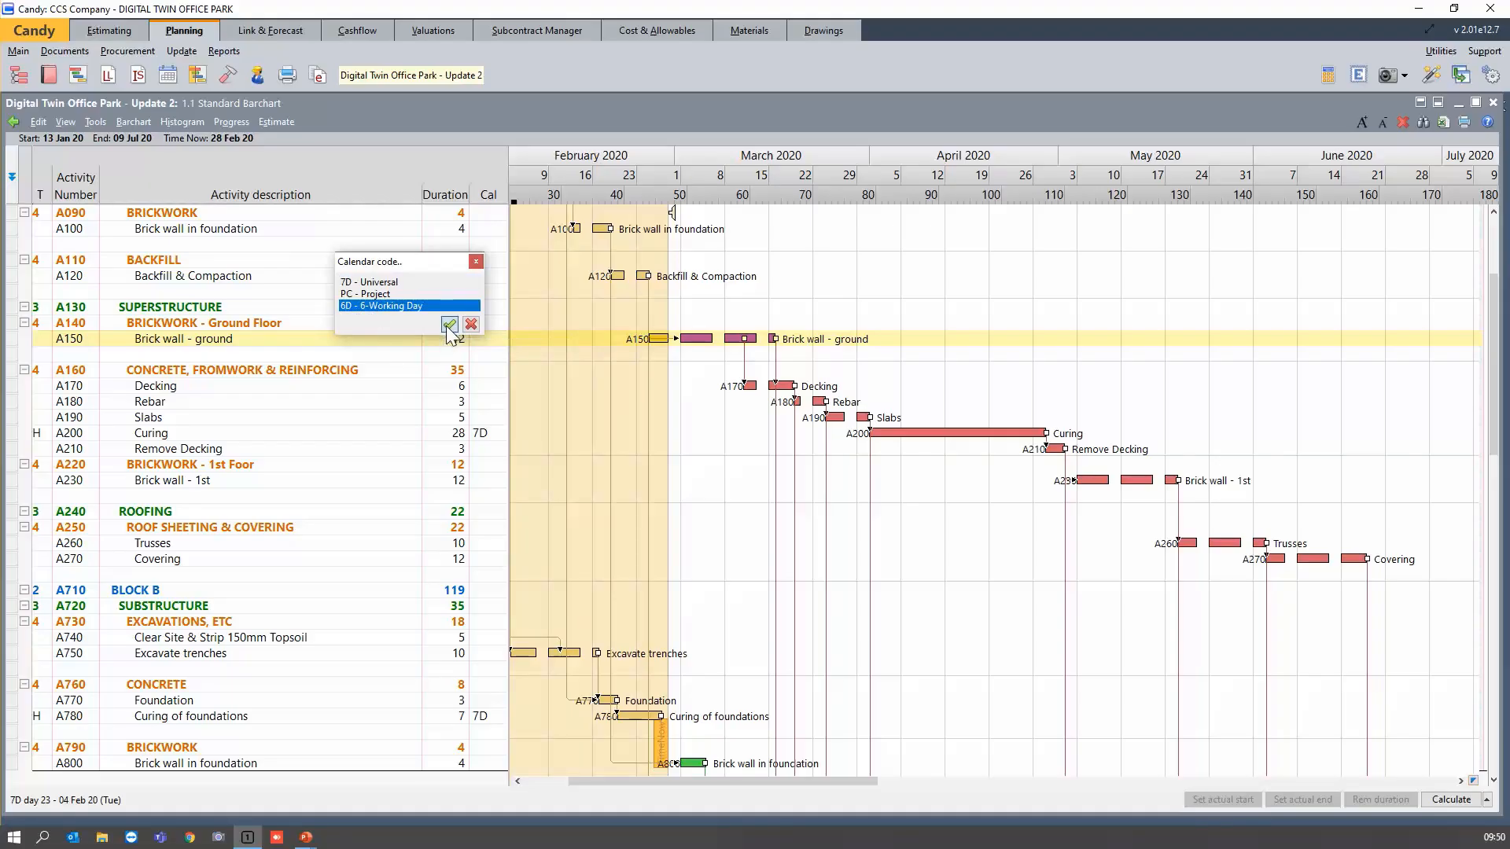
pyautogui.click(479, 370)
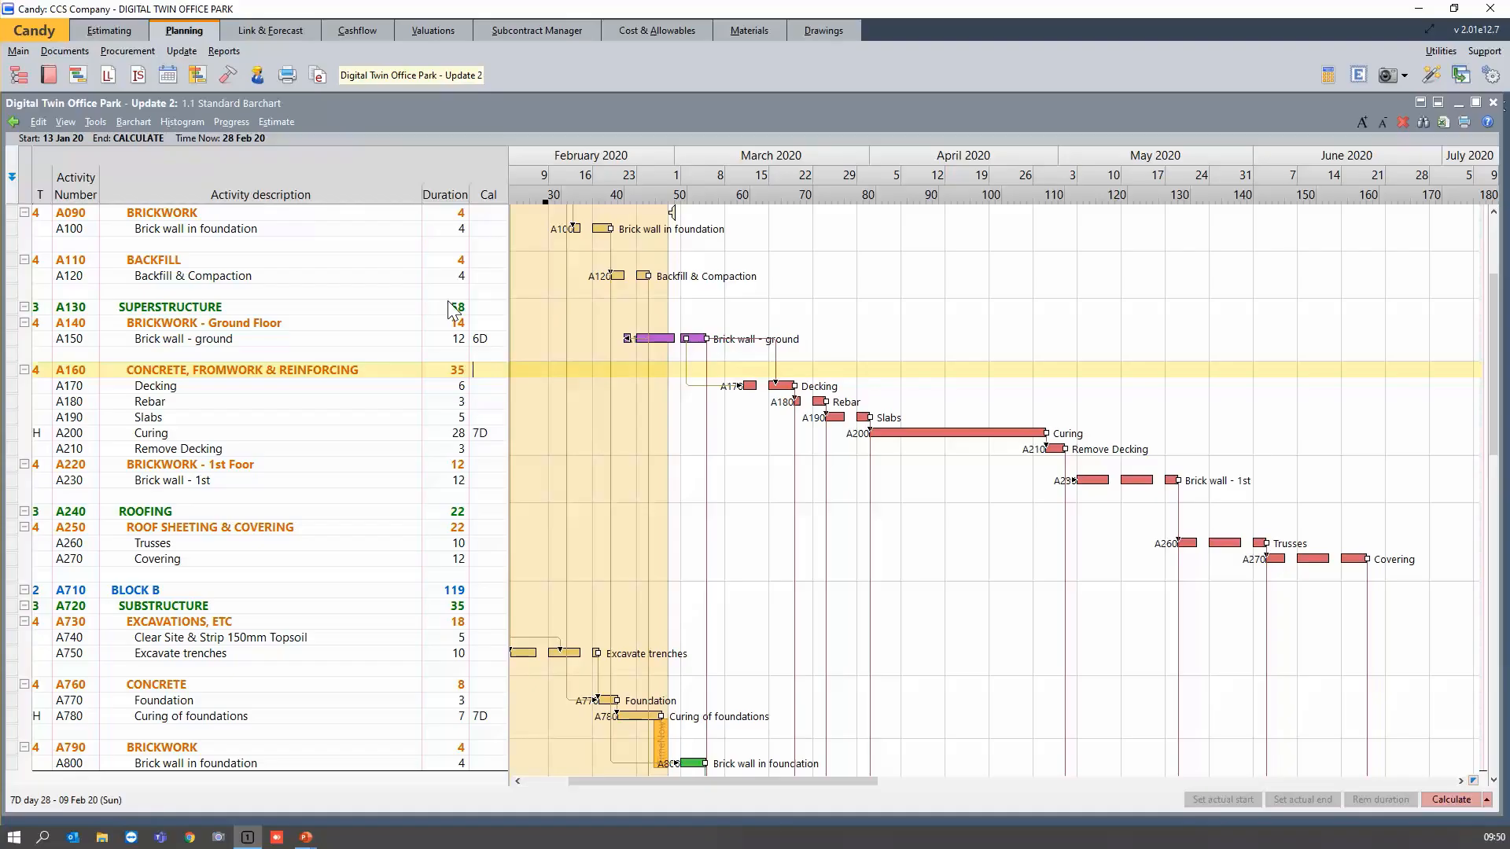
# Recalculate the program with the new calendar assignment and close the Standard Barchart.
pyautogui.click(1455, 803)
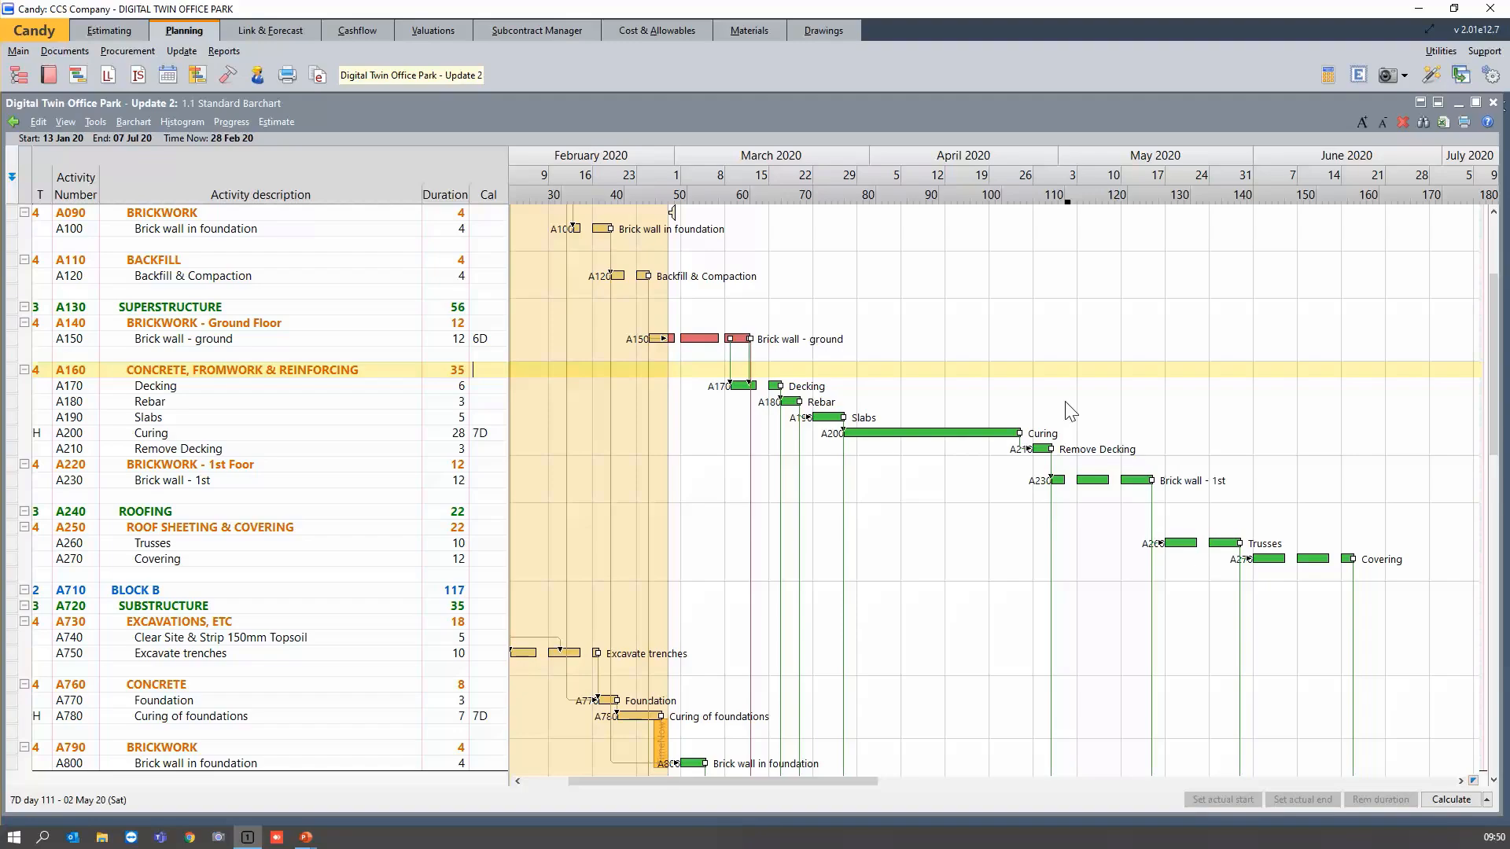
pyautogui.click(1493, 102)
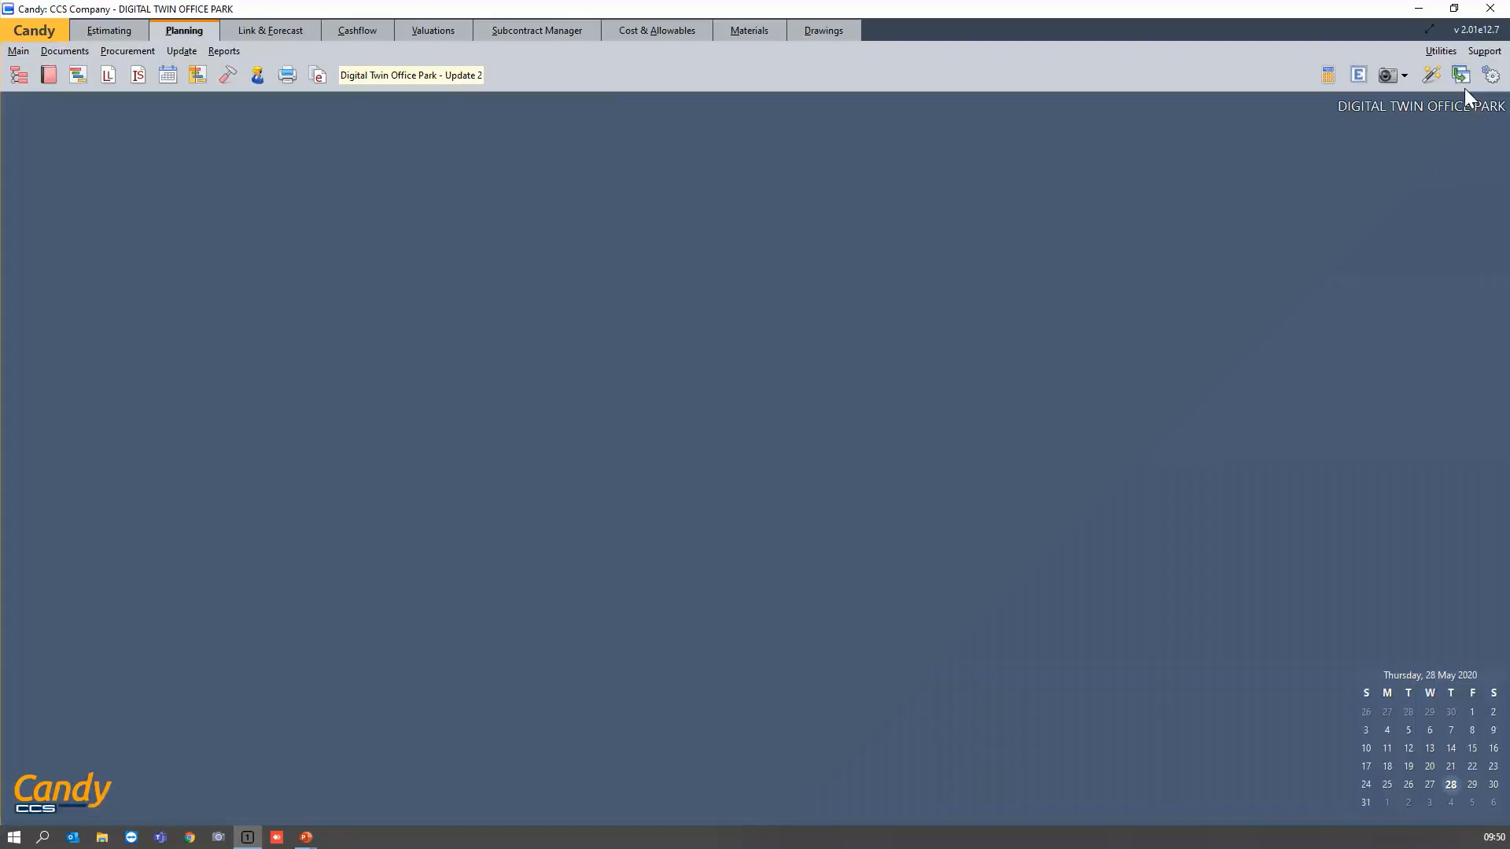
# Preview the Key dates report, examine the Completion Date's finish and float enlarged, and close the preview and report manager.
pyautogui.click(287, 74)
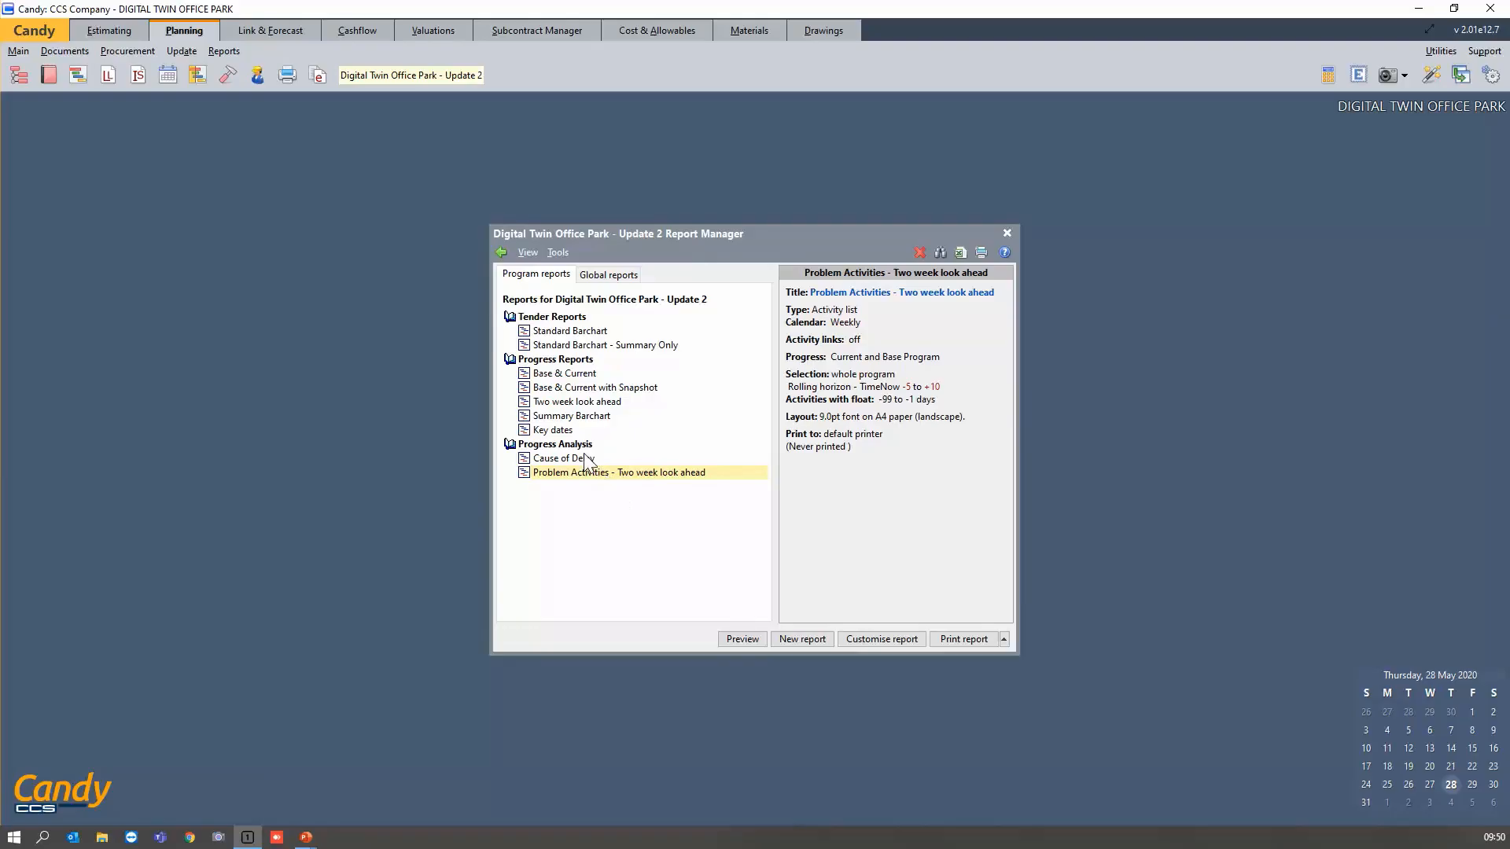
pyautogui.click(562, 431)
pyautogui.click(746, 638)
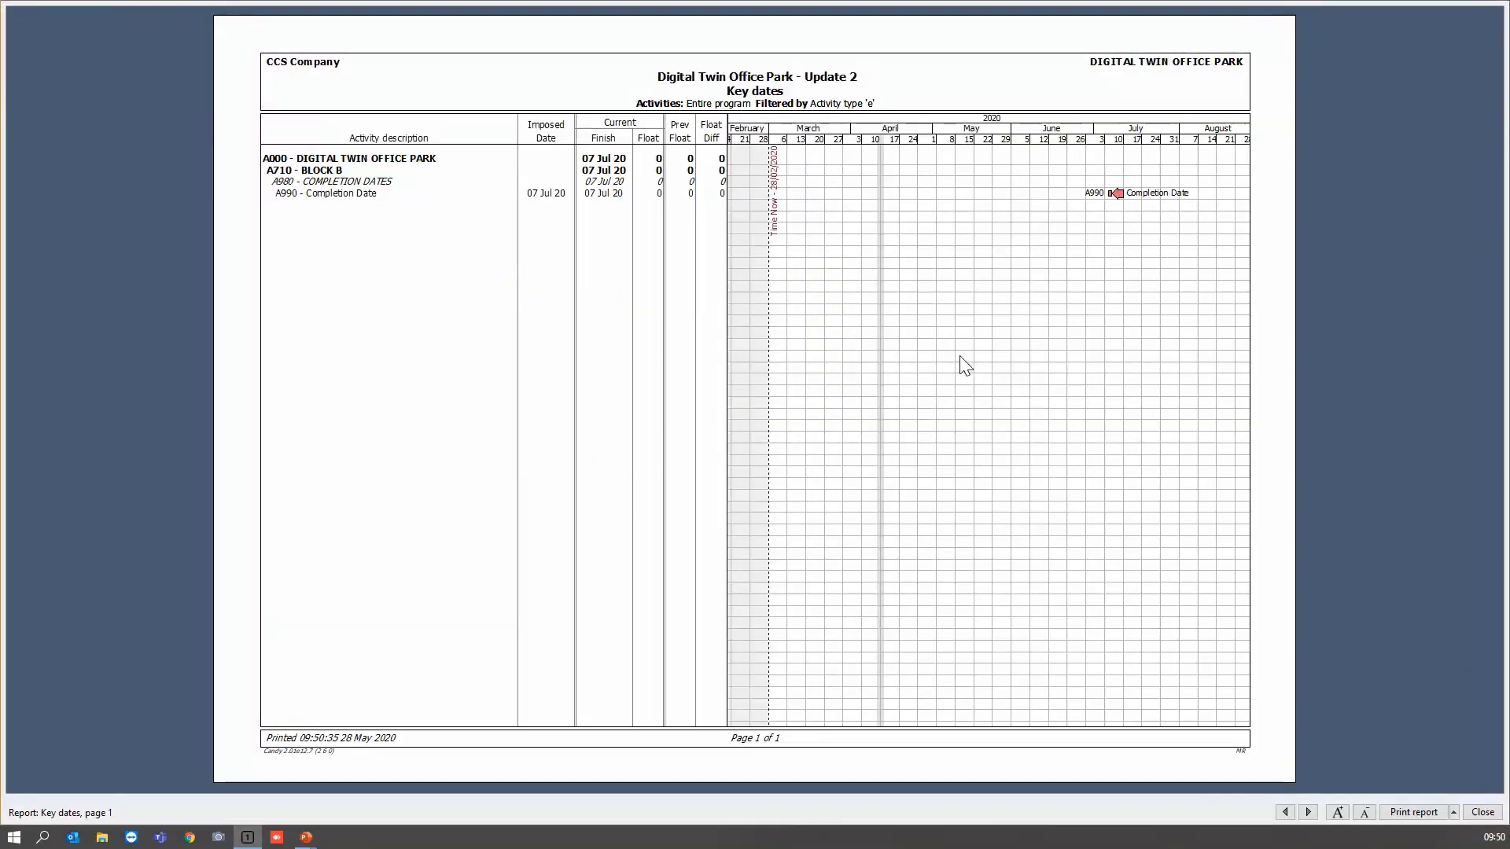
pyautogui.click(960, 364)
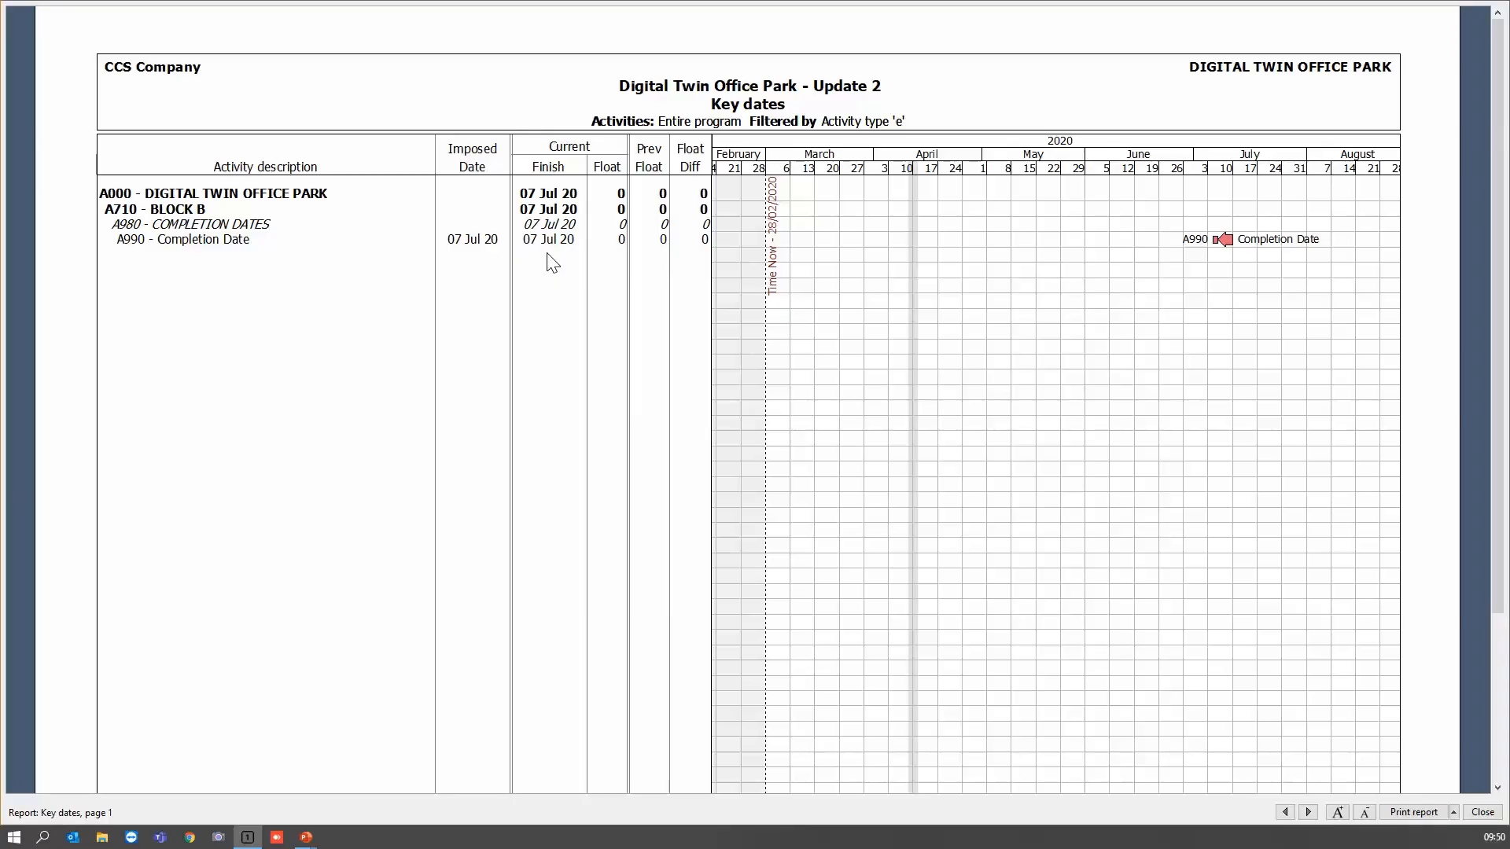
pyautogui.click(1482, 813)
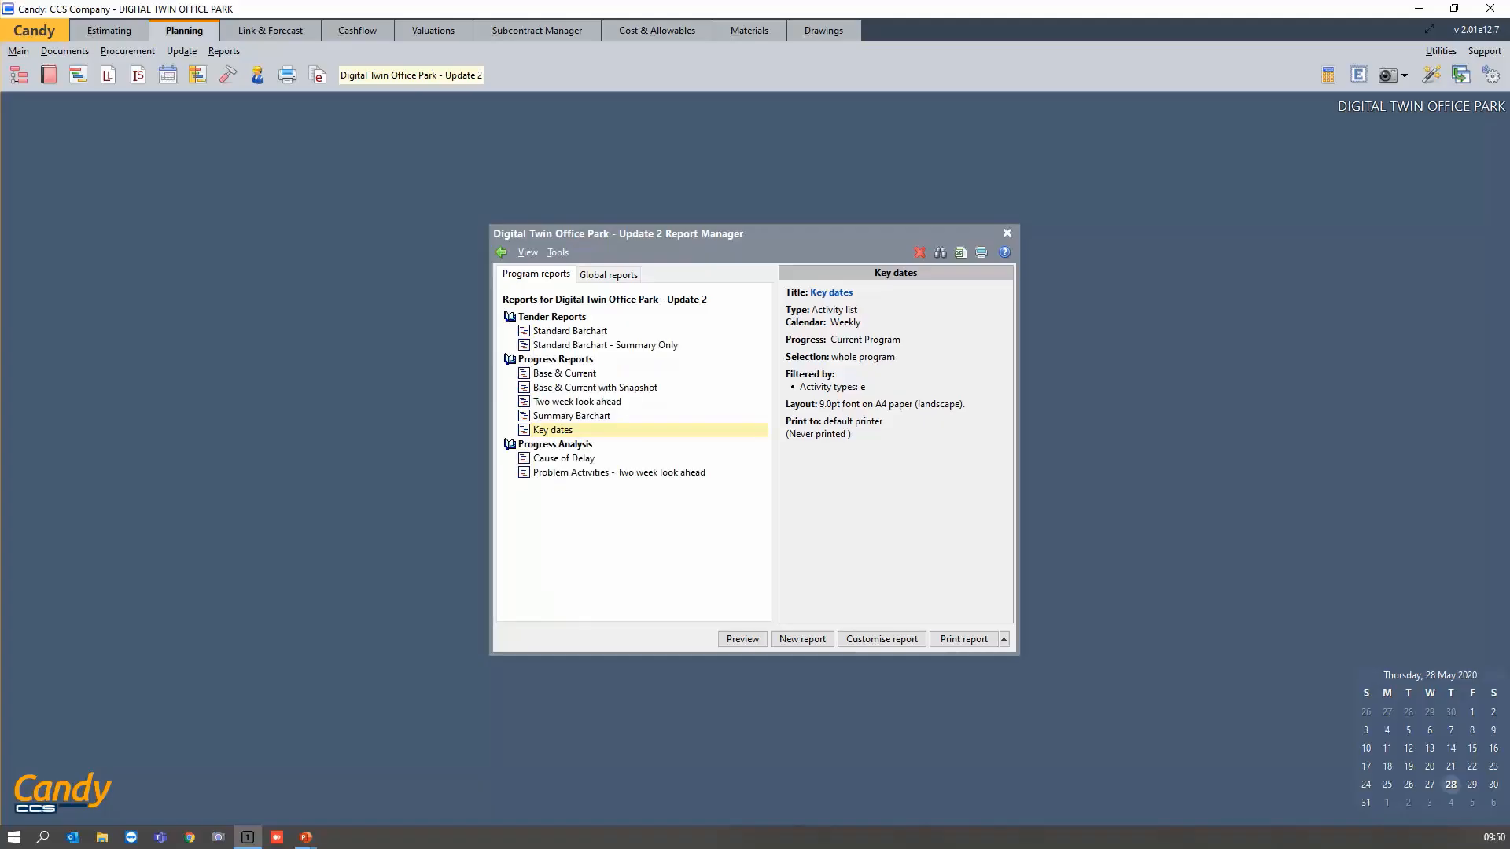
pyautogui.click(1010, 234)
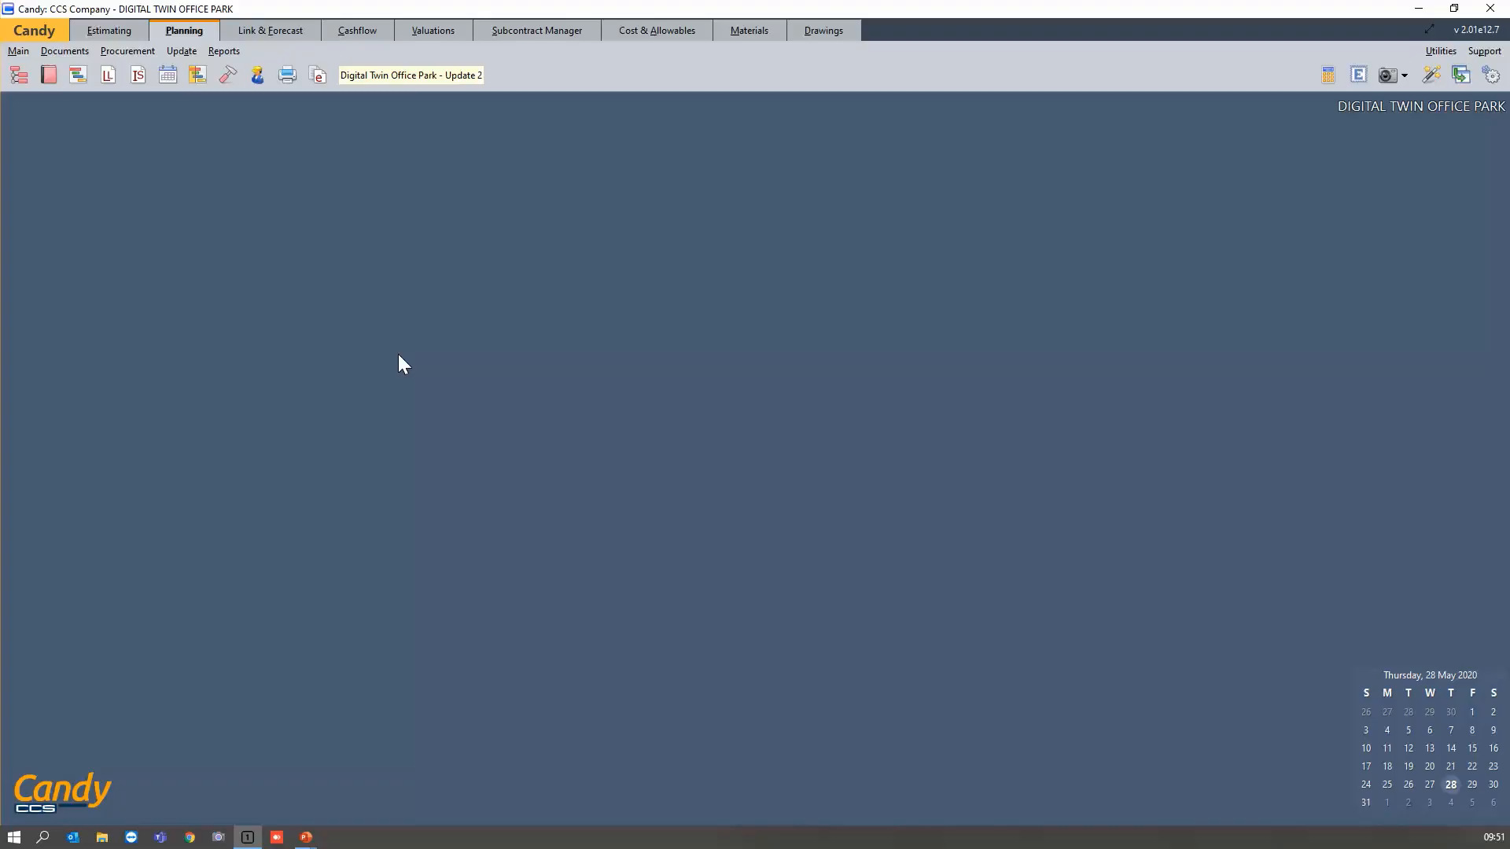
# Switch to the PowerPoint presentation showing the Agenda slide.
pyautogui.hotkey('alt', 'Tab')
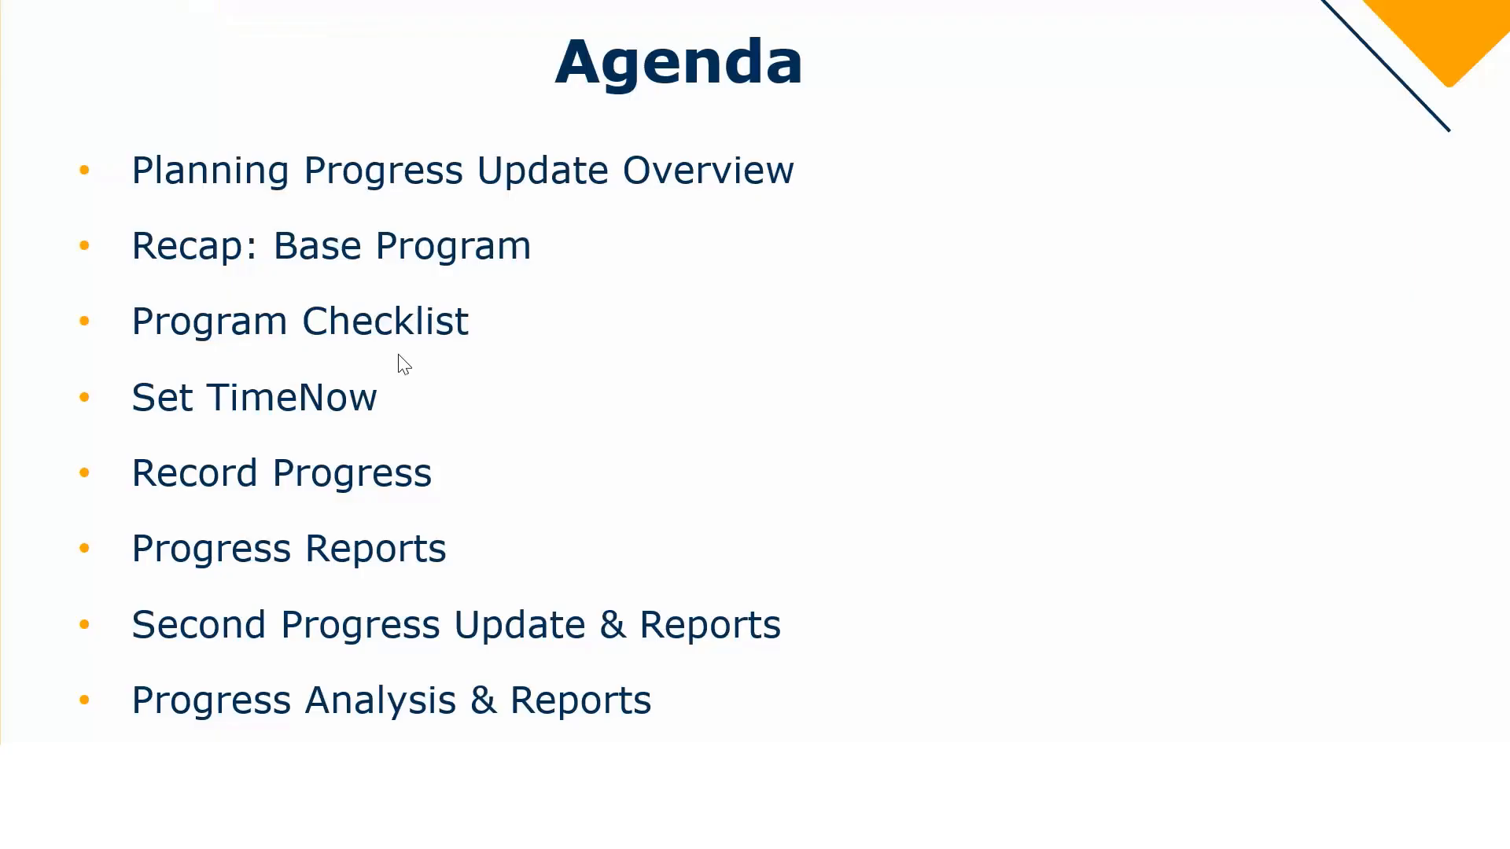